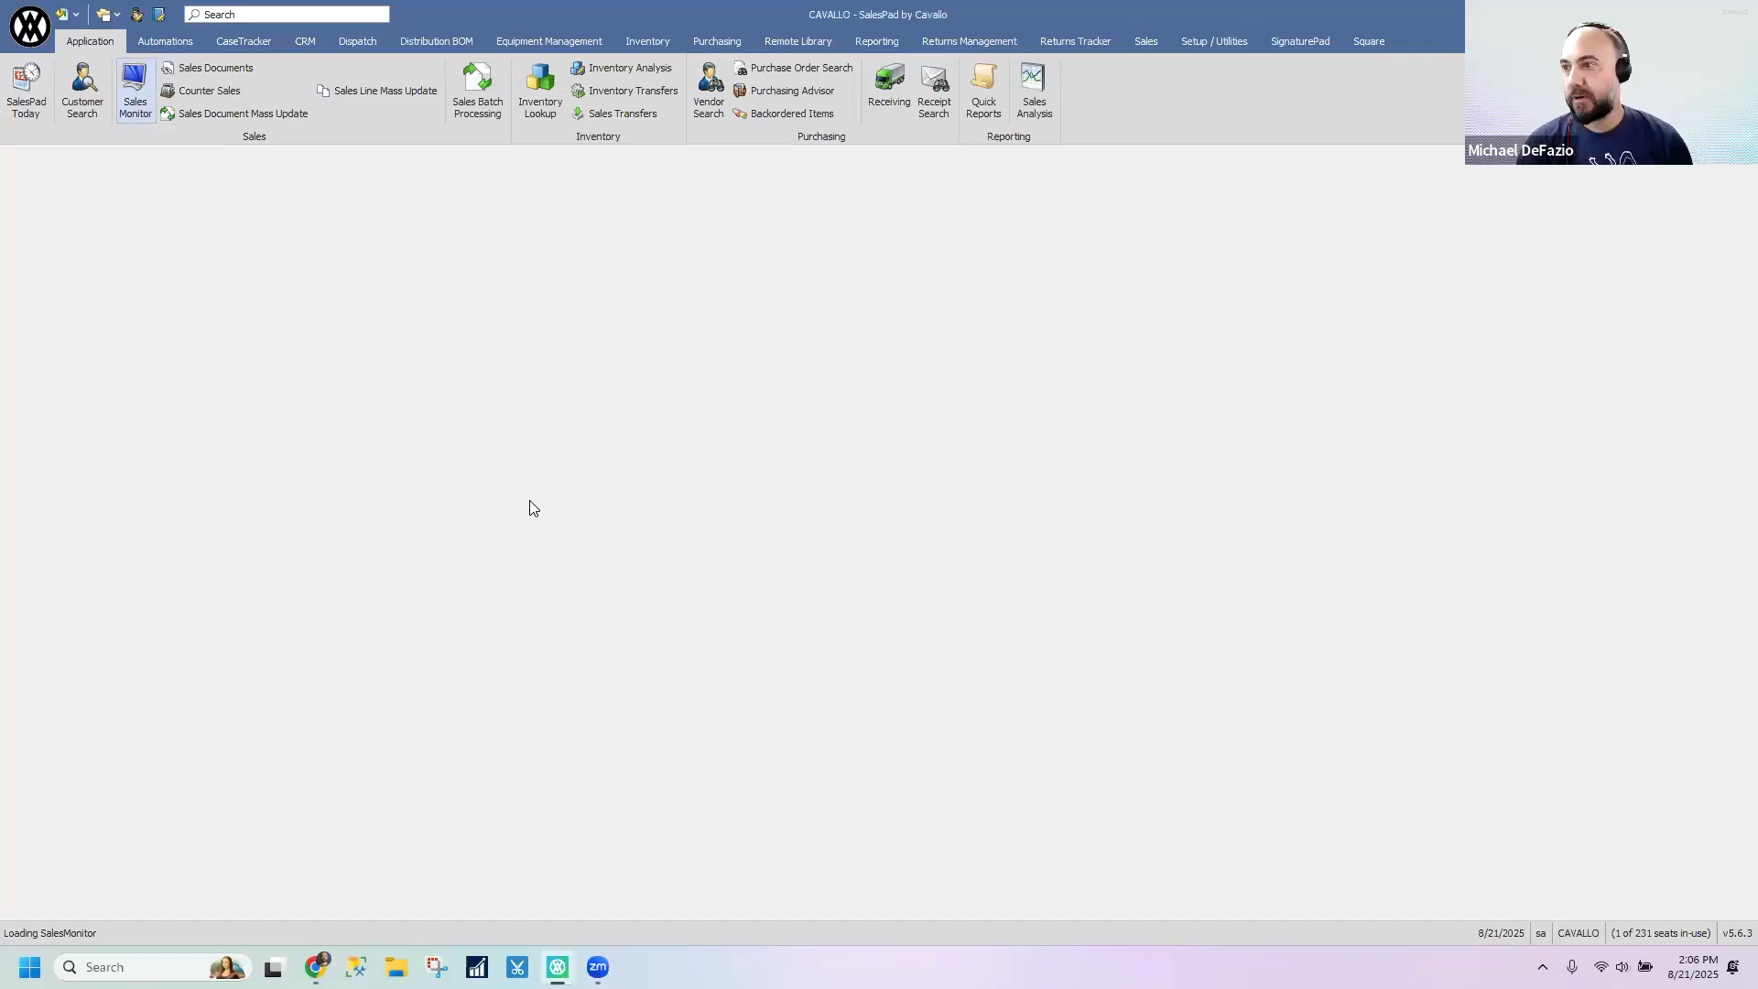
- Open Sales Documents and Customer Search, and run an unfiltered customer search to list all customers
{"action": "left_click", "coordinate": [205, 71]}
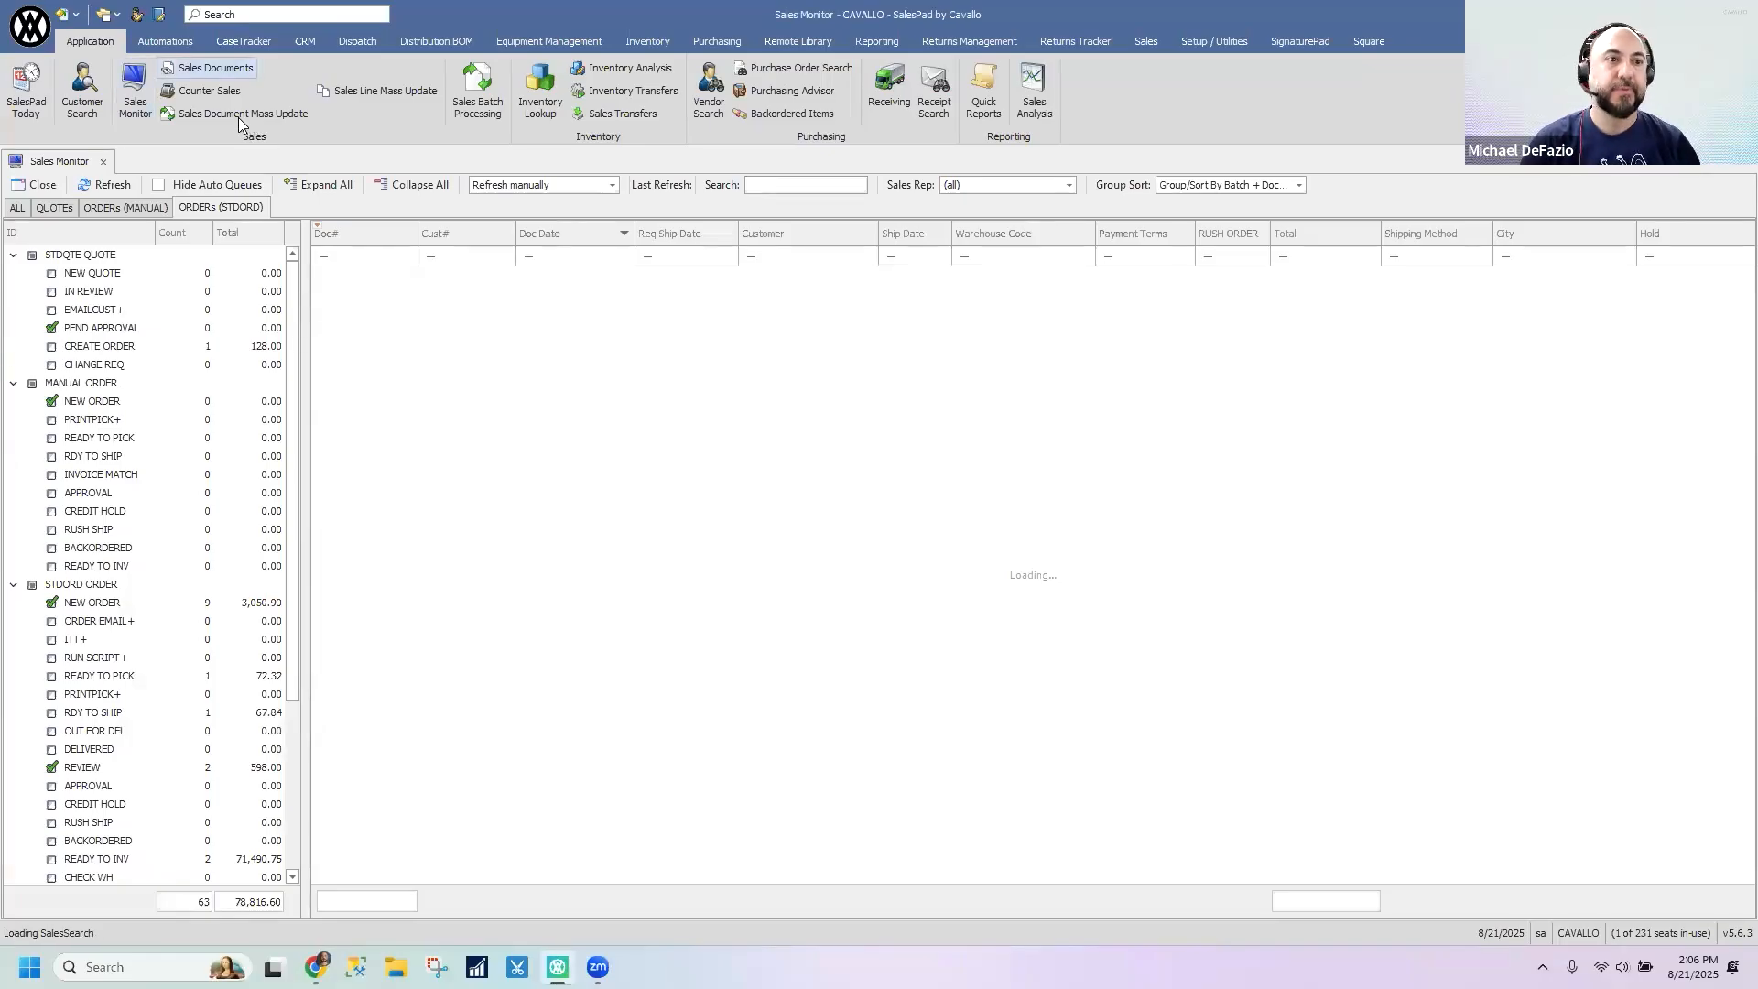
{"action": "left_click", "coordinate": [92, 91]}
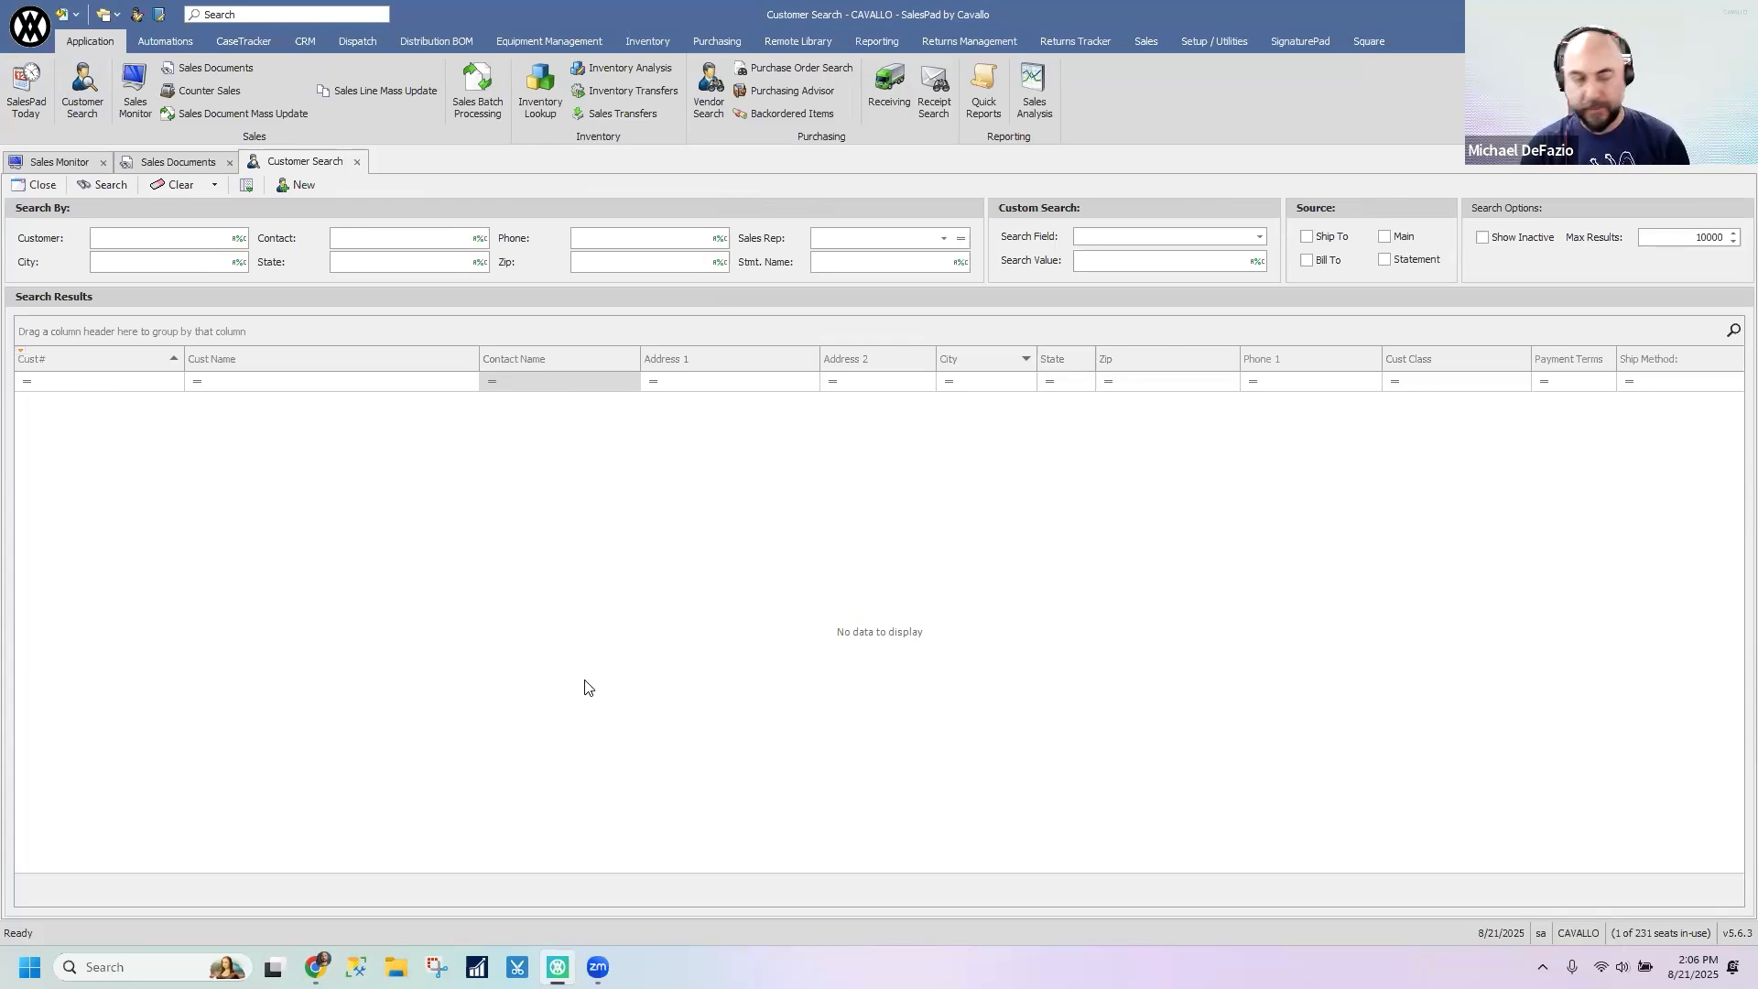
{"action": "left_click", "coordinate": [107, 185]}
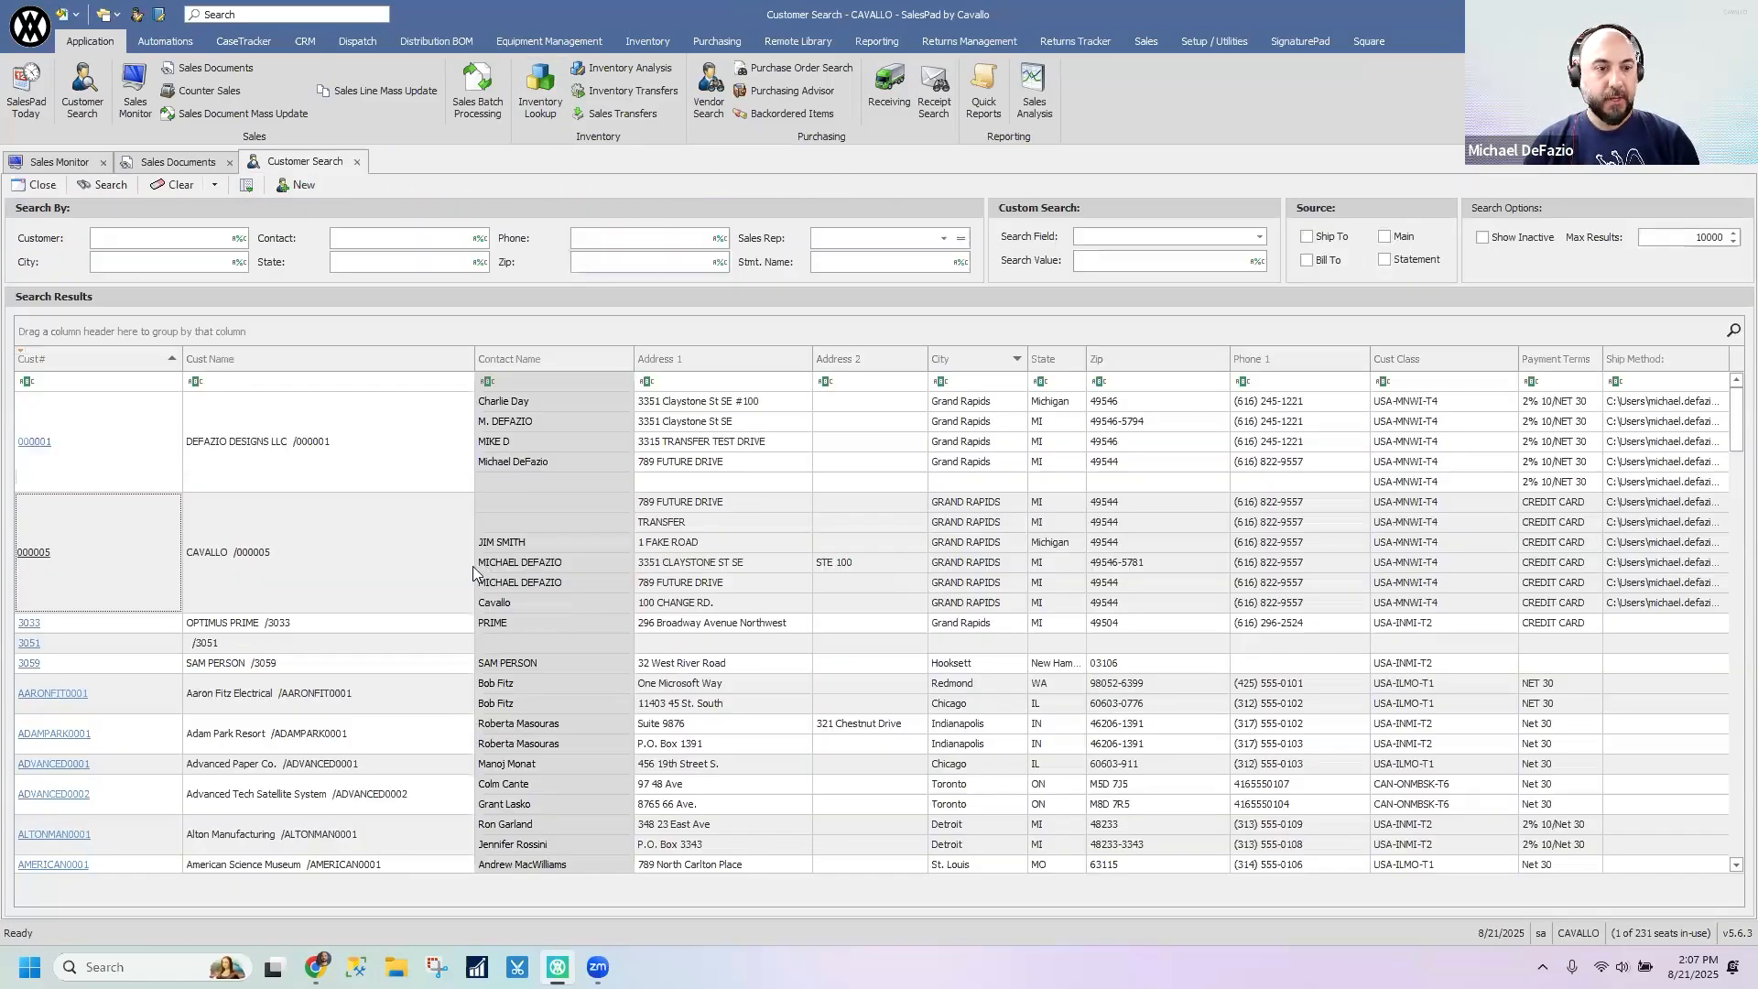
- Move the Contact Name column ahead of the Cust Name column in the customer search results
{"action": "left_click_drag", "start_coordinate": [547, 366], "coordinate": [265, 359]}
{"action": "left_click_drag", "start_coordinate": [412, 361], "coordinate": [690, 355]}
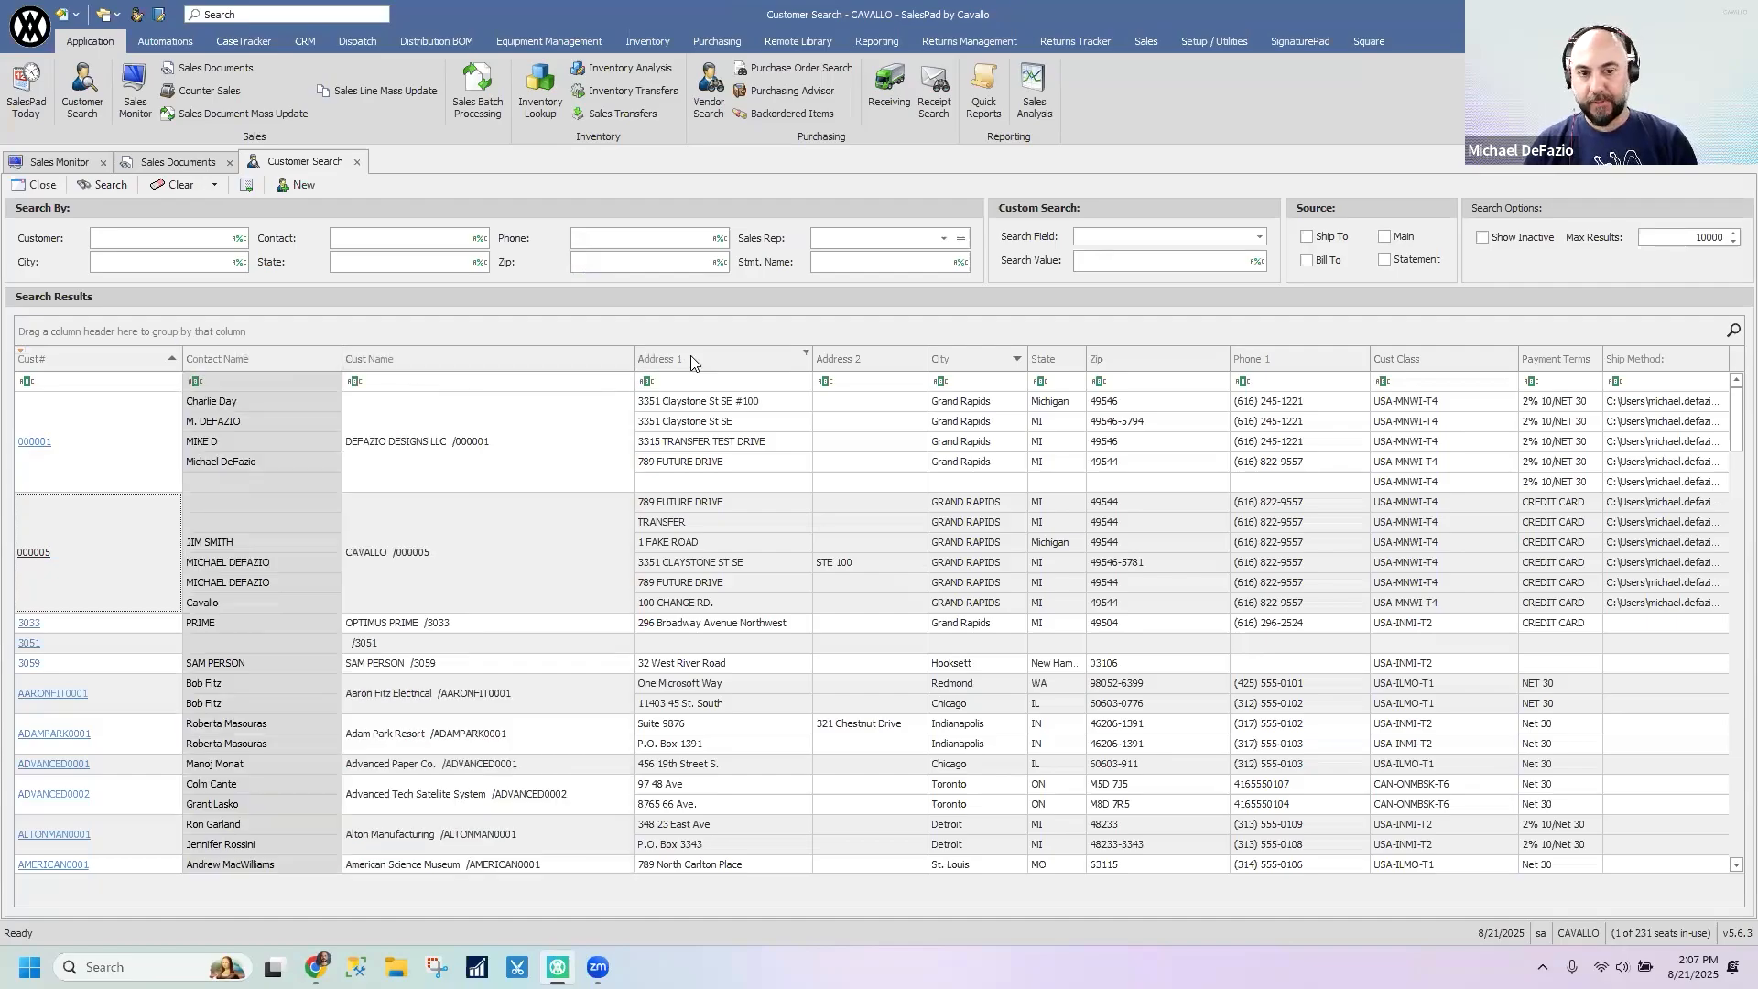
- Review the additional fields offered in the customer results' column chooser, enlarging its window, and close it
{"action": "right_click", "coordinate": [690, 356]}
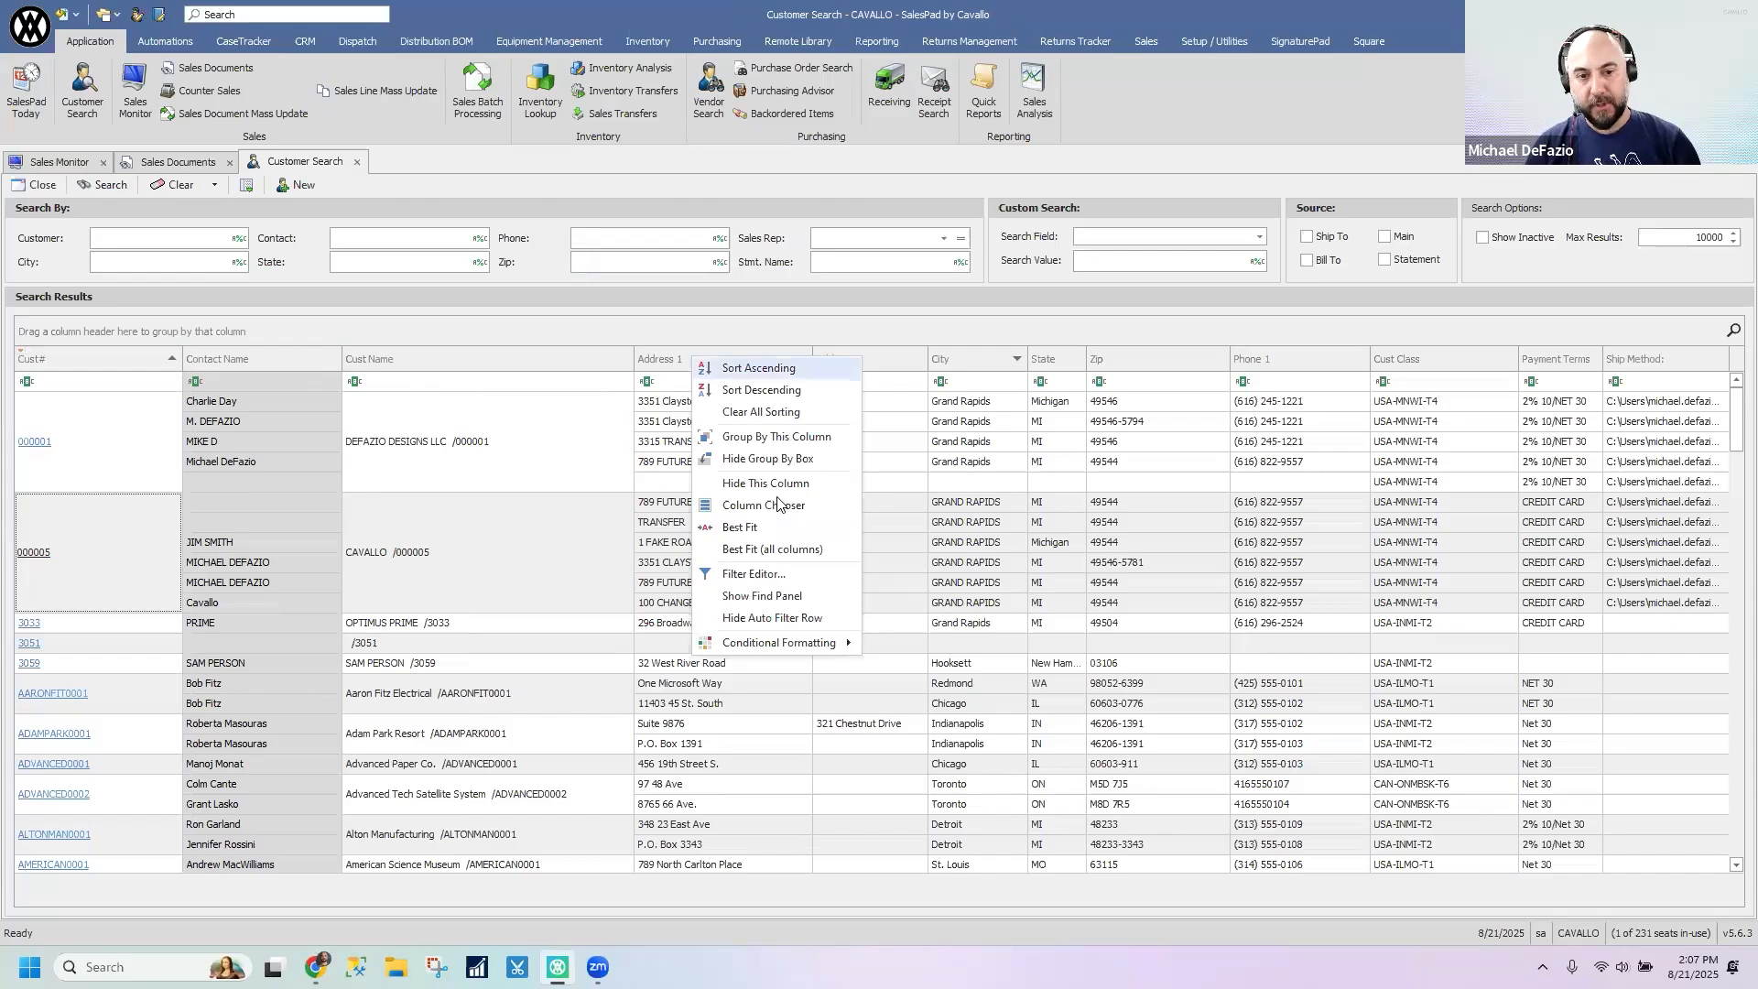
{"action": "left_click", "coordinate": [764, 504]}
{"action": "left_click_drag", "start_coordinate": [1602, 390], "coordinate": [1478, 171]}
{"action": "left_click_drag", "start_coordinate": [1529, 694], "coordinate": [1538, 787]}
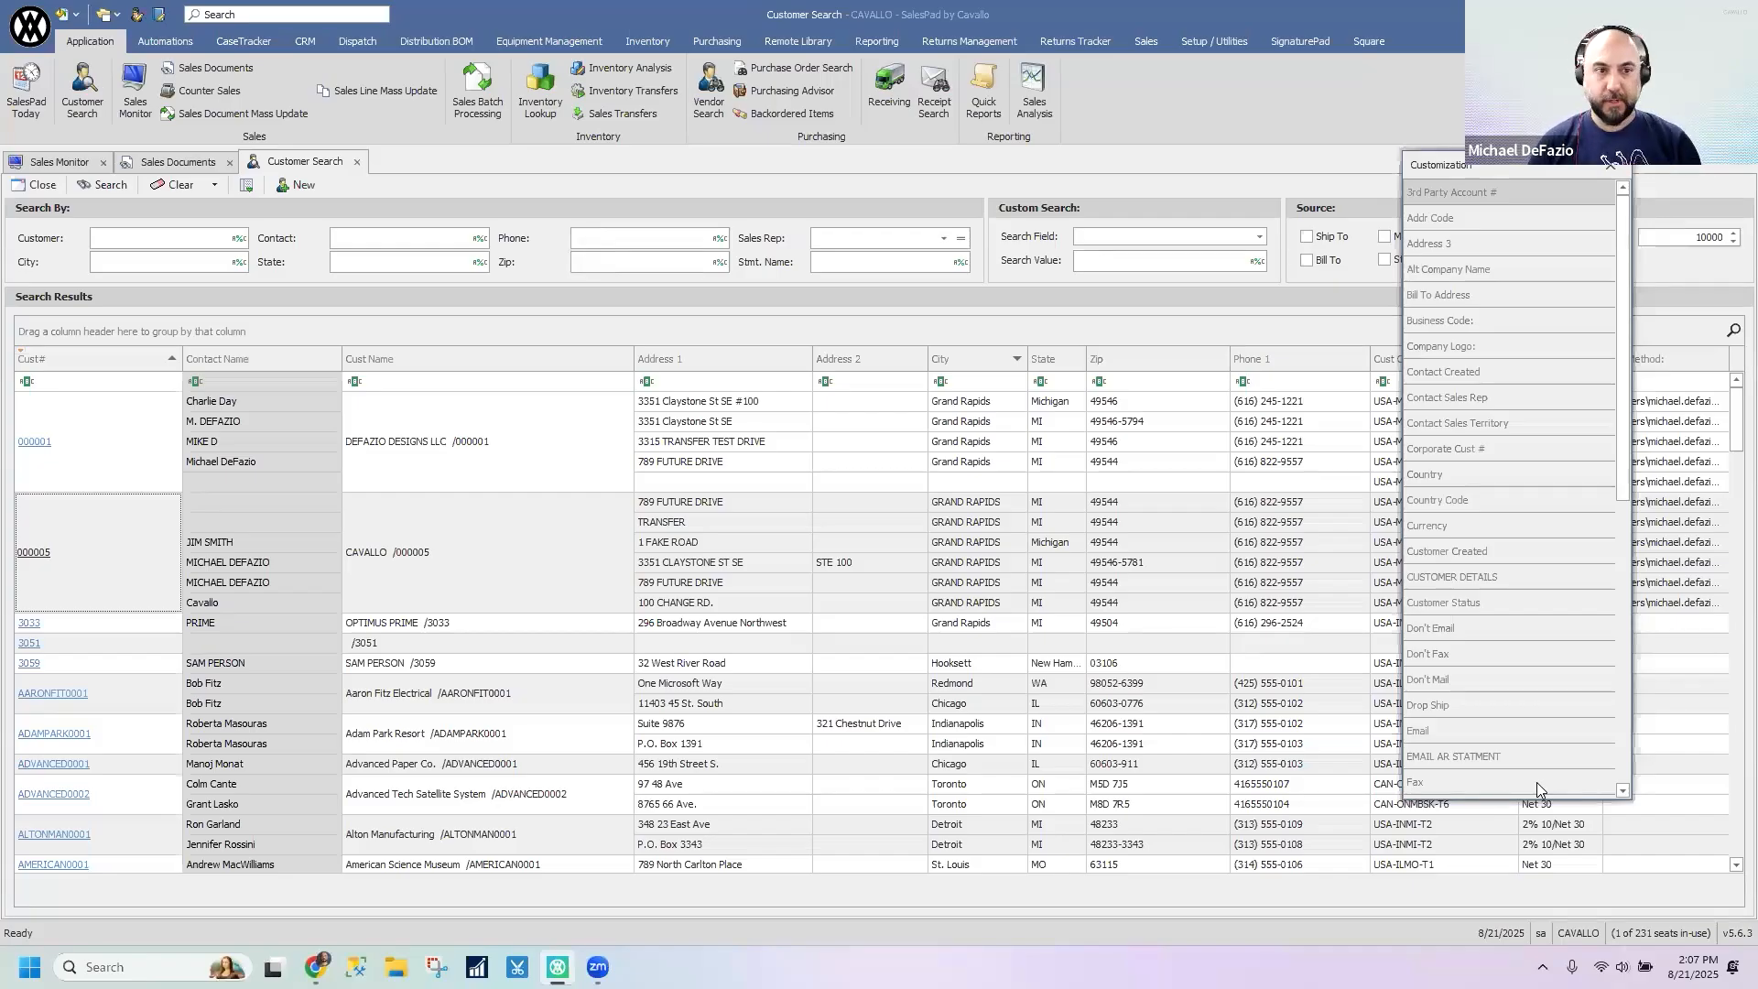
{"action": "left_click", "coordinate": [1610, 167]}
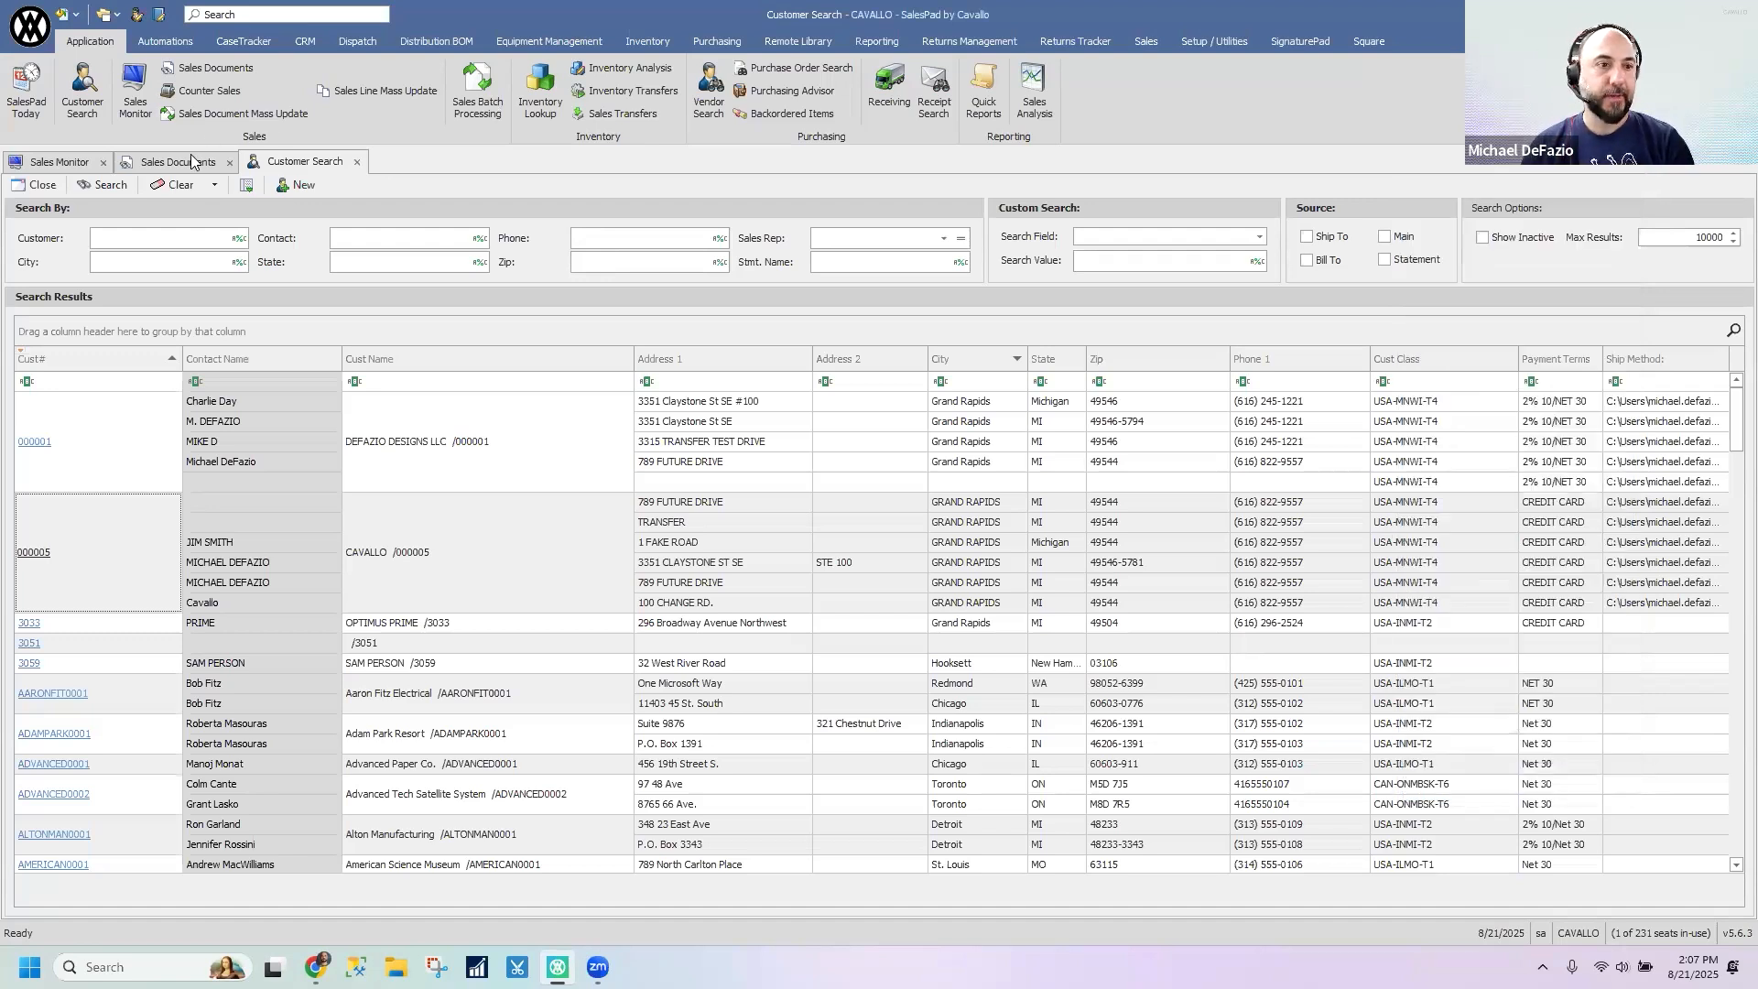
- Run an unfiltered sales documents search, and review the fields offered in its column chooser before closing it
{"action": "left_click", "coordinate": [192, 163]}
{"action": "left_click", "coordinate": [108, 184]}
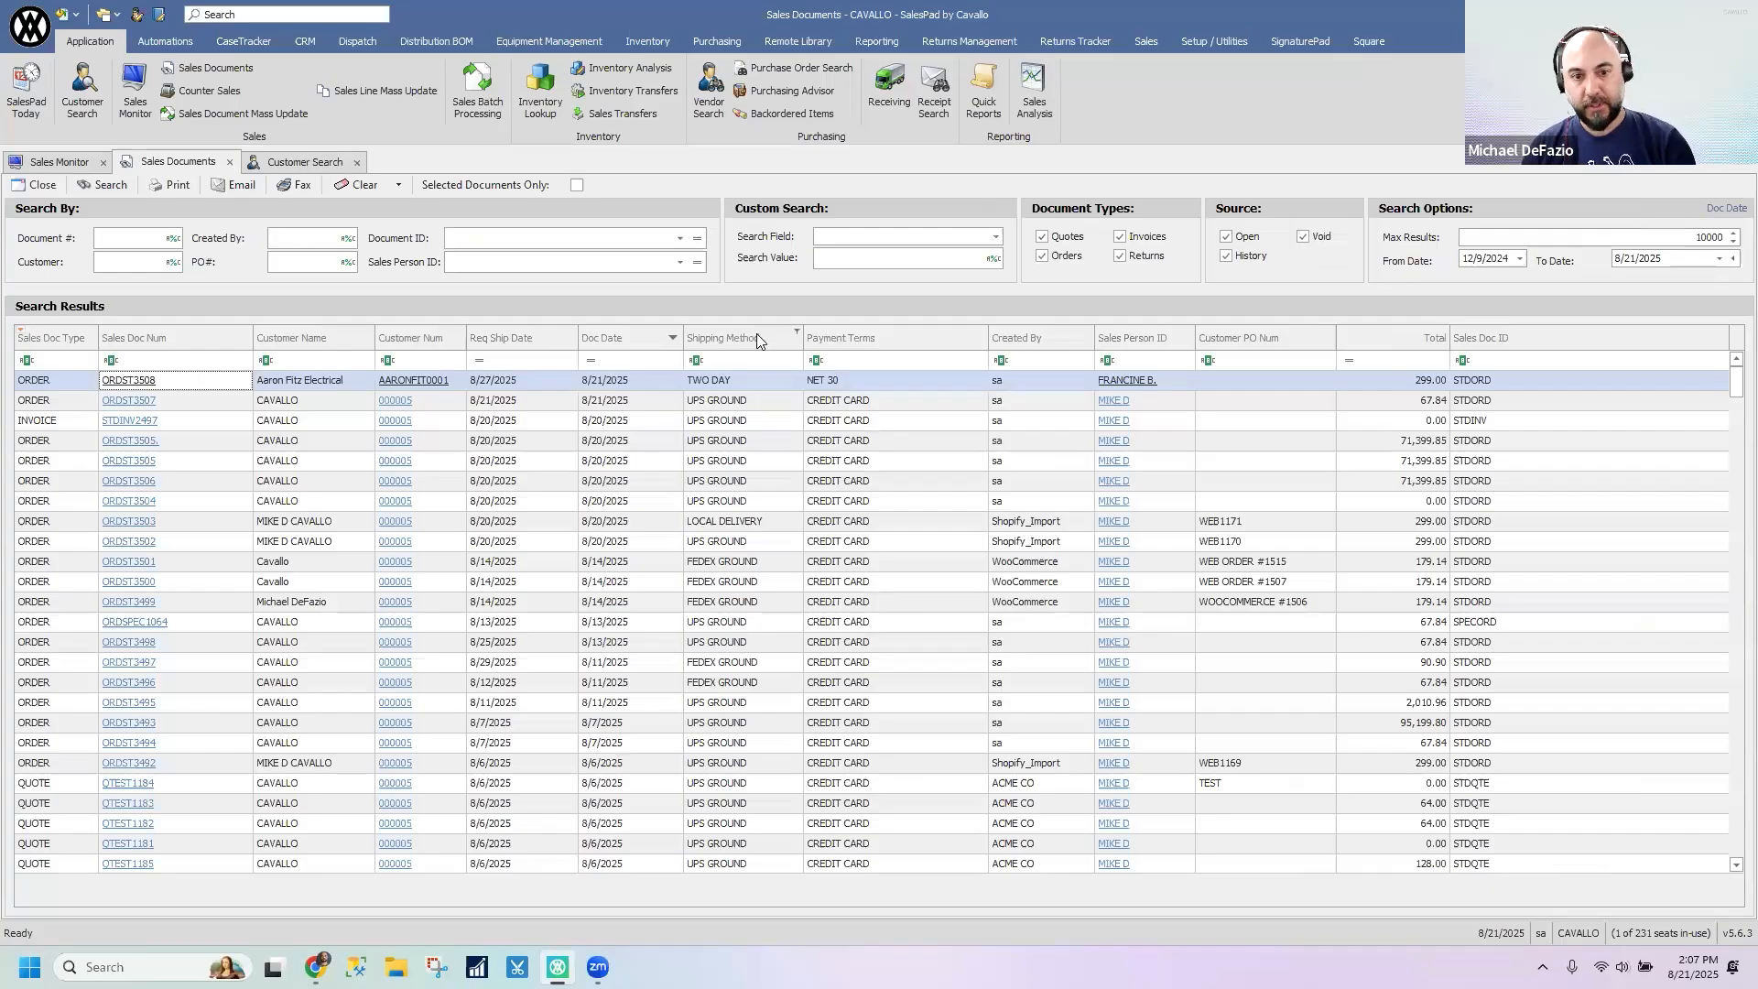
{"action": "right_click", "coordinate": [756, 335]}
{"action": "left_click", "coordinate": [827, 483]}
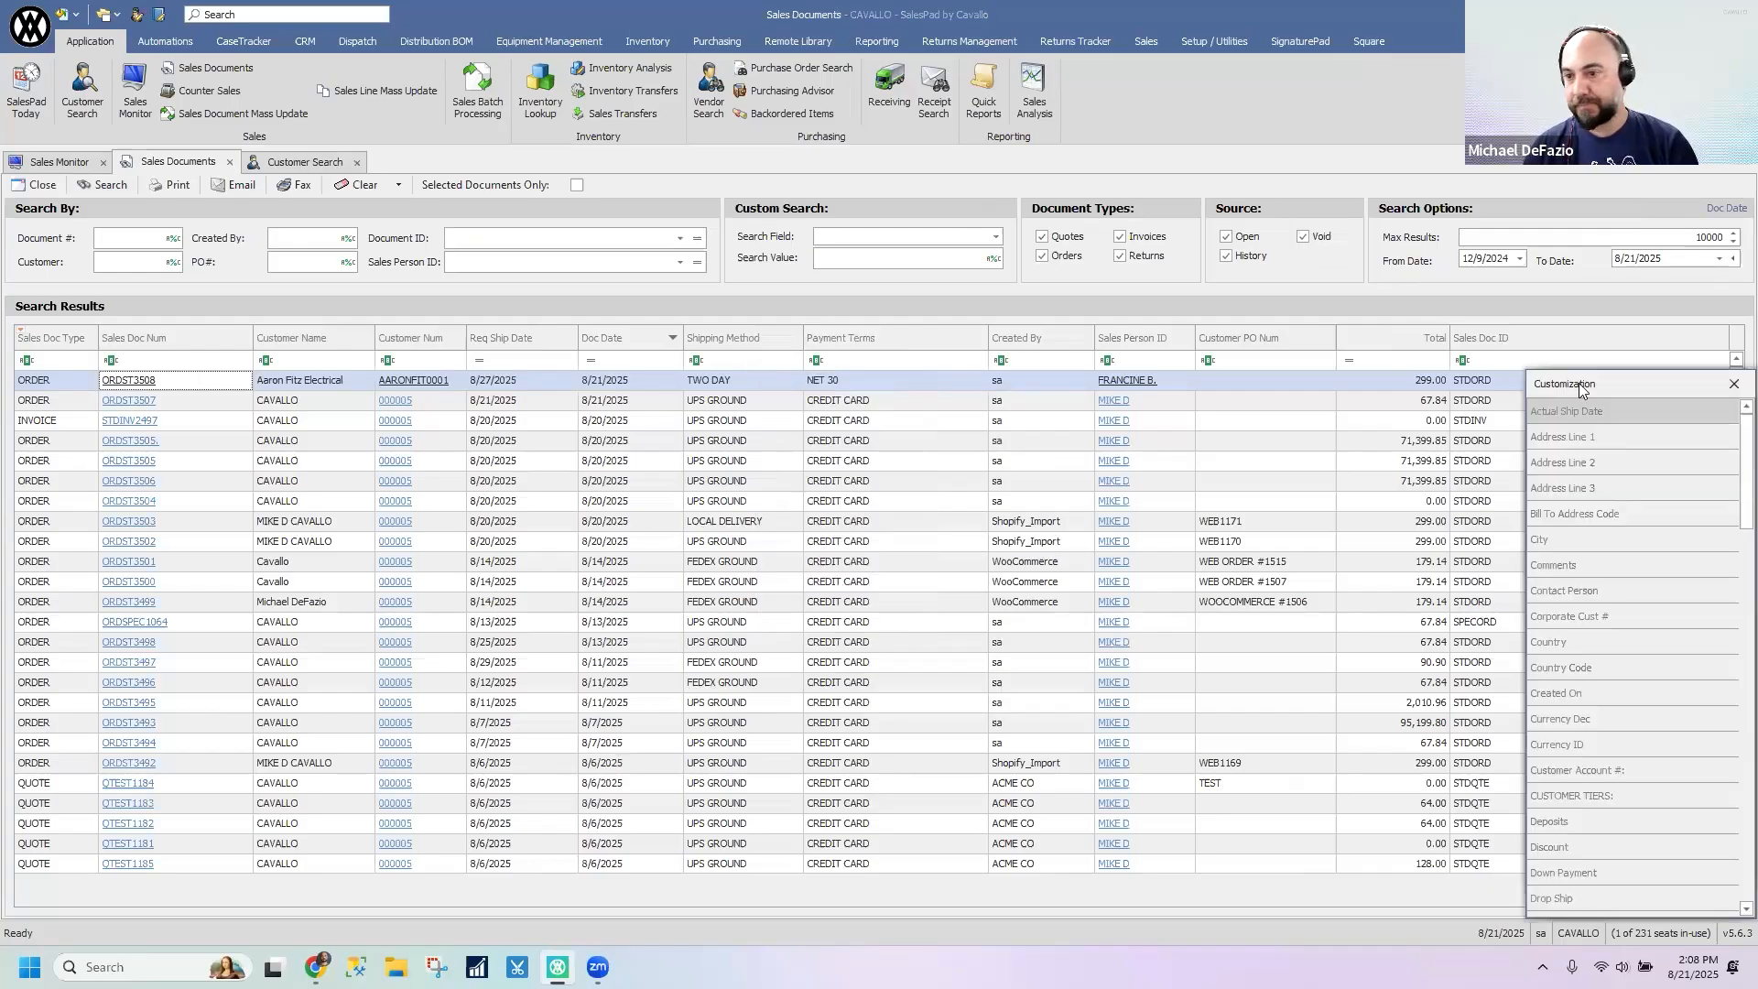
{"action": "left_click_drag", "start_coordinate": [1578, 382], "coordinate": [1445, 188]}
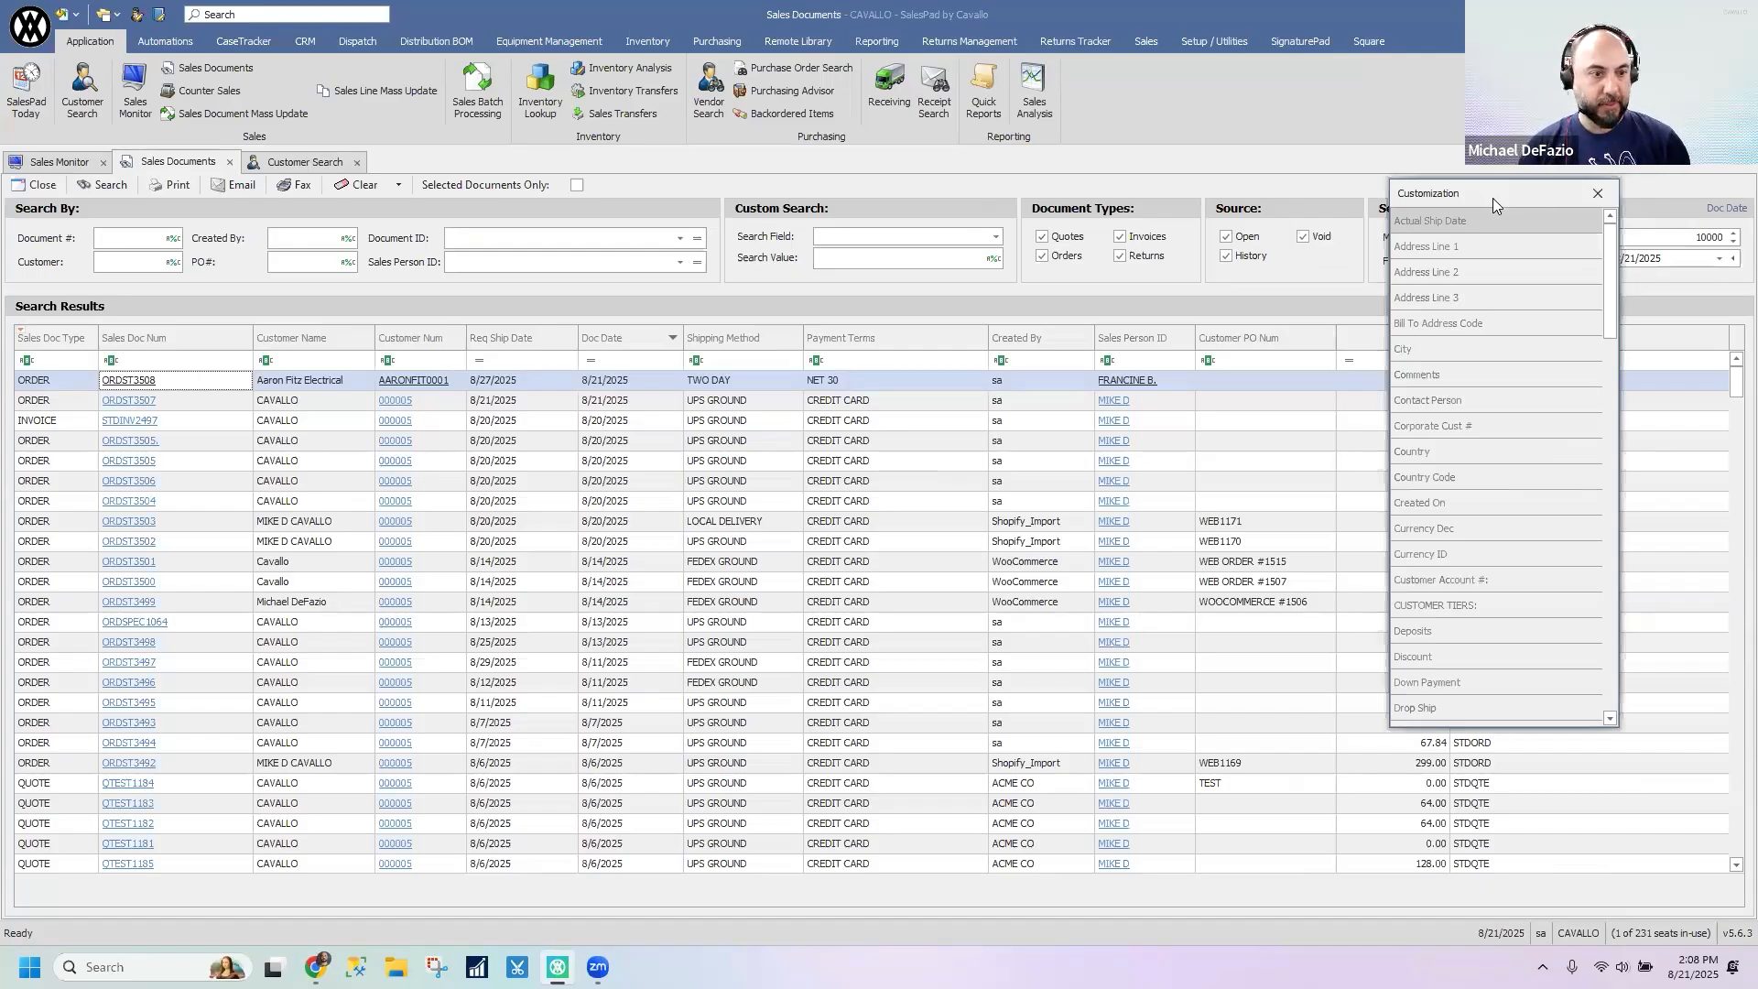
{"action": "left_click_drag", "start_coordinate": [1492, 197], "coordinate": [1404, 156]}
{"action": "left_click", "coordinate": [1509, 151]}
- Remove the Payment Terms, Shipping Method and Customer PO Num columns from the sales documents results
{"action": "left_click_drag", "start_coordinate": [854, 345], "coordinate": [1079, 482]}
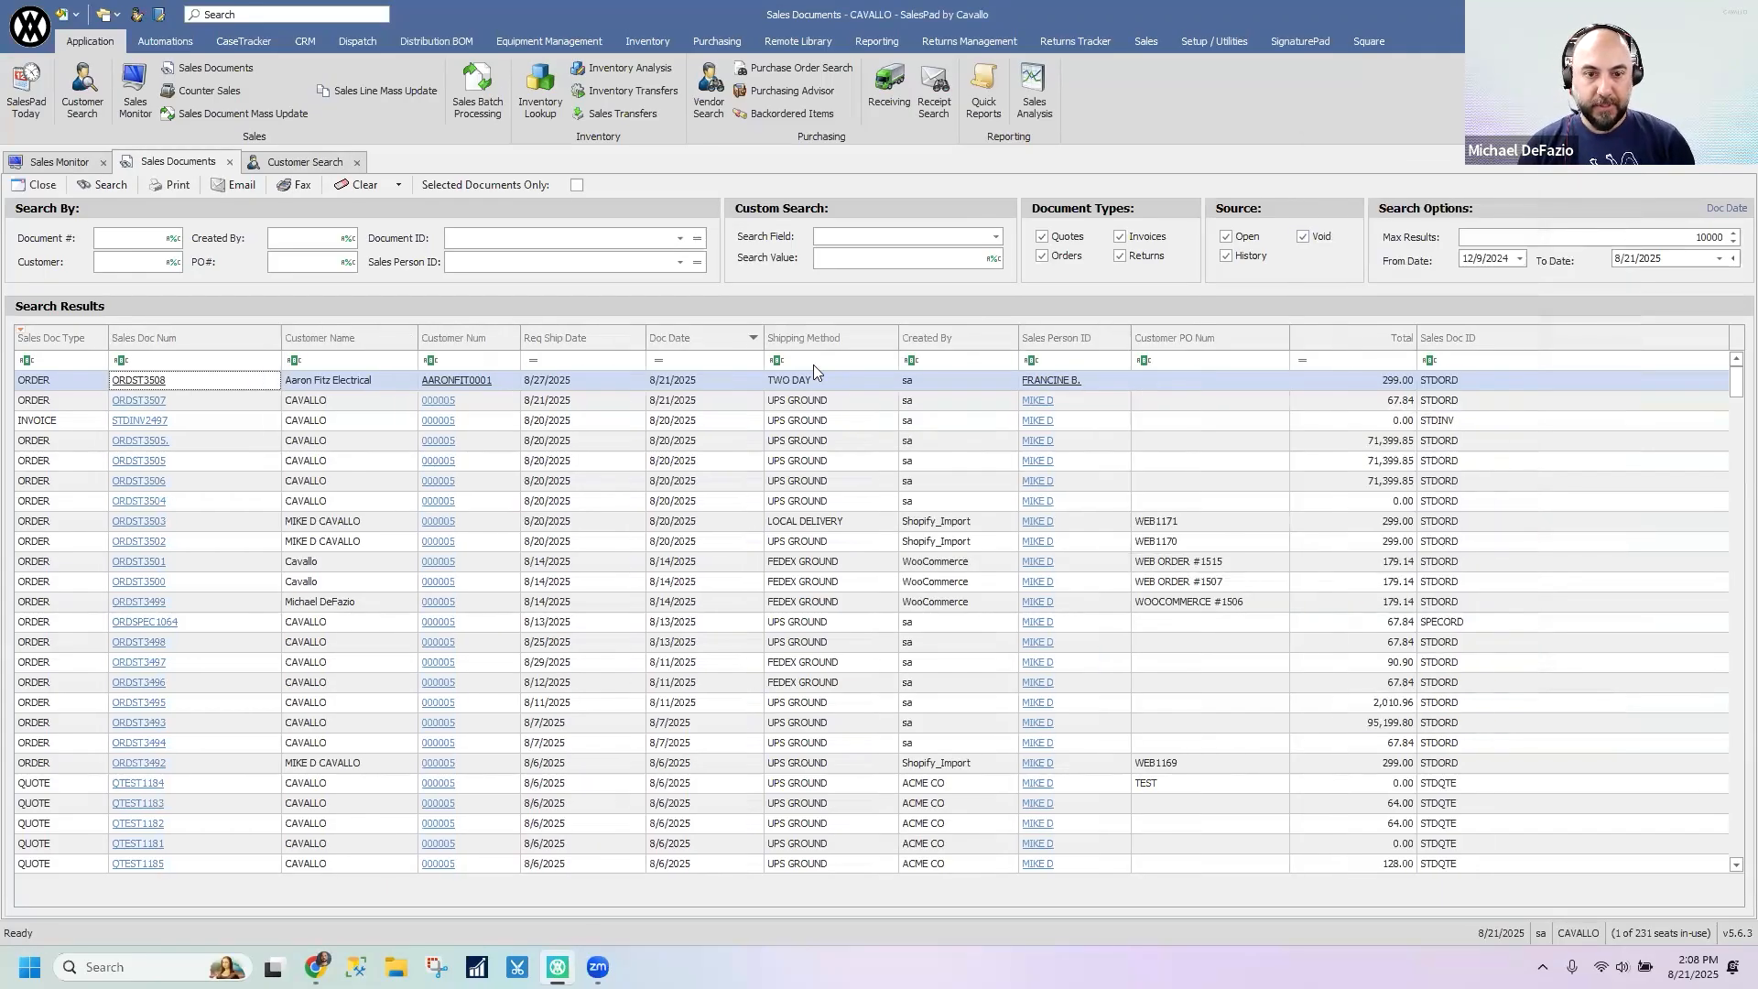
{"action": "left_click_drag", "start_coordinate": [831, 340], "coordinate": [829, 542]}
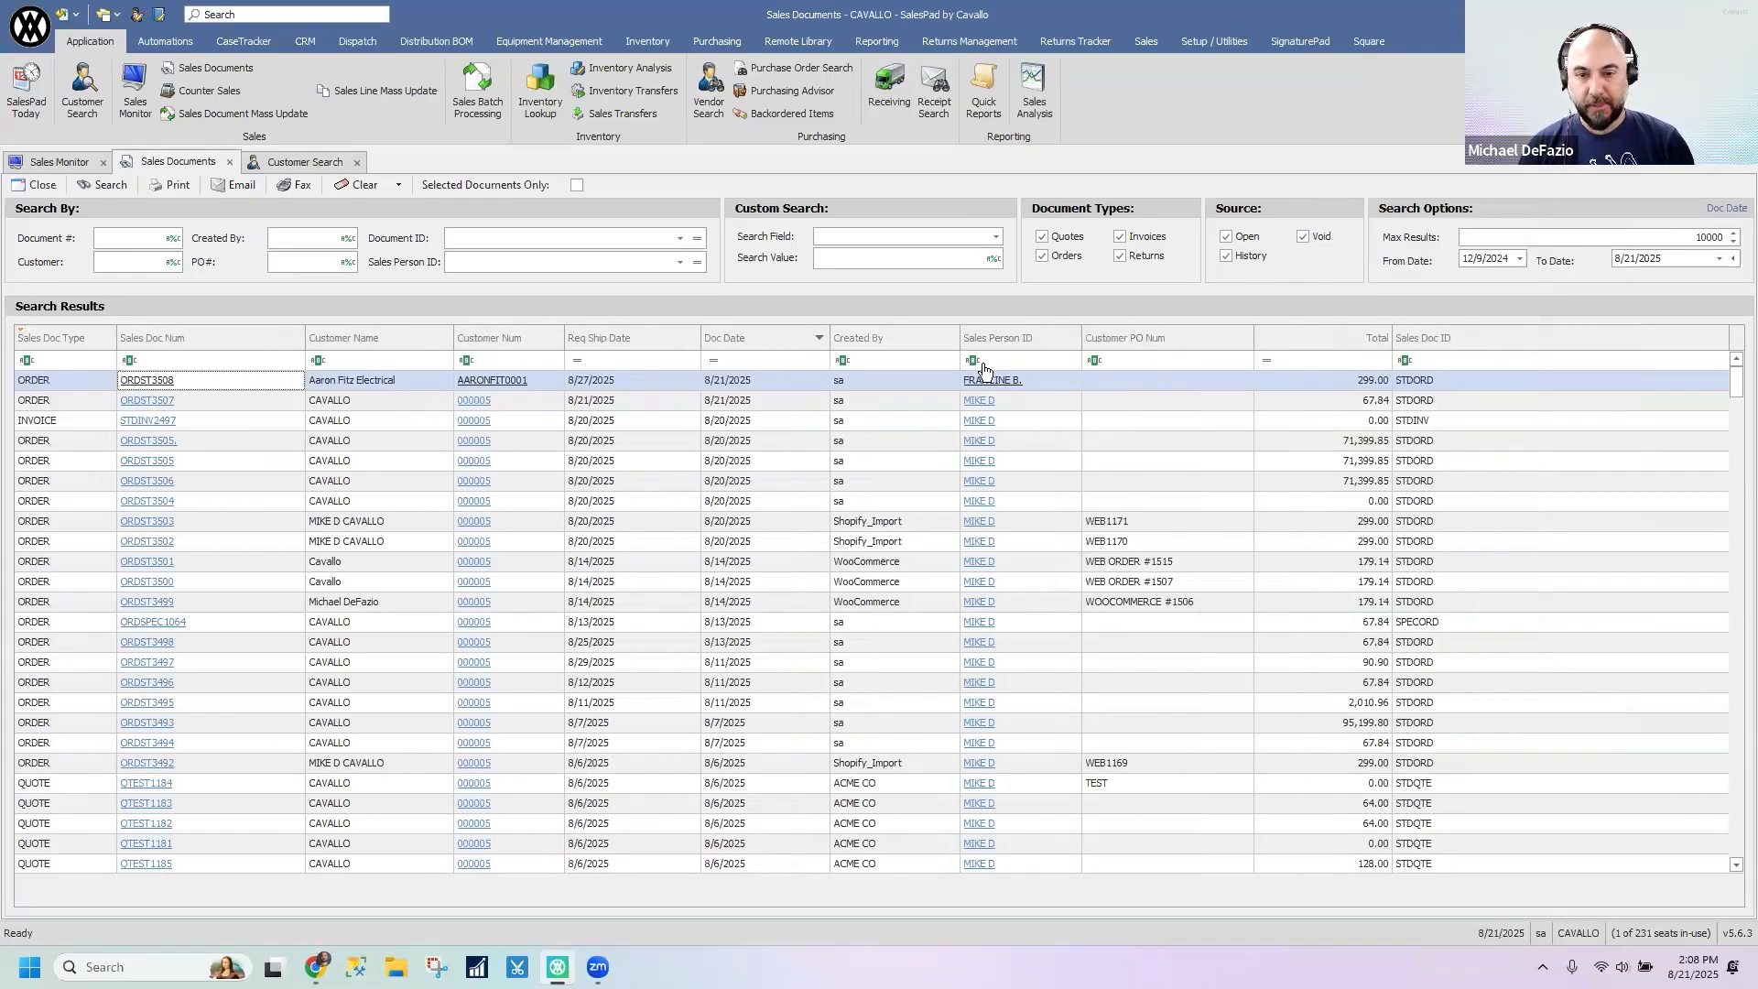
{"action": "left_click_drag", "start_coordinate": [1133, 346], "coordinate": [1462, 595]}
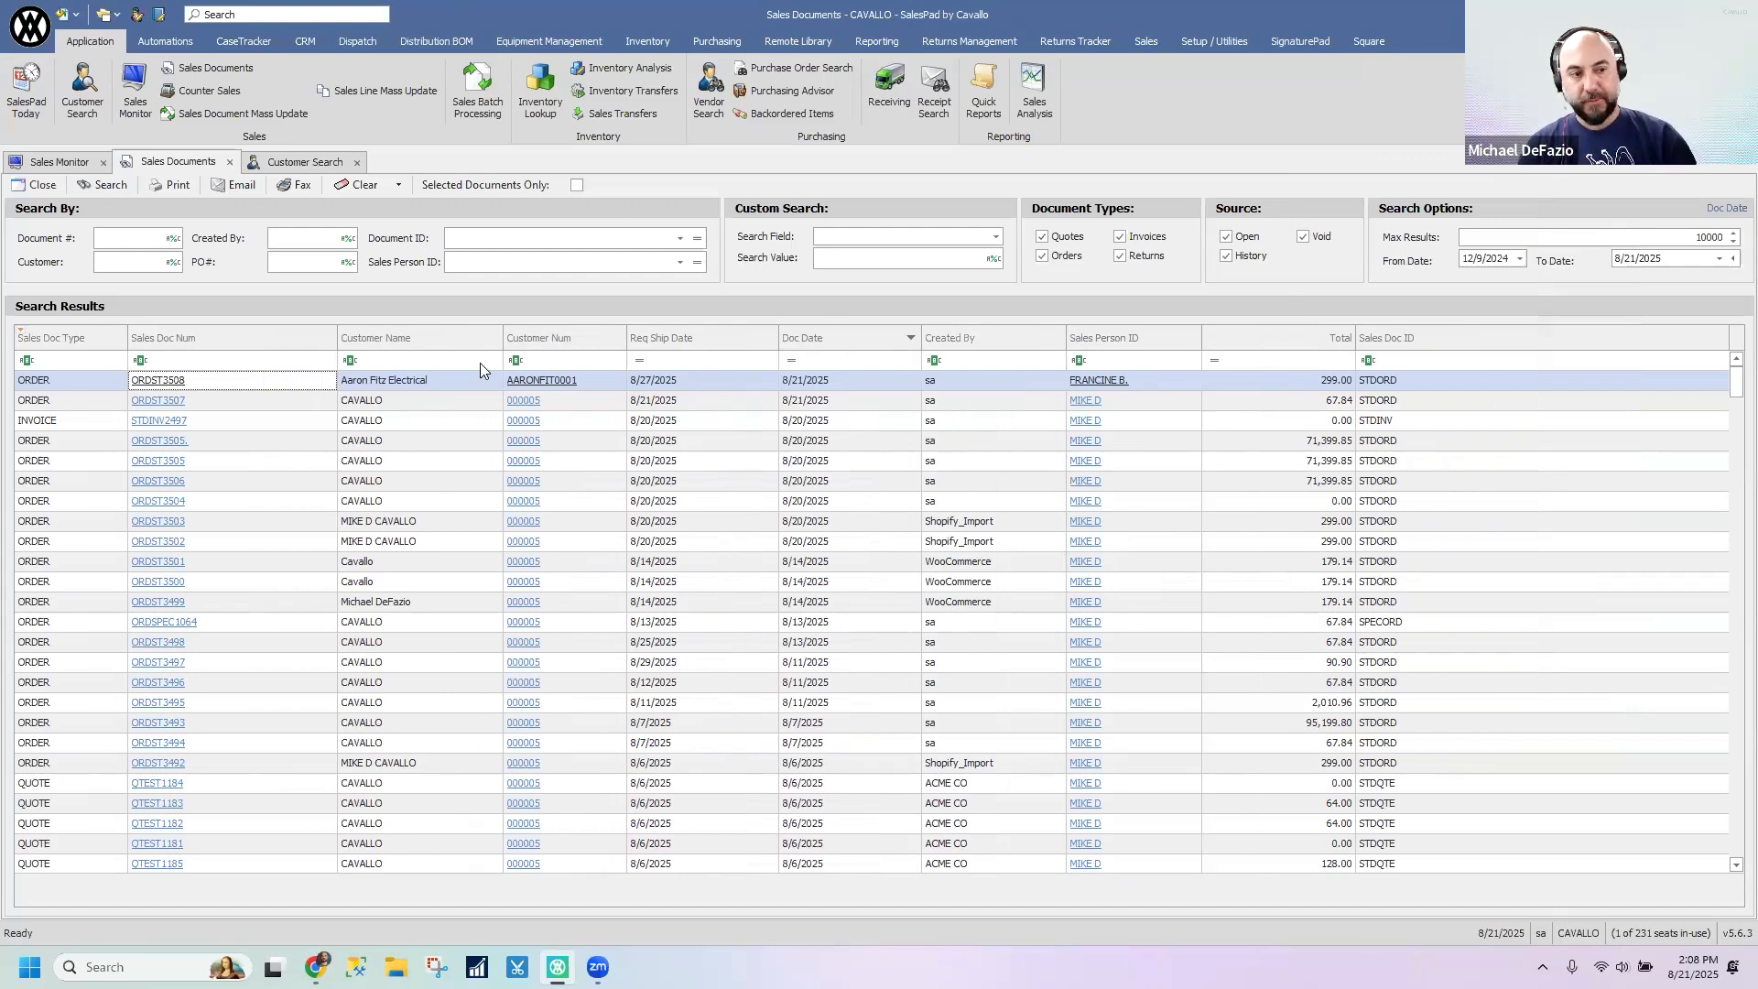
- Add the Shipping Method column from the column chooser to the sales documents results, between Customer Num and Req Ship Date
{"action": "right_click", "coordinate": [659, 342]}
{"action": "left_click", "coordinate": [737, 494]}
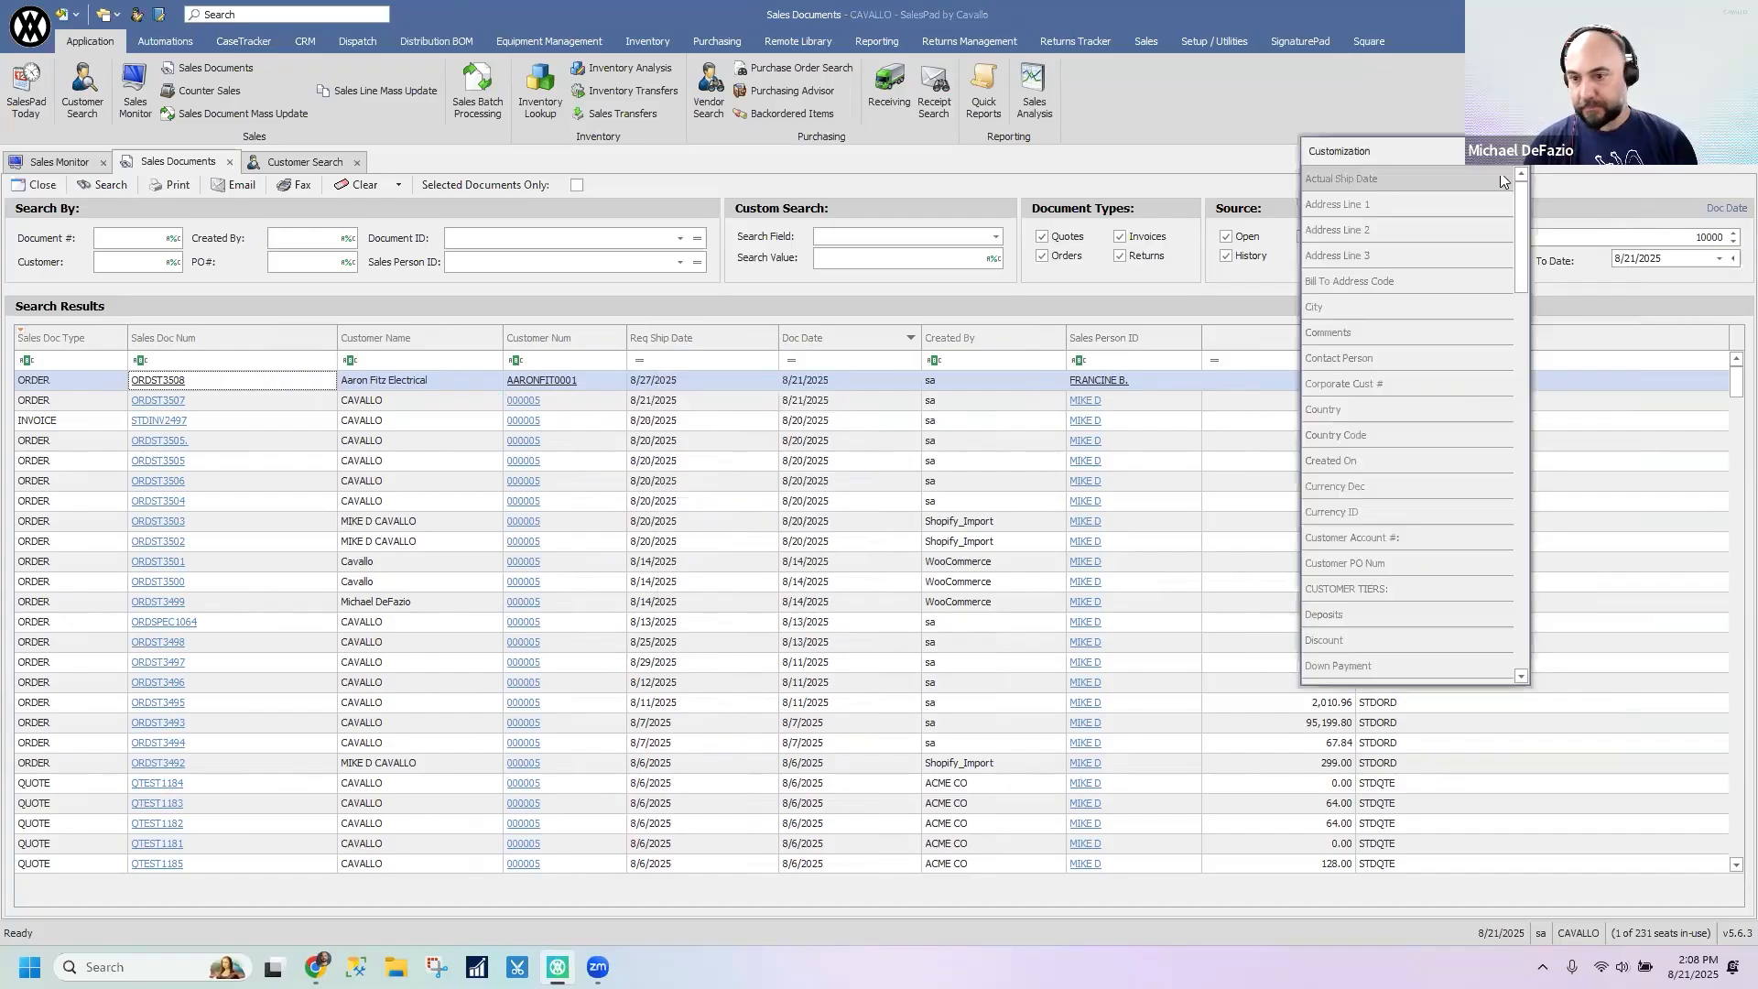
{"action": "left_click_drag", "start_coordinate": [1525, 230], "coordinate": [1525, 450]}
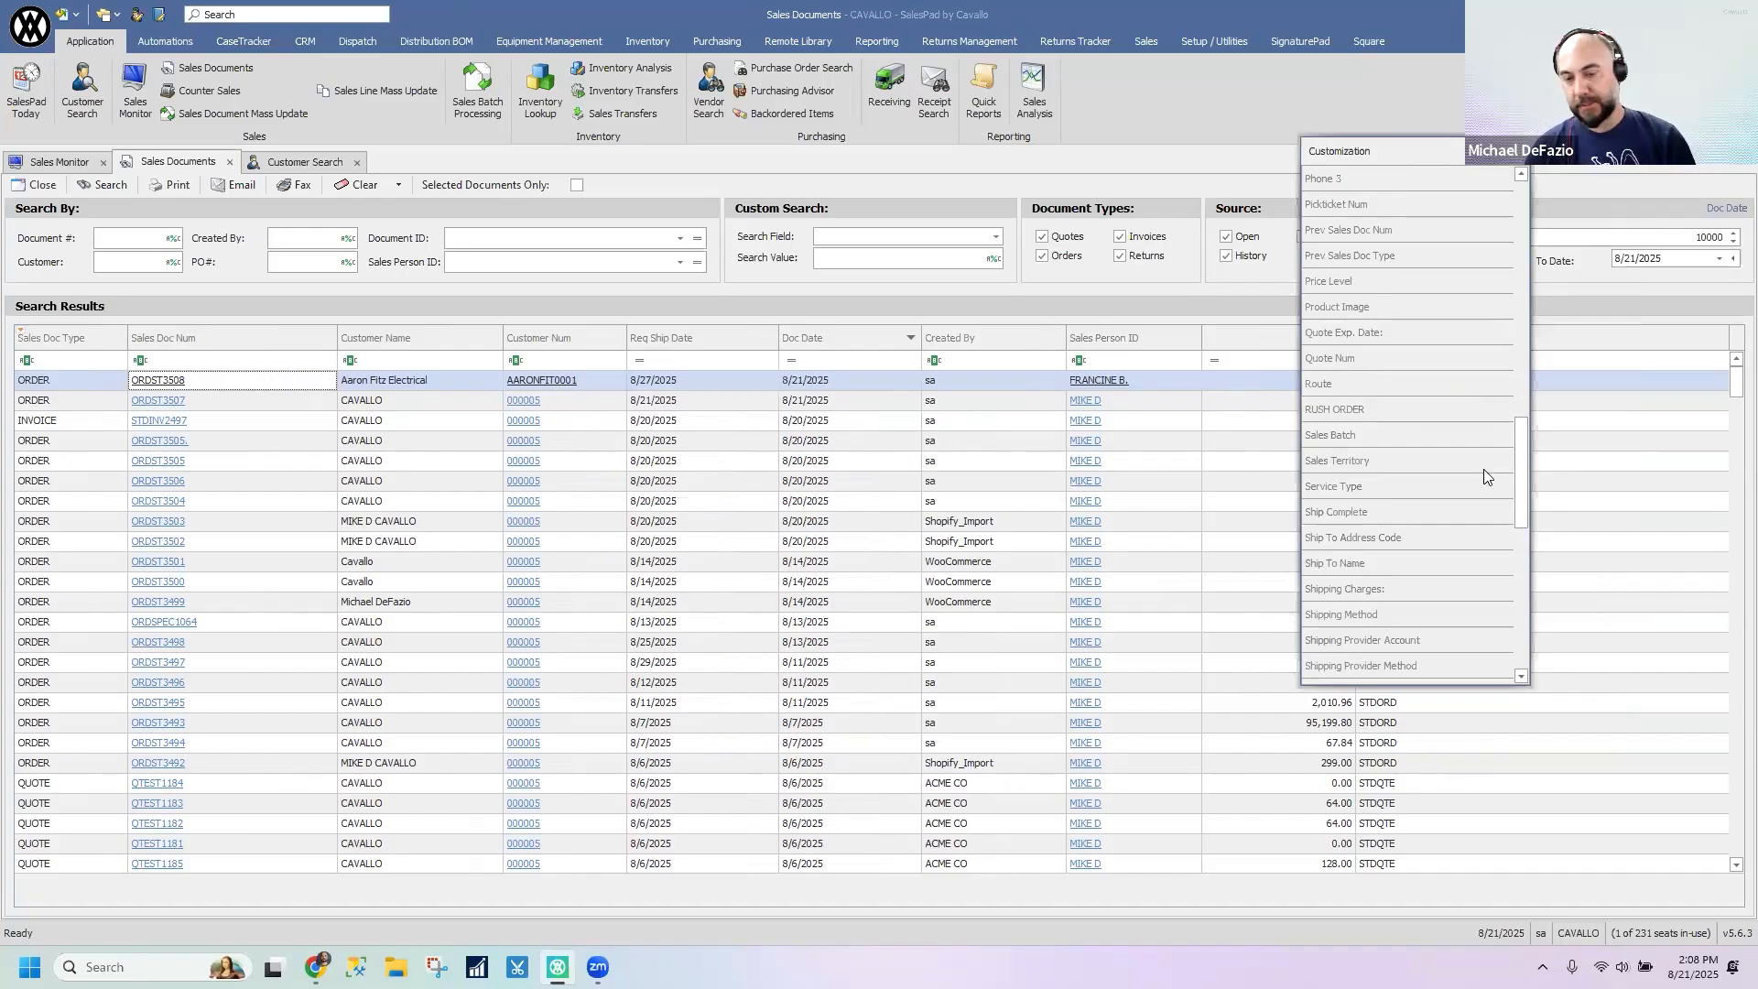
{"action": "scroll", "coordinate": [1448, 509], "scroll_direction": "down", "scroll_amount": 1}
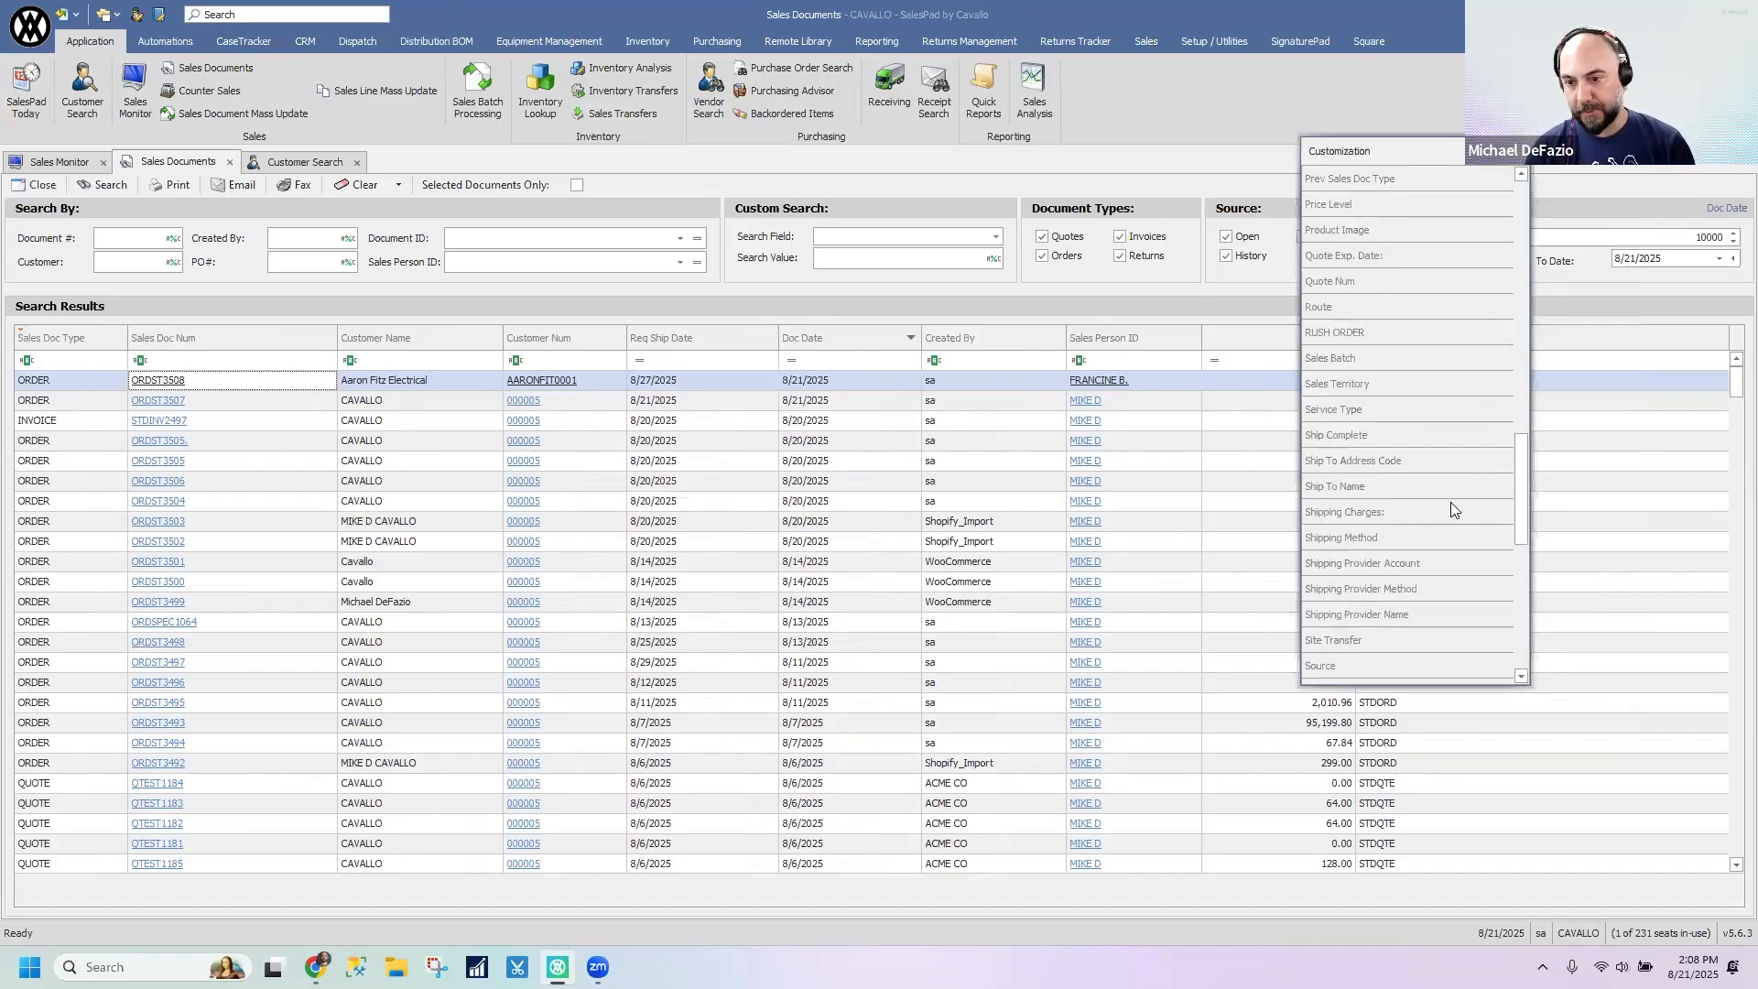
{"action": "left_click_drag", "start_coordinate": [1353, 537], "coordinate": [731, 338]}
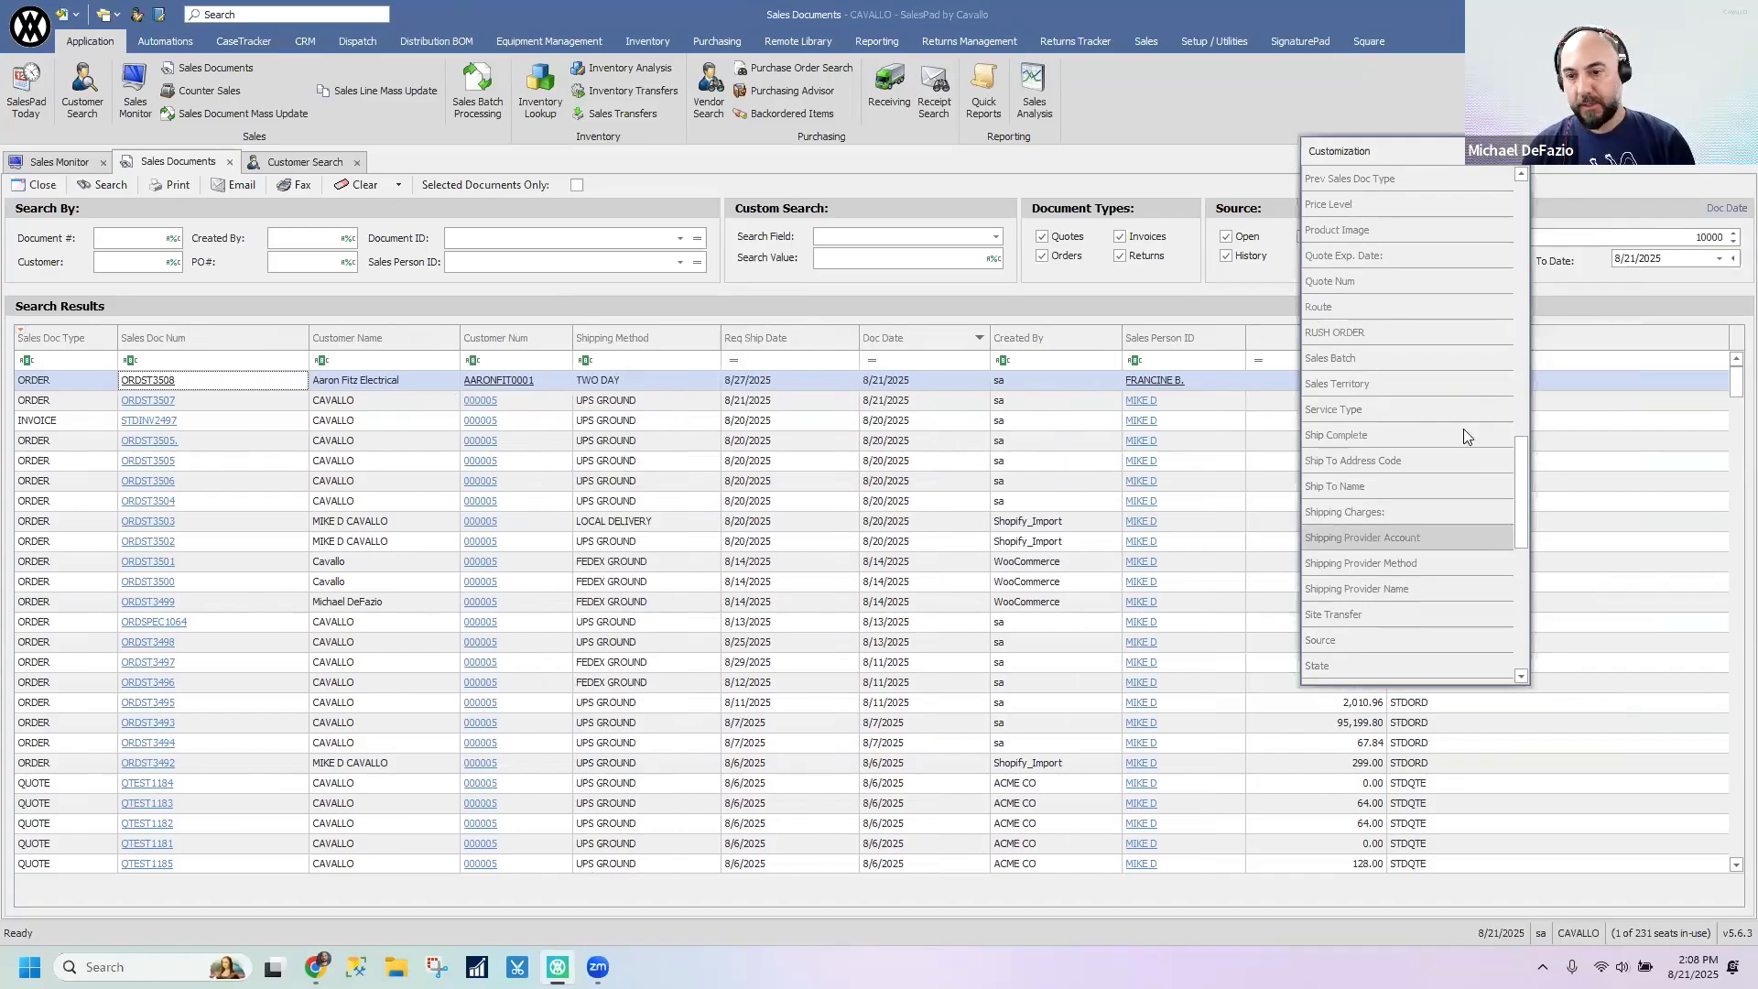
- Add the Customer PO Num column from the column chooser between Doc Date and Created By
{"action": "scroll", "coordinate": [1461, 429], "scroll_direction": "down", "scroll_amount": 1}
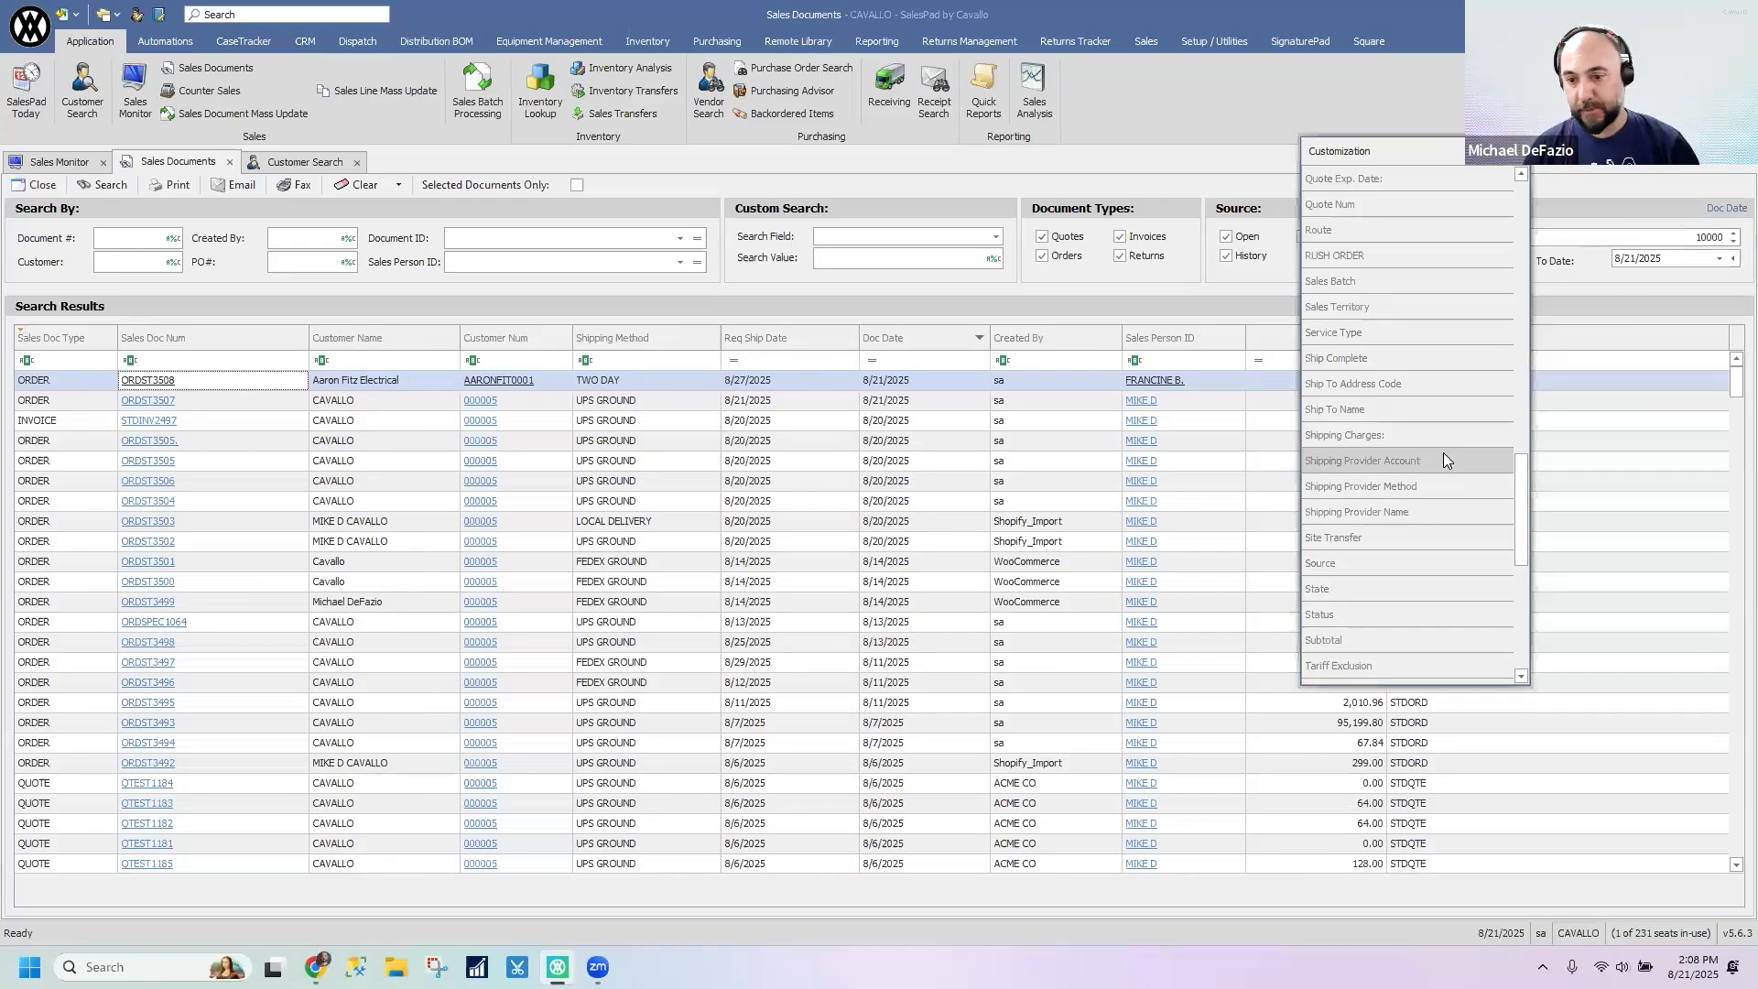
{"action": "scroll", "coordinate": [1444, 460], "scroll_direction": "down", "scroll_amount": 1}
{"action": "scroll", "coordinate": [1454, 473], "scroll_direction": "down", "scroll_amount": 5}
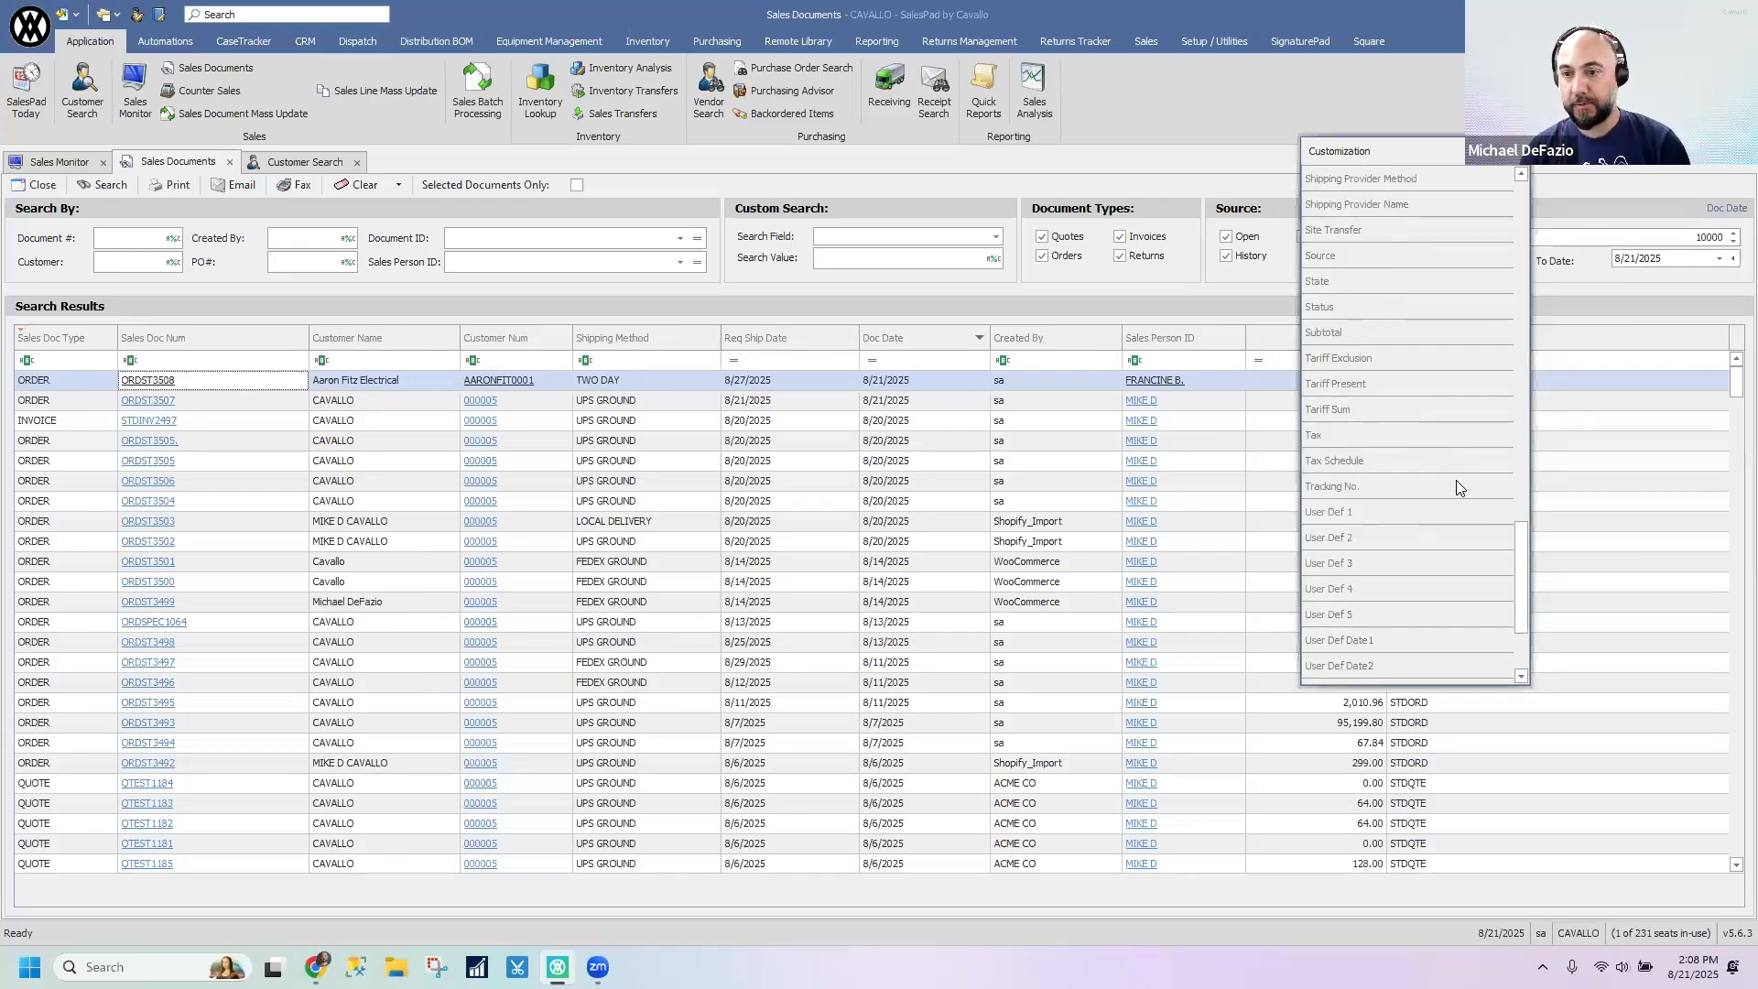
{"action": "scroll", "coordinate": [1456, 488], "scroll_direction": "up", "scroll_amount": 20}
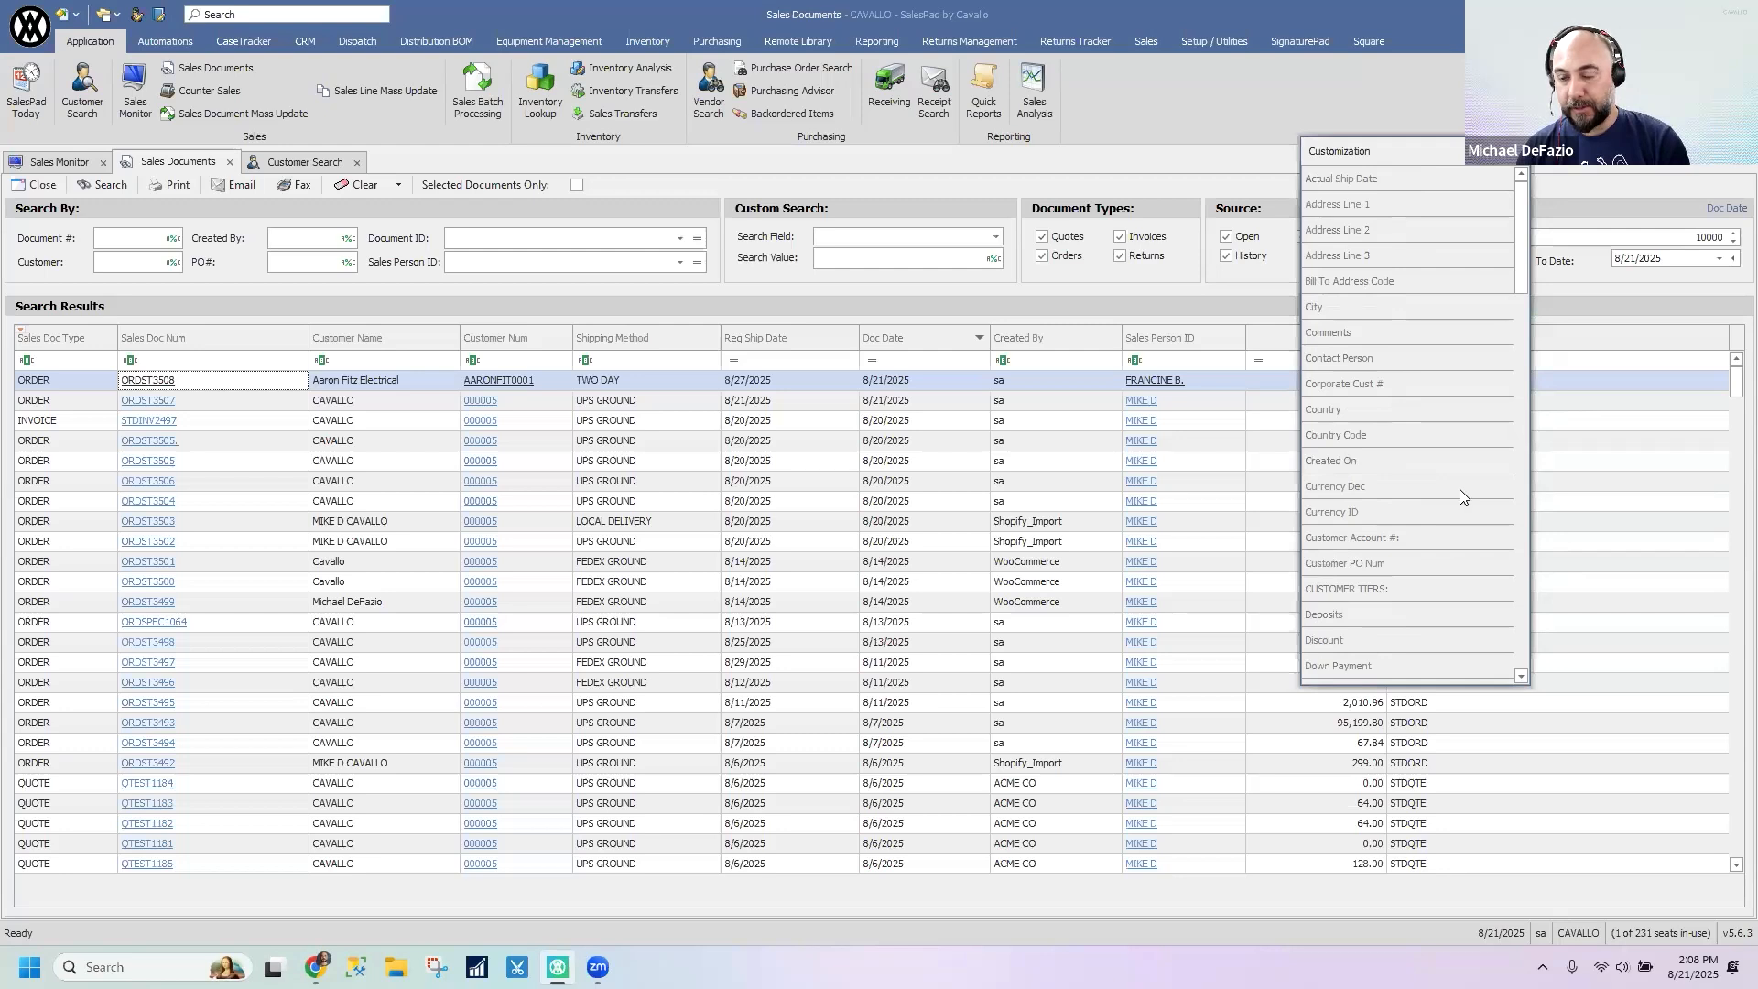
{"action": "left_click_drag", "start_coordinate": [1407, 569], "coordinate": [1060, 337]}
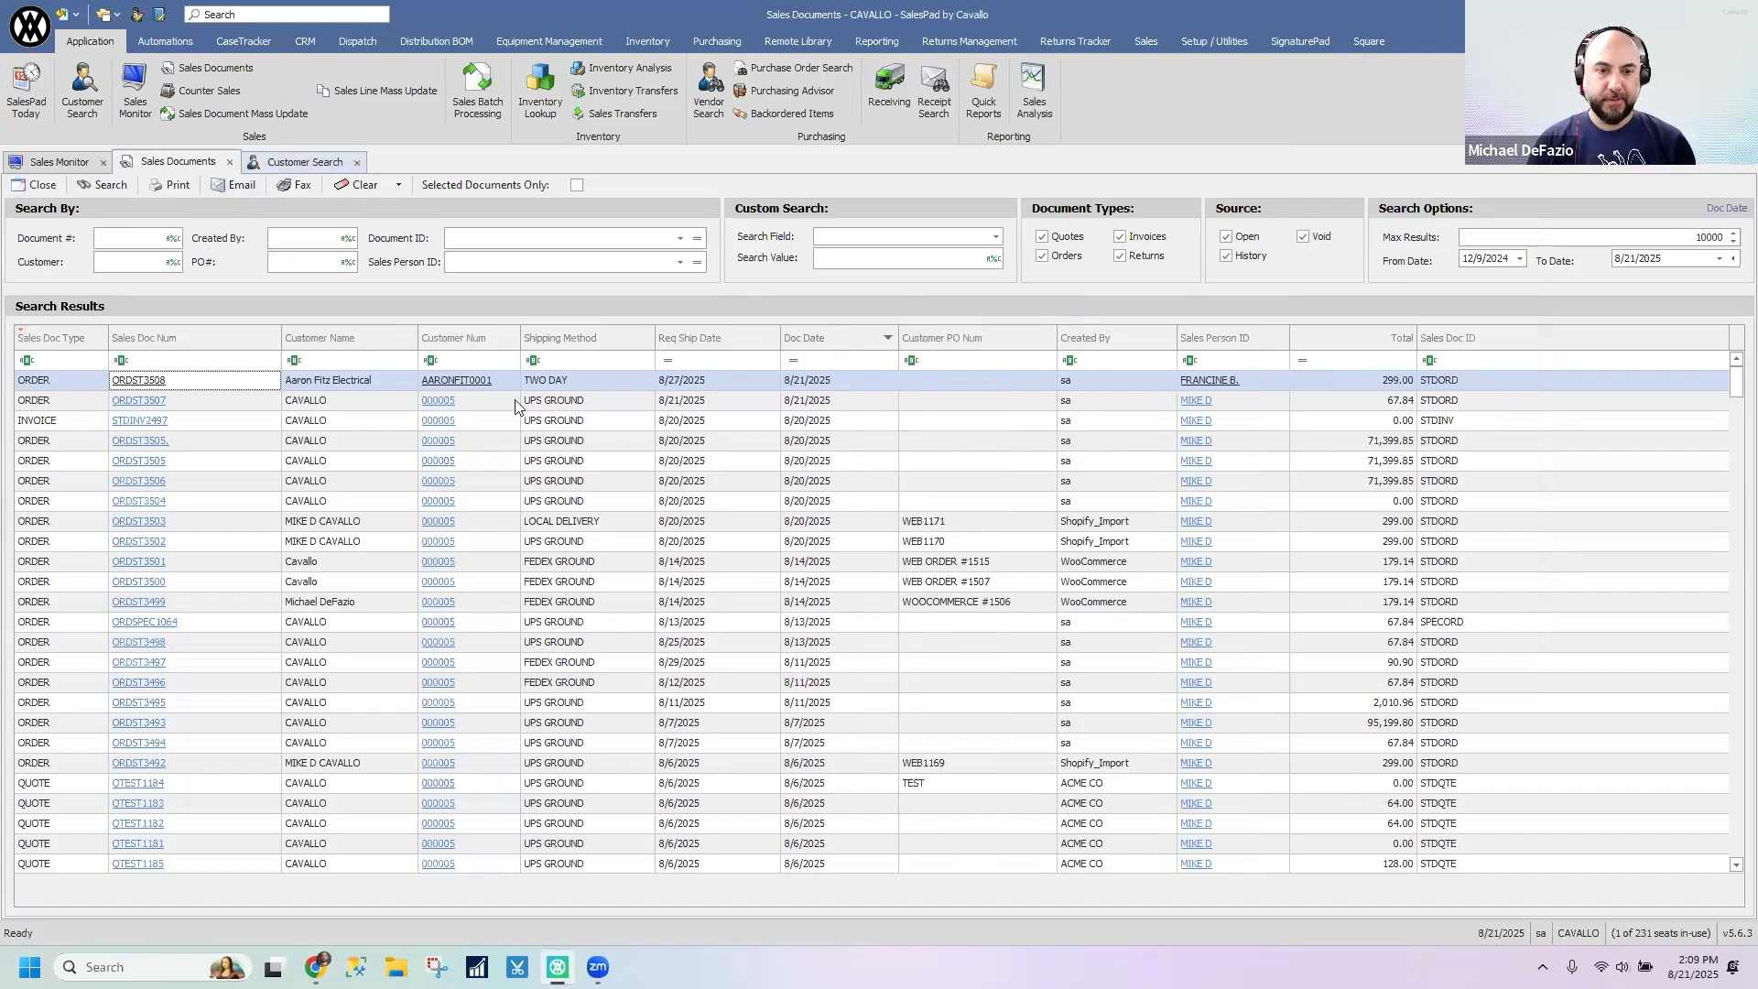
- Add the Currency column to the customer search results between Cust Name and Address 1, and close the column chooser
{"action": "left_click", "coordinate": [268, 163]}
{"action": "right_click", "coordinate": [740, 364]}
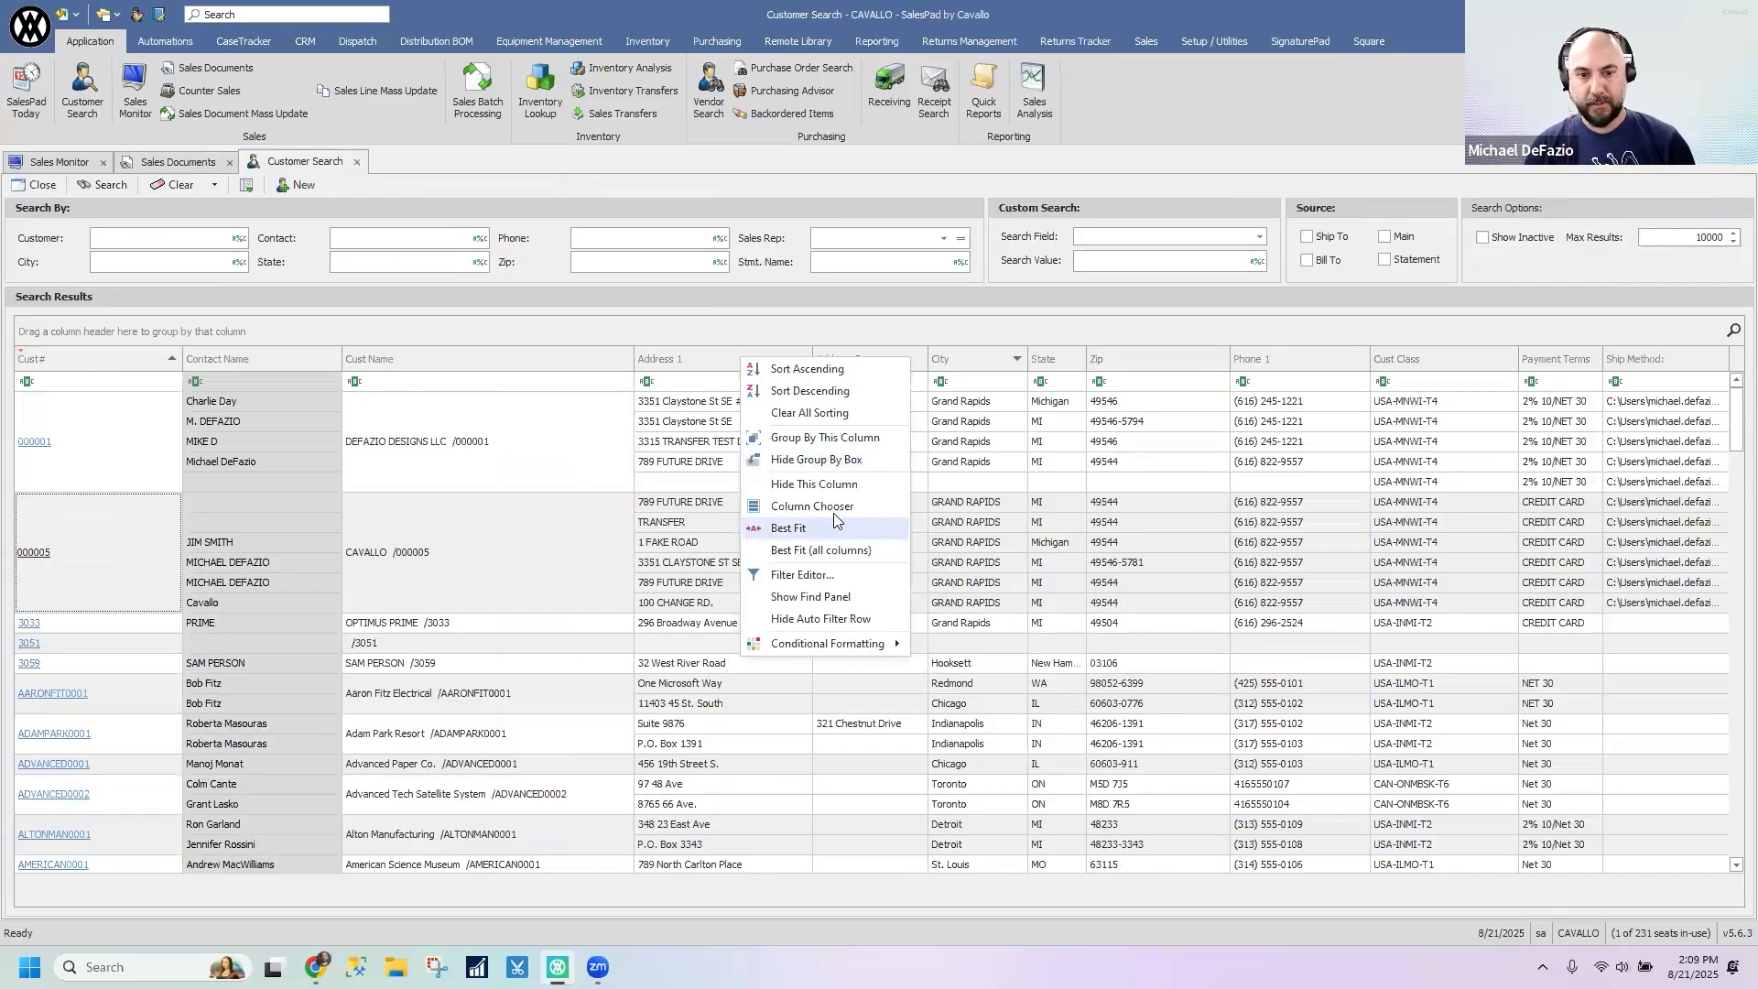
{"action": "left_click", "coordinate": [858, 517]}
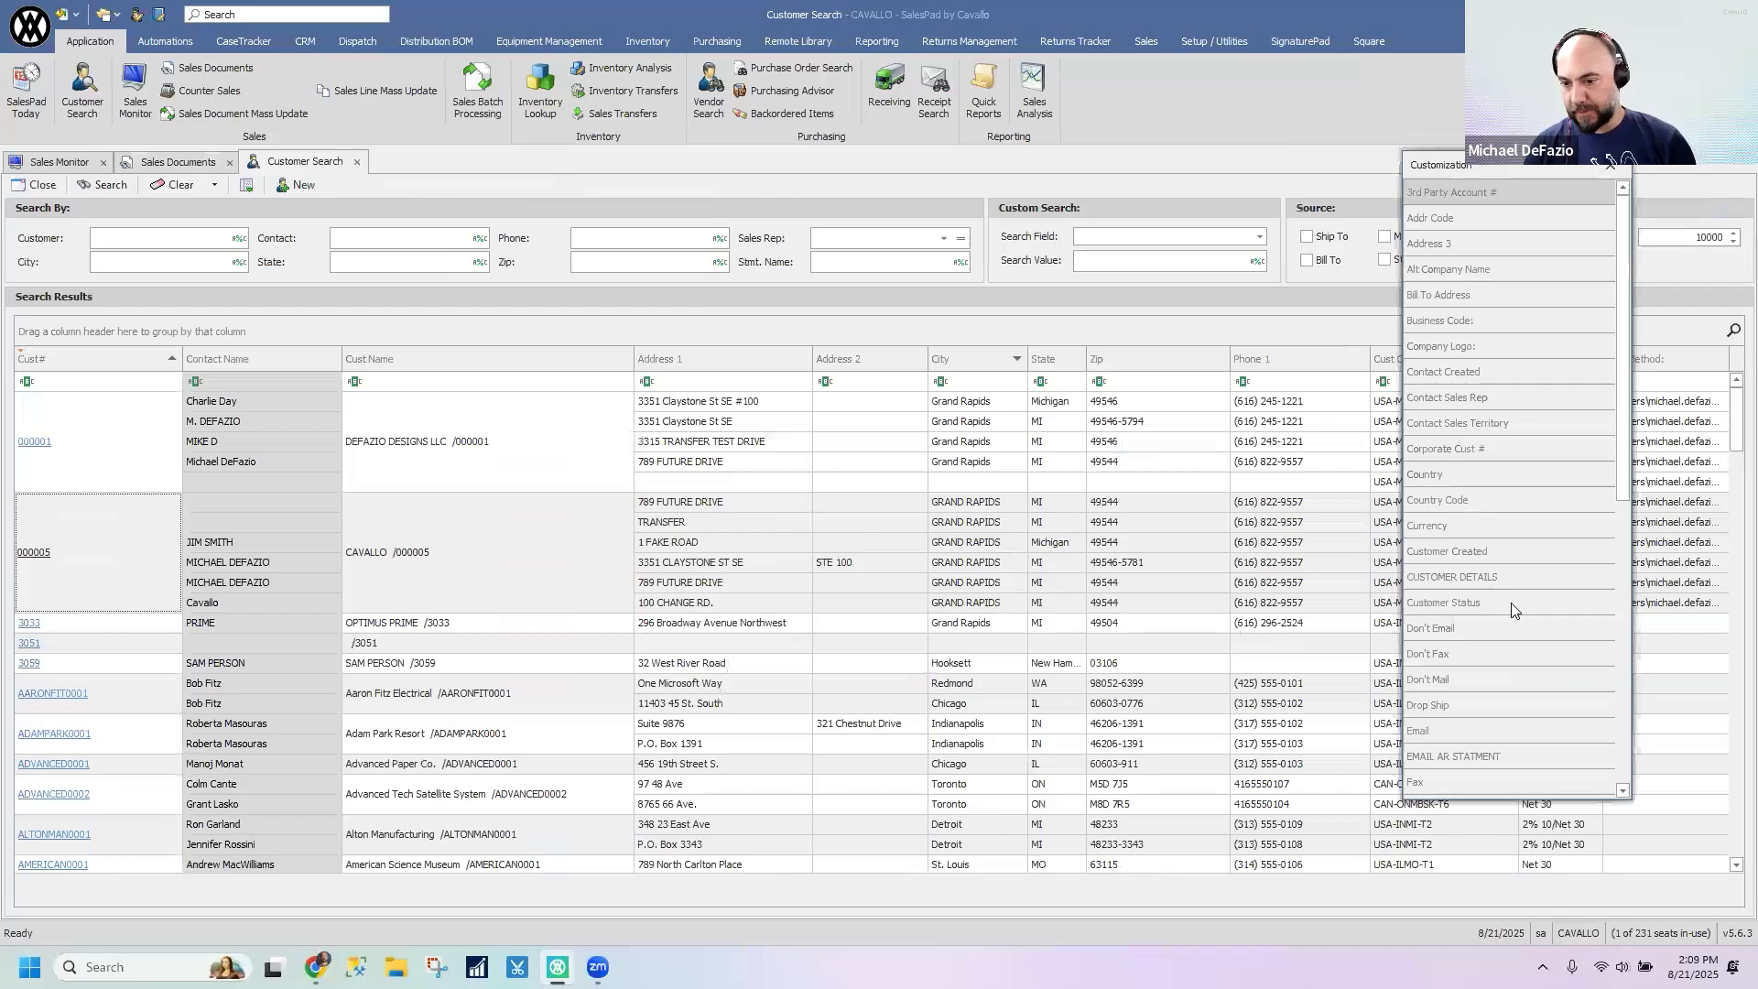
{"action": "scroll", "coordinate": [1512, 611], "scroll_direction": "down", "scroll_amount": 5}
{"action": "scroll", "coordinate": [1516, 610], "scroll_direction": "down", "scroll_amount": 2}
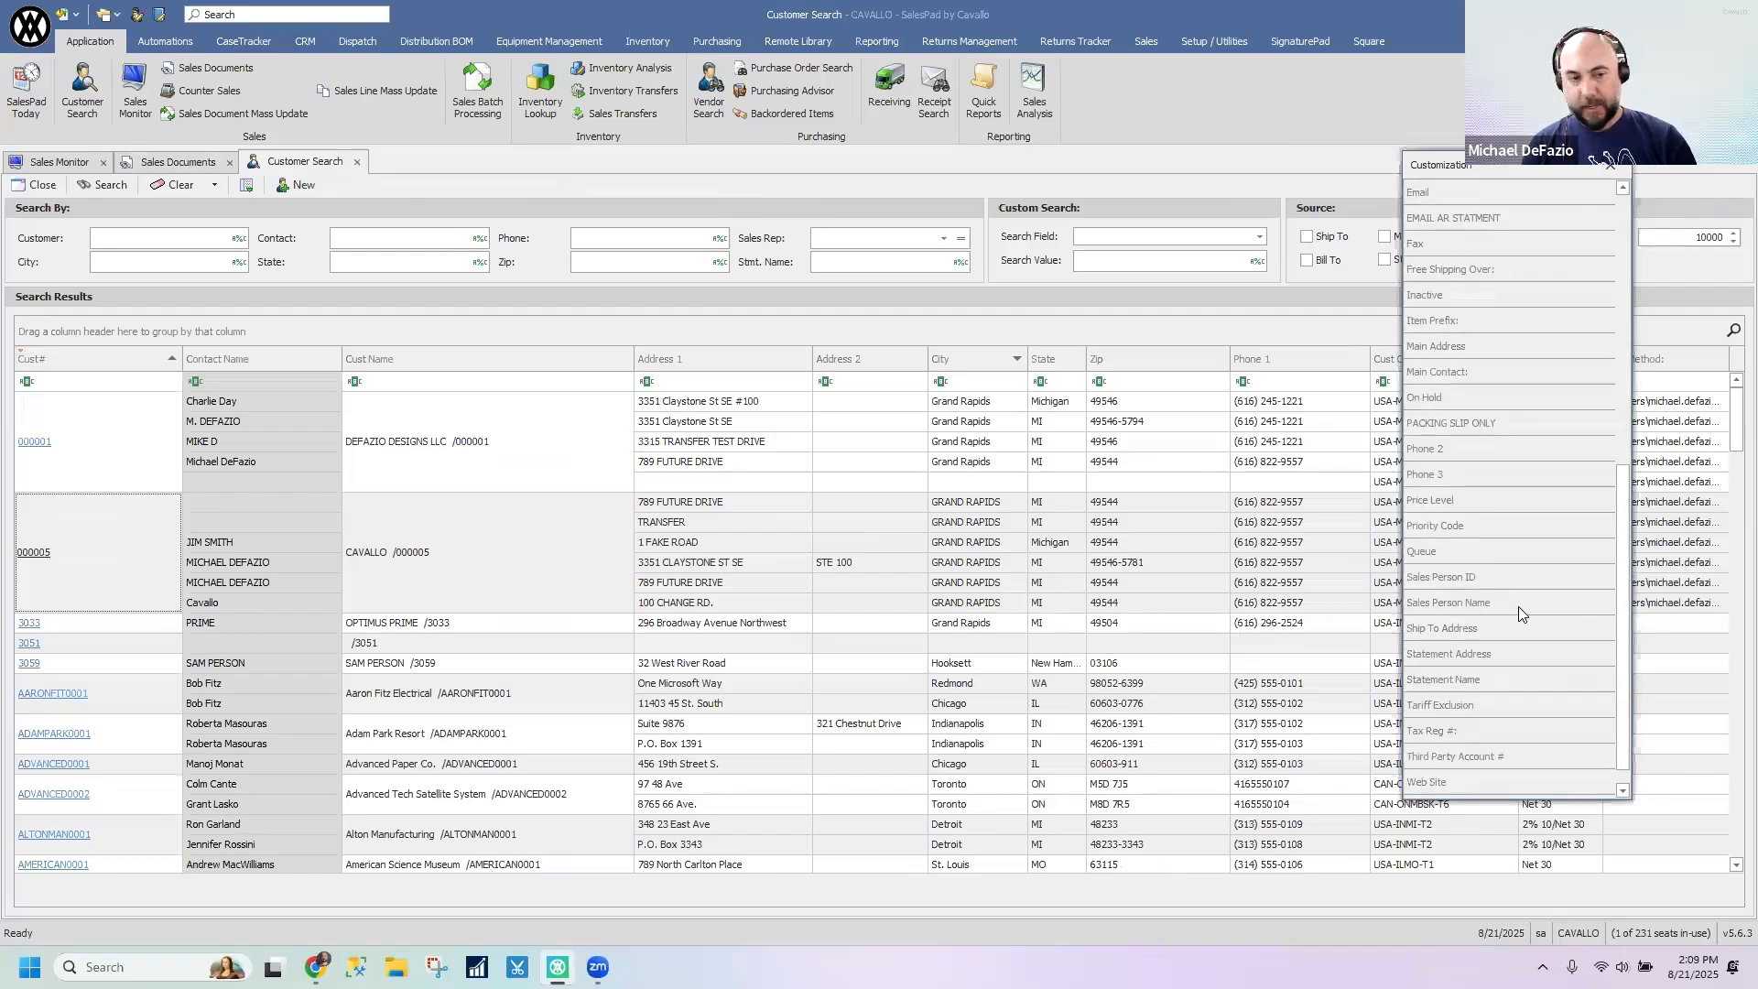
{"action": "scroll", "coordinate": [1527, 619], "scroll_direction": "down", "scroll_amount": 1}
{"action": "scroll", "coordinate": [1529, 608], "scroll_direction": "up", "scroll_amount": 5}
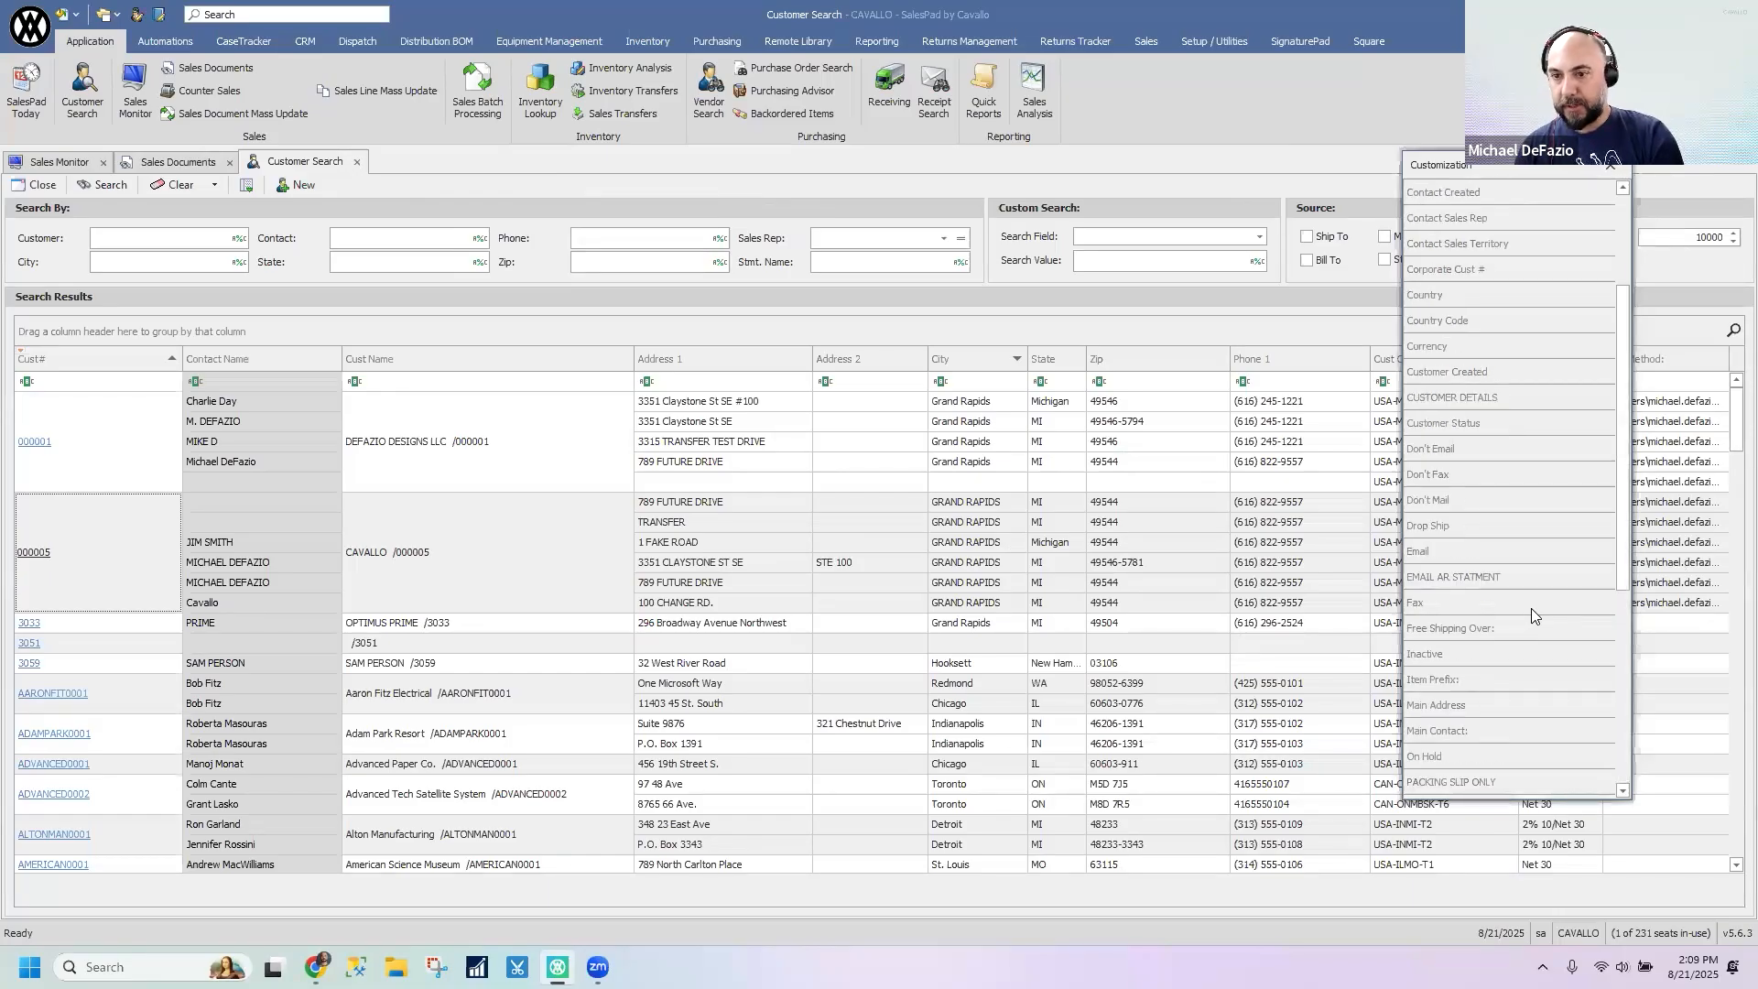
{"action": "left_click_drag", "start_coordinate": [1474, 351], "coordinate": [659, 355]}
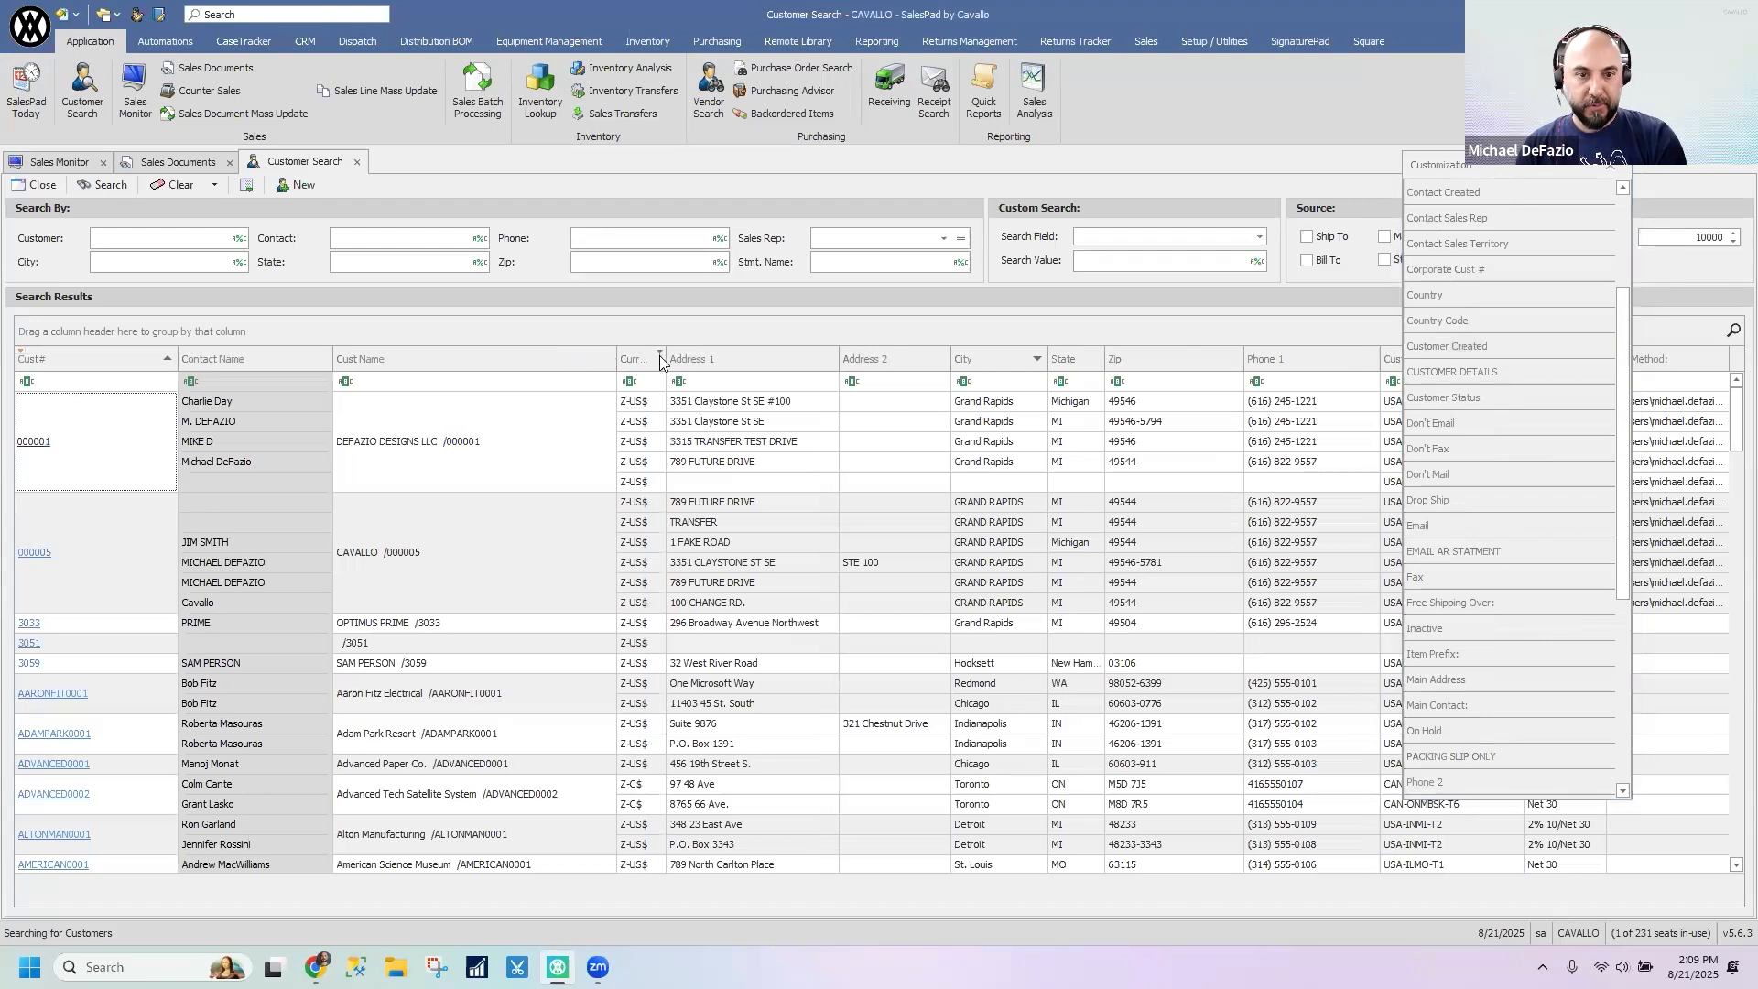
{"action": "left_click", "coordinate": [1613, 172]}
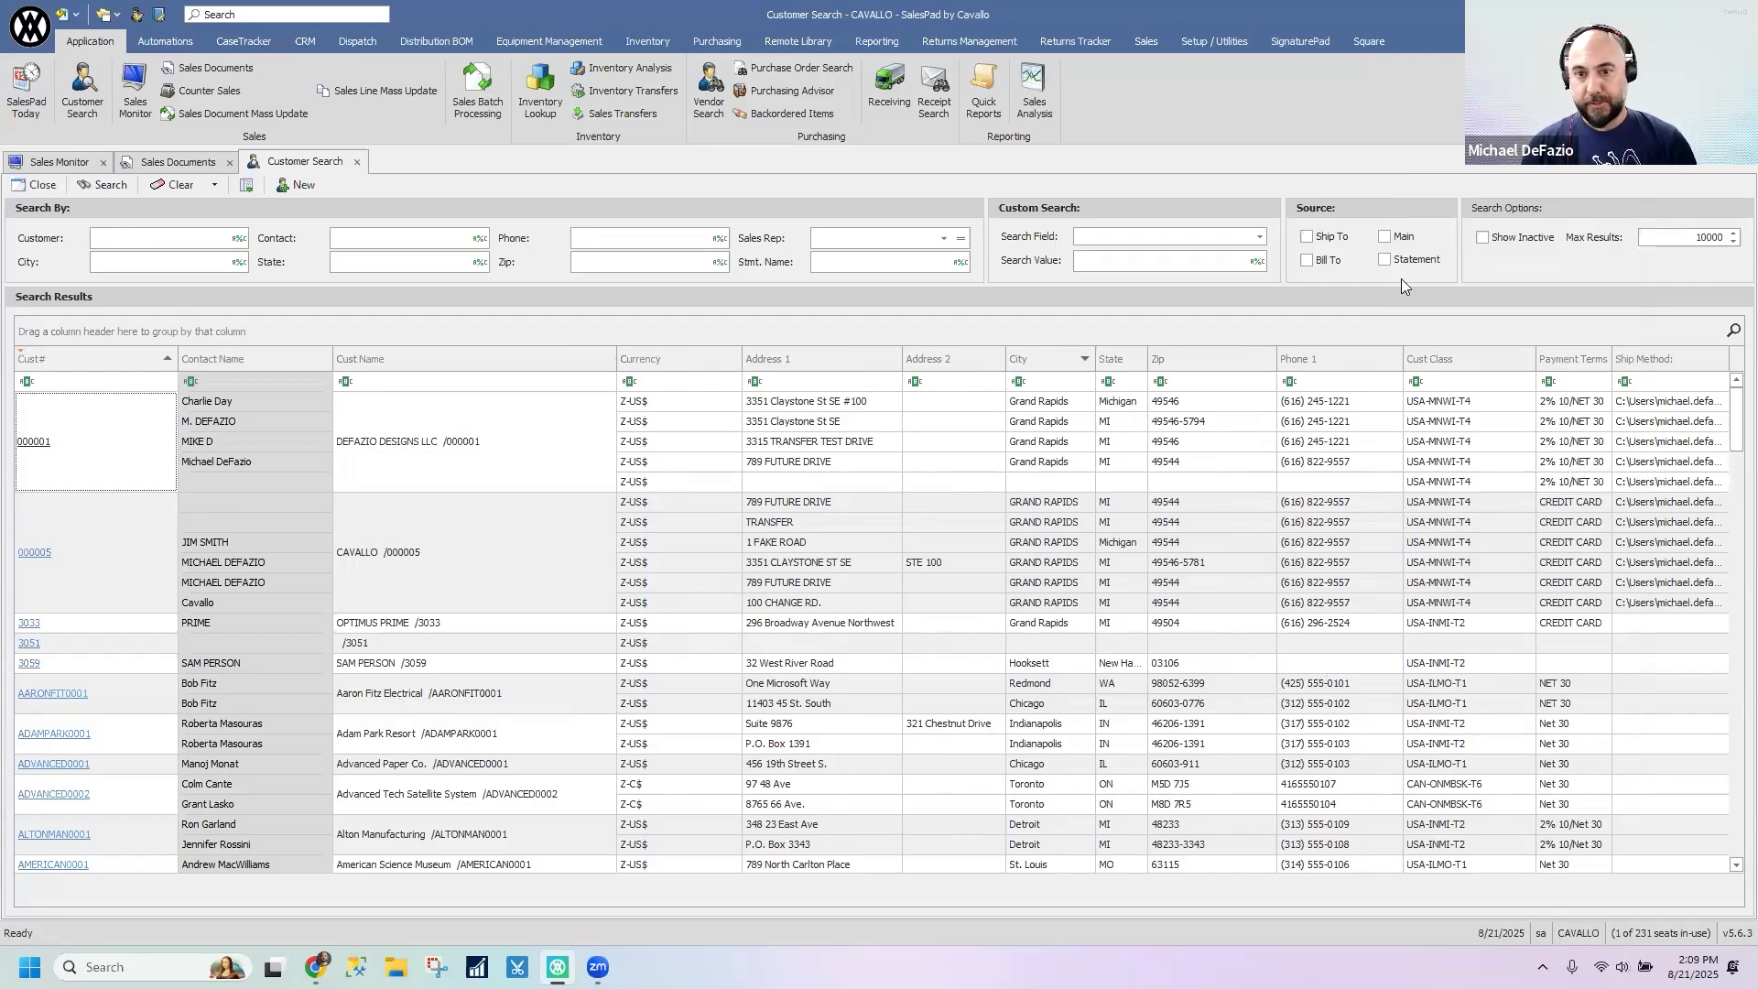
- Browse the fields available for a custom search of customers, without choosing one
{"action": "left_click", "coordinate": [1261, 238]}
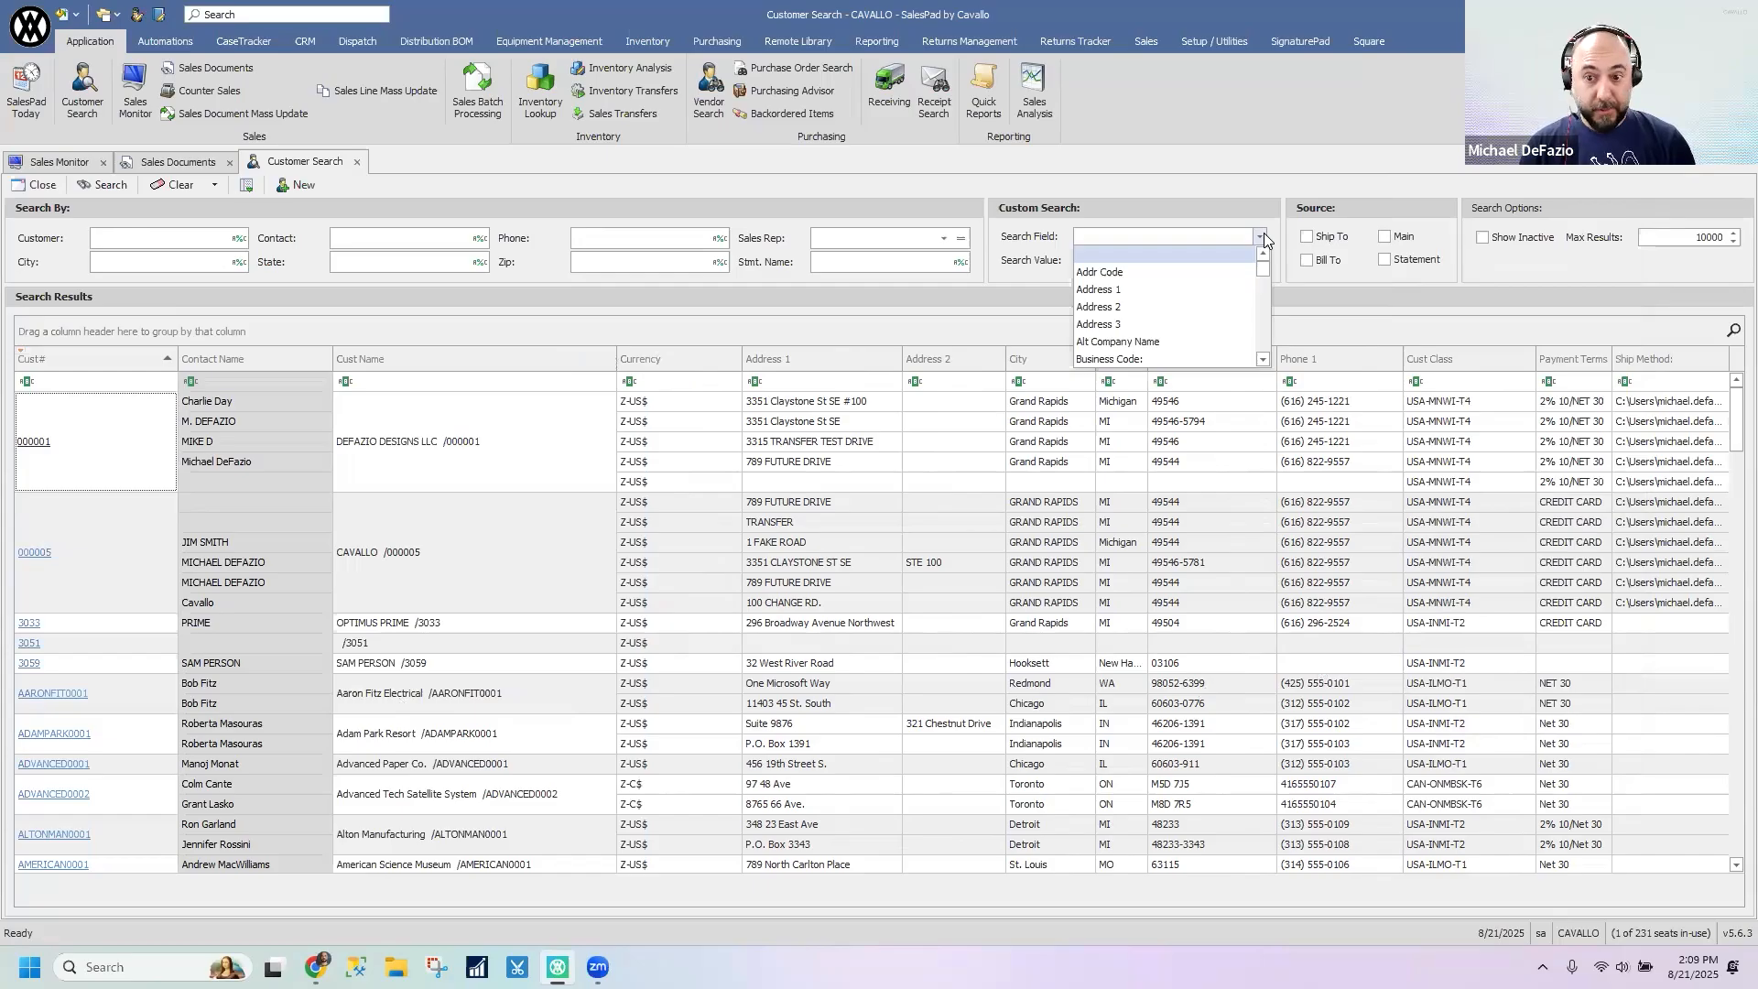
{"action": "scroll", "coordinate": [1263, 309], "scroll_direction": "down", "scroll_amount": 4}
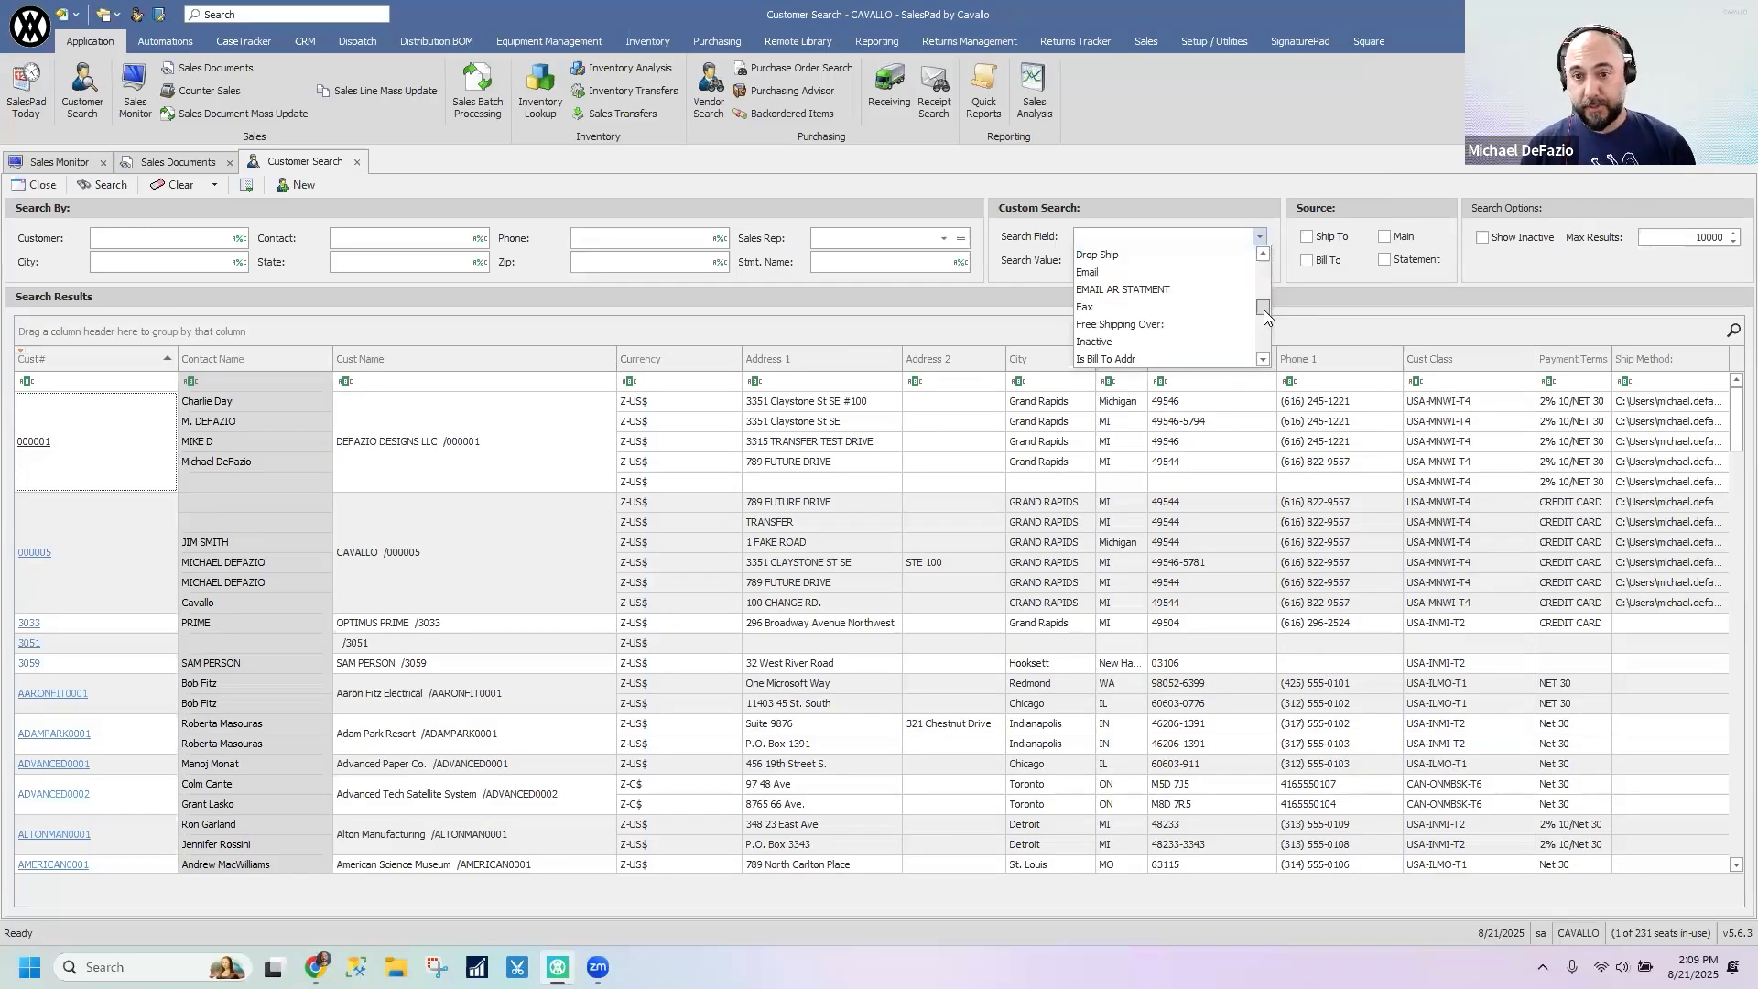
{"action": "left_click", "coordinate": [1234, 123]}
{"action": "left_click", "coordinate": [1148, 260]}
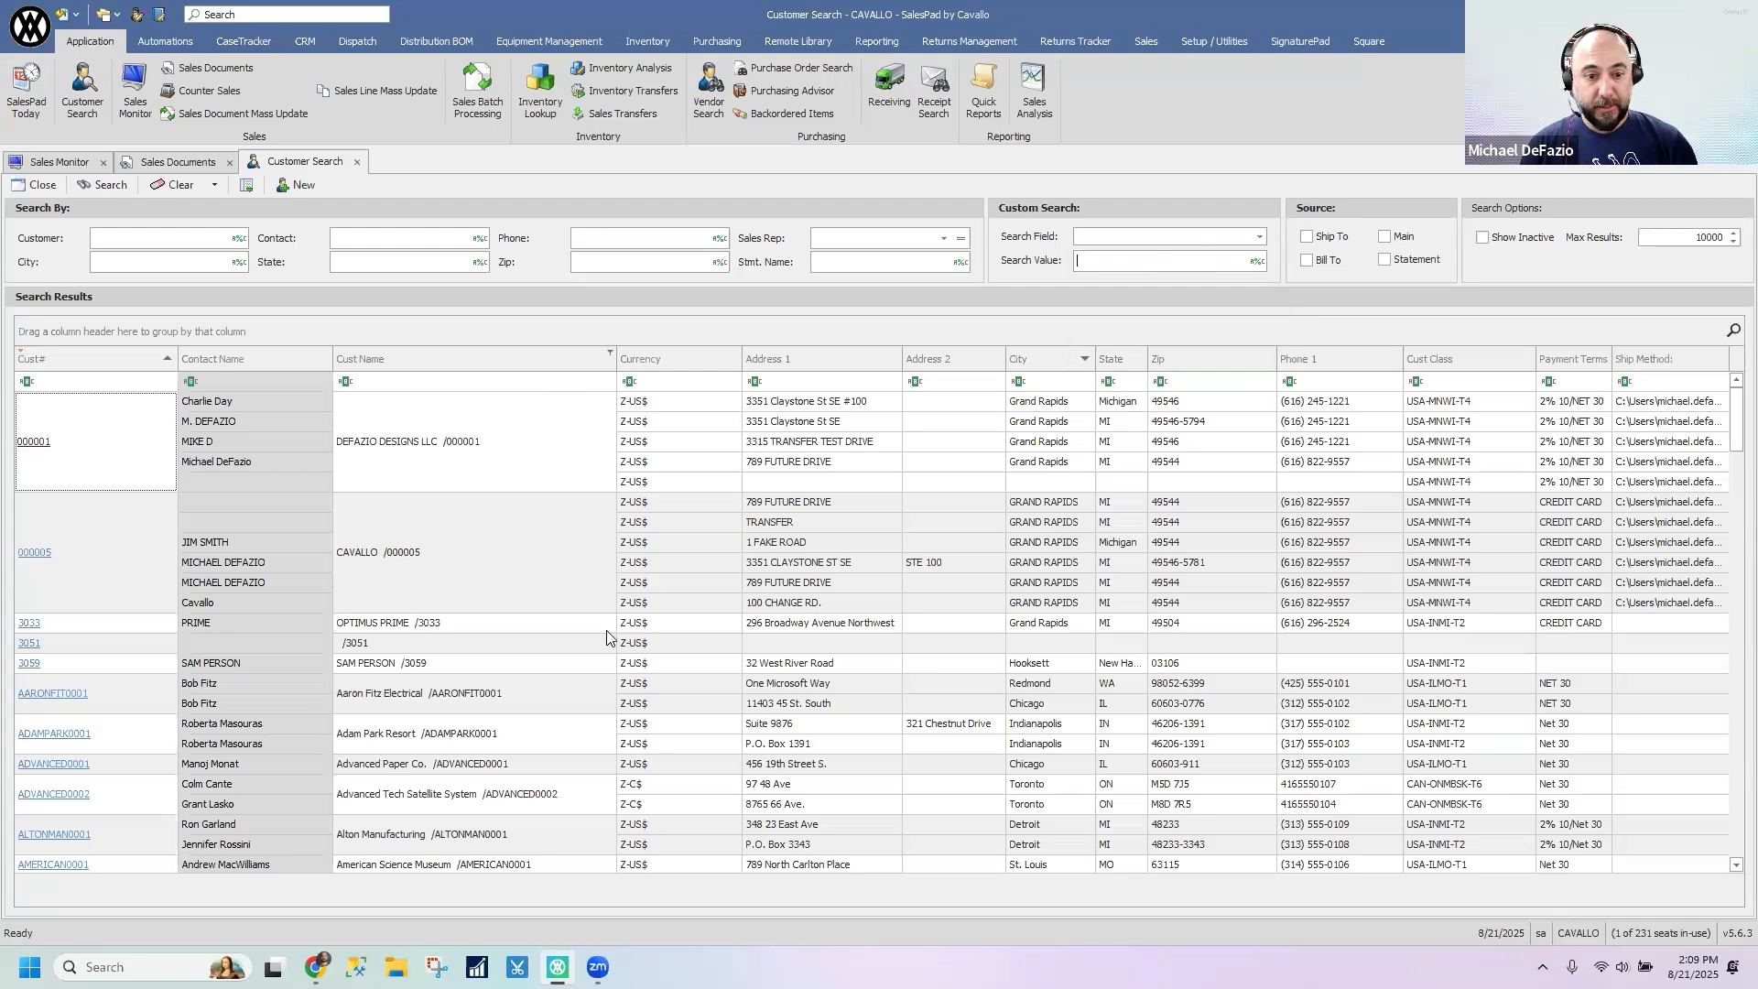
- Hide the auto filter row in both the customer search results and the sales documents results
{"action": "right_click", "coordinate": [528, 359]}
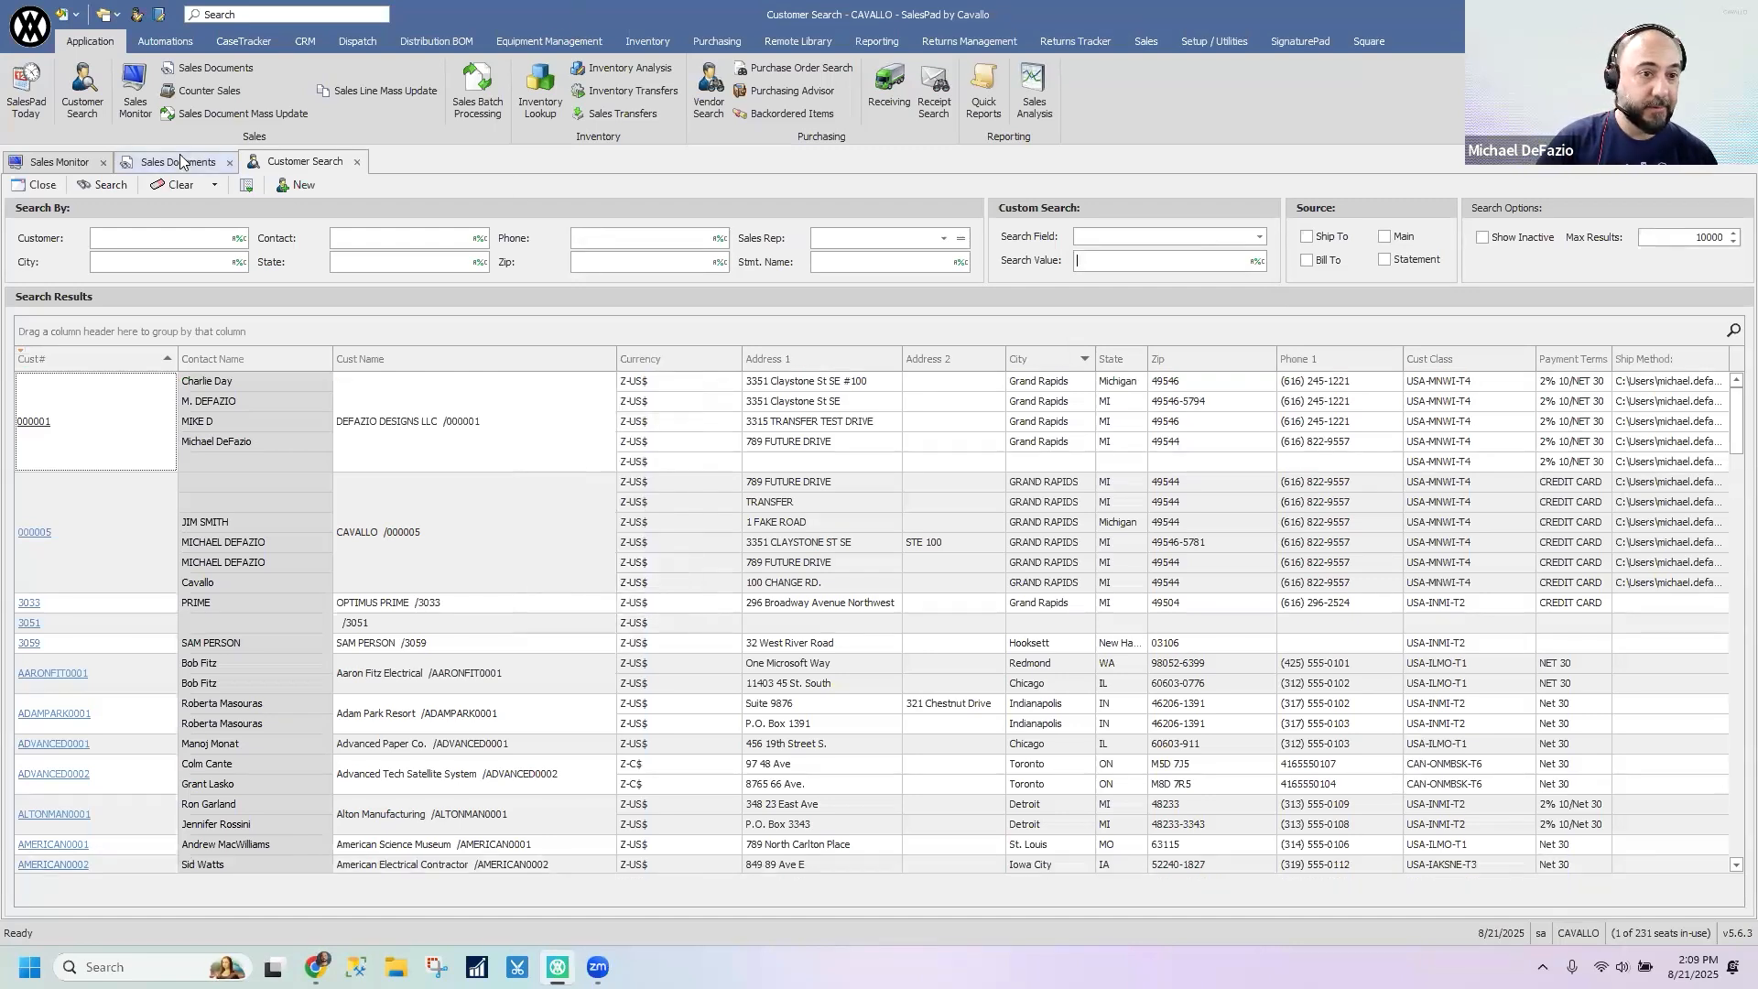
{"action": "left_click", "coordinate": [237, 161]}
{"action": "left_click", "coordinate": [293, 162]}
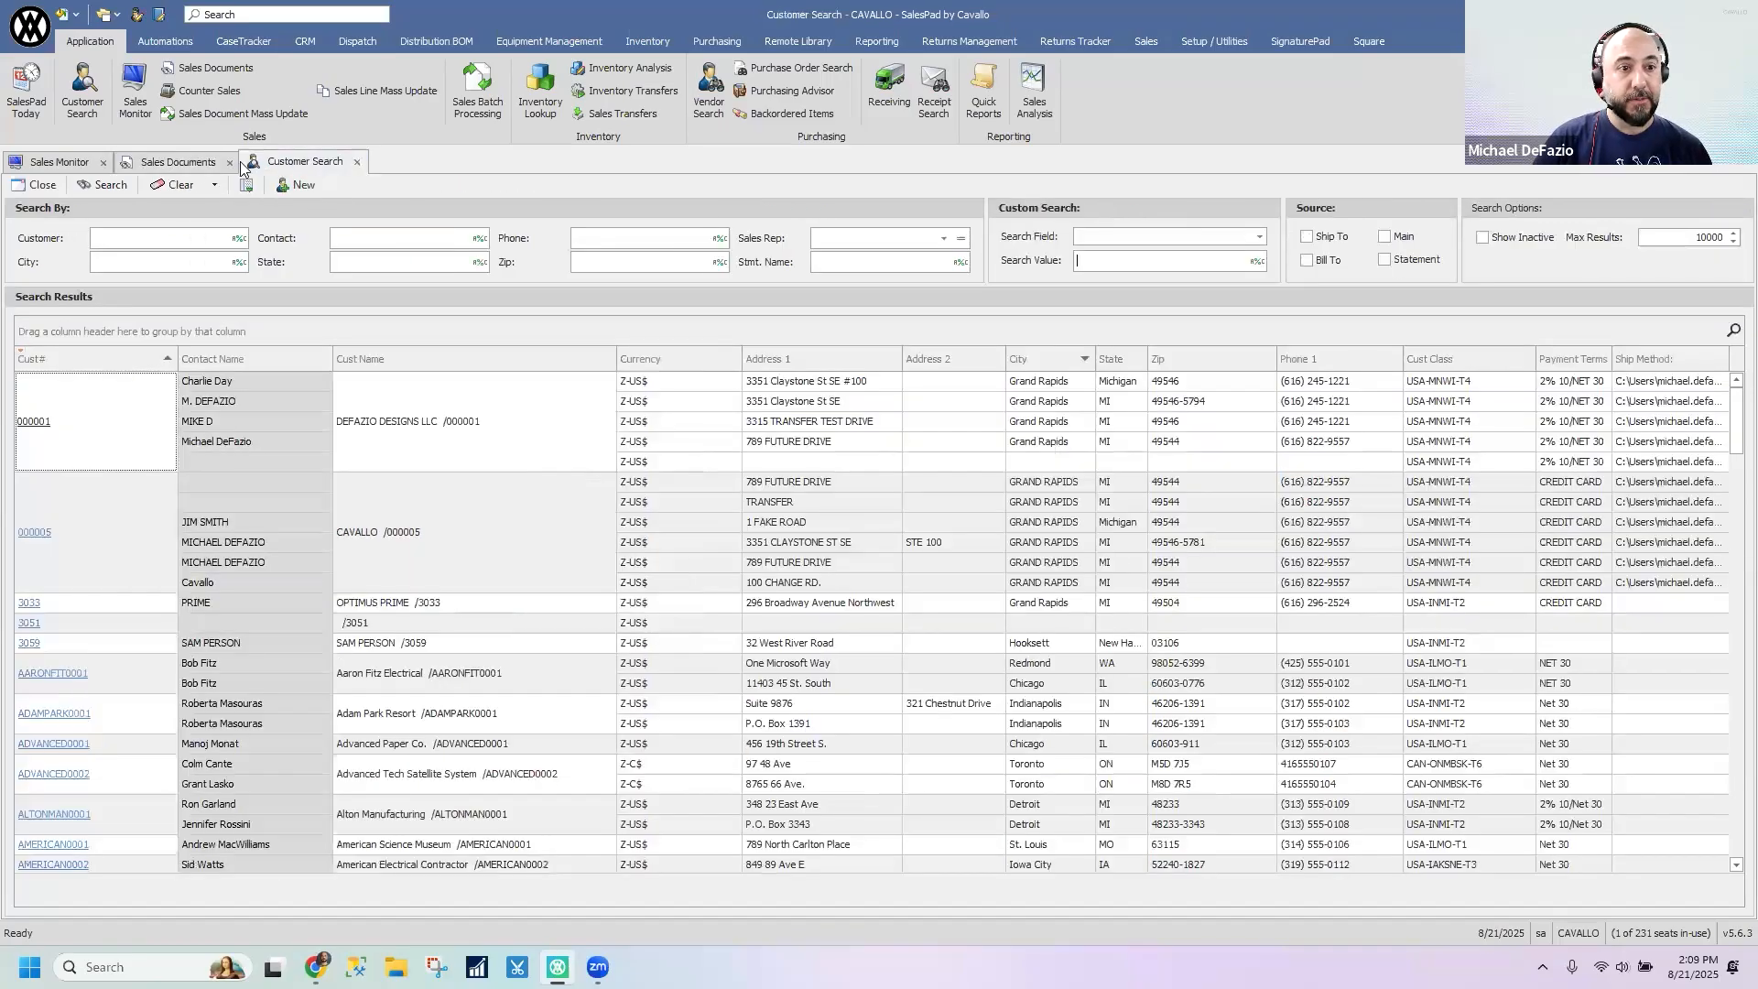
{"action": "left_click", "coordinate": [178, 162]}
{"action": "right_click", "coordinate": [253, 338]}
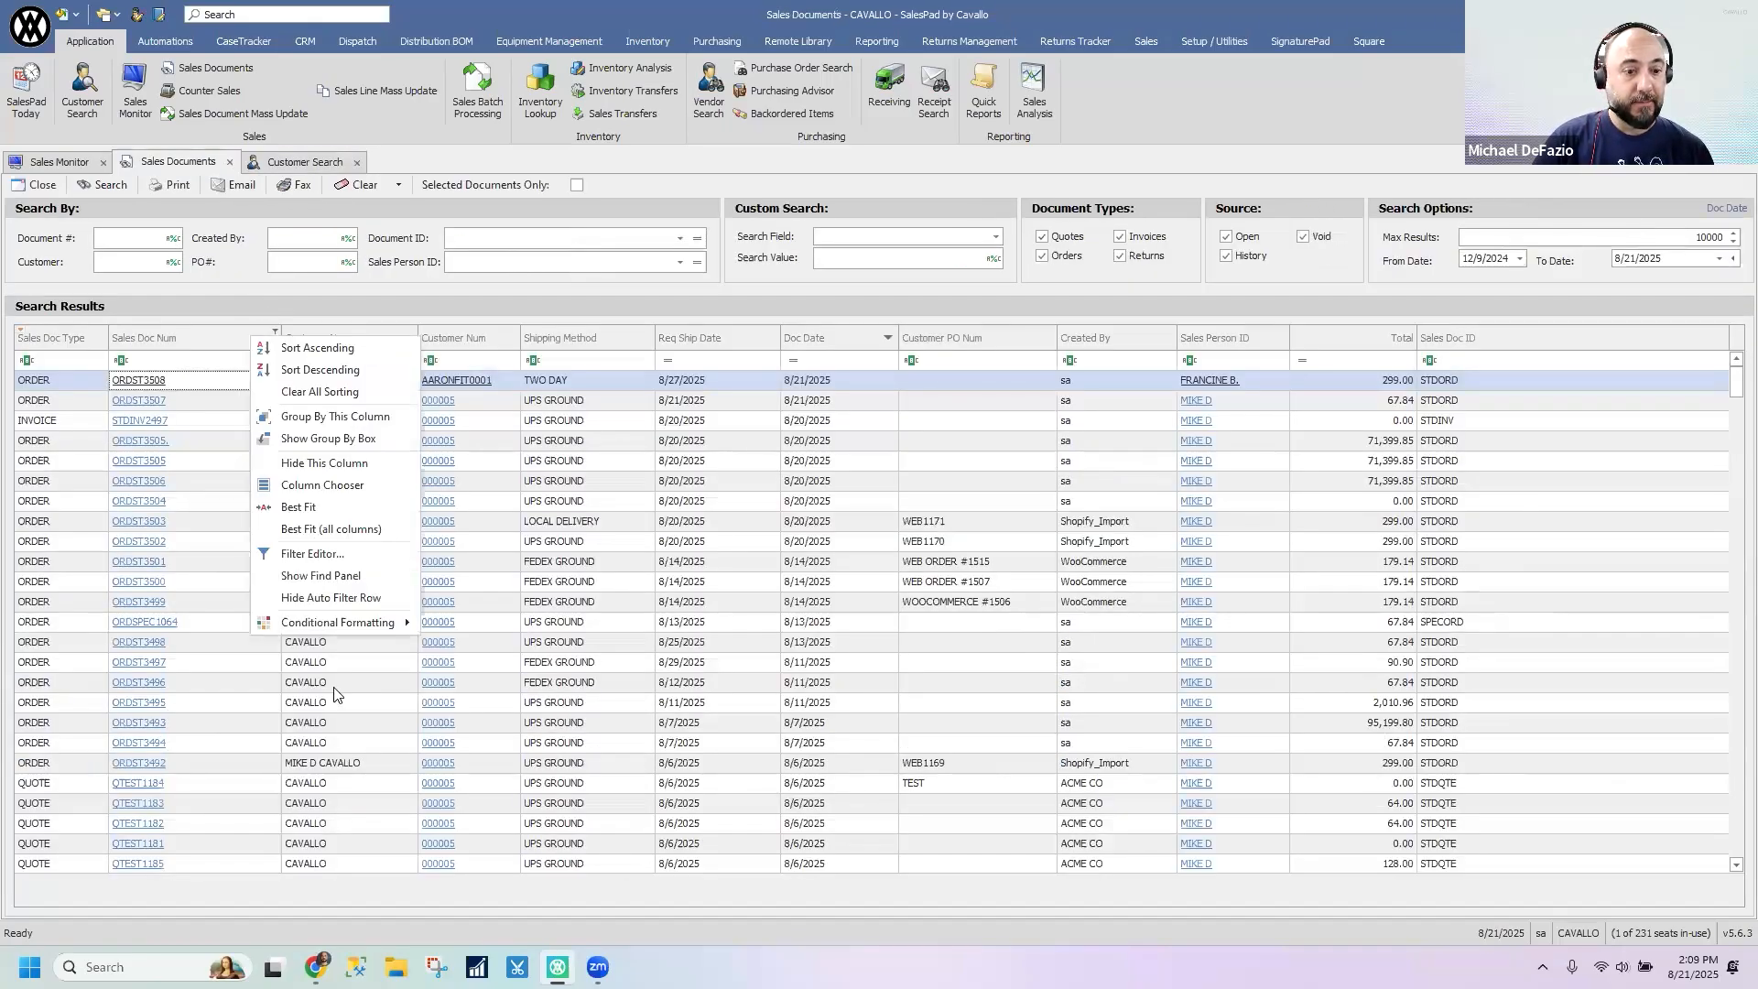
{"action": "left_click", "coordinate": [326, 606]}
- Show the auto filter row in the customer search results
{"action": "left_click", "coordinate": [317, 162]}
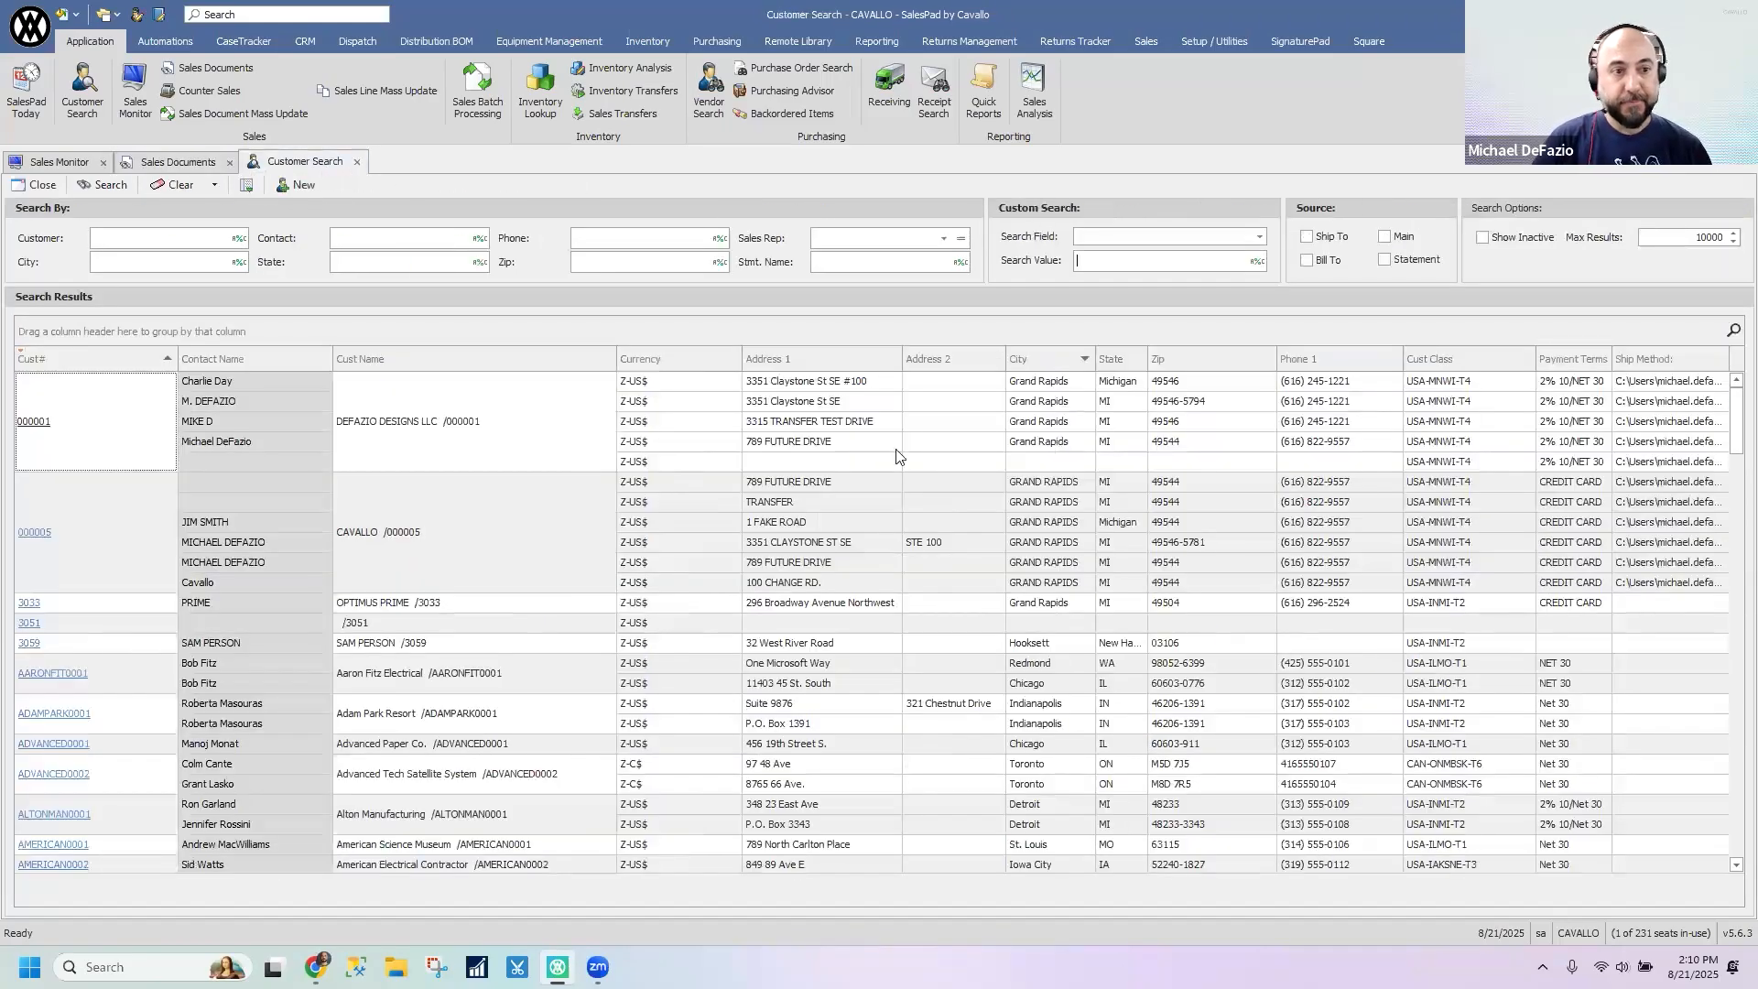
{"action": "right_click", "coordinate": [497, 364]}
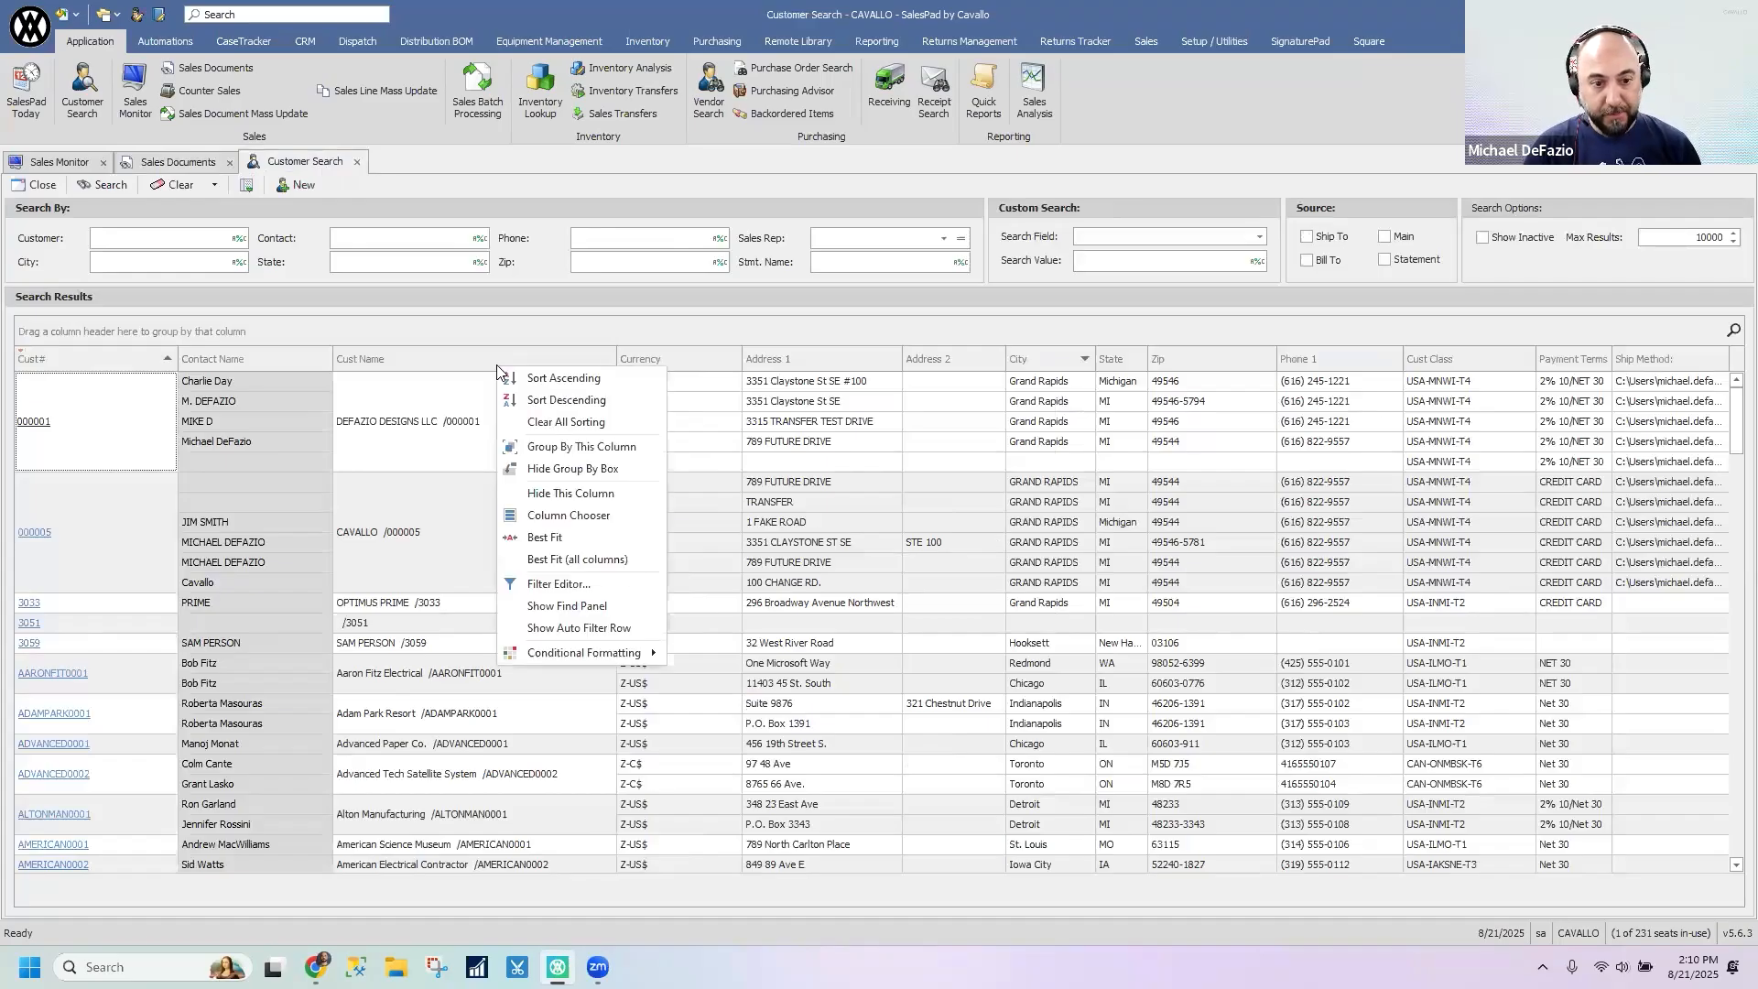
{"action": "left_click", "coordinate": [621, 630]}
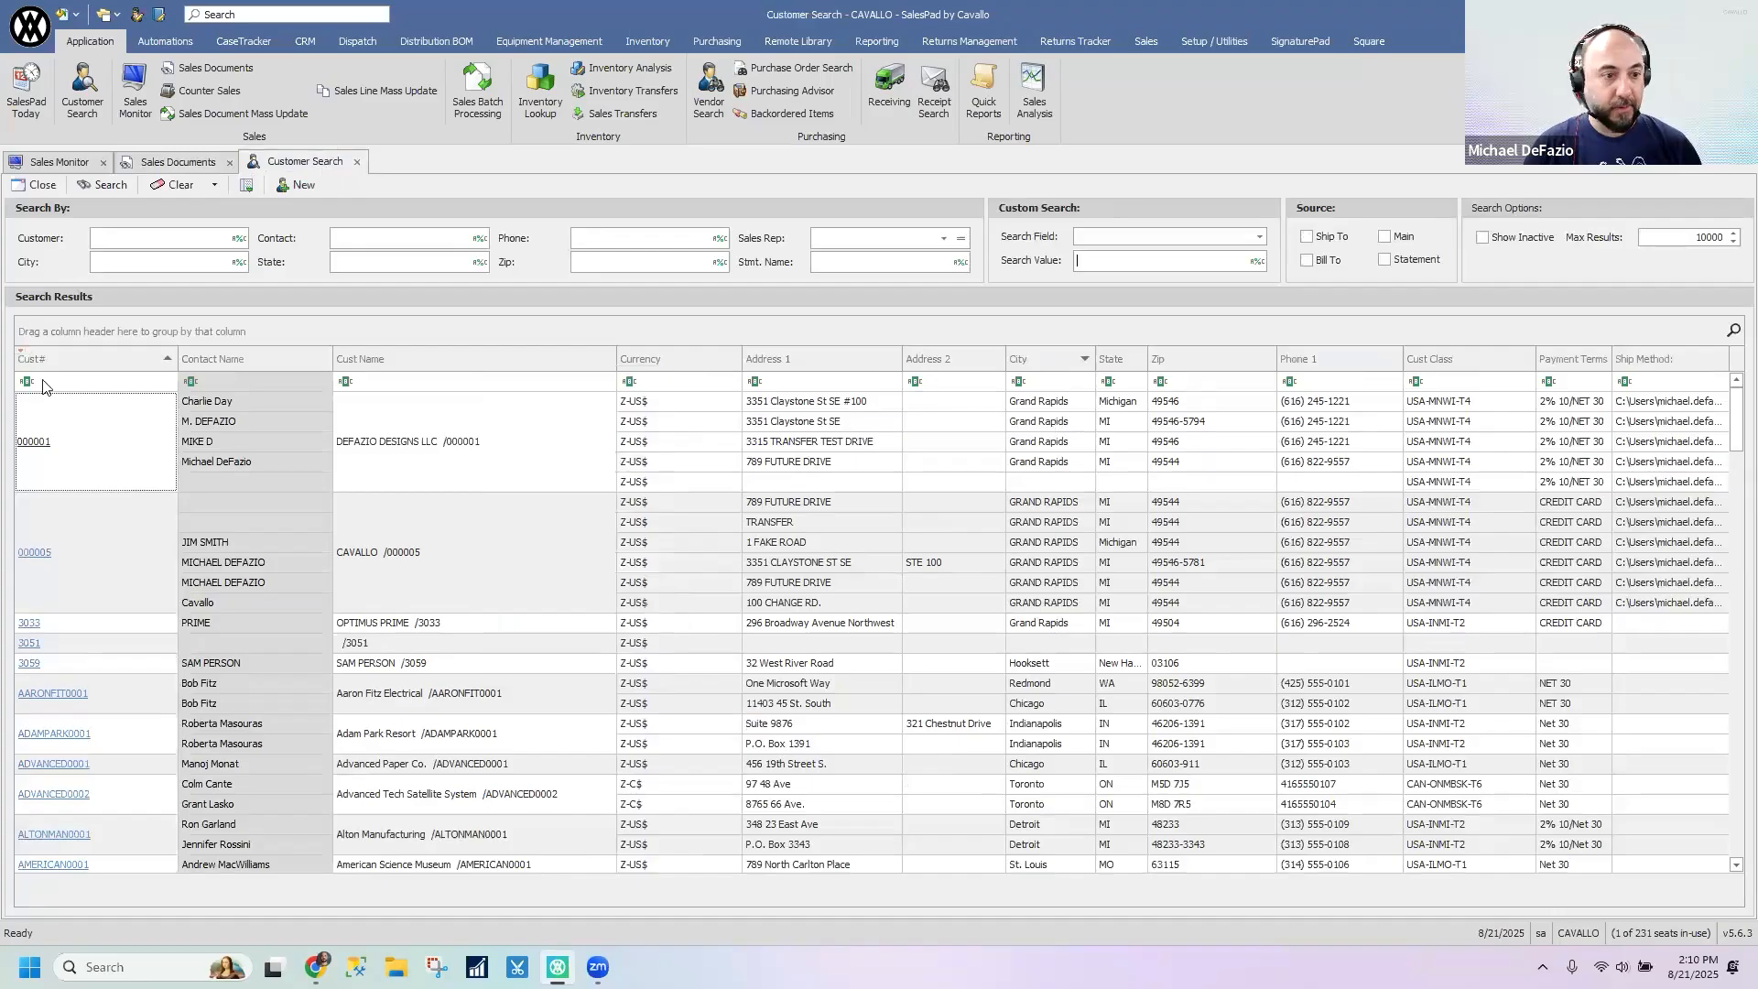
{"action": "left_click", "coordinate": [282, 381]}
{"action": "left_click", "coordinate": [404, 383]}
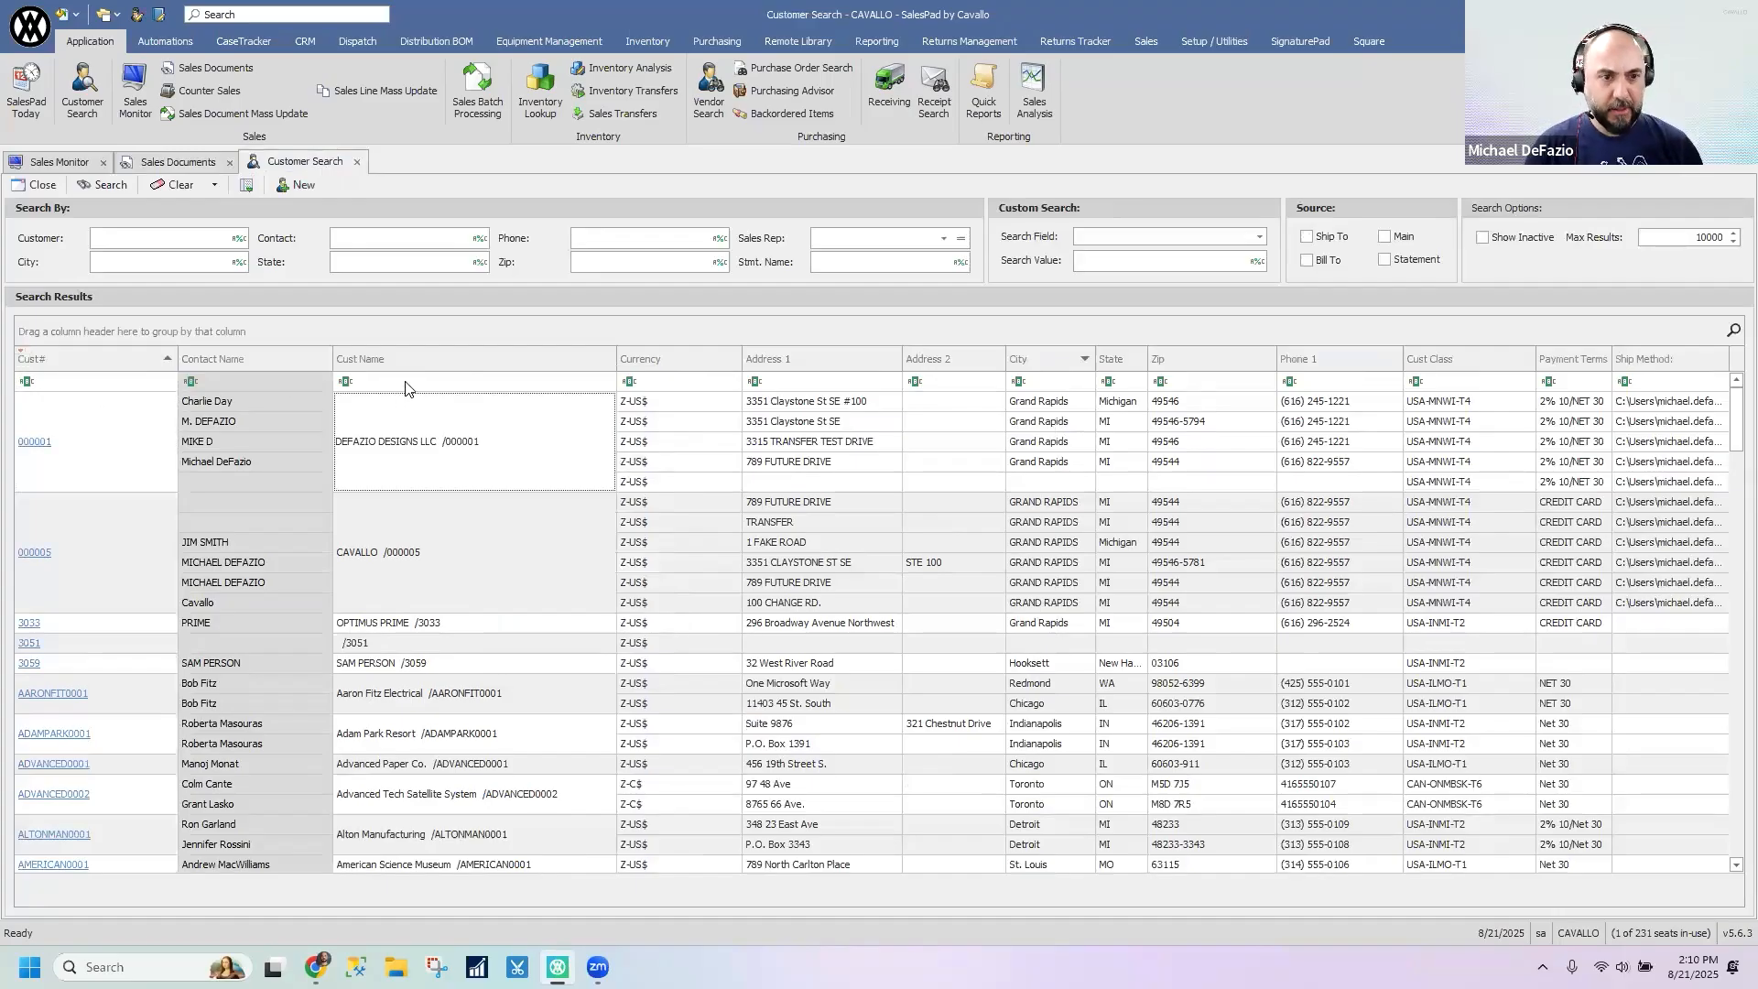
{"action": "left_click", "coordinate": [661, 383]}
- Hide the auto filter row in the customer search results and show it again
{"action": "right_click", "coordinate": [536, 366]}
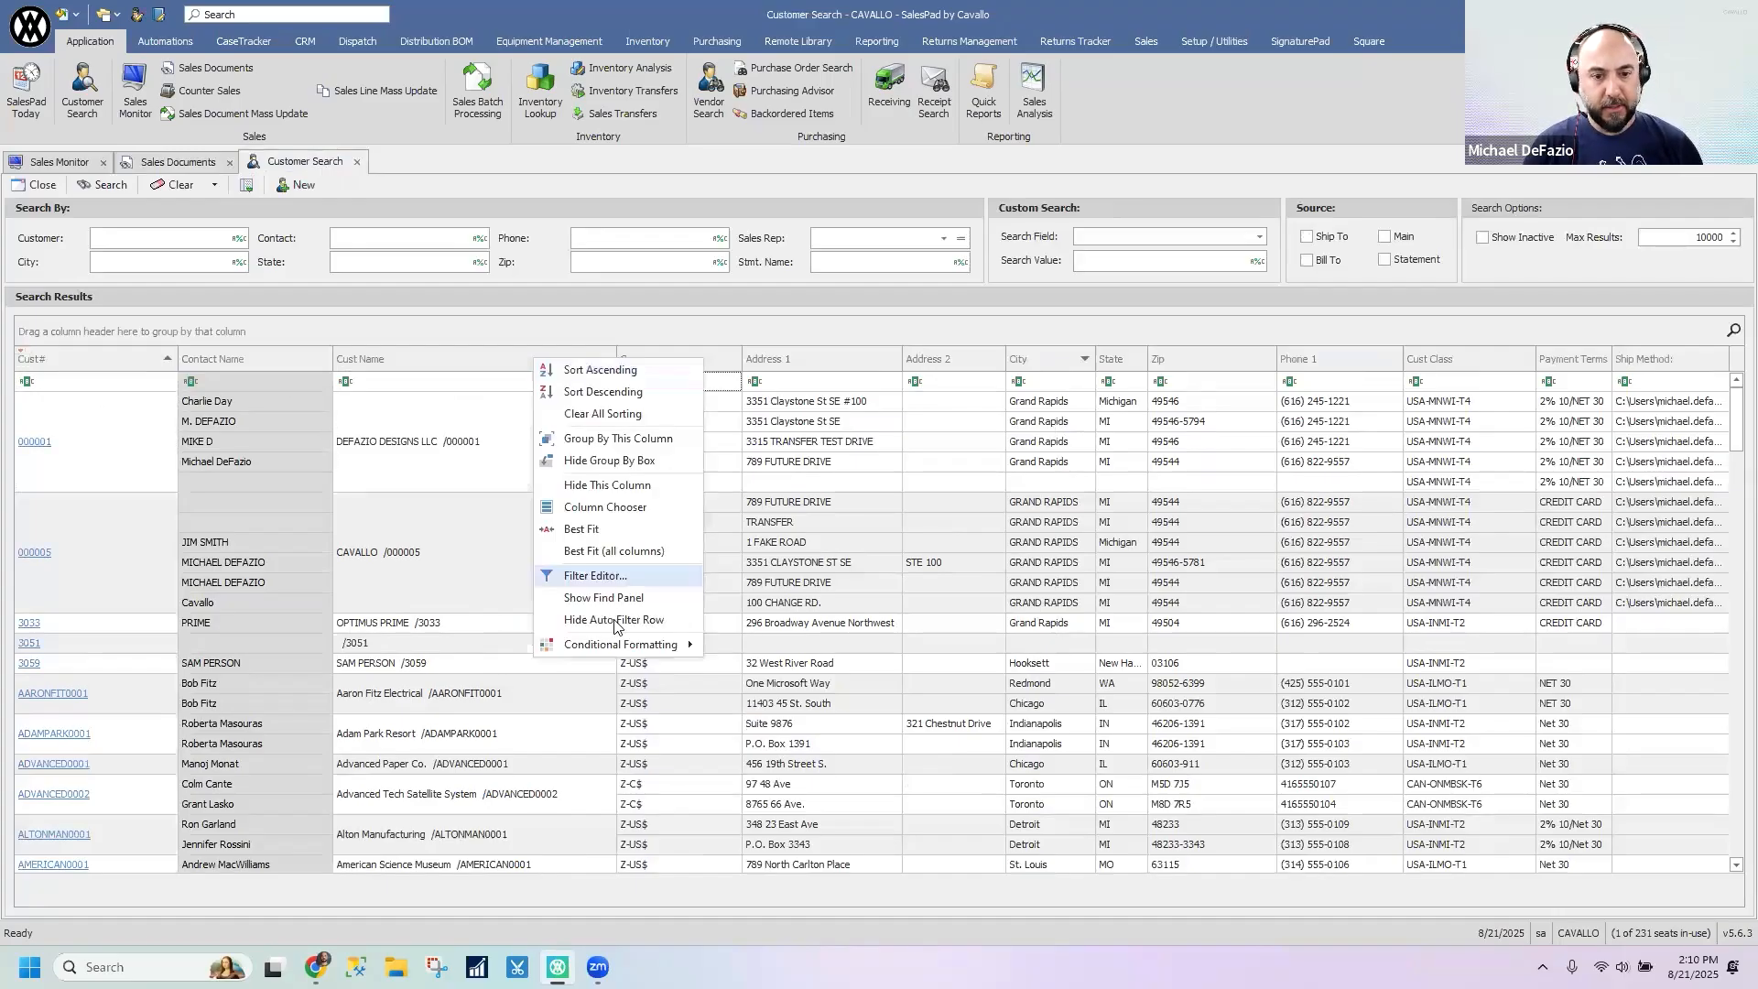
{"action": "left_click", "coordinate": [623, 623]}
{"action": "right_click", "coordinate": [438, 366]}
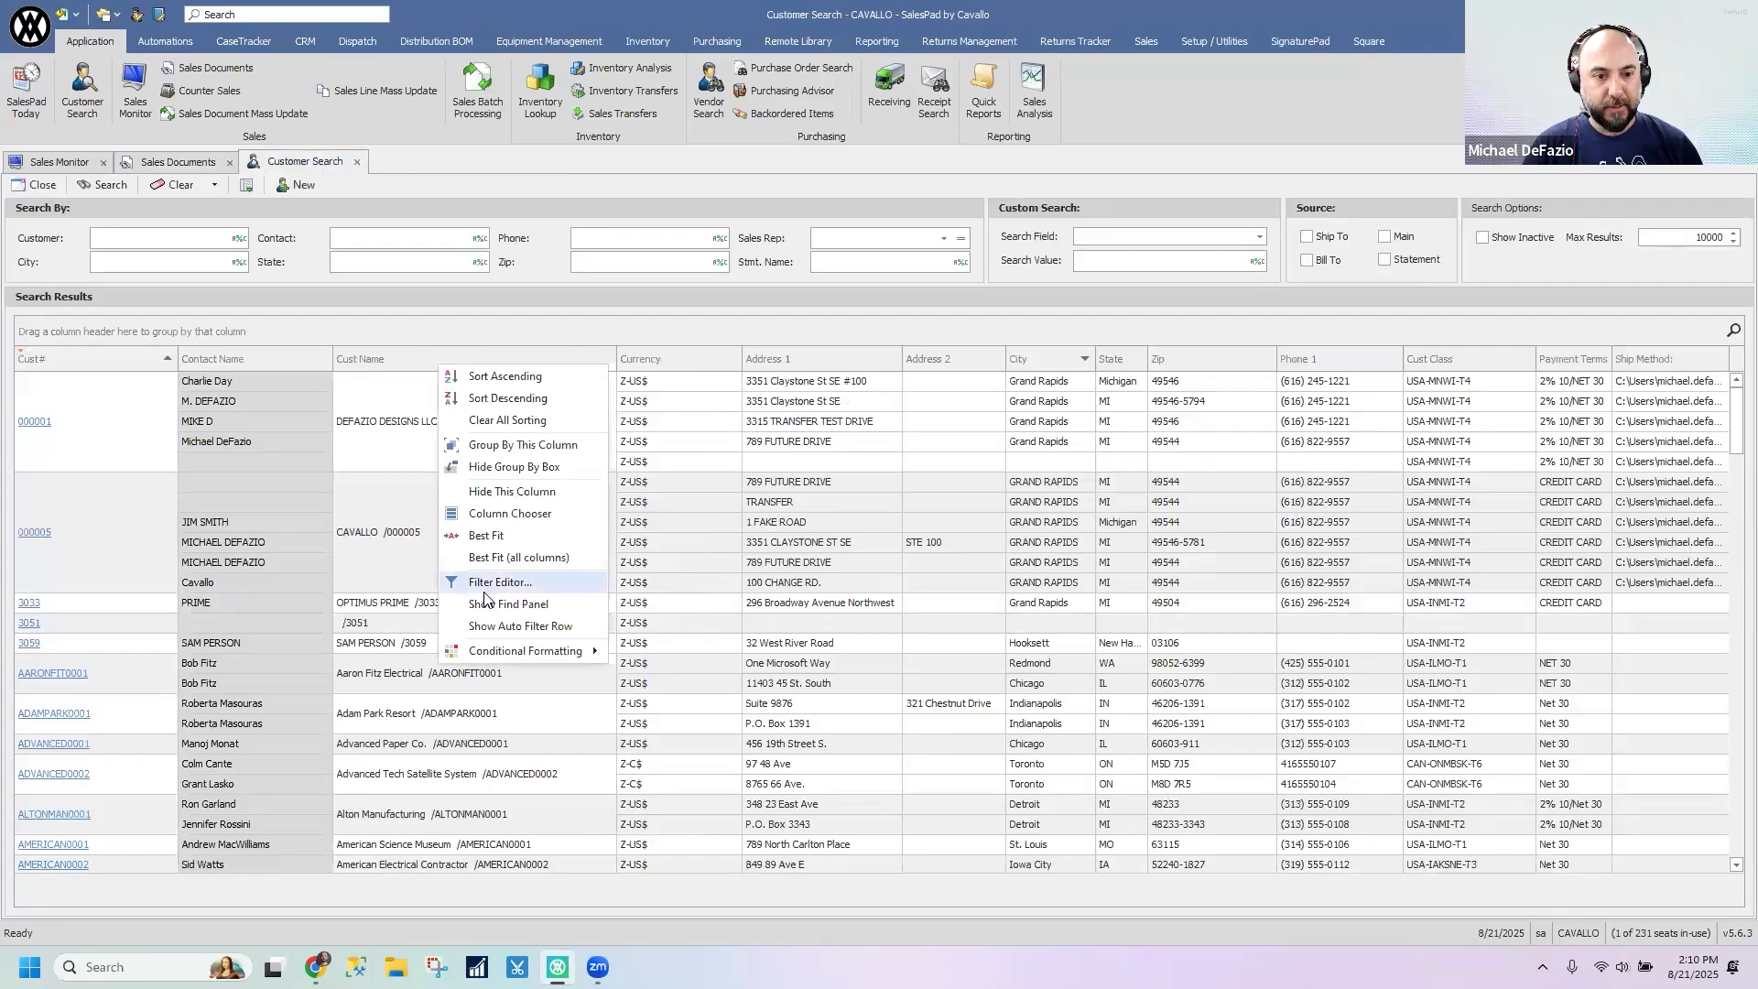
{"action": "left_click", "coordinate": [493, 628]}
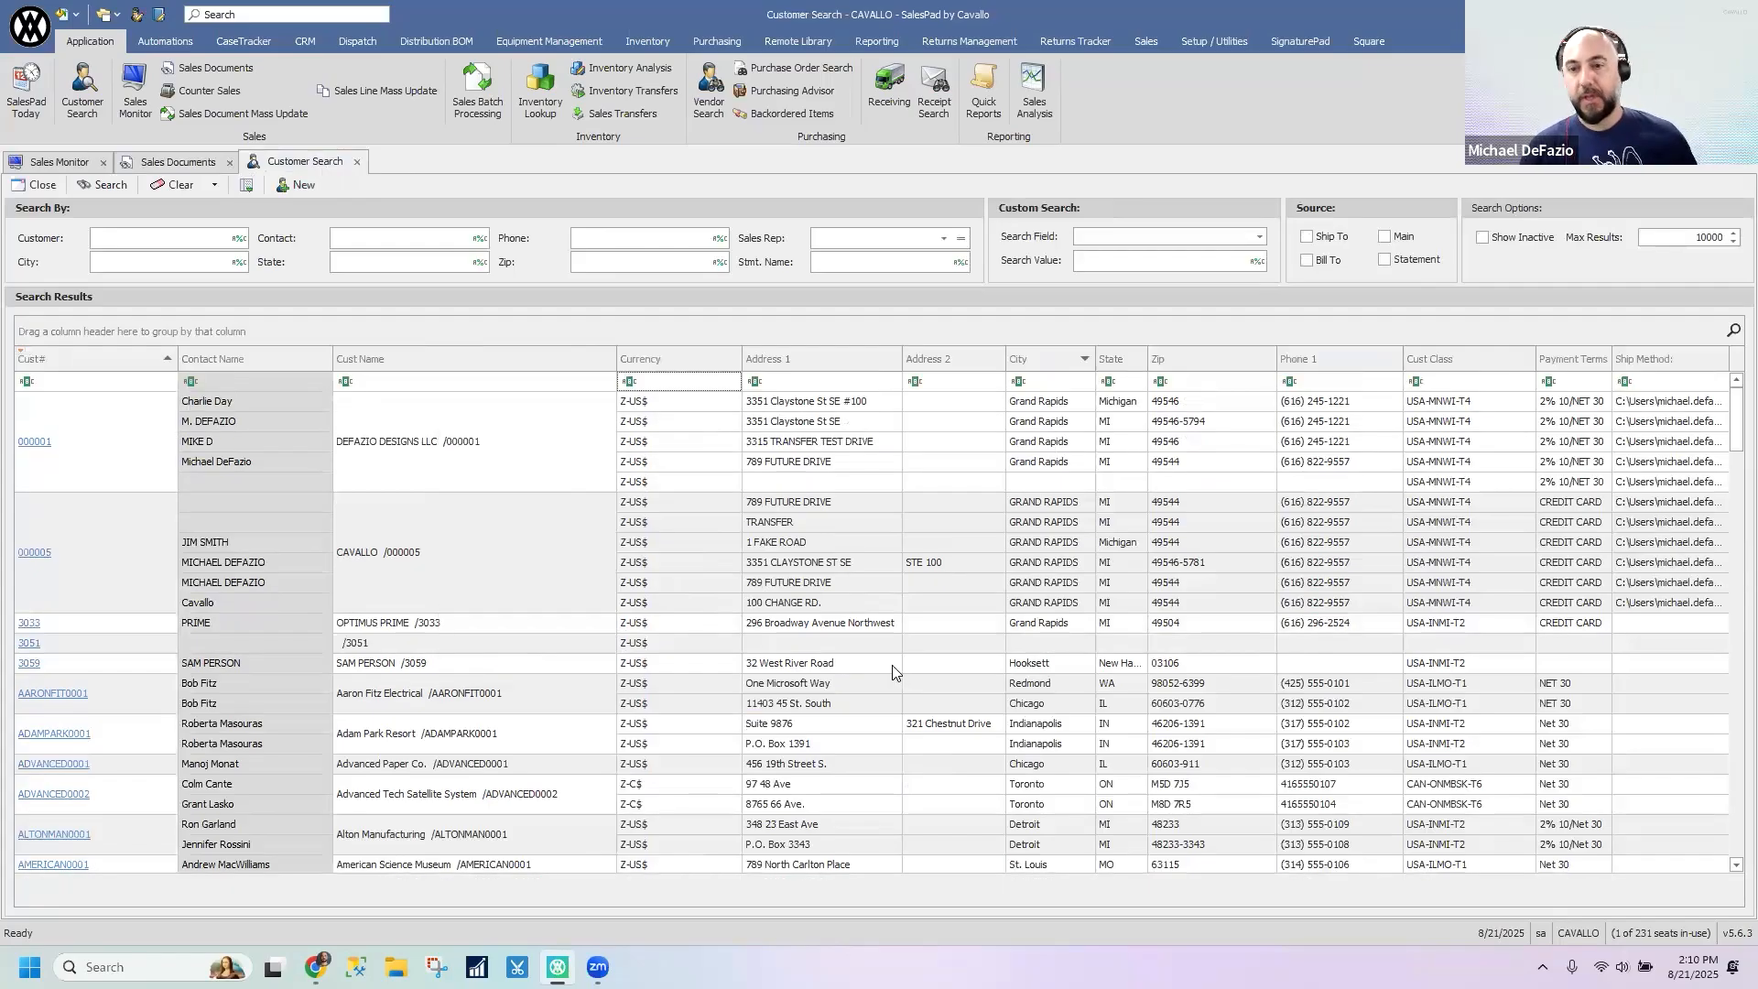
- Fit the State column to its contents and widen the City column in the customer search results
{"action": "double_click", "coordinate": [1149, 359]}
{"action": "left_click_drag", "start_coordinate": [1095, 359], "coordinate": [1133, 360]}
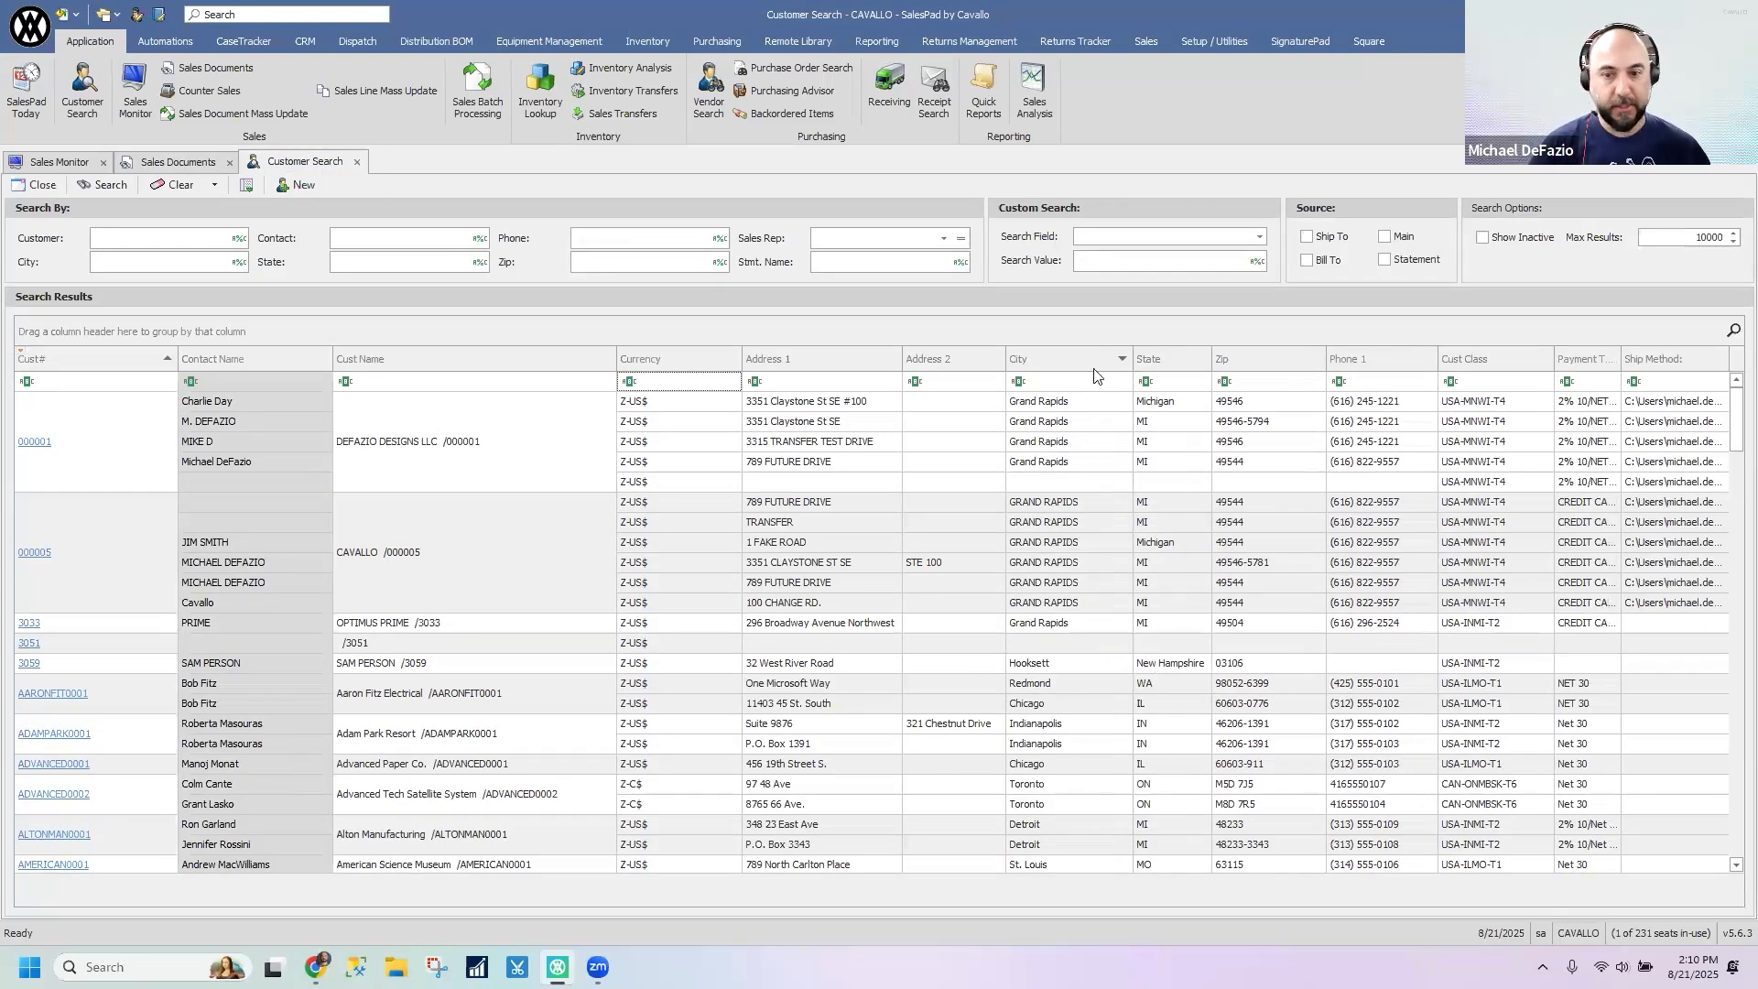
- Filter the customer search results by State containing IL, review the matches and clear the filter
{"action": "left_click", "coordinate": [1181, 381]}
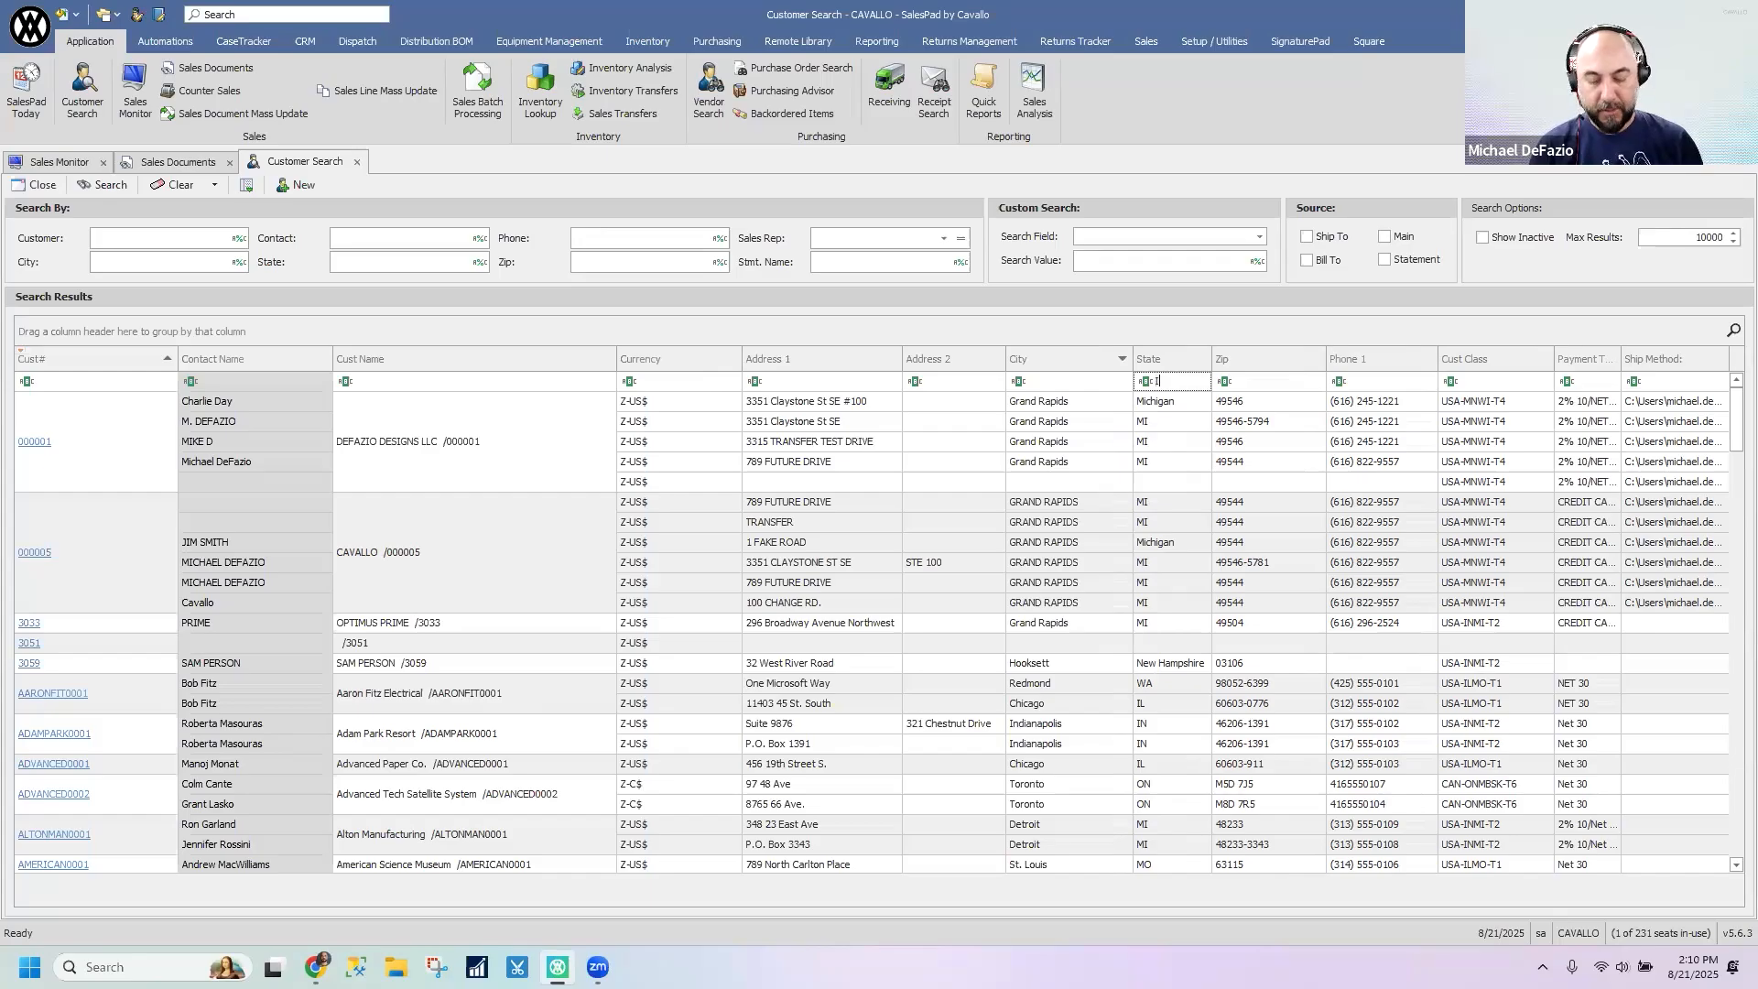
{"action": "type", "text": "IL"}
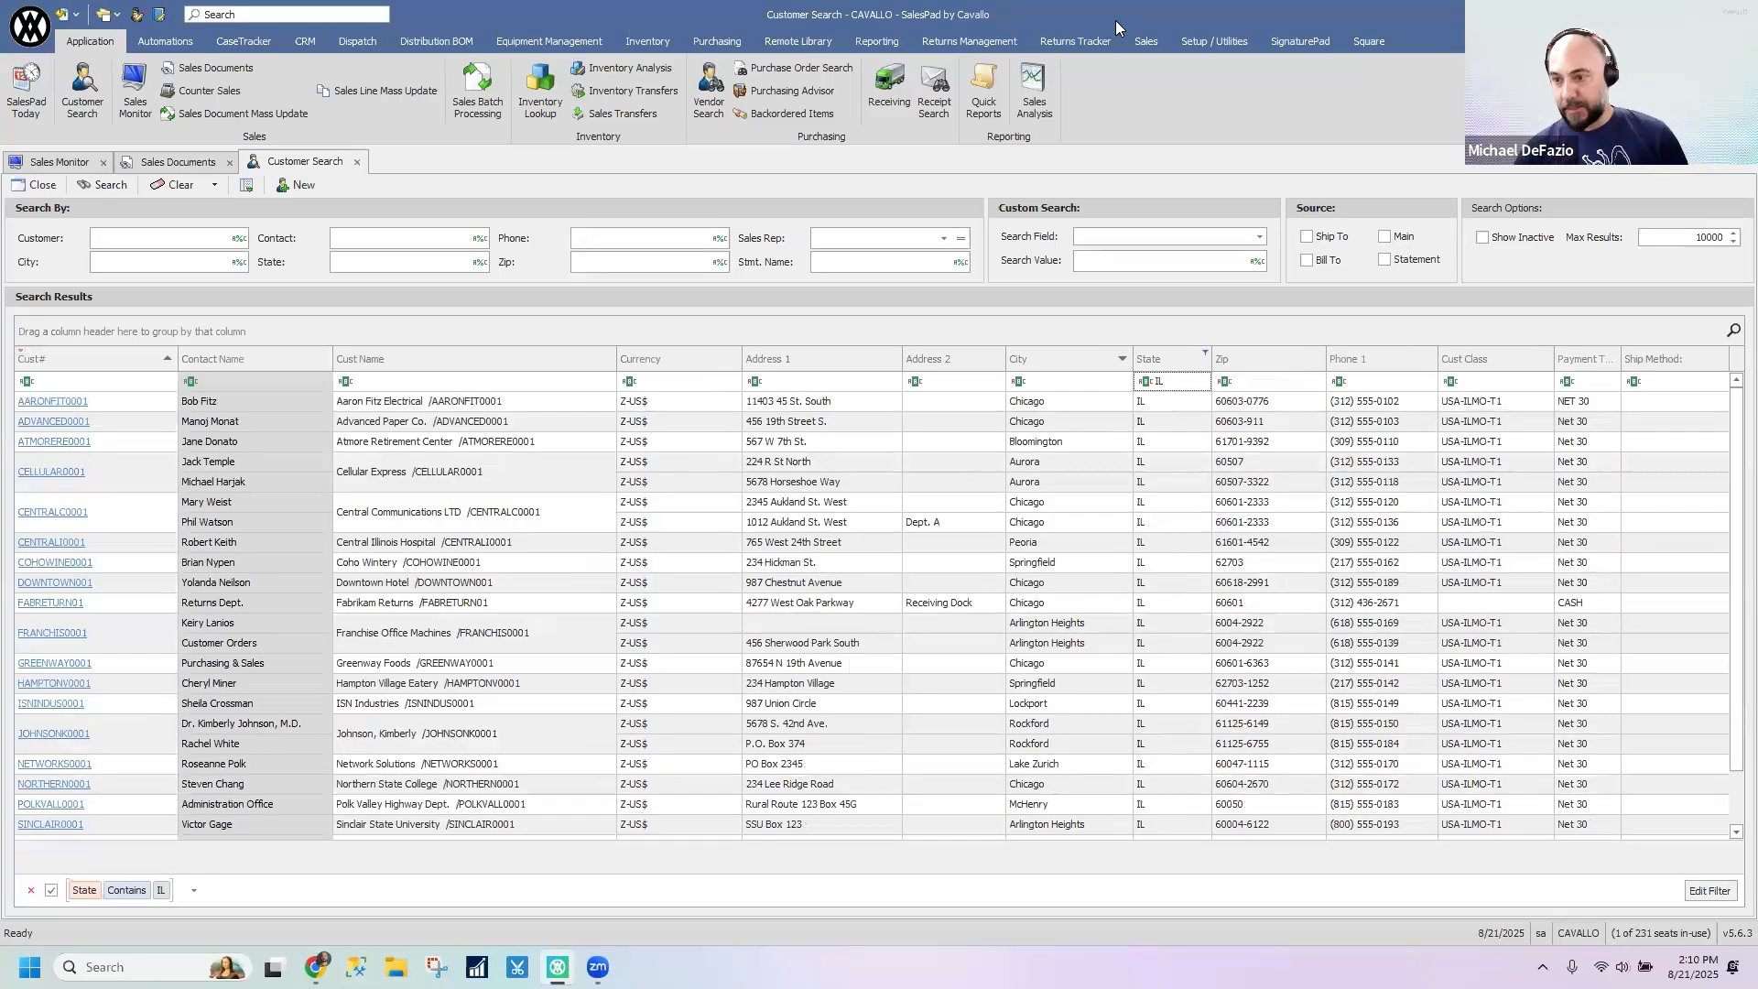
{"action": "left_click_drag", "start_coordinate": [1729, 460], "coordinate": [1728, 365]}
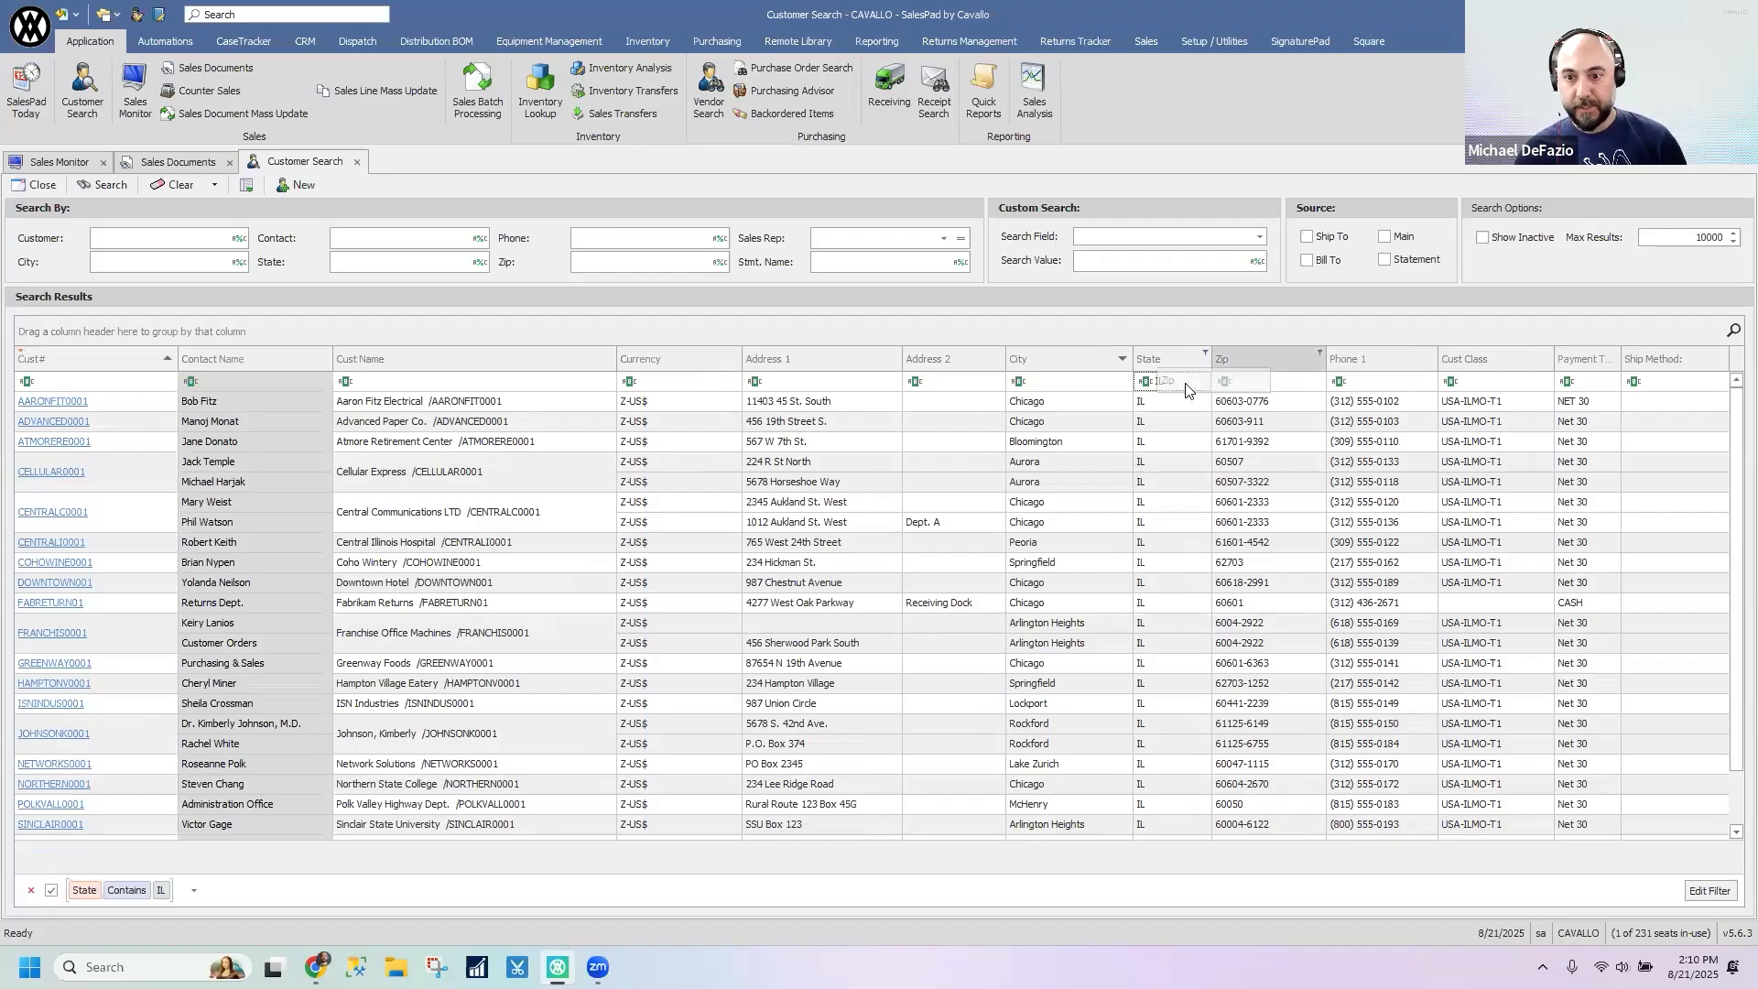
{"action": "key", "text": "BackSpace"}
{"action": "key", "text": "BackSpace"}
- Filter the customer search results by City containing Grand, review the matches and clear the filter
{"action": "left_click", "coordinate": [1048, 381]}
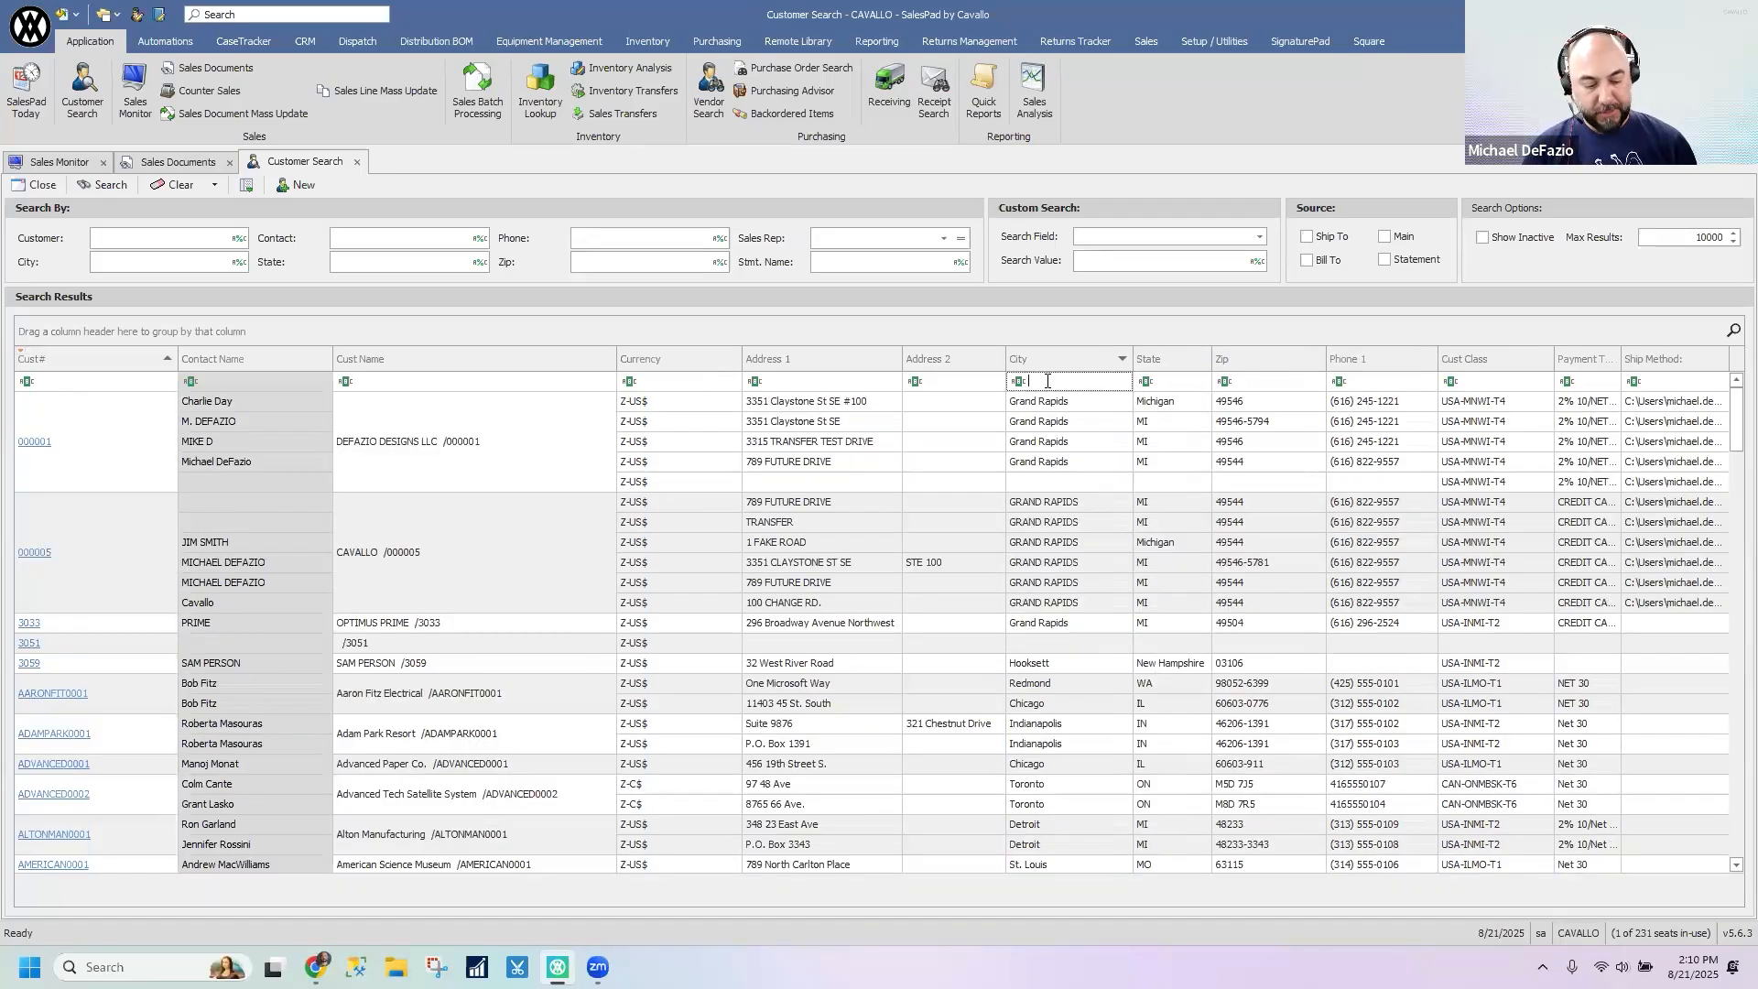
{"action": "type", "text": "Grand"}
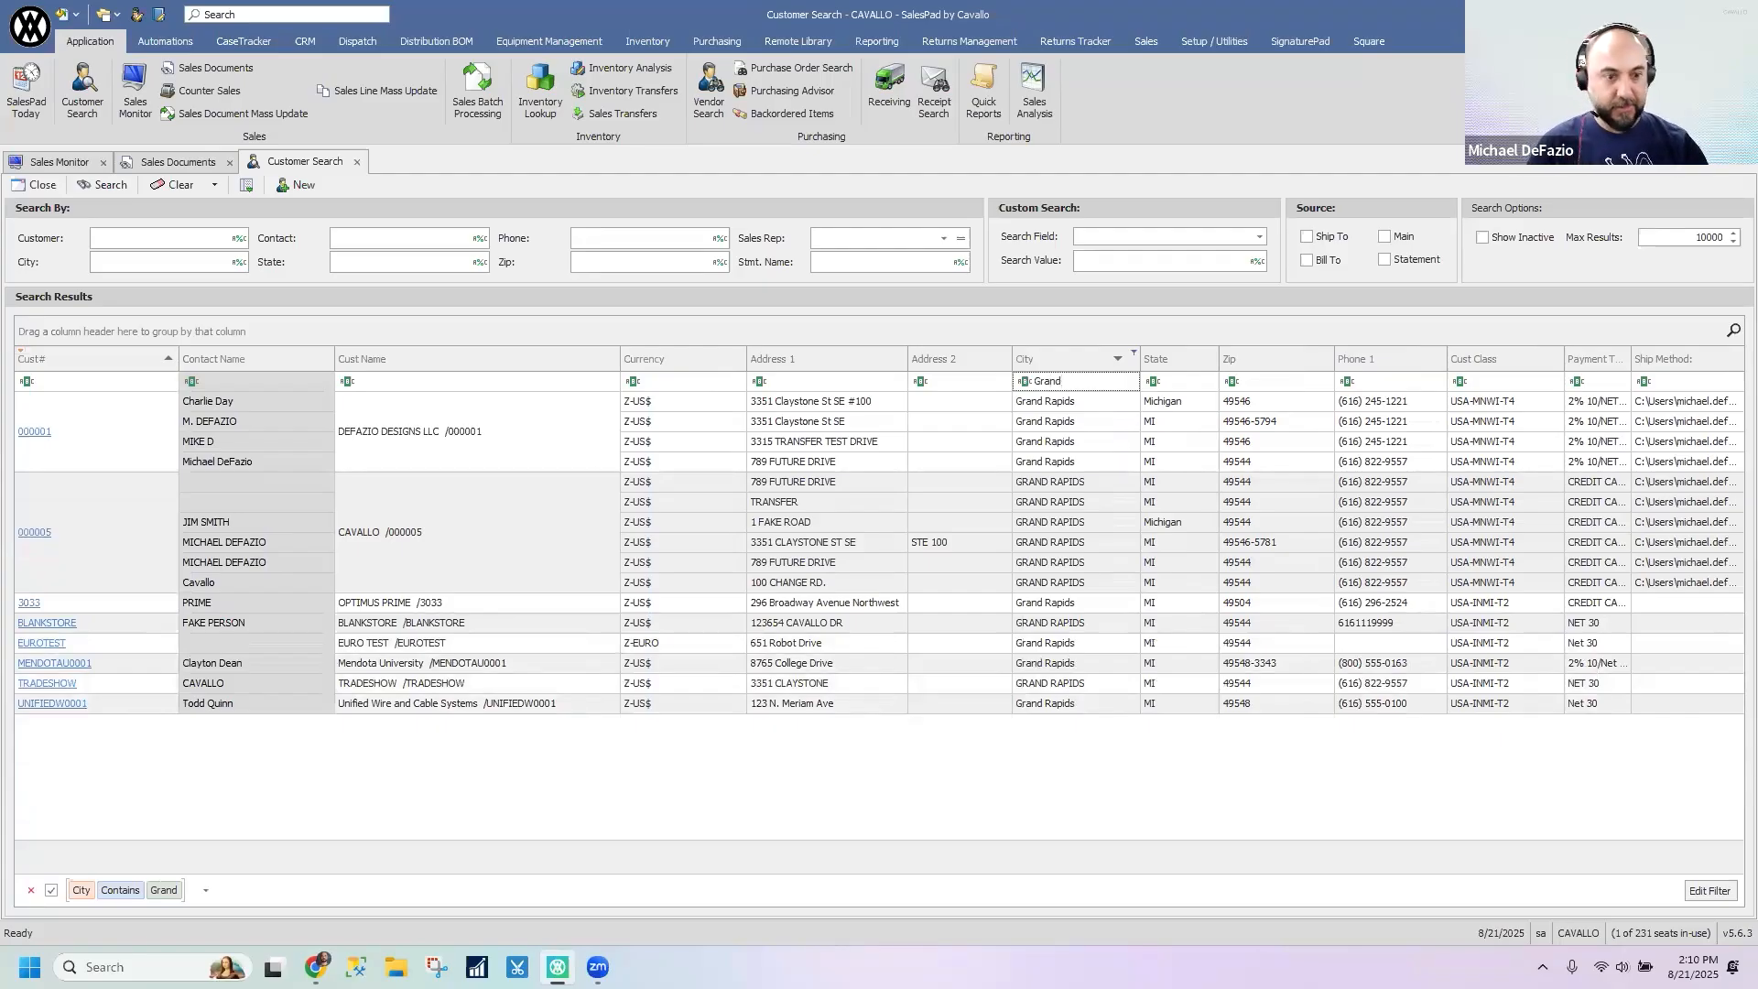
{"action": "key", "text": "BackSpace"}
{"action": "key", "text": "BackSpace"}
{"action": "key", "text": "BackSpace"}
{"action": "key", "text": "BackSpace"}
{"action": "key", "text": "BackSpace"}
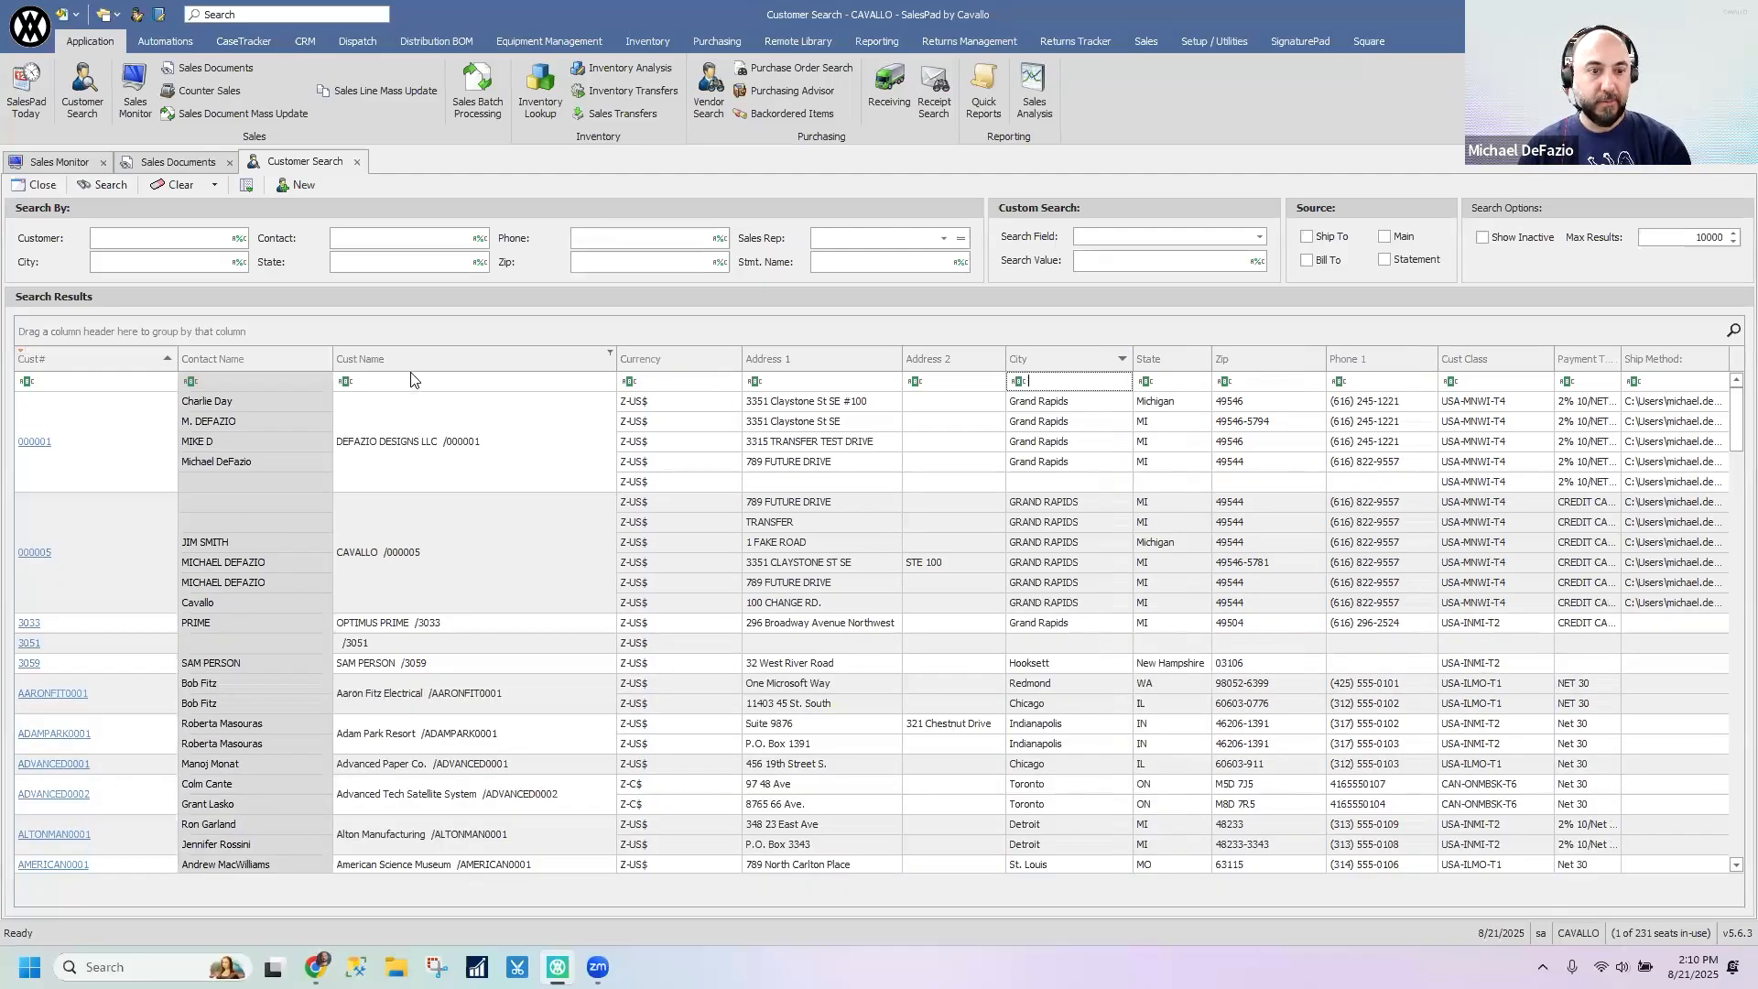
{"action": "left_click", "coordinate": [416, 380]}
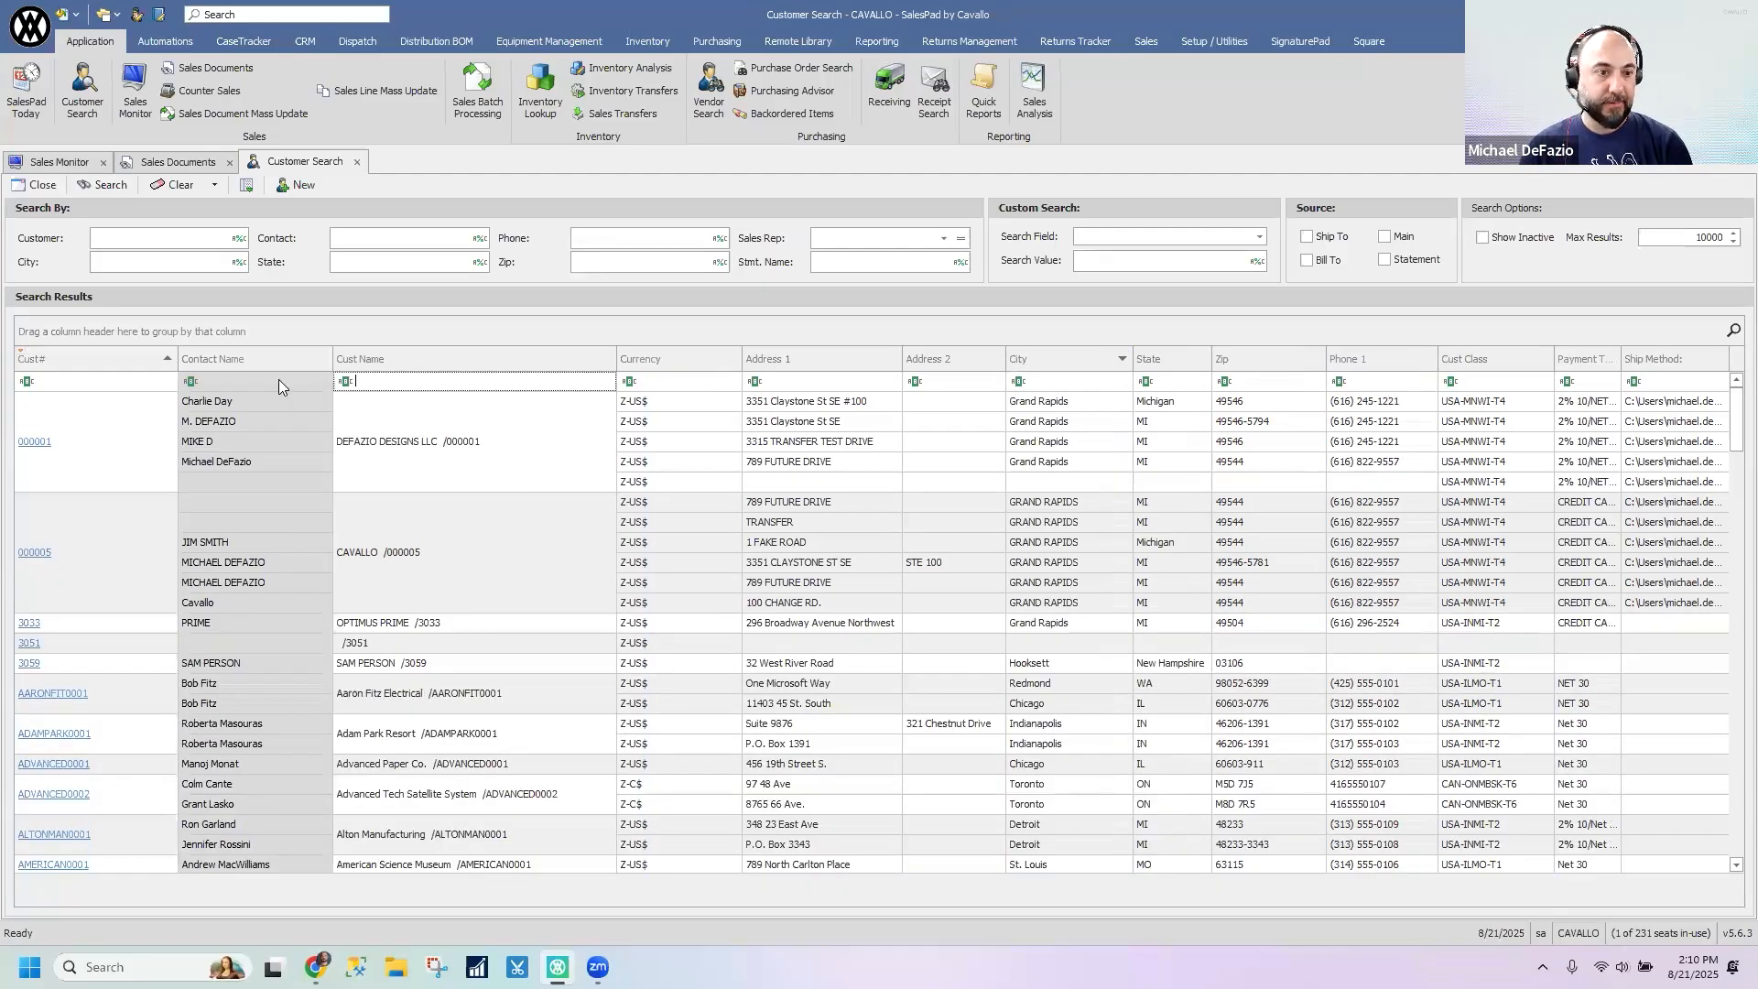
- Show the auto filter row in the sales documents results
{"action": "left_click", "coordinate": [191, 162]}
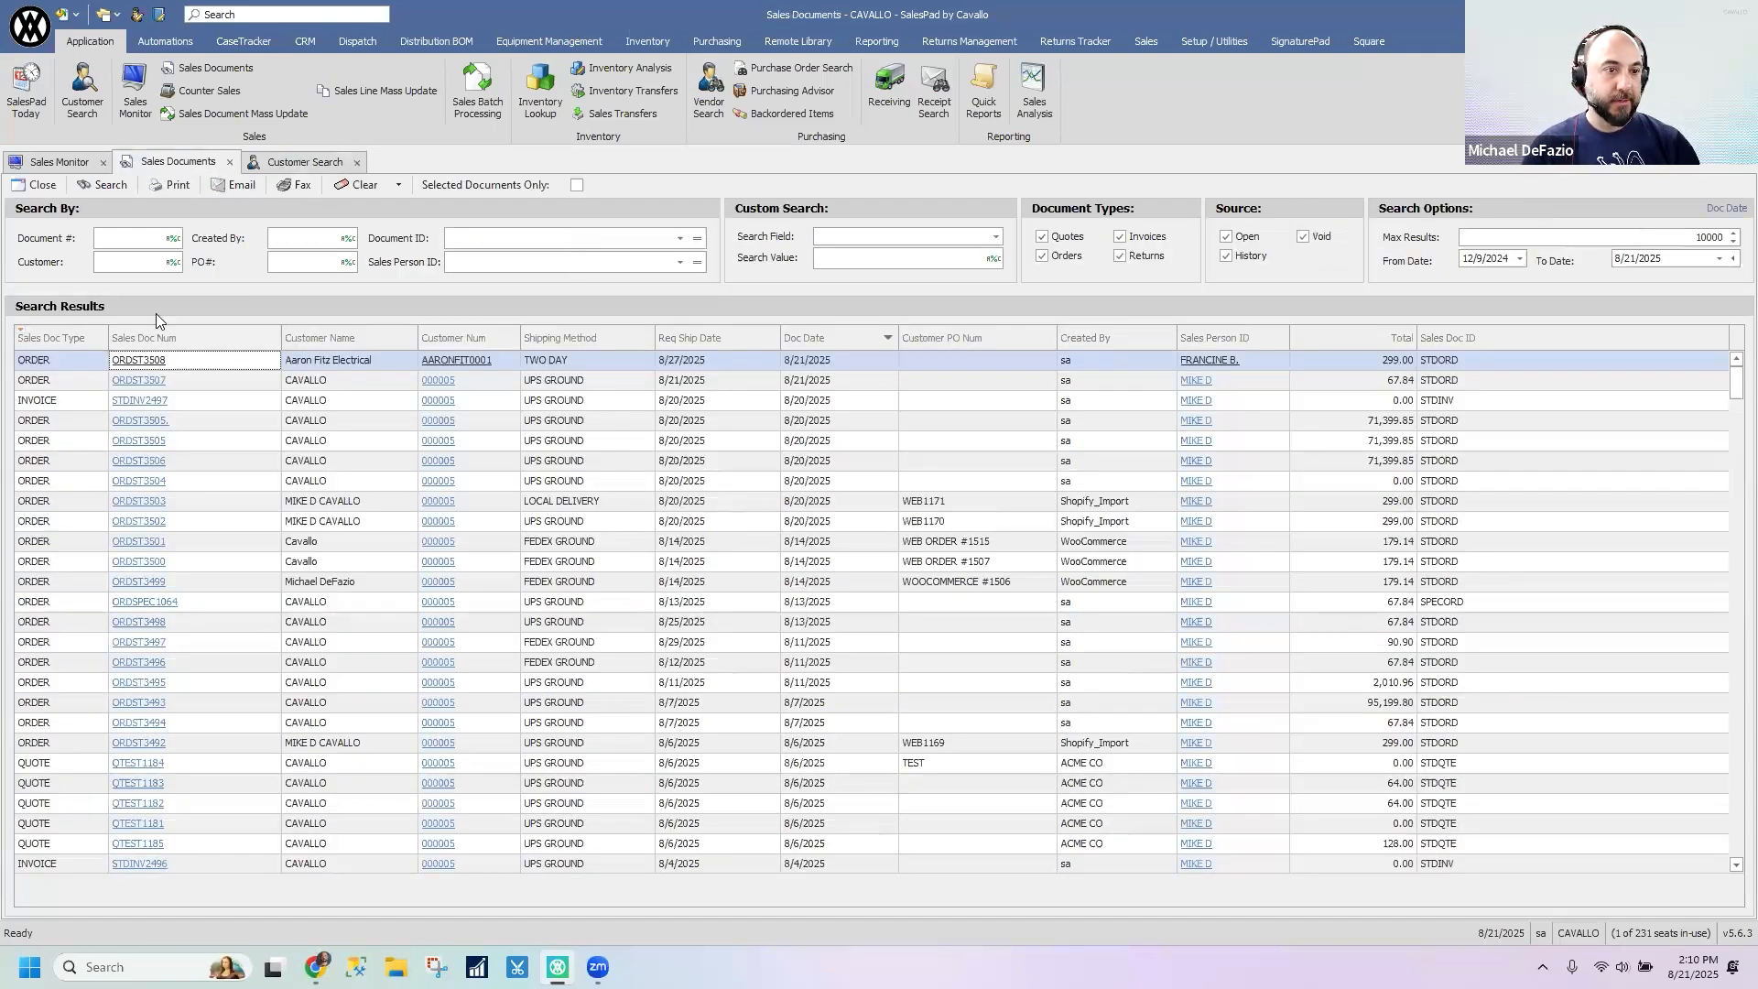
{"action": "right_click", "coordinate": [441, 333]}
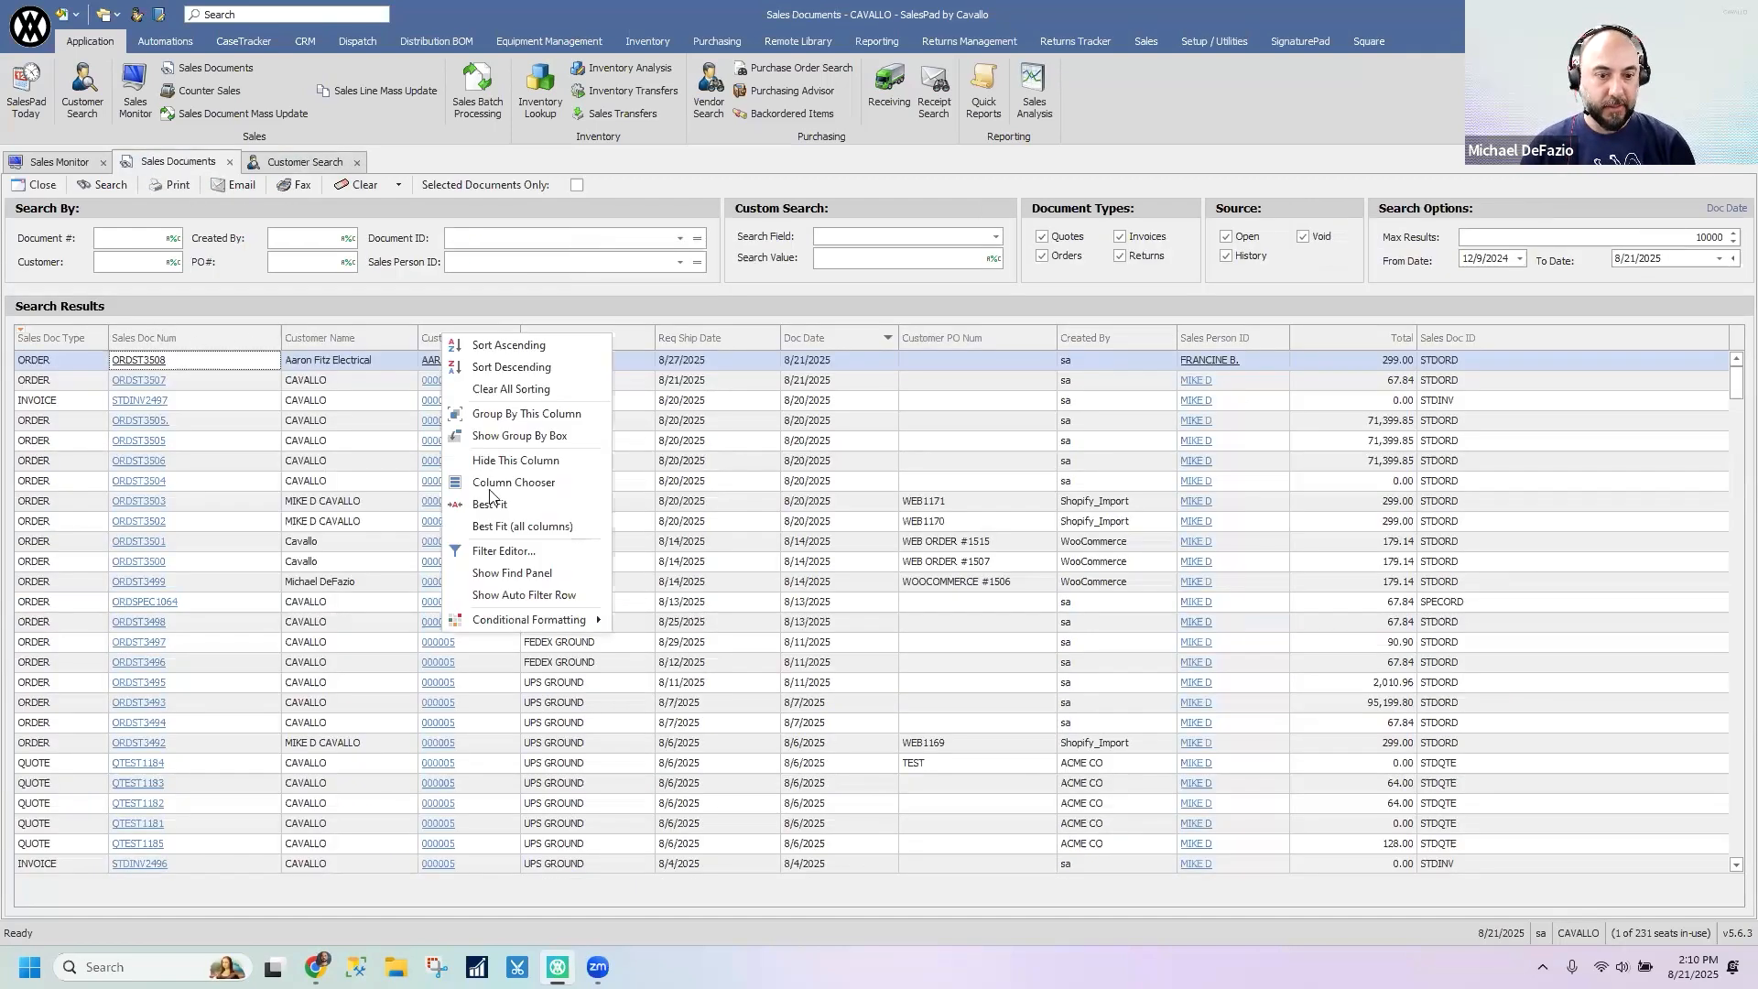
{"action": "left_click", "coordinate": [530, 596]}
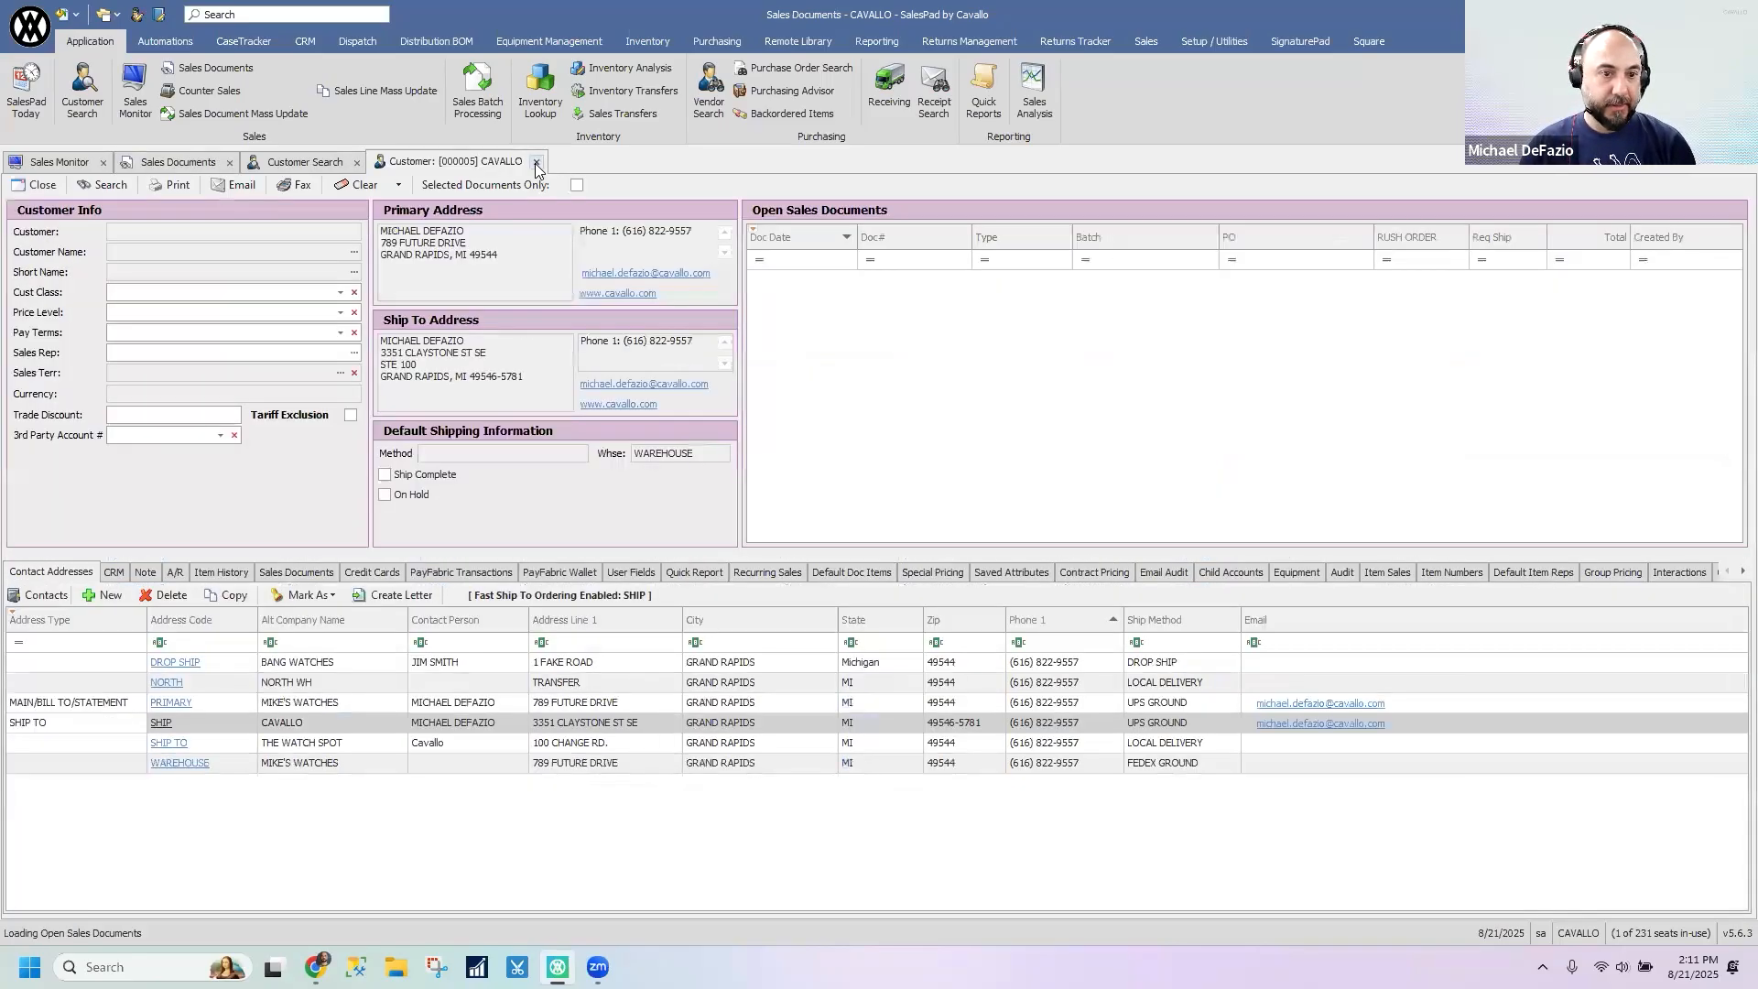
{"action": "middle_click", "coordinate": [400, 161]}
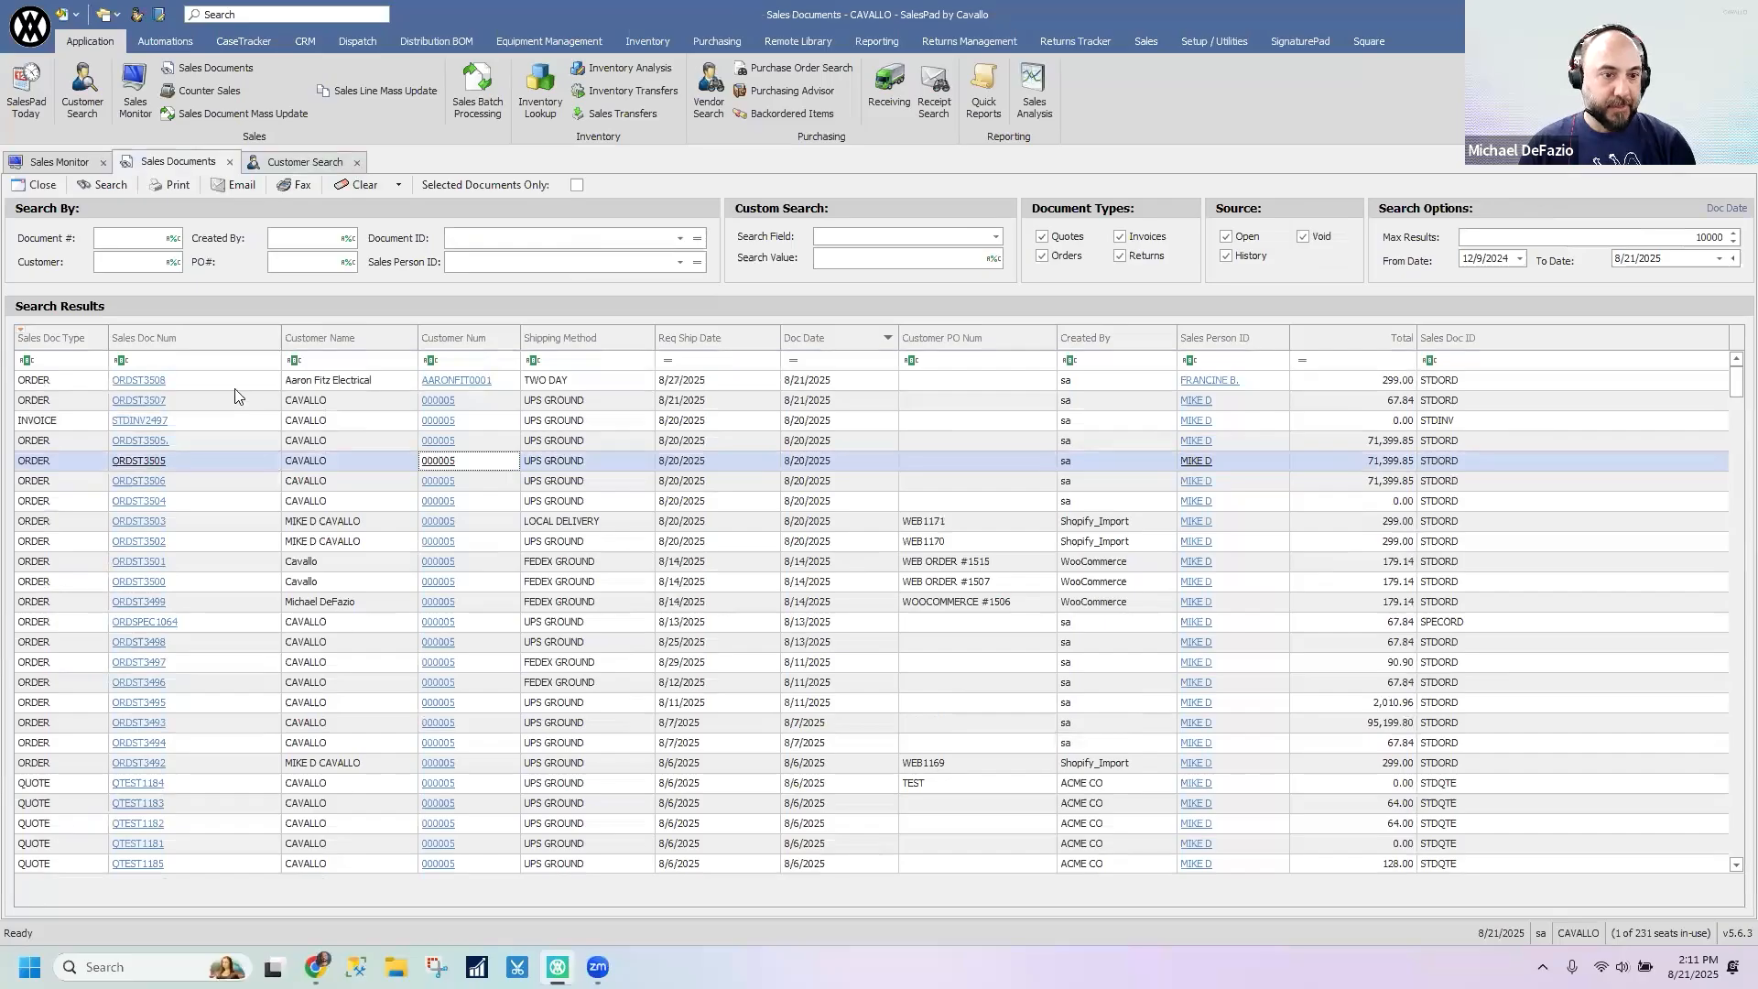
- Filter the sales documents by Shipping Method containing UPS, narrow it to UPS GR, and clear the filter
{"action": "left_click", "coordinate": [233, 364]}
{"action": "left_click", "coordinate": [360, 362]}
{"action": "left_click", "coordinate": [558, 362]}
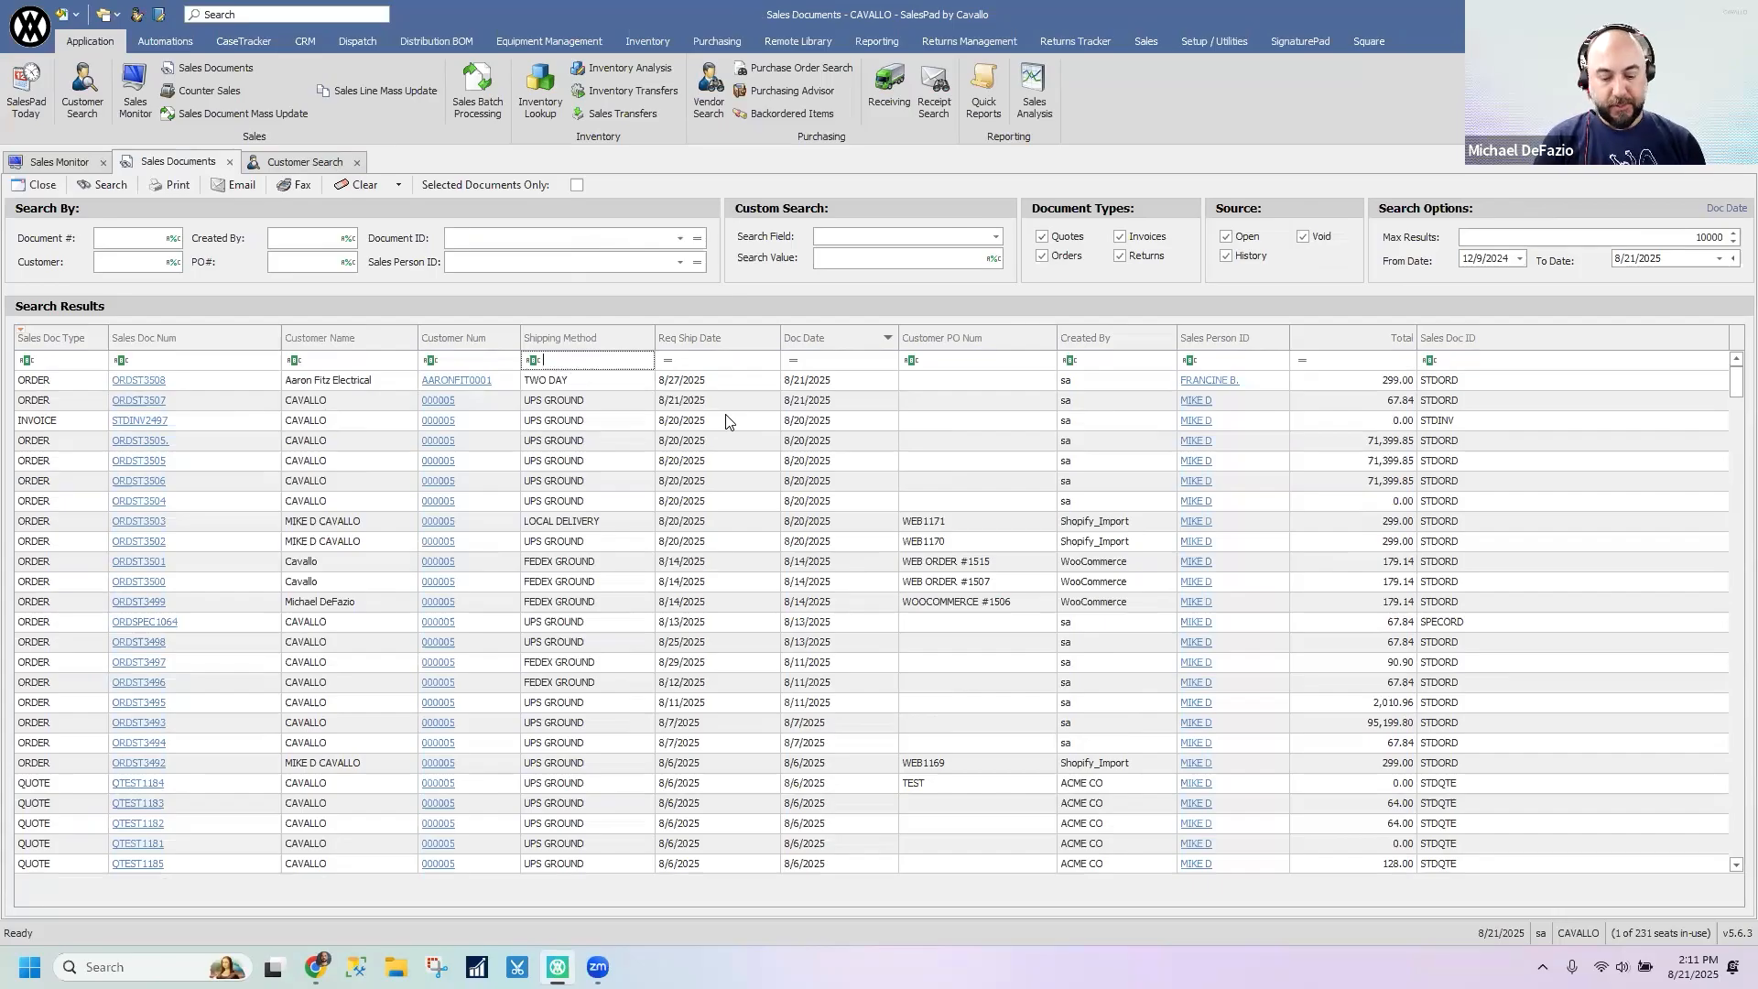
{"action": "type", "text": "UPS"}
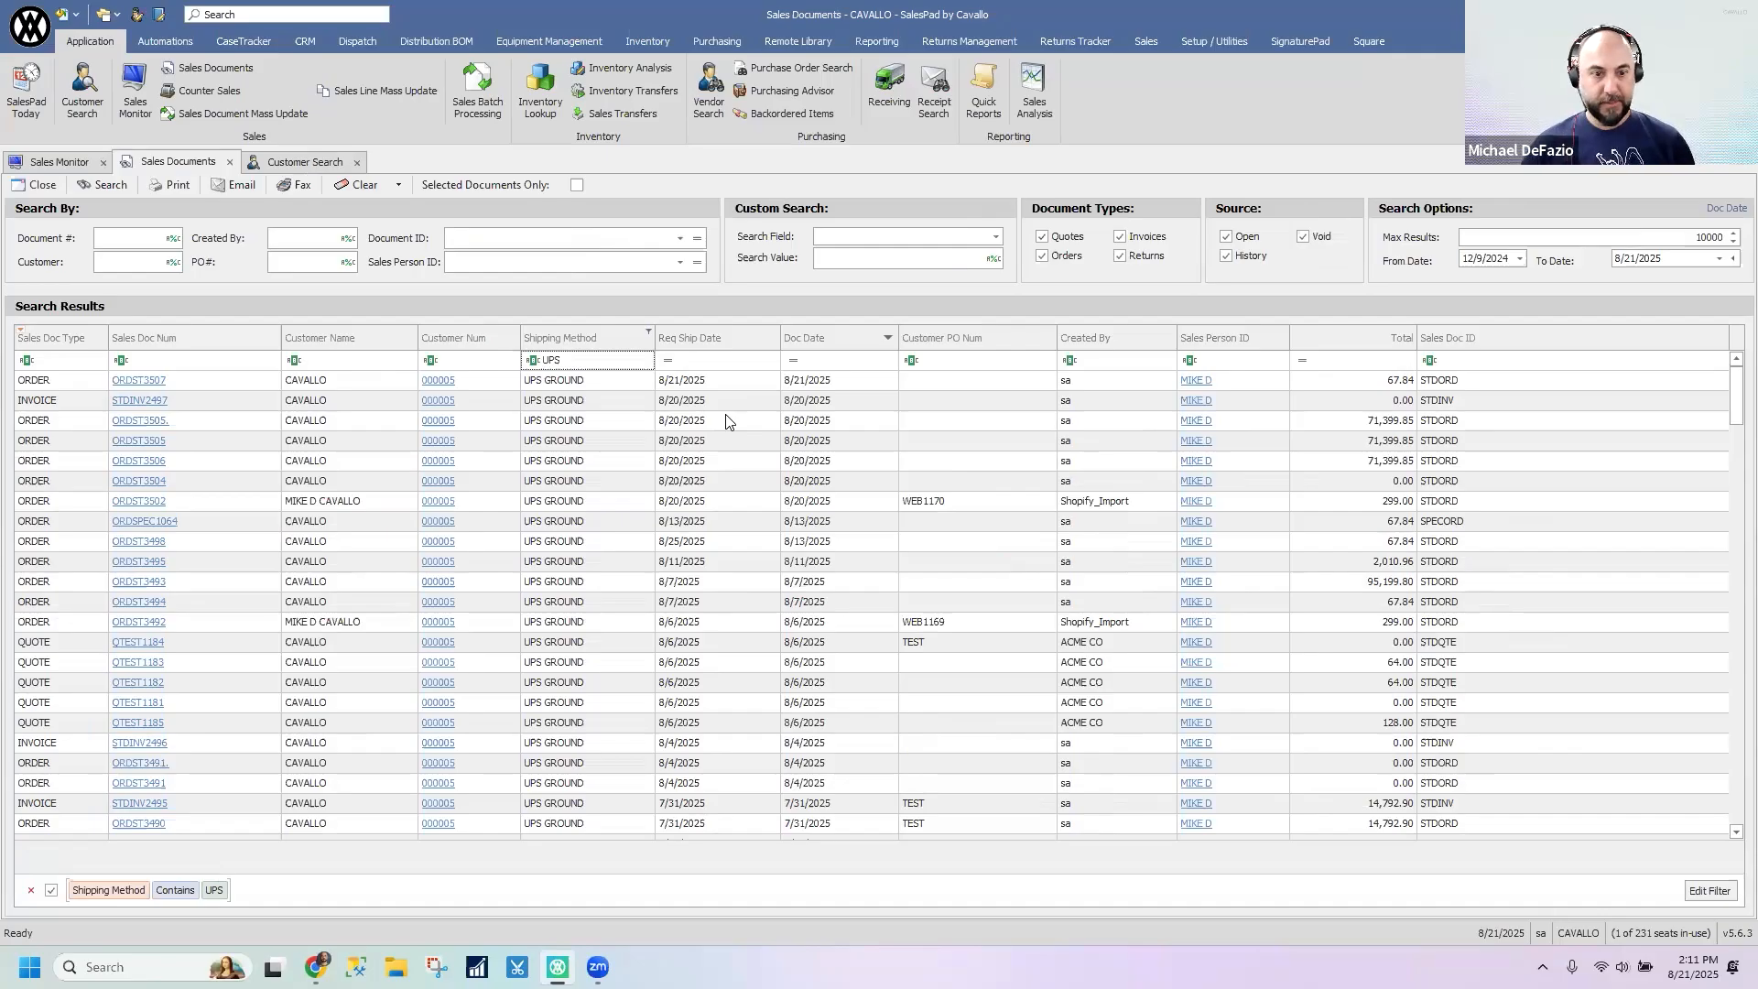
{"action": "type", "text": " GR"}
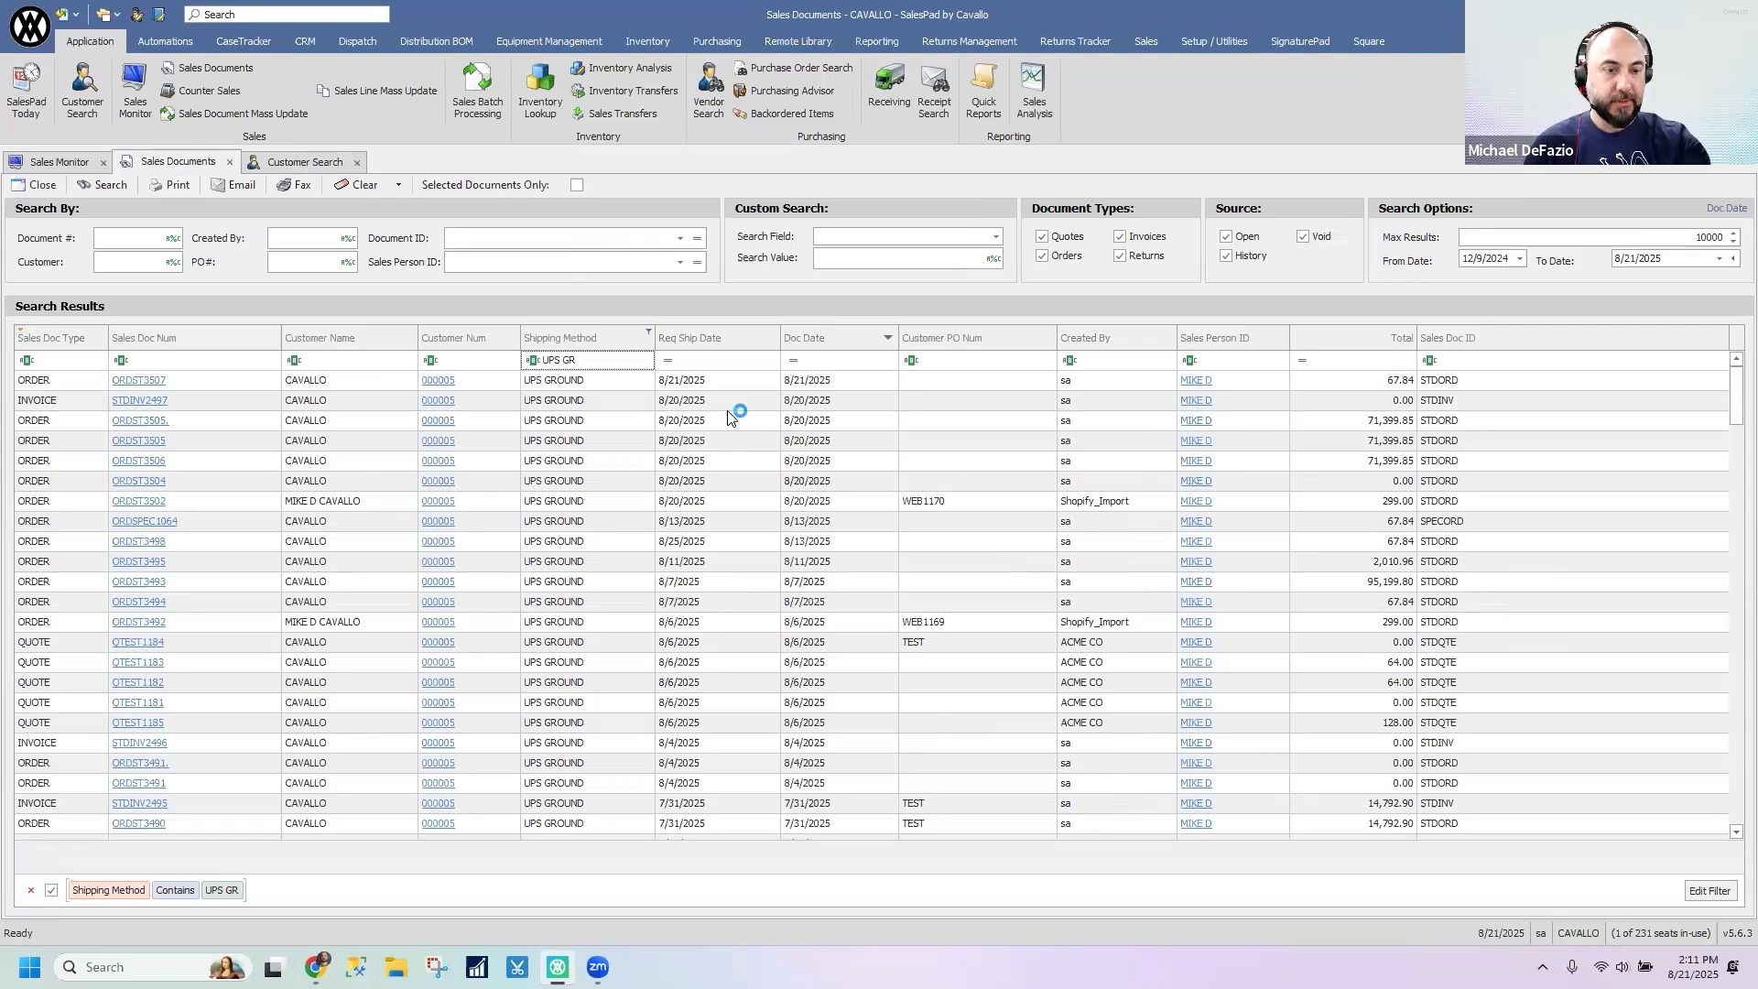
{"action": "key", "text": "BackSpace"}
{"action": "key", "text": "BackSpace"}
{"action": "key", "text": "BackSpace"}
{"action": "key", "text": "BackSpace"}
{"action": "key", "text": "BackSpace"}
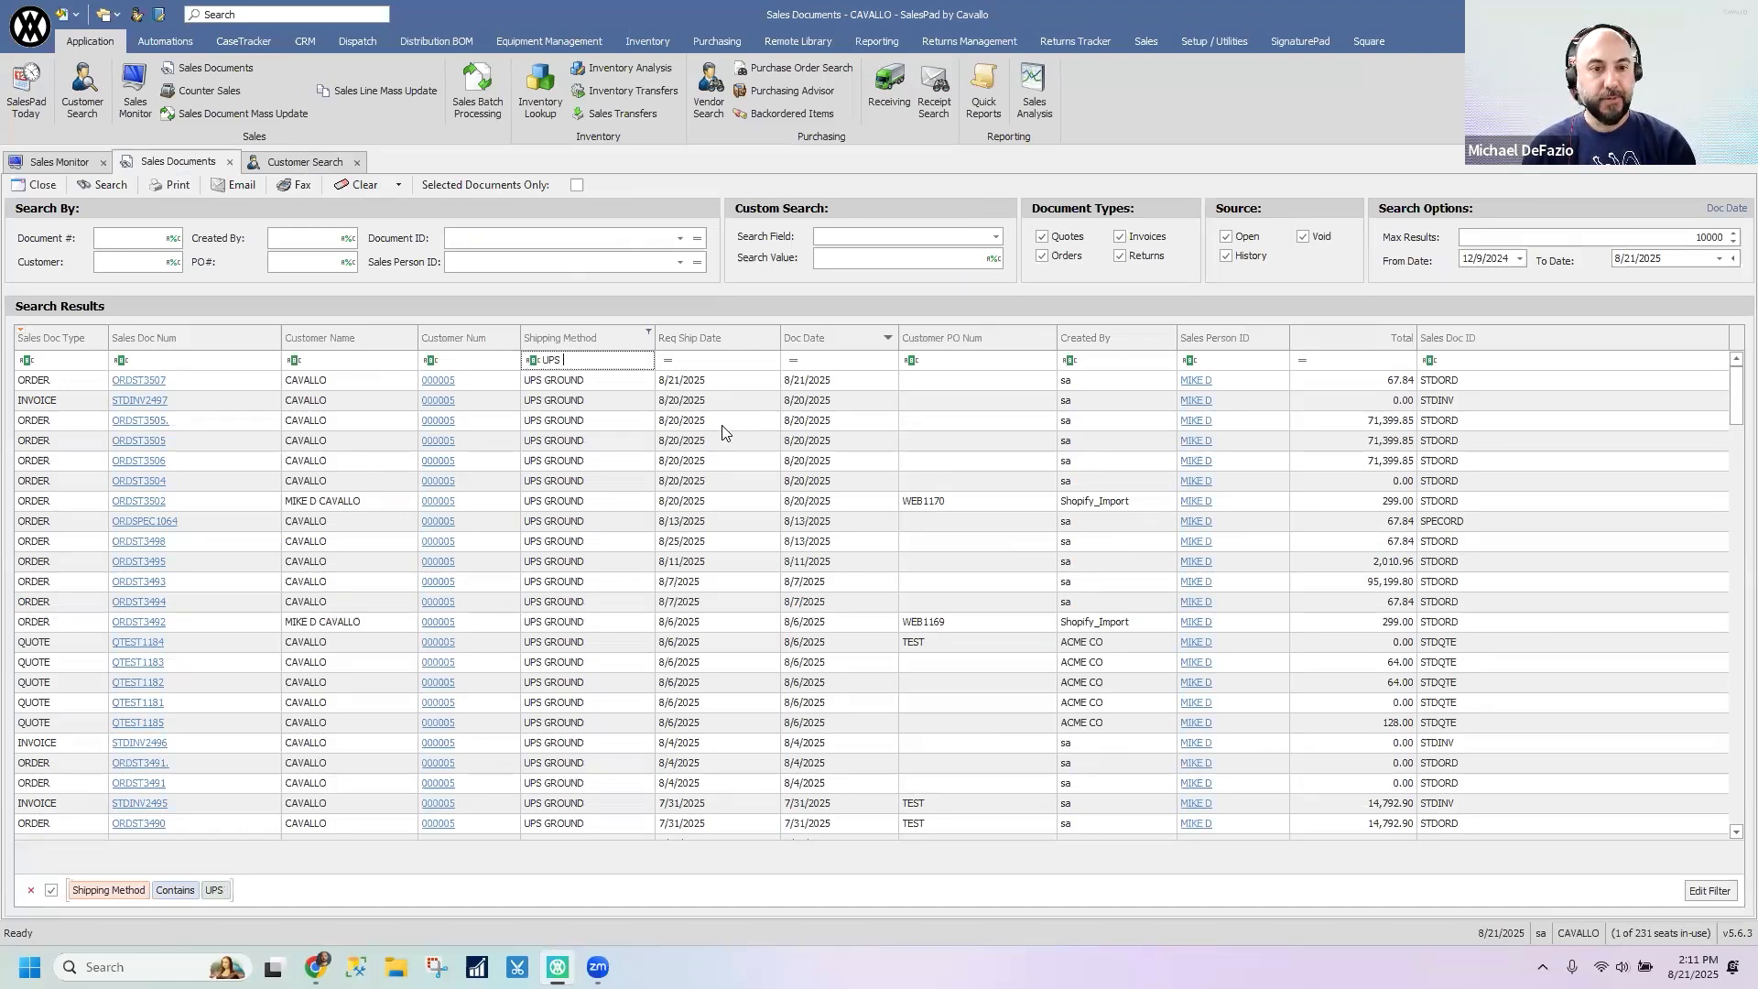
{"action": "key", "text": "BackSpace"}
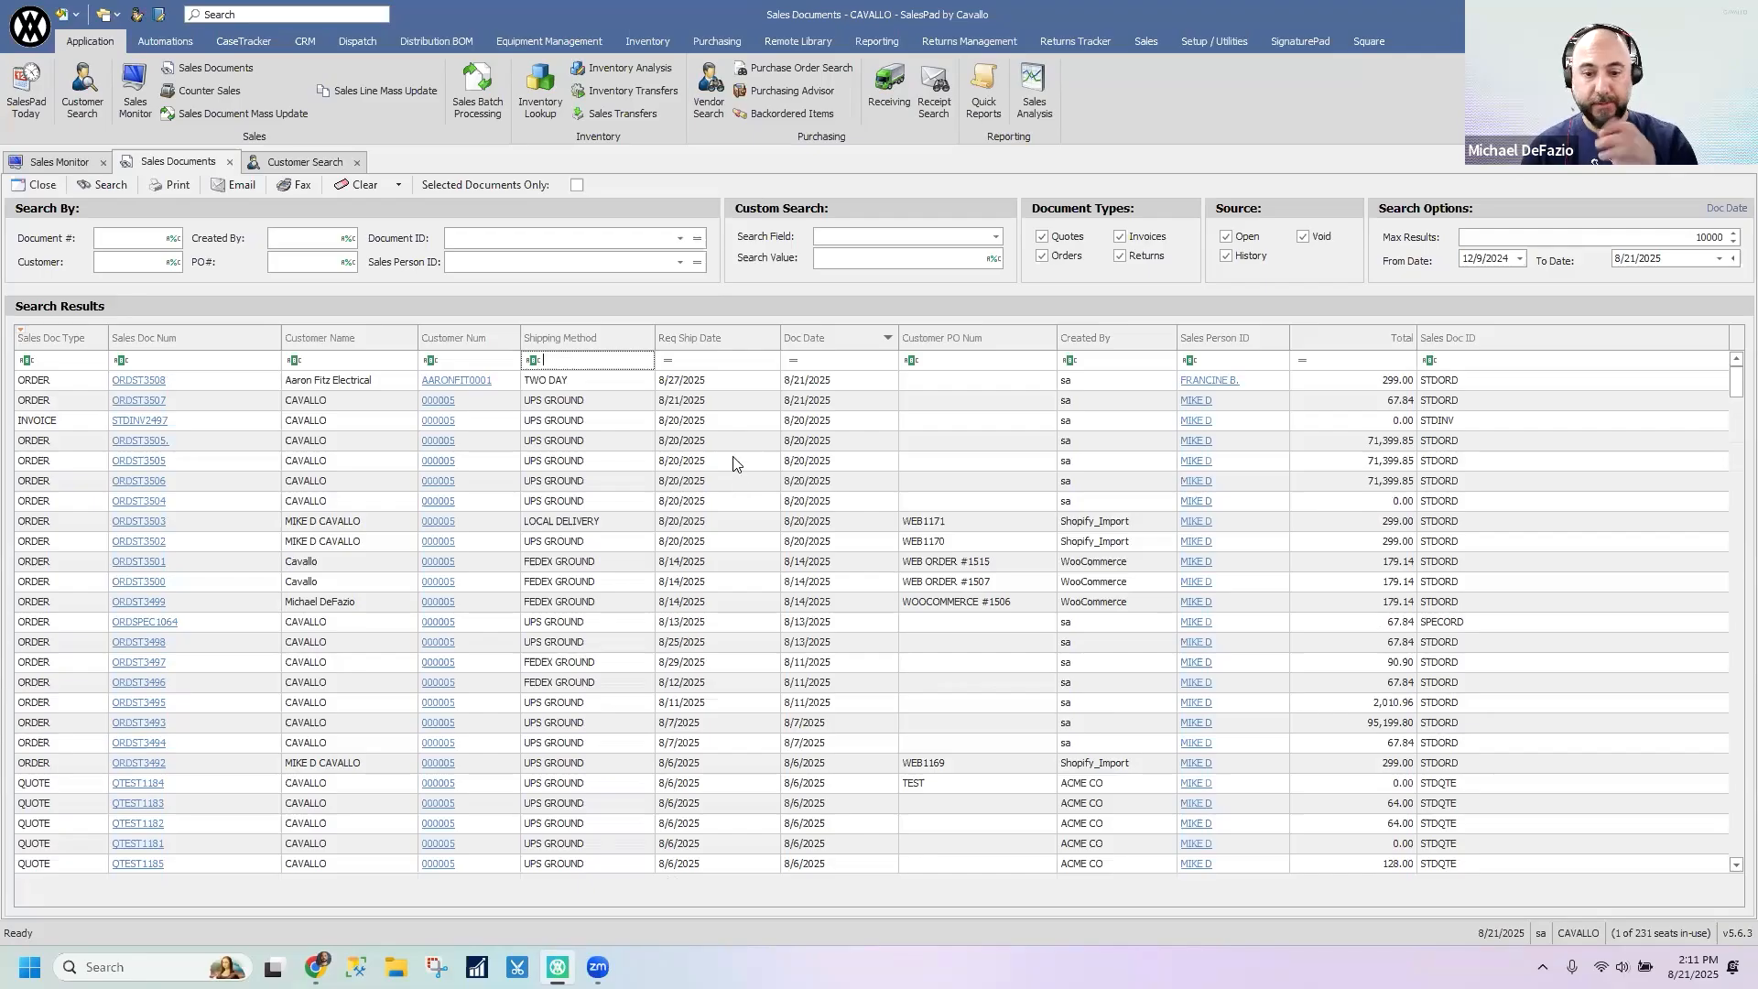
- Show the find panel in the customer search results and hide it again
{"action": "left_click", "coordinate": [308, 160]}
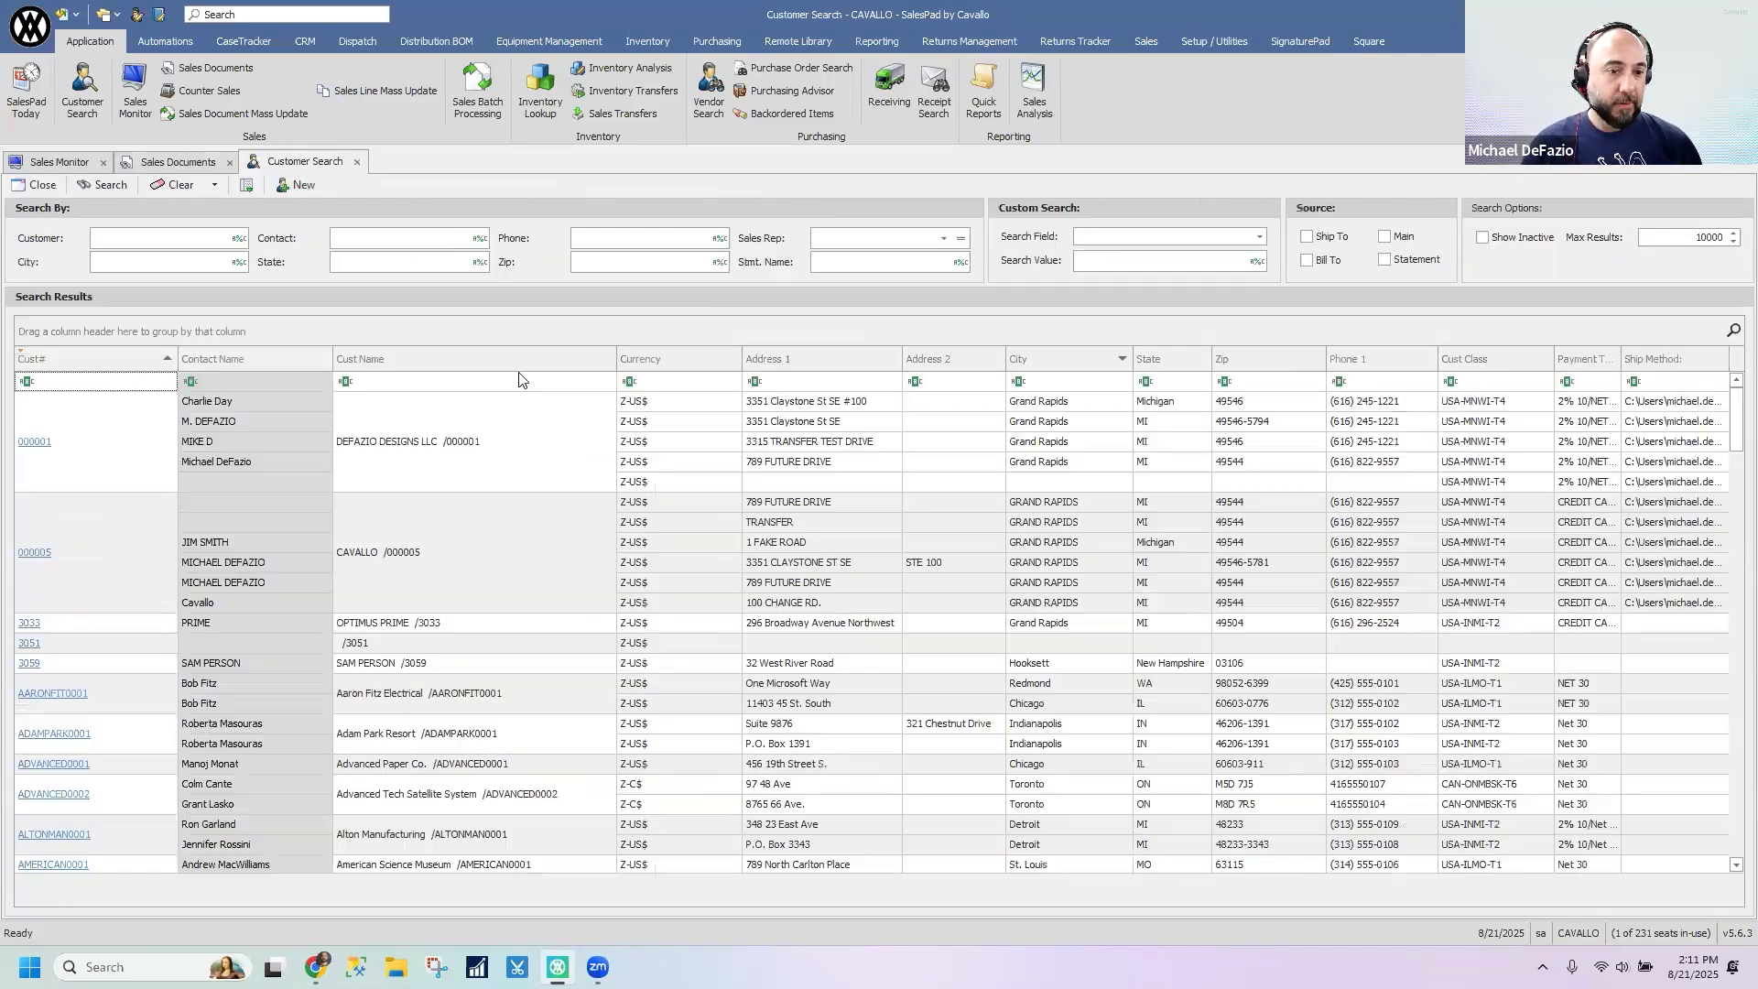
{"action": "right_click", "coordinate": [446, 364]}
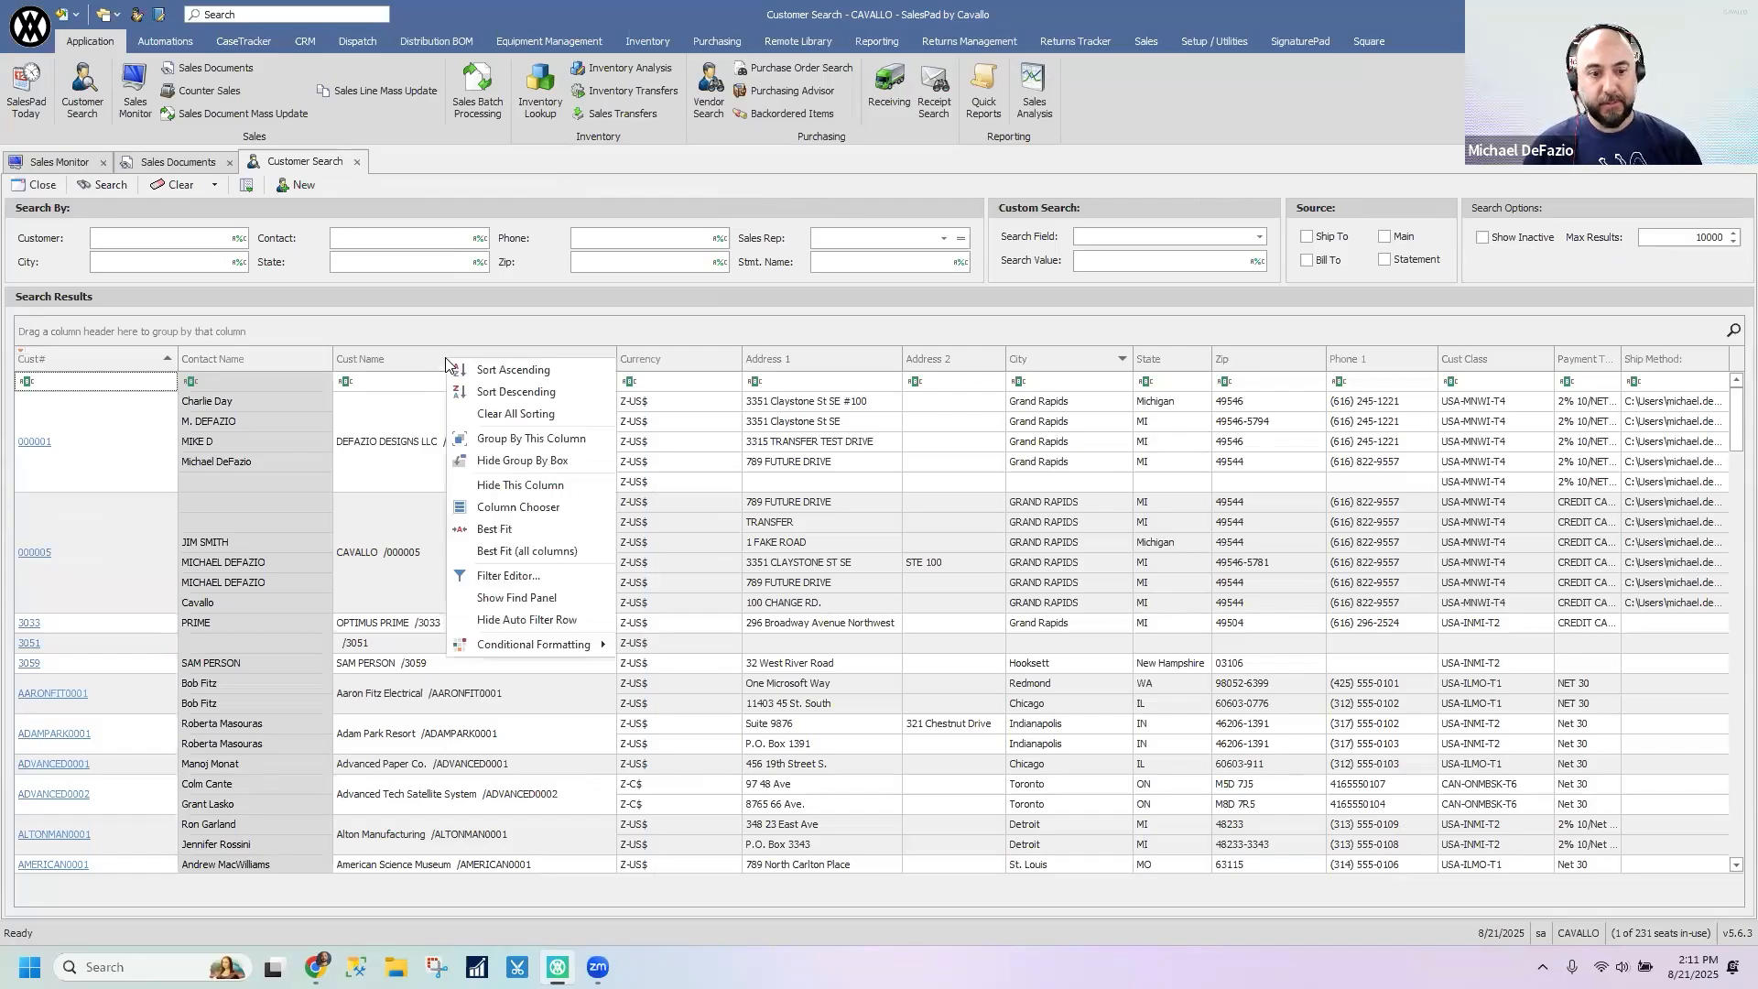
{"action": "left_click", "coordinate": [515, 598]}
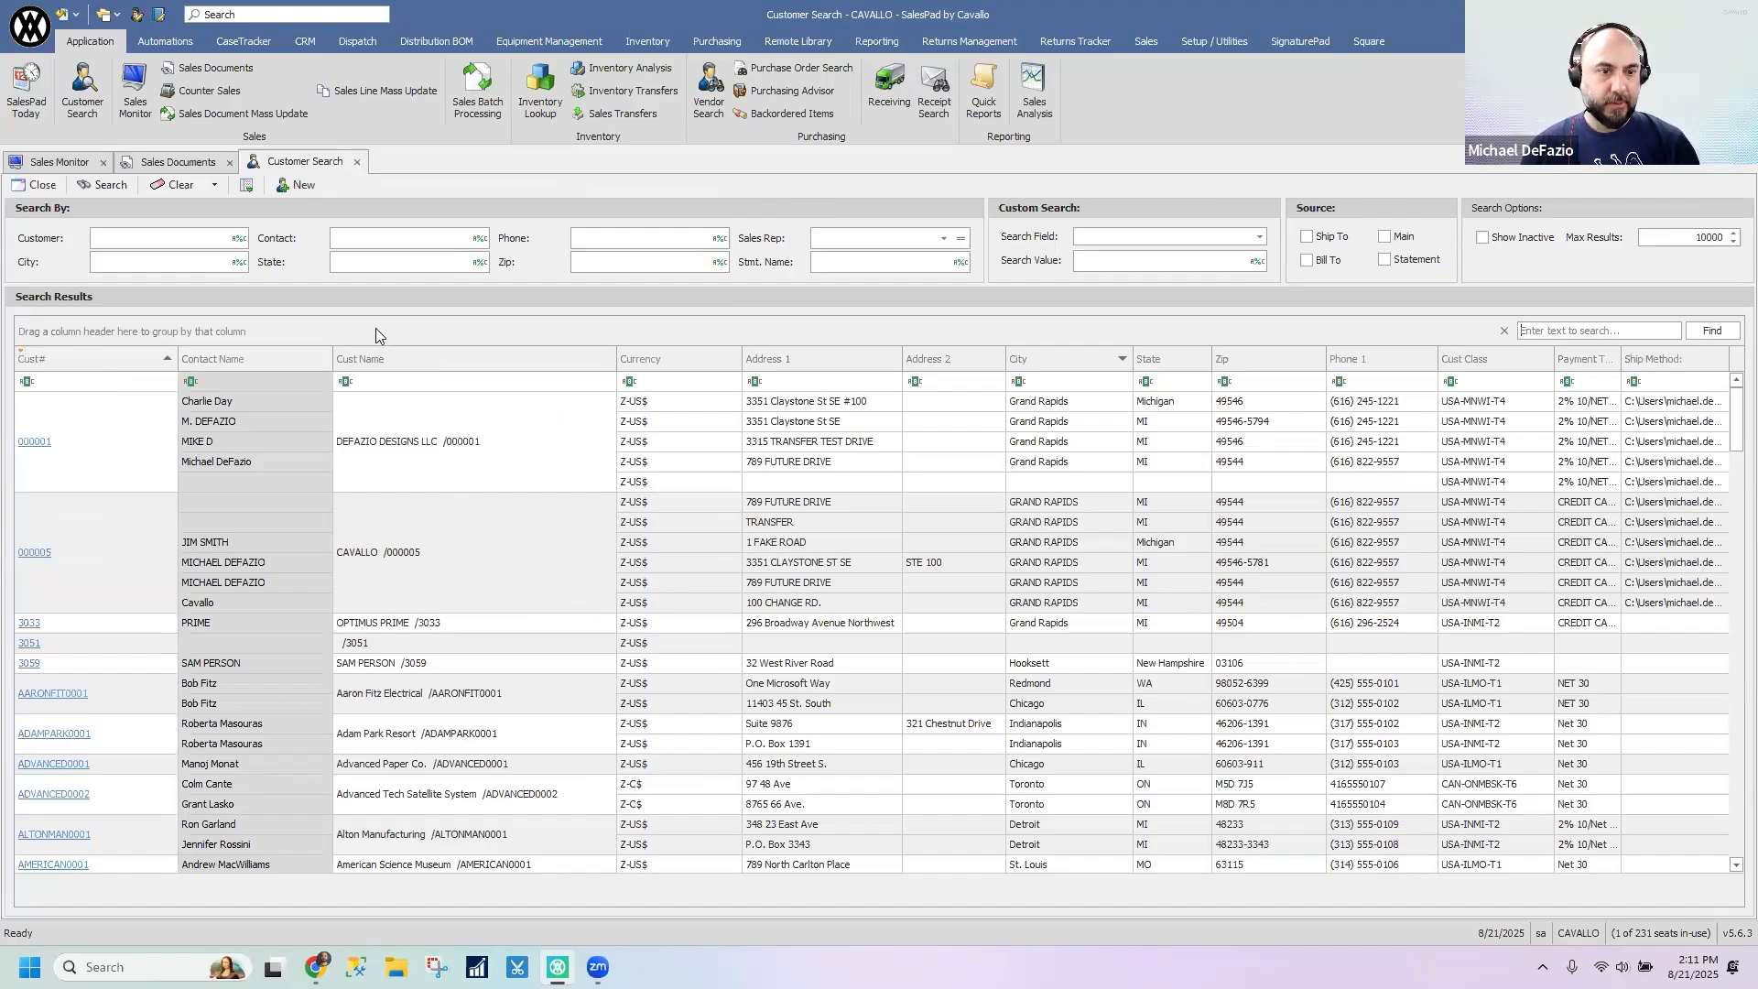
{"action": "left_click", "coordinate": [419, 406]}
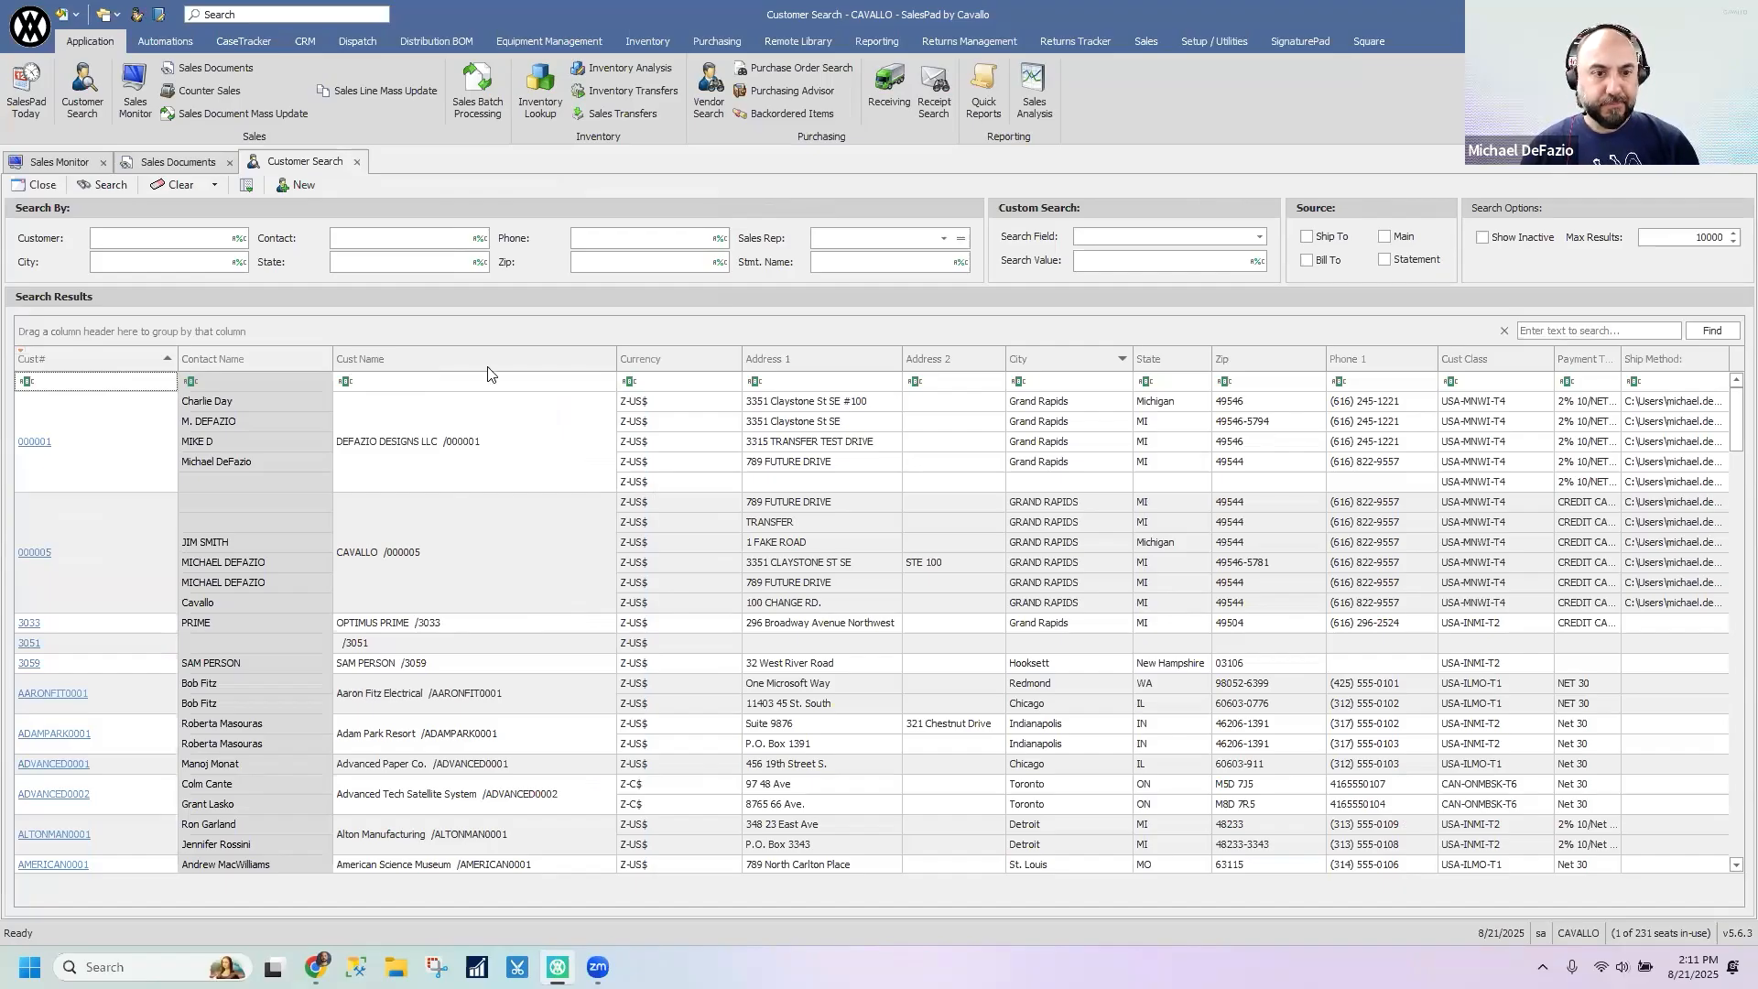
{"action": "right_click", "coordinate": [432, 326]}
{"action": "right_click", "coordinate": [384, 331]}
{"action": "right_click", "coordinate": [360, 357]}
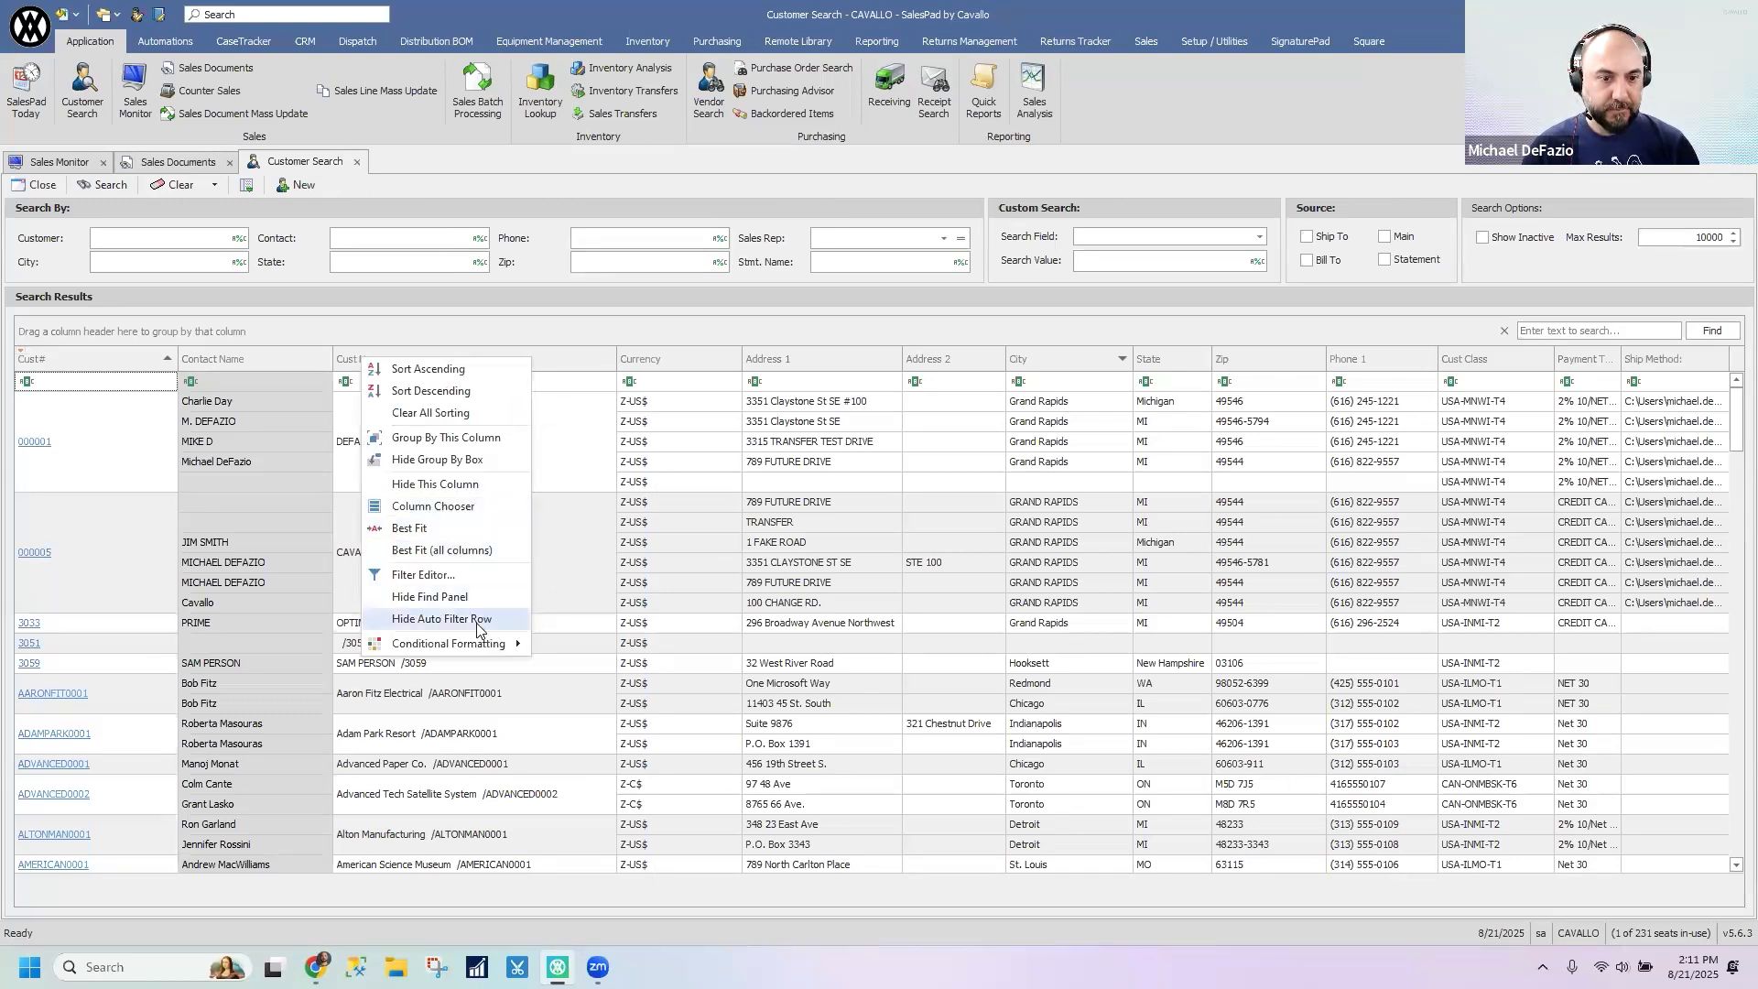
{"action": "left_click", "coordinate": [456, 598]}
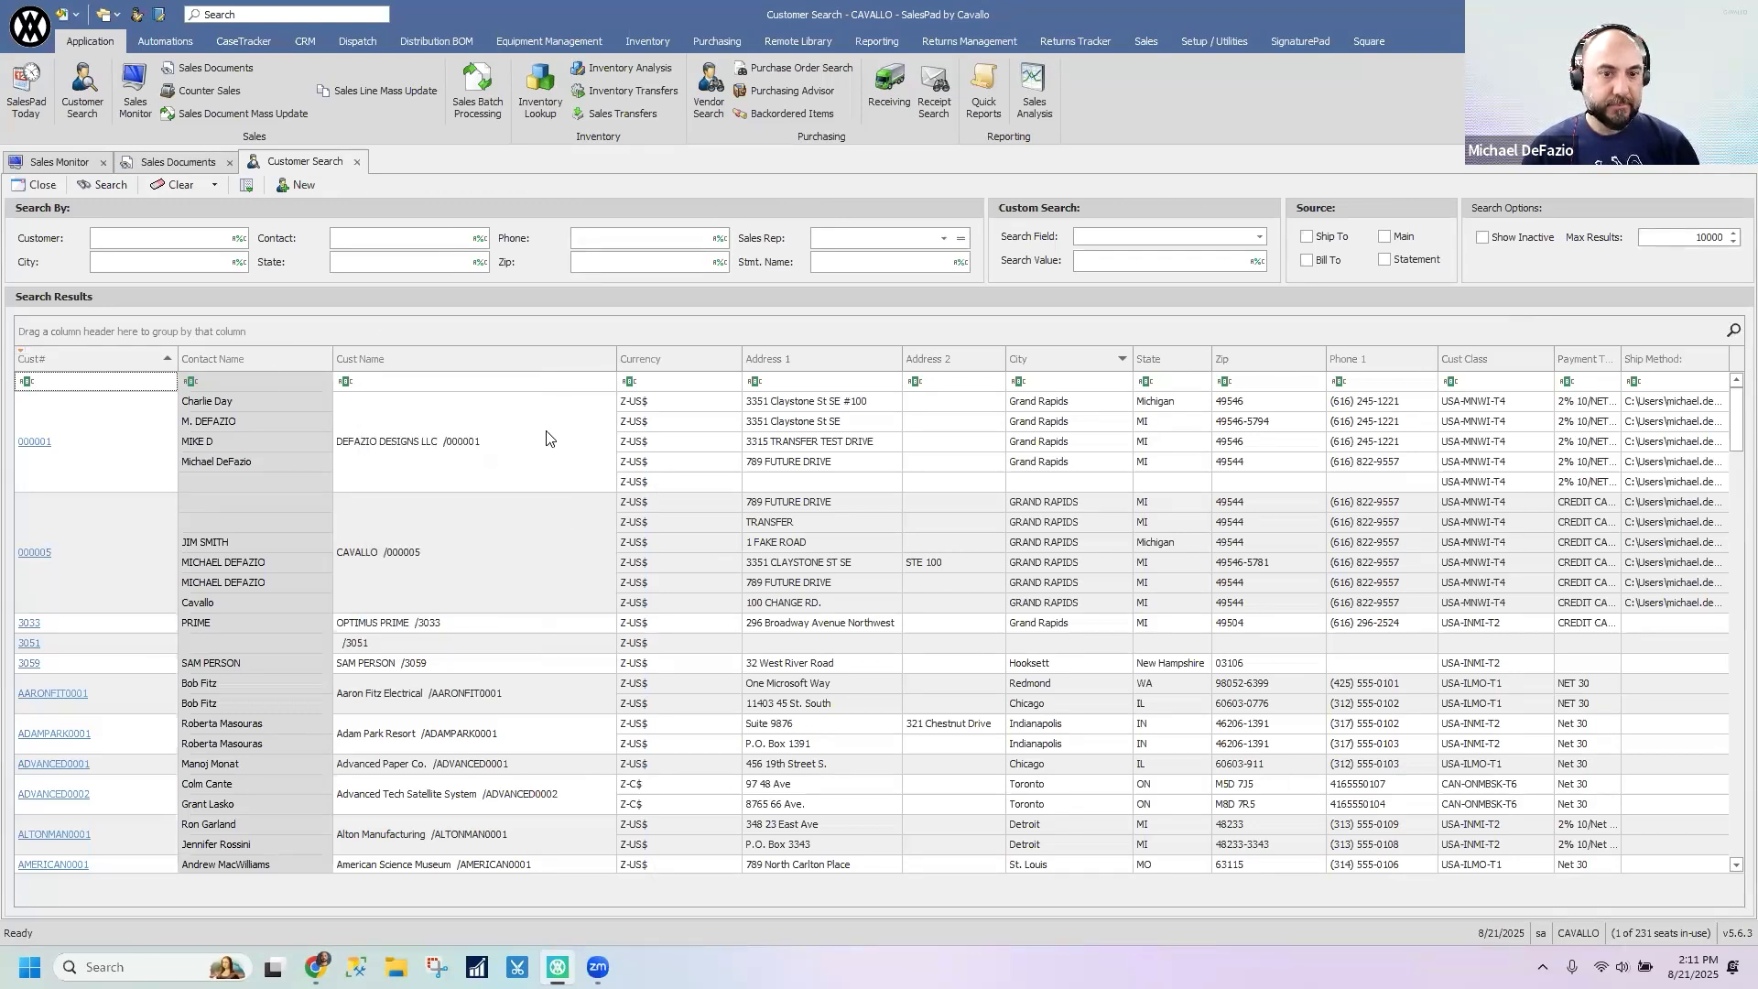
- Hide the group by box above the customer search results and show the find panel
{"action": "right_click", "coordinate": [504, 332]}
{"action": "left_click", "coordinate": [547, 396]}
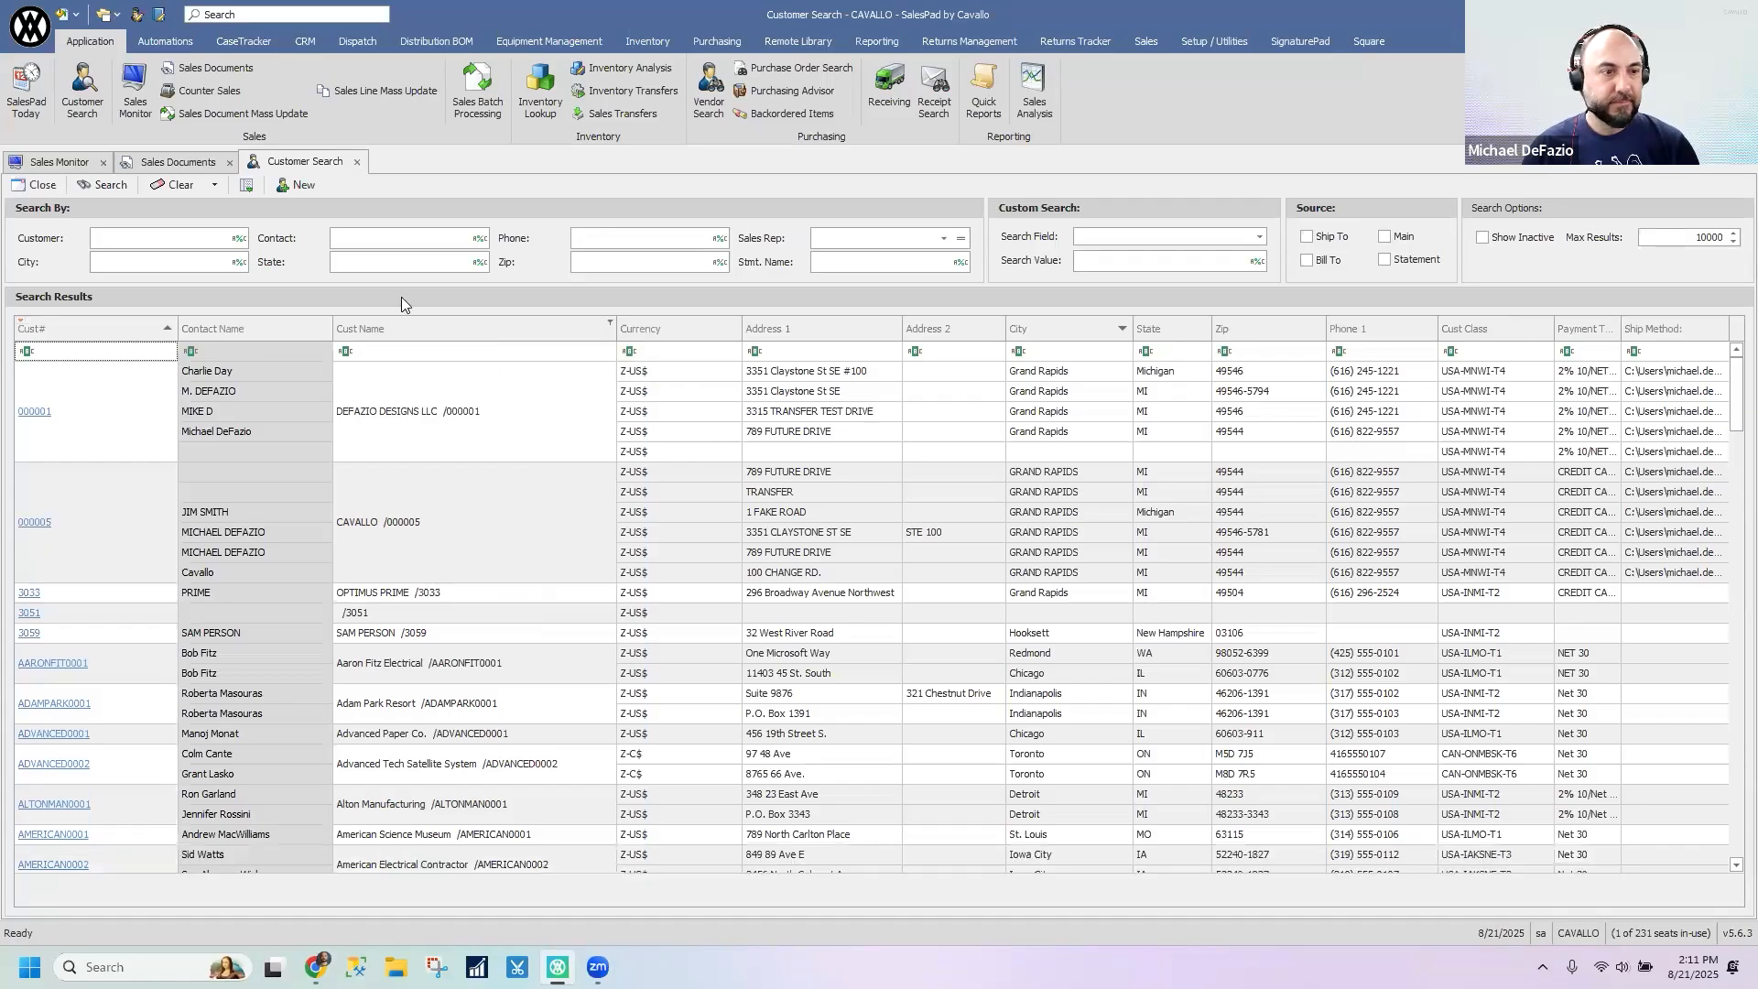
{"action": "right_click", "coordinate": [456, 324]}
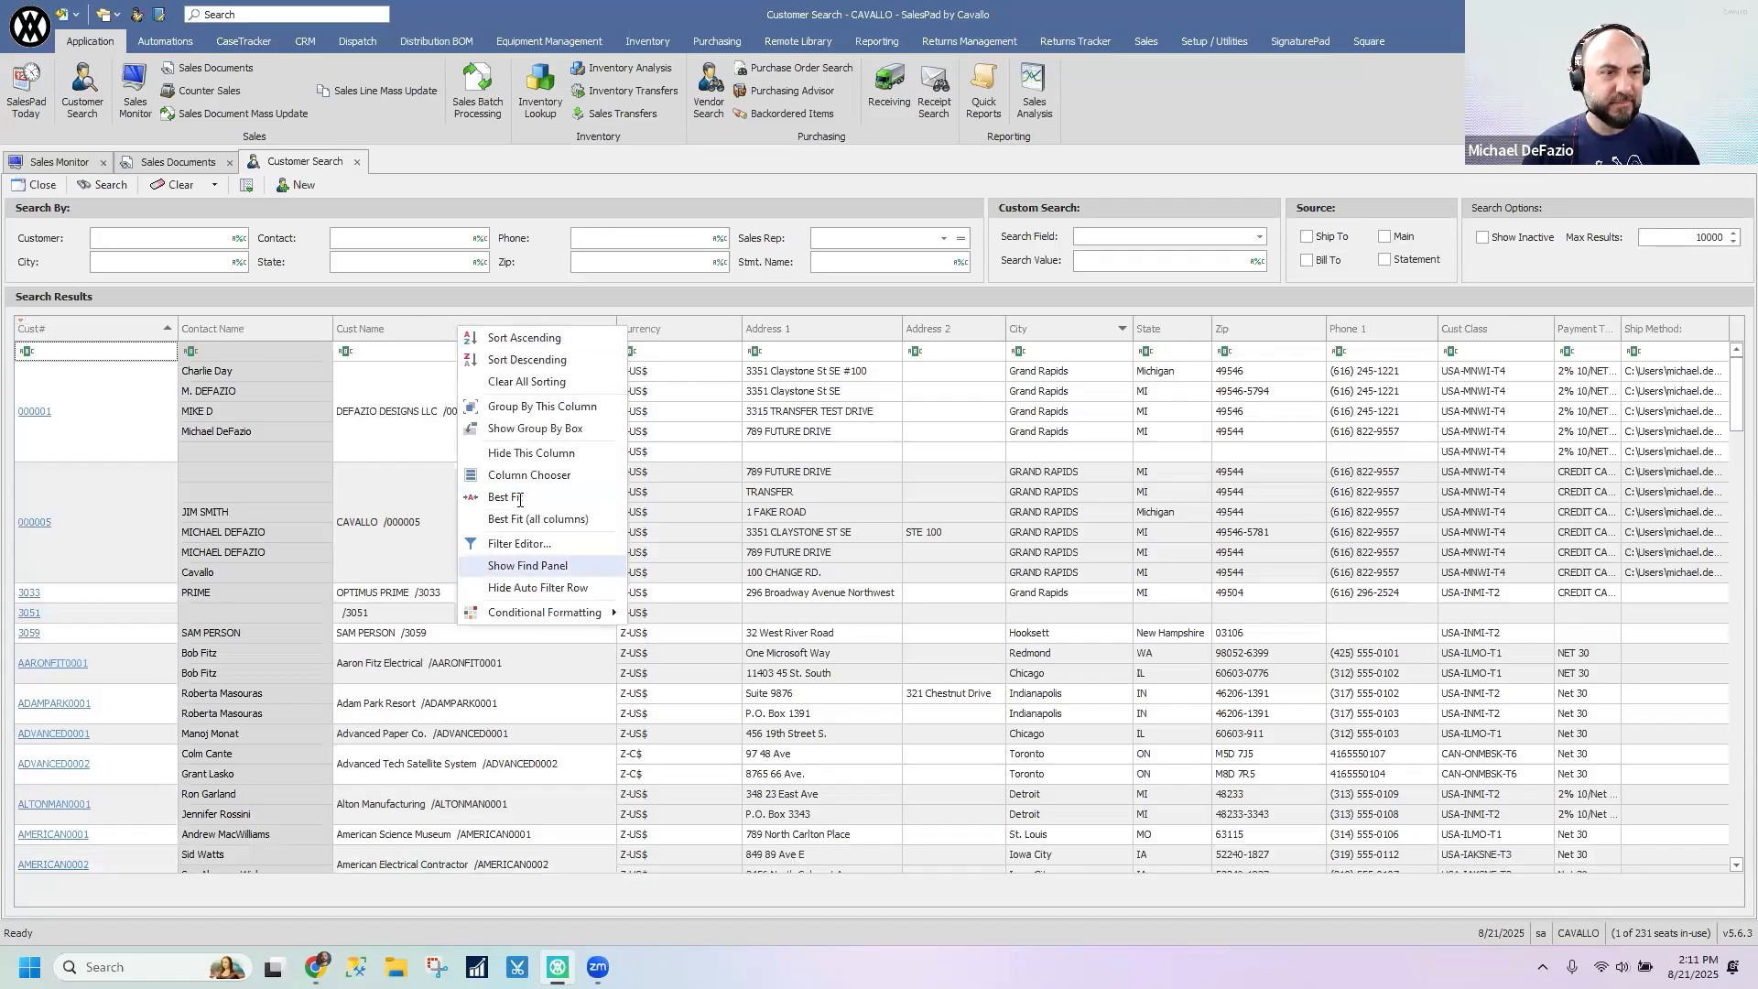
{"action": "left_click", "coordinate": [545, 573]}
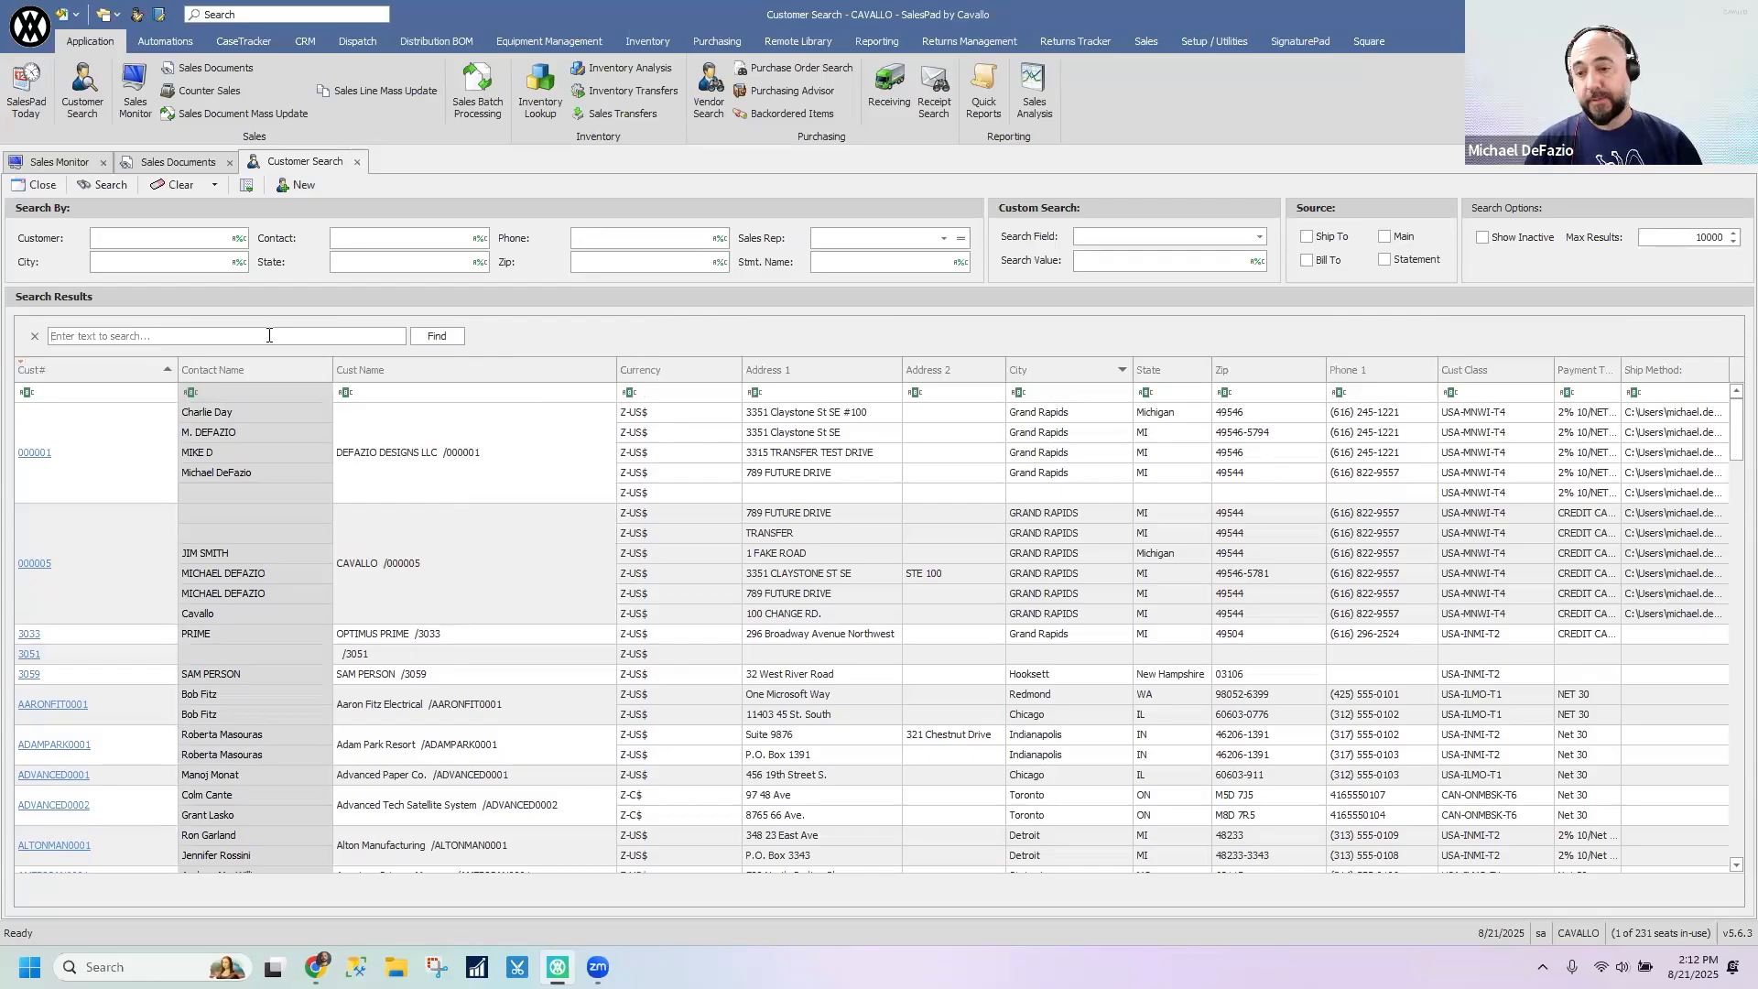
- Search all columns of the customer search results for a contact's last name using the find panel
{"action": "left_click", "coordinate": [242, 338]}
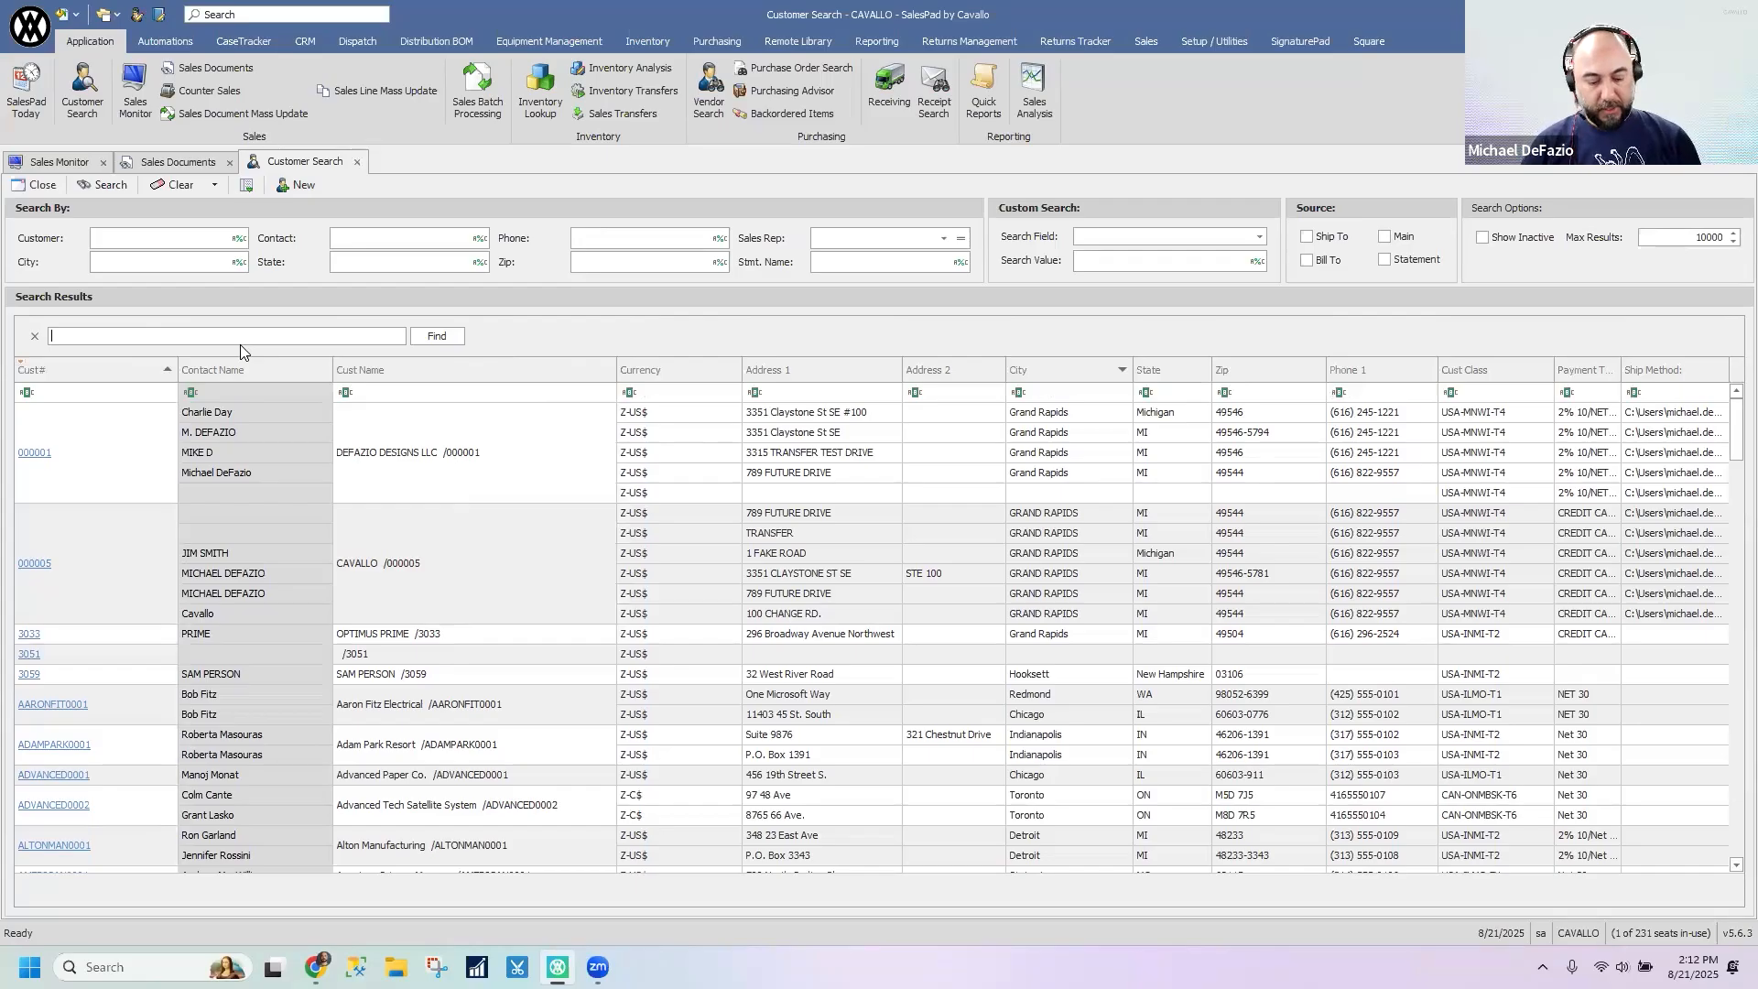
{"action": "type", "text": "DEFAZIO"}
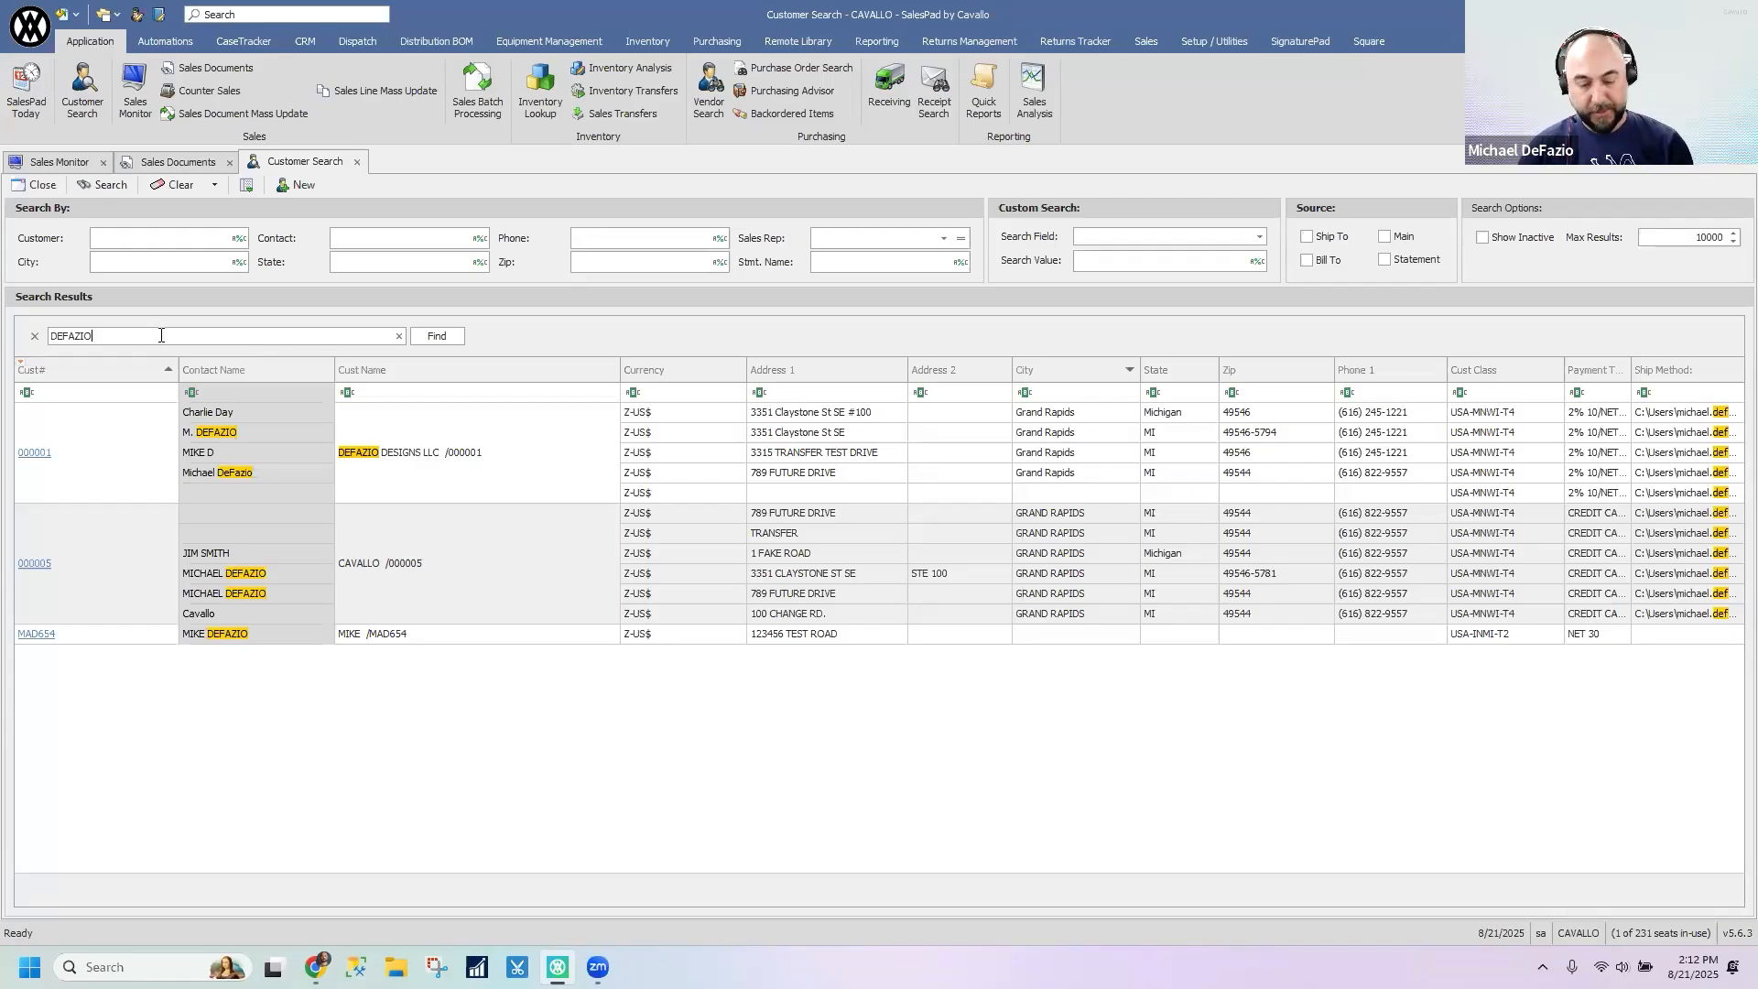
- Search all columns of the customer results for a contact's first name instead of the last name
{"action": "key", "text": "BackSpace"}
{"action": "key", "text": "BackSpace"}
{"action": "key", "text": "BackSpace"}
{"action": "key", "text": "BackSpace"}
{"action": "key", "text": "BackSpace"}
{"action": "key", "text": "BackSpace"}
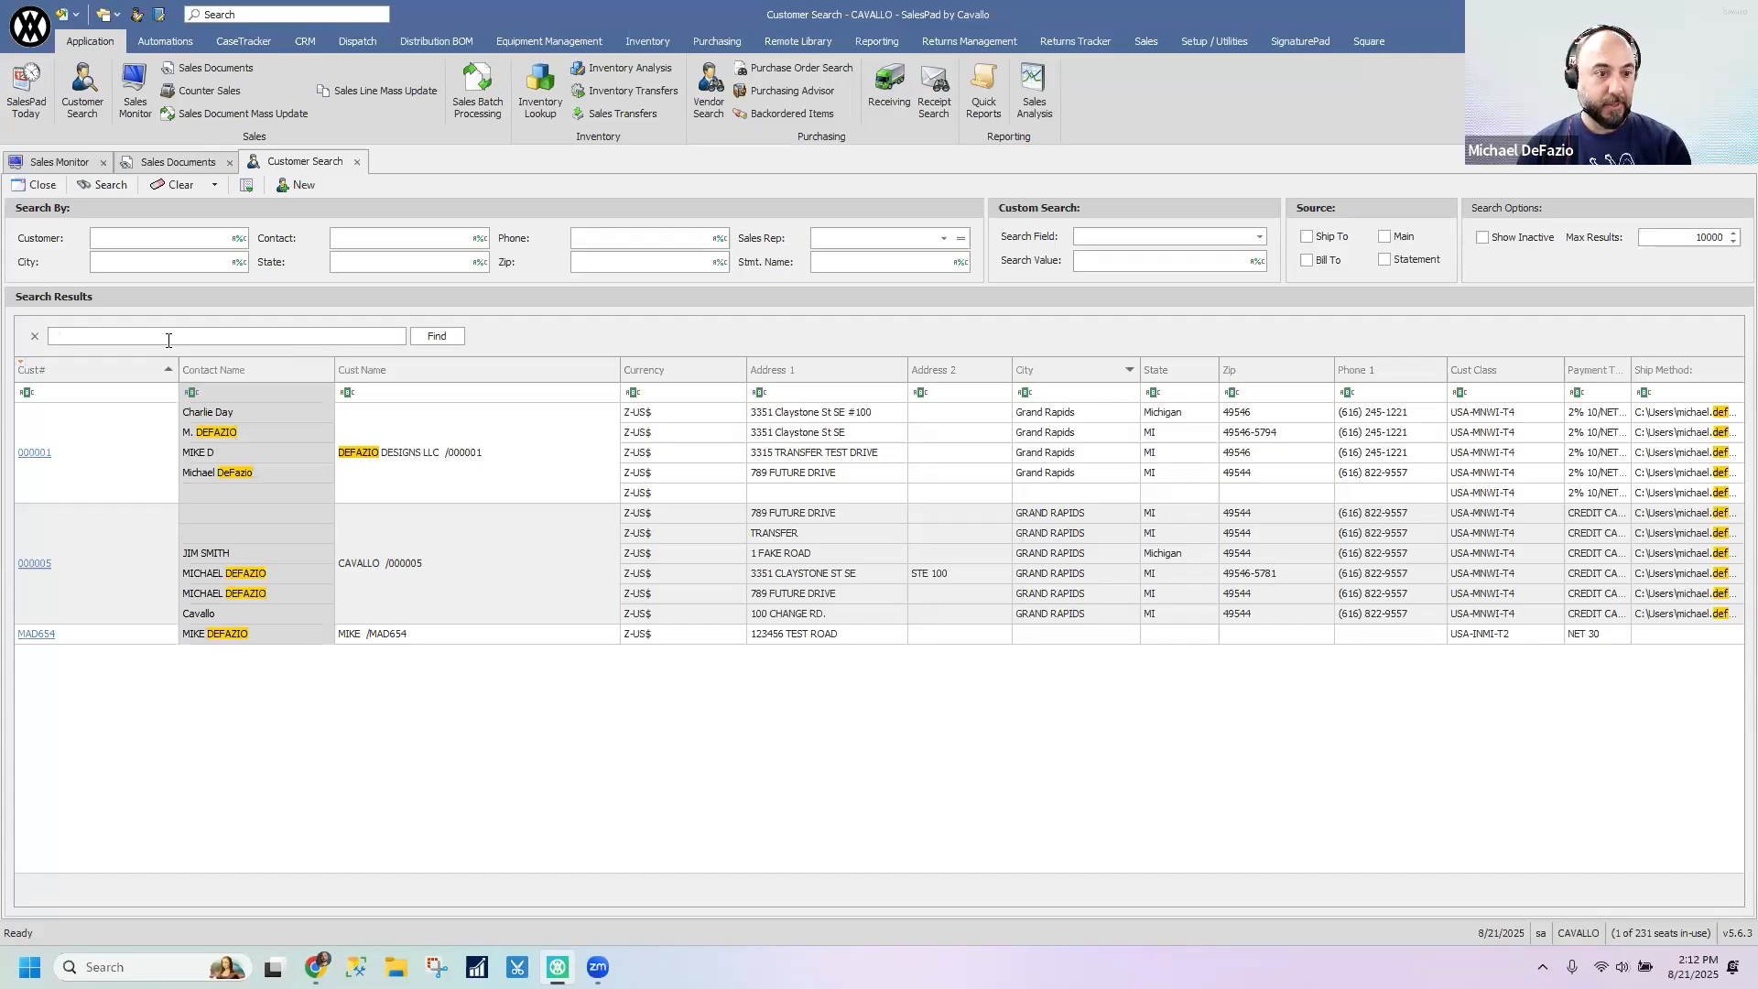
{"action": "type", "text": "MIchae"}
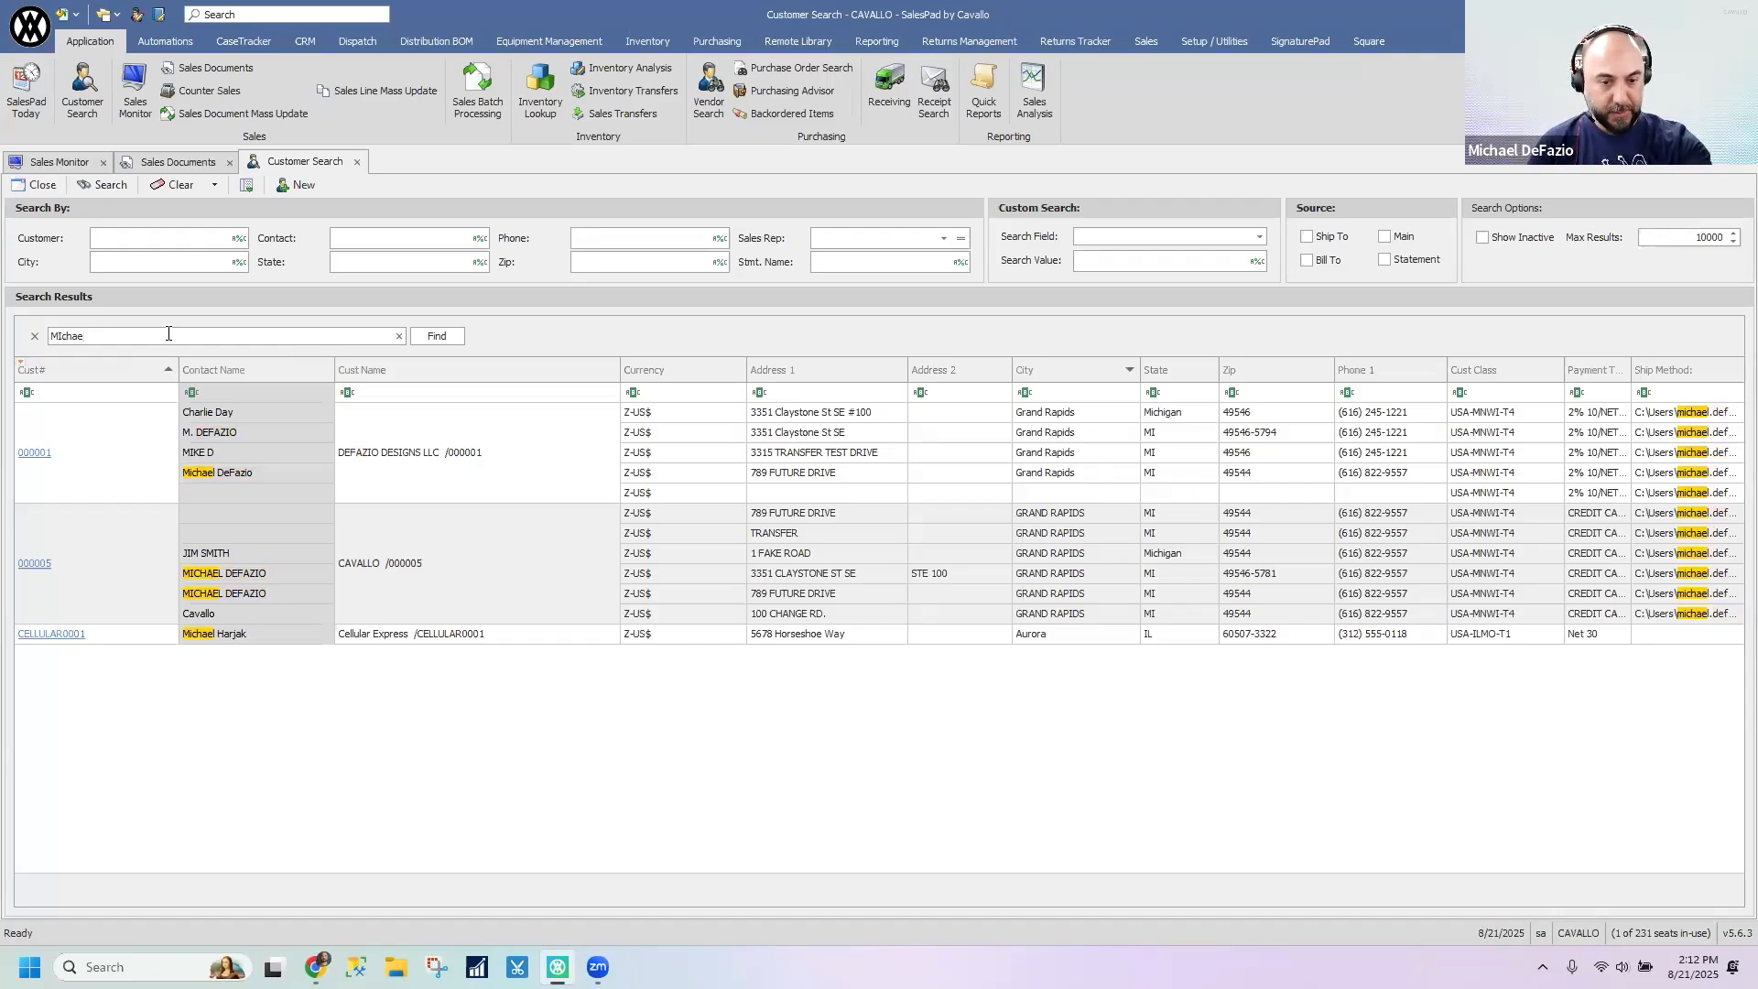
- Clear the search text and close the find panel in the customer search results
{"action": "key", "text": "BackSpace"}
{"action": "key", "text": "BackSpace"}
{"action": "key", "text": "BackSpace"}
{"action": "key", "text": "BackSpace"}
{"action": "key", "text": "BackSpace"}
{"action": "key", "text": "BackSpace"}
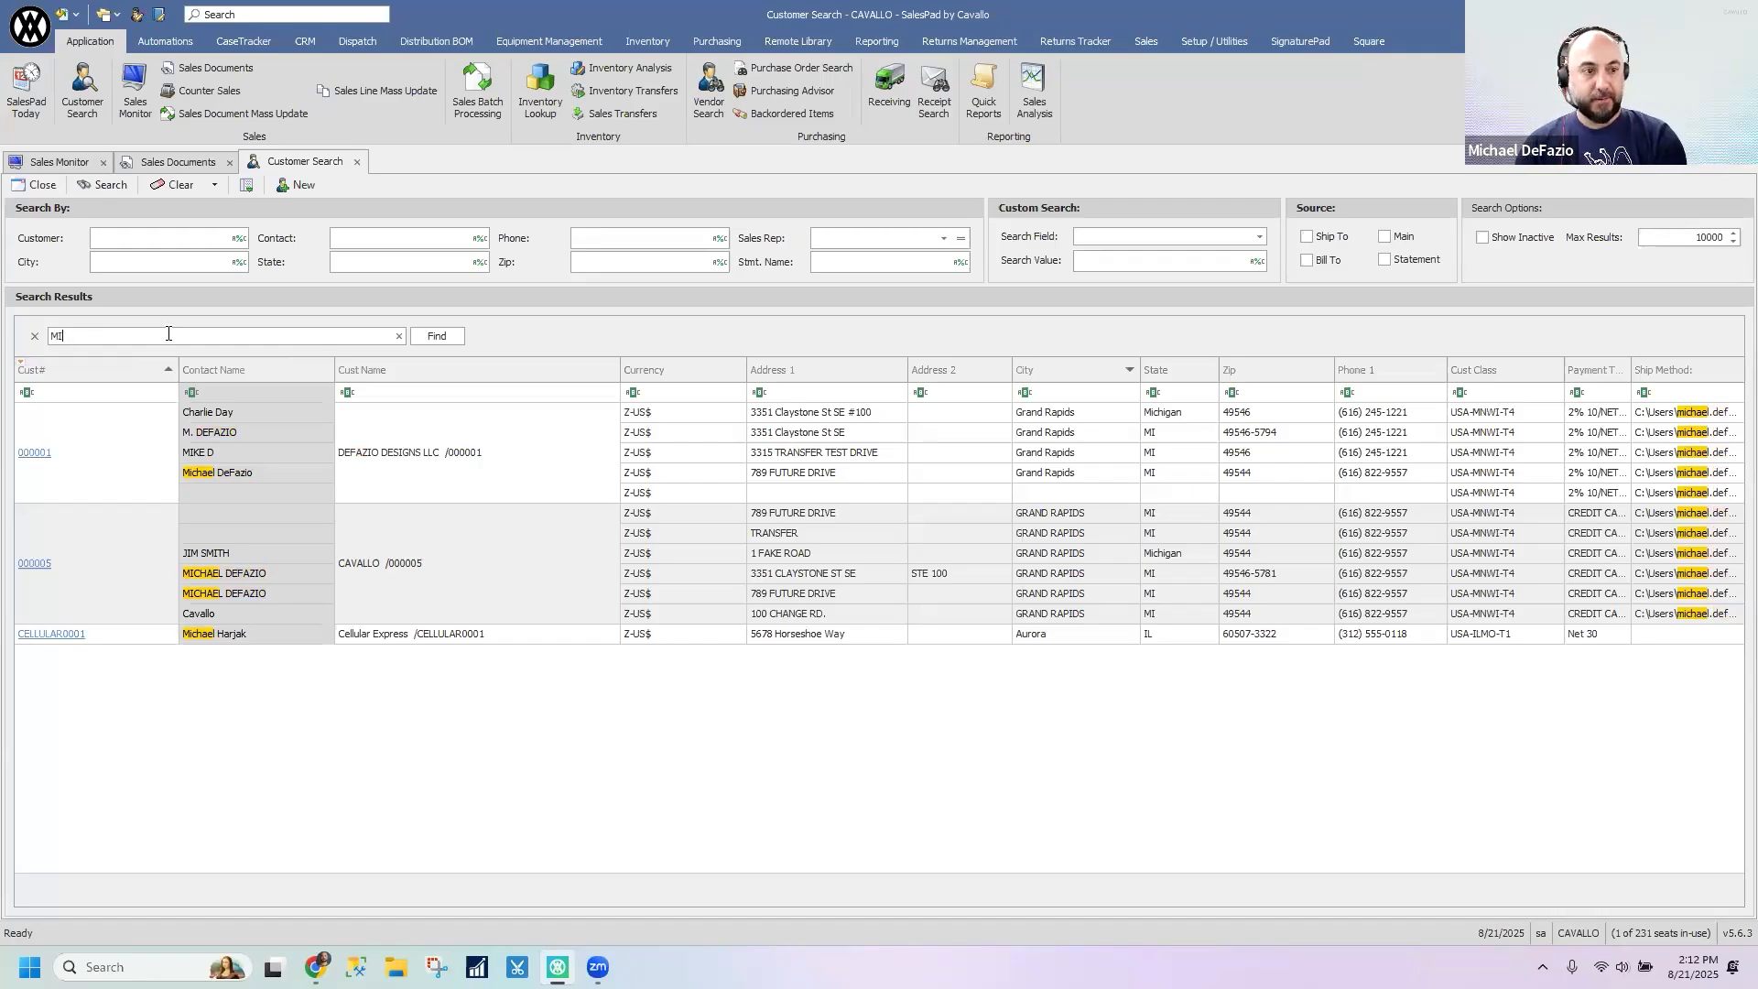
{"action": "left_click", "coordinate": [35, 337]}
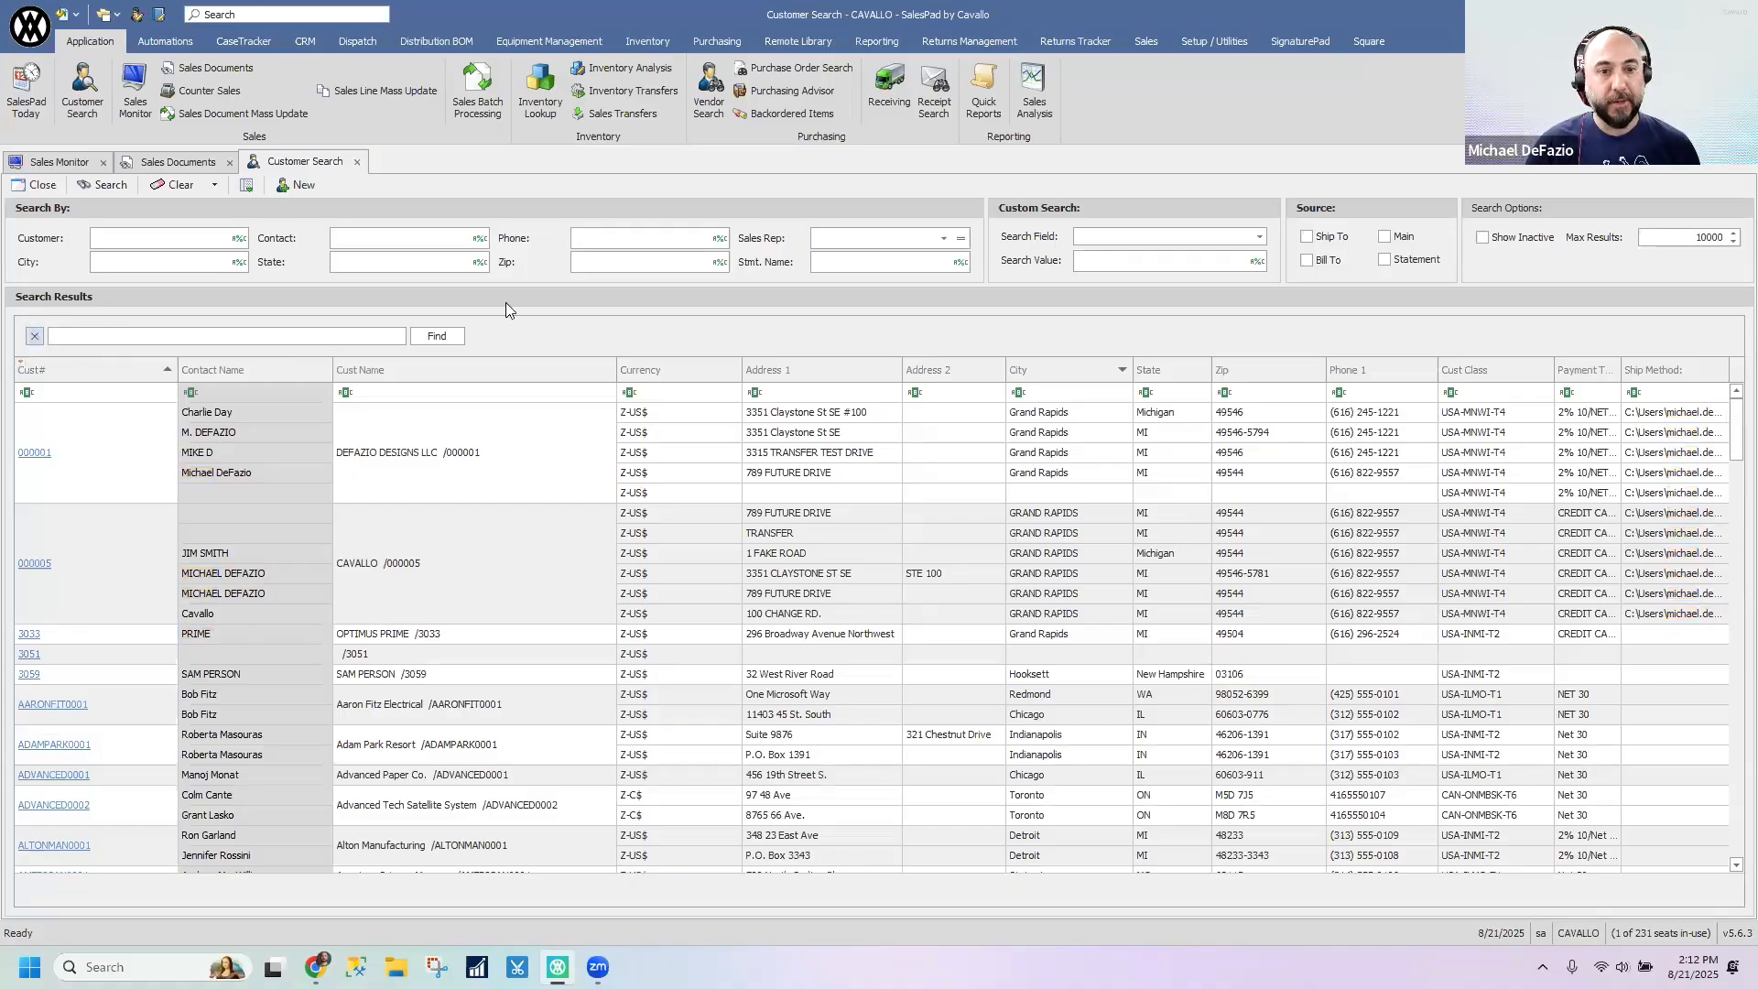
{"action": "right_click", "coordinate": [562, 331]}
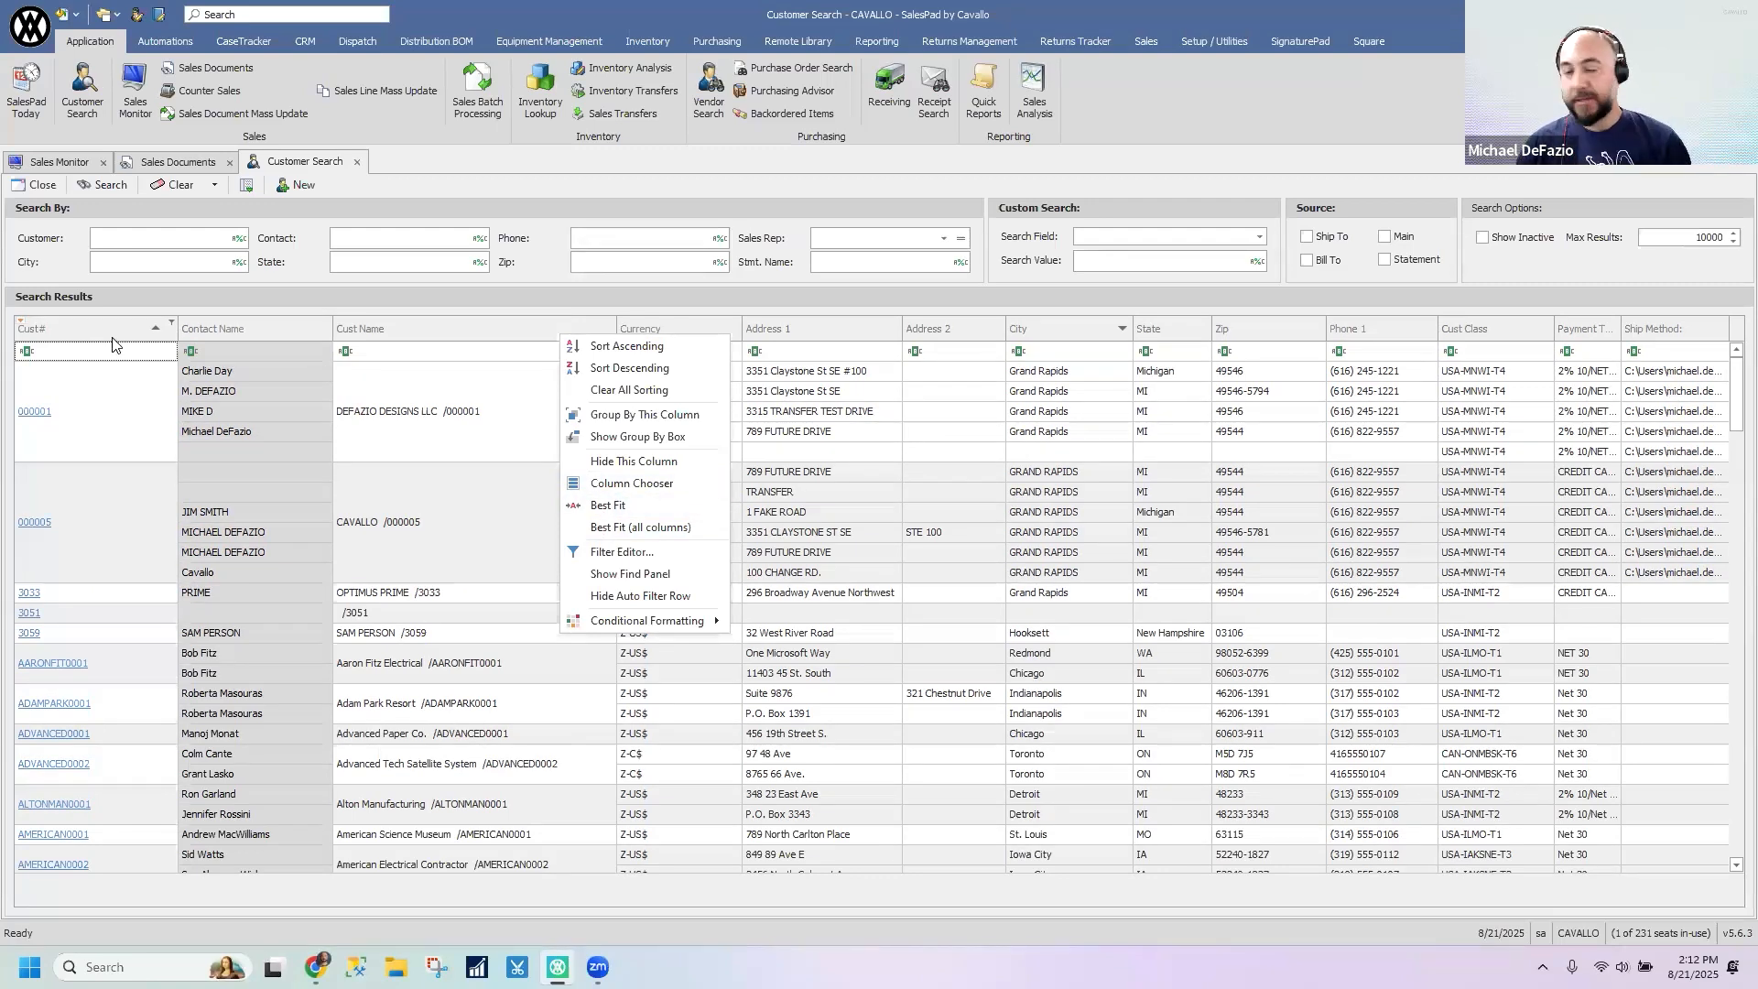
{"action": "left_click", "coordinate": [185, 243]}
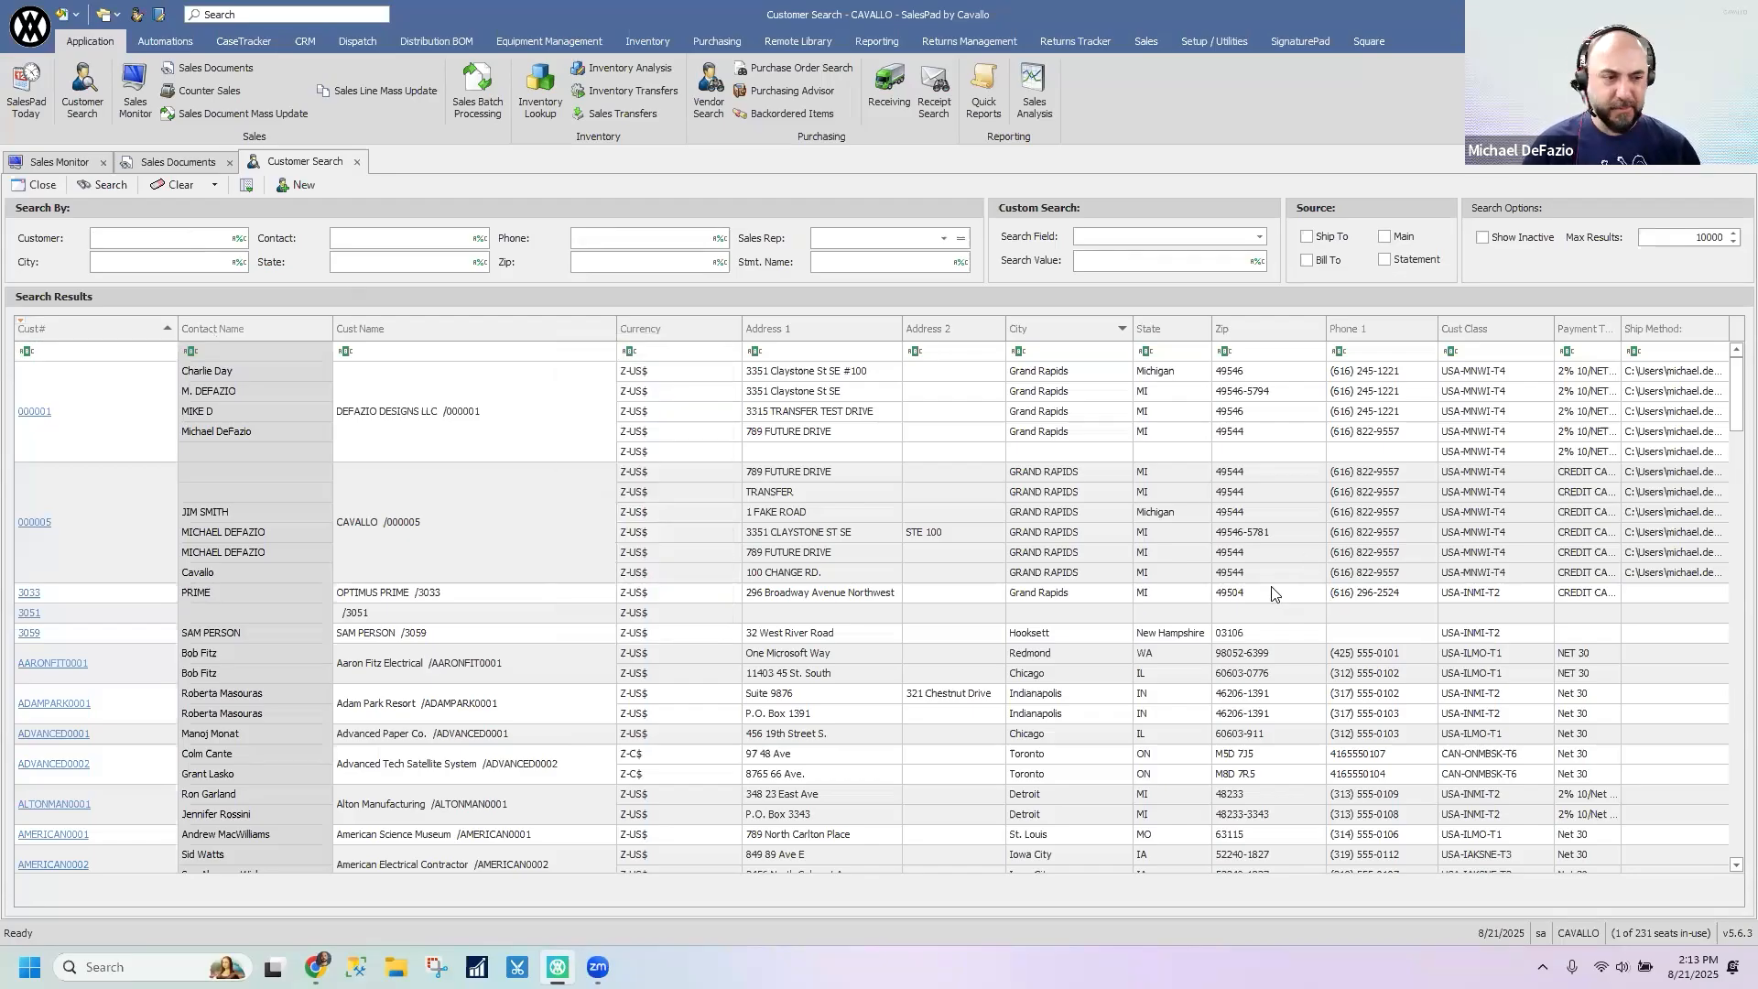
- Filter the customer search results to State containing MI and look through the matching customers
{"action": "left_click", "coordinate": [1174, 351]}
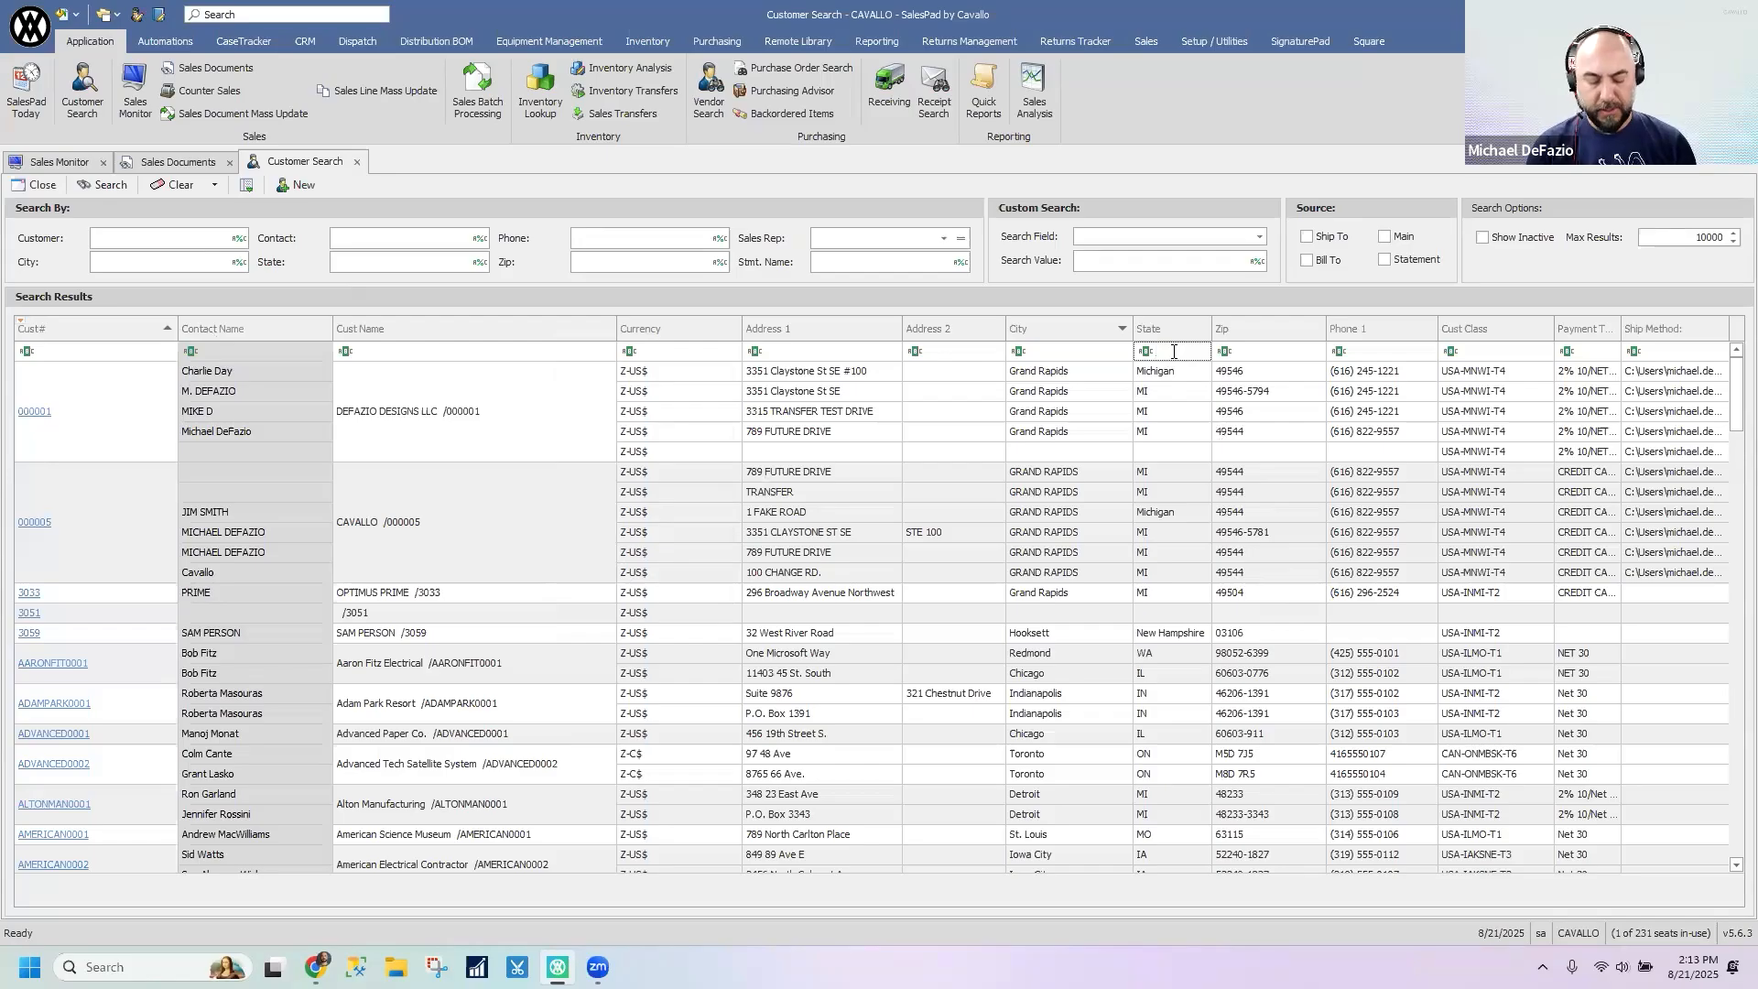
{"action": "type", "text": "MI"}
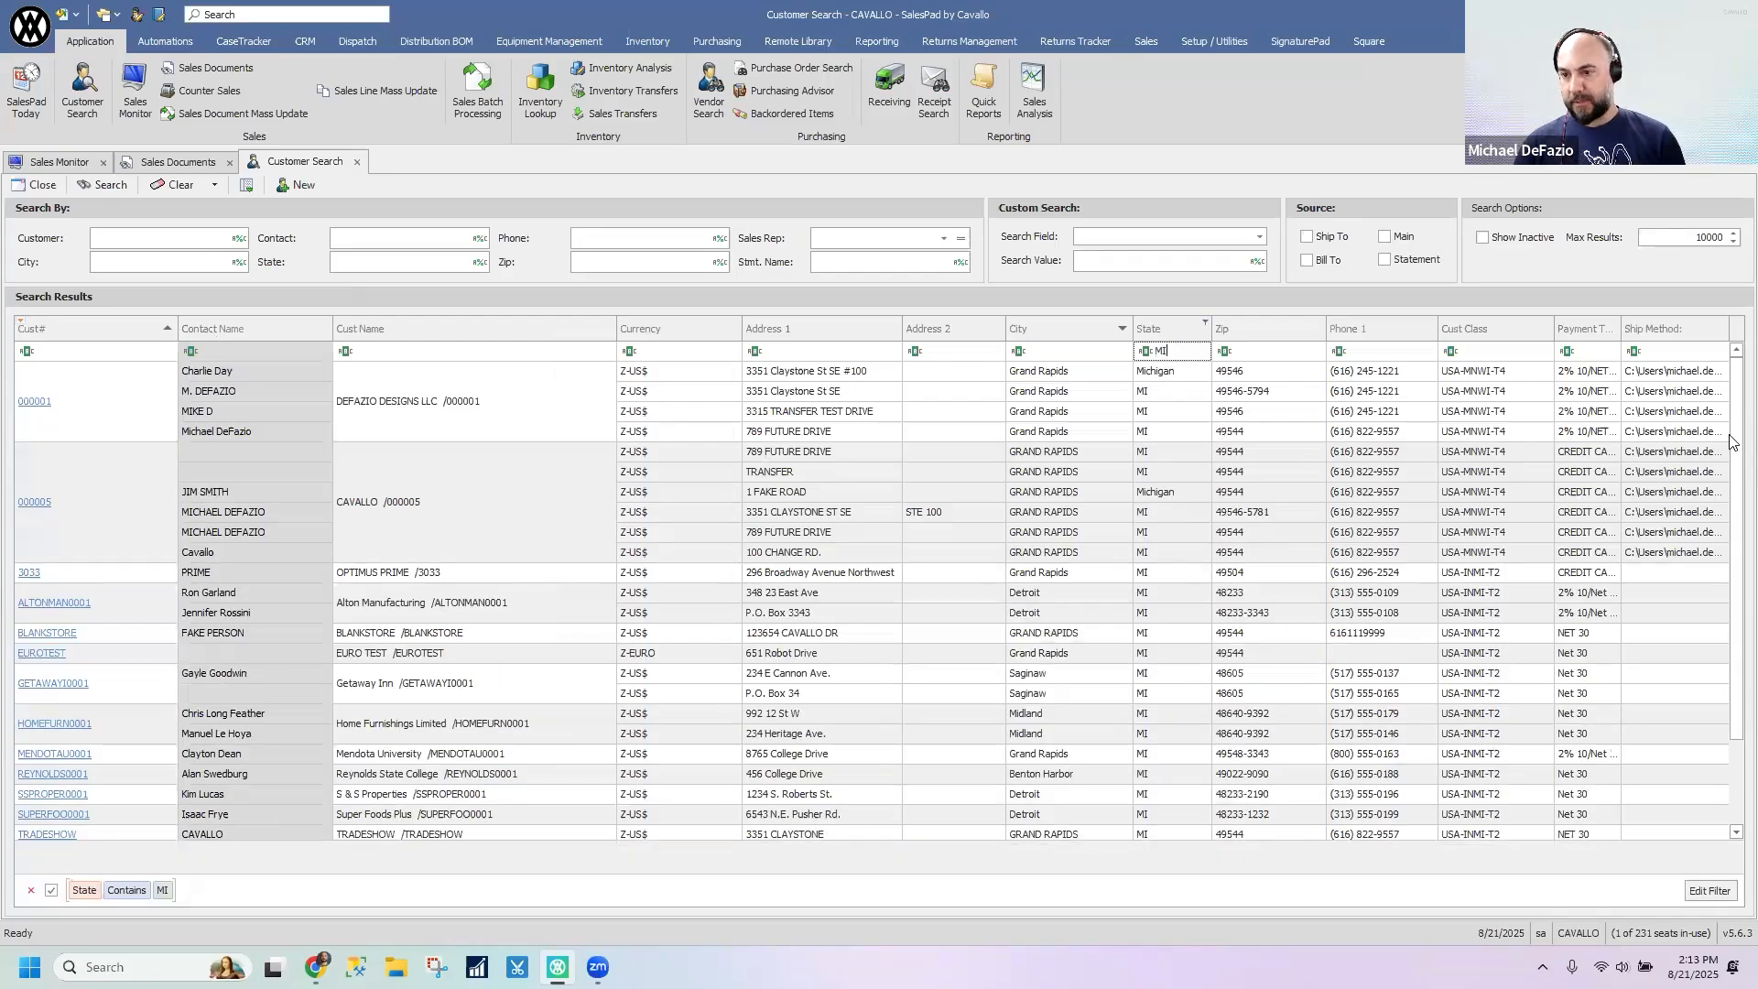
{"action": "scroll", "coordinate": [1730, 657], "scroll_direction": "down", "scroll_amount": 1}
{"action": "scroll", "coordinate": [1162, 362], "scroll_direction": "up", "scroll_amount": 2}
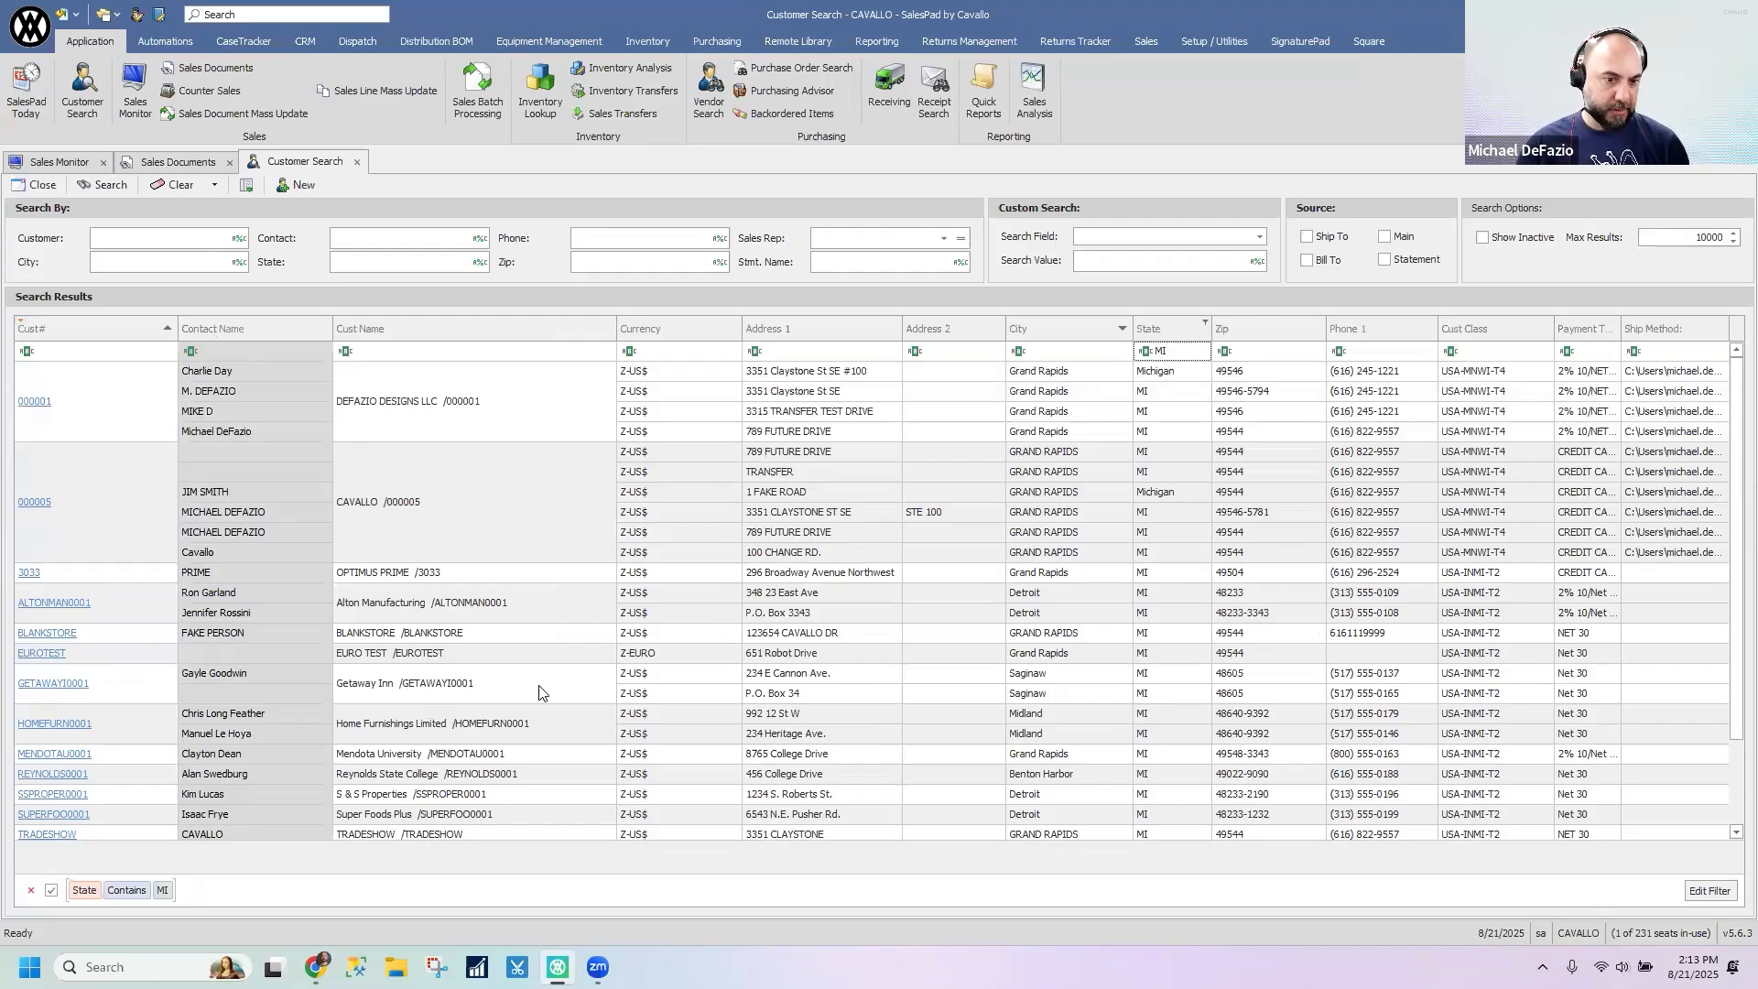
- Compare the grid layout options offered in the Customer Search and Sales Documents results
{"action": "right_click", "coordinate": [24, 329]}
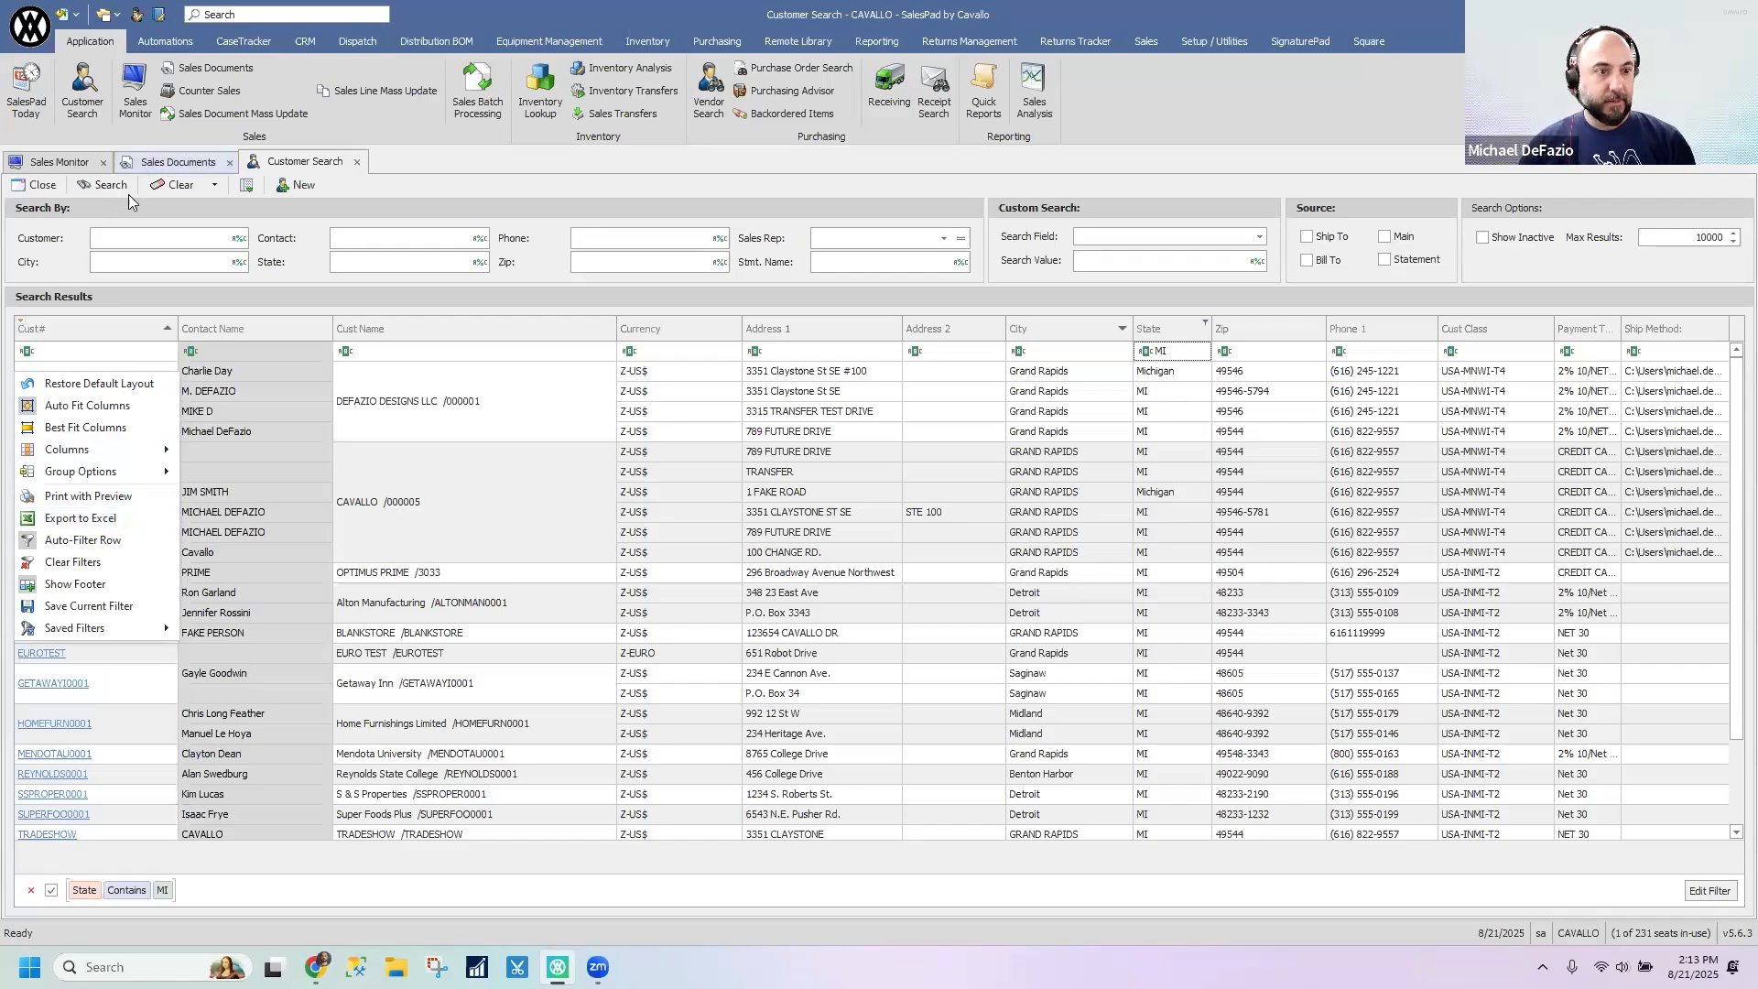
{"action": "left_click", "coordinate": [172, 163]}
{"action": "left_click", "coordinate": [19, 335]}
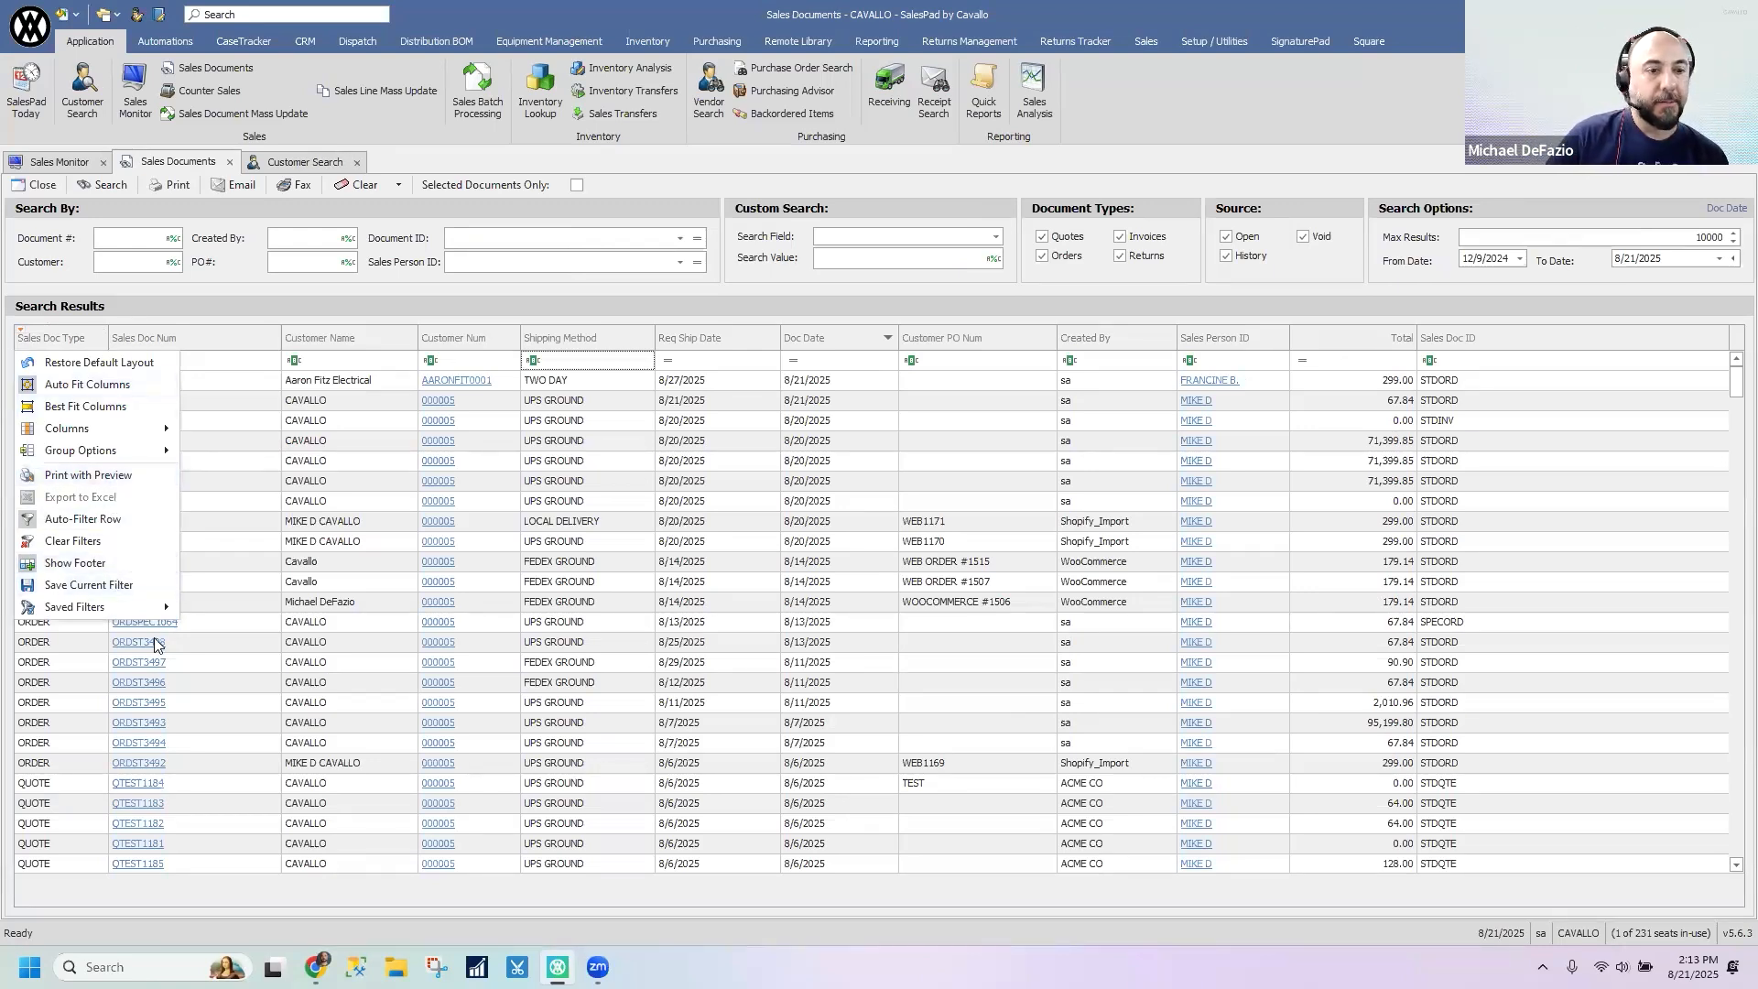
{"action": "left_click", "coordinate": [263, 163]}
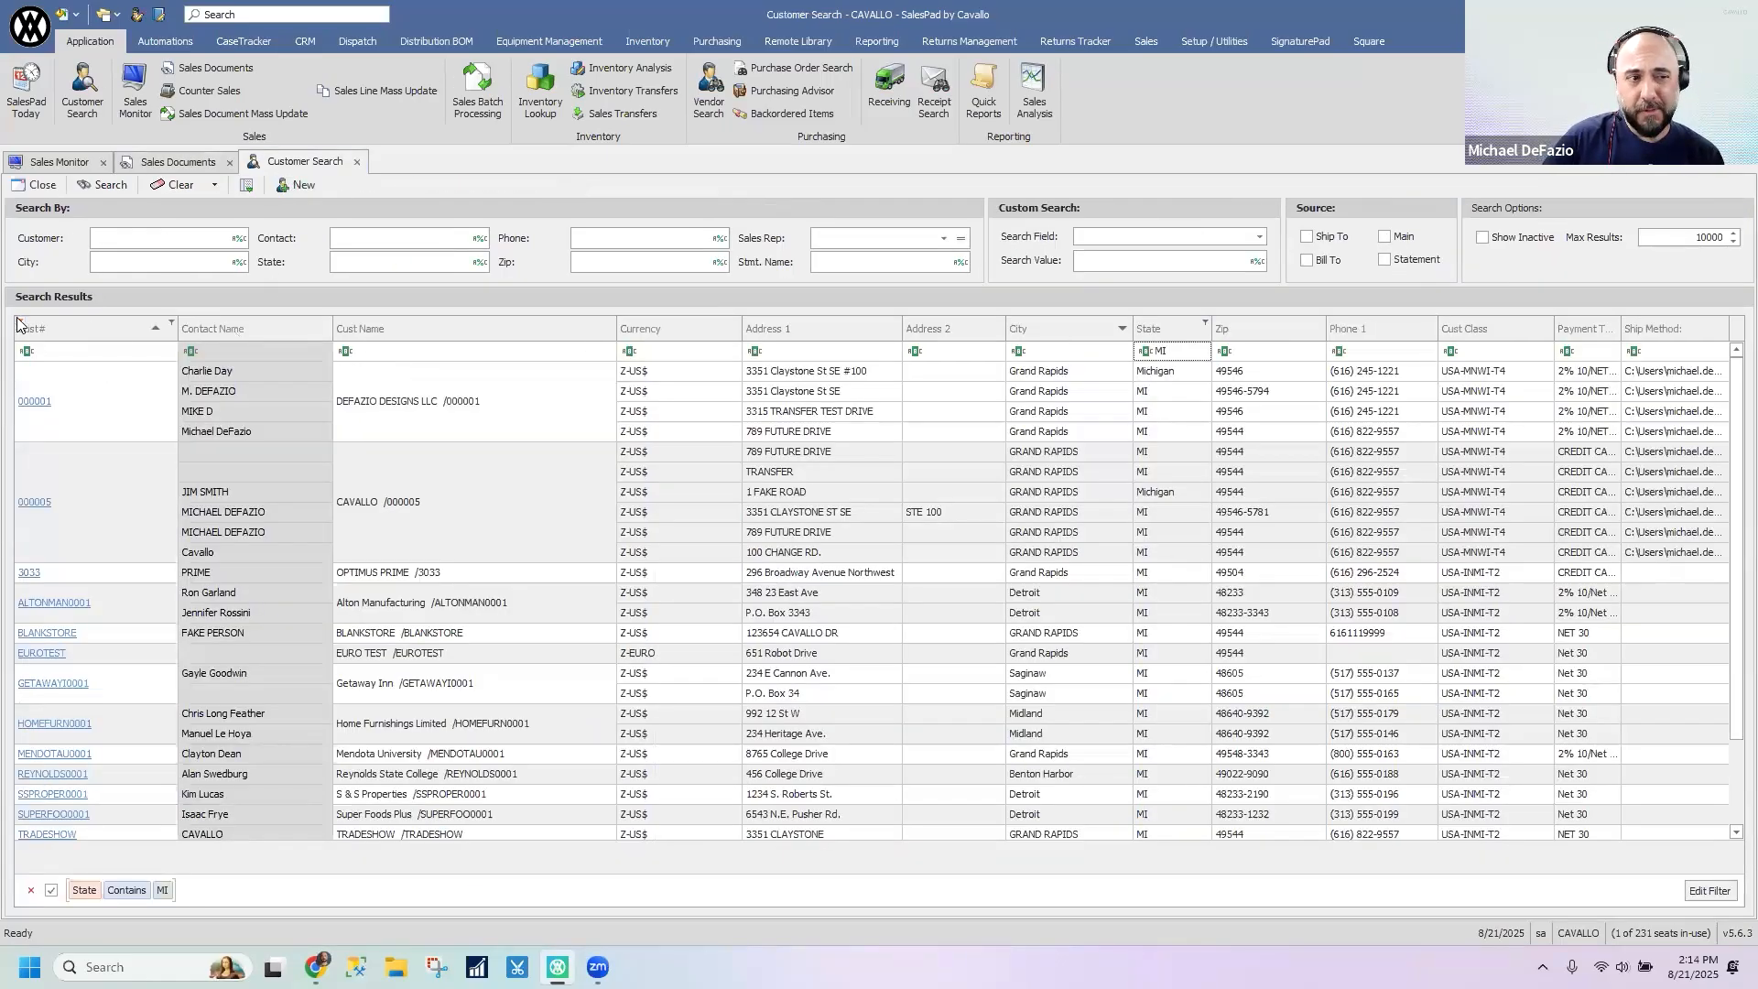
{"action": "right_click", "coordinate": [66, 333]}
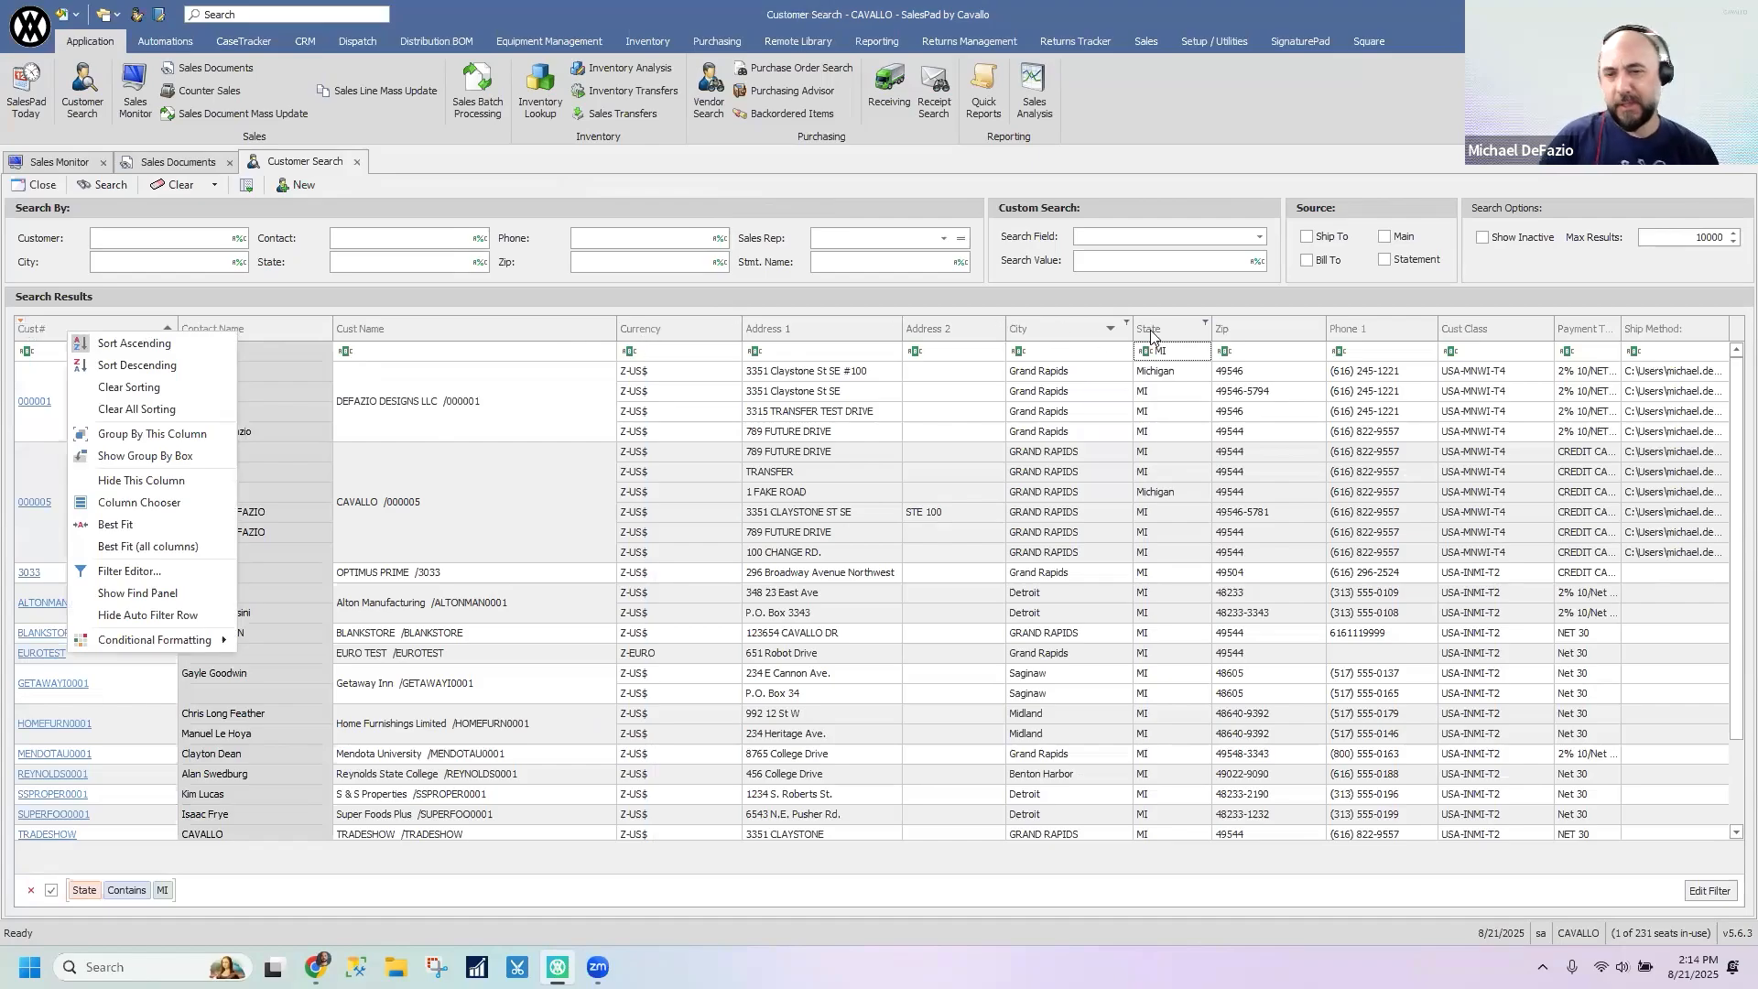
- Clear the State filter and sort the customer search results by City in ascending order
{"action": "left_click", "coordinate": [1172, 355]}
{"action": "key", "text": "BackSpace"}
{"action": "key", "text": "BackSpace"}
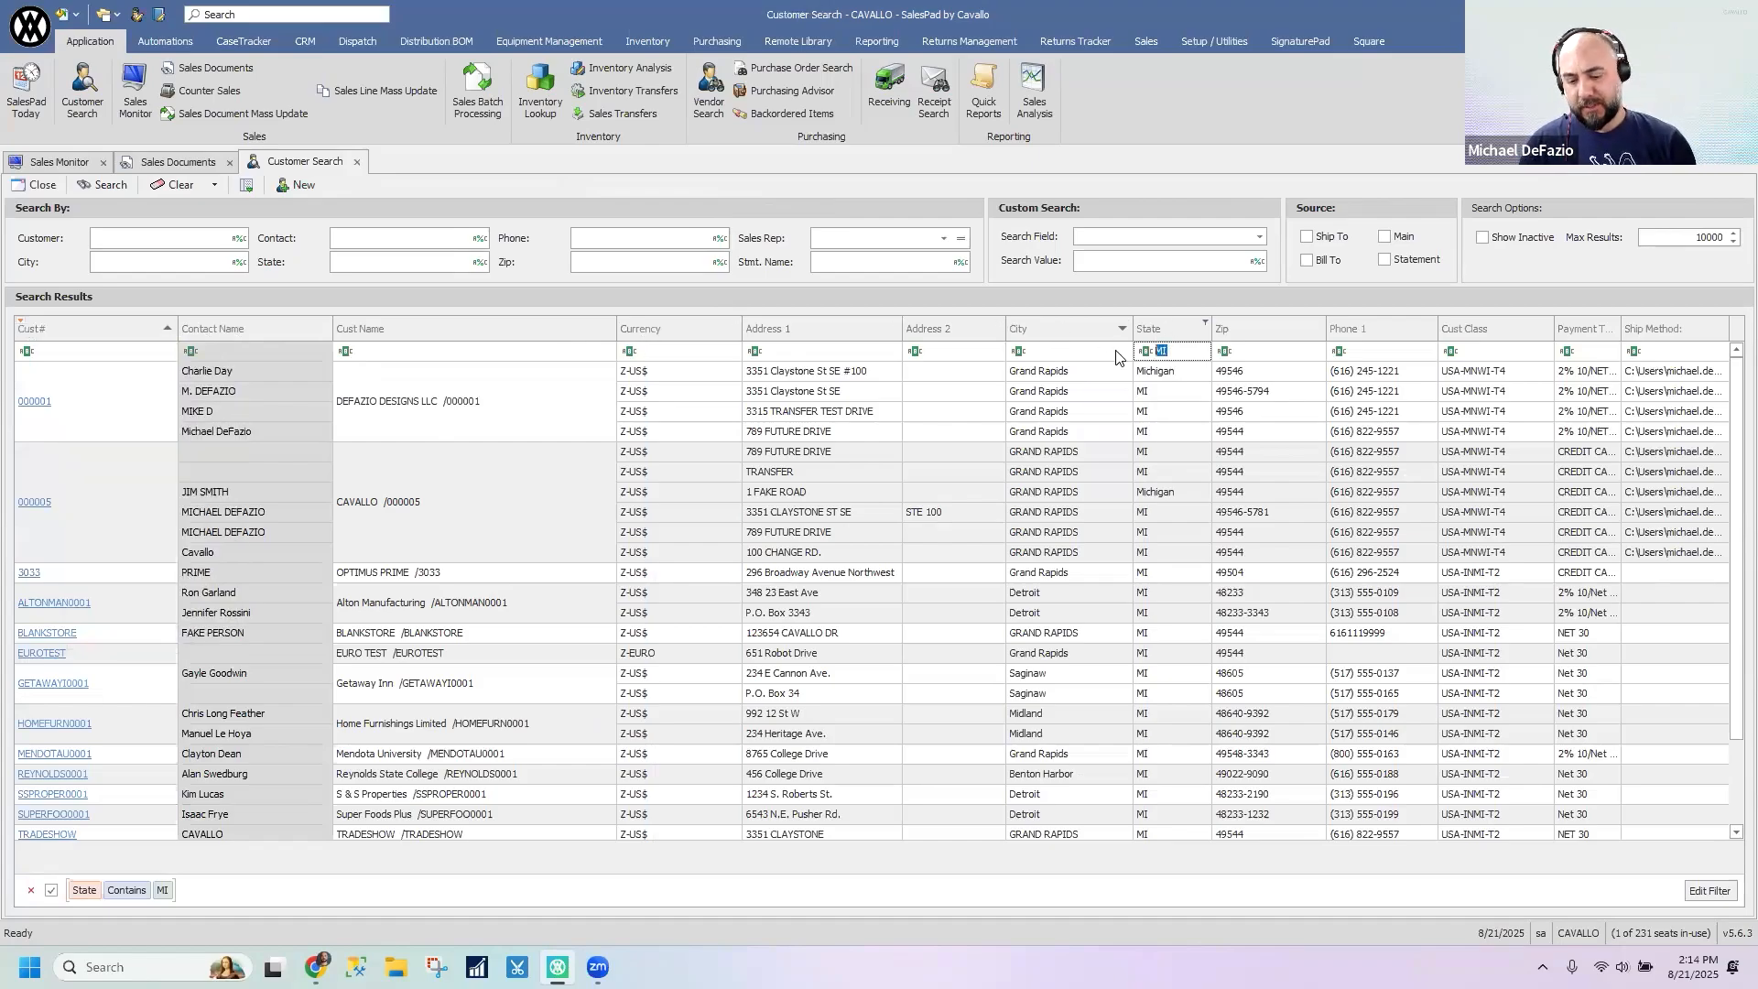
{"action": "left_click", "coordinate": [1122, 330]}
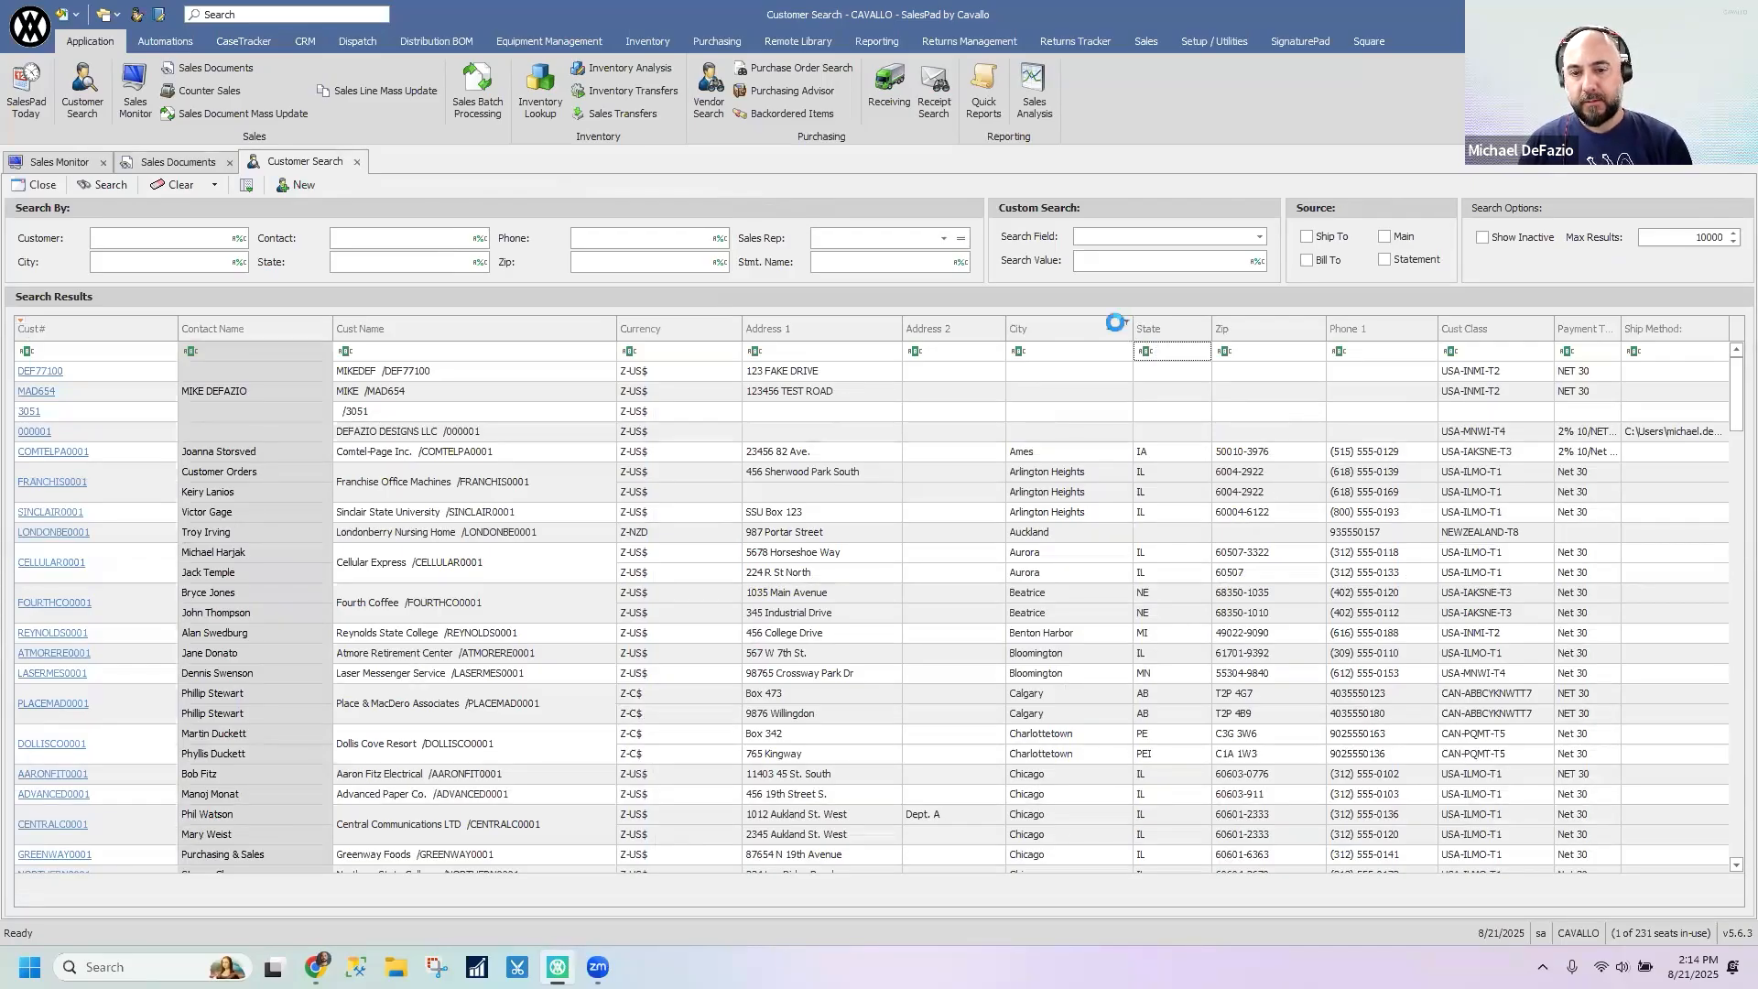
{"action": "left_click", "coordinate": [1126, 324]}
{"action": "left_click", "coordinate": [1099, 329]}
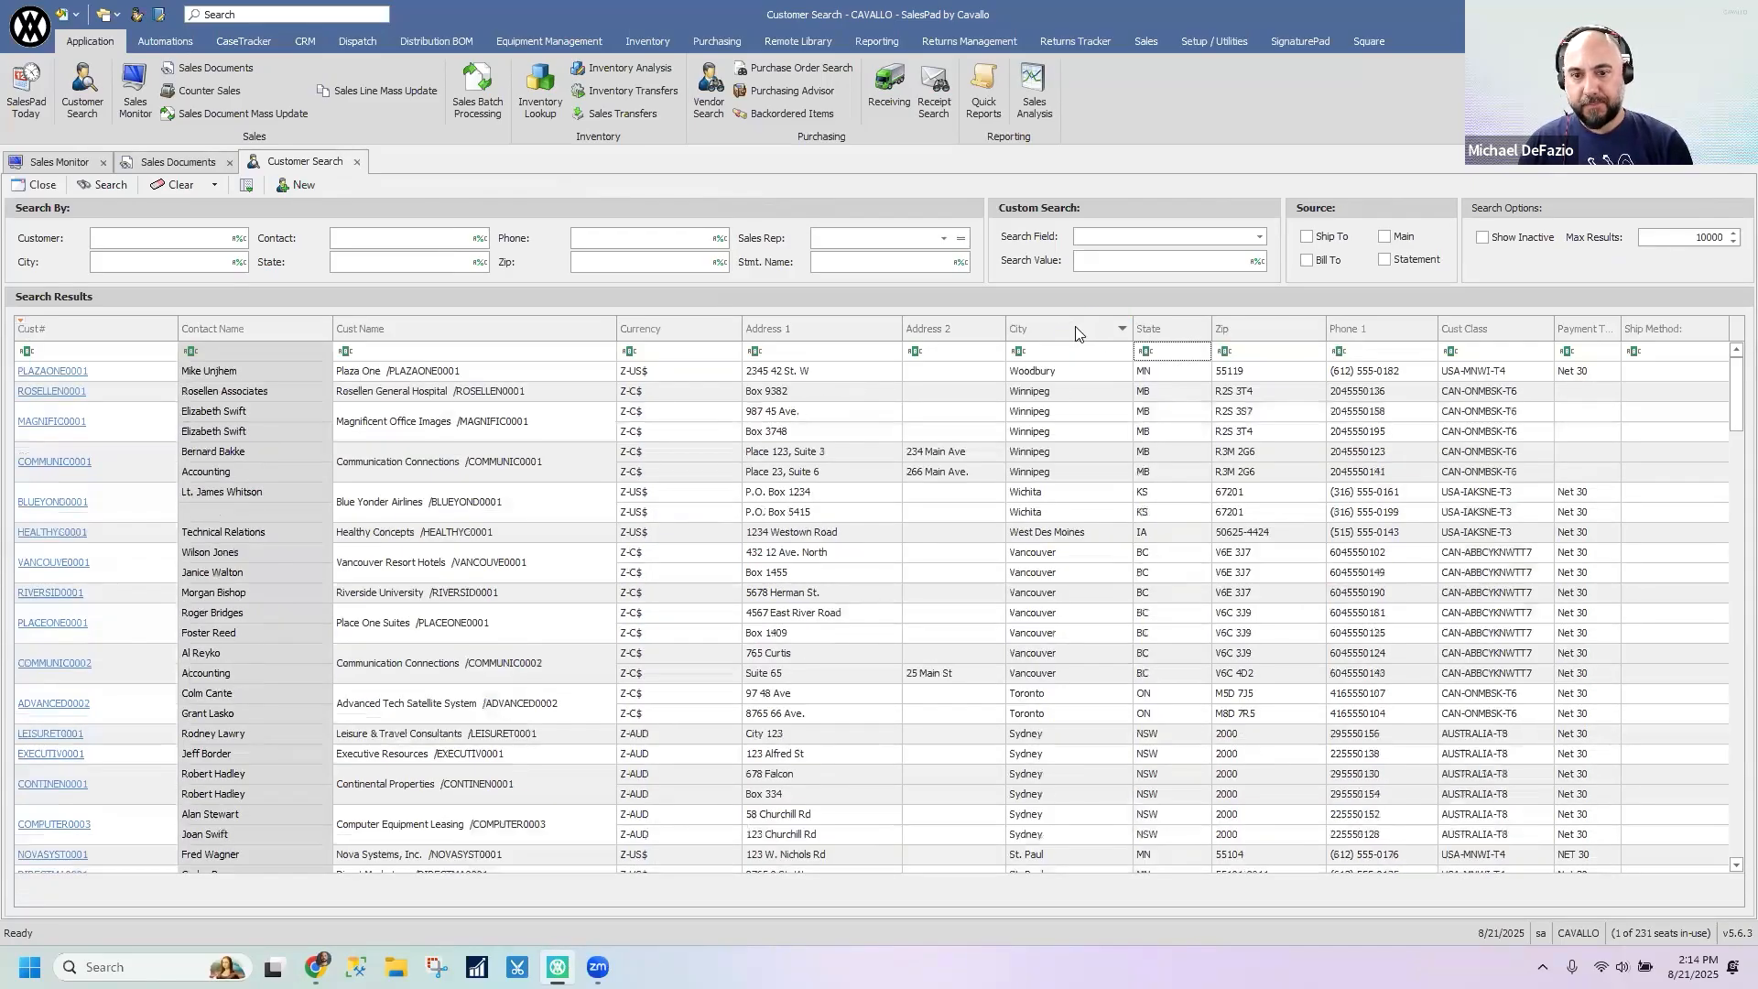
{"action": "left_click", "coordinate": [1078, 331]}
- Show the group by box above the customer search results and group them by State
{"action": "right_click", "coordinate": [1076, 331]}
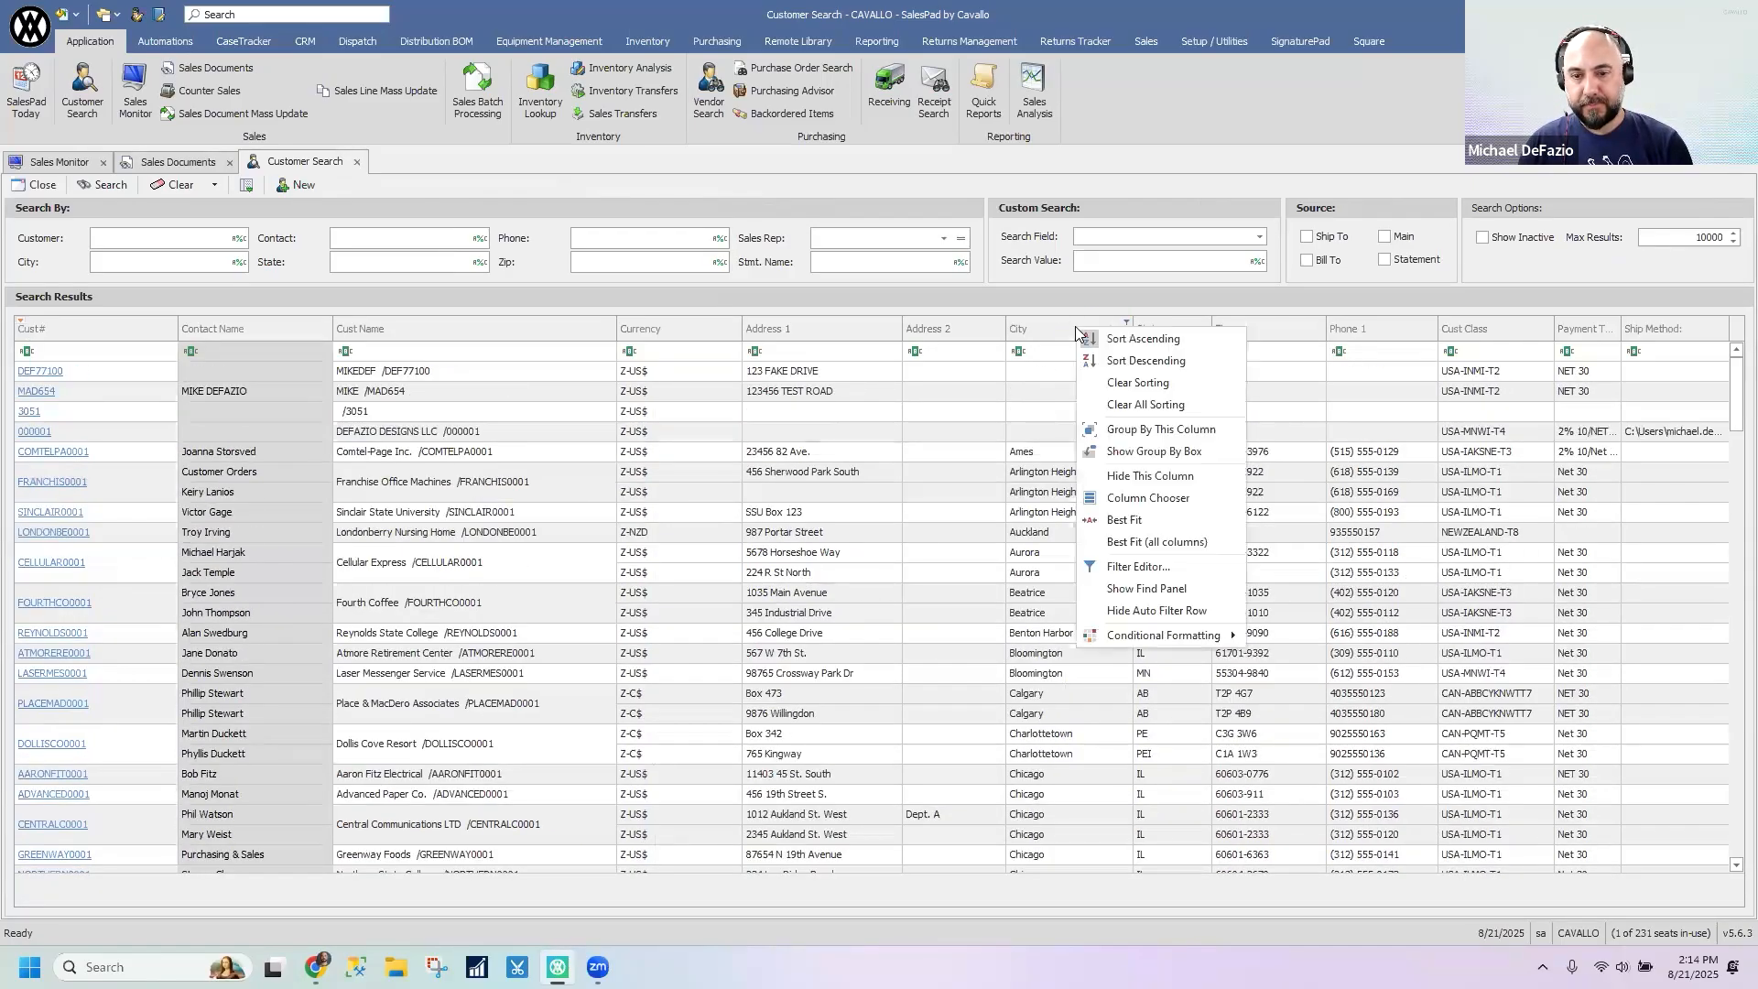
{"action": "left_click", "coordinate": [1152, 451]}
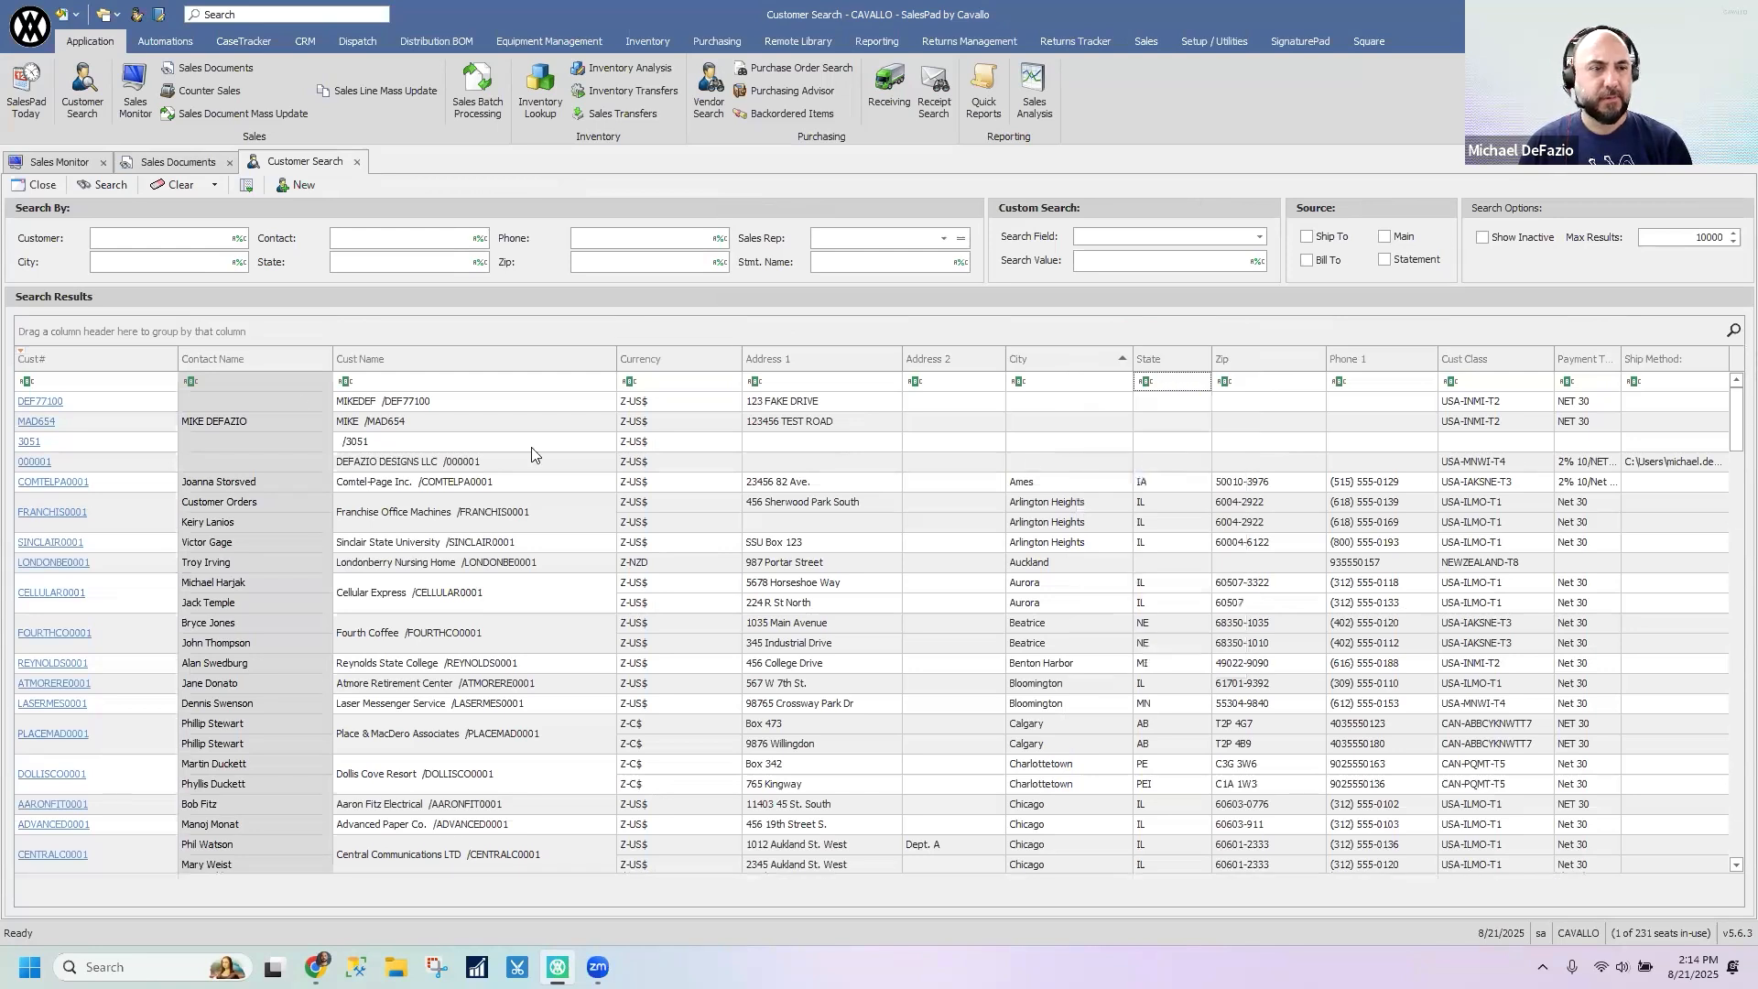
{"action": "left_click_drag", "start_coordinate": [1156, 364], "coordinate": [953, 328]}
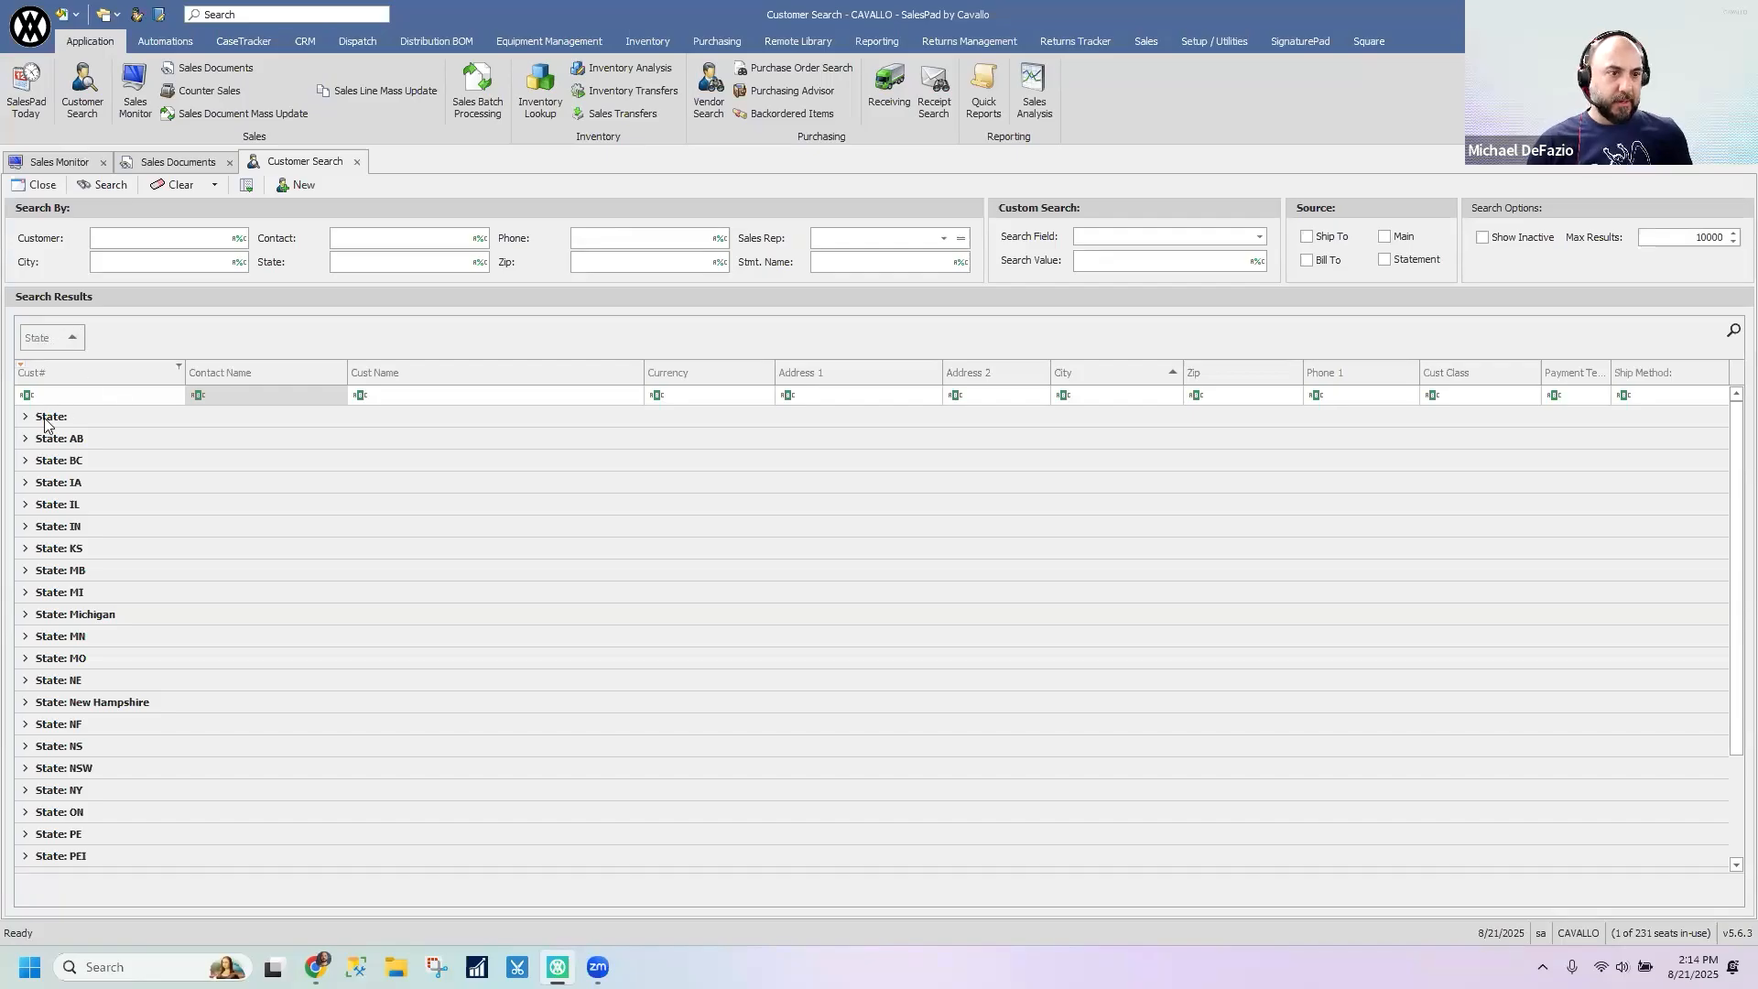
- Expand the Michigan and MN state groups to view their customers
{"action": "left_click", "coordinate": [24, 616]}
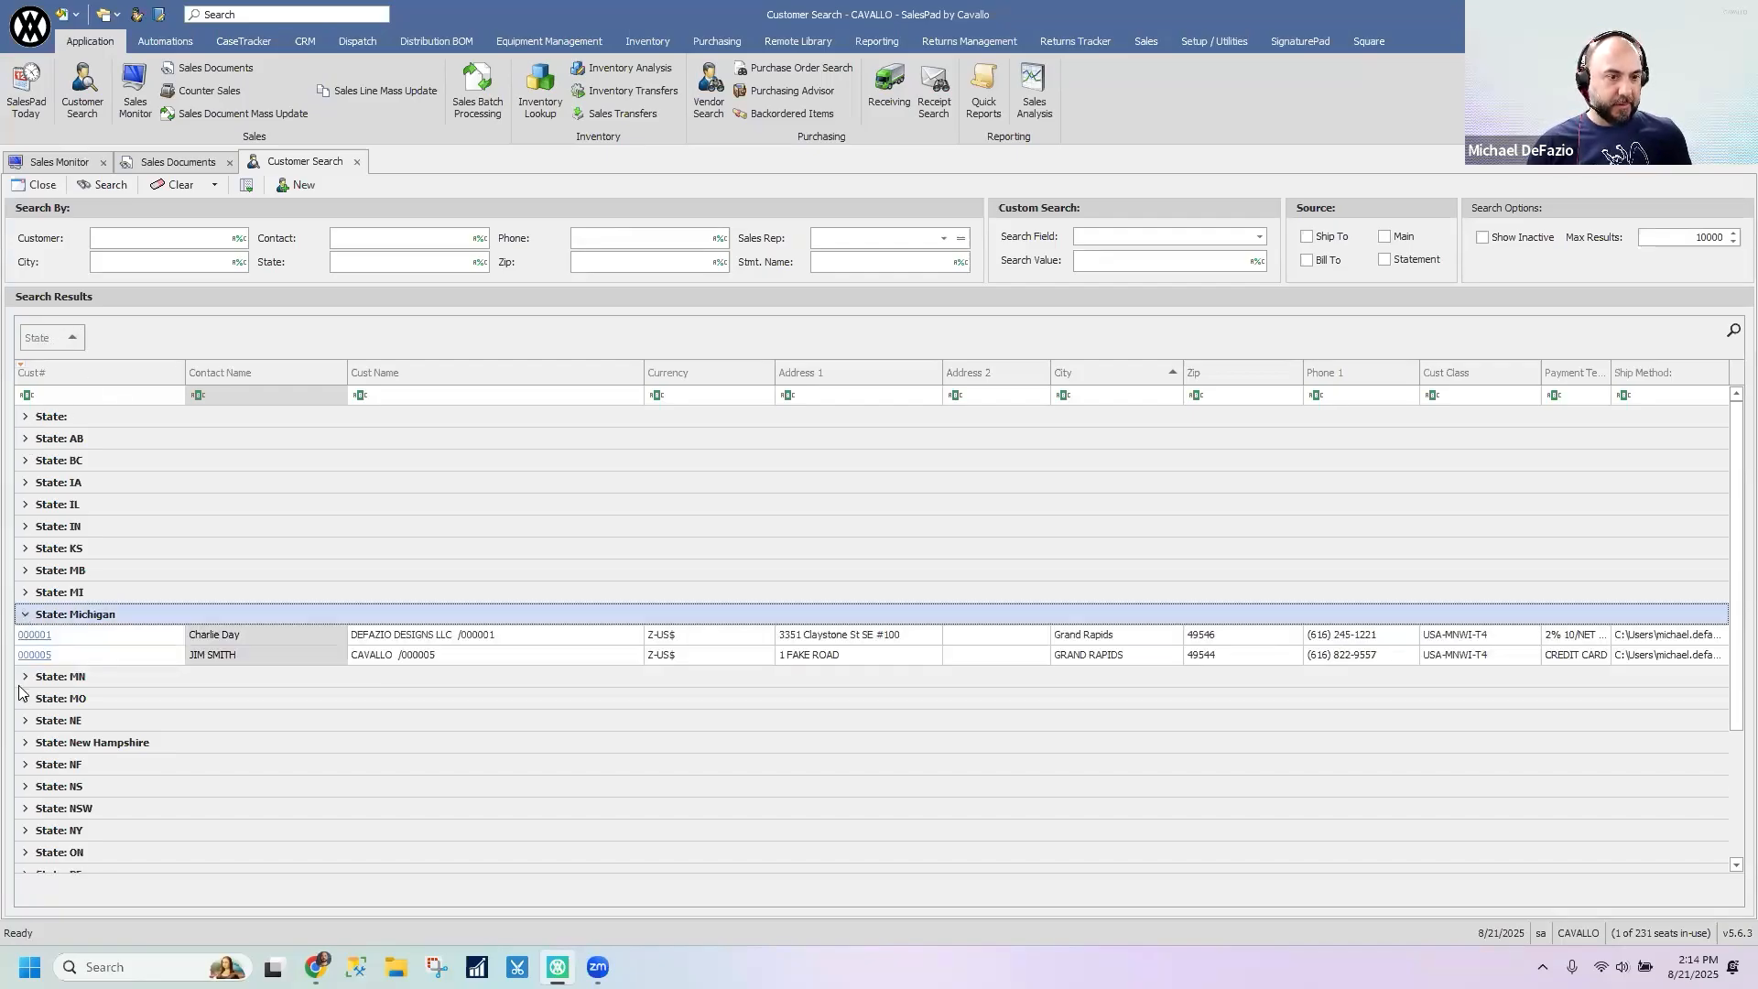
{"action": "left_click", "coordinate": [23, 682]}
{"action": "left_click", "coordinate": [24, 678]}
{"action": "scroll", "coordinate": [436, 776], "scroll_direction": "down", "scroll_amount": 1}
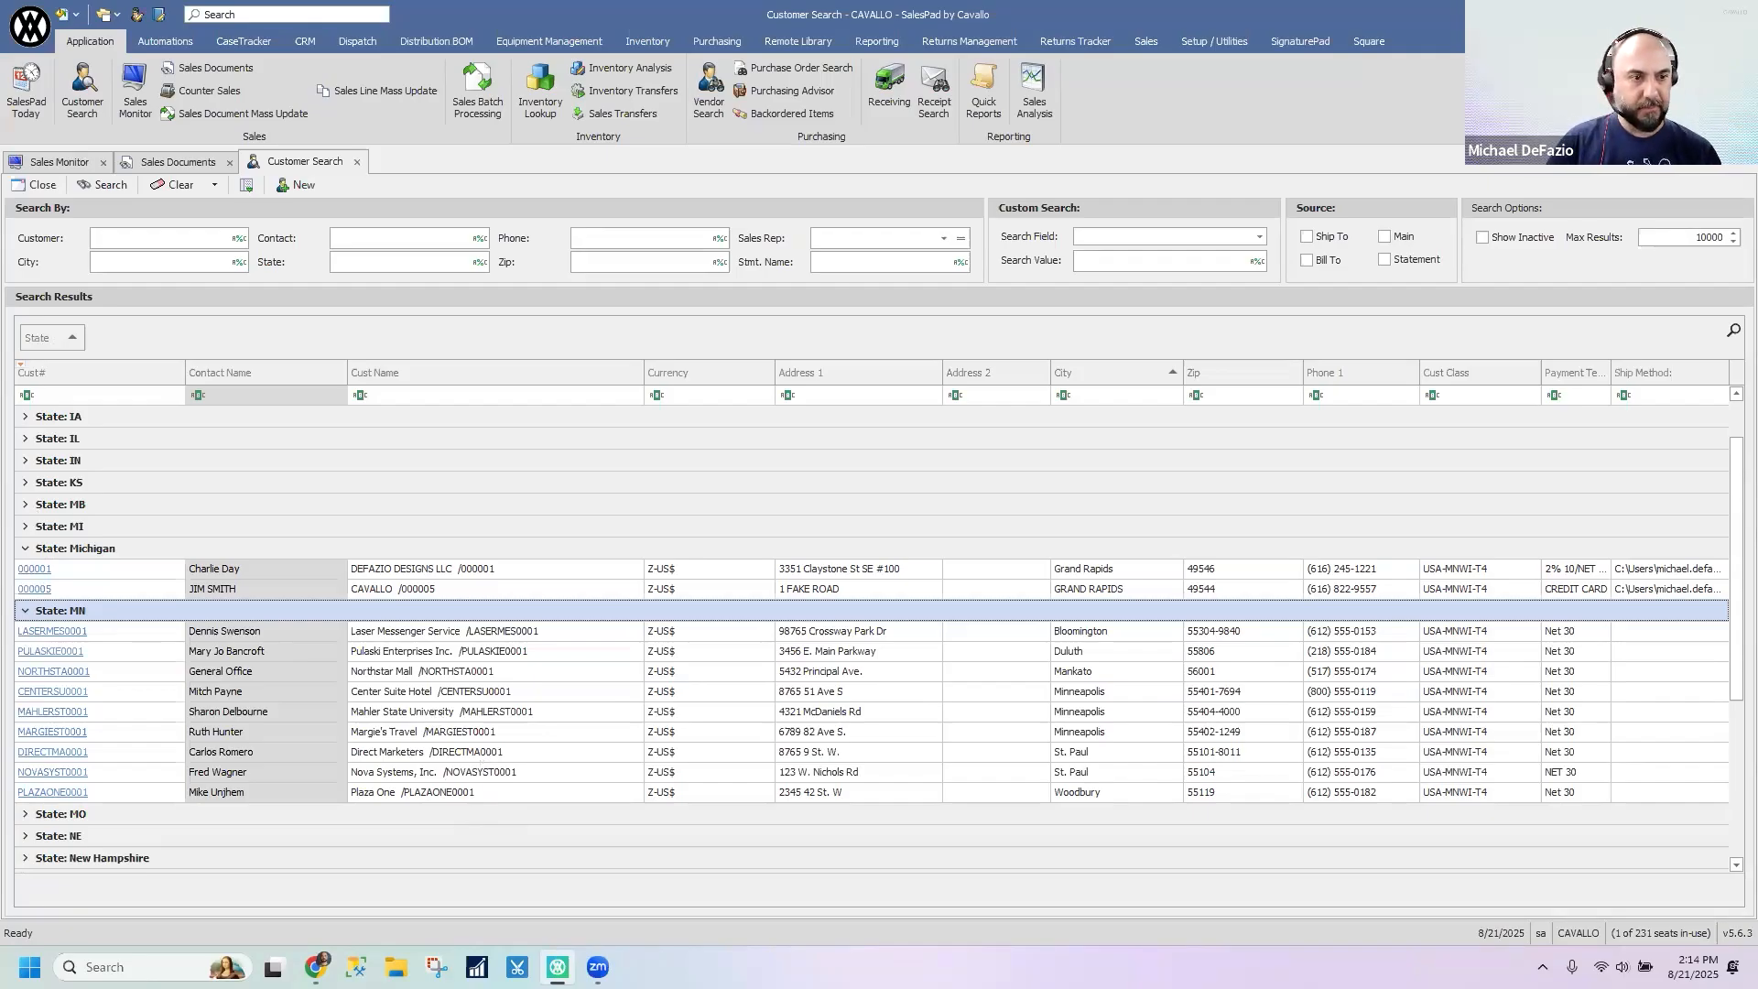
- Expand all the State groups at once and look through the grouped customers
{"action": "left_click", "coordinate": [19, 367]}
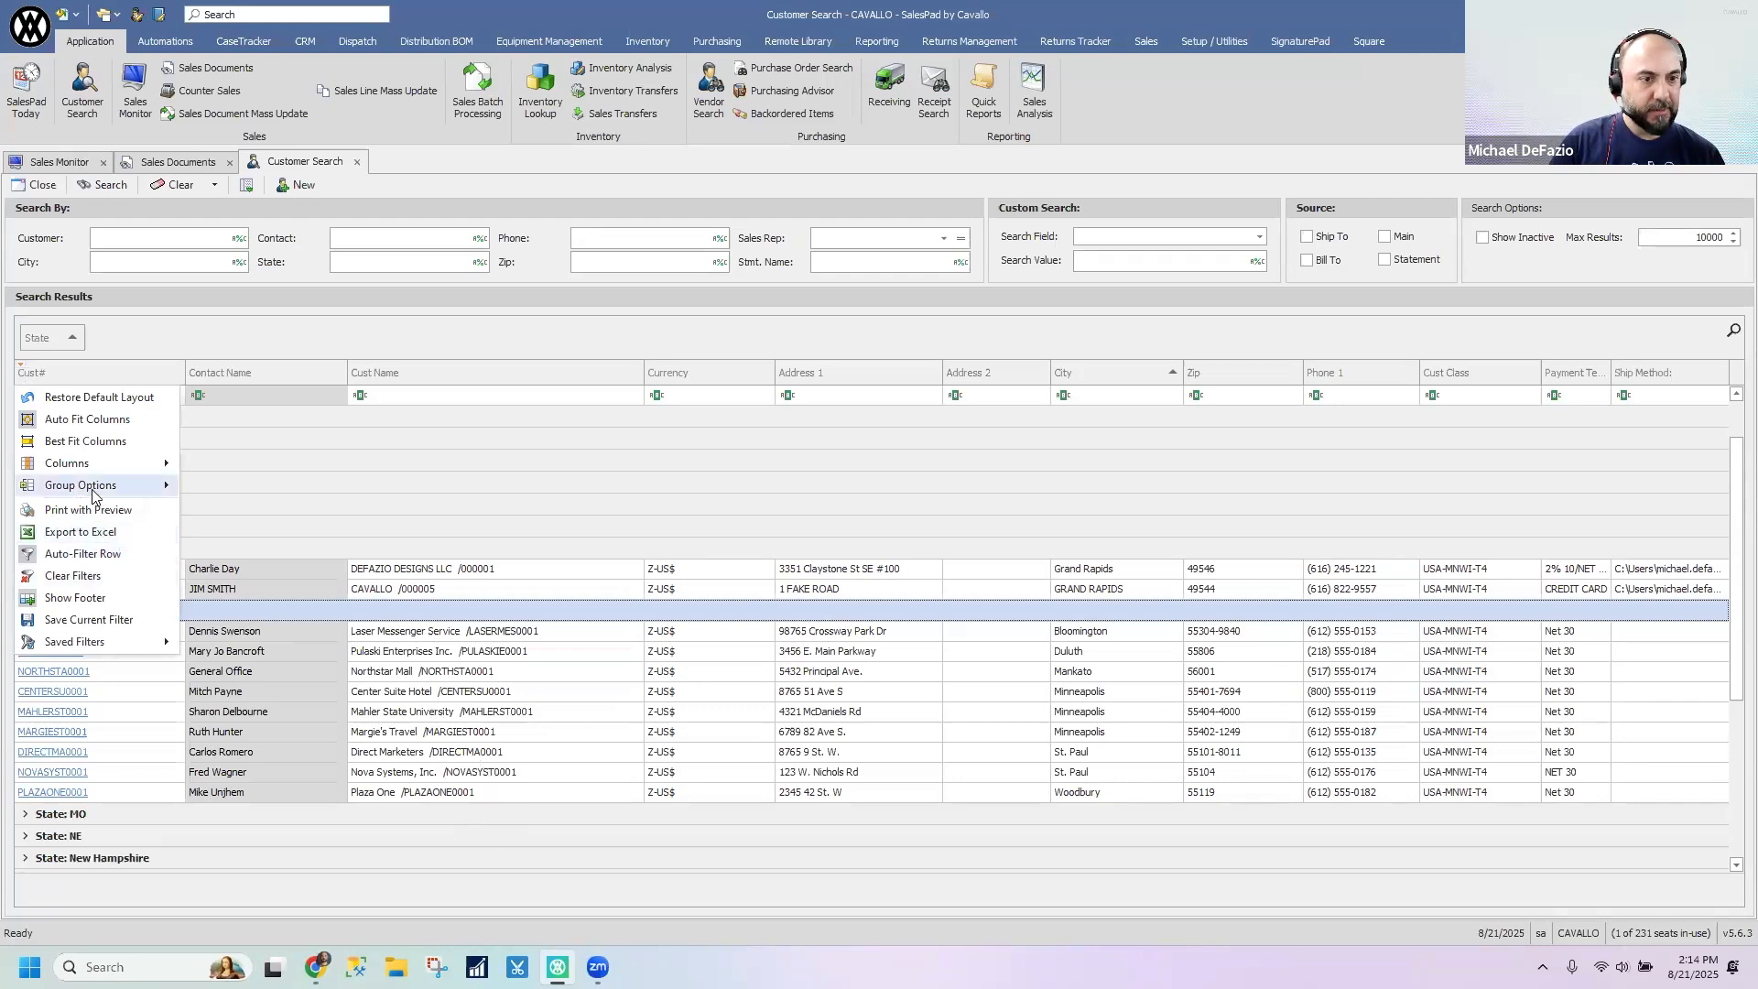
{"action": "mouse_move", "coordinate": [92, 495]}
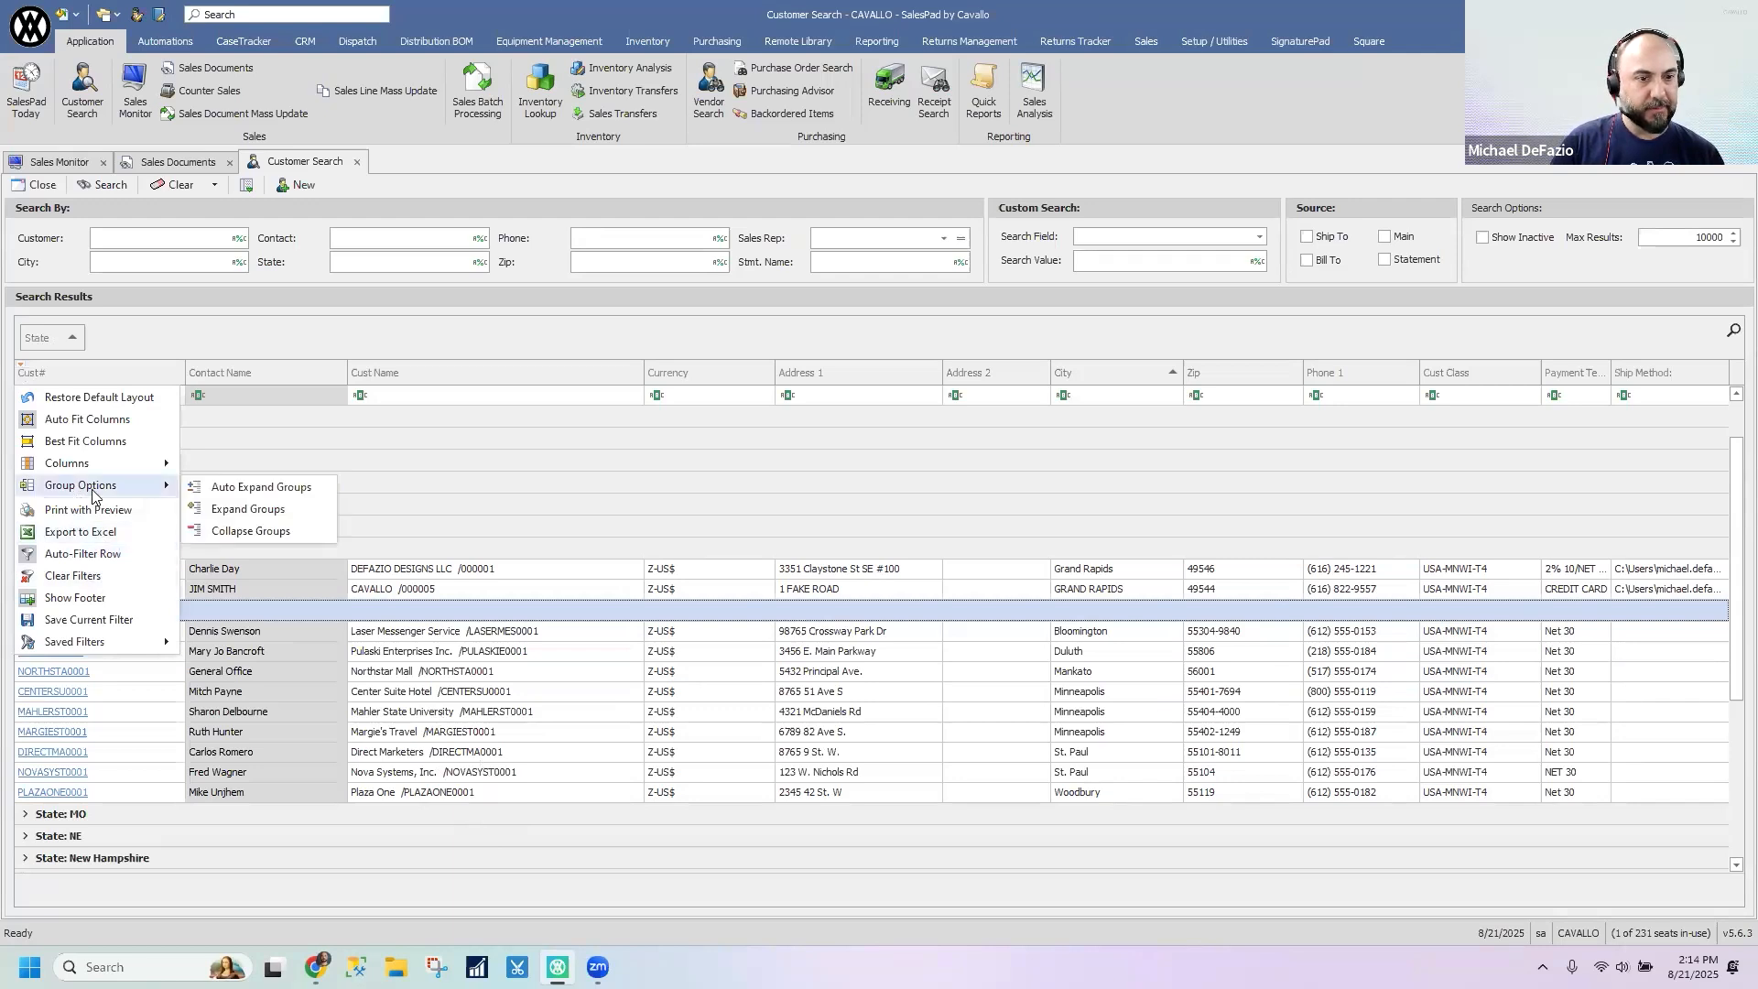
{"action": "left_click", "coordinate": [241, 517]}
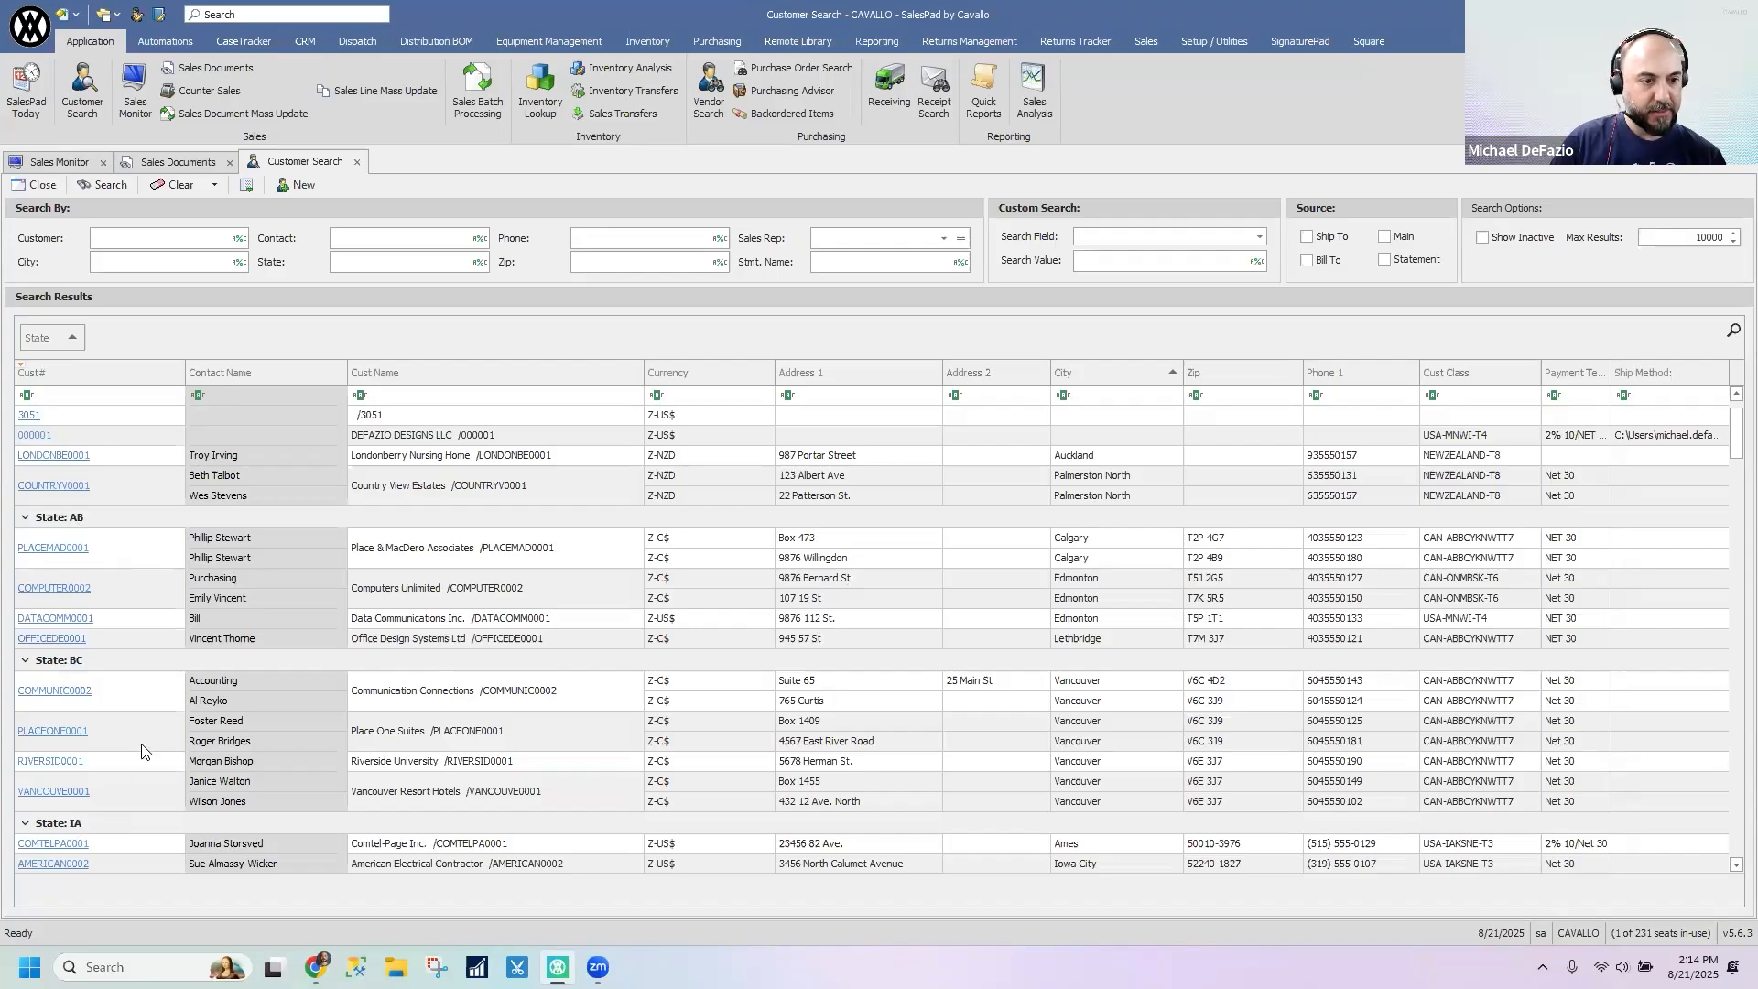
{"action": "scroll", "coordinate": [141, 751], "scroll_direction": "down", "scroll_amount": 5}
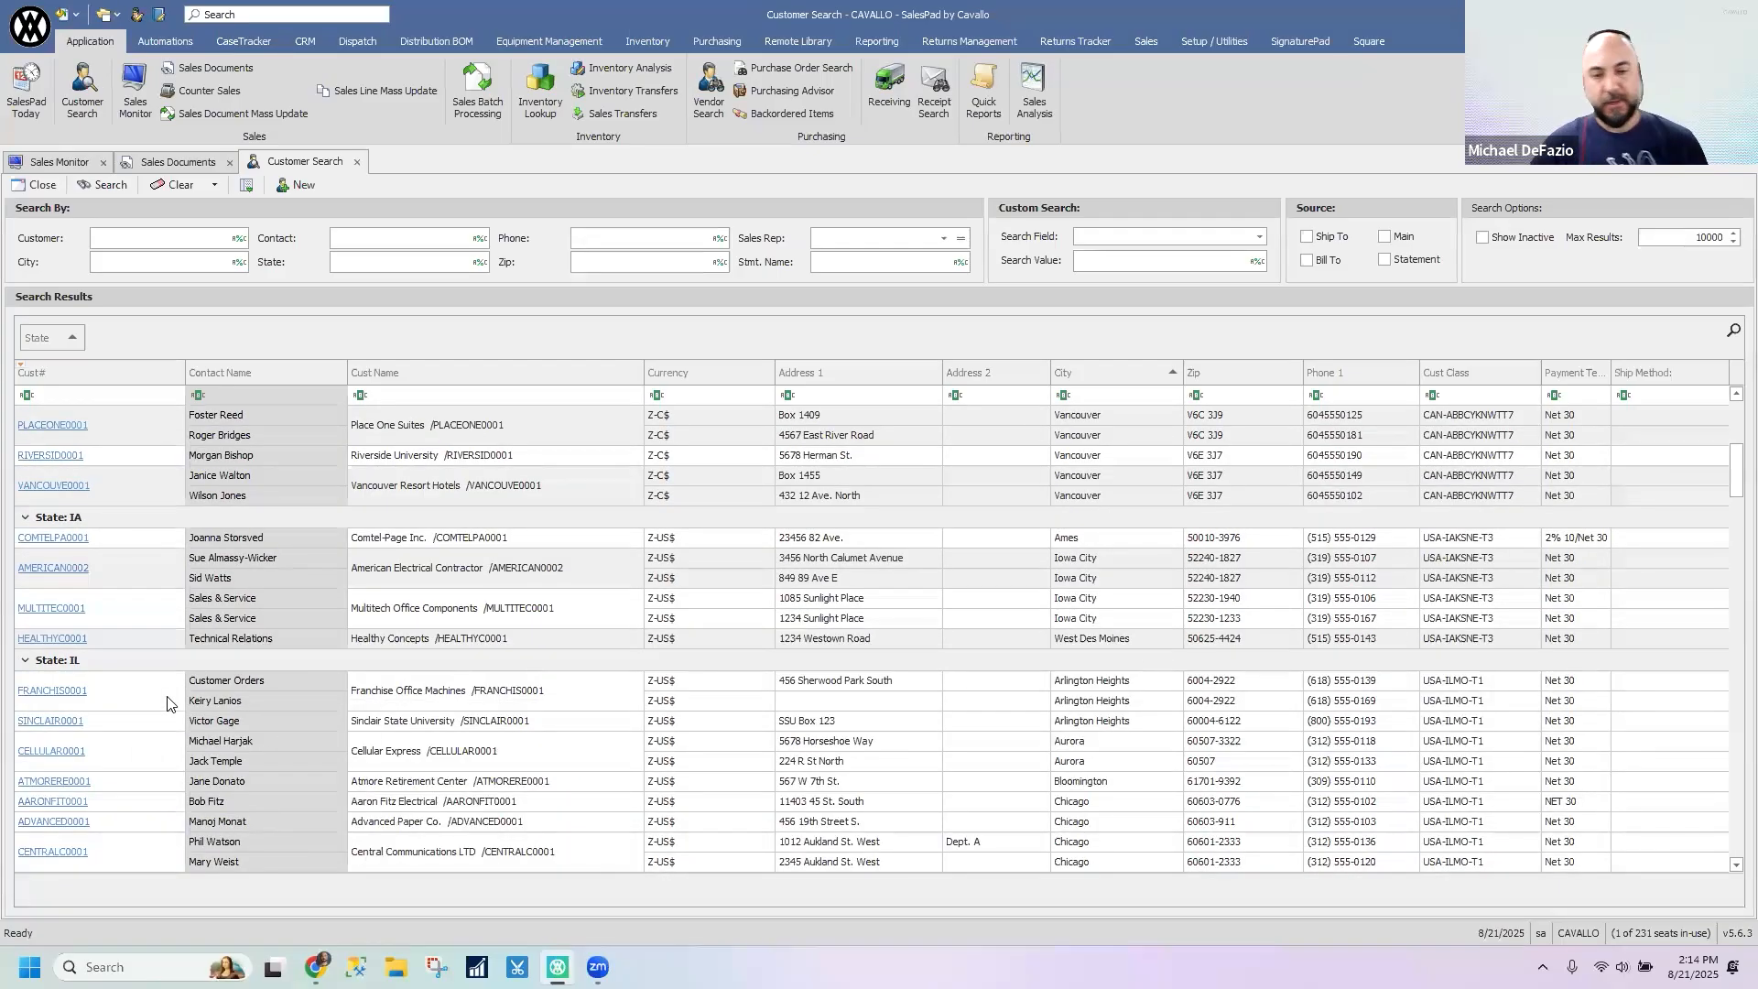
{"action": "scroll", "coordinate": [256, 621], "scroll_direction": "up", "scroll_amount": 3}
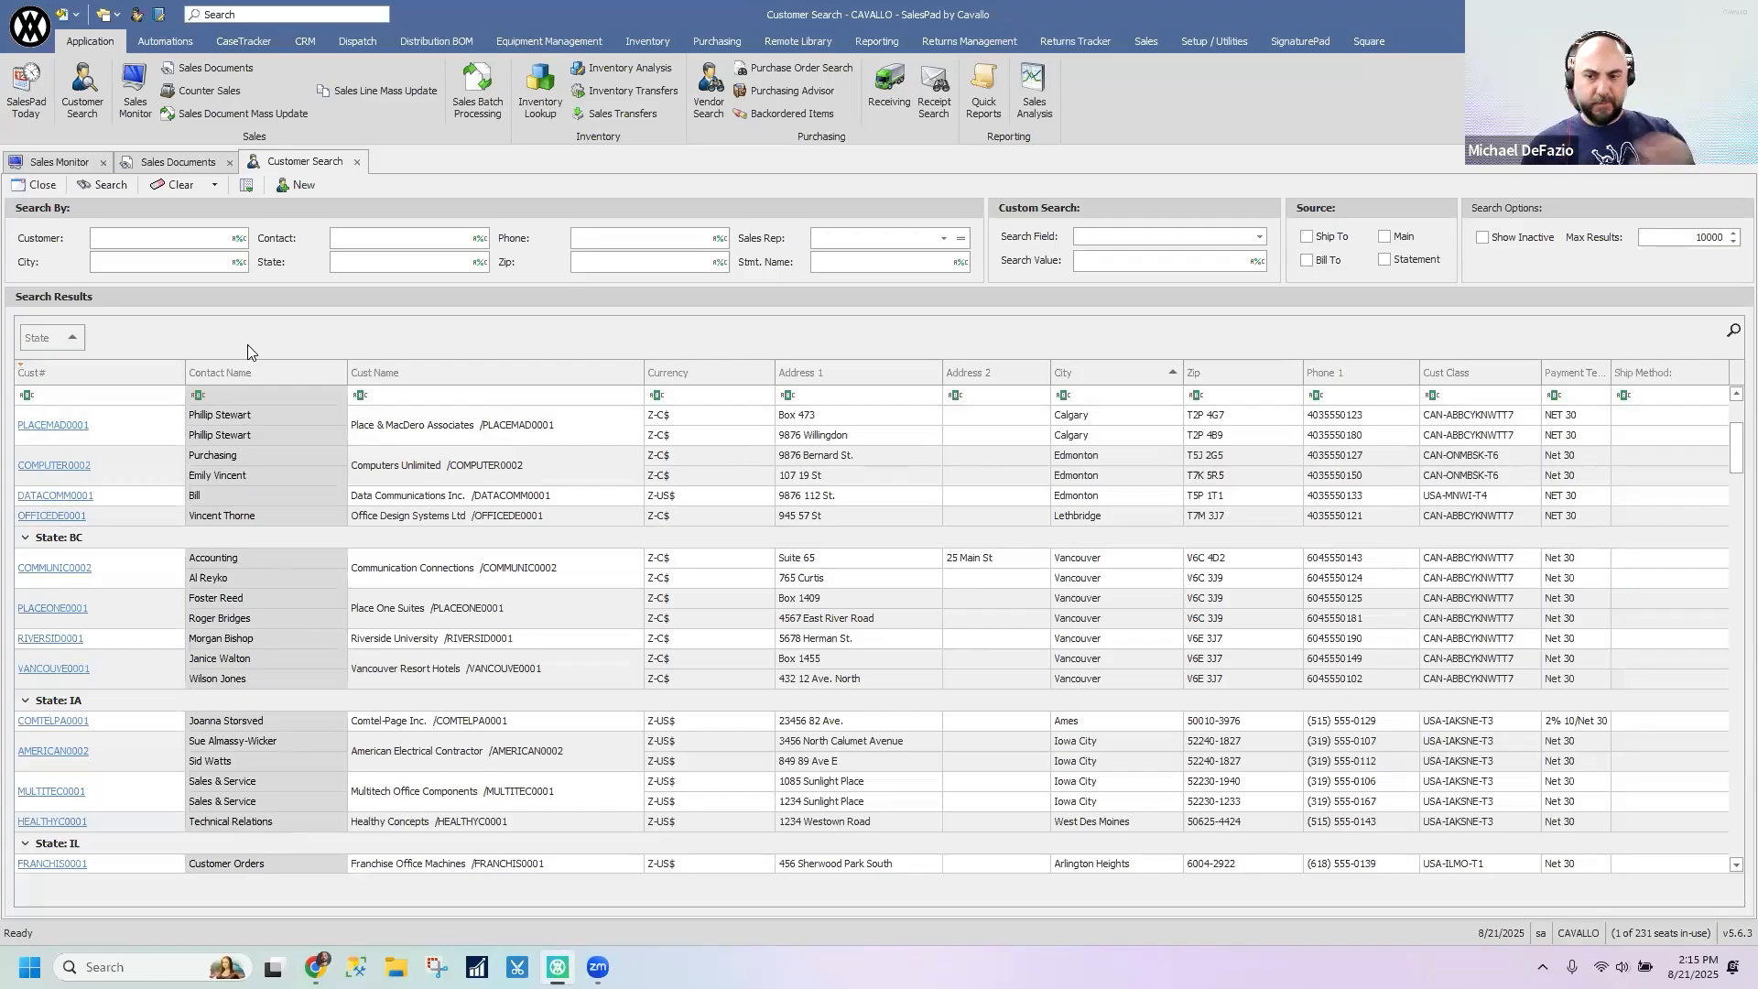
- Ungroup the customer search results from the State column
{"action": "left_click", "coordinate": [20, 367]}
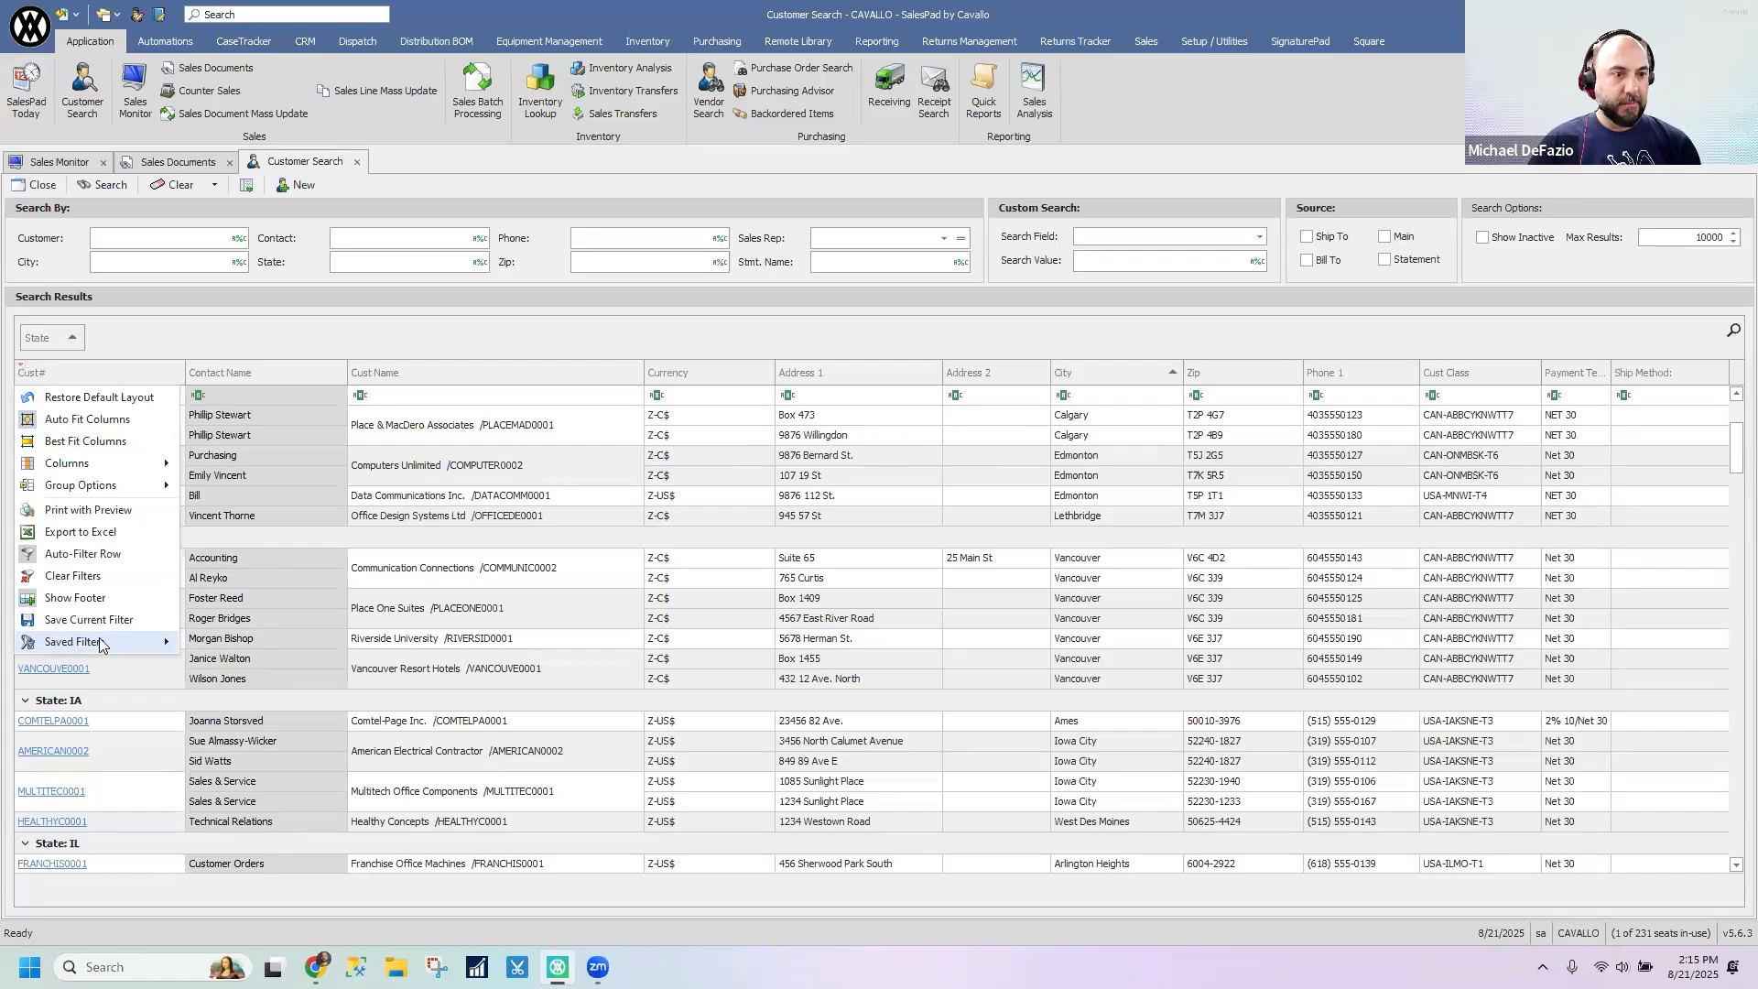
{"action": "left_click", "coordinate": [110, 343]}
{"action": "left_click", "coordinate": [79, 338]}
{"action": "left_click", "coordinate": [190, 331]}
{"action": "right_click", "coordinate": [49, 341]}
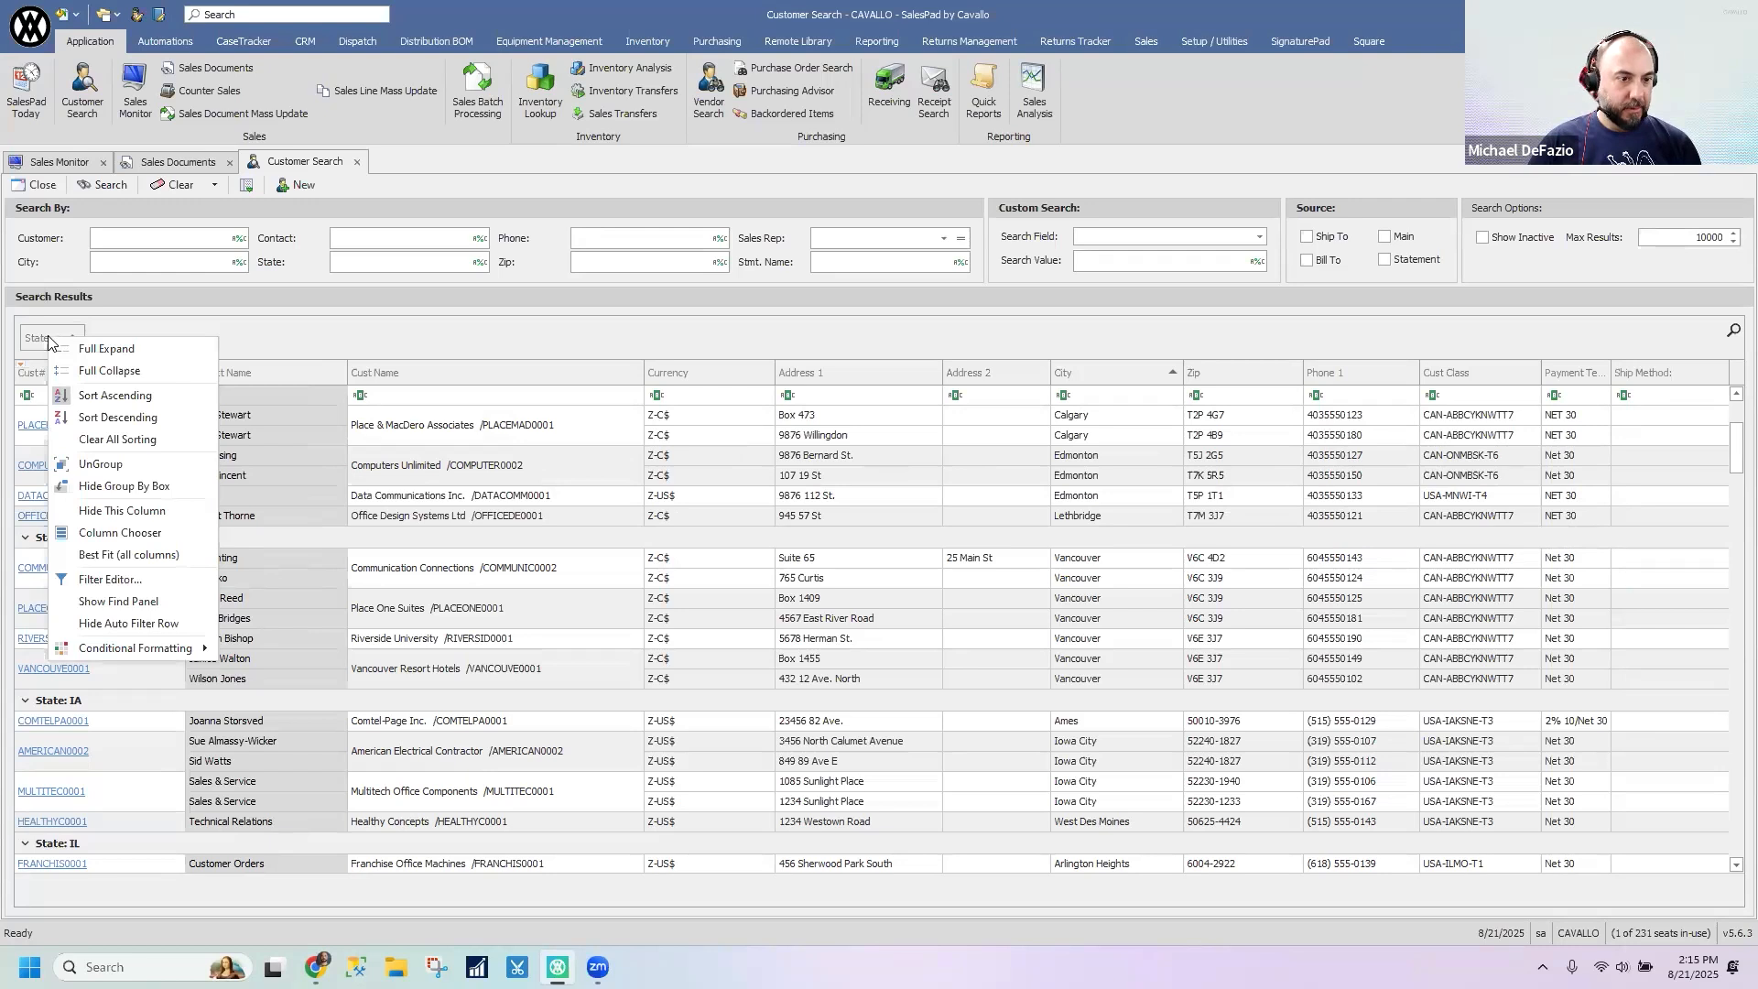
{"action": "left_click", "coordinate": [108, 464]}
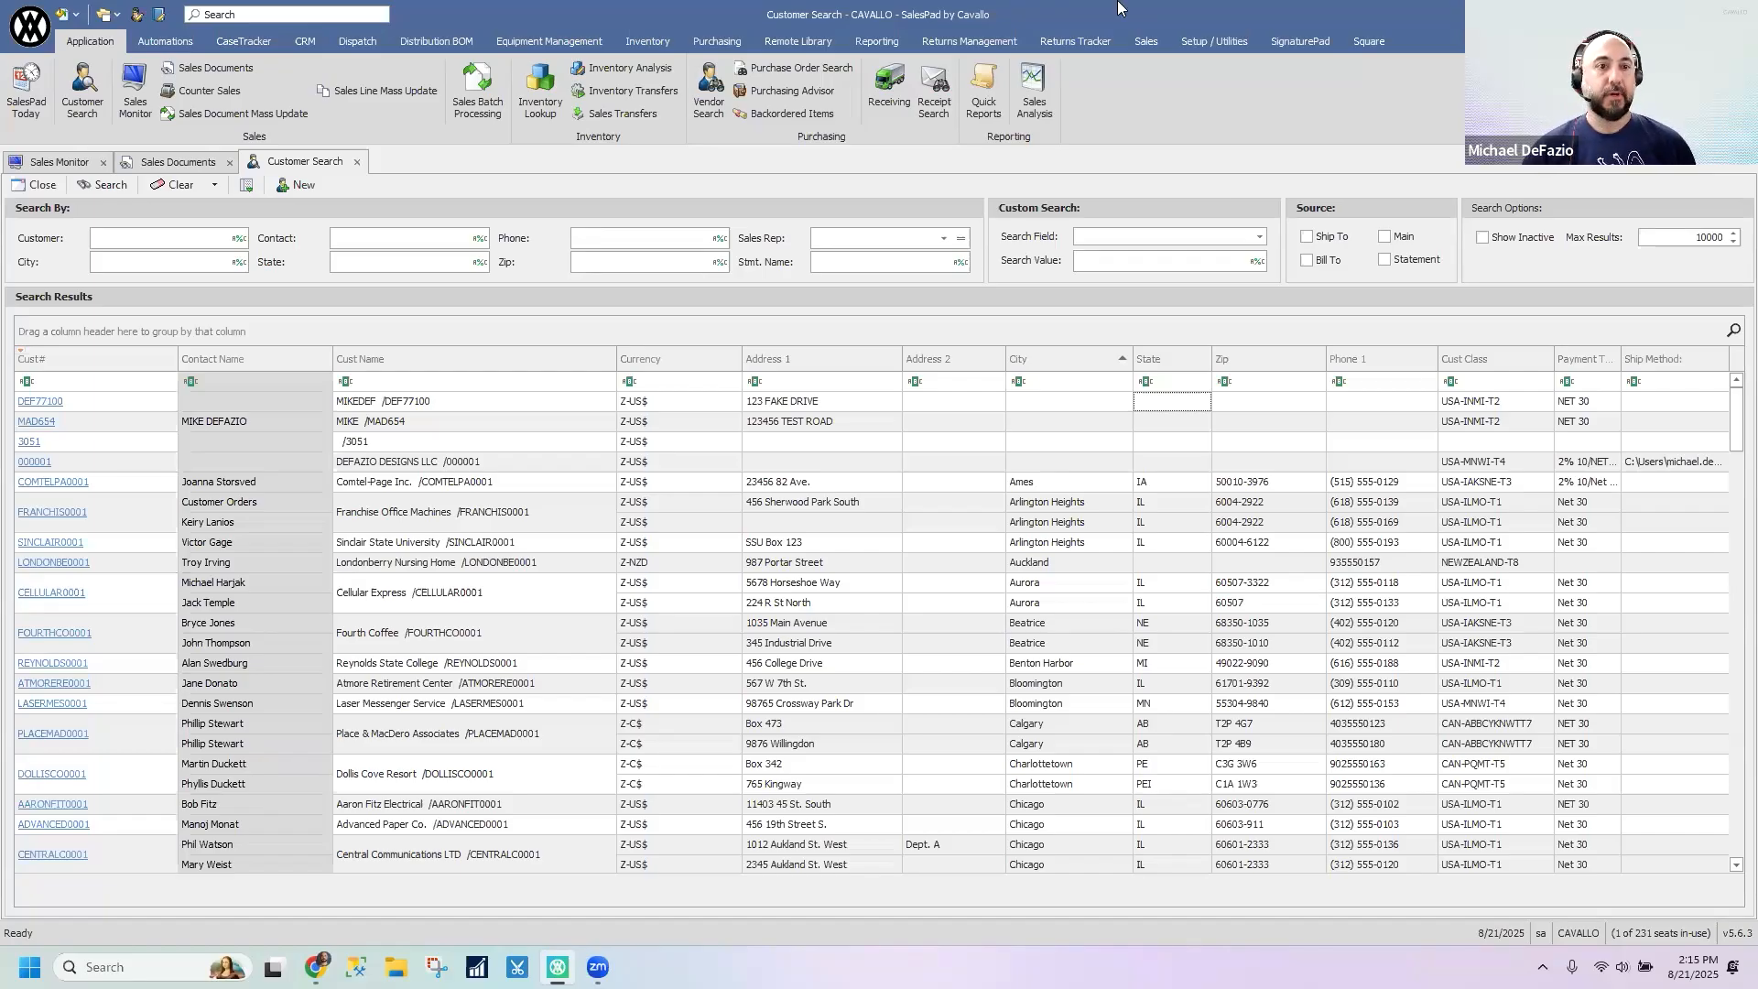
- Close Customer Search and start a Direct Sales Entry
{"action": "left_click", "coordinate": [356, 162]}
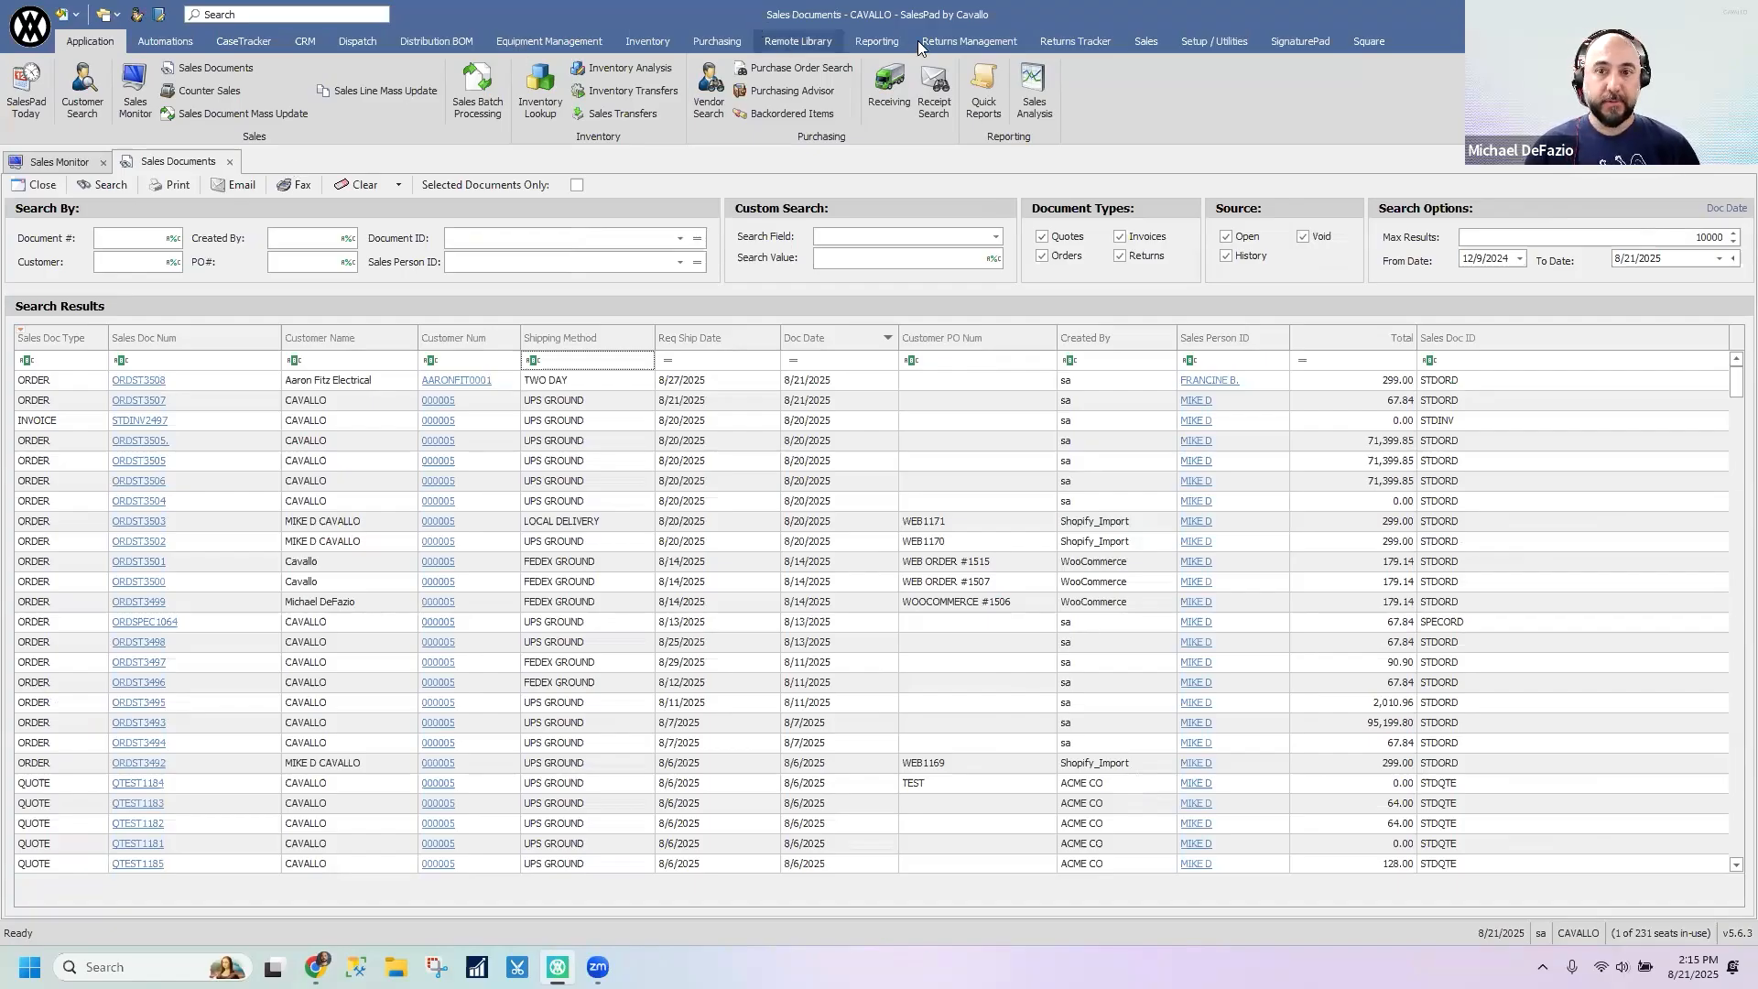
{"action": "left_click", "coordinate": [1144, 44]}
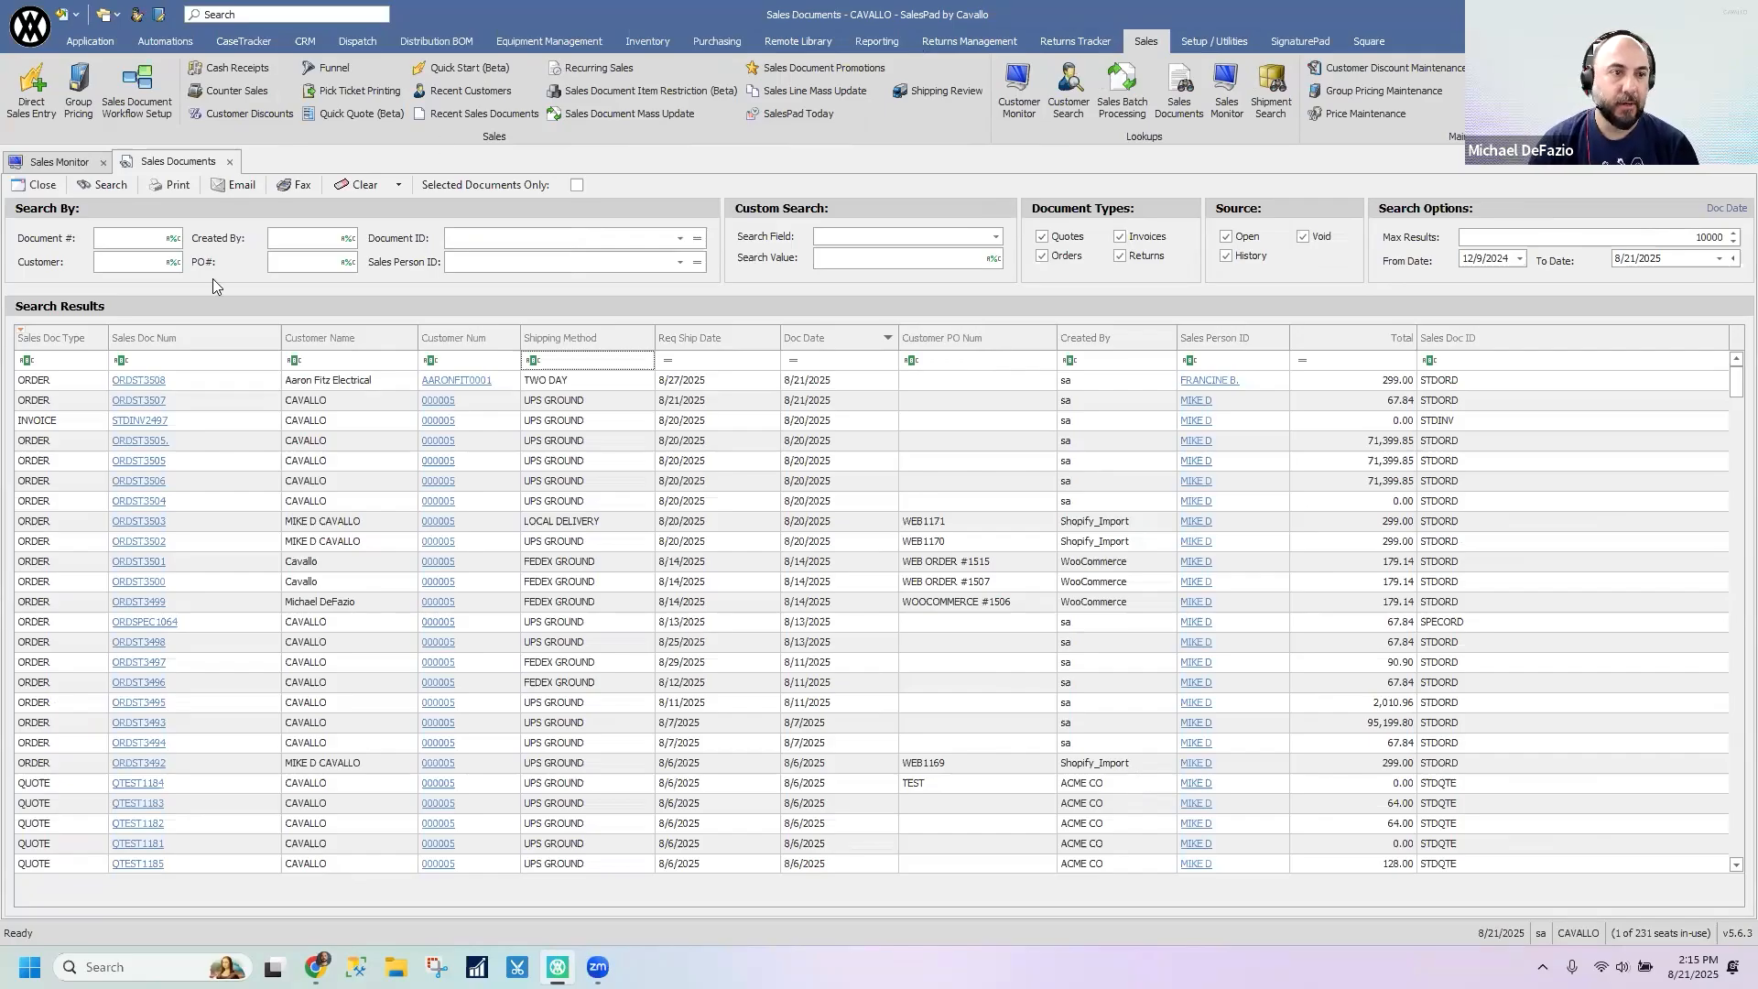
{"action": "left_click", "coordinate": [34, 108]}
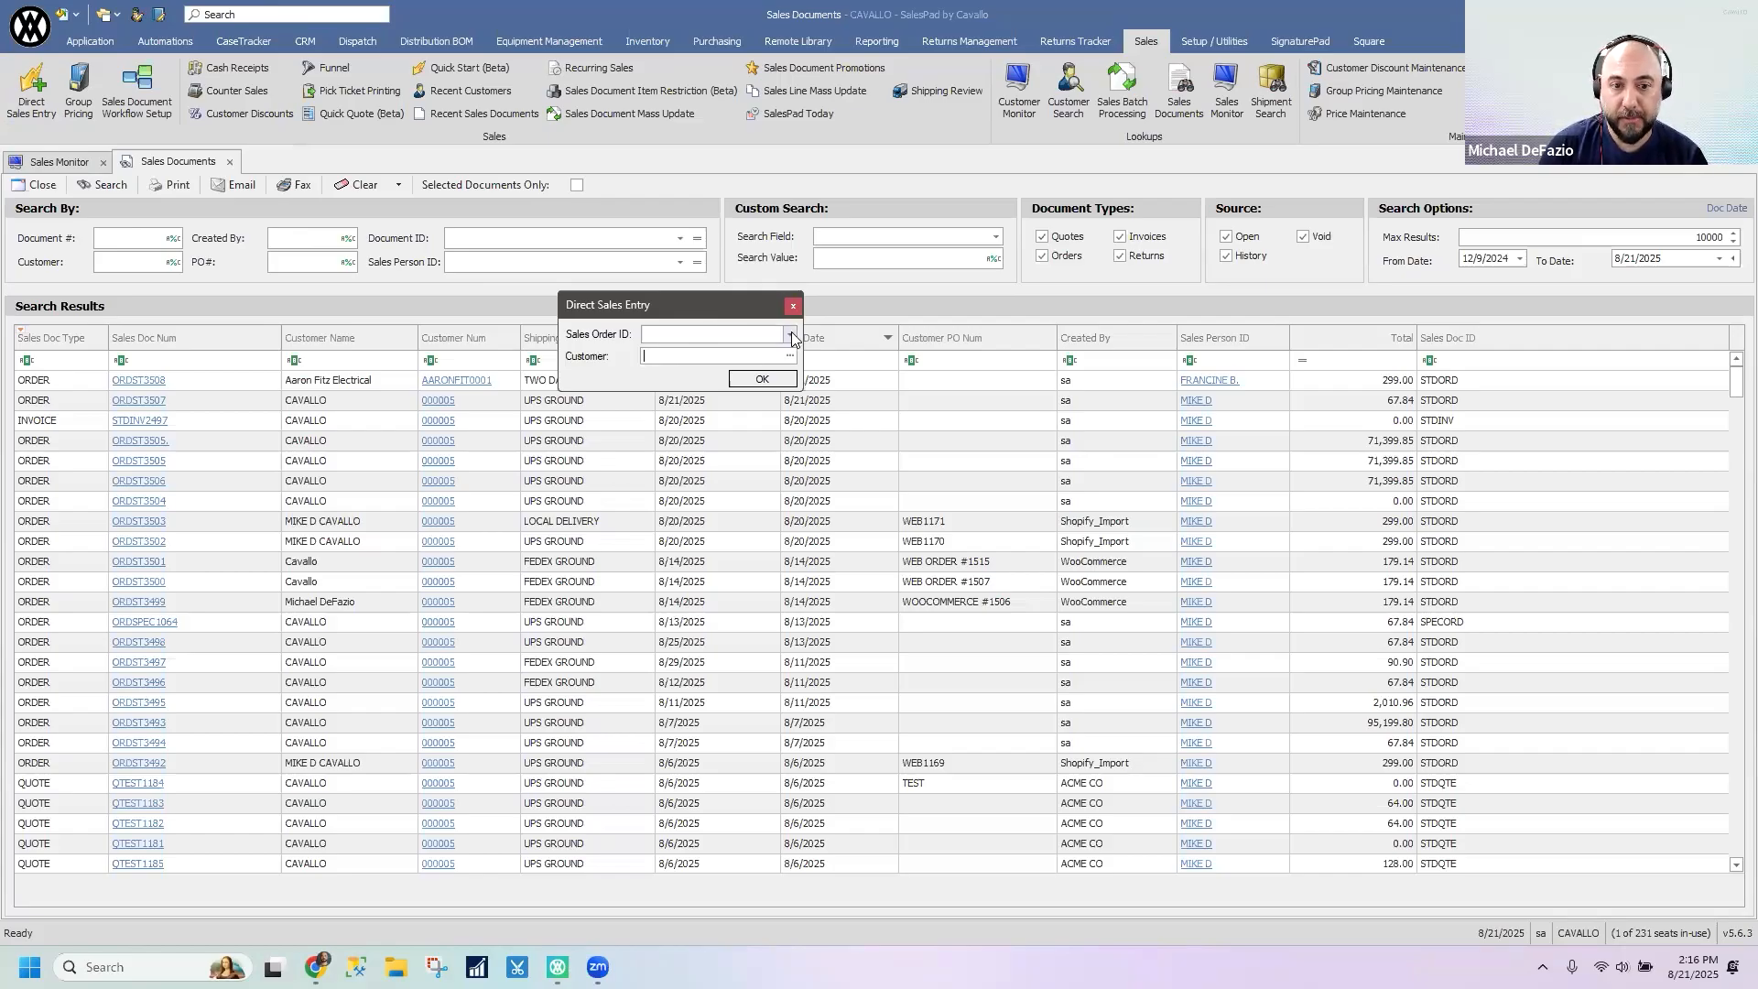
- Set the Sales Order ID of the direct sales entry to STDORD -- ORDER
{"action": "left_click", "coordinate": [791, 333]}
{"action": "left_click", "coordinate": [672, 303]}
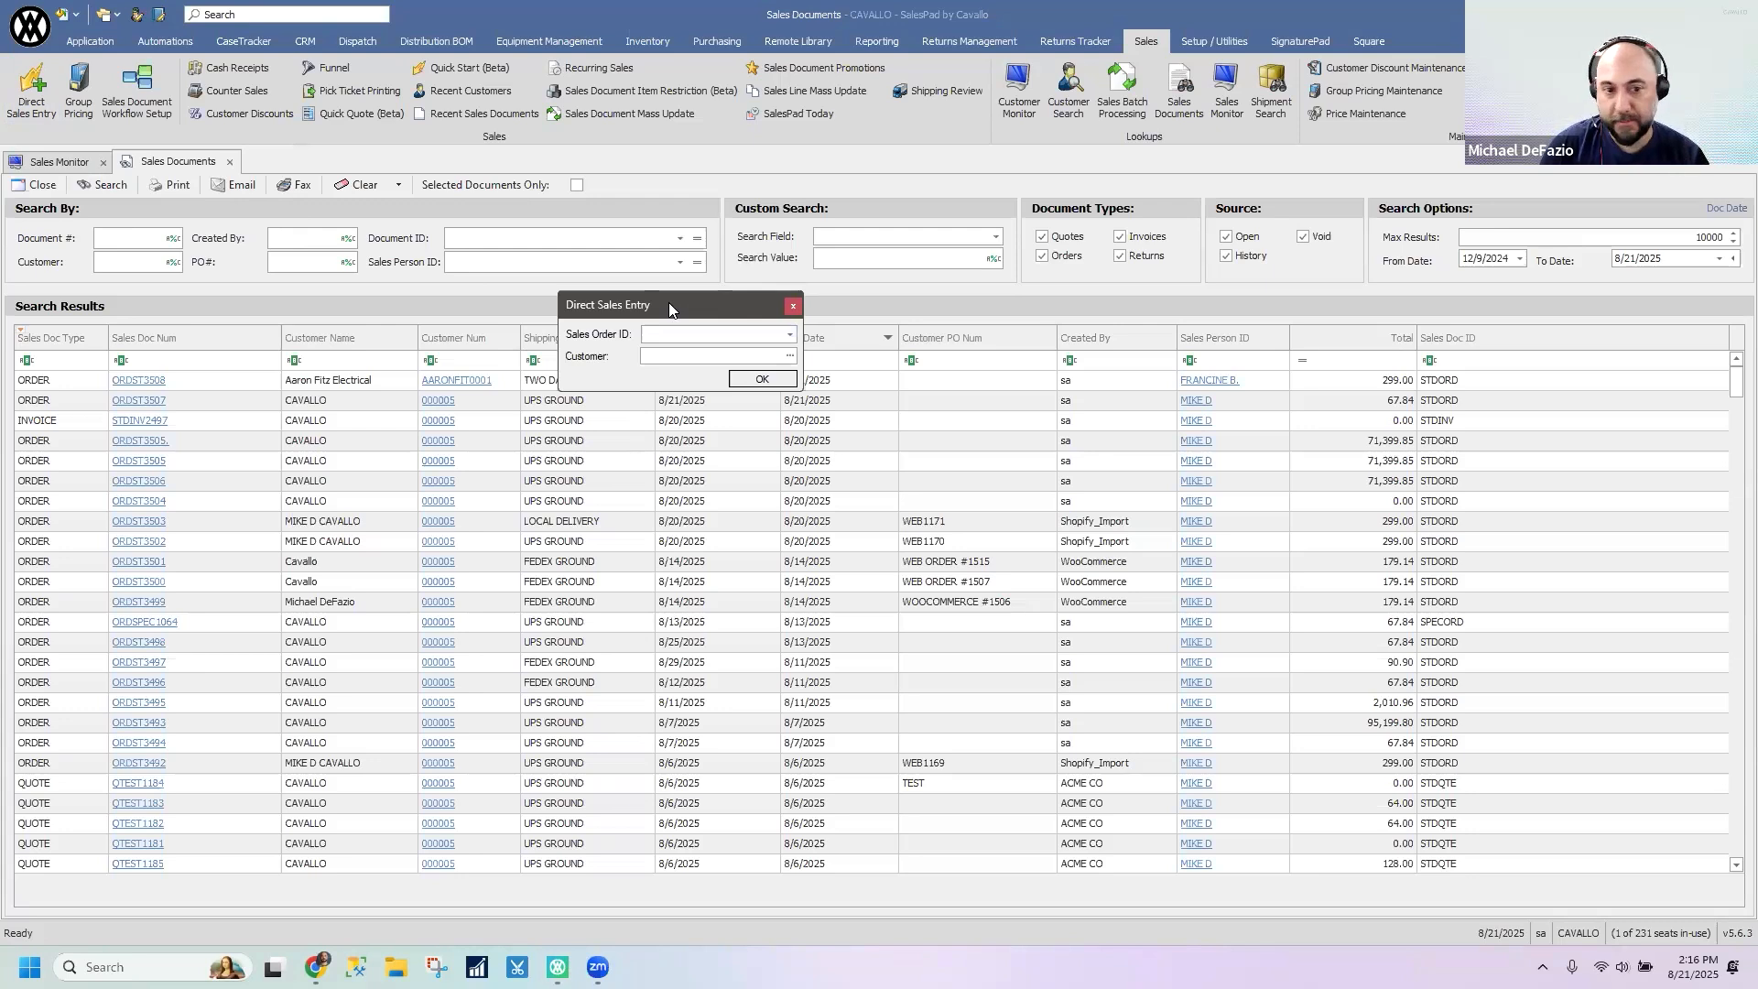
{"action": "left_click_drag", "start_coordinate": [668, 302], "coordinate": [618, 428]}
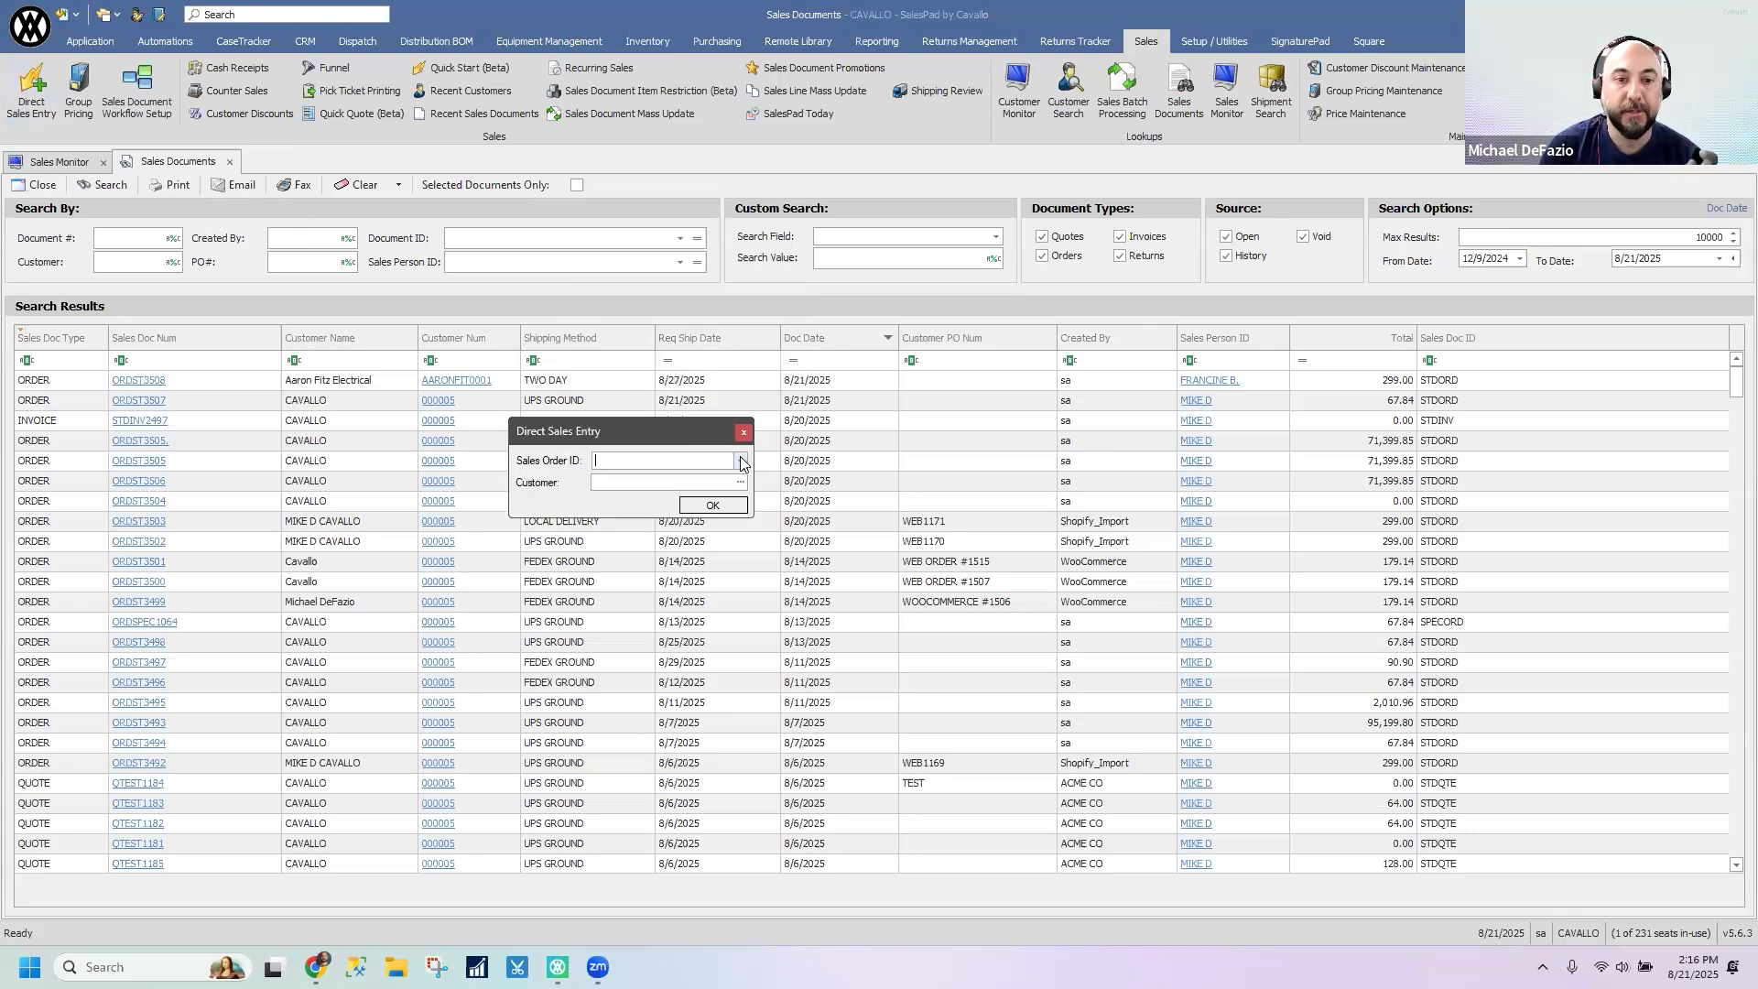
{"action": "left_click", "coordinate": [740, 461]}
{"action": "left_click", "coordinate": [658, 565]}
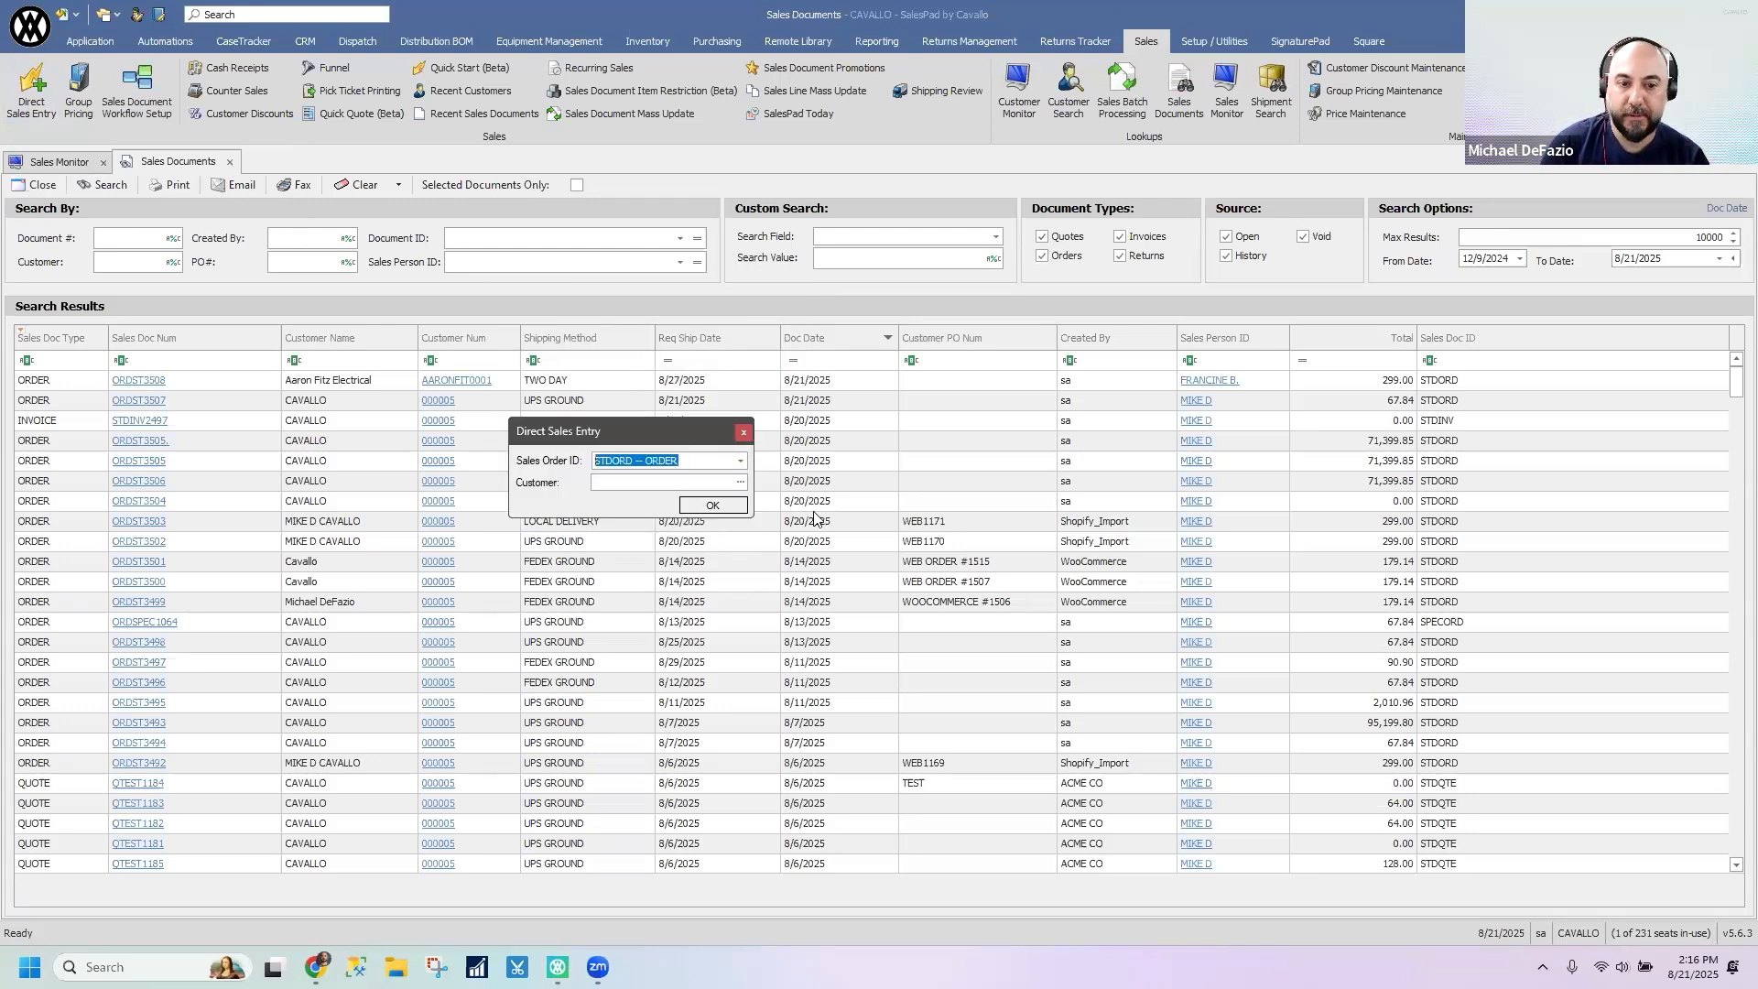
- Enter the customer number in the direct sales entry and open the new order
{"action": "left_click", "coordinate": [685, 482]}
{"action": "type", "text": "000005"}
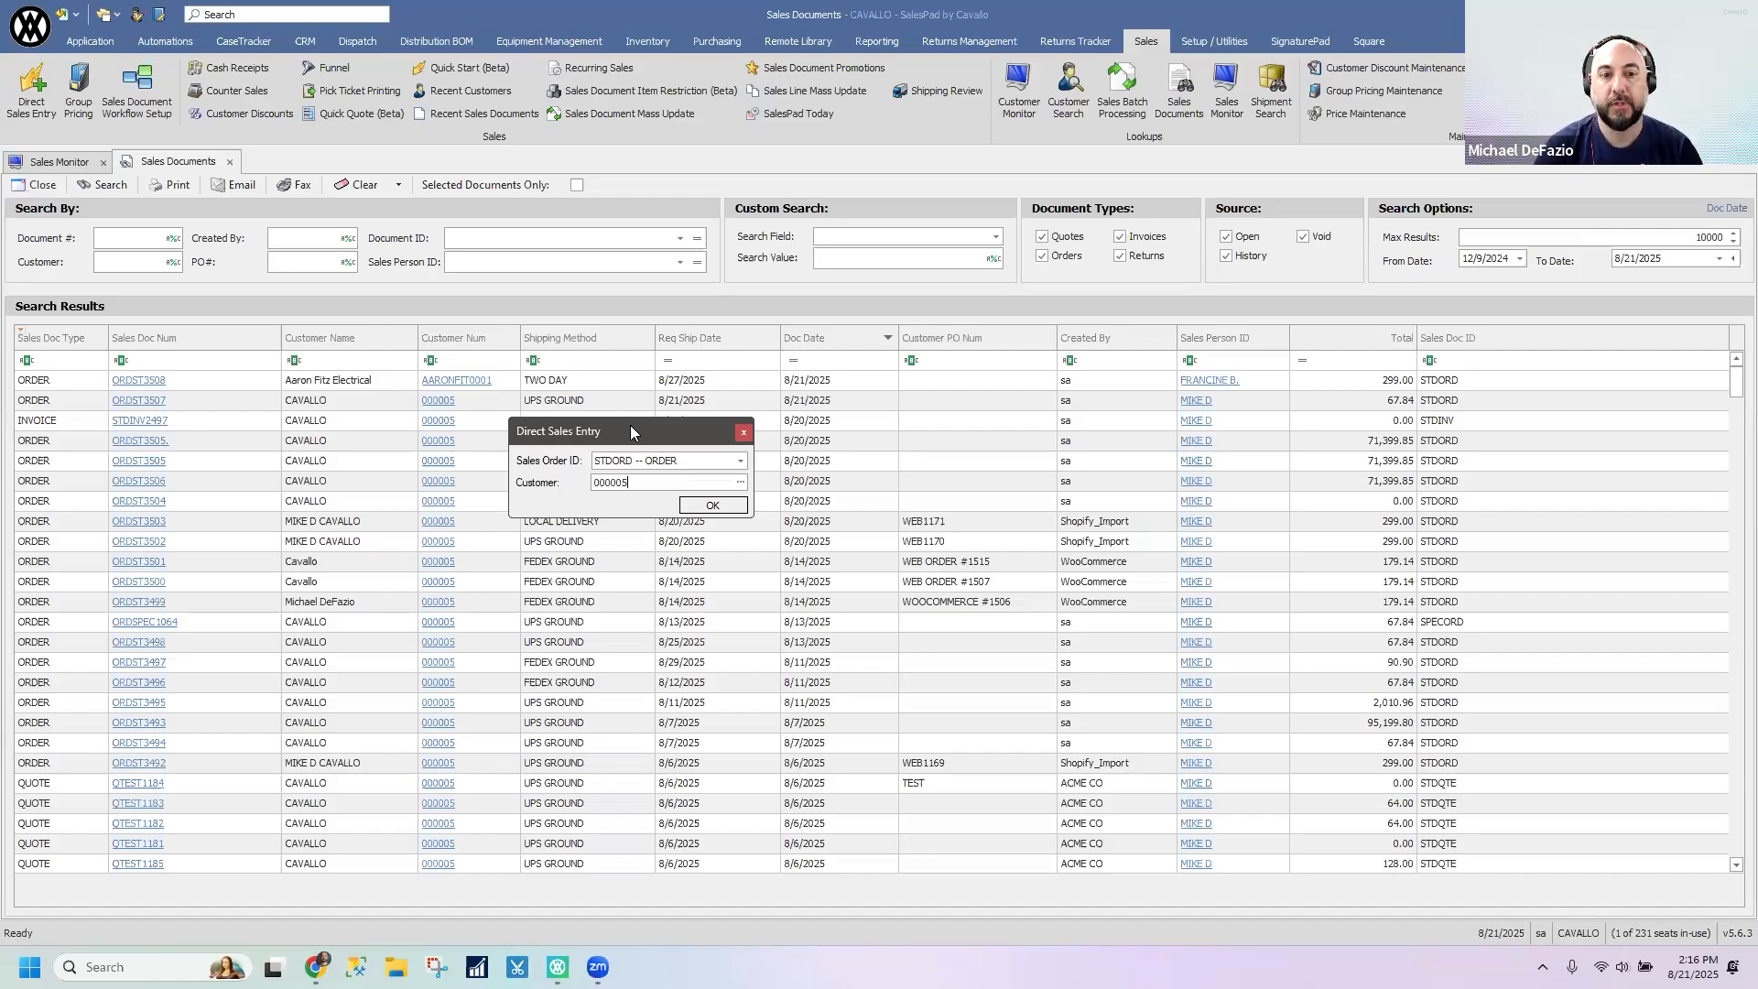
{"action": "left_click", "coordinate": [724, 509]}
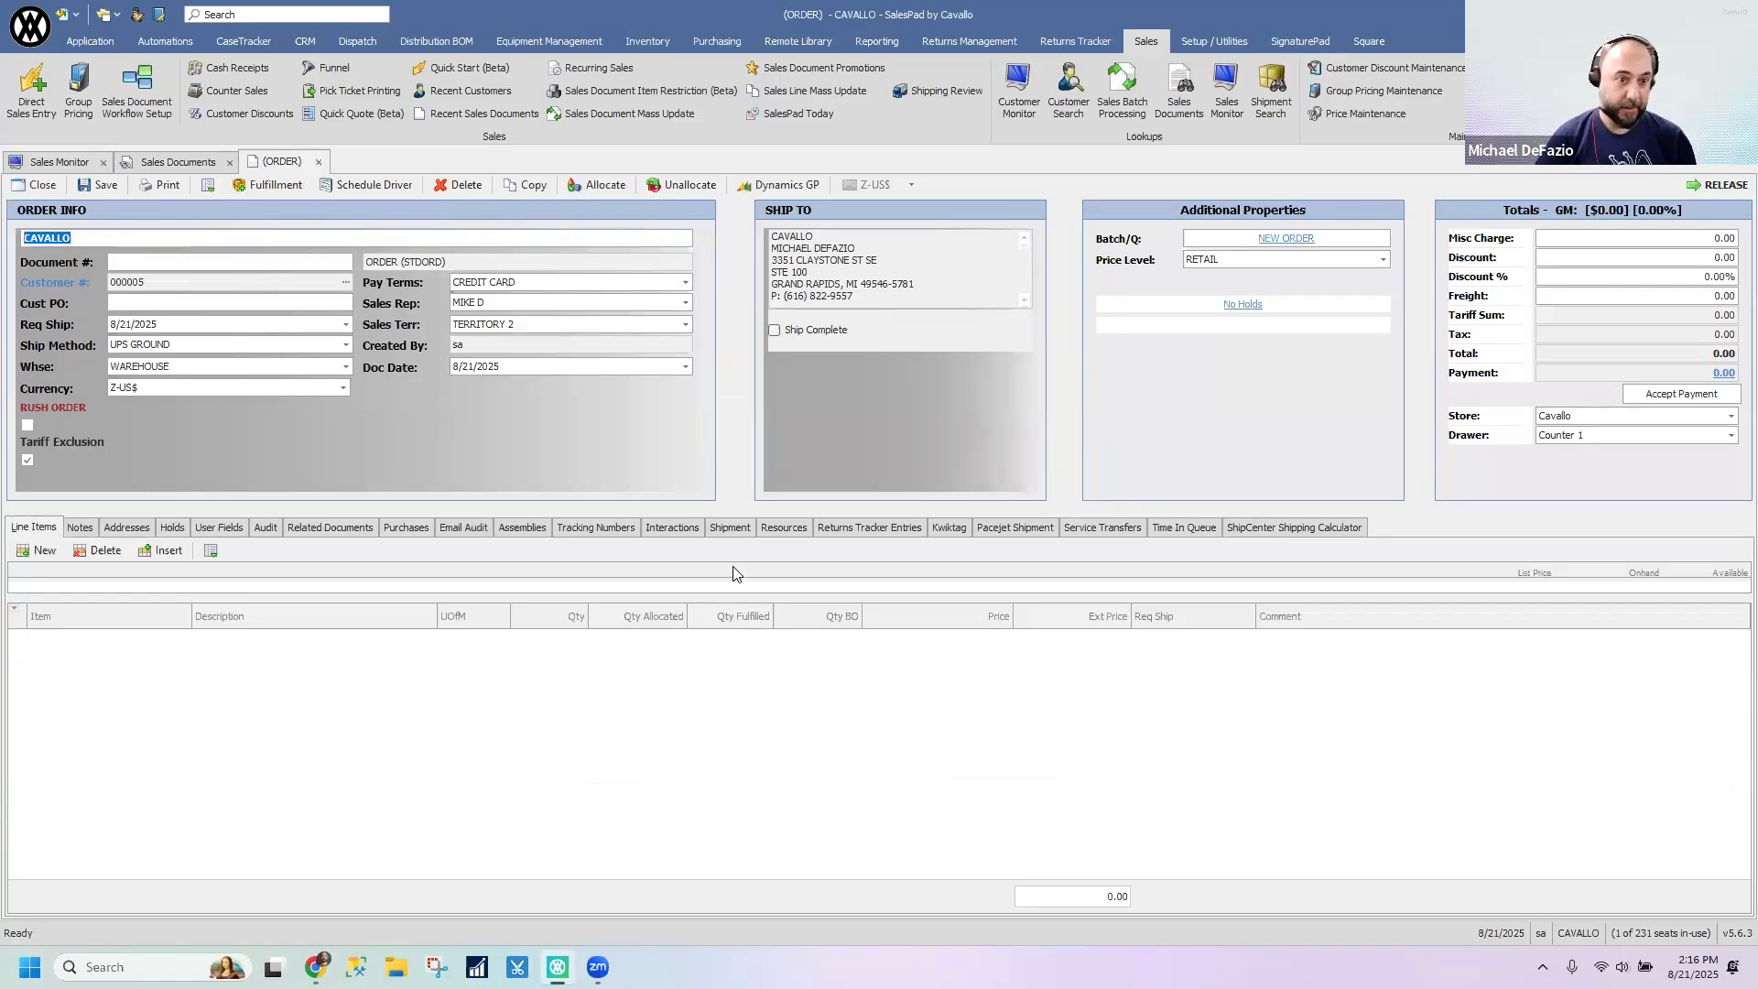
- Close the new order without saving it, and reopen and dismiss the Direct Sales Entry dialog
{"action": "left_click", "coordinate": [319, 163]}
{"action": "left_click", "coordinate": [958, 552]}
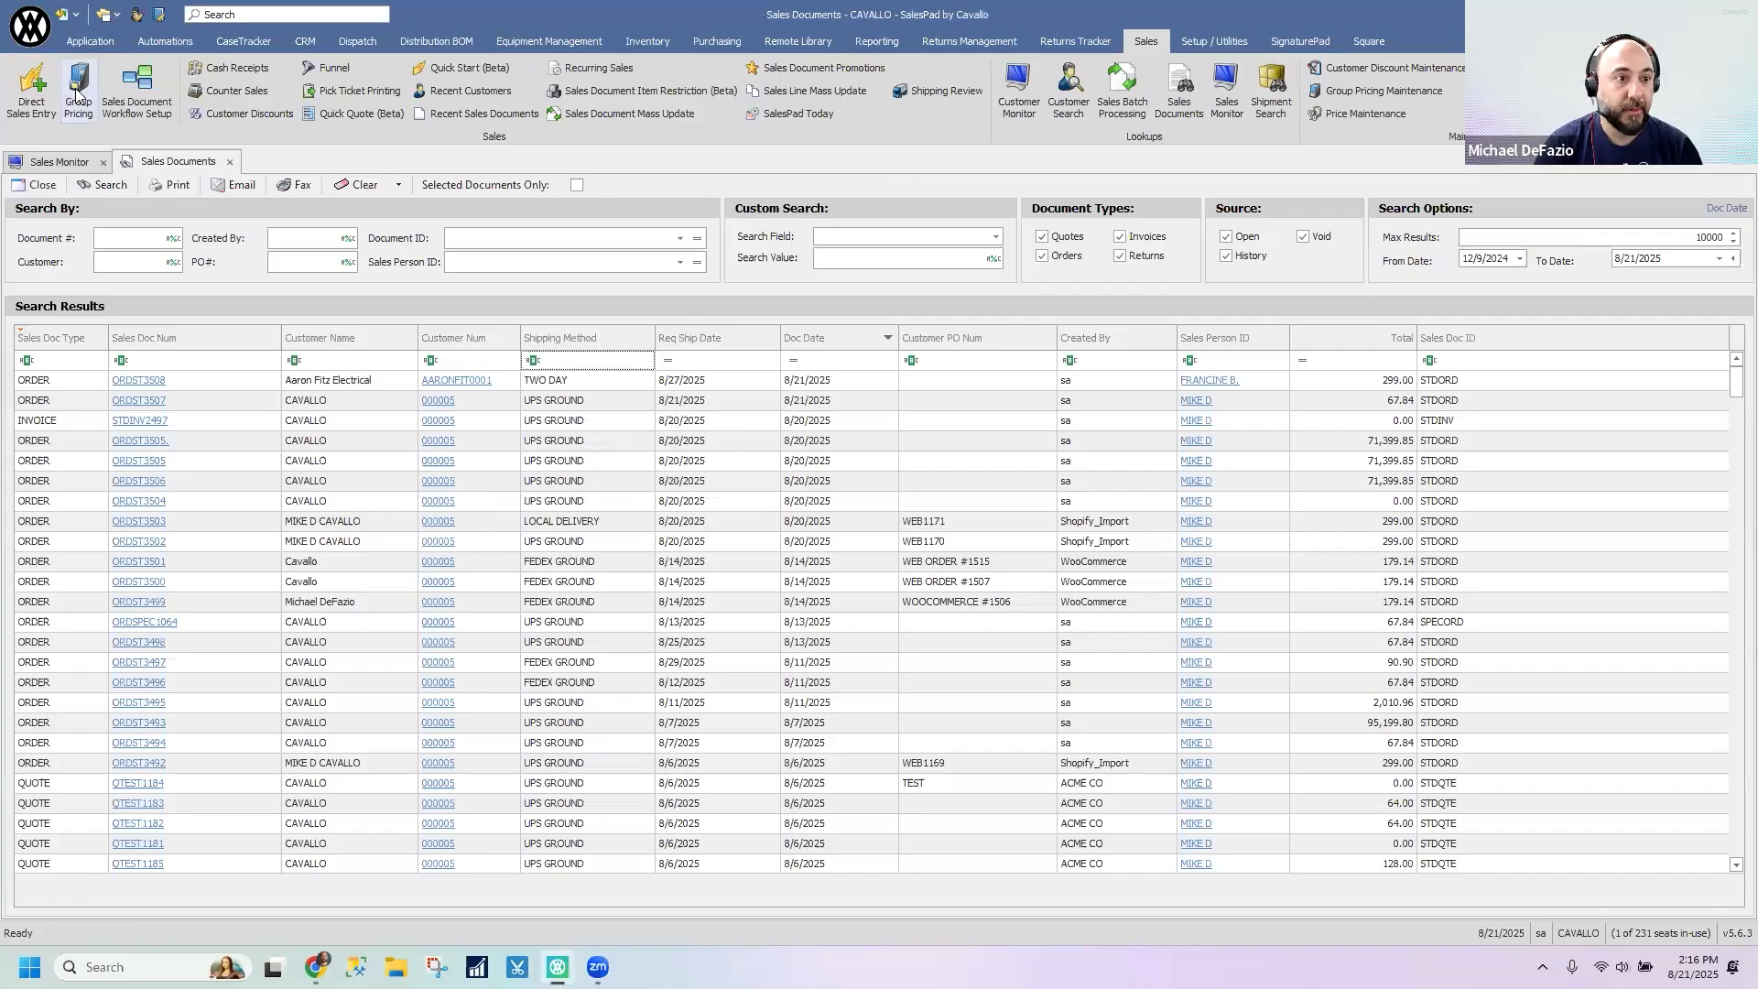
{"action": "left_click", "coordinate": [35, 98]}
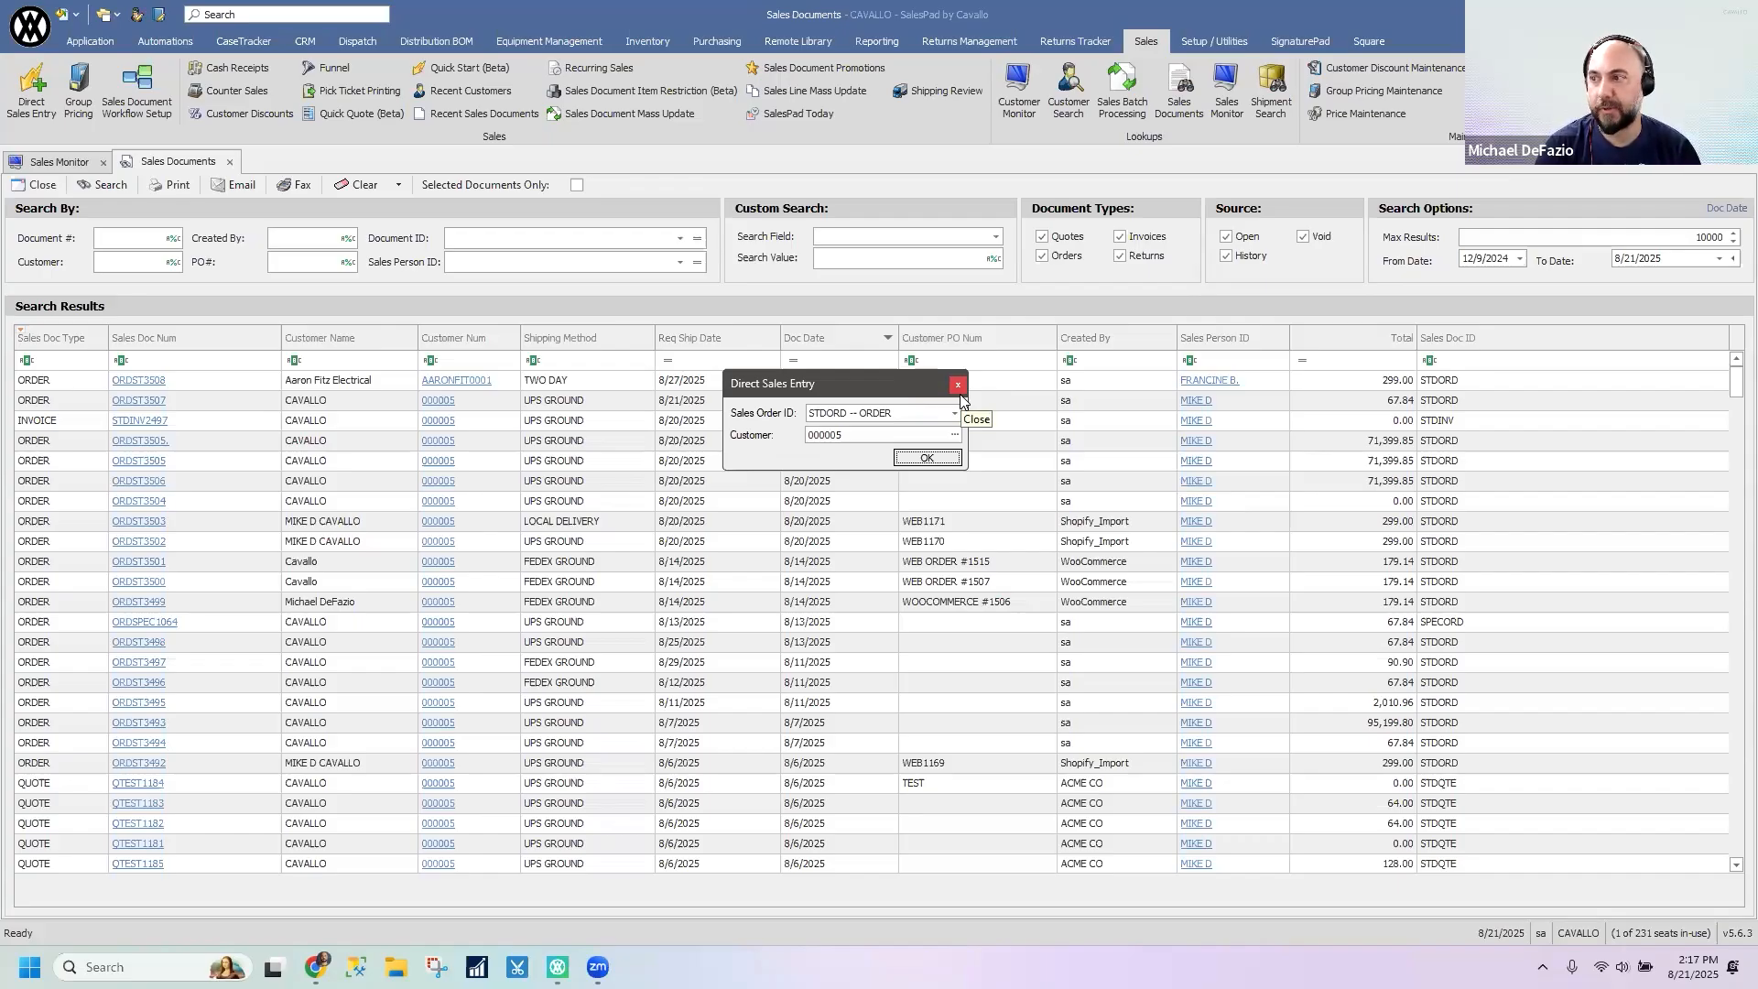
{"action": "left_click", "coordinate": [959, 392]}
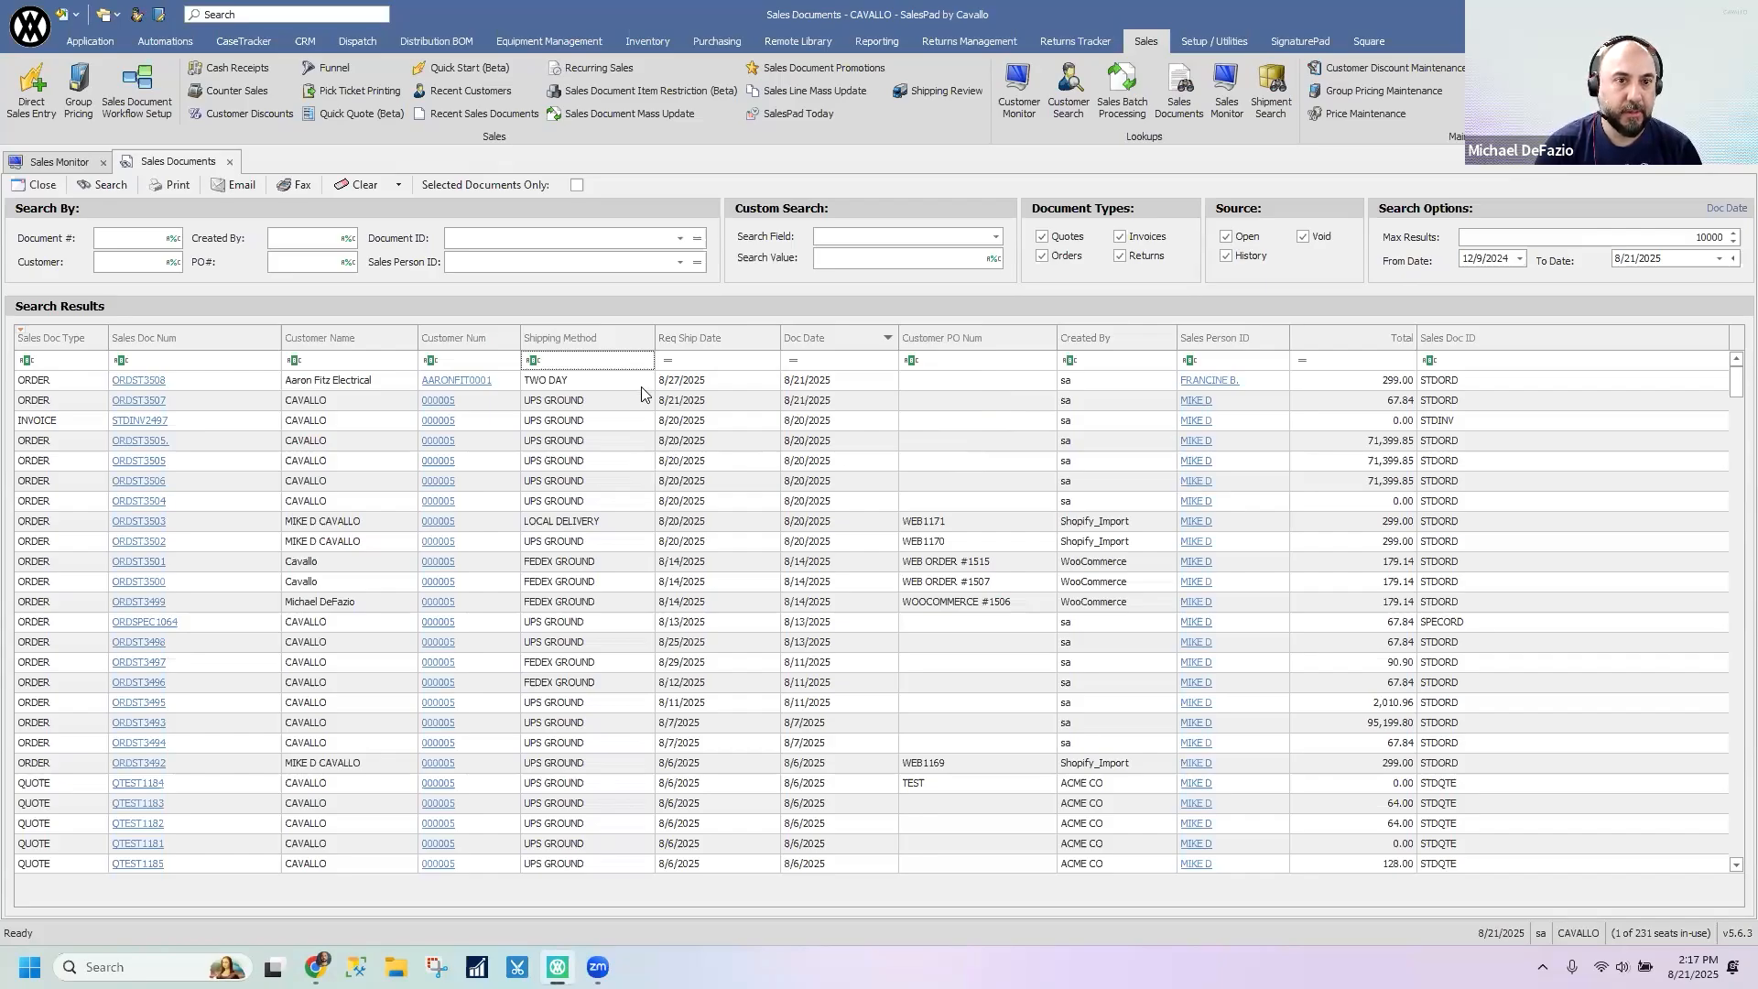
- Show Recent Sales Documents and populate it by opening and closing the Aaron Fitz Electrical order and the first CAVALLO order
{"action": "left_click", "coordinate": [463, 115]}
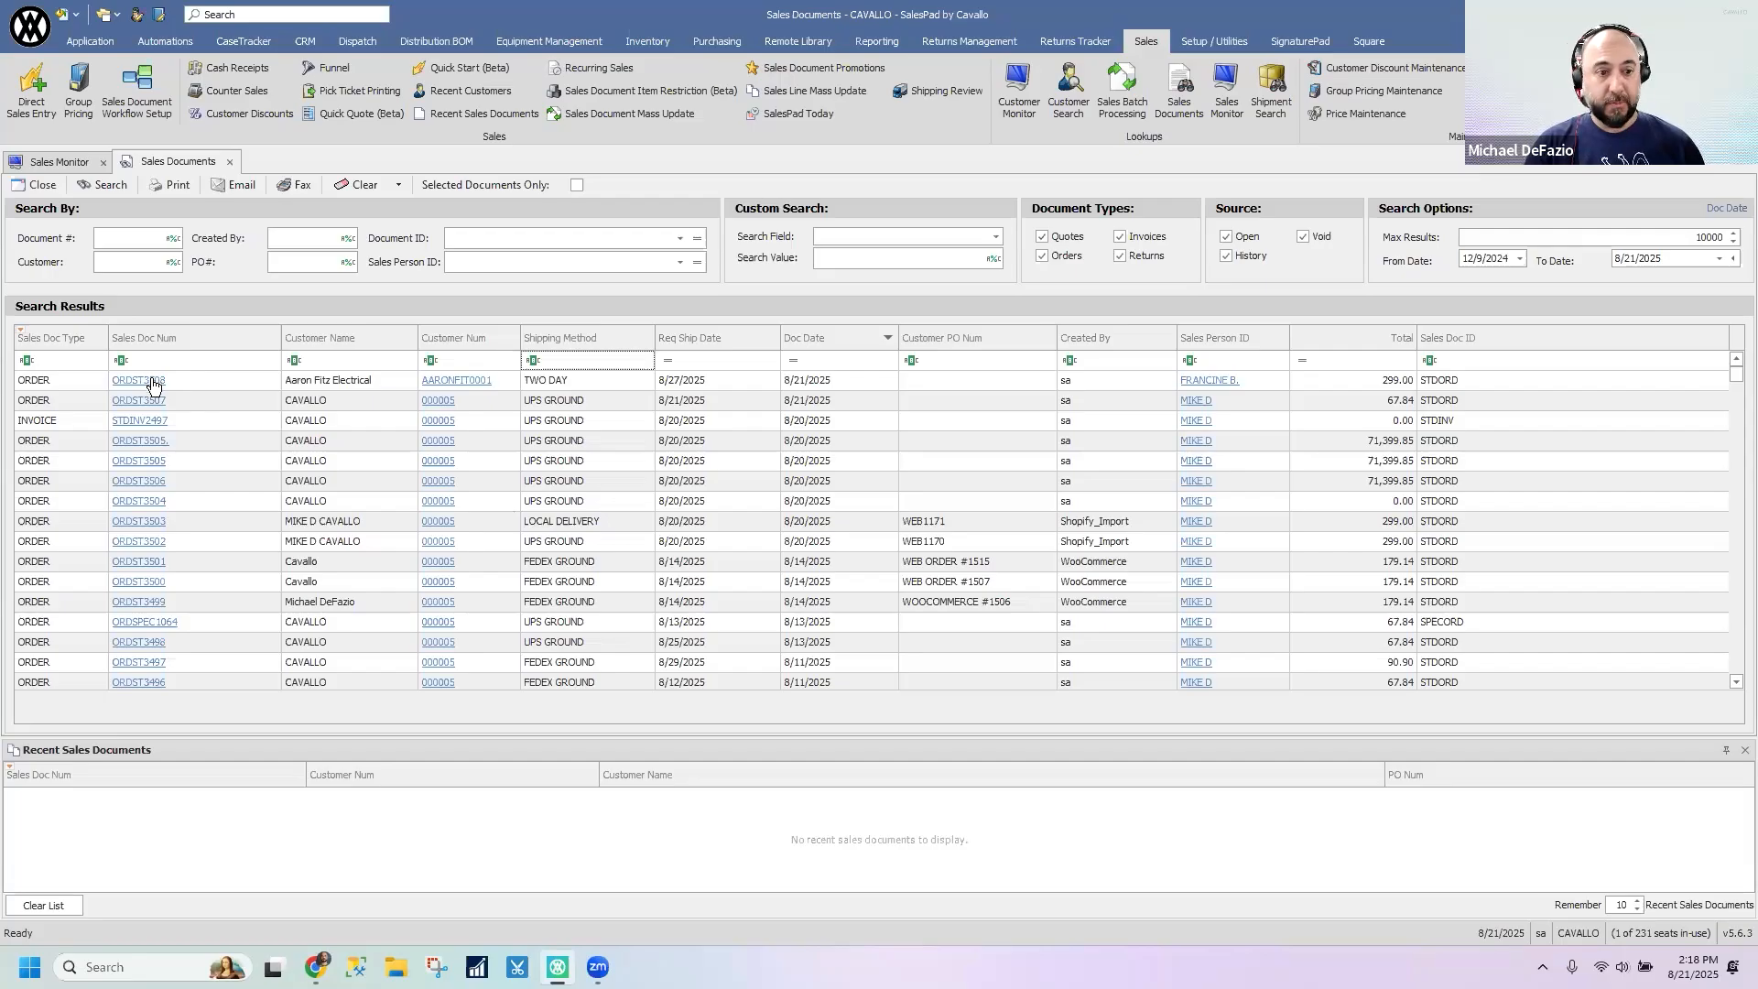
{"action": "double_click", "coordinate": [368, 526]}
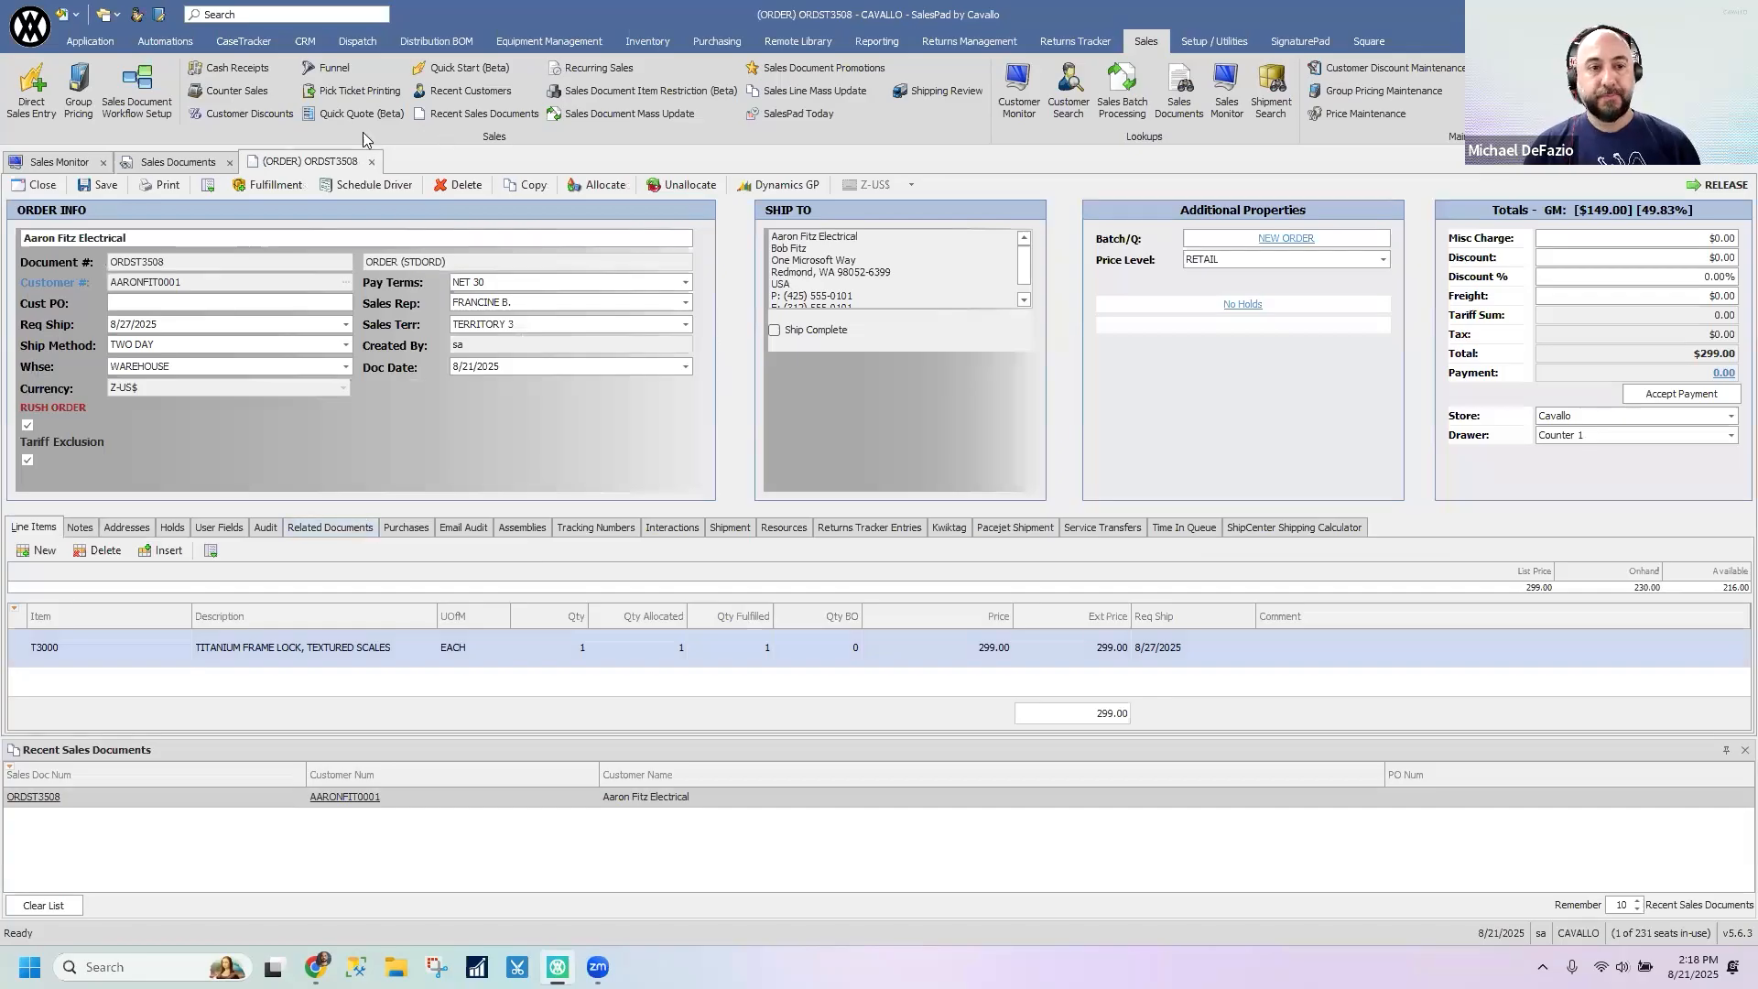
{"action": "left_click", "coordinate": [371, 161]}
{"action": "left_click", "coordinate": [151, 400]}
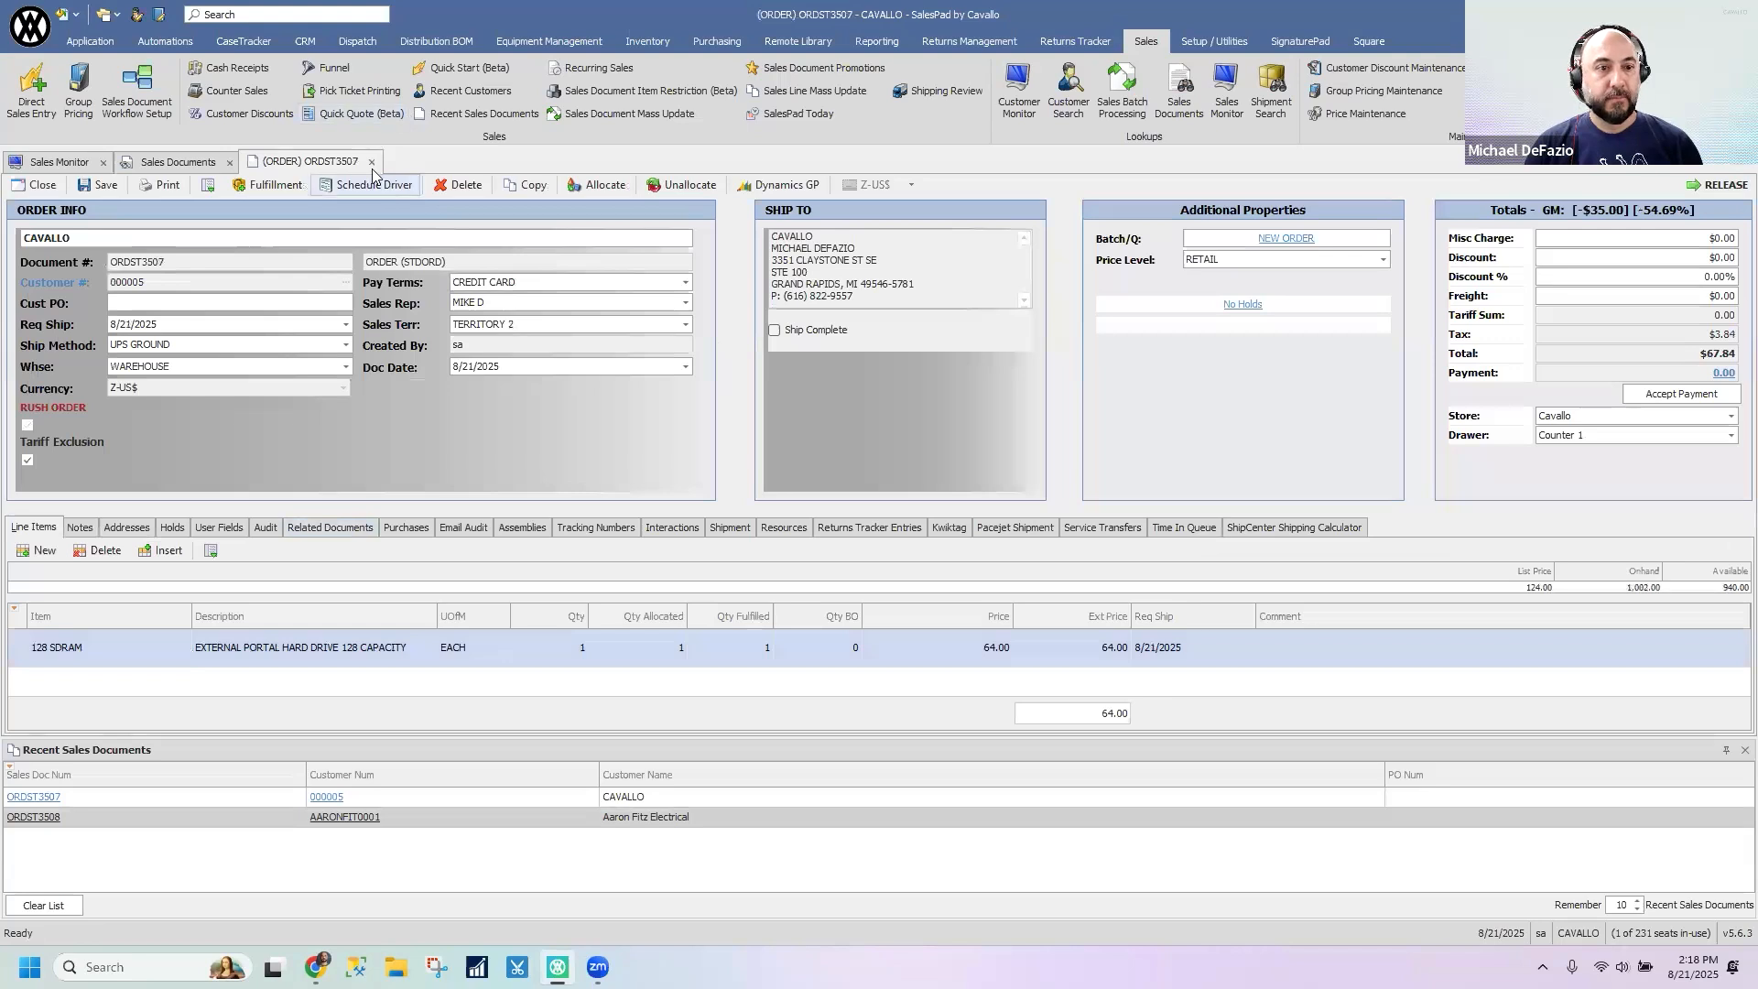
{"action": "left_click", "coordinate": [371, 162]}
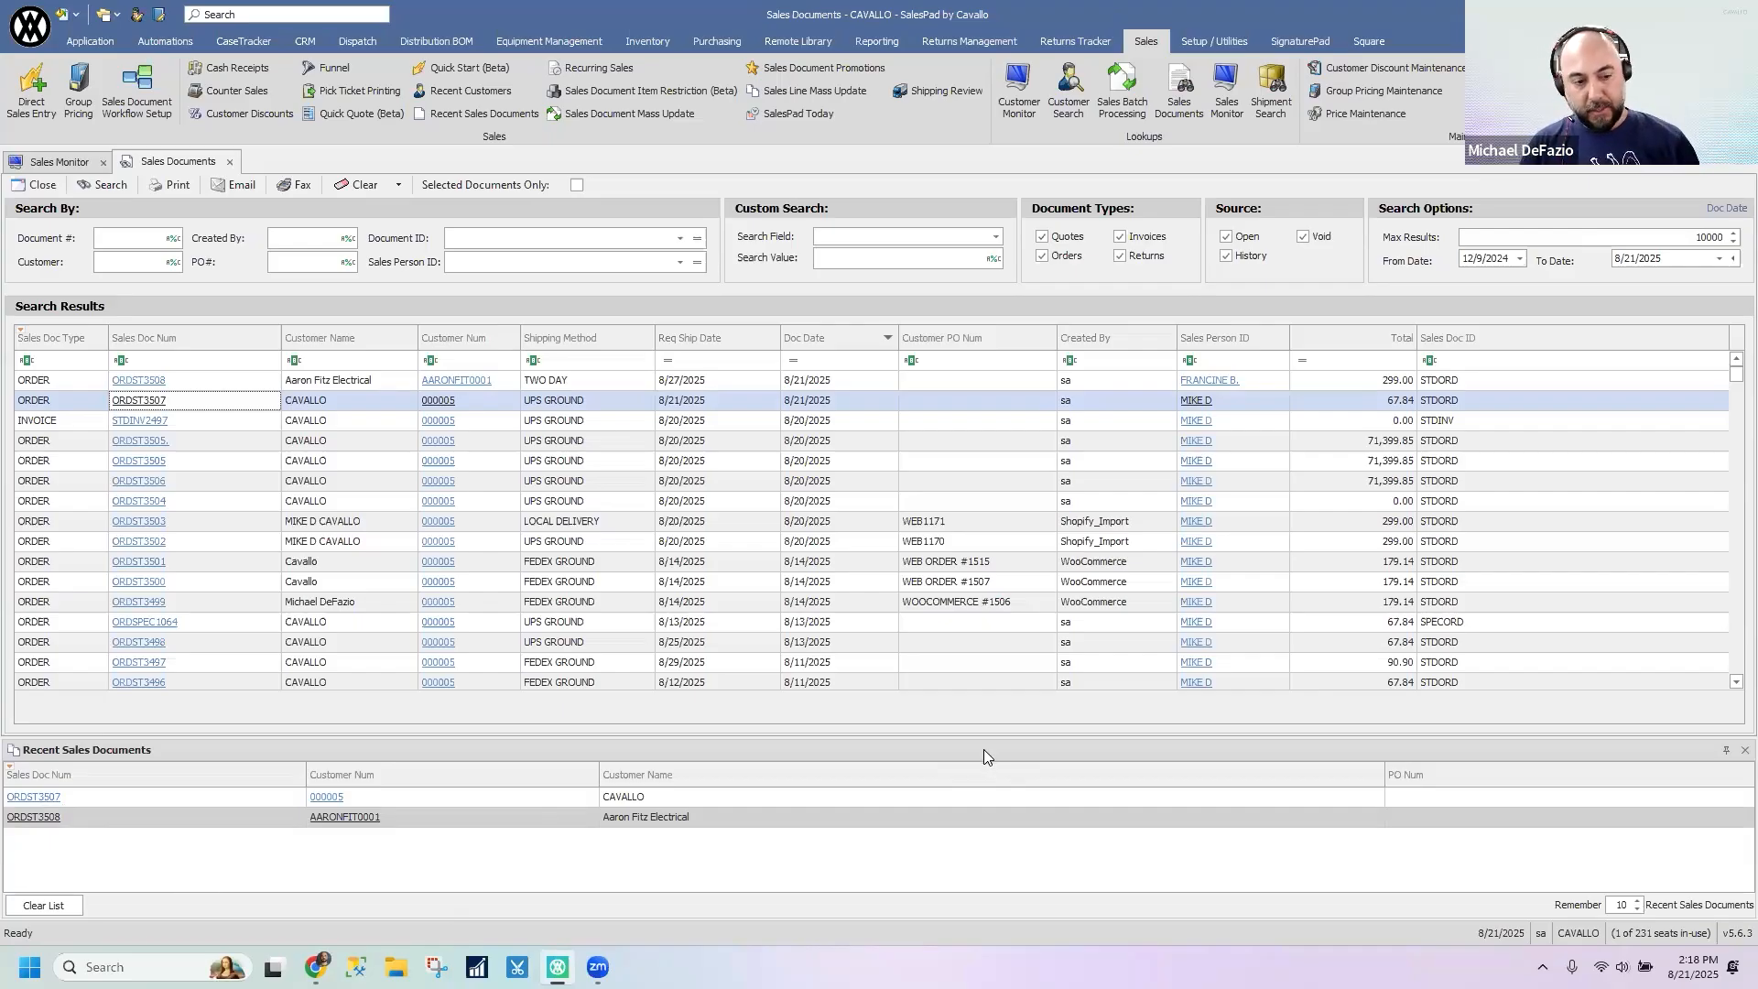
- Undock Recent Sales Documents into a floating window over the search results and adjust its layout
{"action": "left_click_drag", "start_coordinate": [982, 751], "coordinate": [1095, 694]}
{"action": "left_click_drag", "start_coordinate": [1144, 440], "coordinate": [1257, 440]}
{"action": "left_click_drag", "start_coordinate": [1124, 315], "coordinate": [1195, 439]}
{"action": "left_click_drag", "start_coordinate": [1084, 303], "coordinate": [1110, 303]}
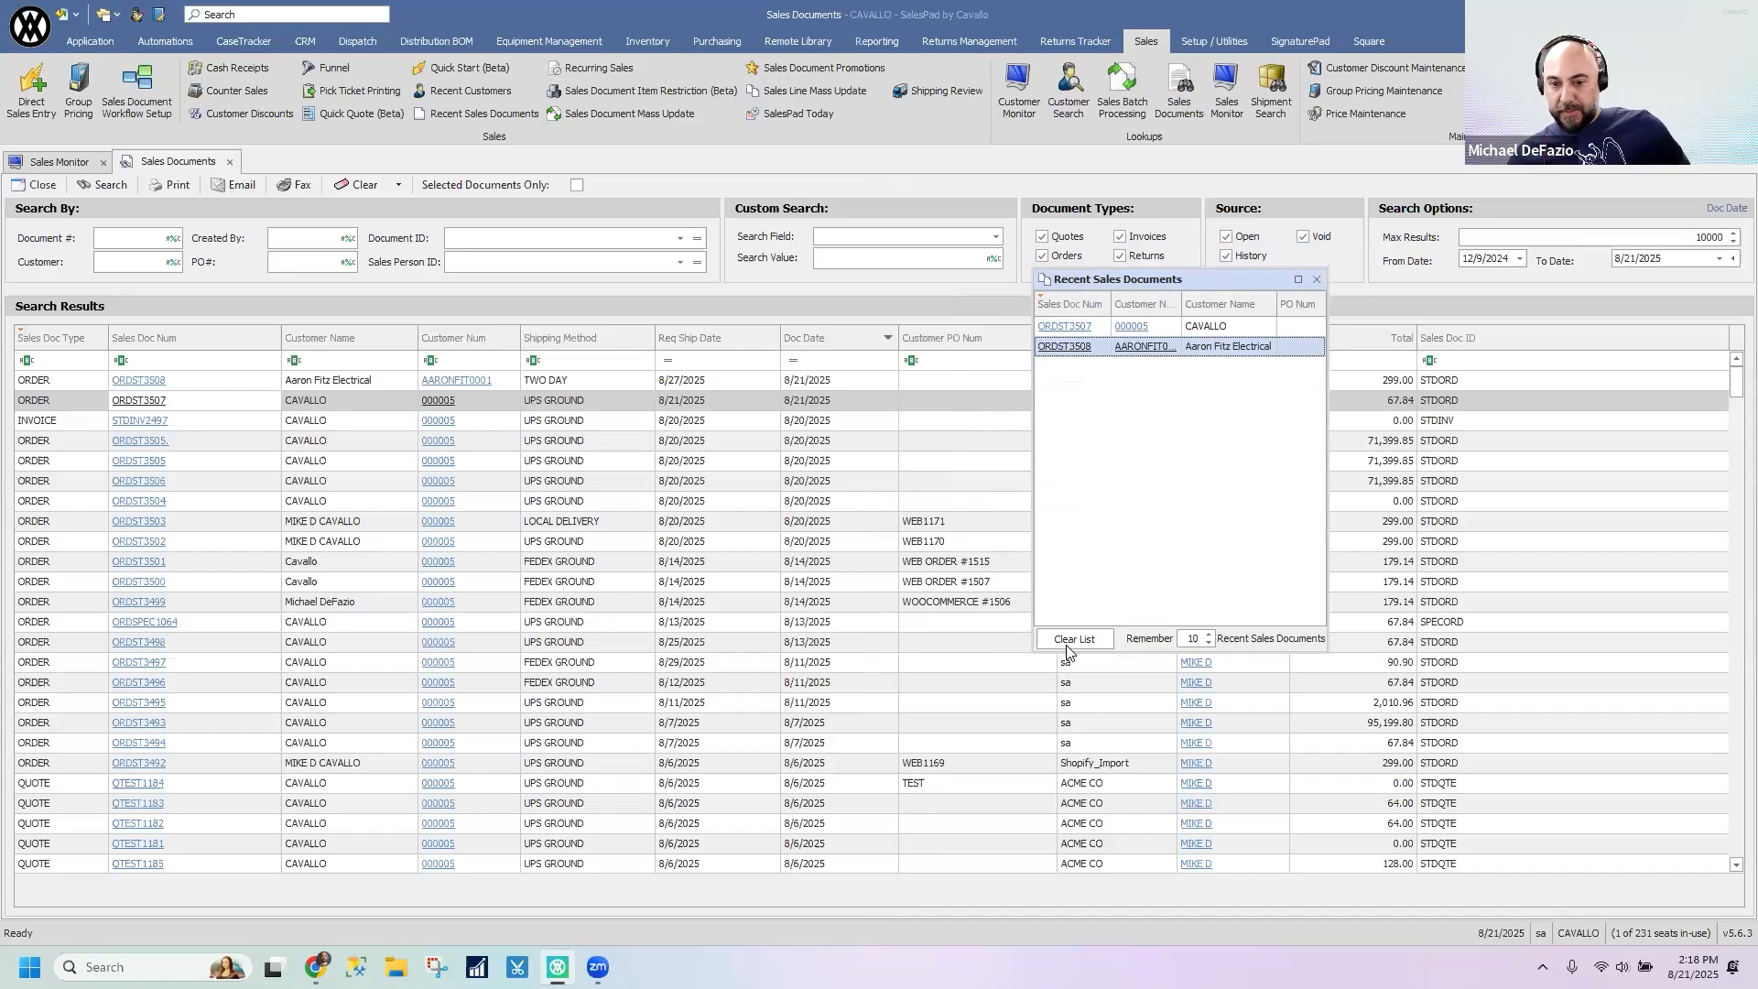
- Set the recent list to remember 20 sales documents and widen its Customer Num column
{"action": "left_click", "coordinate": [1187, 638]}
{"action": "type", "text": "20"}
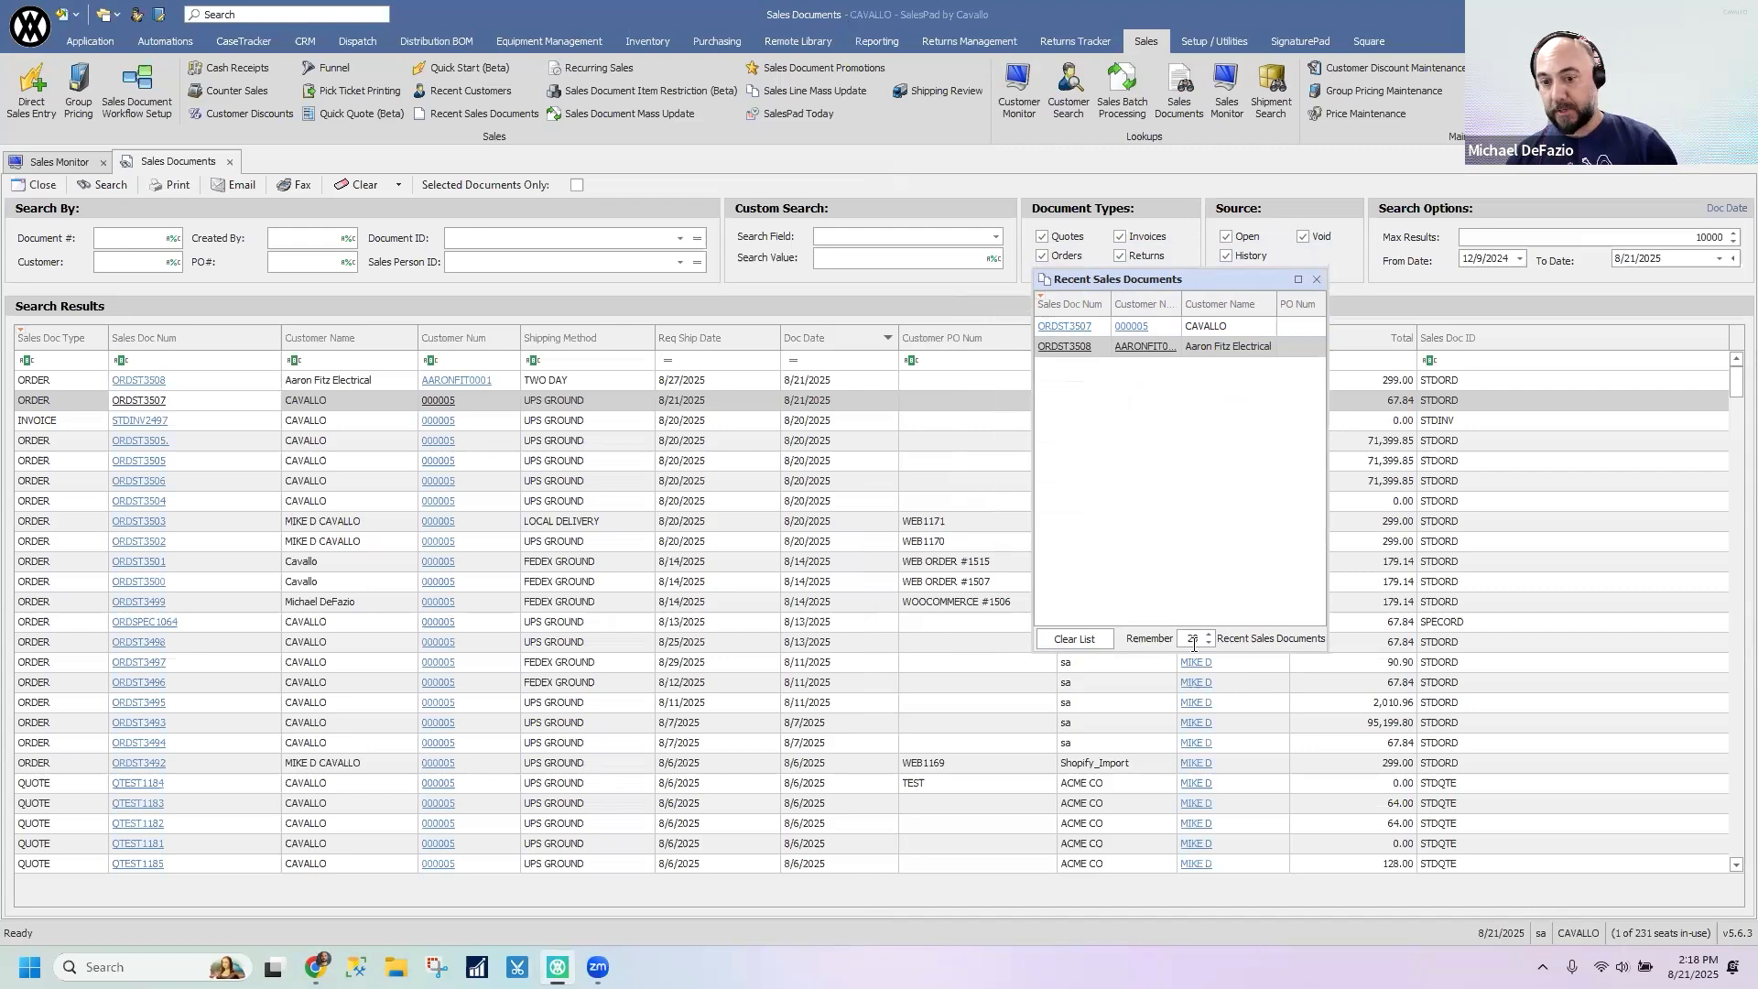
{"action": "left_click_drag", "start_coordinate": [1220, 271], "coordinate": [1084, 284]}
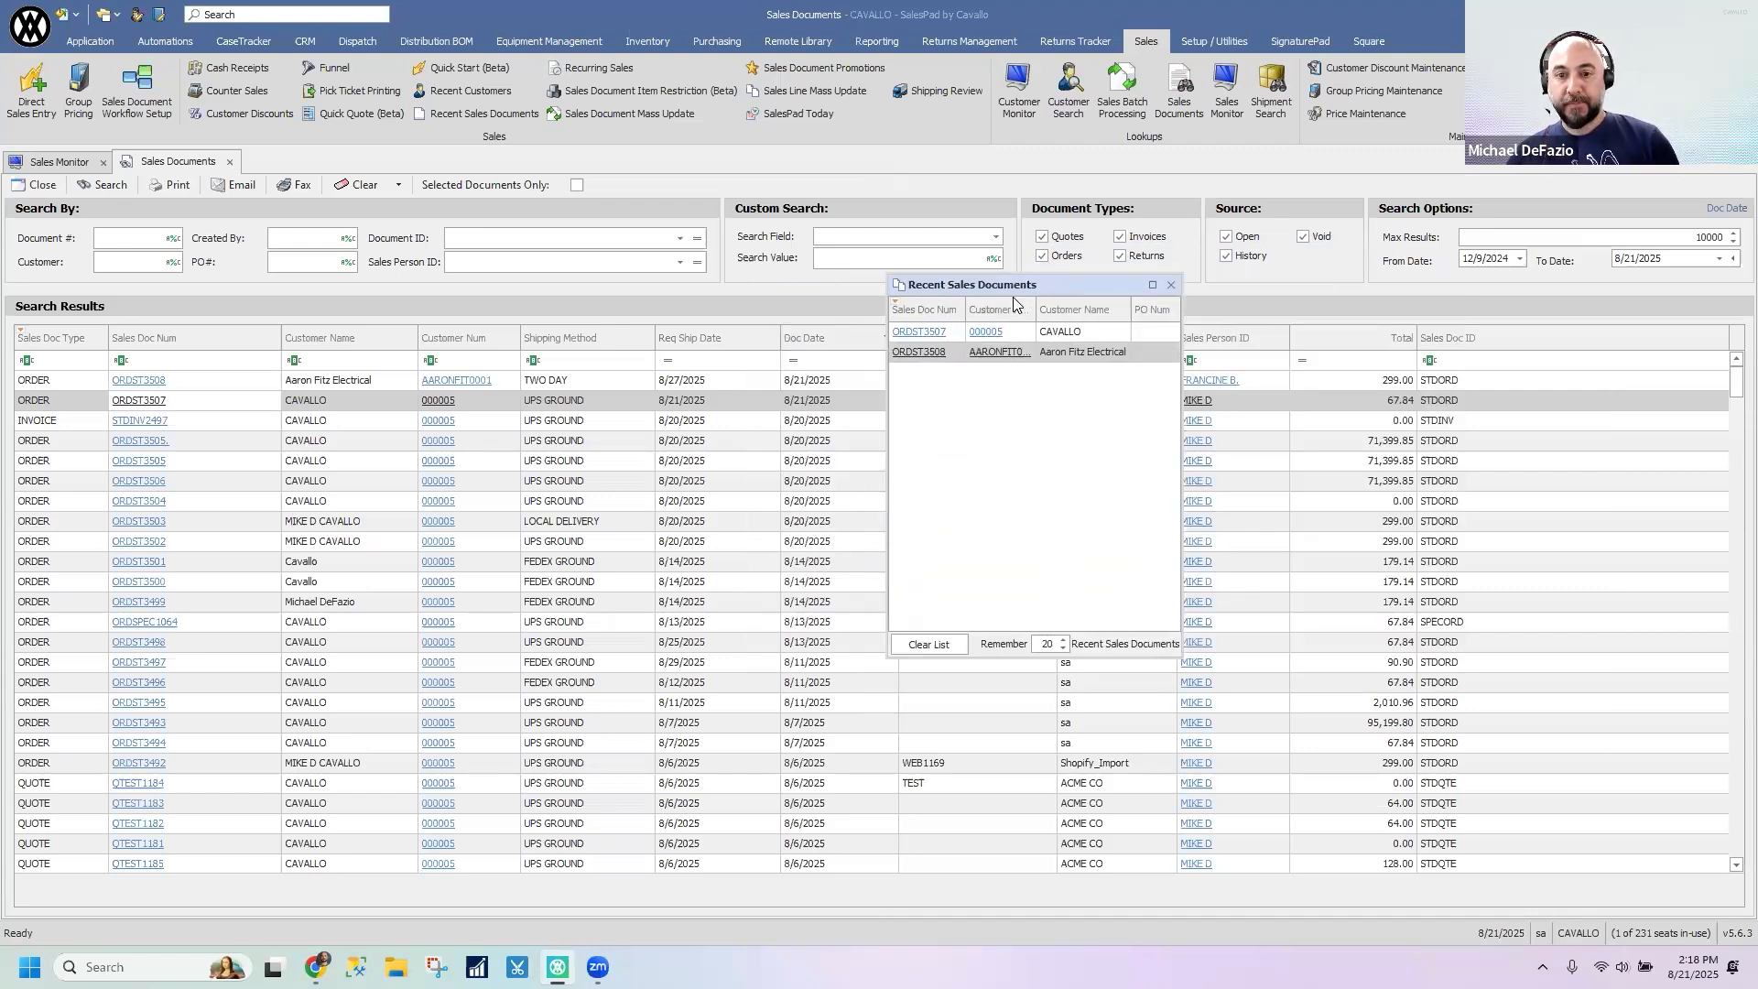
{"action": "left_click", "coordinate": [979, 310]}
{"action": "mouse_move", "coordinate": [966, 309]}
{"action": "left_mouse_down"}
{"action": "mouse_move", "coordinate": [1080, 315]}
{"action": "mouse_move", "coordinate": [984, 311]}
{"action": "left_mouse_up"}
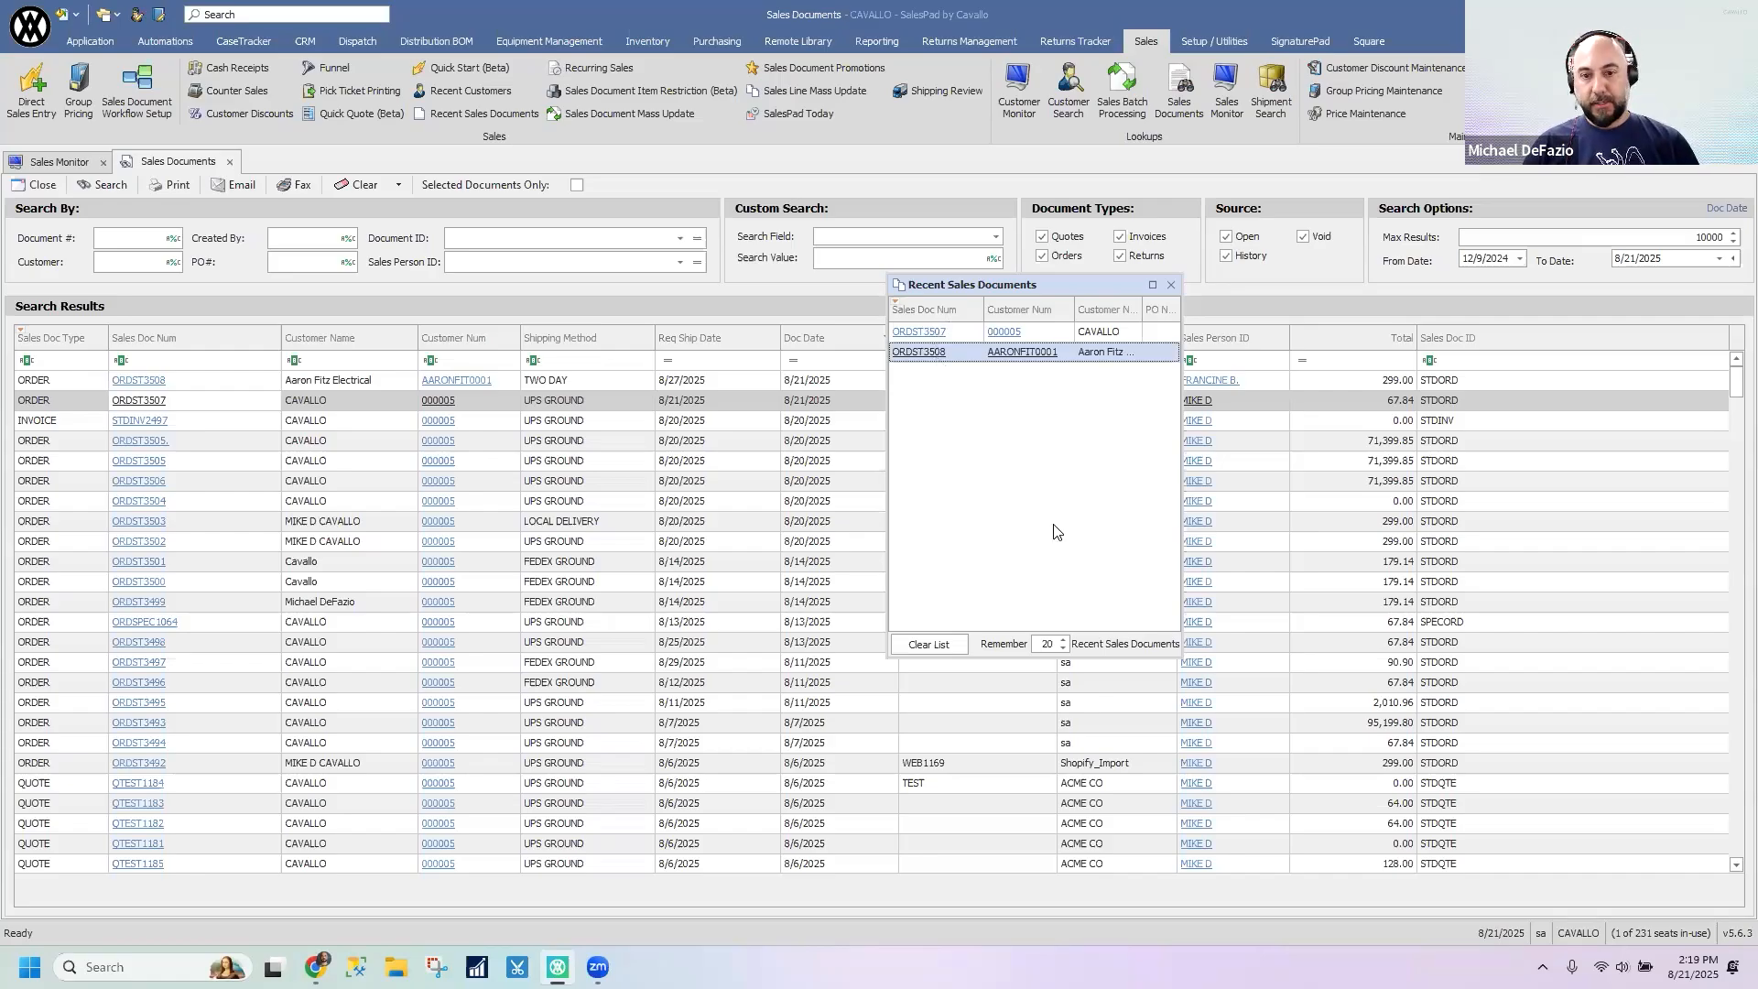
- Set the number of remembered recent sales documents to 10 and close the Recent Sales Documents window
{"action": "double_click", "coordinate": [1046, 643]}
{"action": "type", "text": "10"}
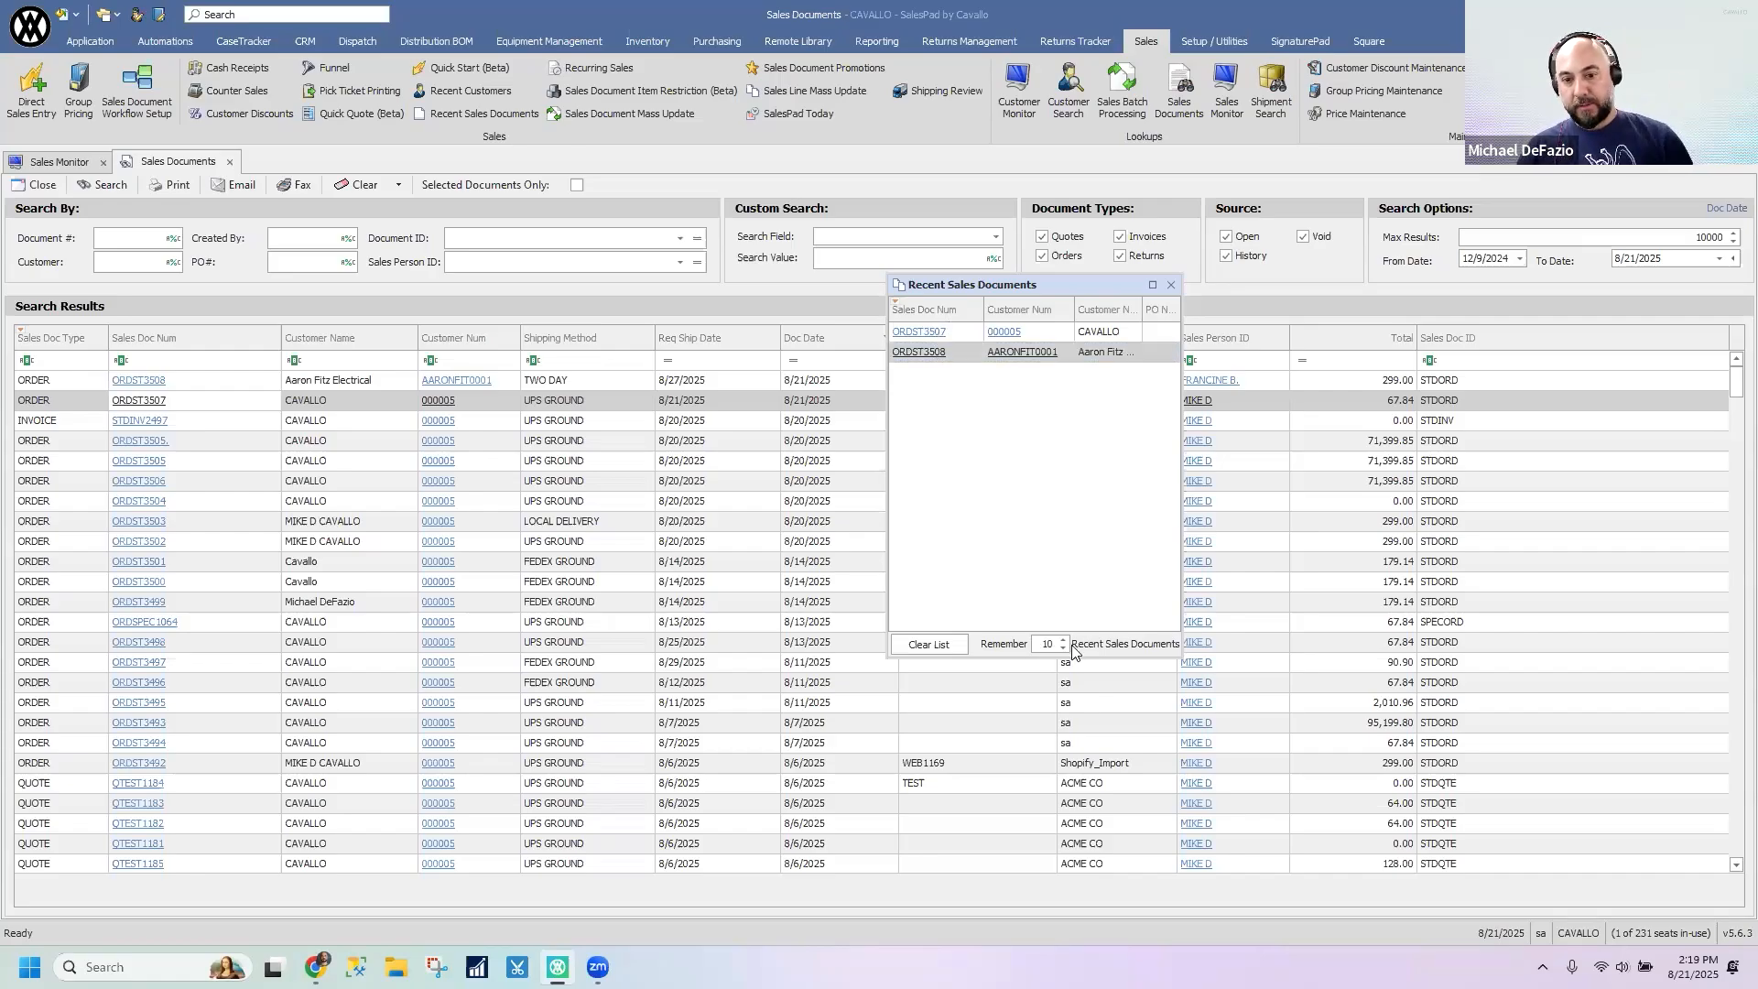
{"action": "left_click", "coordinate": [1055, 515]}
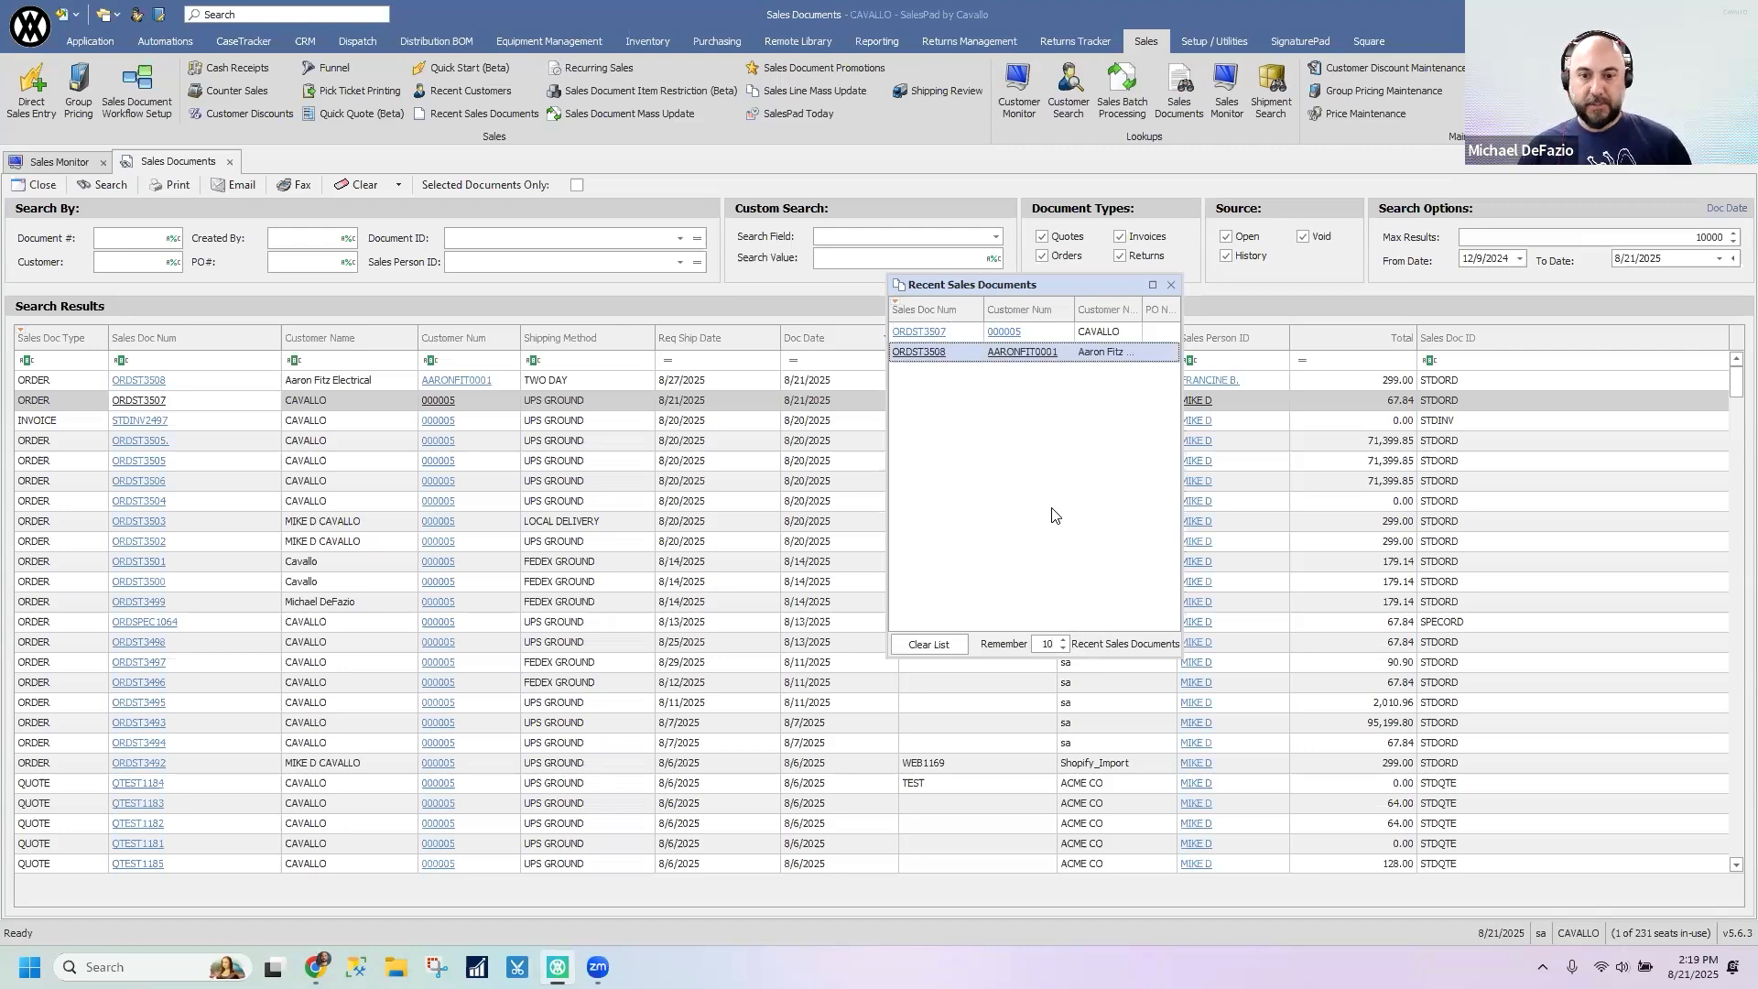
{"action": "left_click_drag", "start_coordinate": [1029, 291], "coordinate": [1190, 298]}
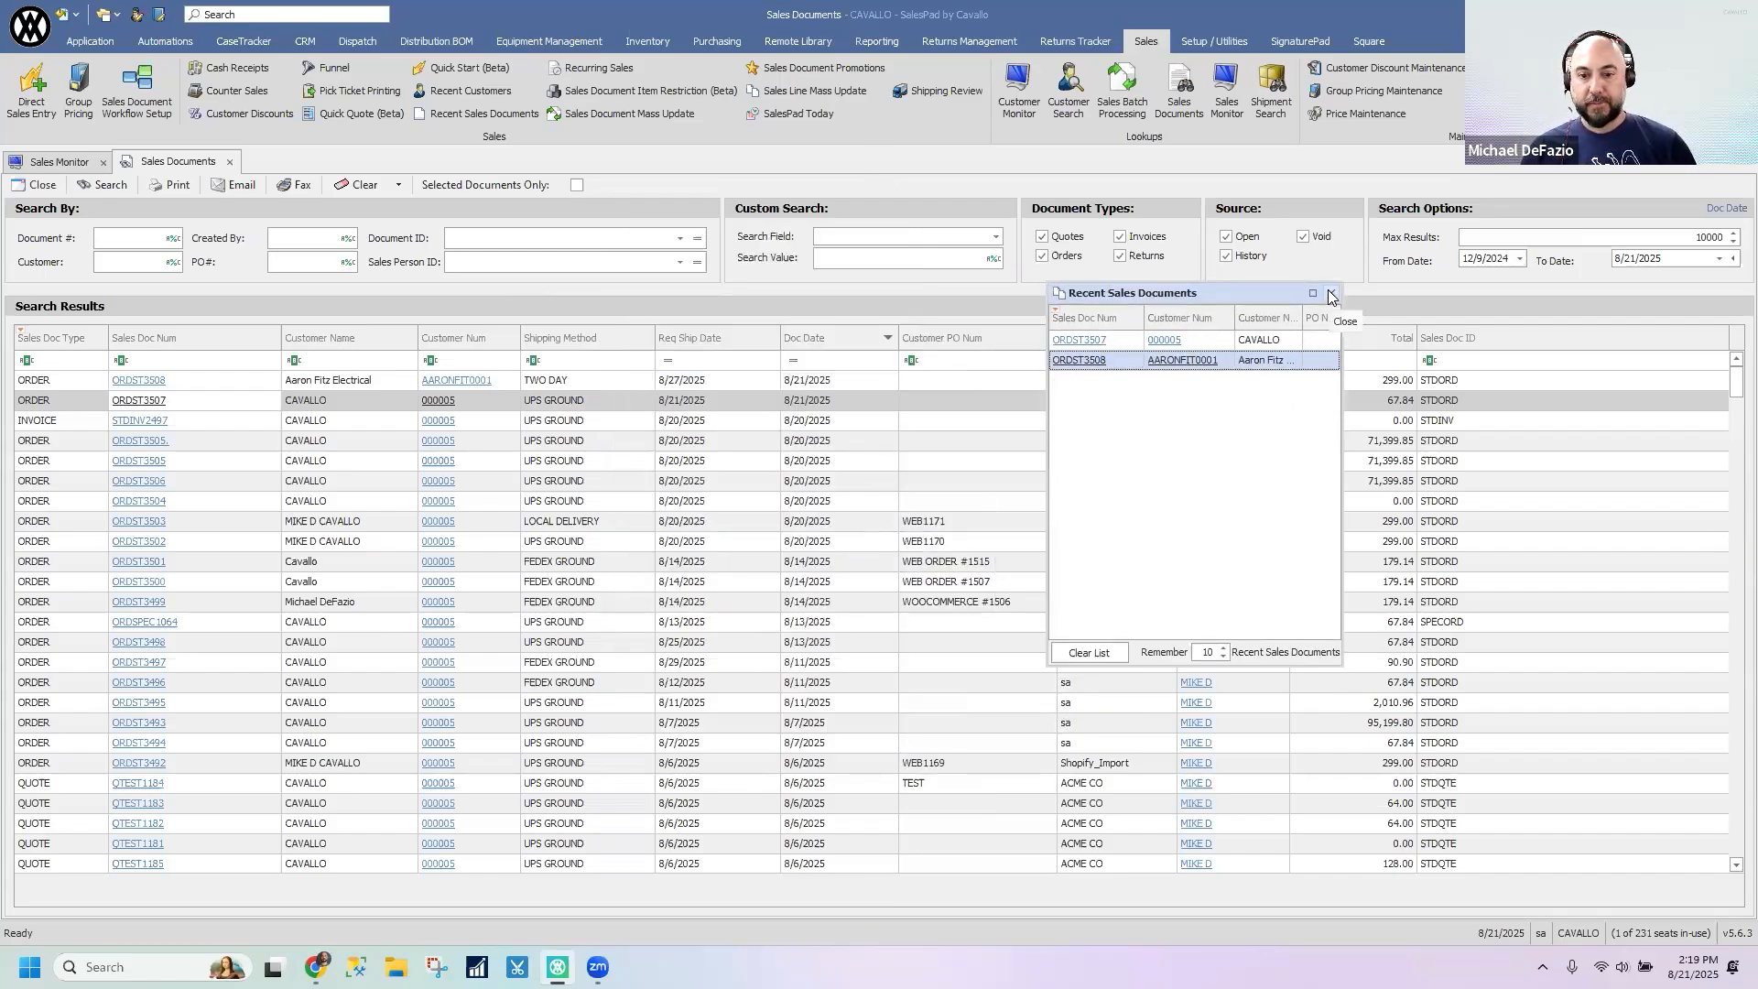
{"action": "left_click", "coordinate": [1331, 294]}
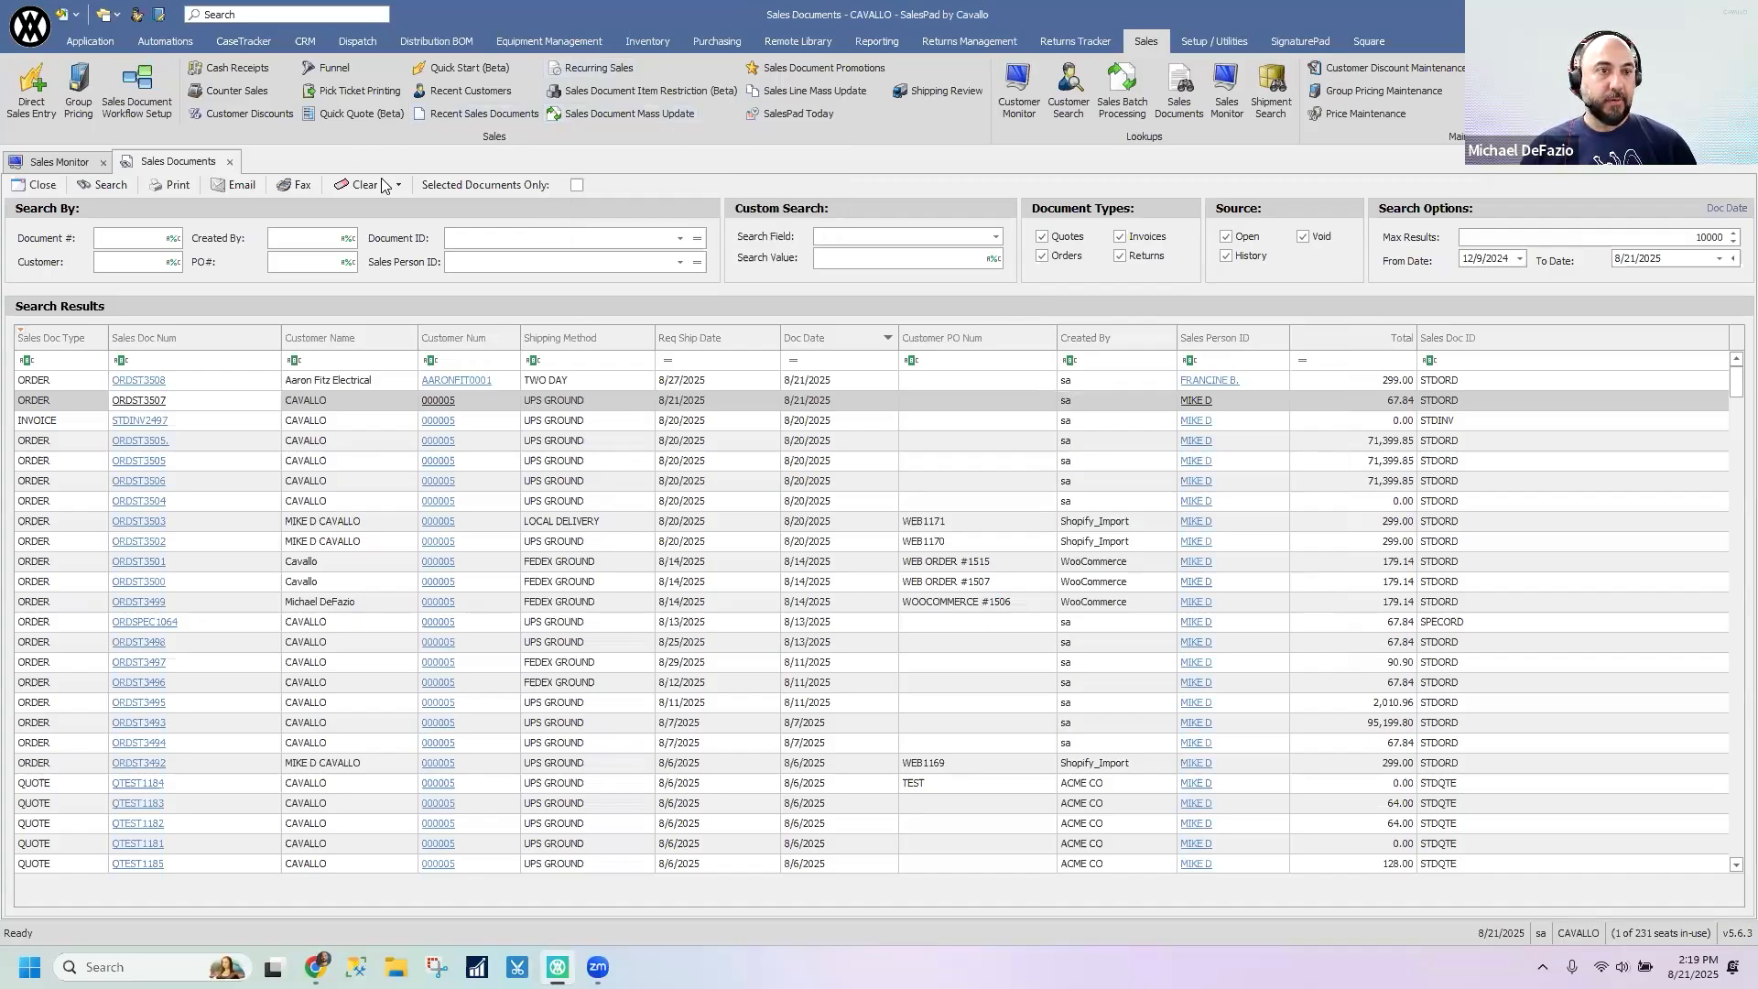
- Show the Recent Customers list in a floating window beside the visible sales documents and look through both
{"action": "left_click", "coordinate": [465, 92]}
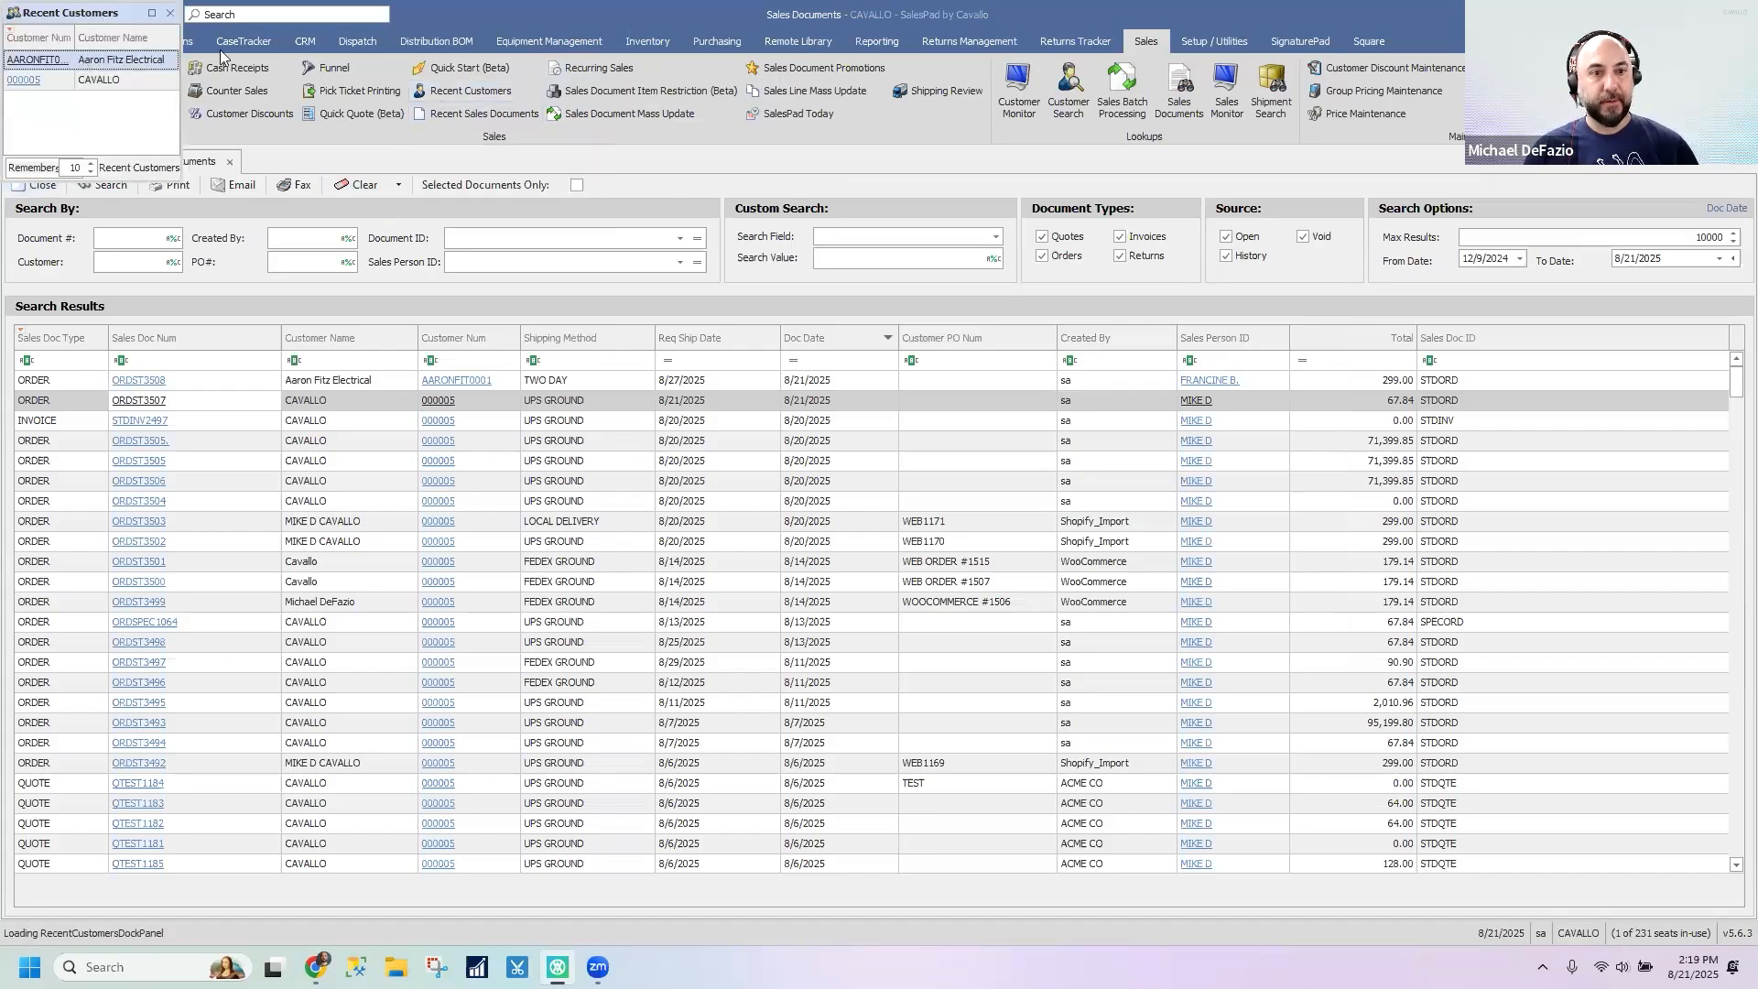
{"action": "left_click_drag", "start_coordinate": [1282, 385], "coordinate": [1307, 560]}
{"action": "left_click_drag", "start_coordinate": [1339, 454], "coordinate": [1422, 443]}
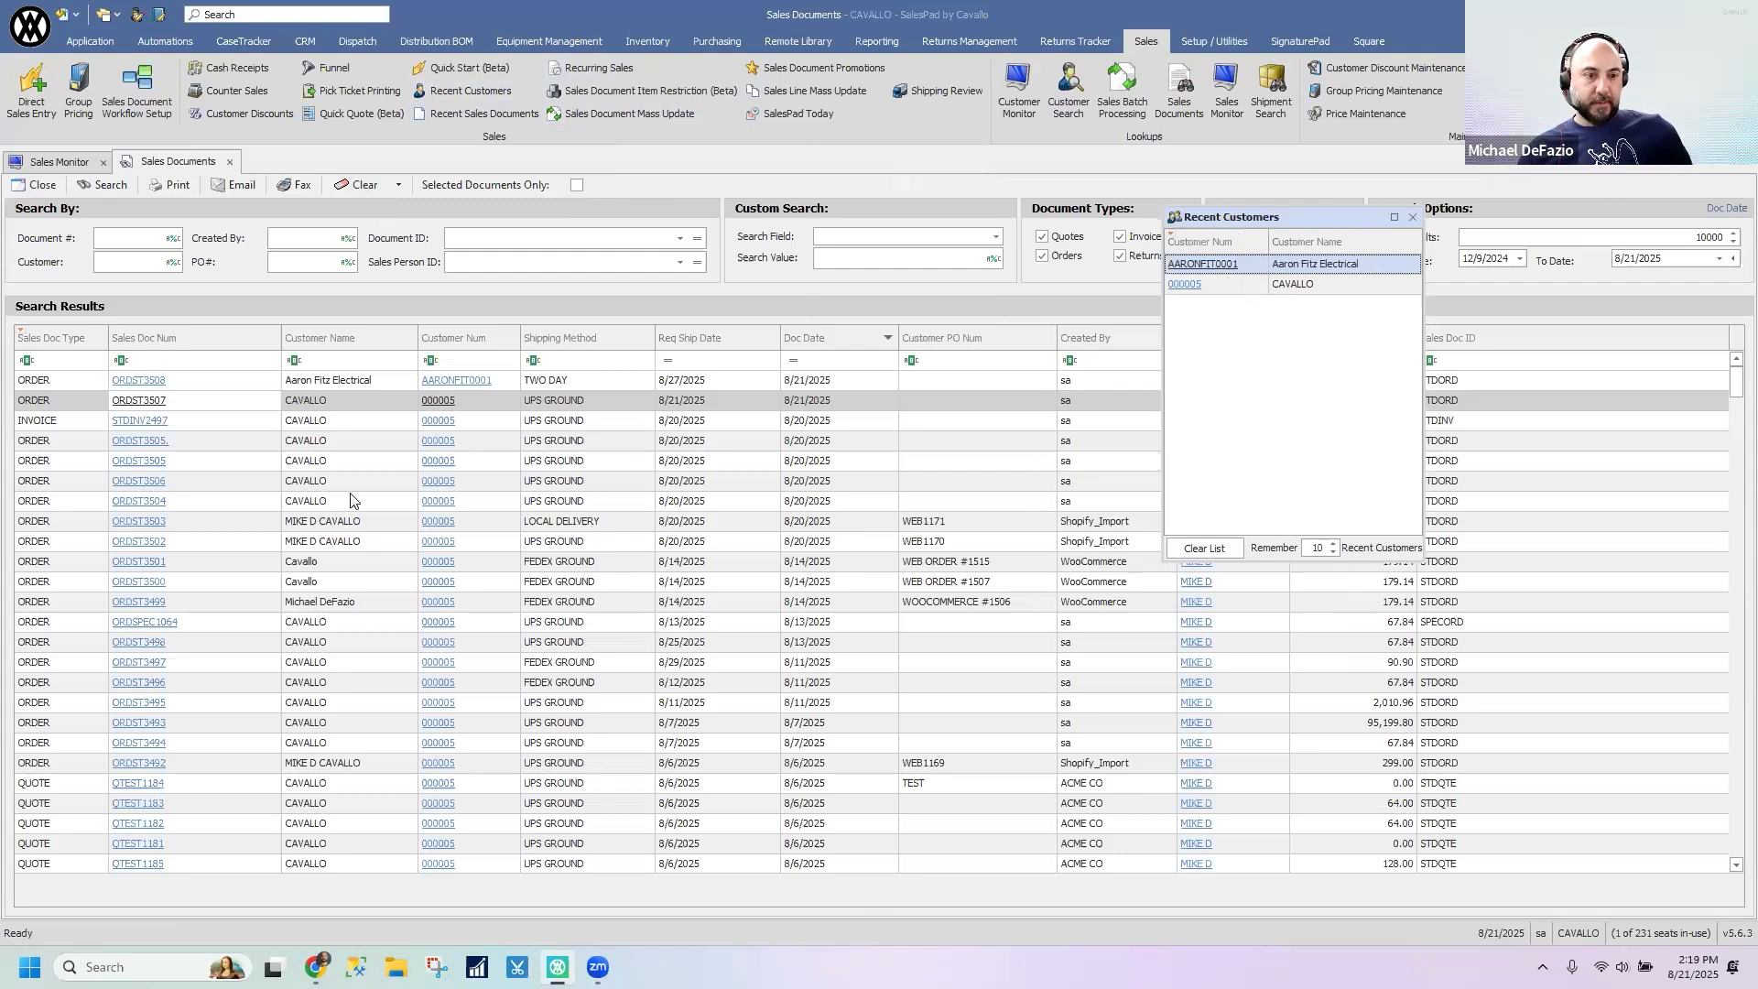
{"action": "scroll", "coordinate": [346, 763], "scroll_direction": "down", "scroll_amount": 1}
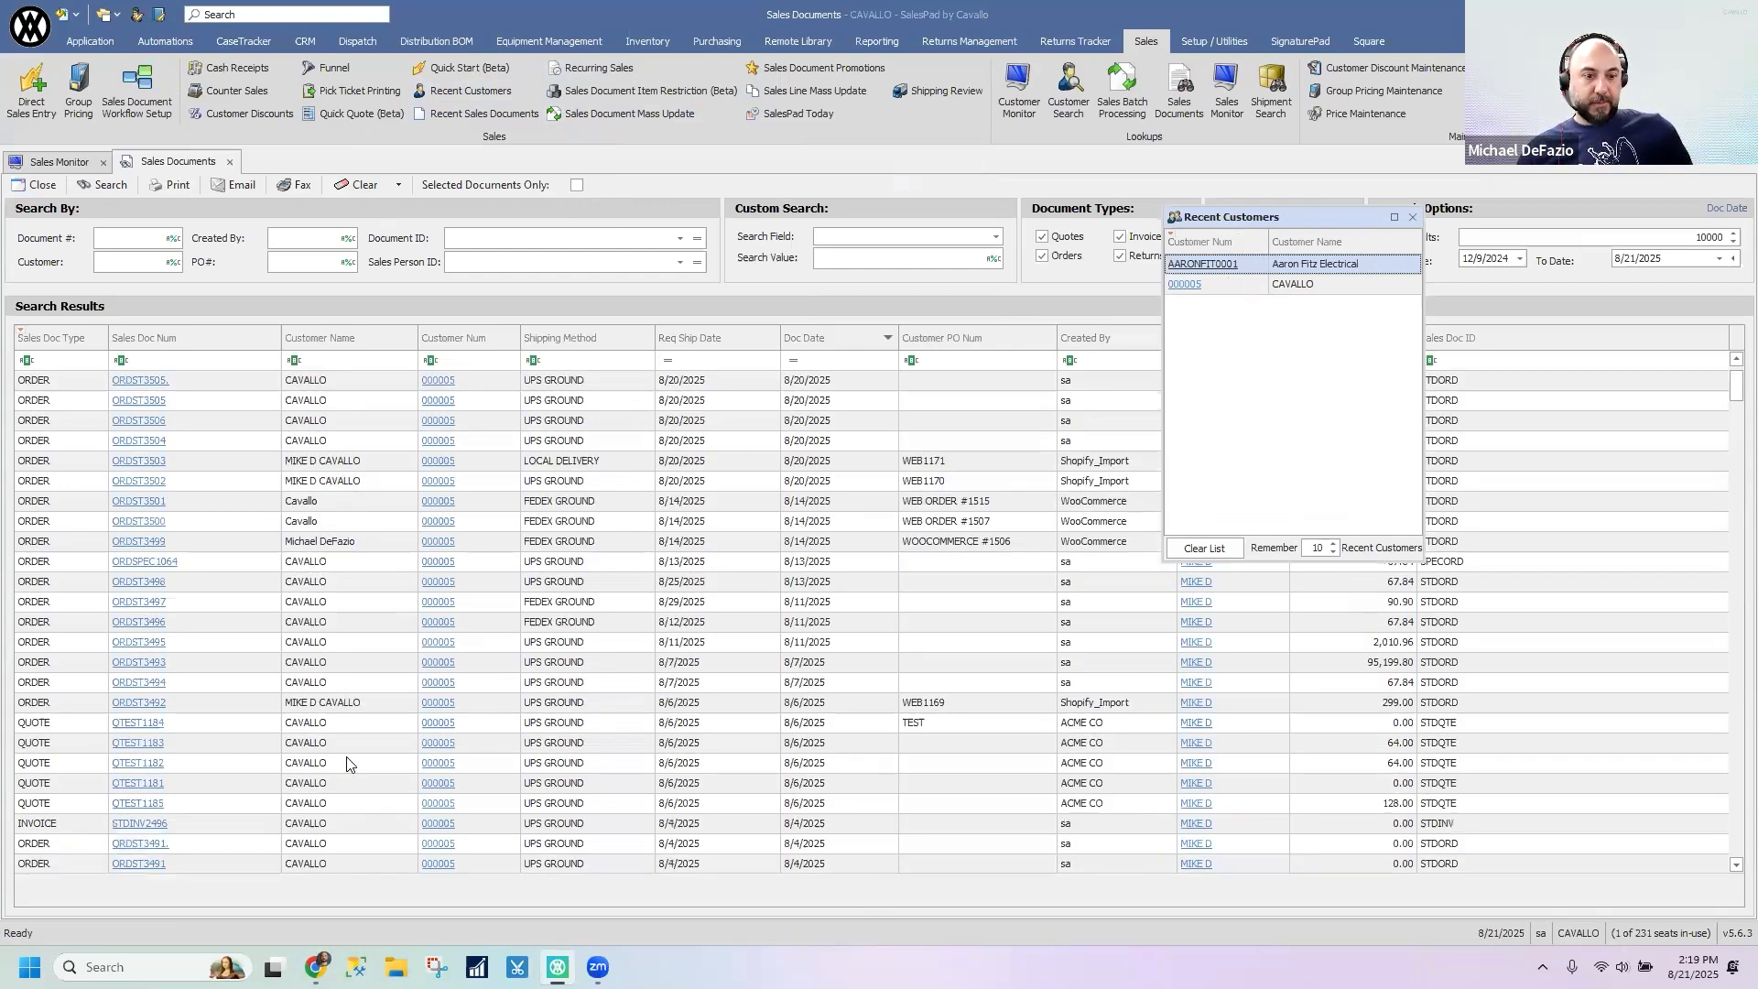
{"action": "scroll", "coordinate": [346, 762], "scroll_direction": "down", "scroll_amount": 1}
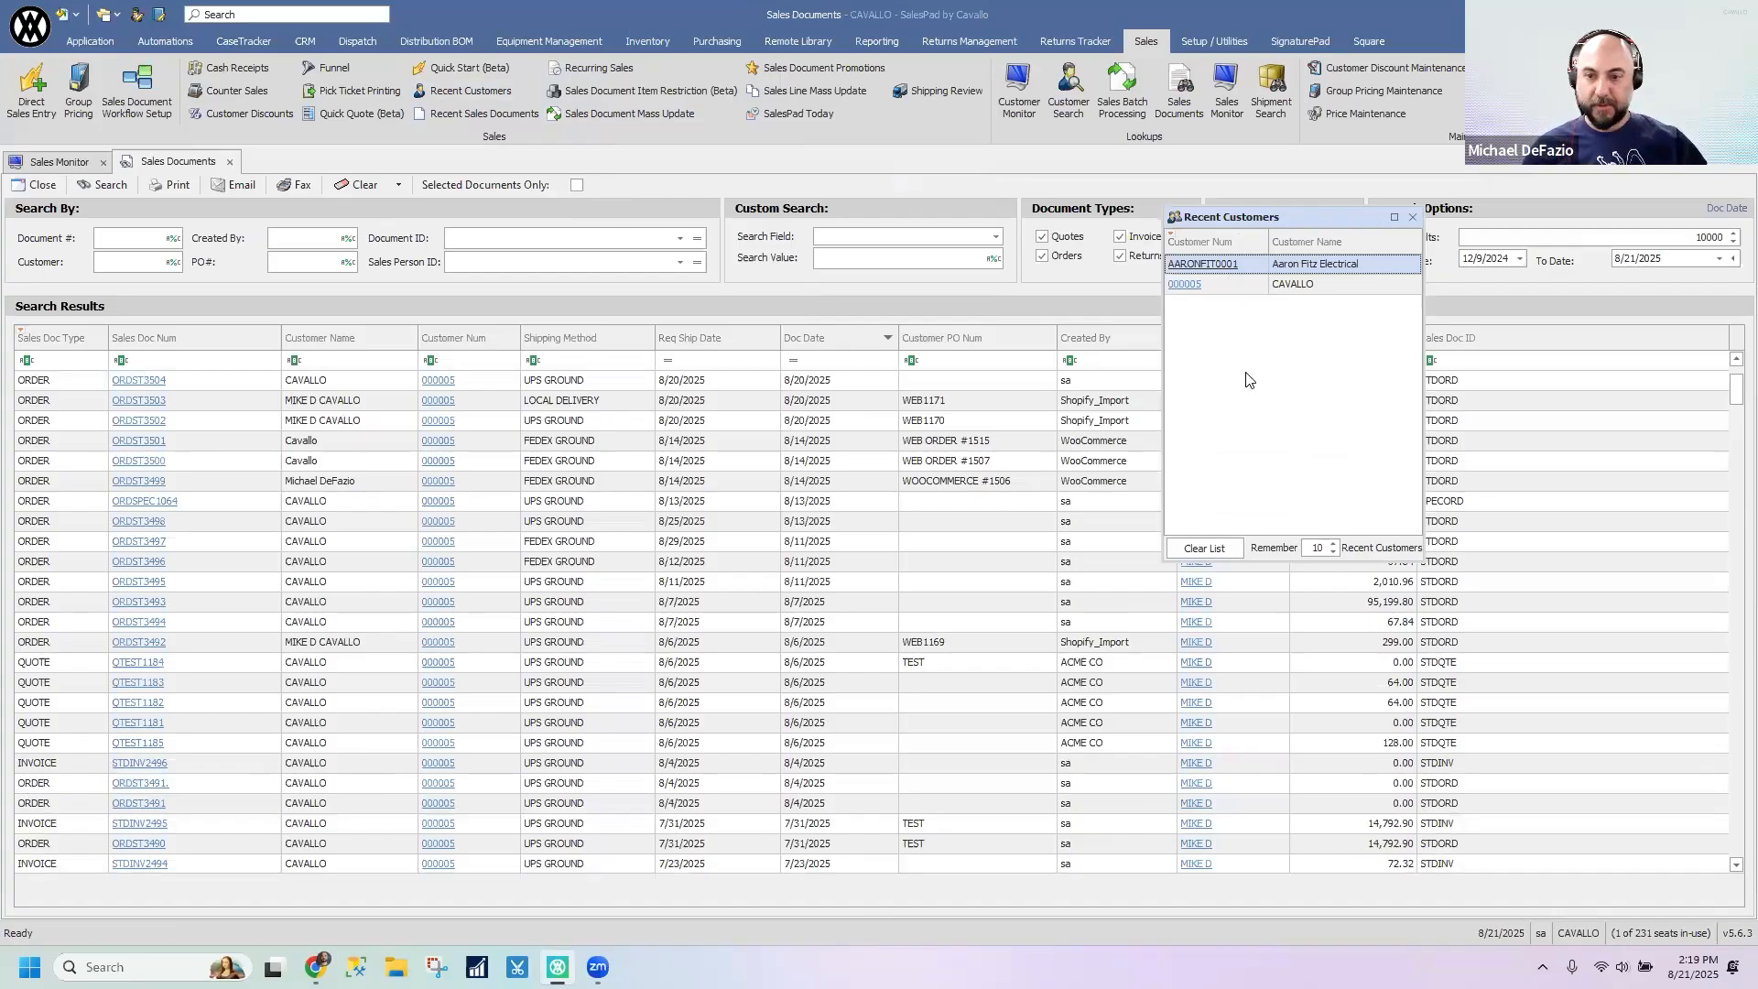
- Check the remember count for recent customers and close the Recent Customers window
{"action": "left_click", "coordinate": [1333, 548]}
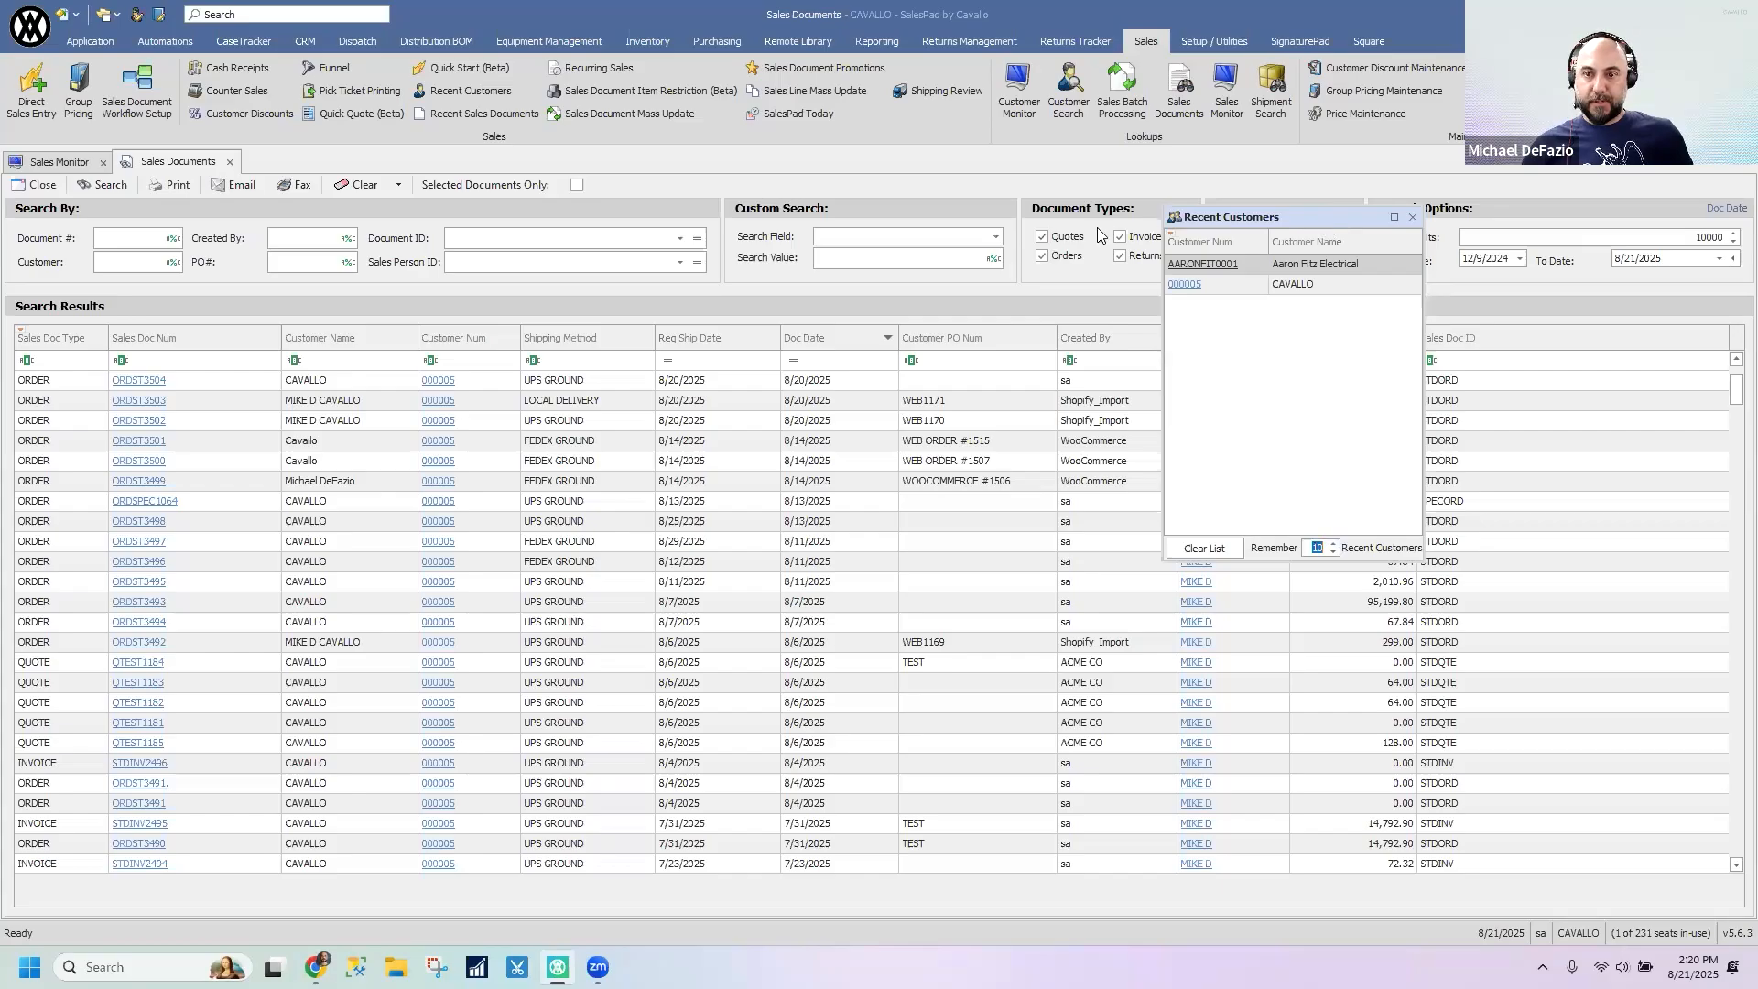
{"action": "left_click_drag", "start_coordinate": [1324, 224], "coordinate": [1329, 211]}
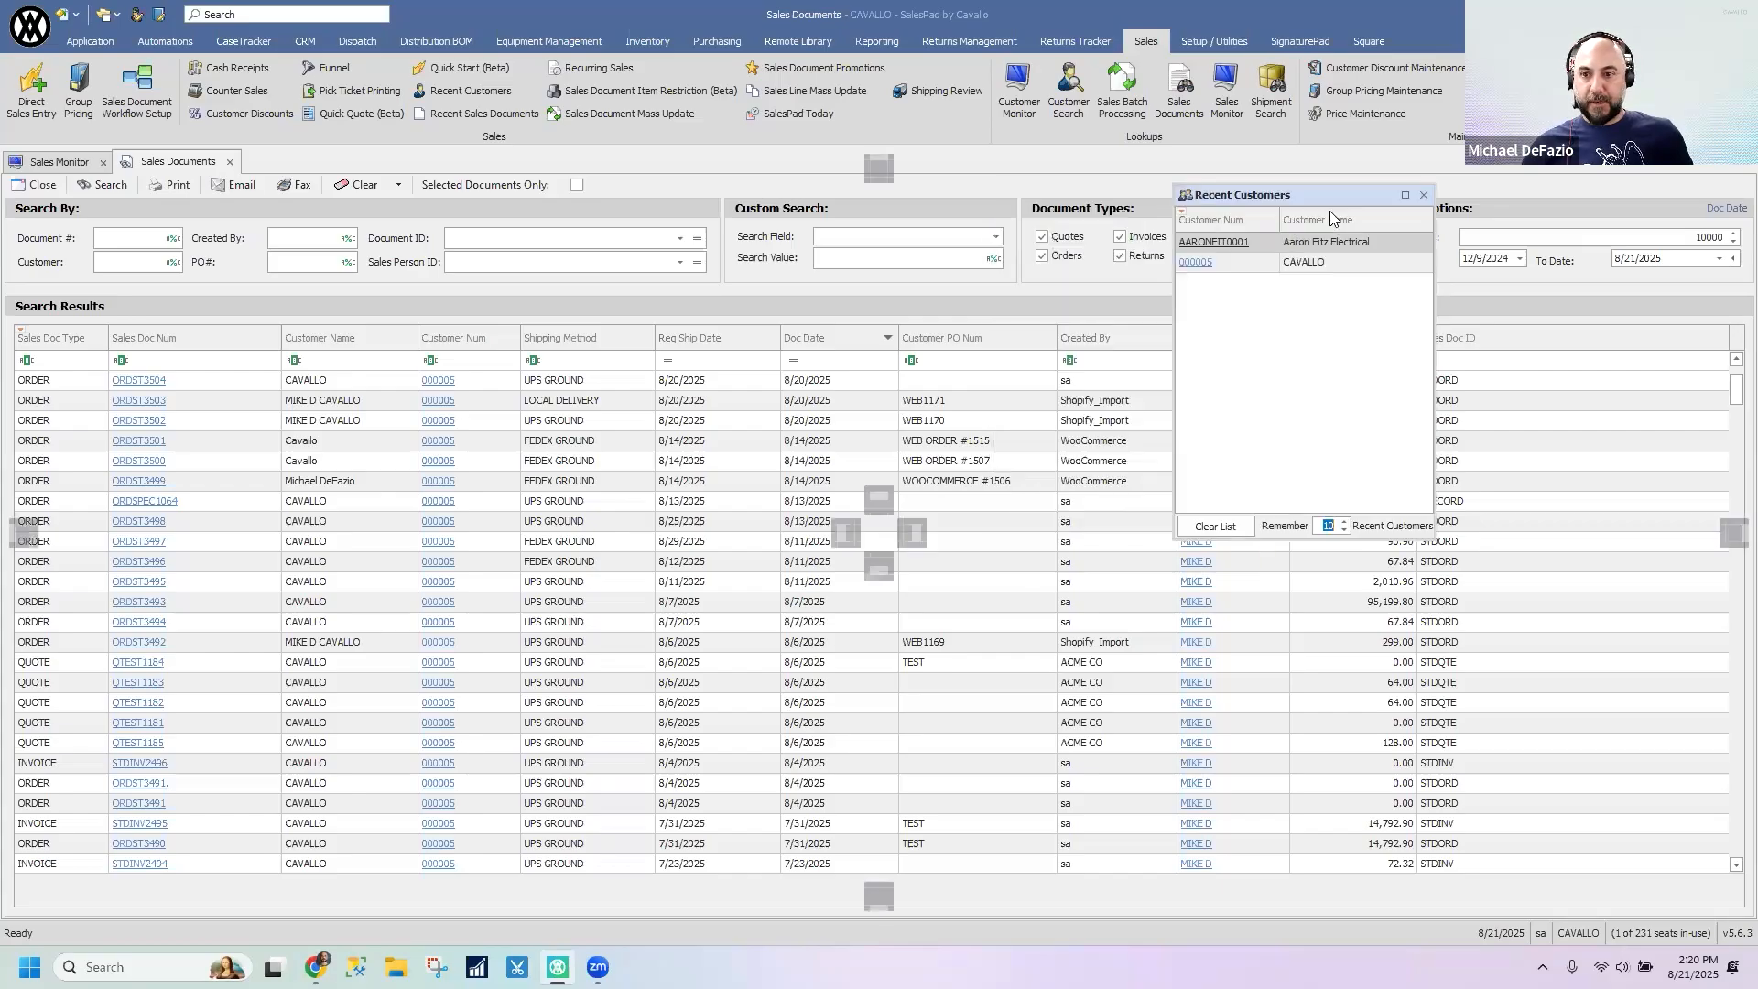
{"action": "left_click", "coordinate": [1420, 205]}
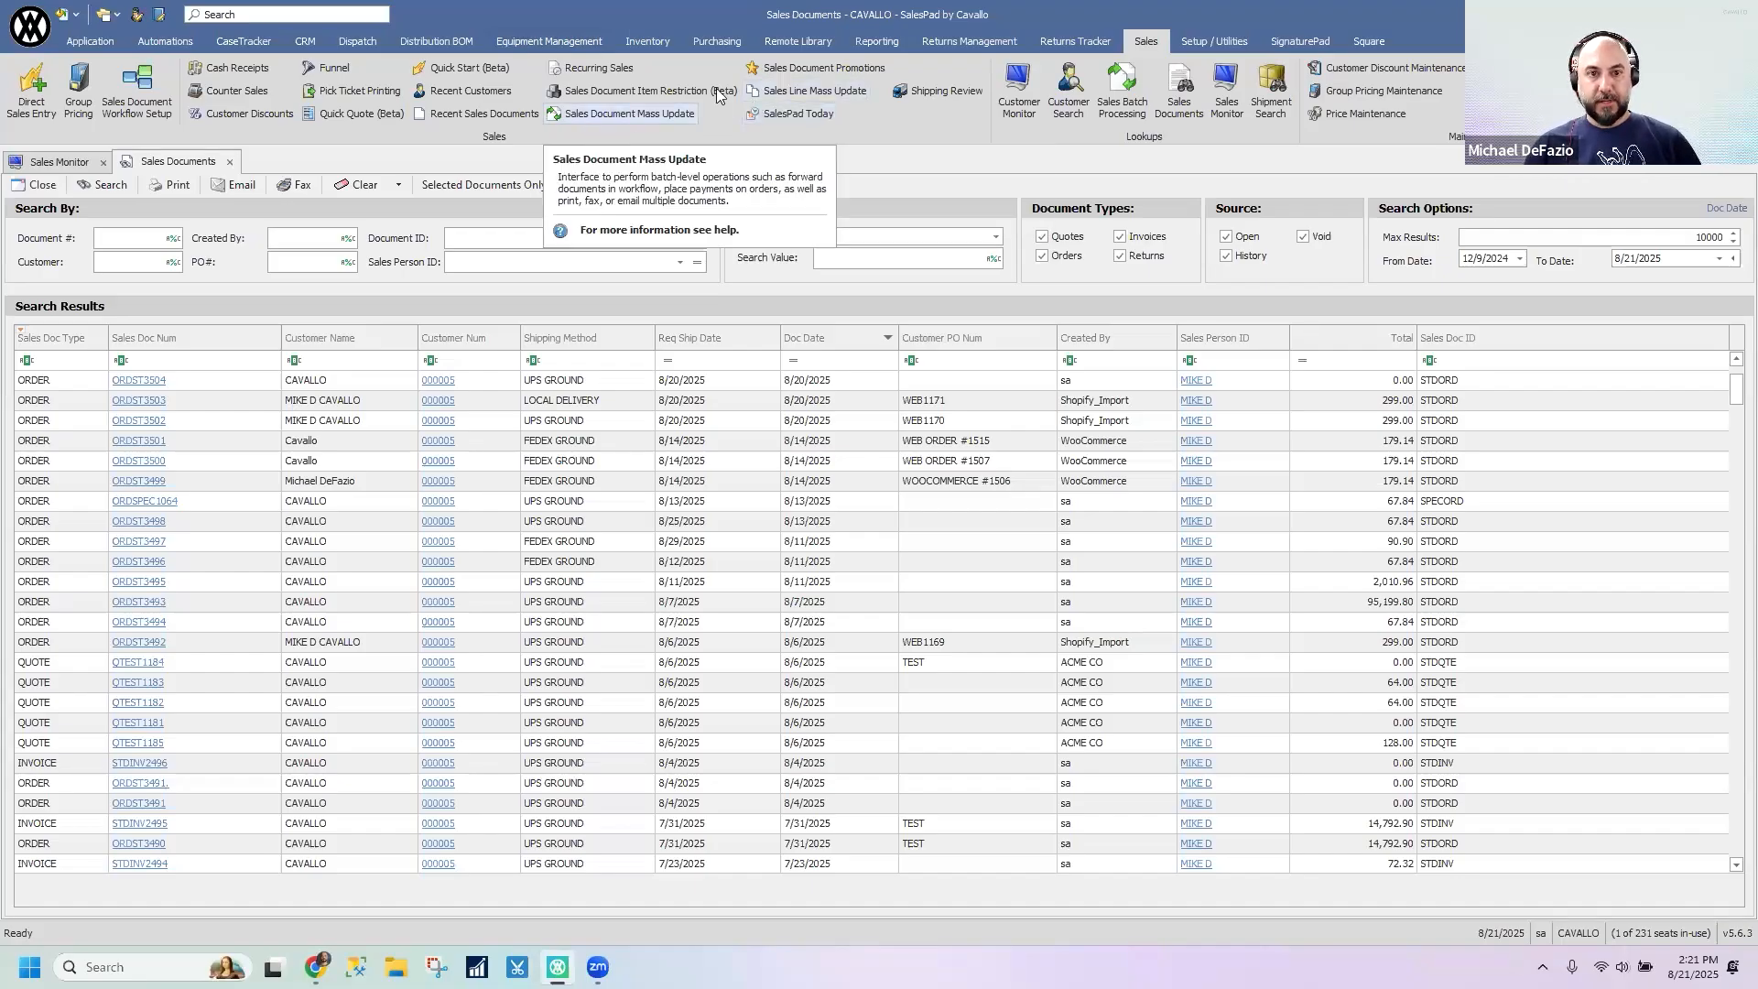
- Open Sales Document Mass Update, add NEW ORDER to the READY TO PICK sales batch selection, and search for documents
{"action": "left_click", "coordinate": [643, 121]}
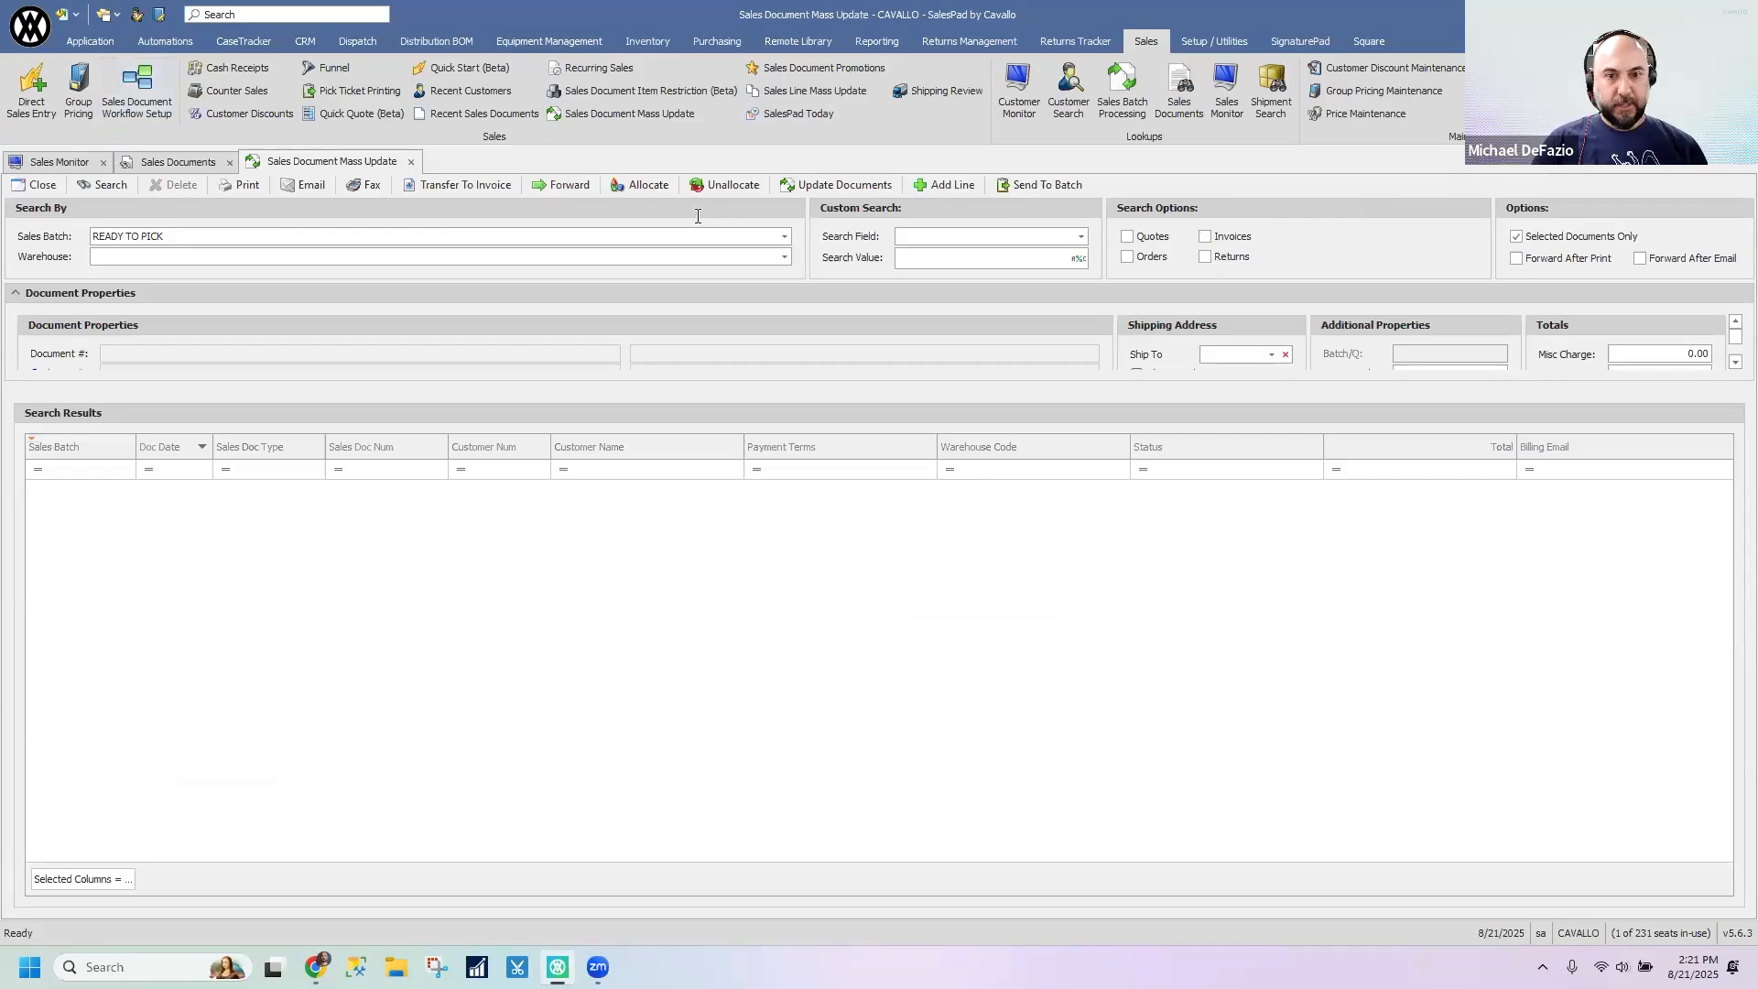
{"action": "left_click", "coordinate": [319, 258]}
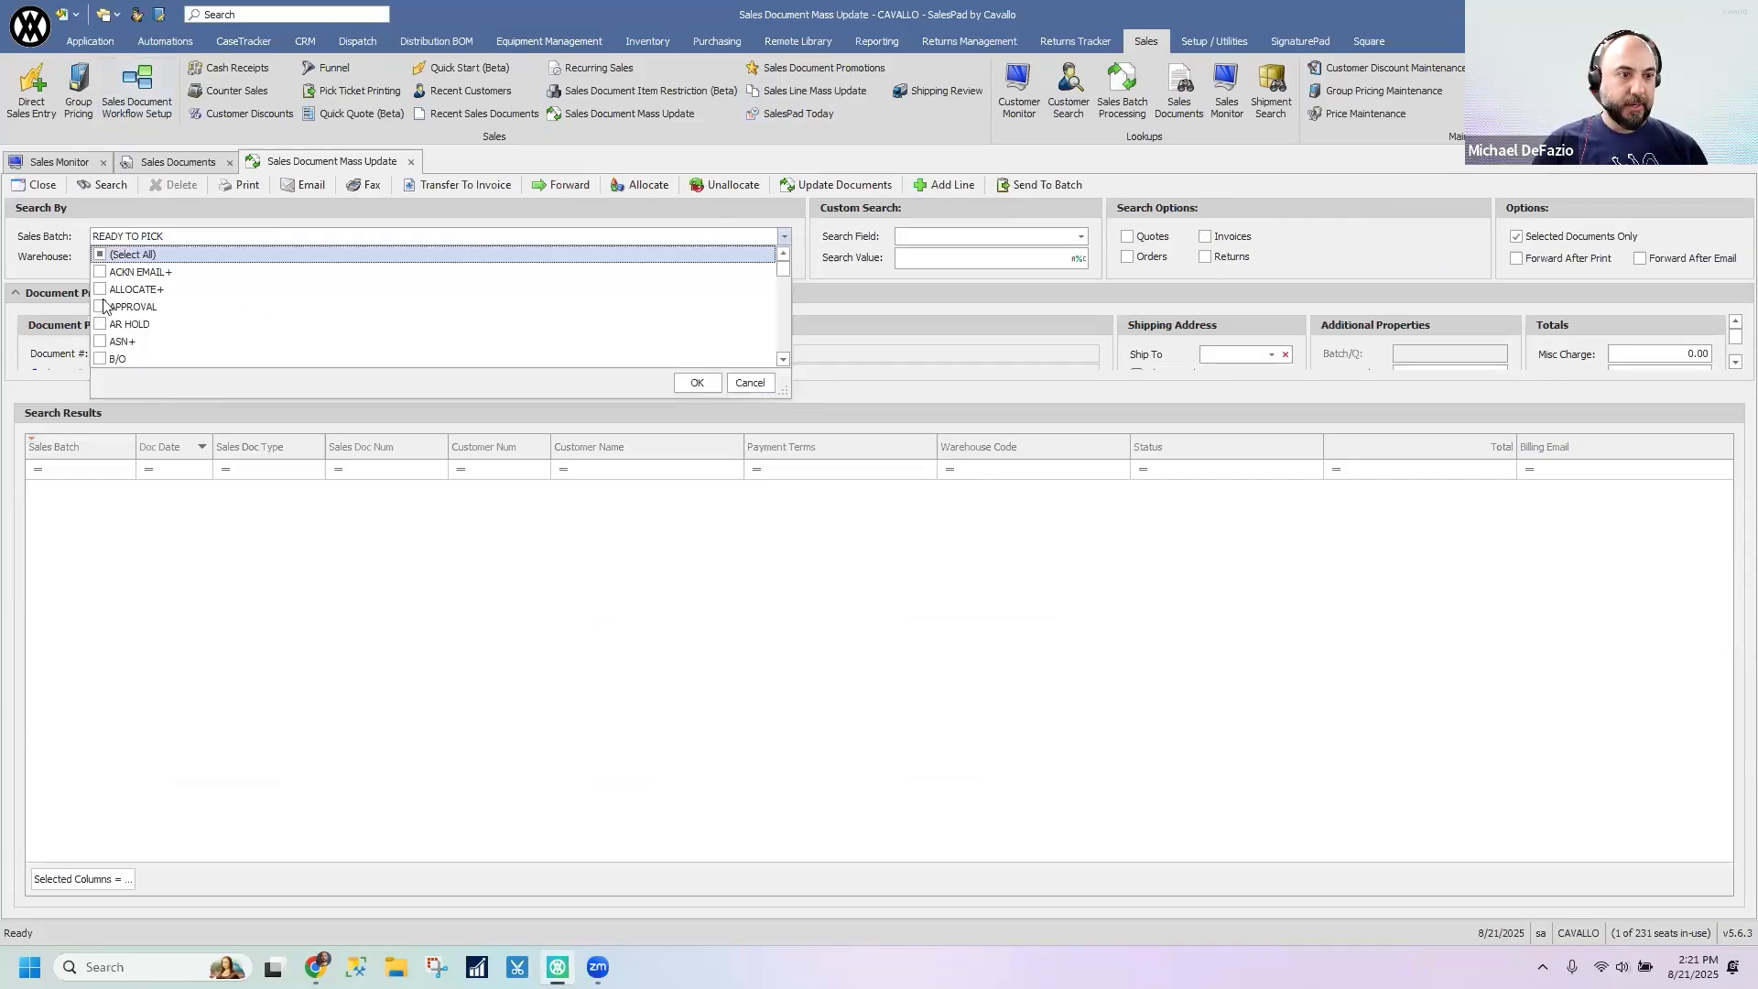
{"action": "scroll", "coordinate": [431, 336], "scroll_direction": "down", "scroll_amount": 7}
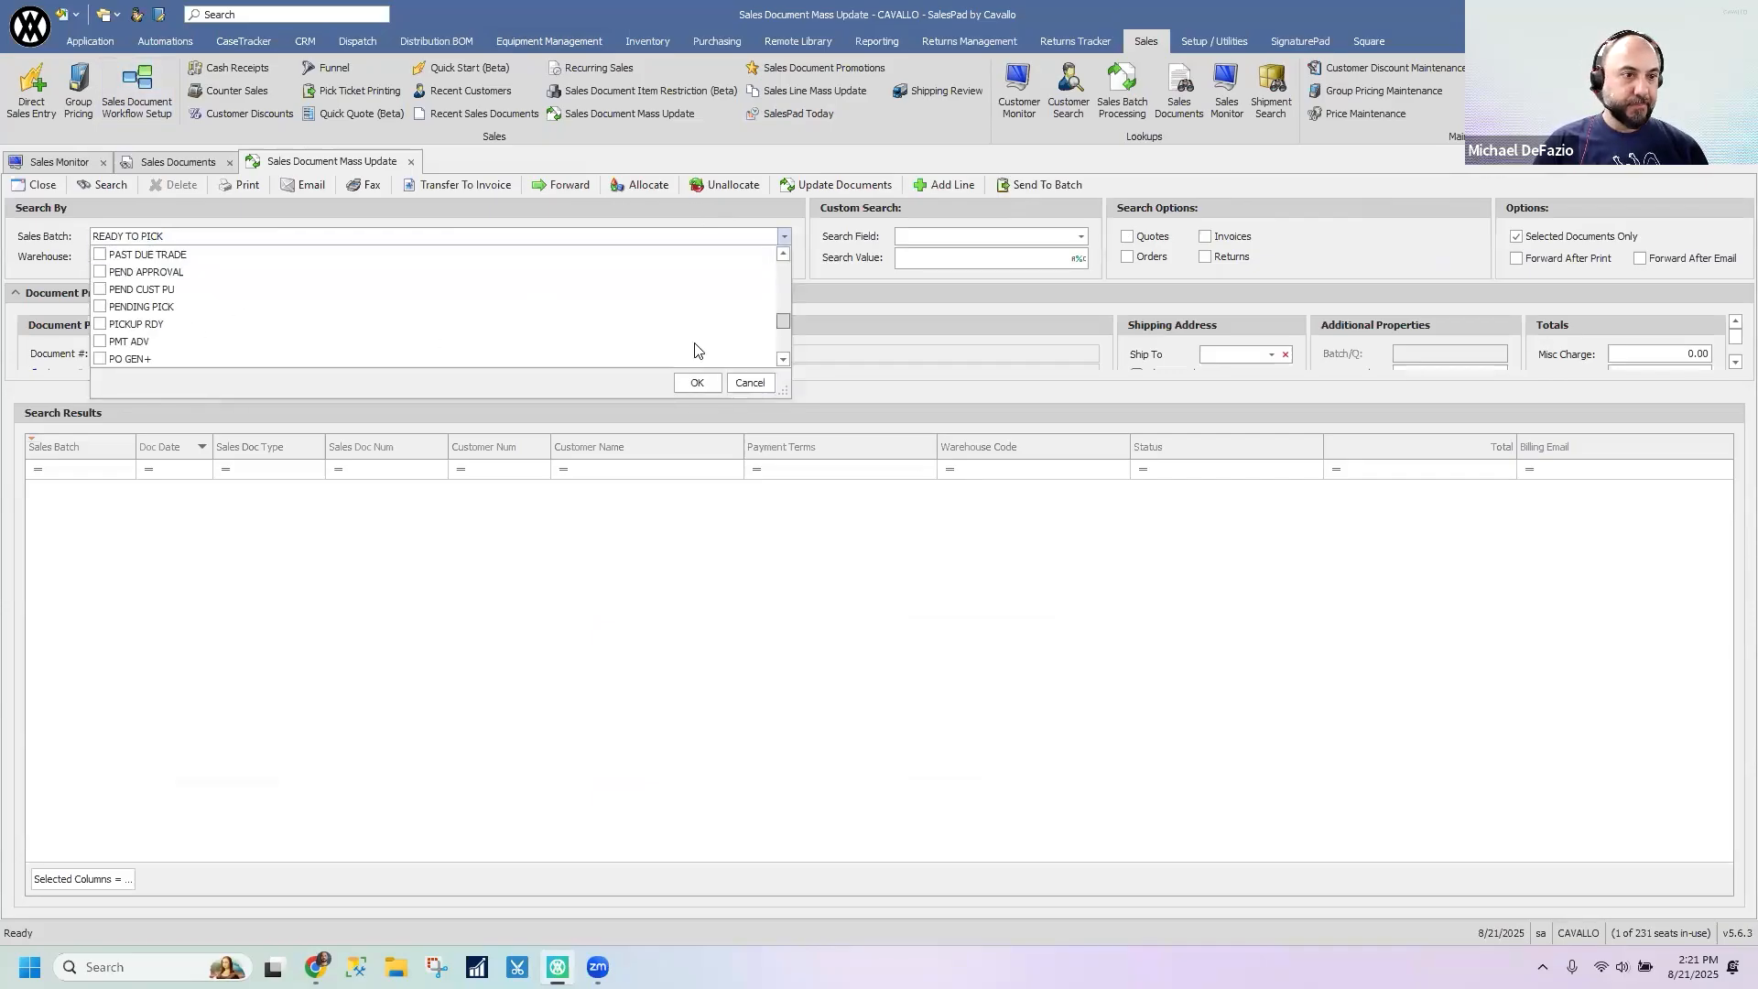
{"action": "scroll", "coordinate": [426, 335], "scroll_direction": "down", "scroll_amount": 5}
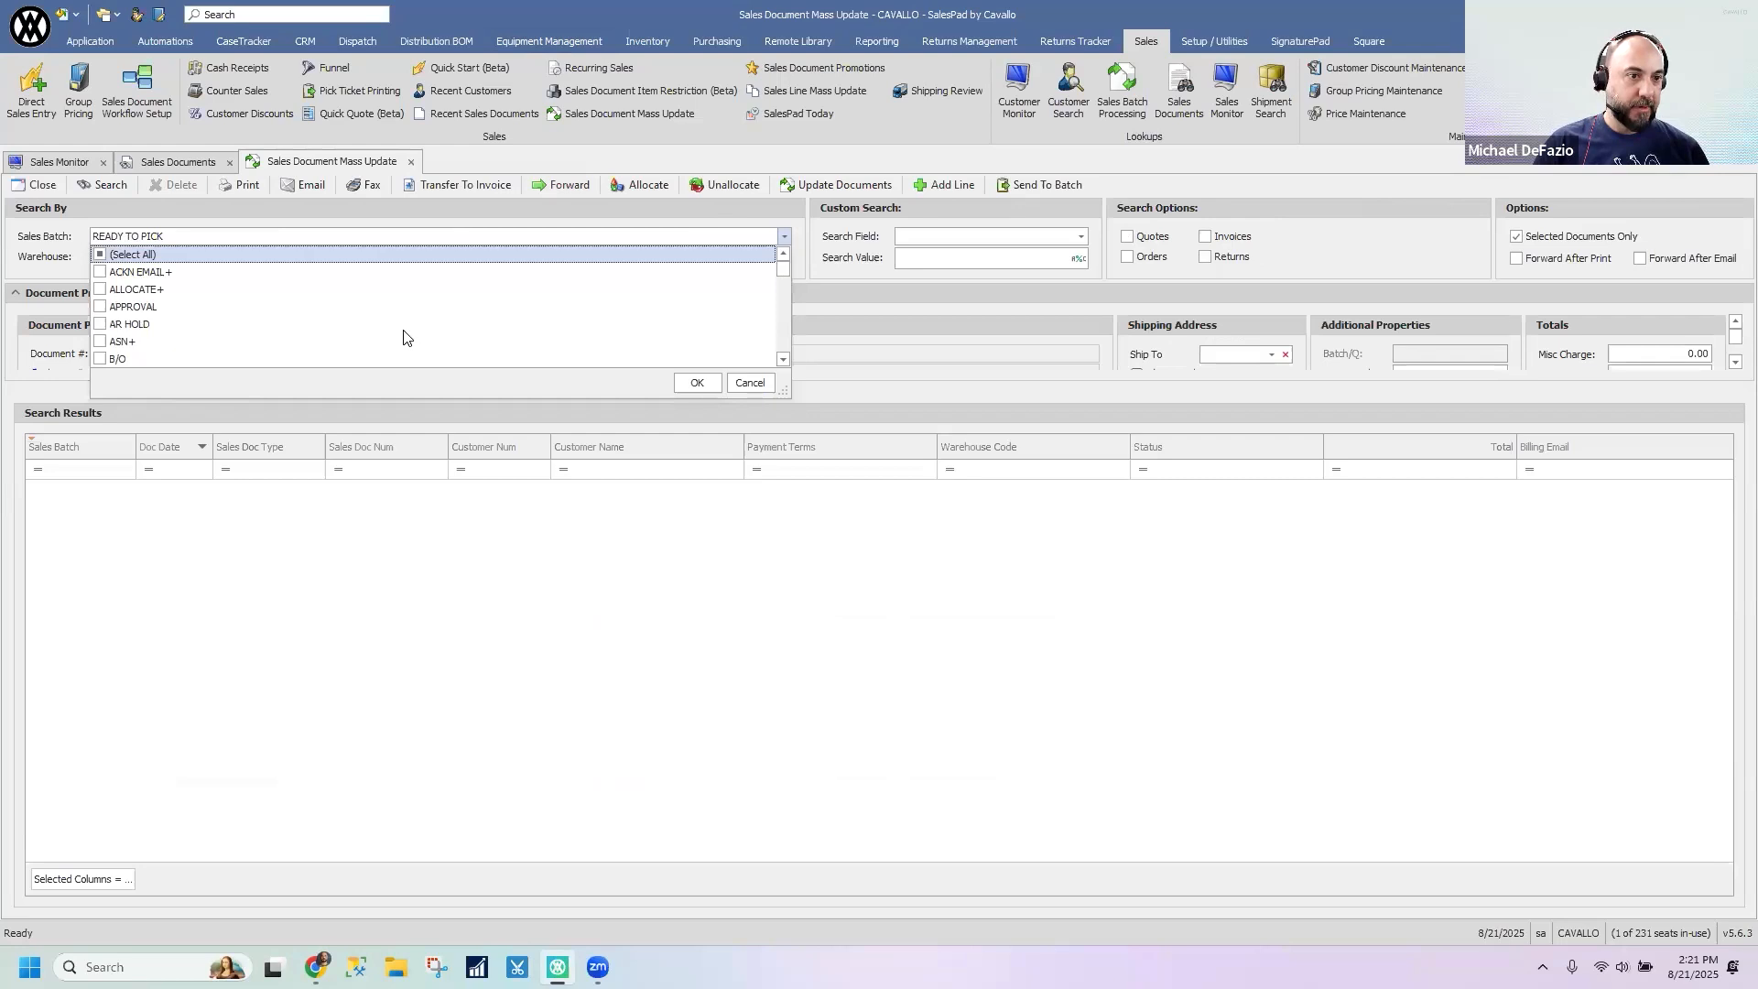
{"action": "scroll", "coordinate": [374, 336], "scroll_direction": "down", "scroll_amount": 4}
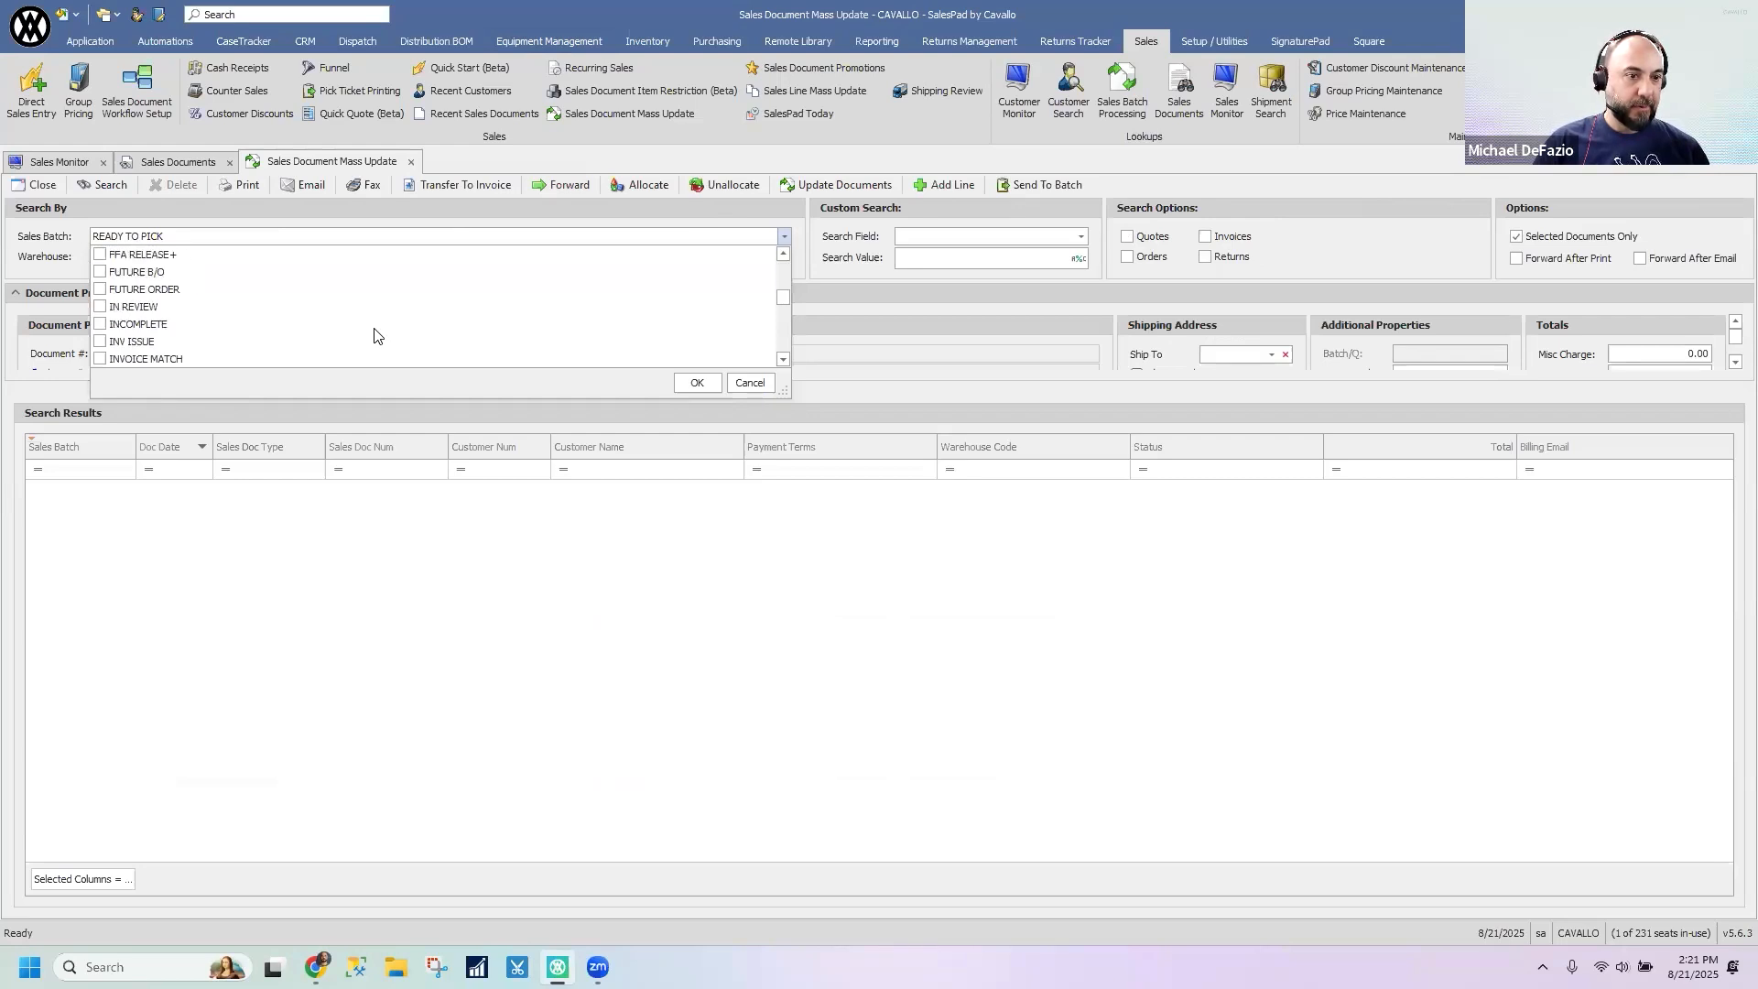
{"action": "scroll", "coordinate": [374, 335], "scroll_direction": "down", "scroll_amount": 4}
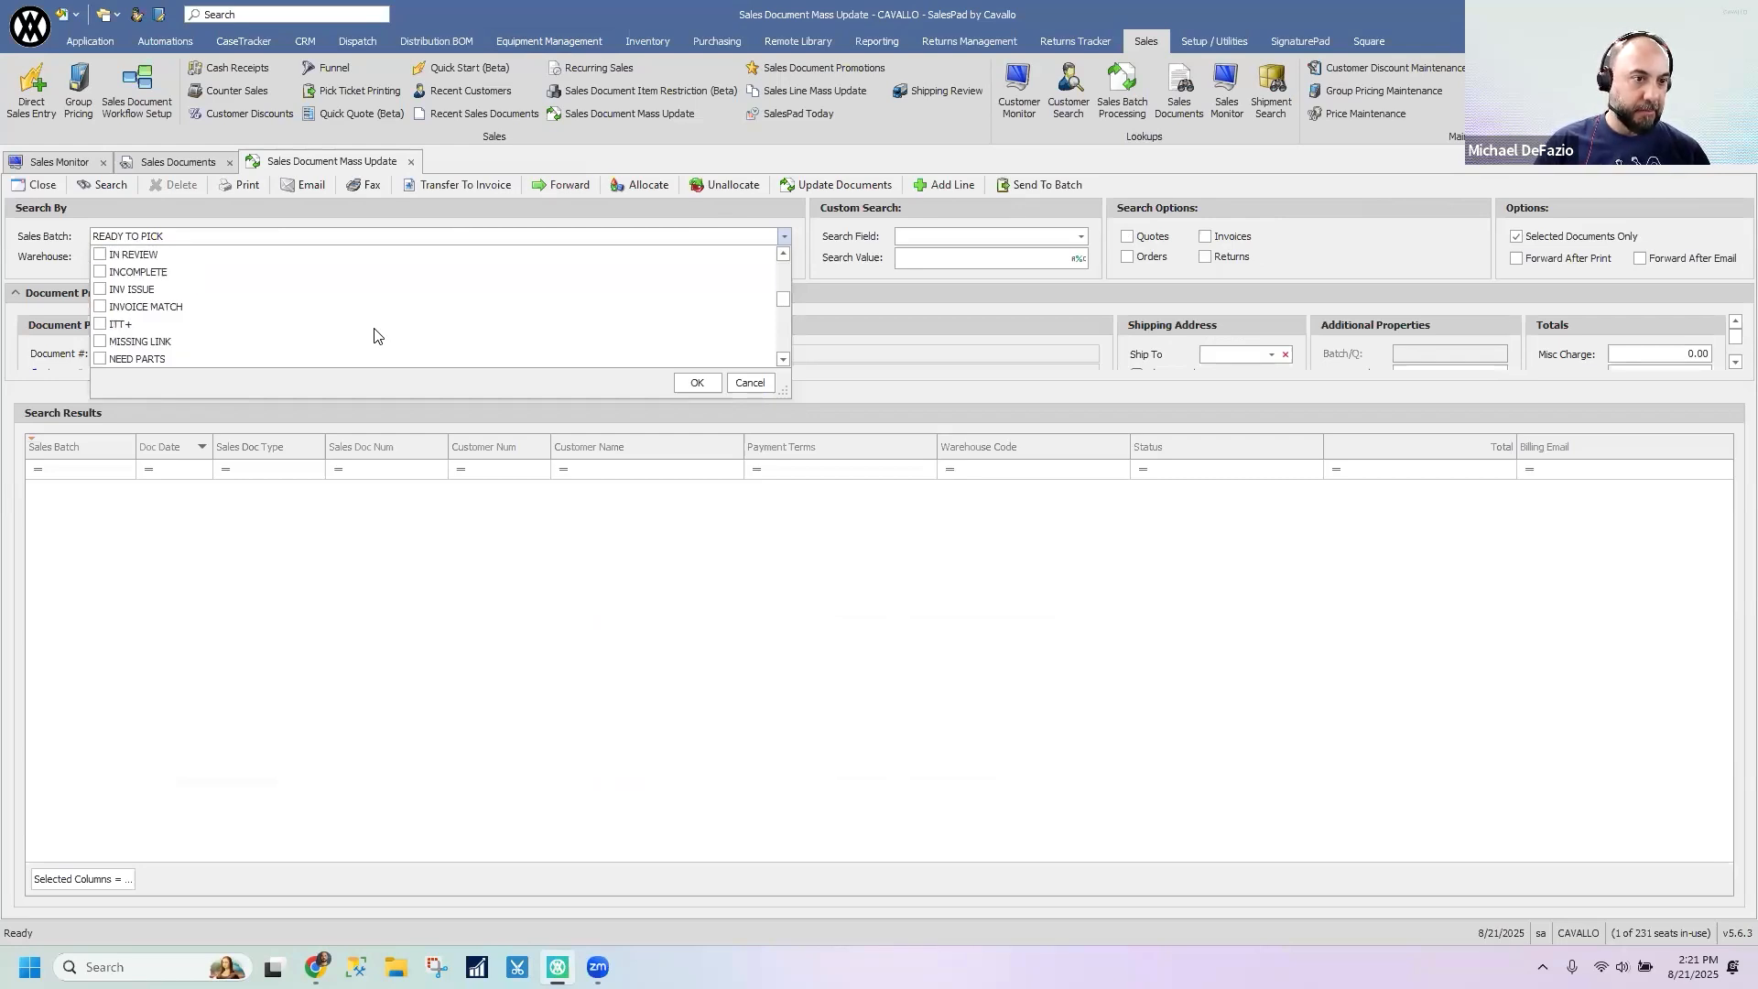
{"action": "scroll", "coordinate": [374, 335], "scroll_direction": "down", "scroll_amount": 2}
{"action": "left_click", "coordinate": [509, 359]}
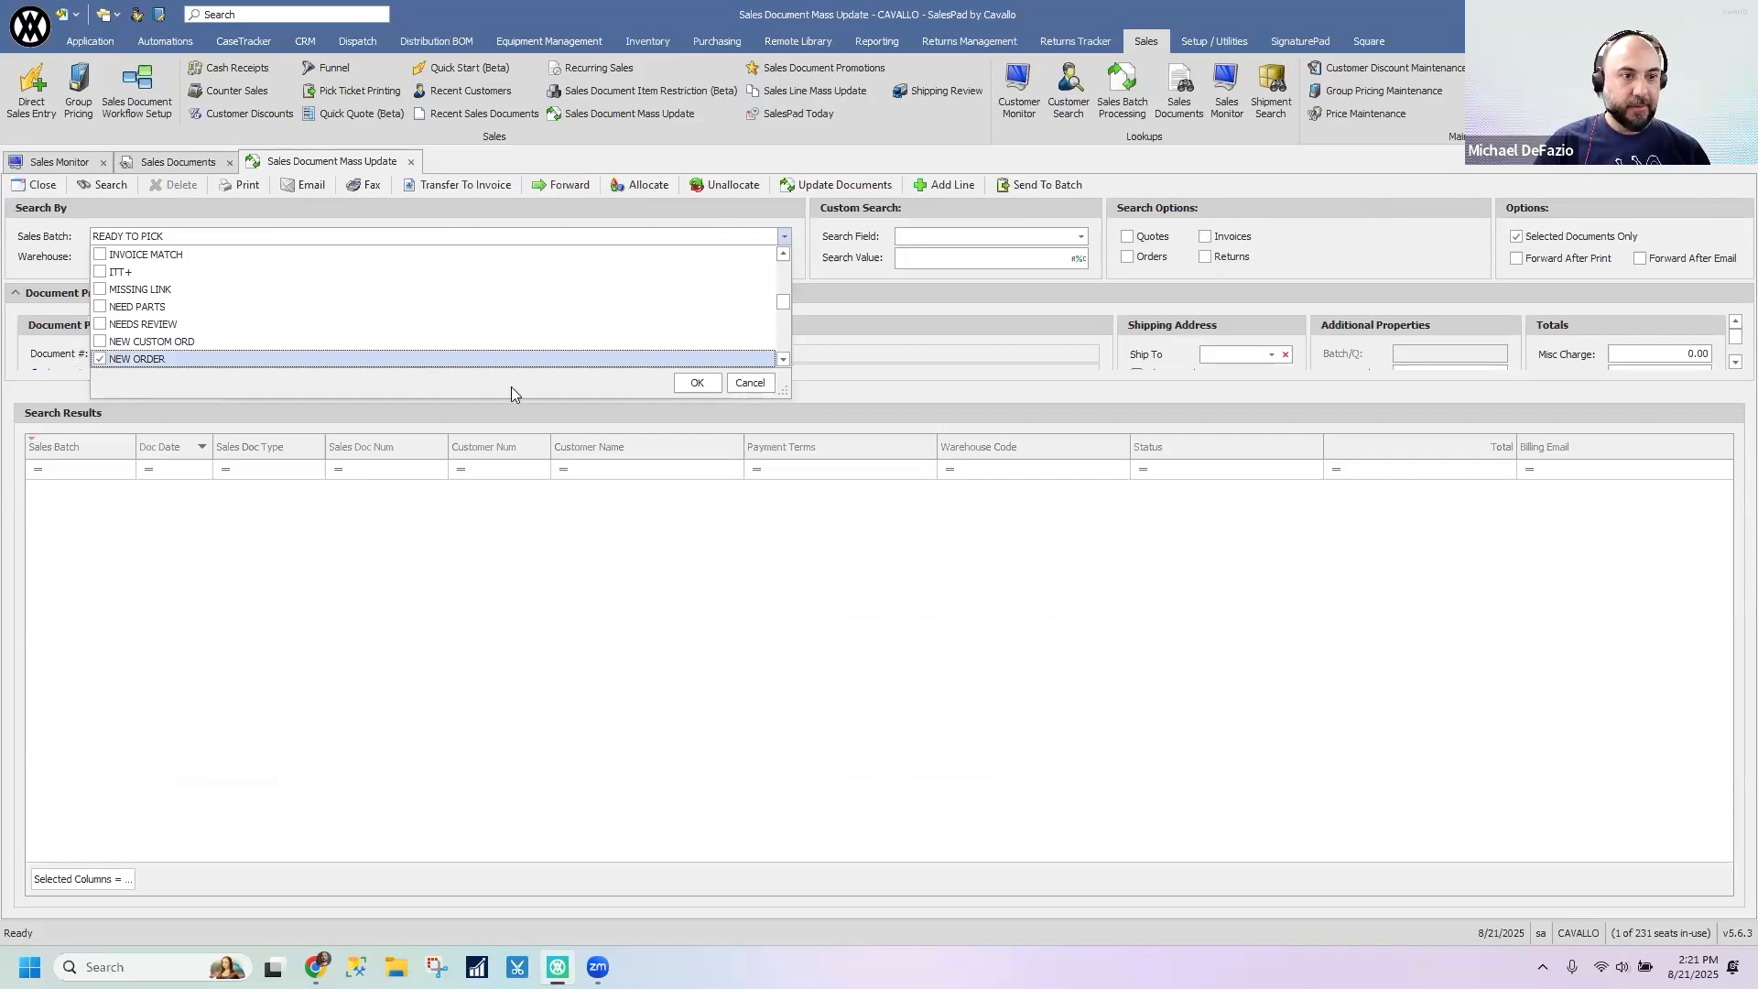
{"action": "left_click", "coordinate": [696, 382]}
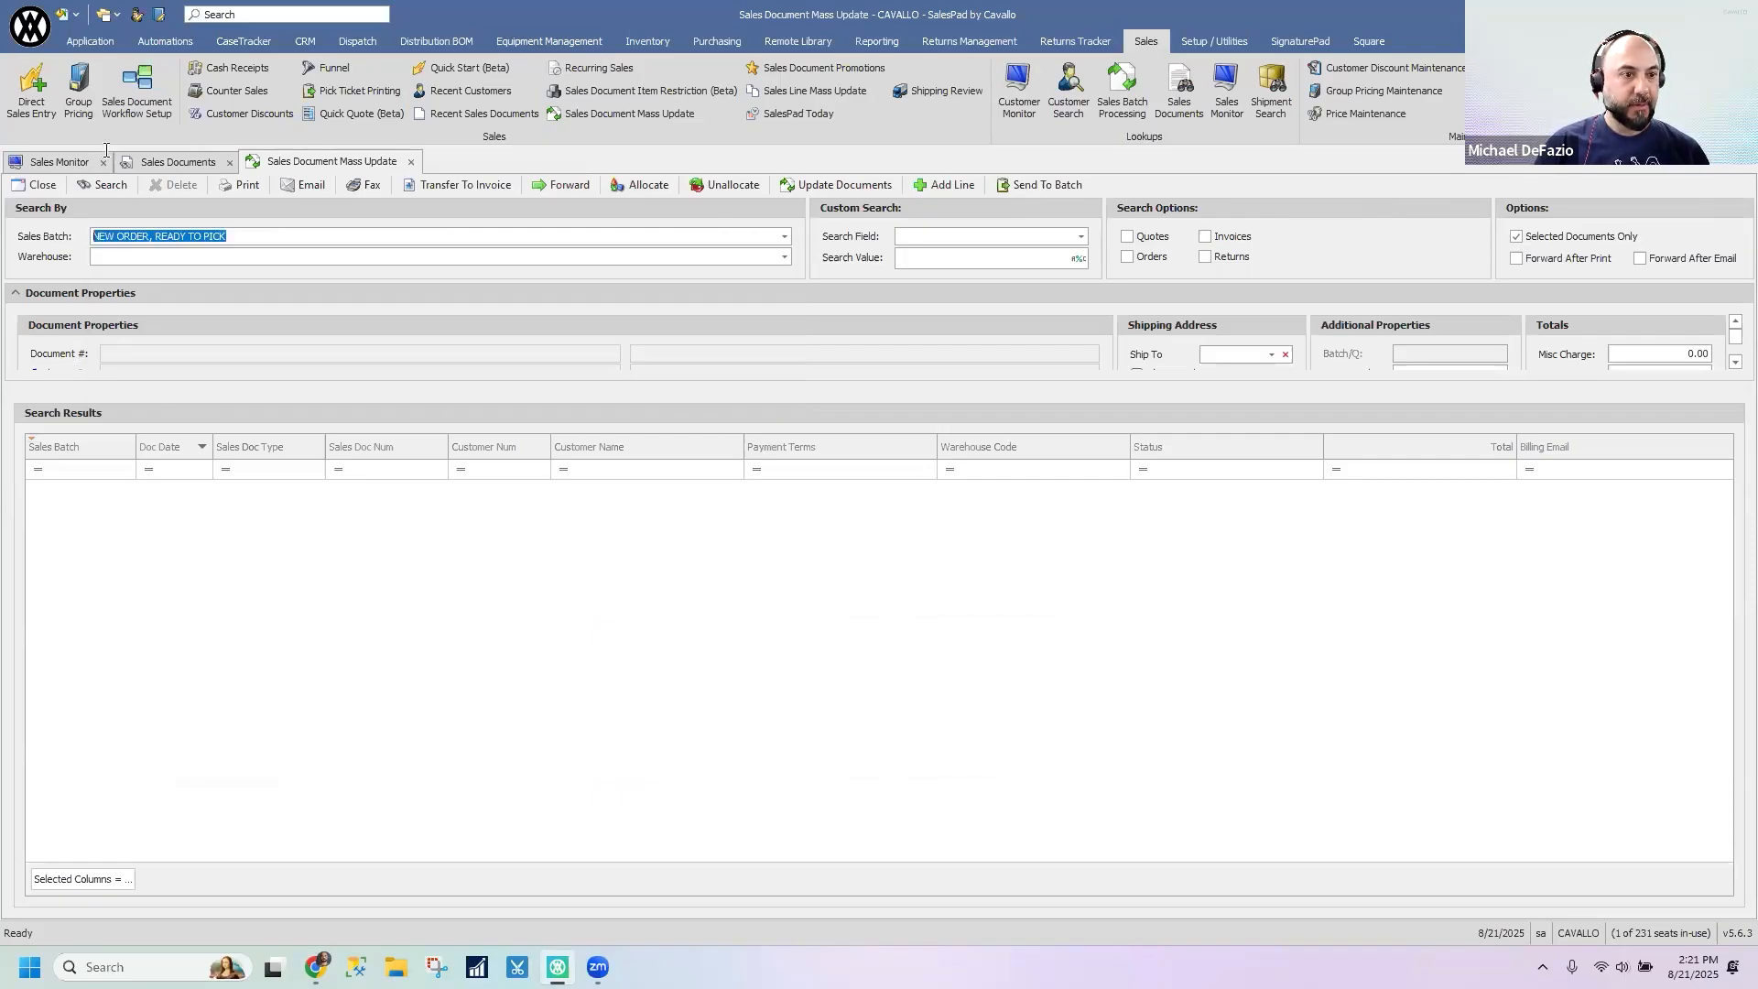
{"action": "left_click", "coordinate": [92, 185]}
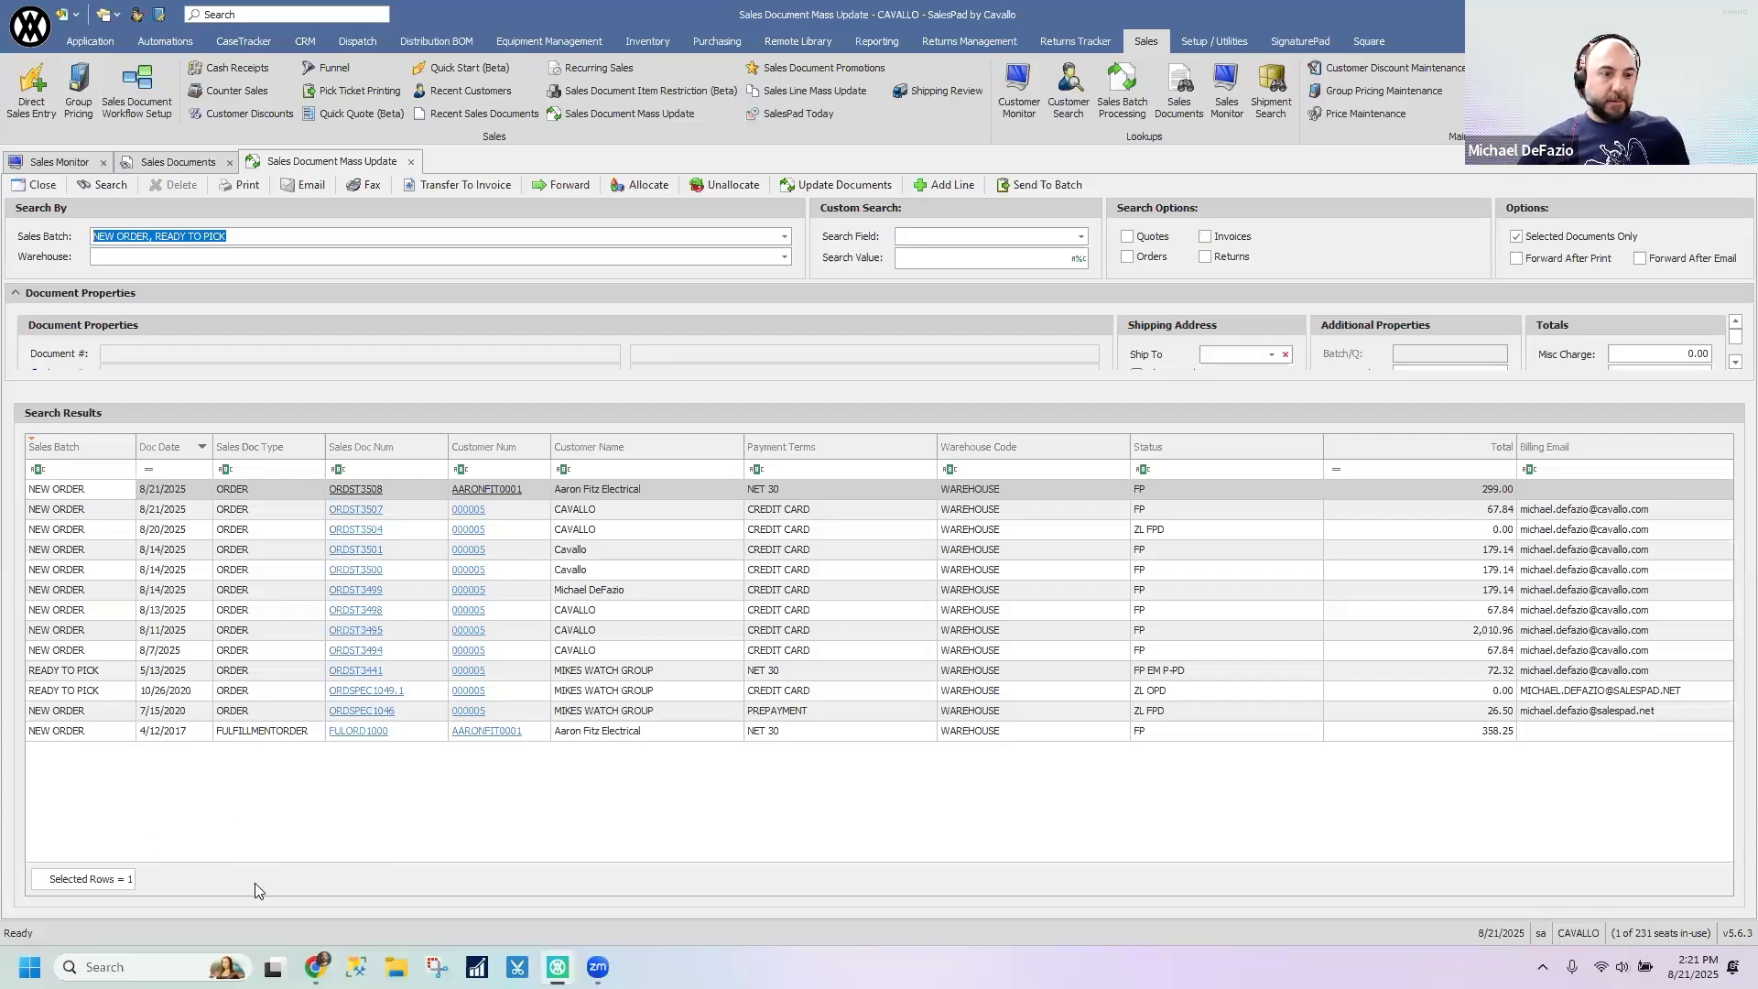
- Limit the Sales Batch criterion to NEW ORDER only and rerun the mass update search
{"action": "left_click_drag", "start_coordinate": [288, 235], "coordinate": [352, 265]}
{"action": "key", "text": "BackSpace"}
{"action": "key", "text": "BackSpace"}
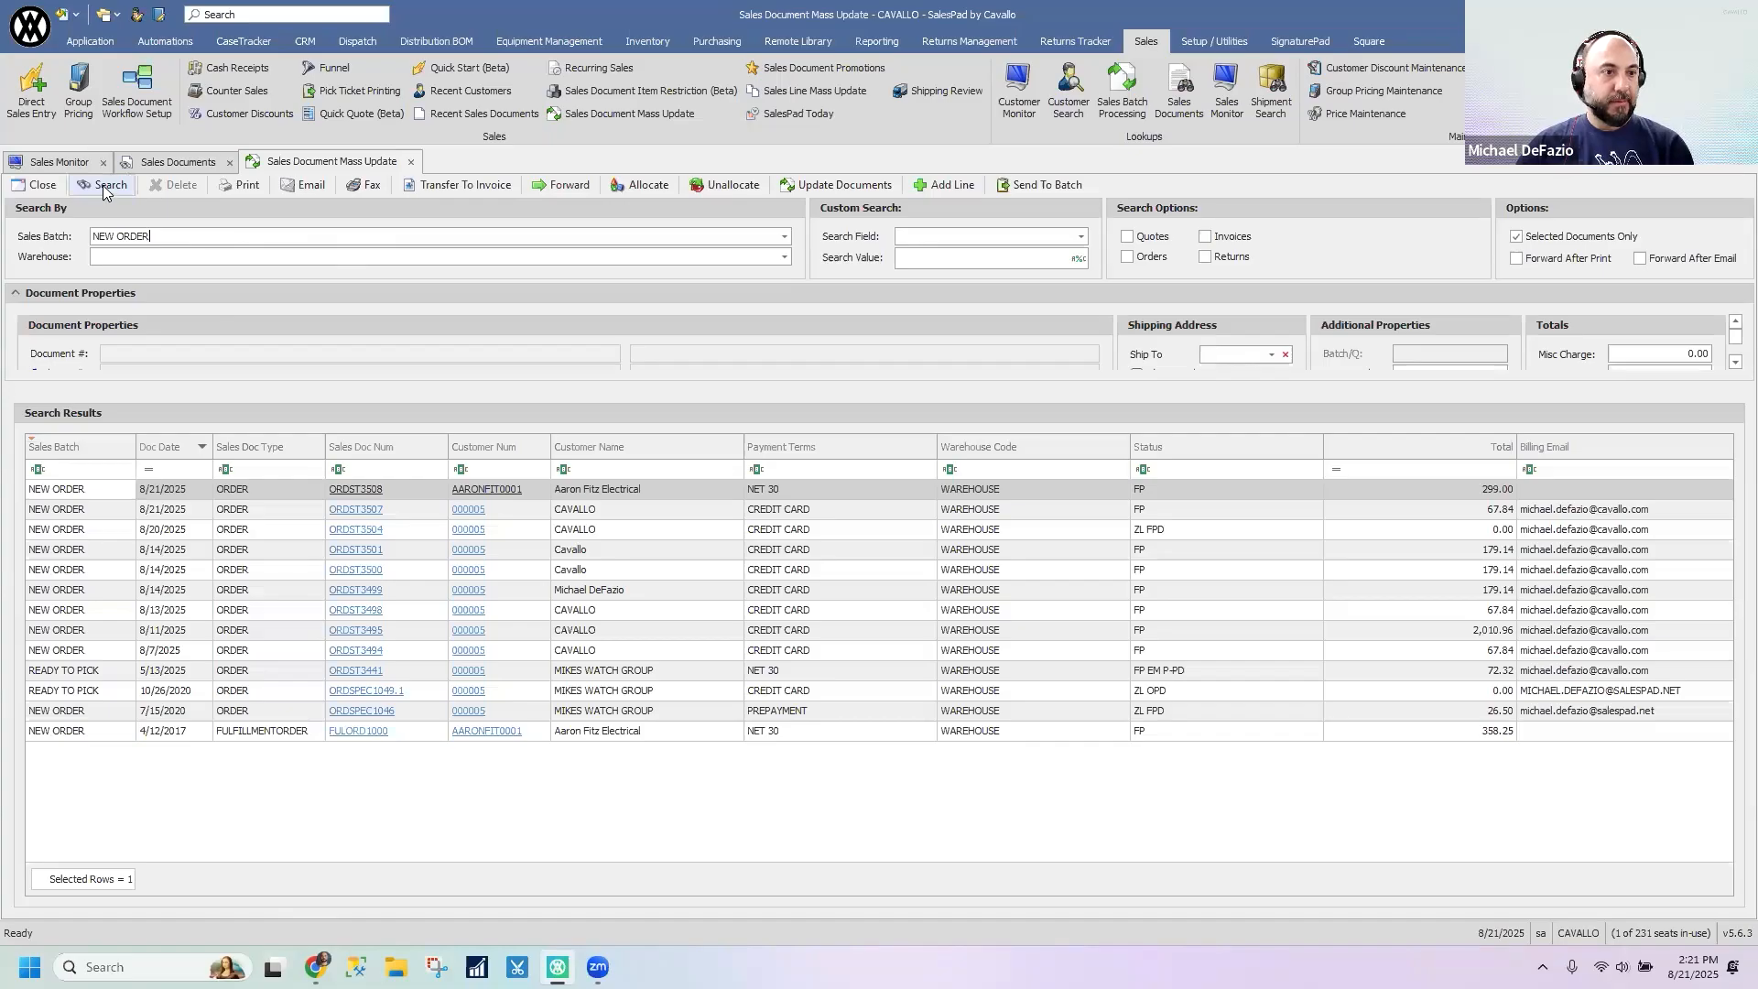
{"action": "left_click", "coordinate": [106, 186]}
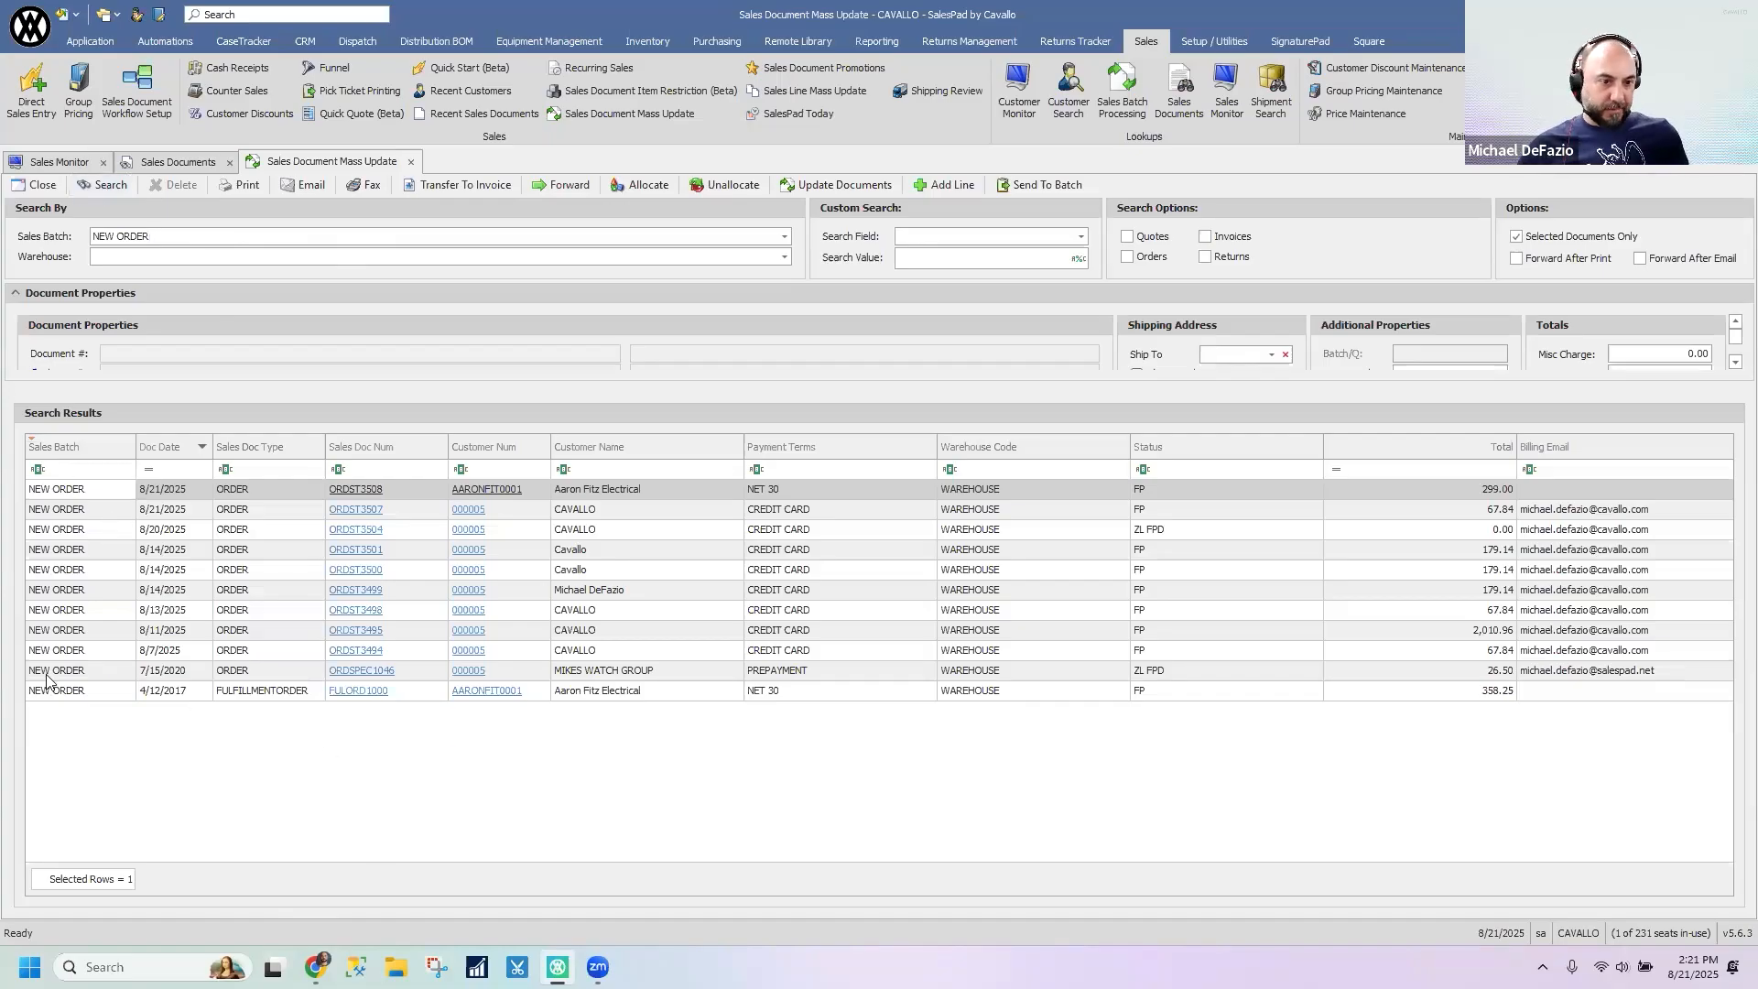
- Resize the Document Properties section so that all its fields and the search results grid are shown
{"action": "left_click_drag", "start_coordinate": [1053, 380], "coordinate": [1043, 548]}
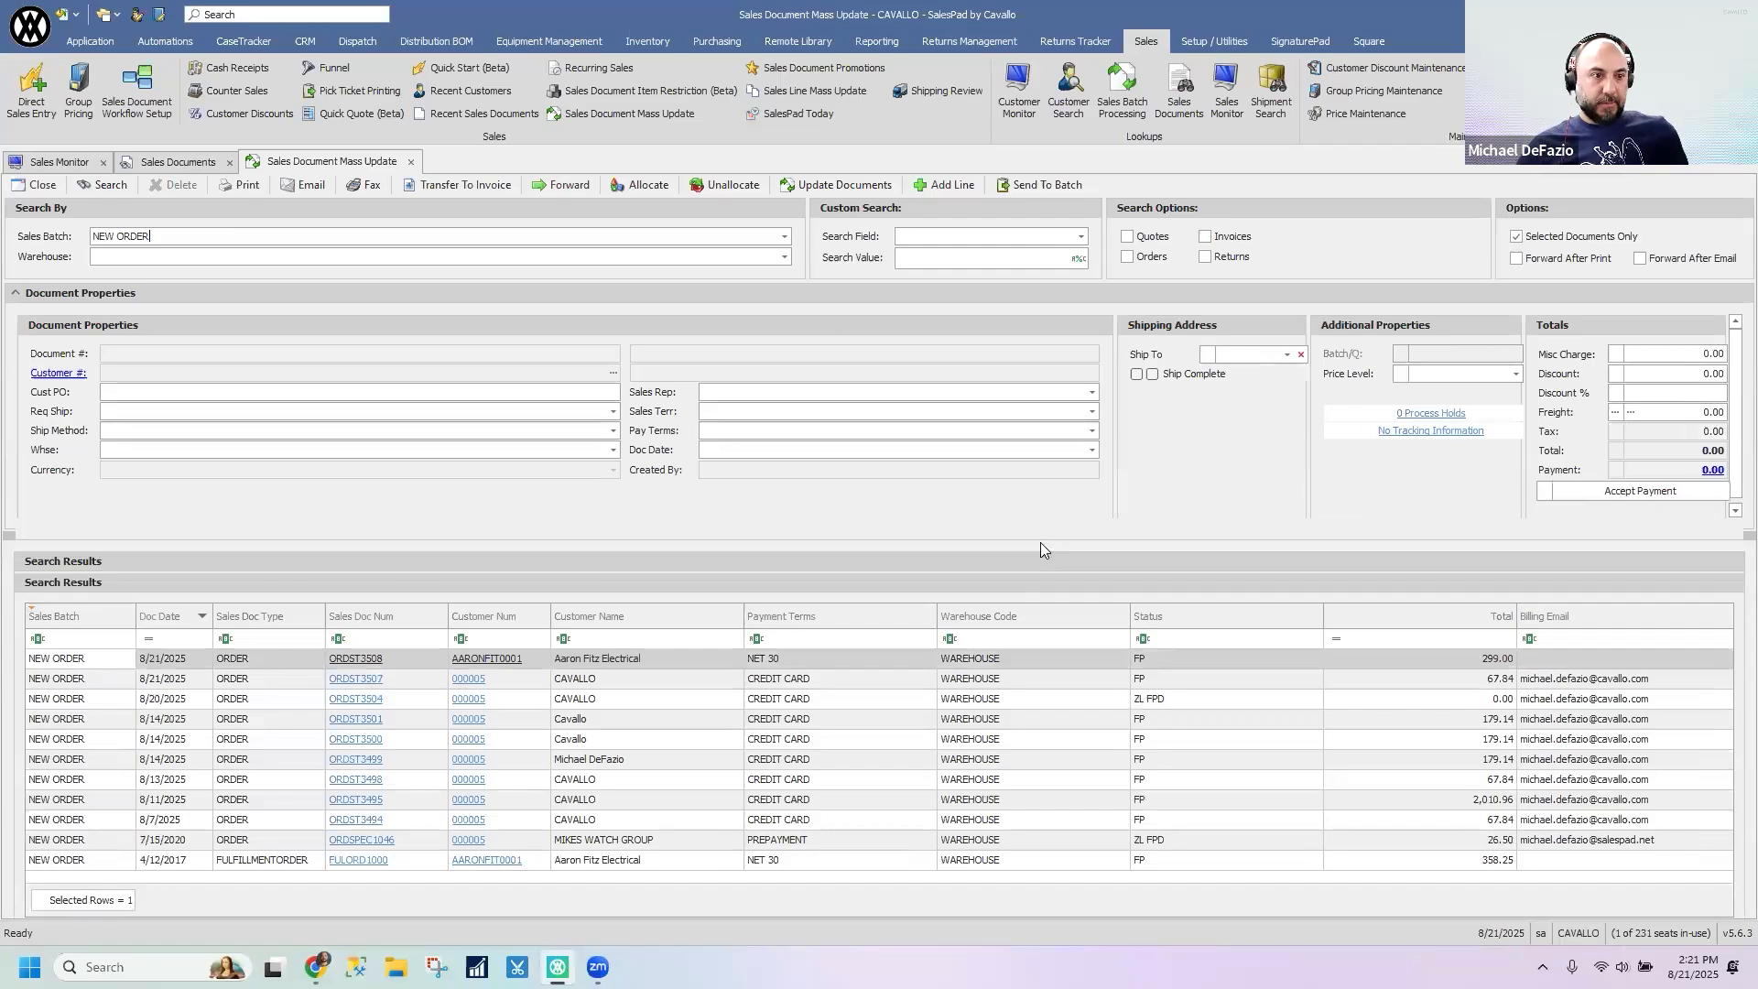
{"action": "left_click", "coordinate": [15, 292]}
{"action": "left_click", "coordinate": [16, 291]}
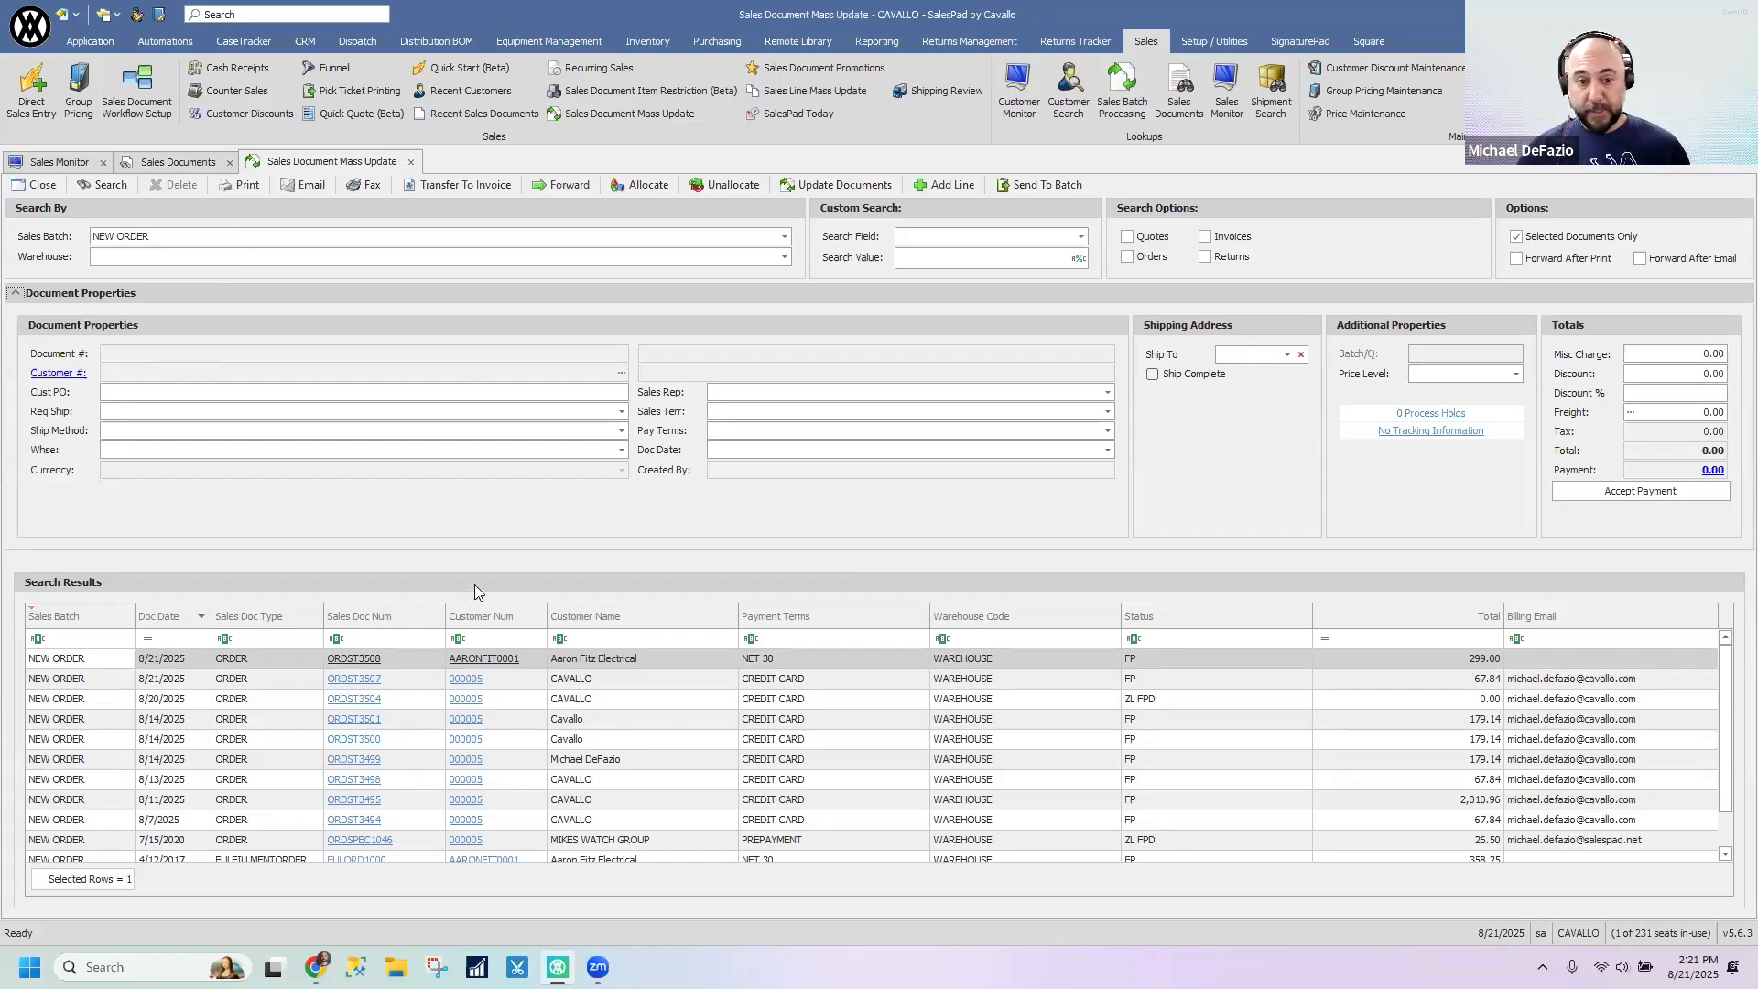
{"action": "left_click_drag", "start_coordinate": [712, 554], "coordinate": [708, 521]}
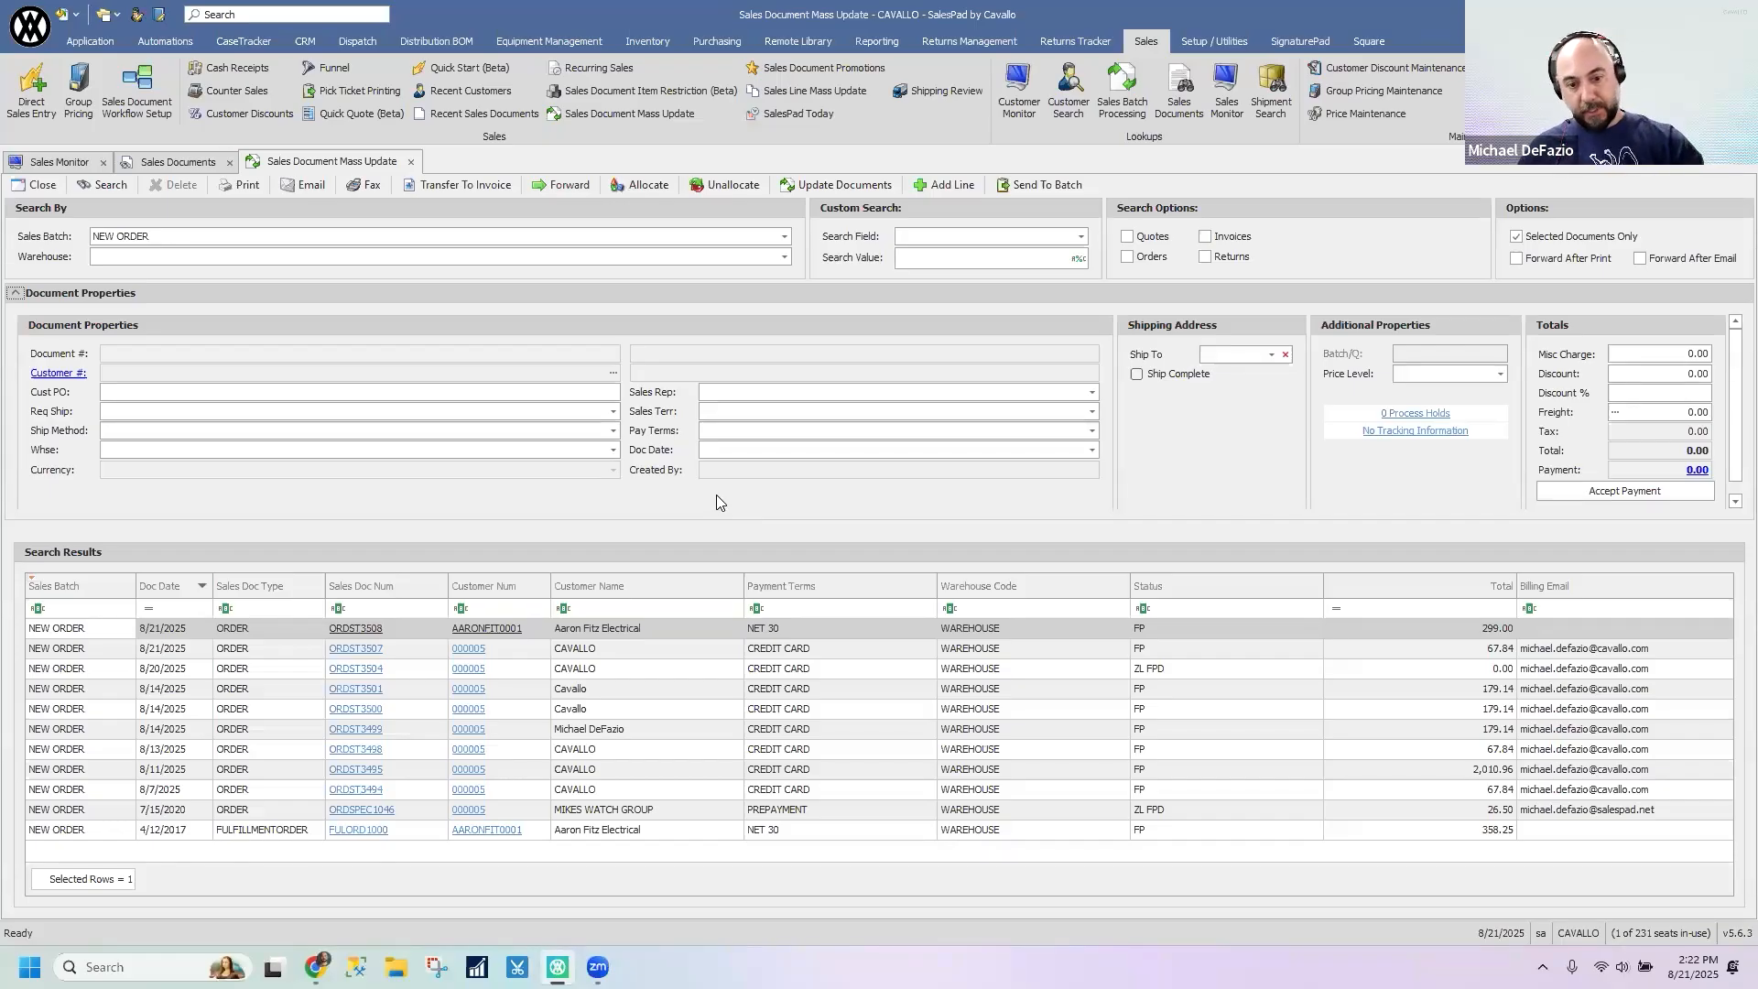
- Add the Shipping Method column to the search results grid between Payment Terms and Warehouse Code, and close the column chooser
{"action": "right_click", "coordinate": [804, 587]}
{"action": "left_click", "coordinate": [865, 737]}
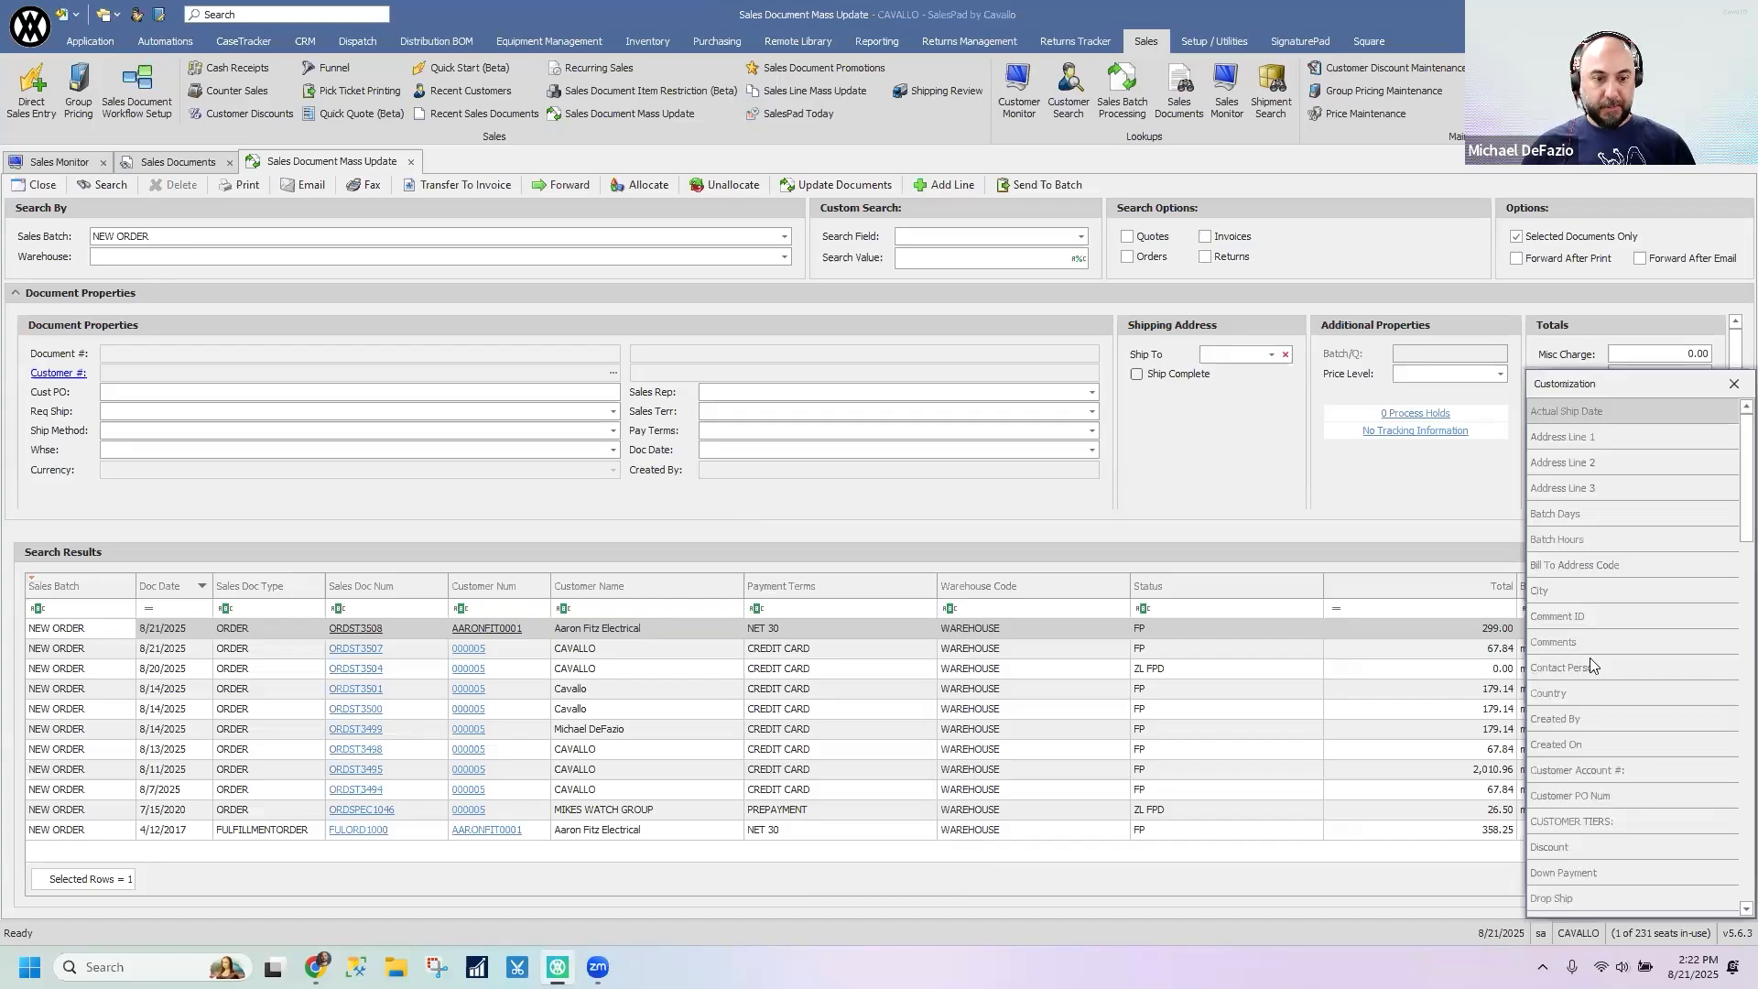
{"action": "scroll", "coordinate": [1668, 742], "scroll_direction": "down", "scroll_amount": 3}
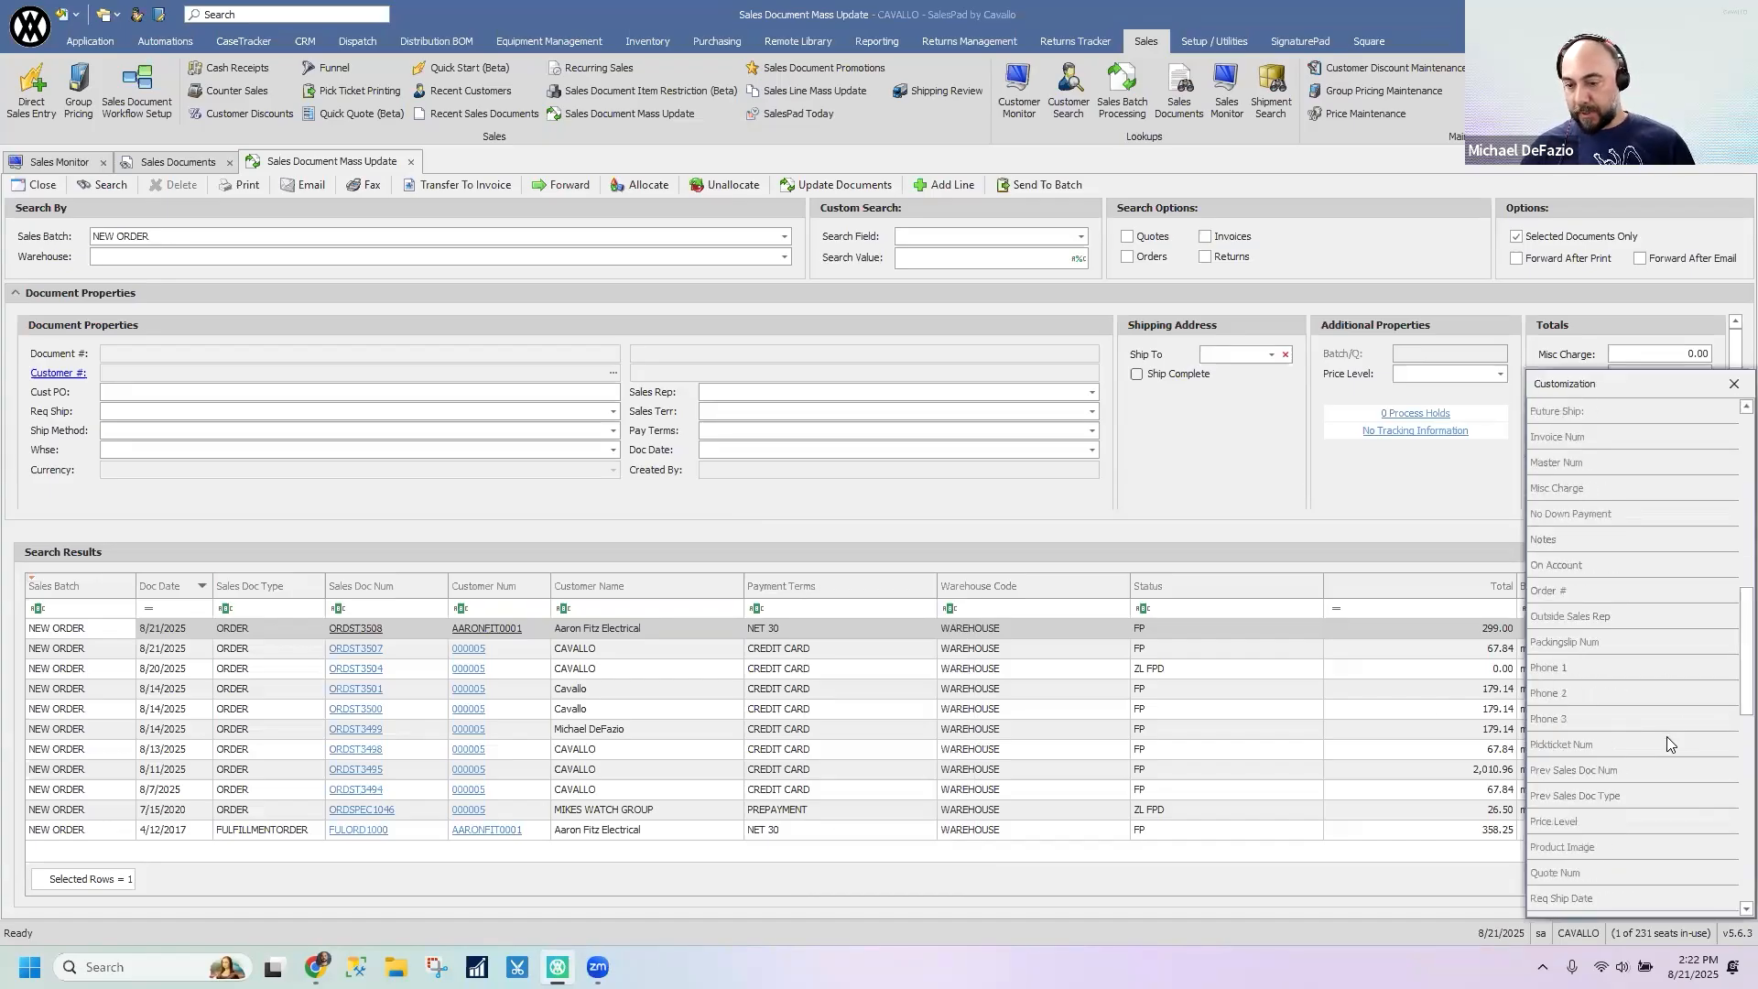
{"action": "scroll", "coordinate": [1659, 731], "scroll_direction": "down", "scroll_amount": 2}
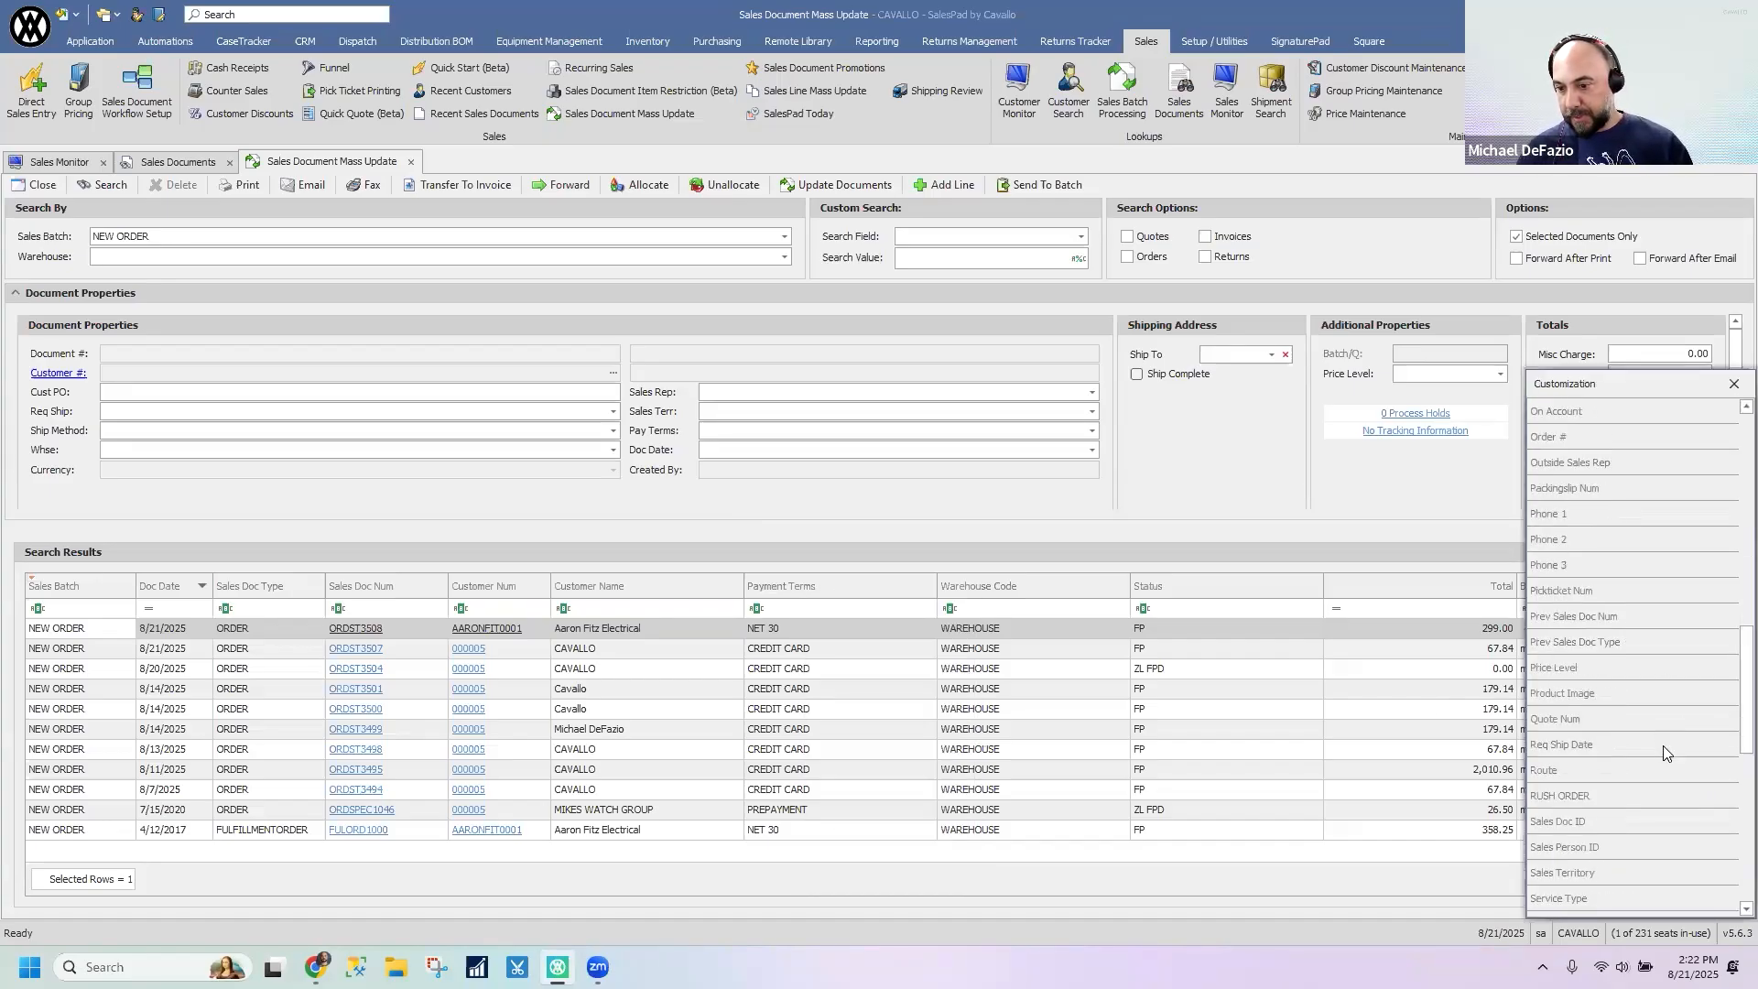
{"action": "scroll", "coordinate": [1665, 753], "scroll_direction": "down", "scroll_amount": 2}
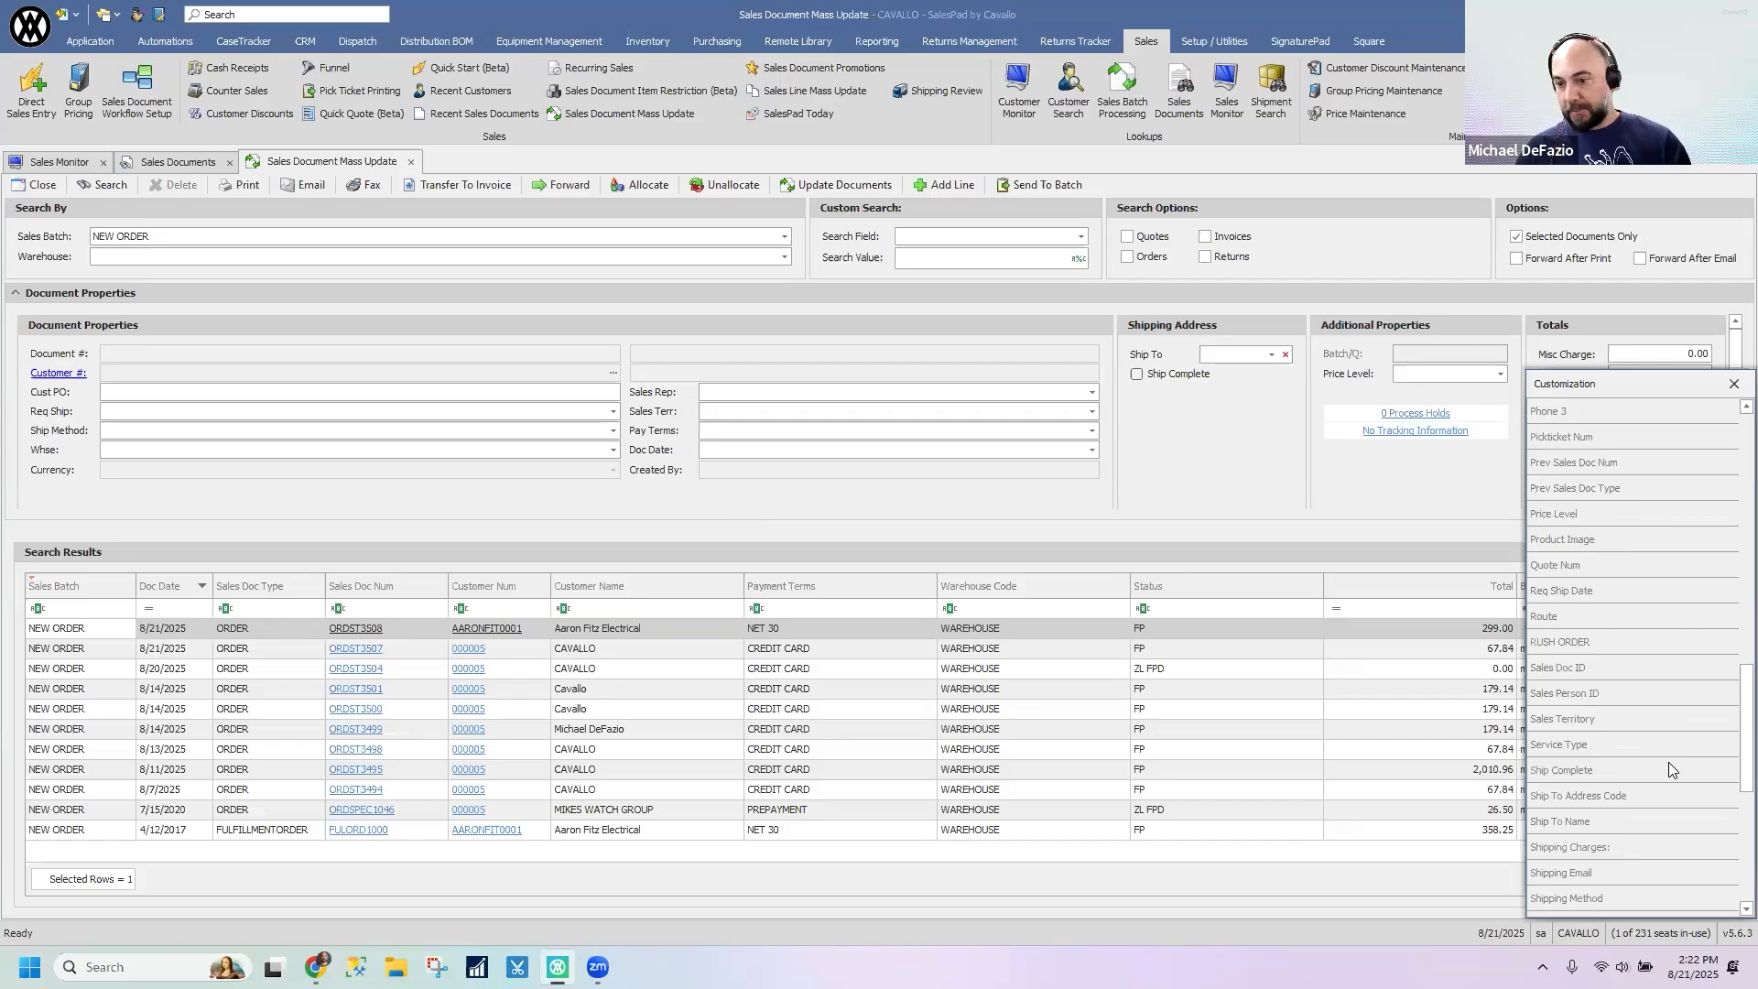
{"action": "left_click_drag", "start_coordinate": [1576, 902], "coordinate": [877, 588]}
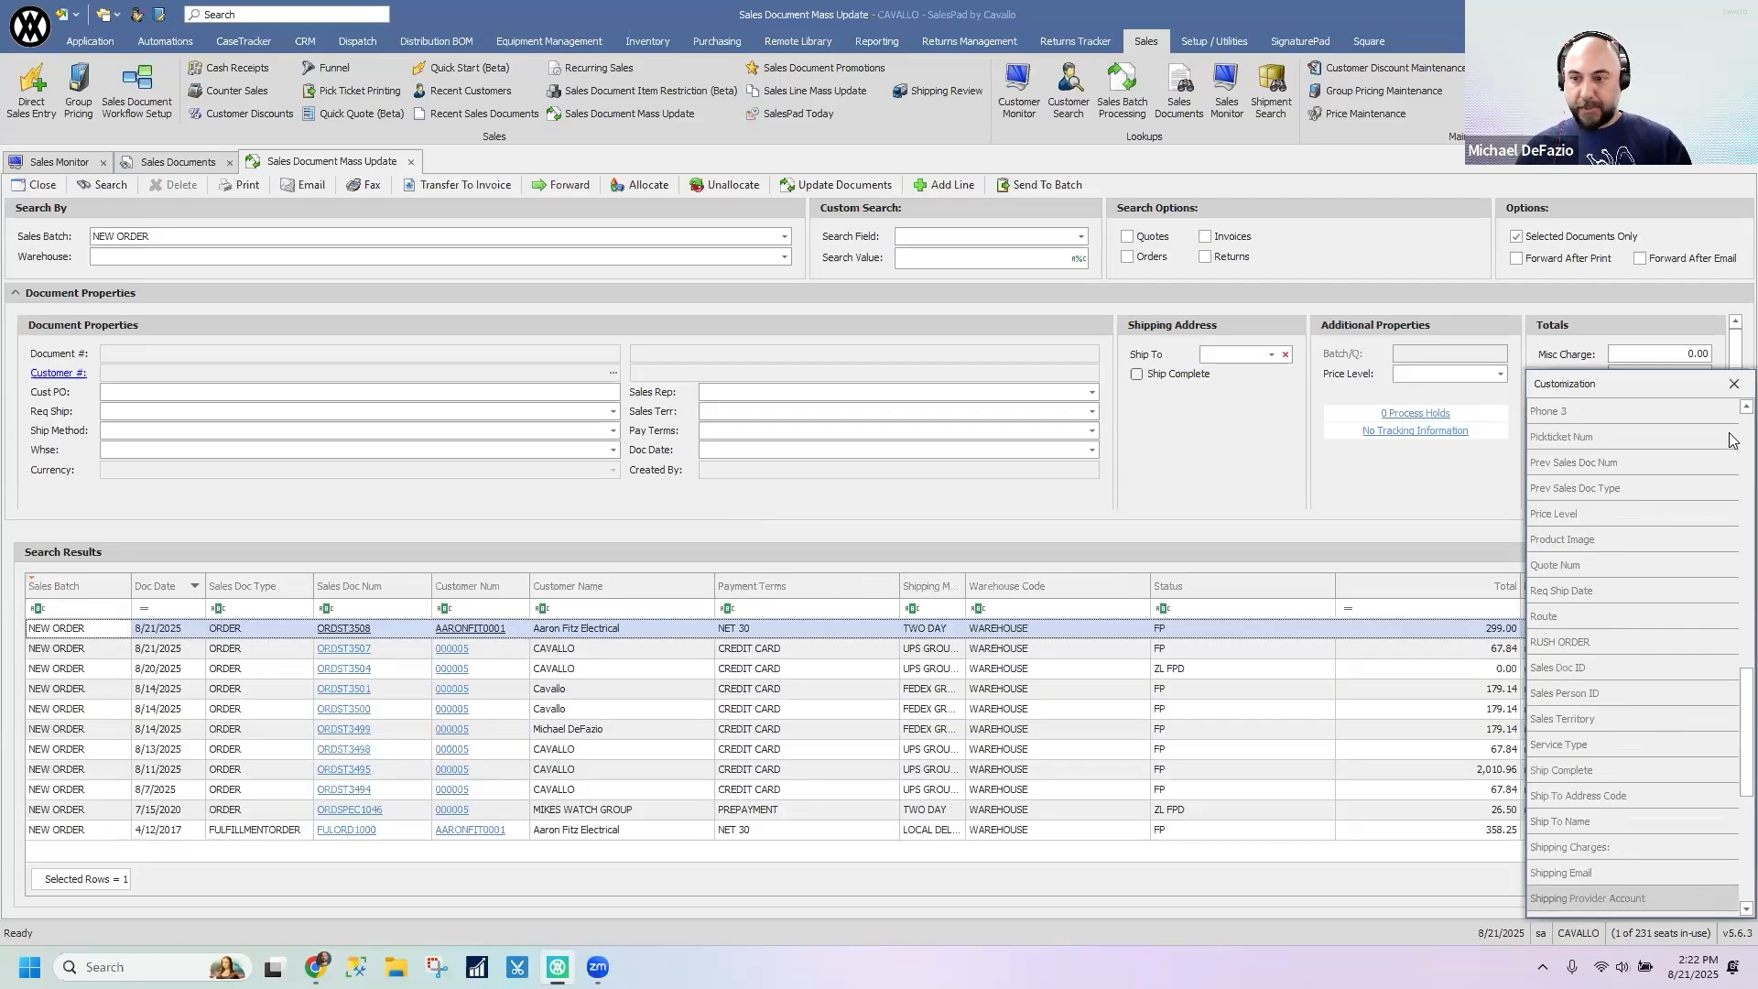
{"action": "left_click", "coordinate": [1733, 384]}
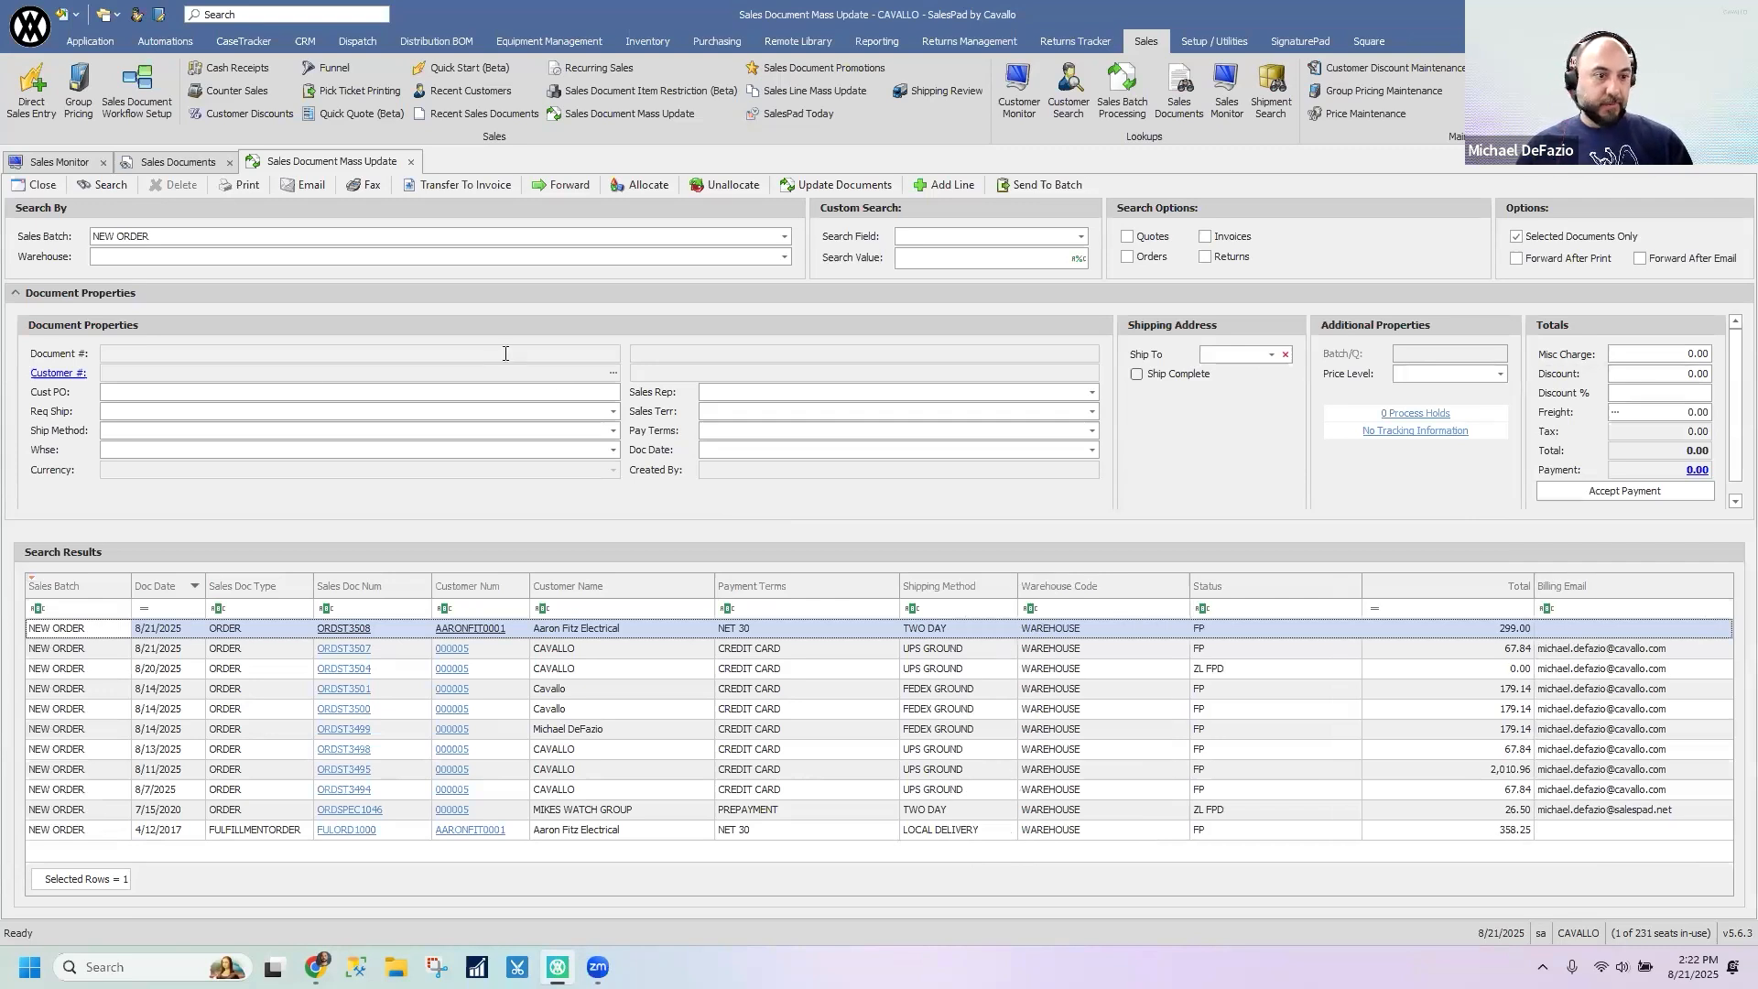
- Set the Ship Method to NEXT DAY in the mass update document properties, and close Sales Document Mass Update without updating any documents
{"action": "left_click", "coordinate": [314, 409]}
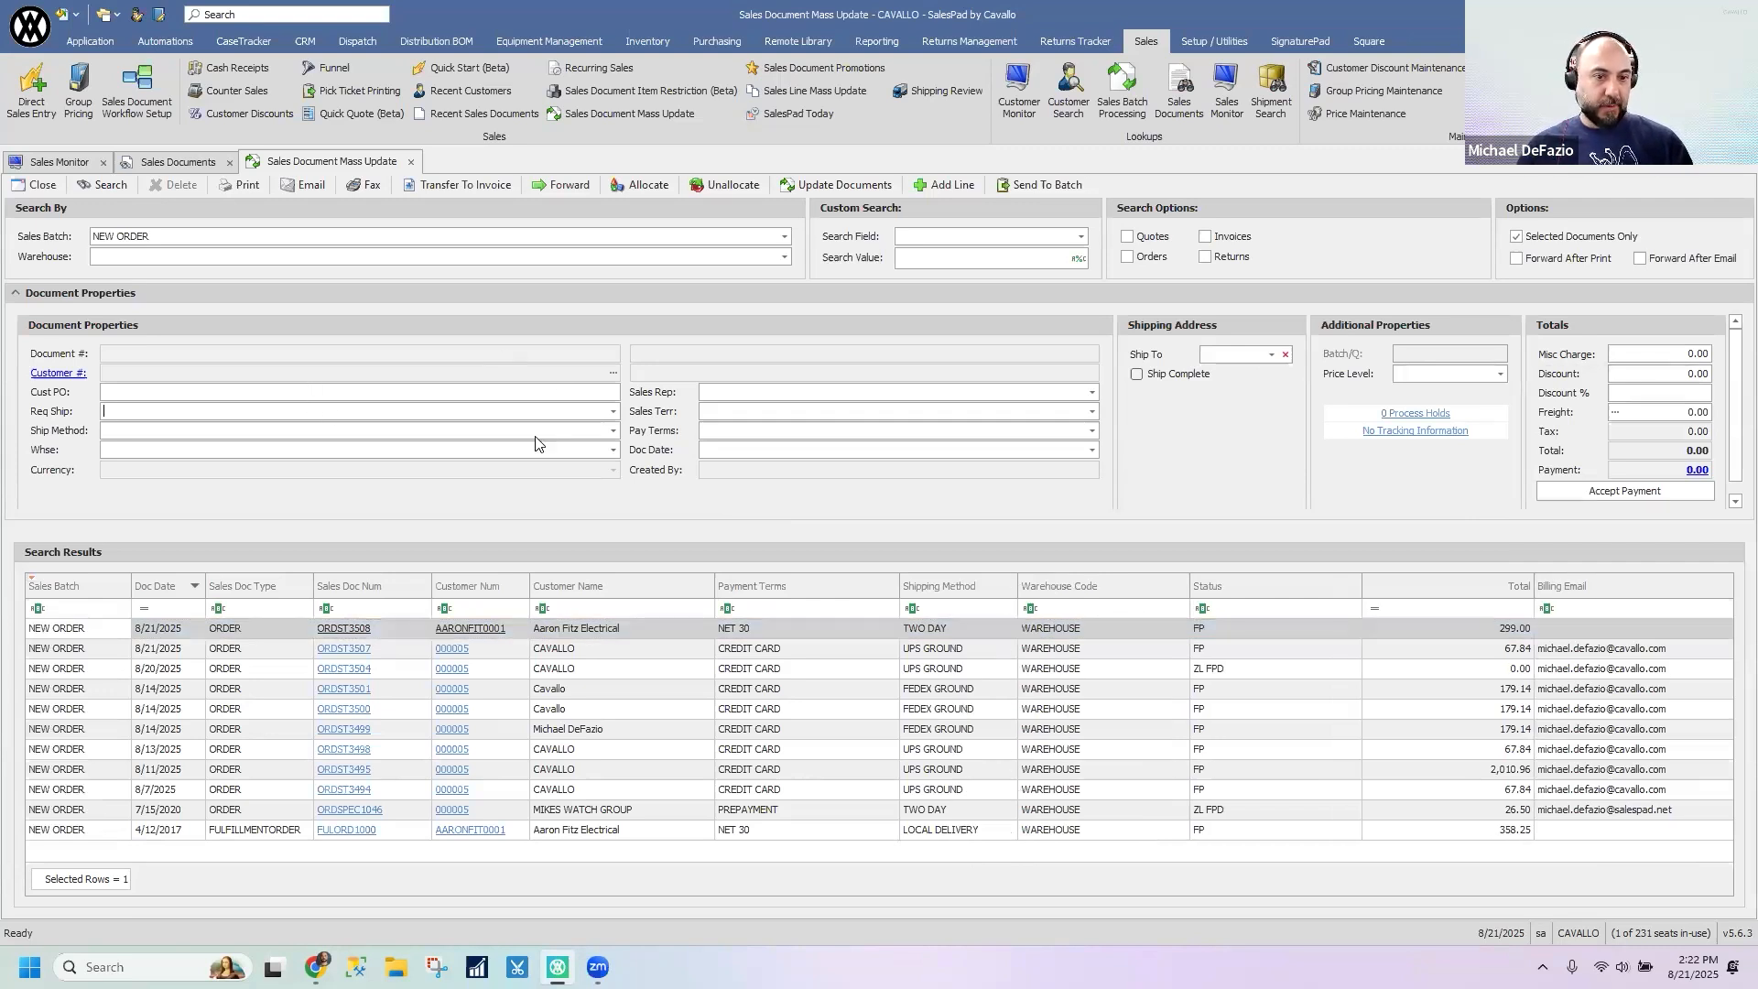
{"action": "left_click", "coordinate": [612, 431]}
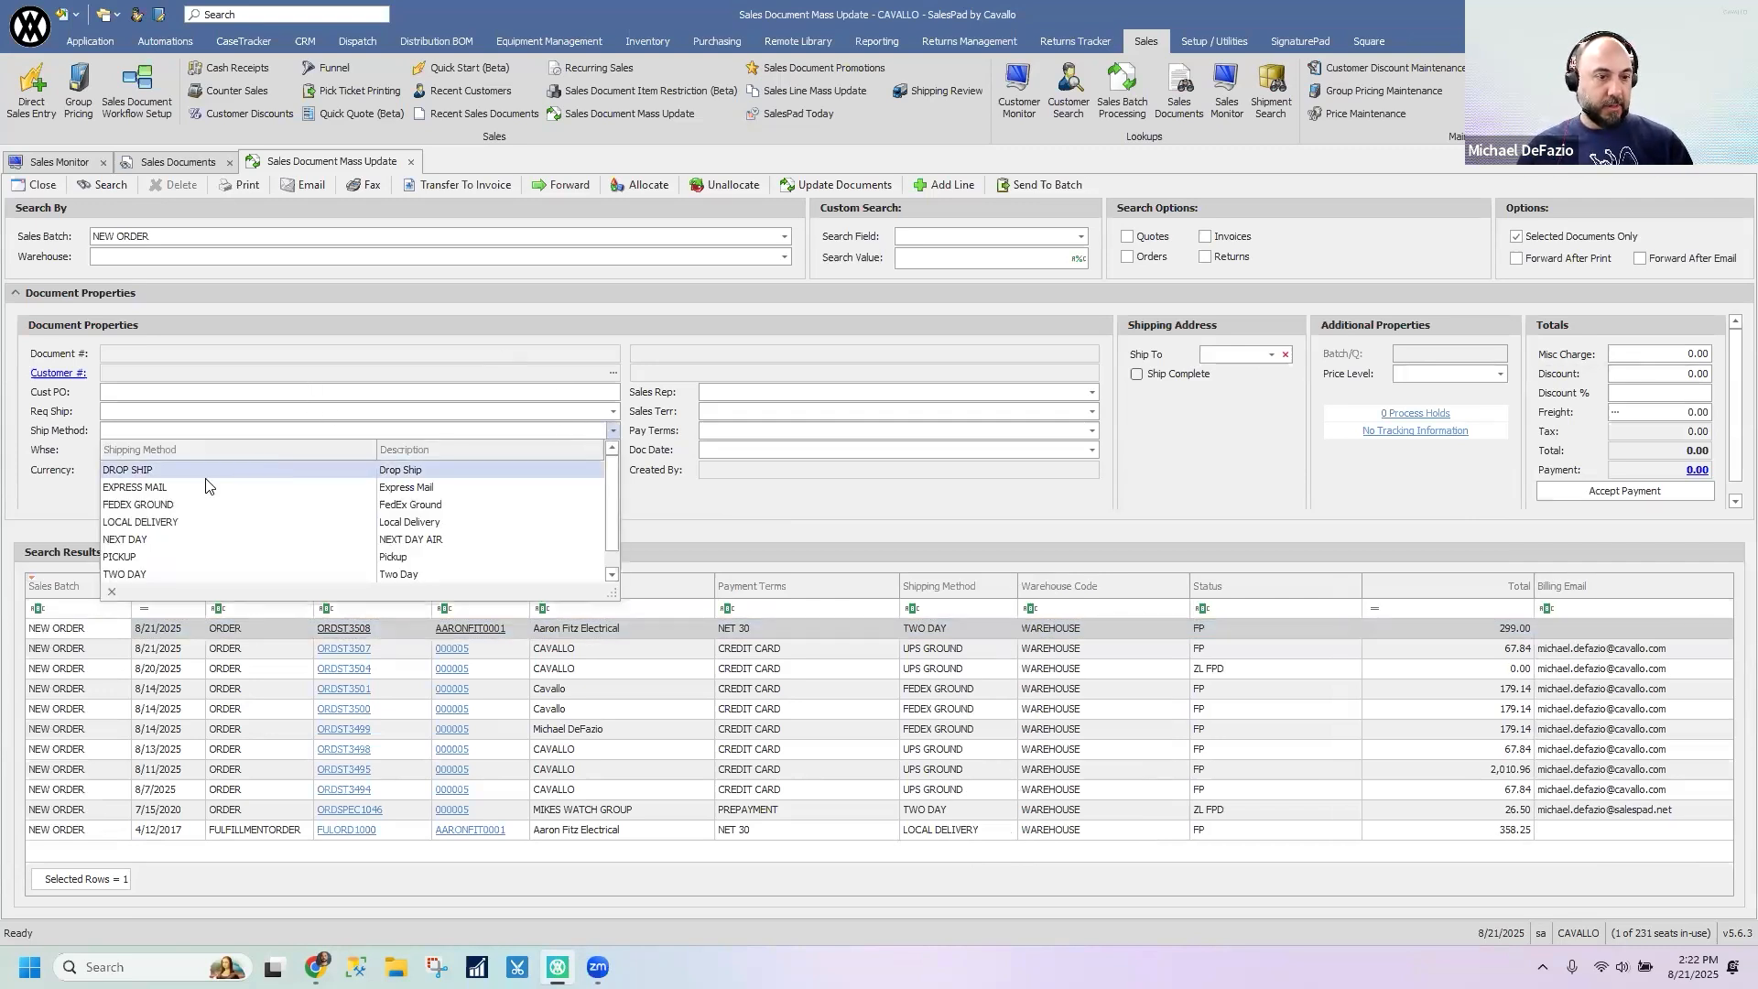
{"action": "left_click", "coordinate": [162, 541]}
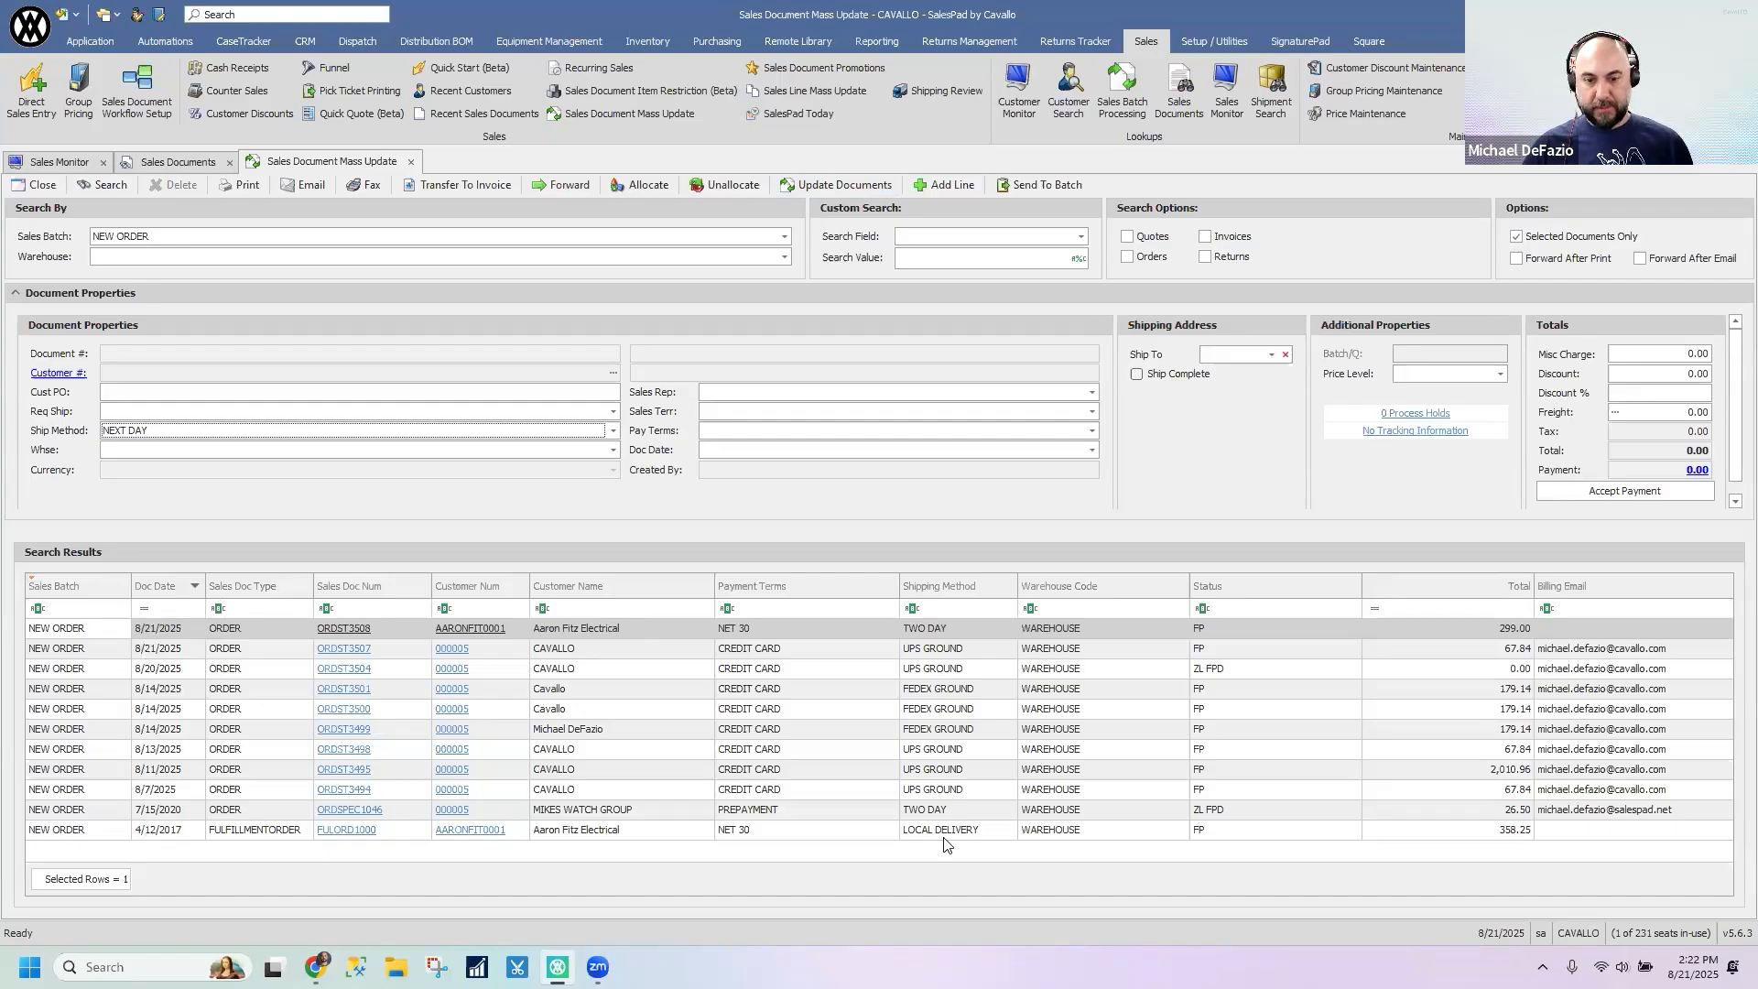
{"action": "left_click_drag", "start_coordinate": [328, 522], "coordinate": [311, 520]}
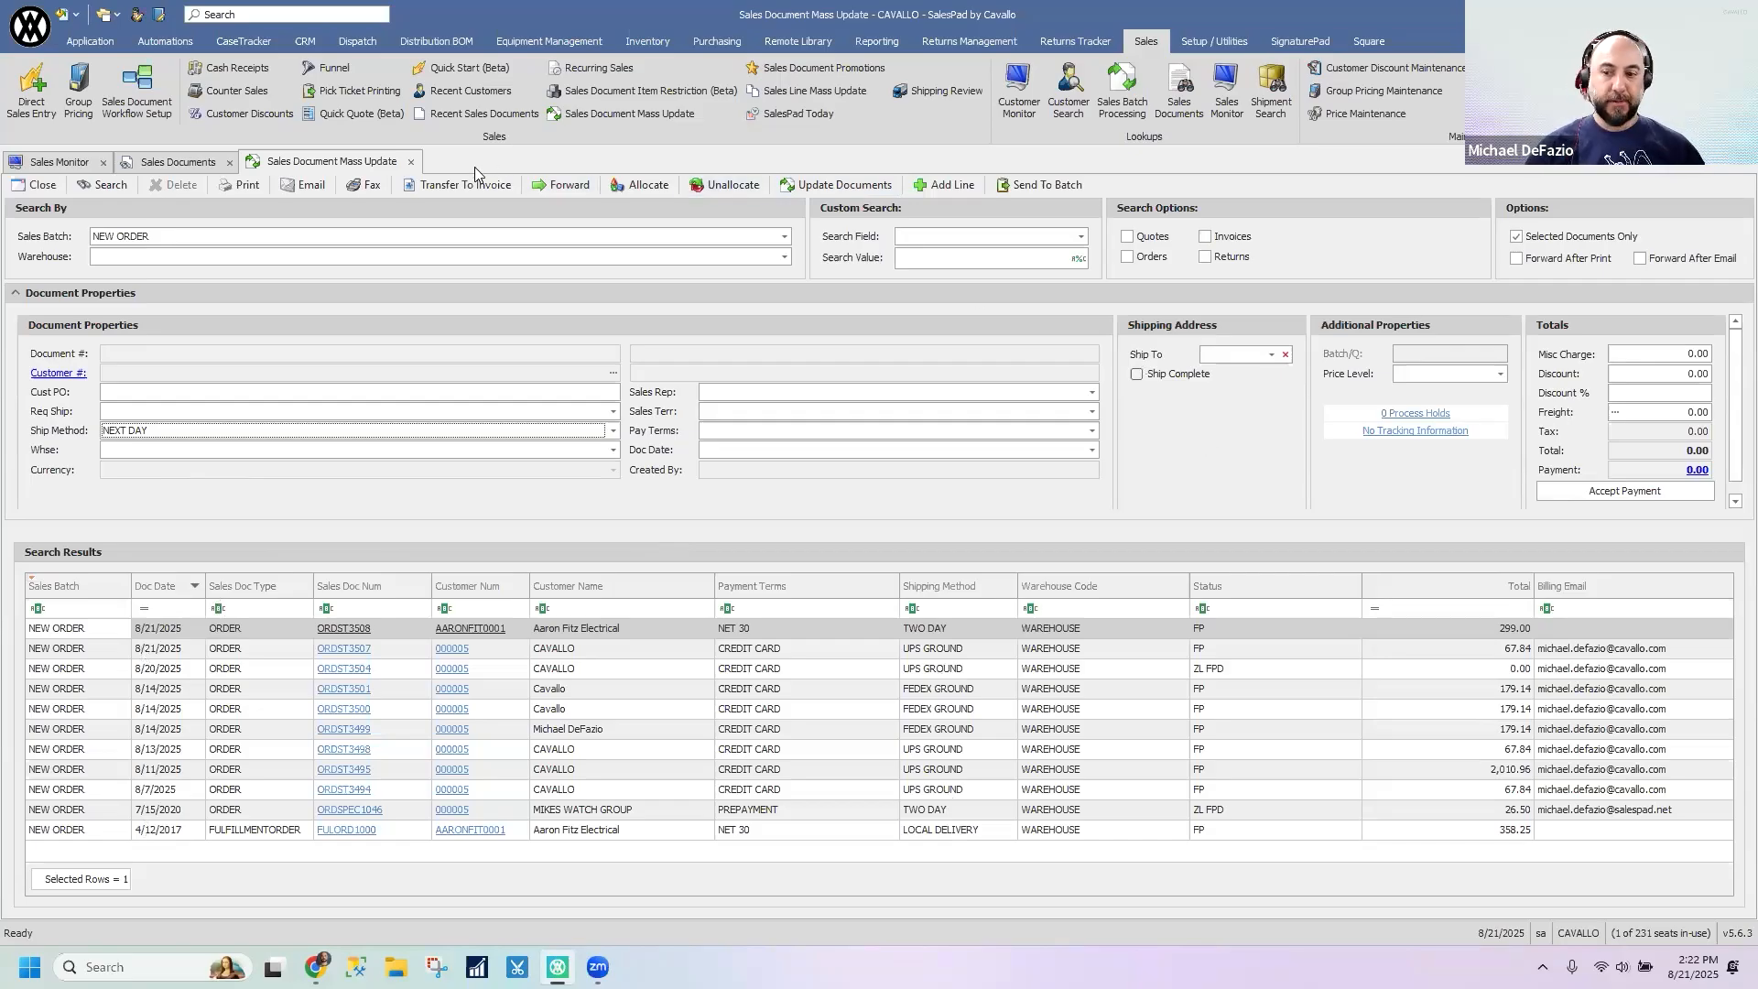
{"action": "left_click", "coordinate": [411, 163]}
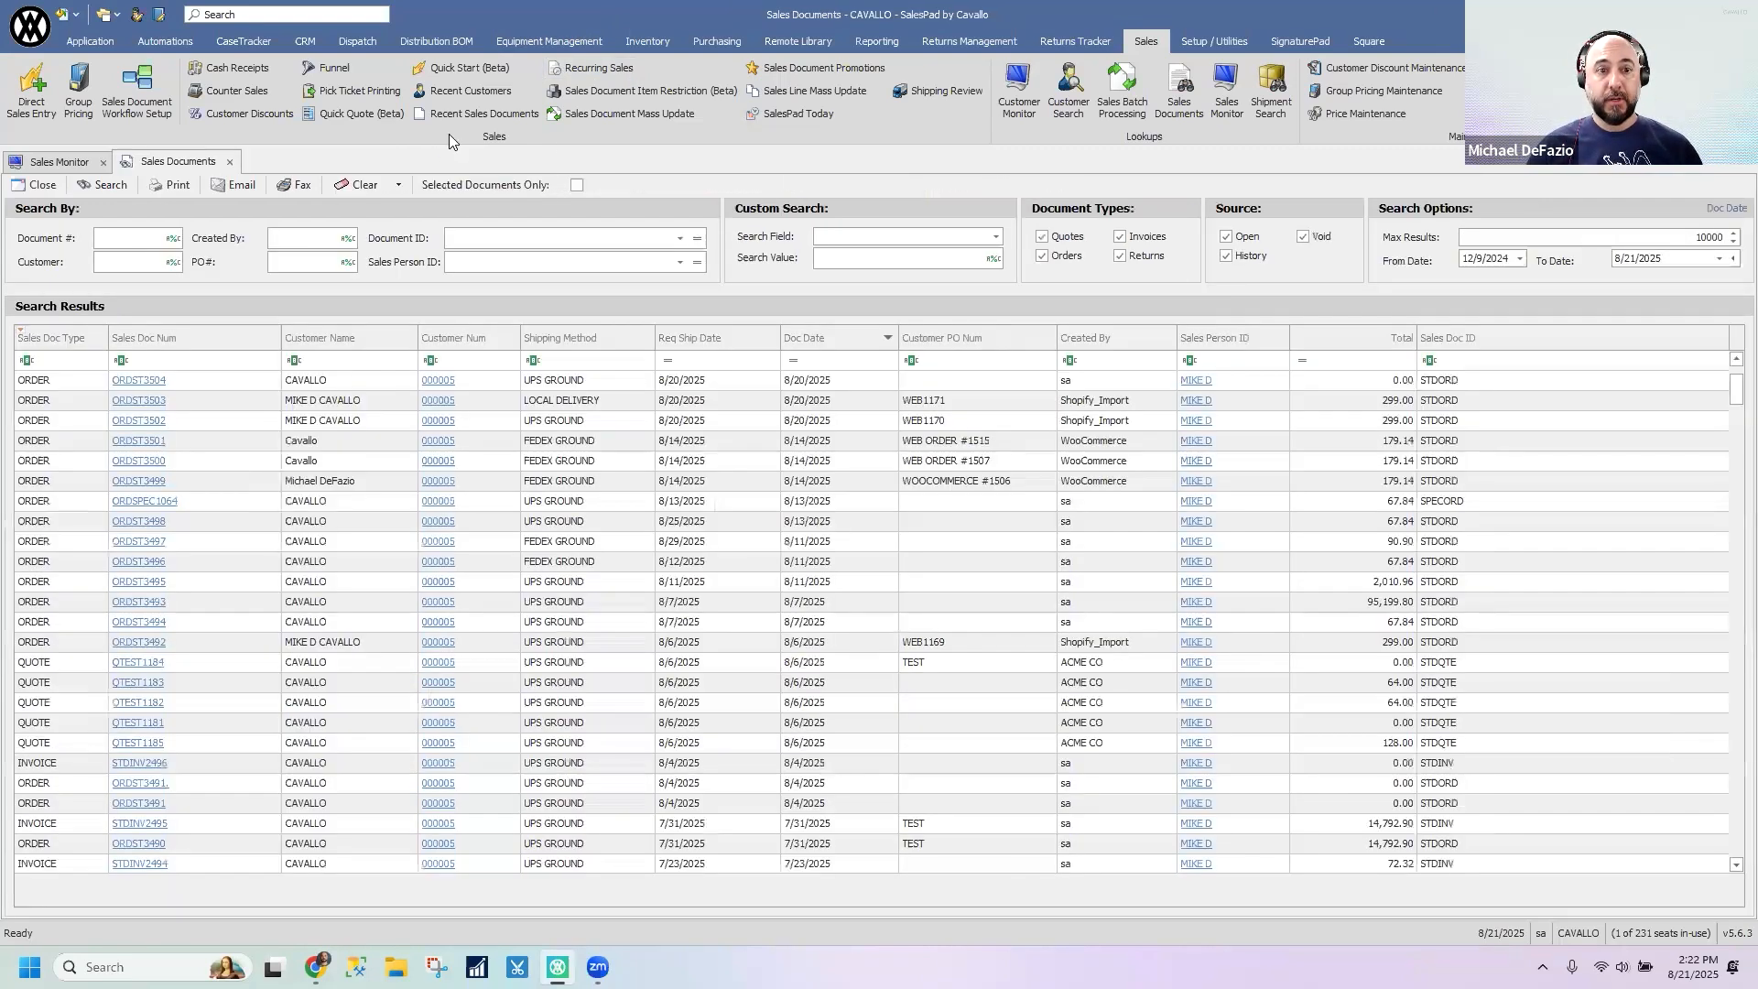
- Open Sales Line Mass Update, search the NEW ORDER sales batch, and remove the ORDST3254 document number filter from the results
{"action": "left_click", "coordinate": [817, 92]}
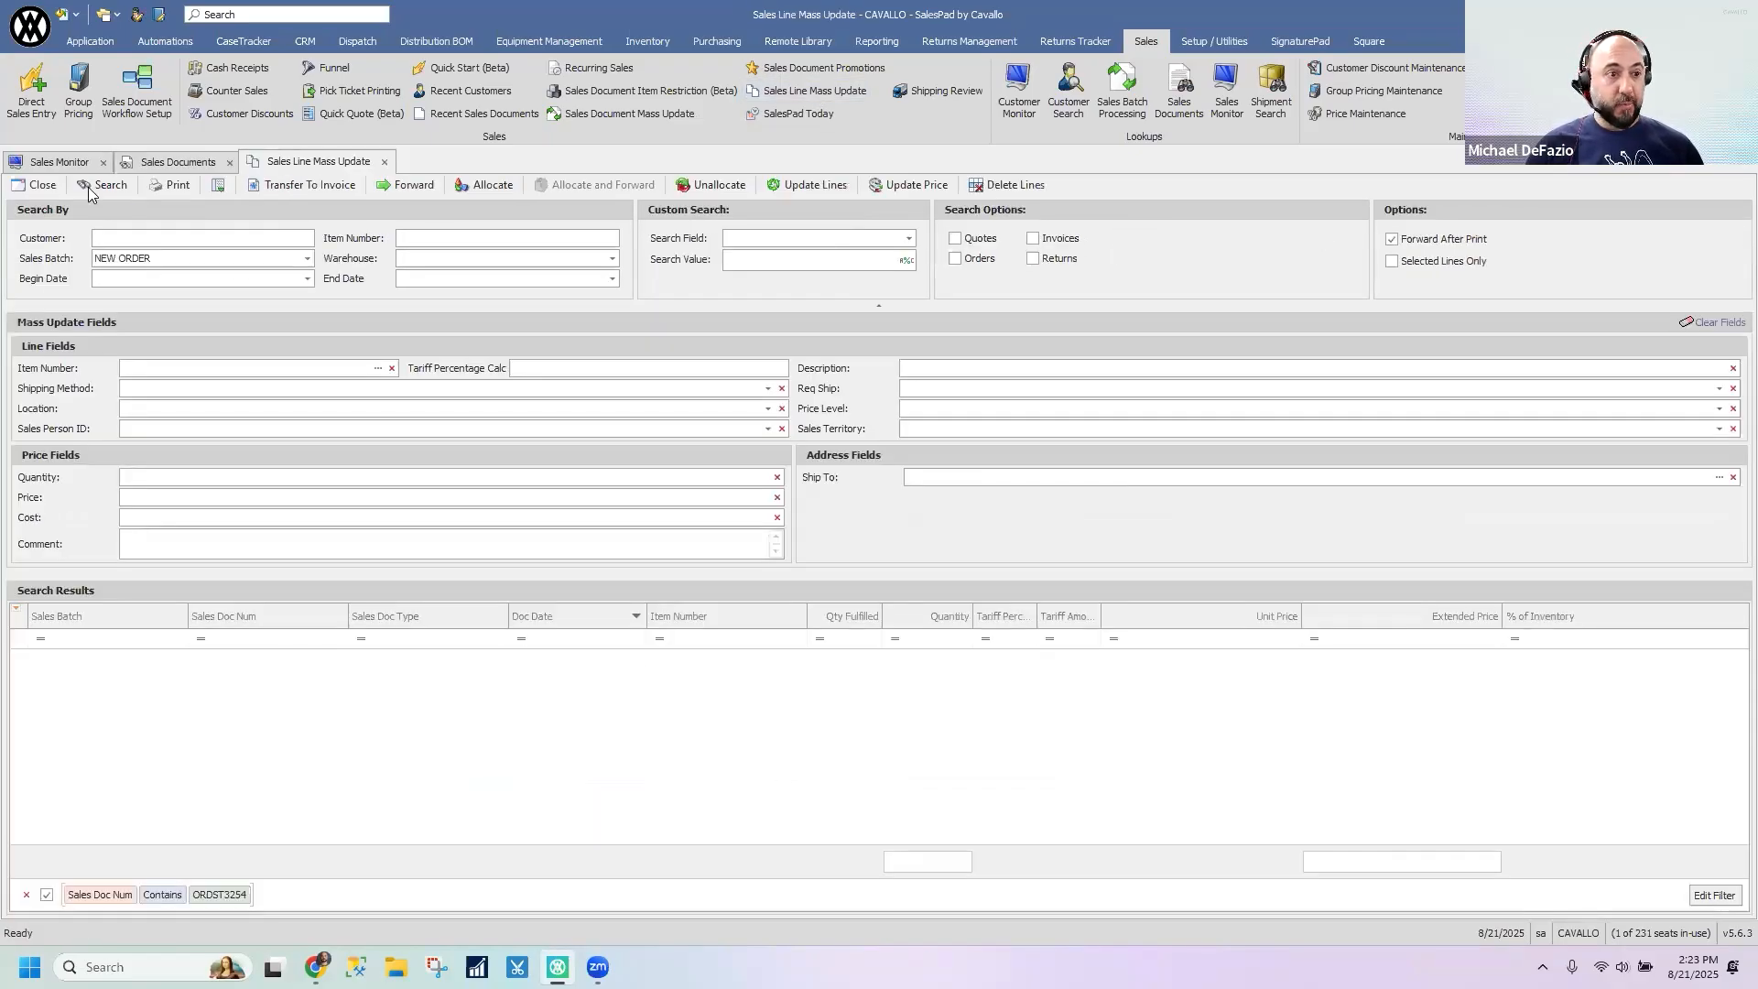
{"action": "left_click", "coordinate": [91, 188]}
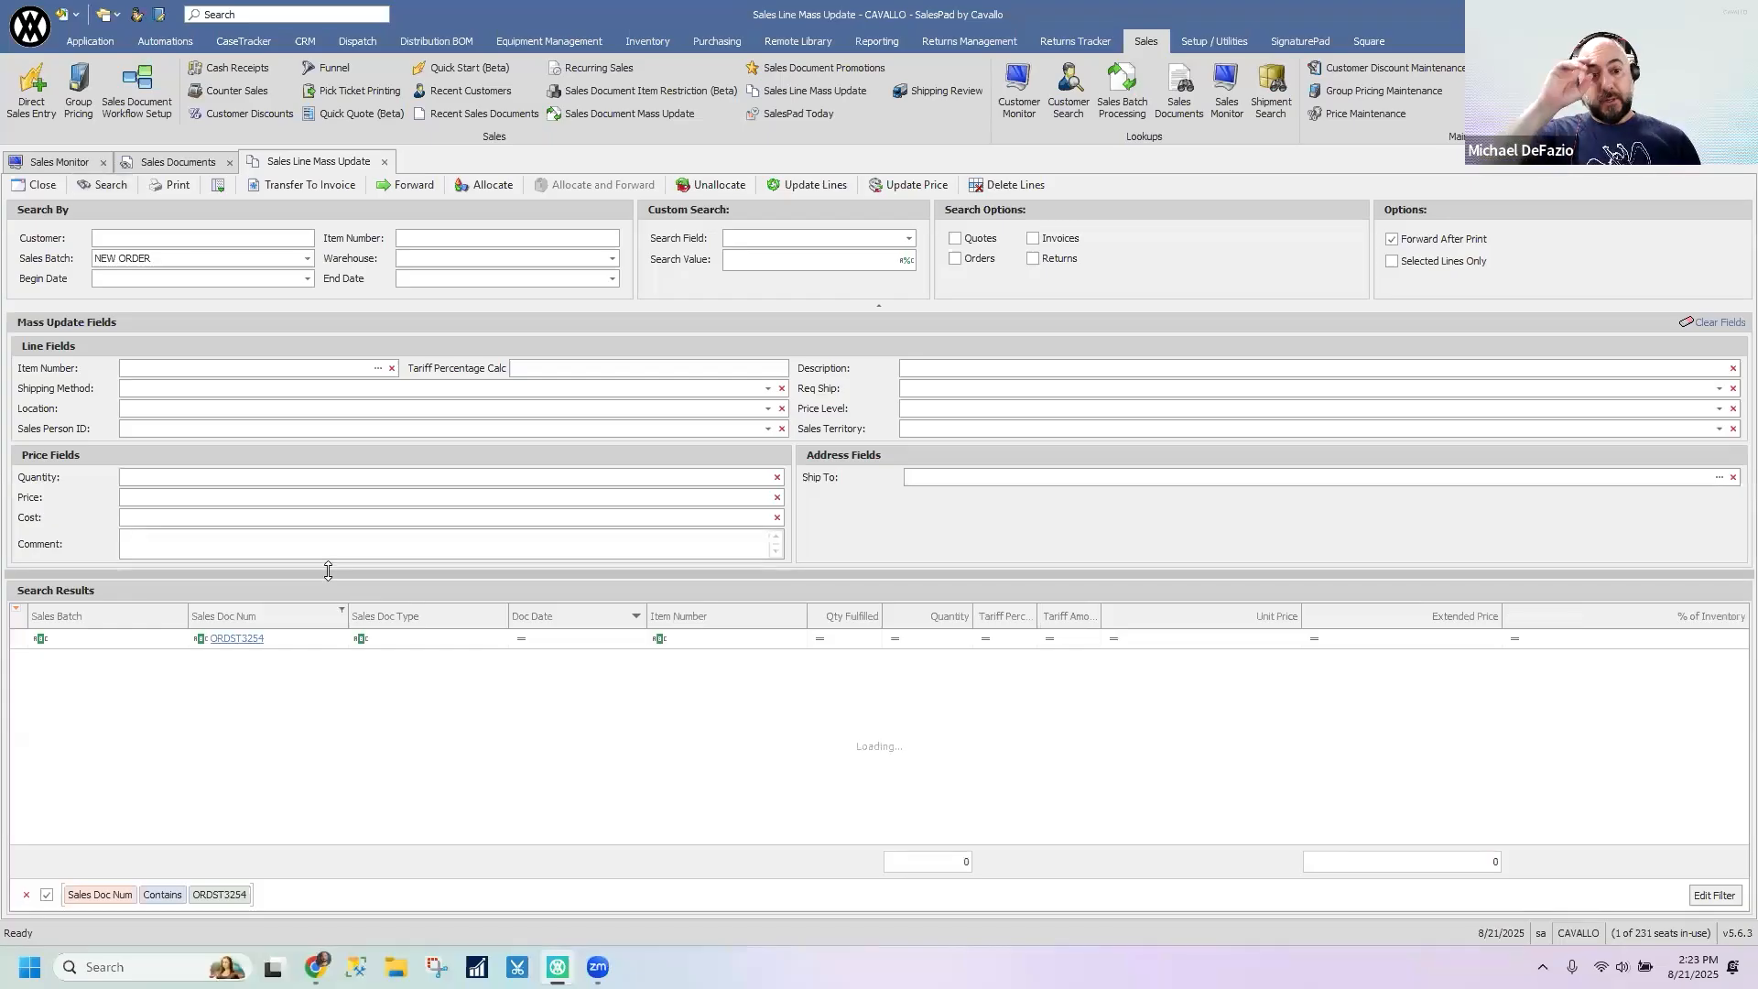
{"action": "left_click", "coordinate": [26, 895]}
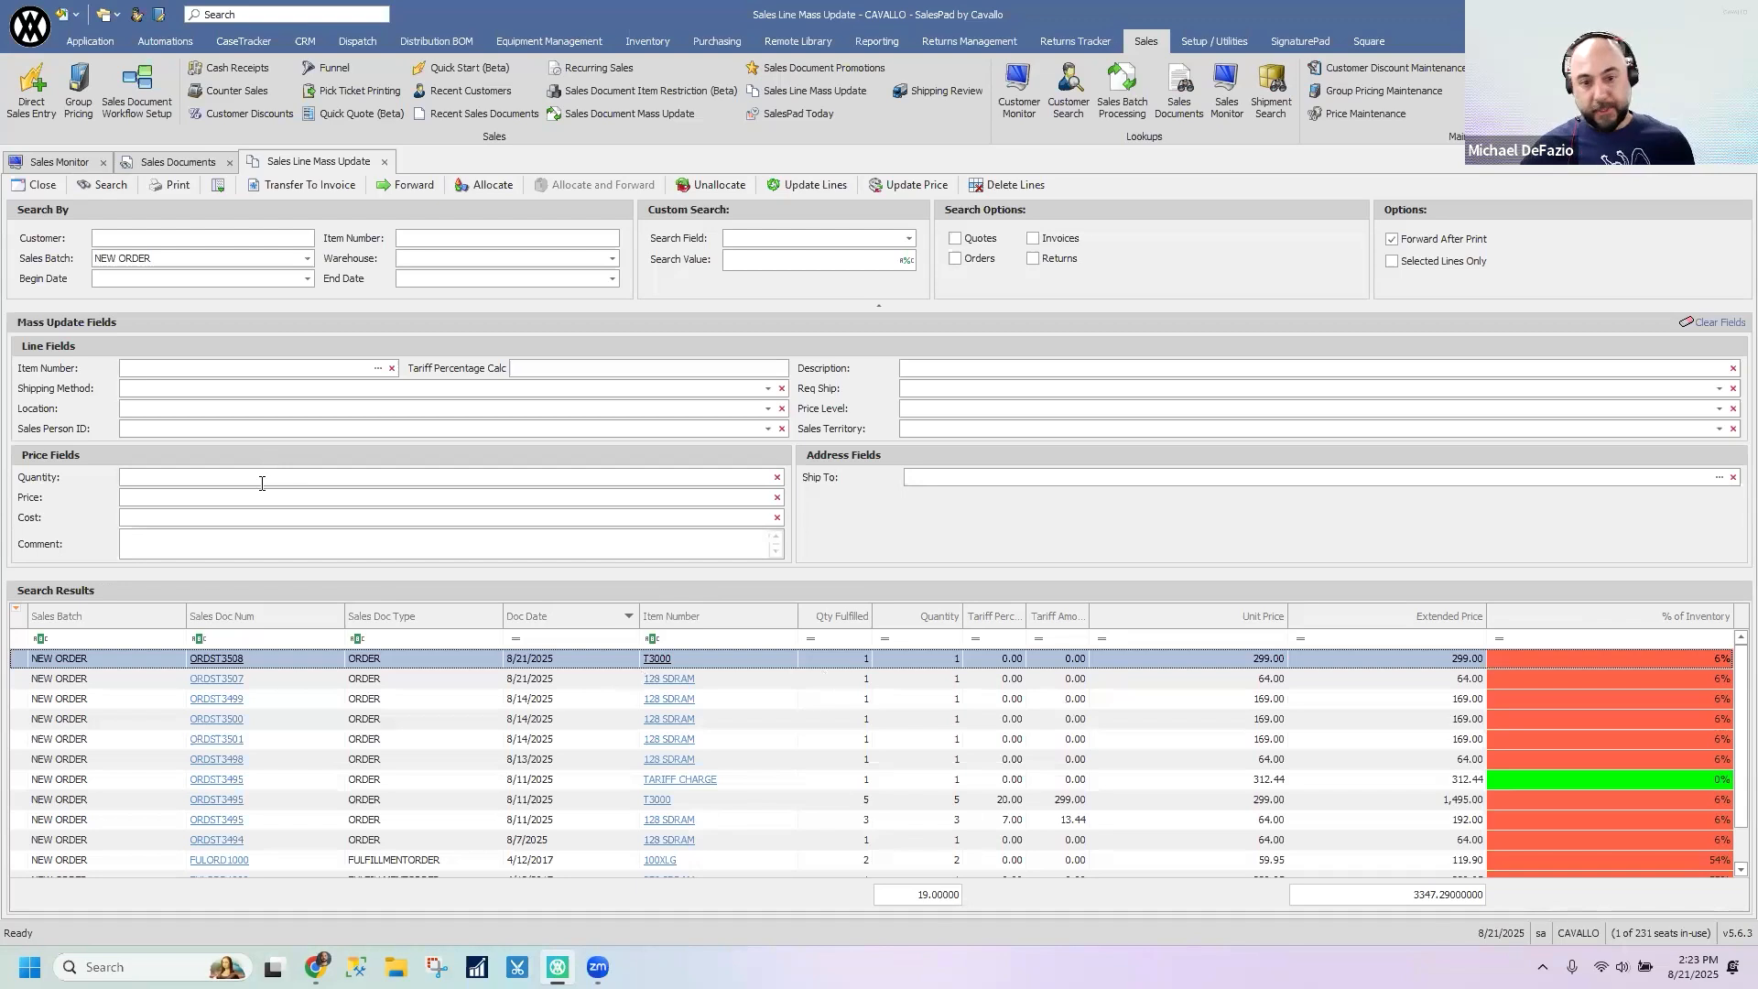
- Set the Price Level update field to RETAIL and add the lines from ORDST3501 down to FULORD1000 to the selection
{"action": "left_click", "coordinate": [1368, 414]}
{"action": "left_click", "coordinate": [890, 510]}
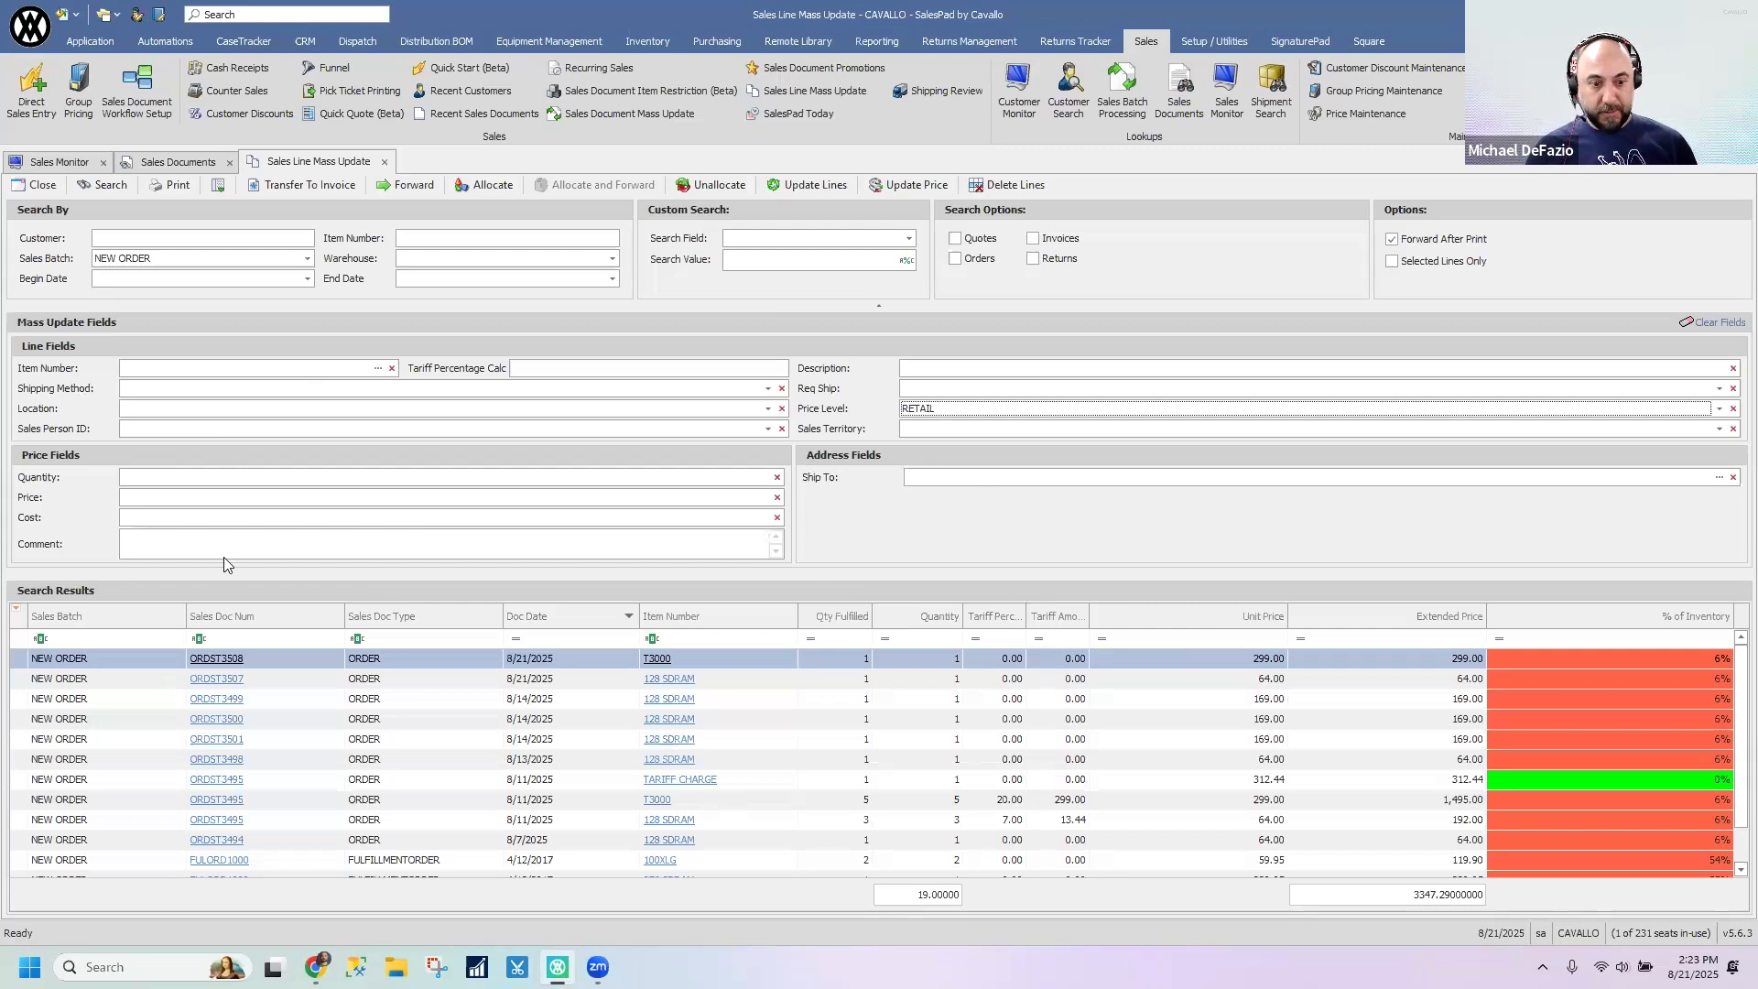
{"action": "left_click", "coordinate": [417, 740], "text": "ctrl"}
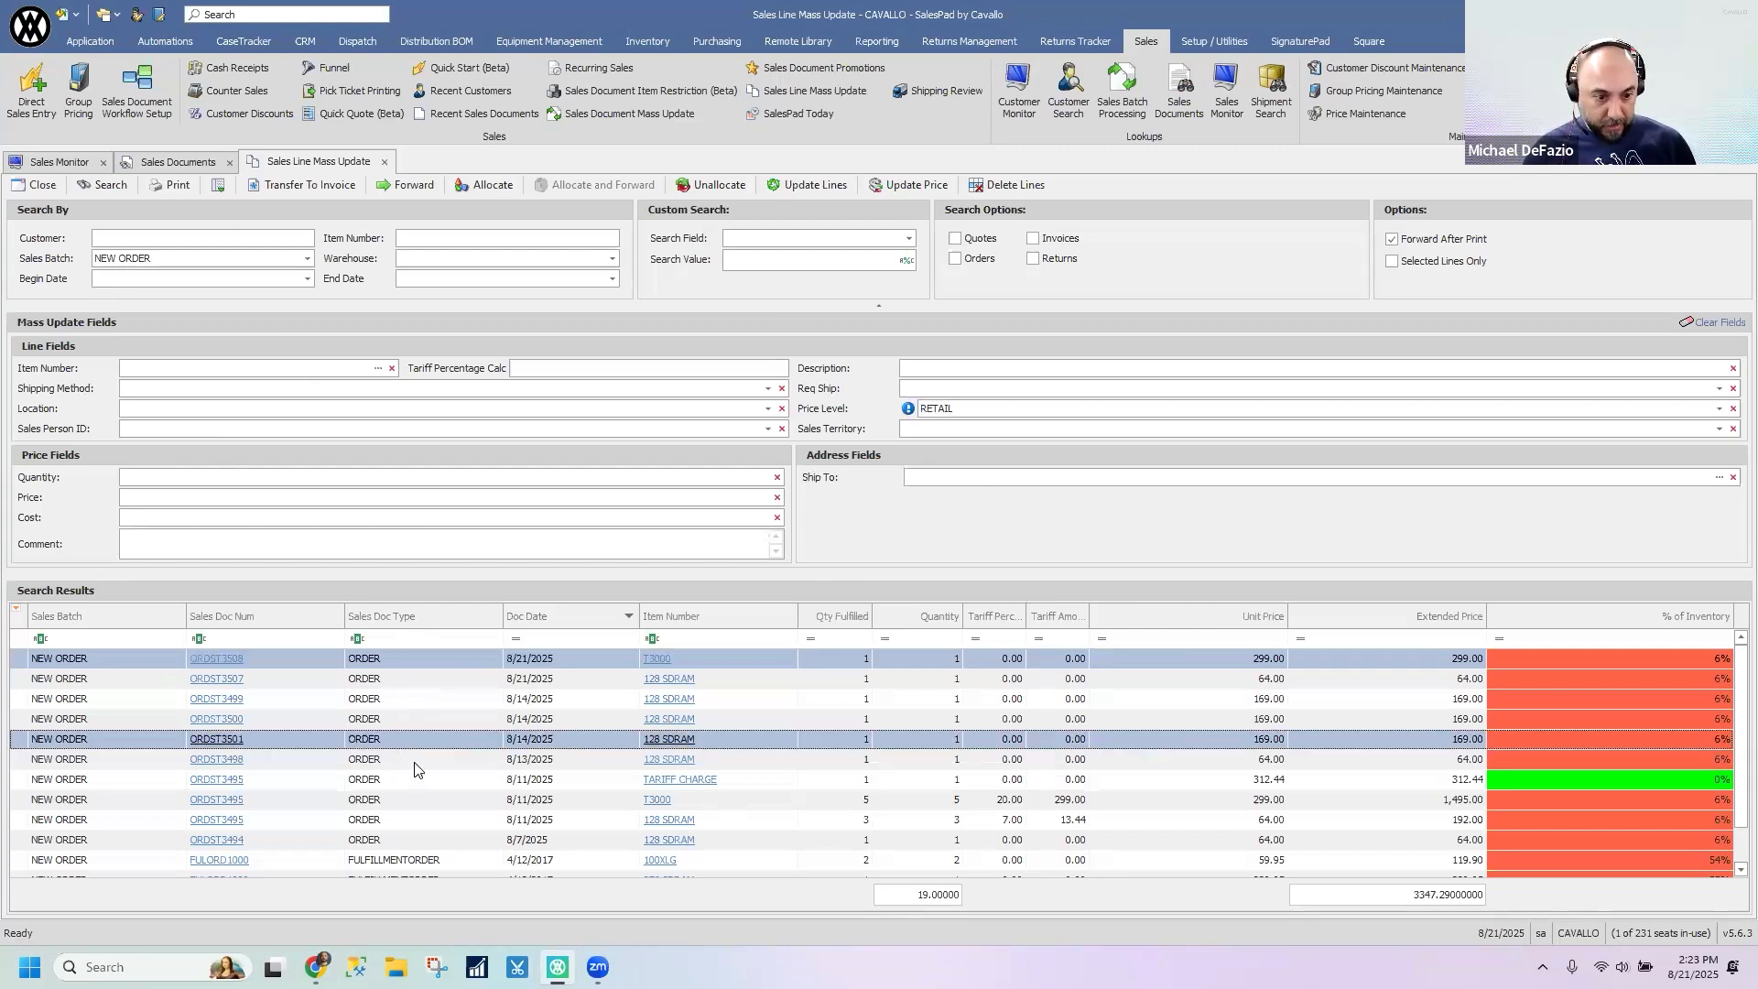
{"action": "left_click", "coordinate": [414, 761], "text": "ctrl"}
{"action": "left_click", "coordinate": [422, 797], "text": "ctrl"}
{"action": "left_click", "coordinate": [421, 780], "text": "ctrl"}
{"action": "left_click", "coordinate": [427, 821], "text": "ctrl"}
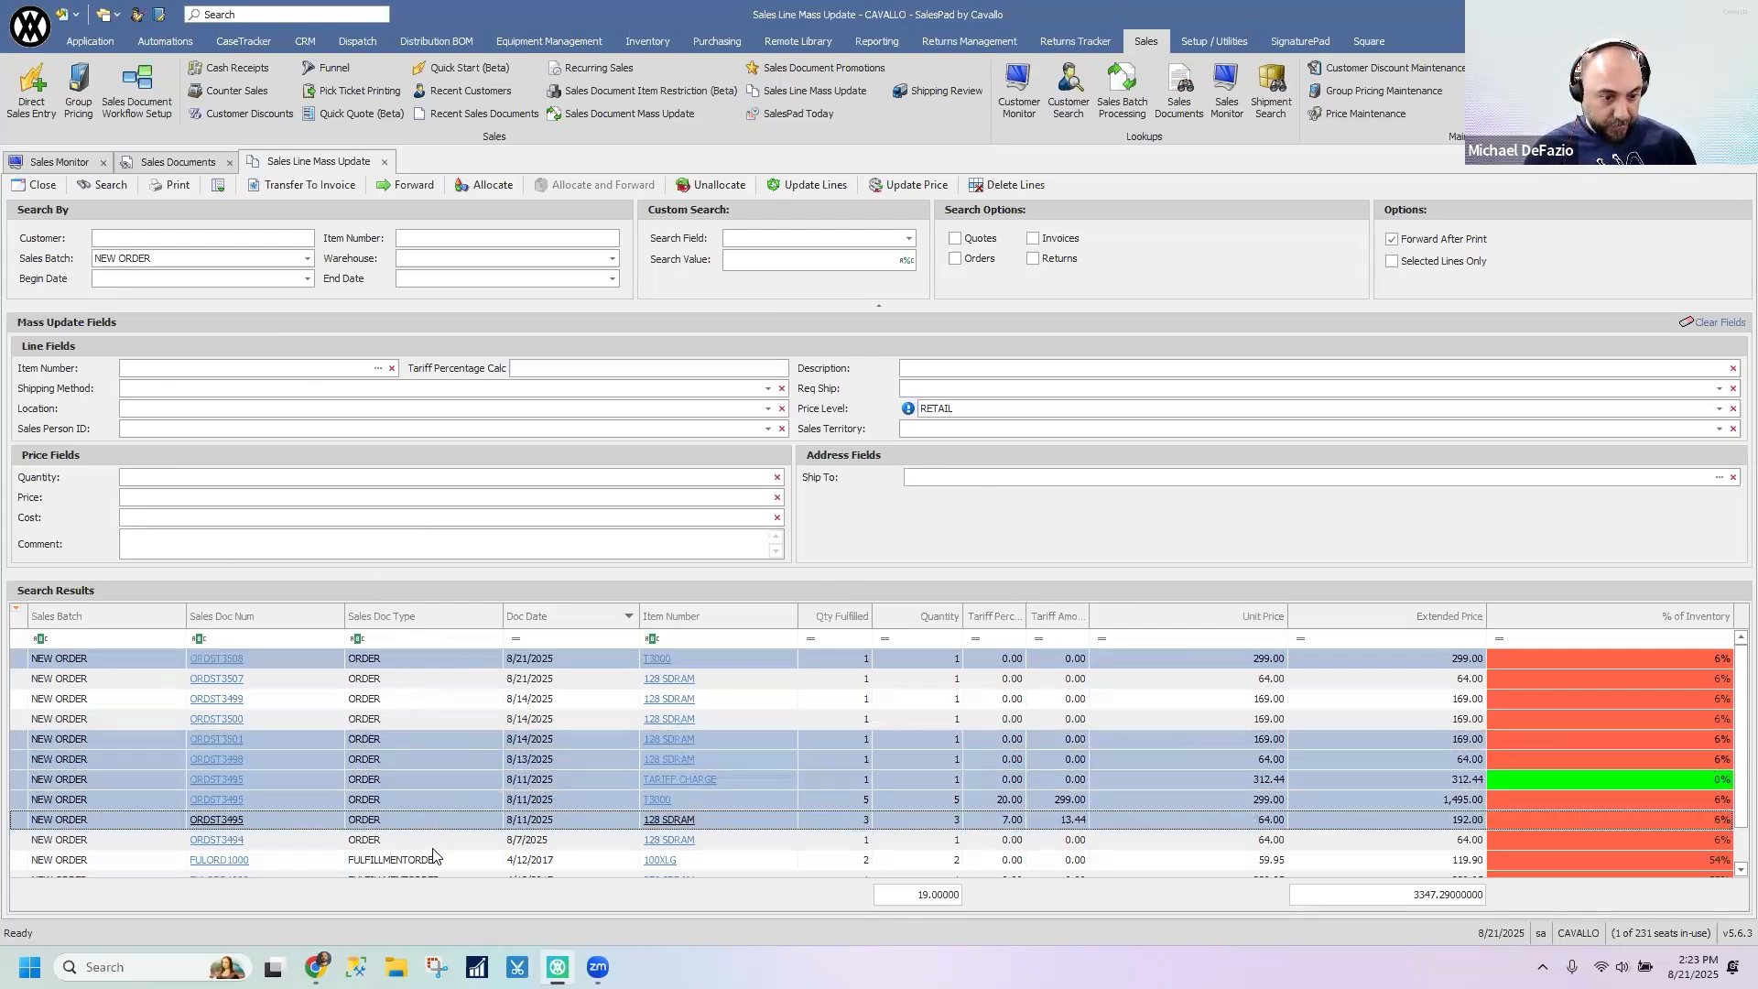
{"action": "left_click", "coordinate": [435, 840], "text": "ctrl"}
{"action": "left_click", "coordinate": [432, 861], "text": "ctrl"}
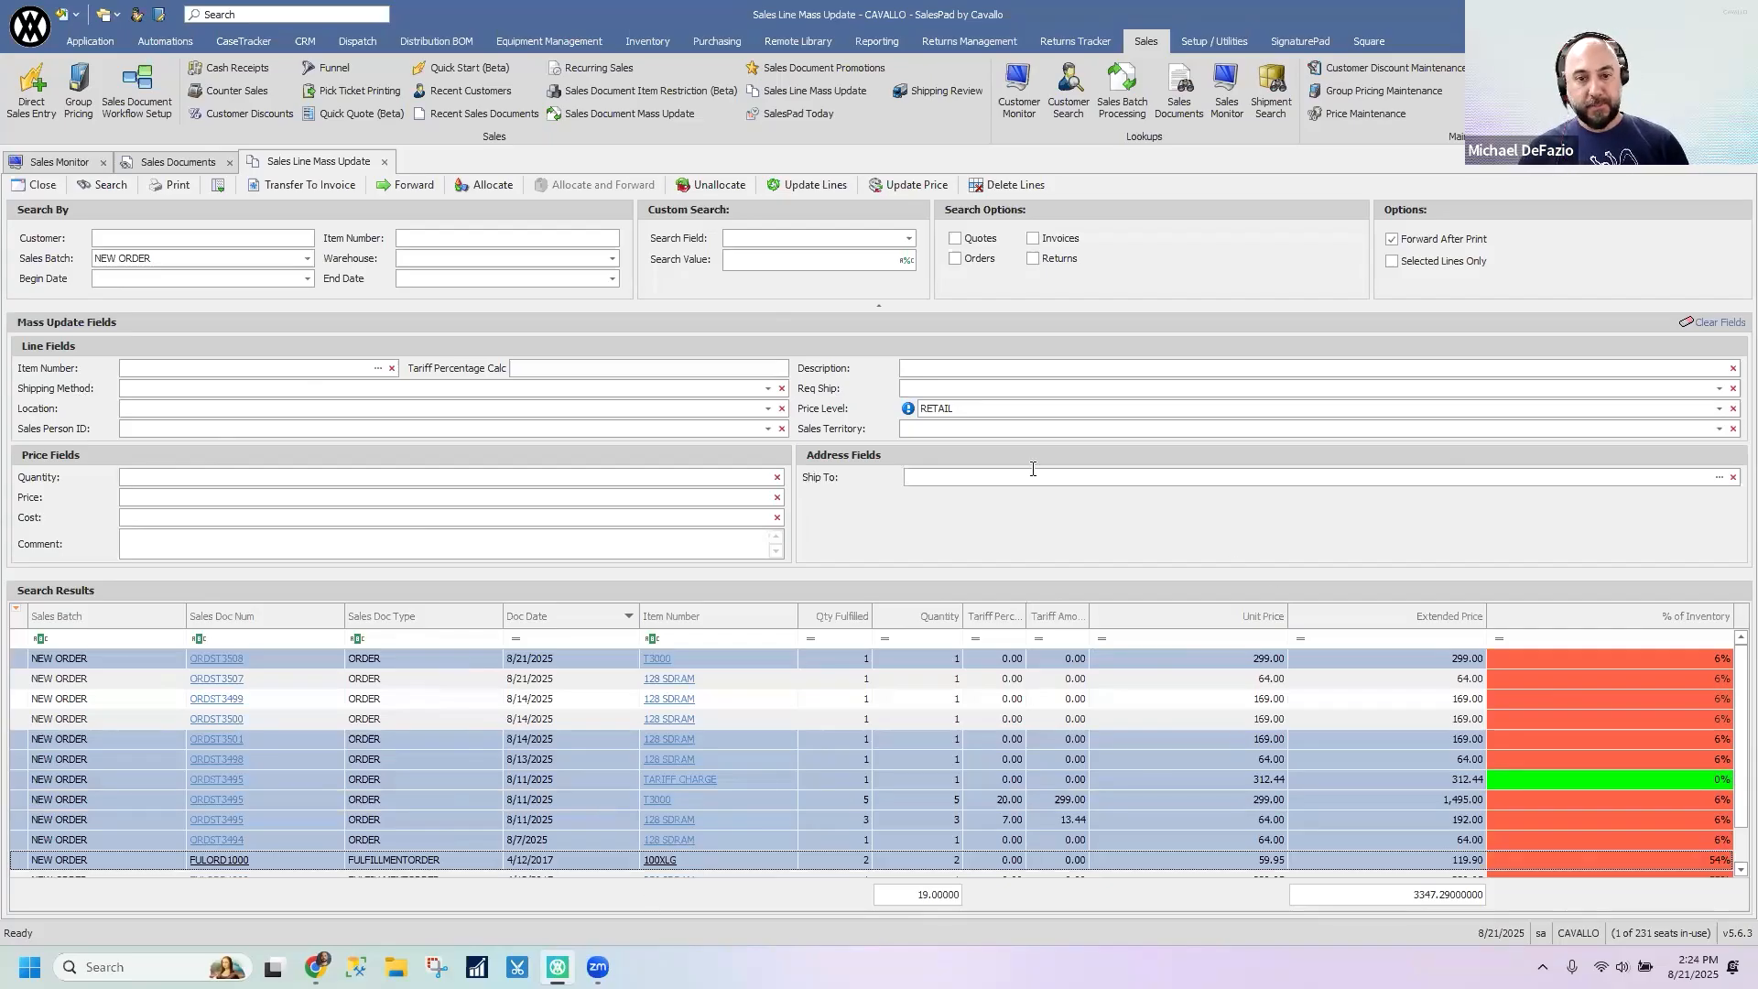
- Clear the Price Level update field and close Sales Line Mass Update
{"action": "left_click", "coordinate": [1733, 408]}
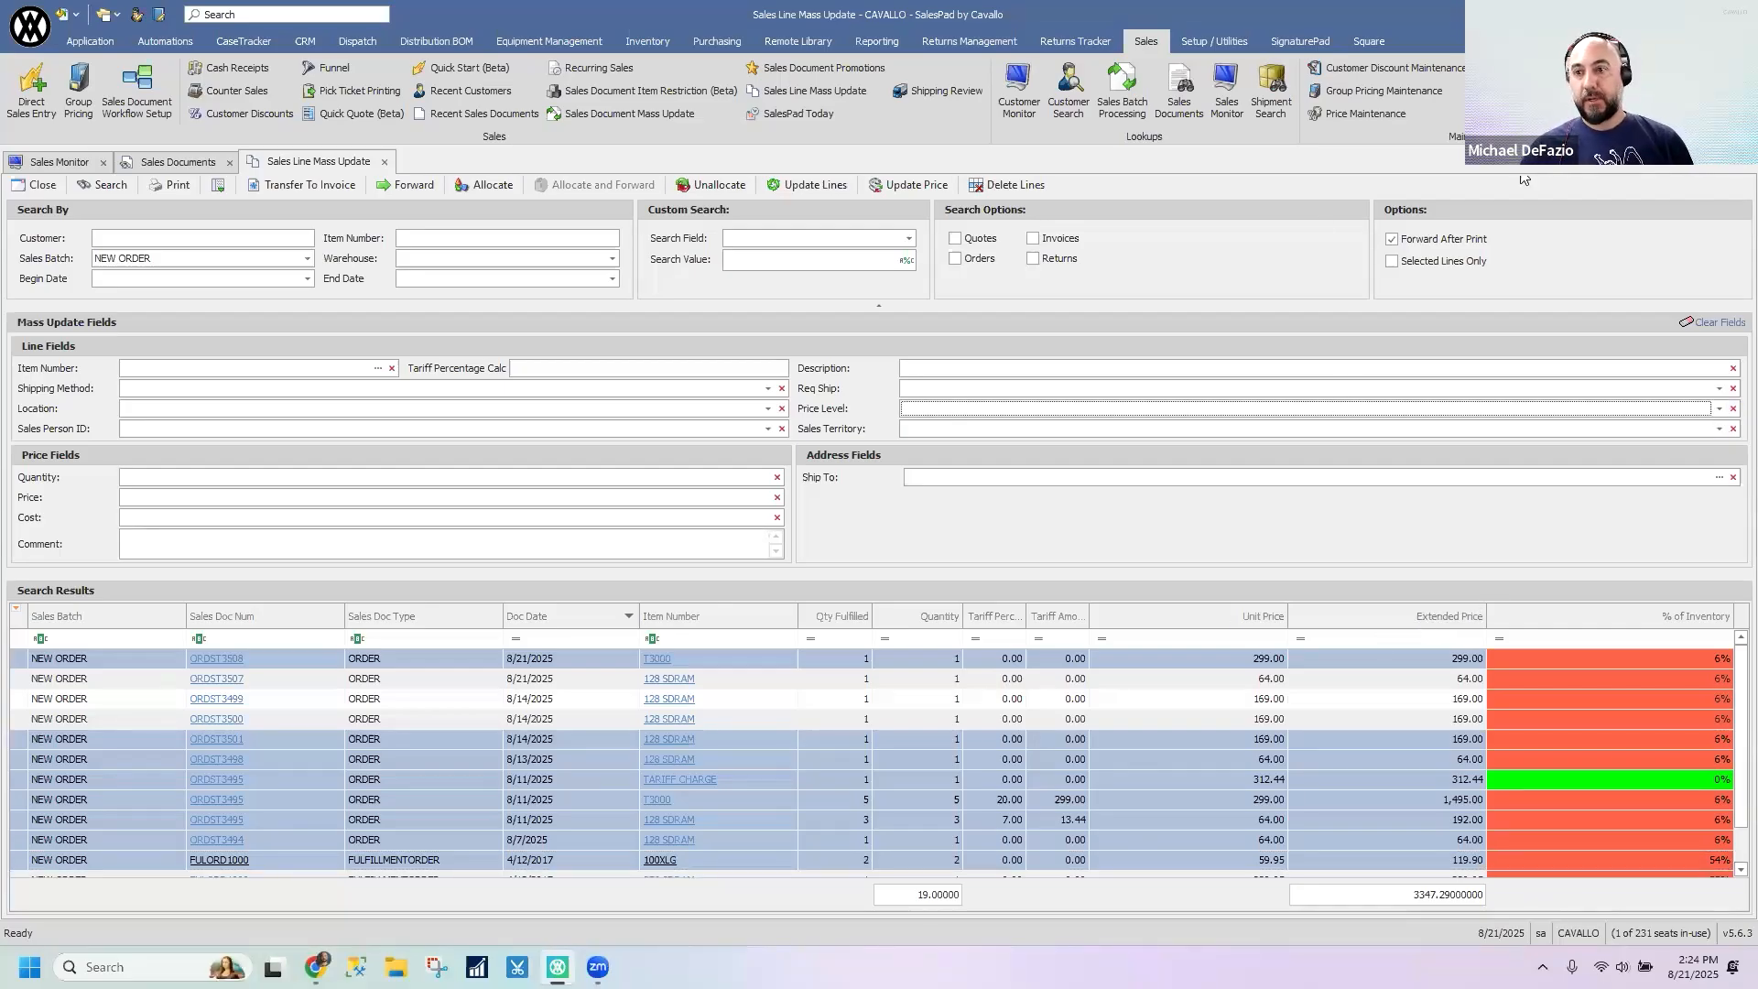
{"action": "left_click", "coordinate": [385, 162]}
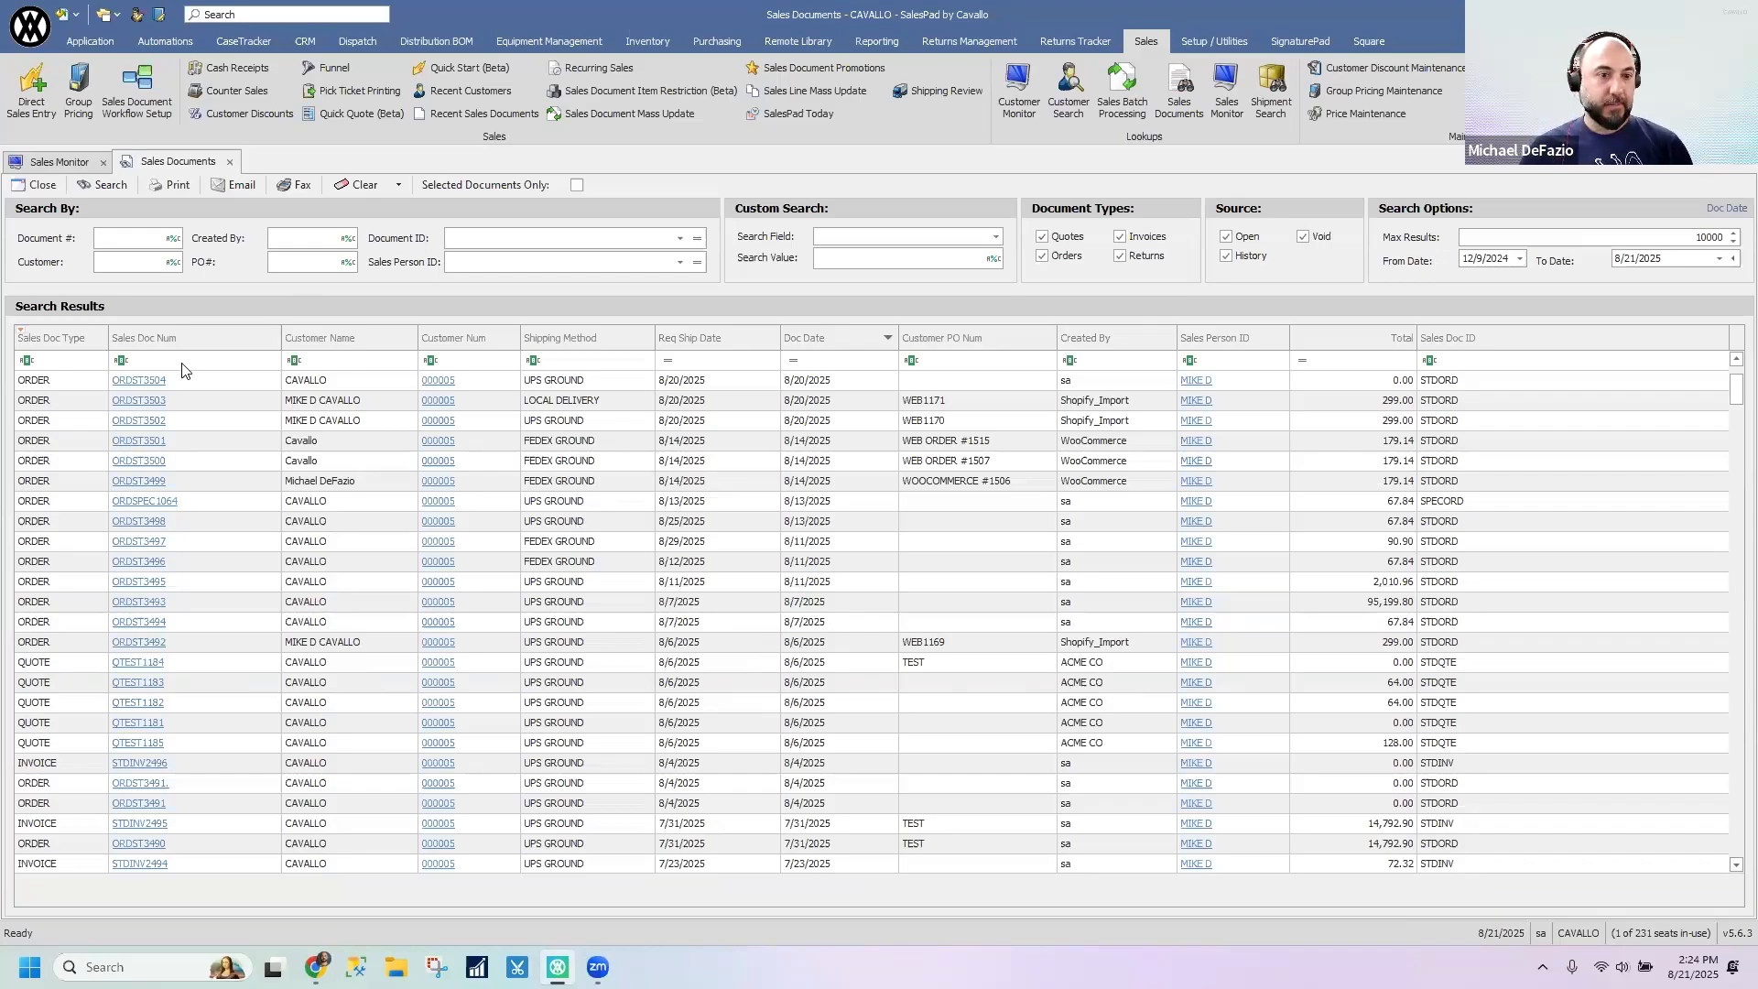
- Open the CAVALLO customer record from the sales documents list and examine the Fast Ship To Ordering indicator above its contact addresses
{"action": "left_click", "coordinate": [452, 388]}
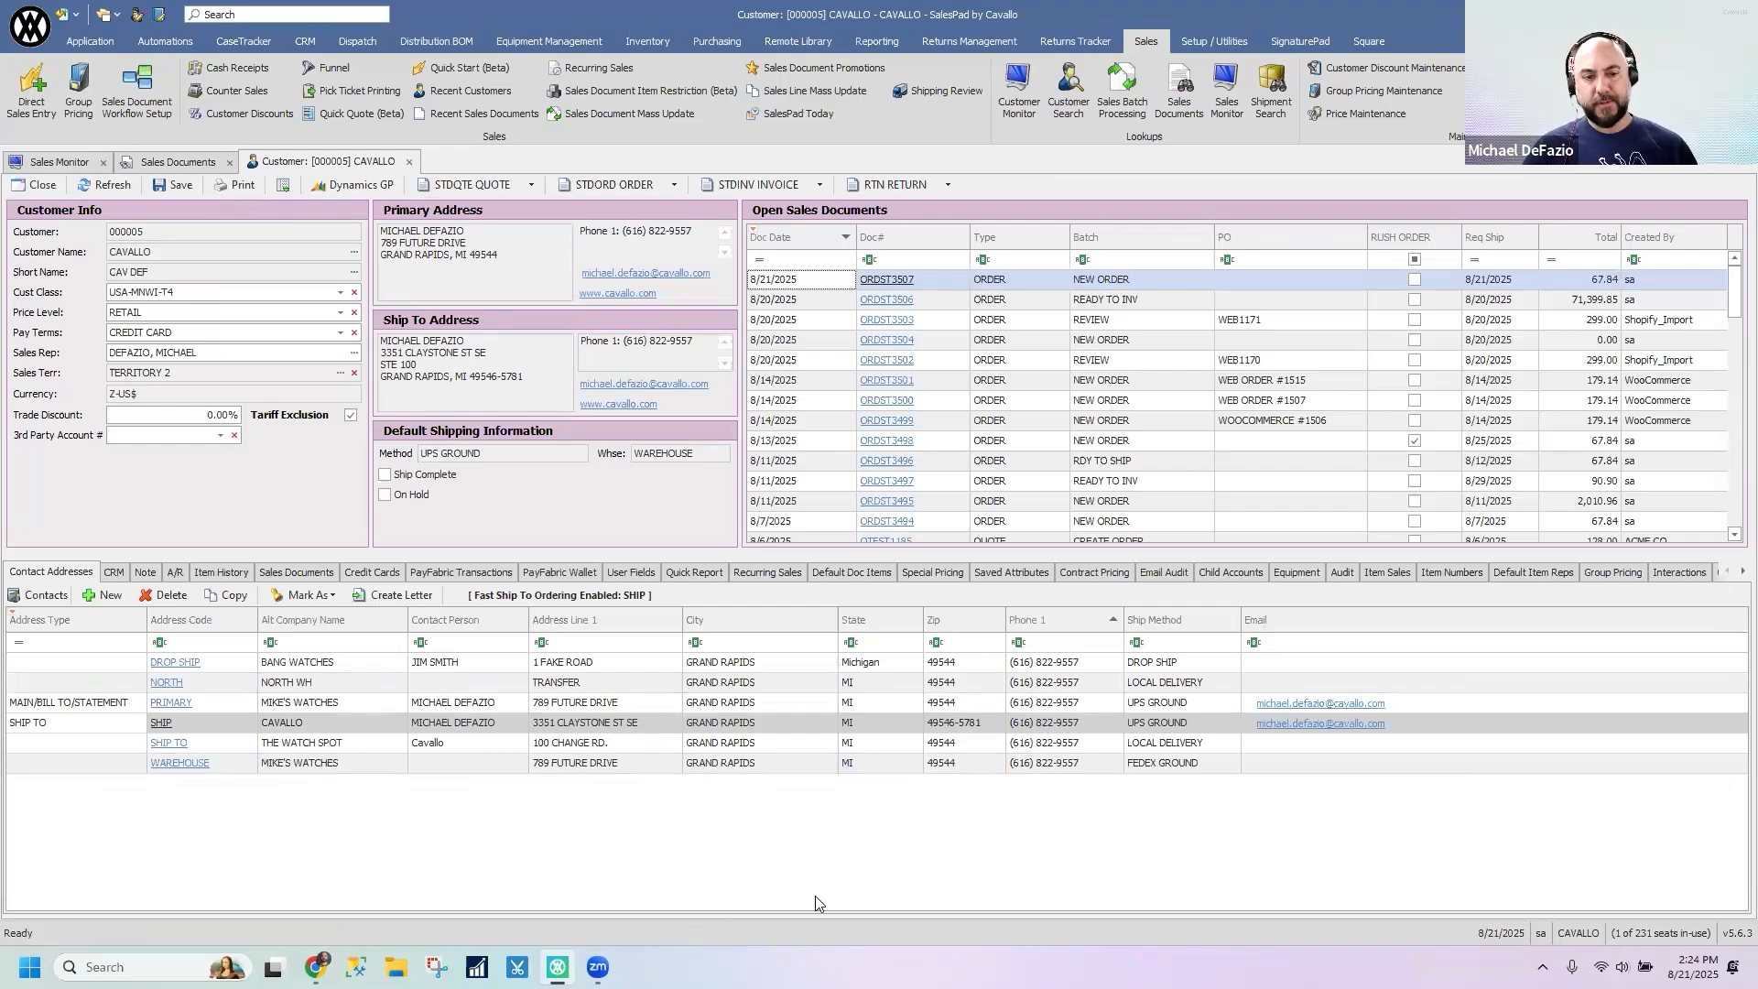
{"action": "mouse_move", "coordinate": [510, 604]}
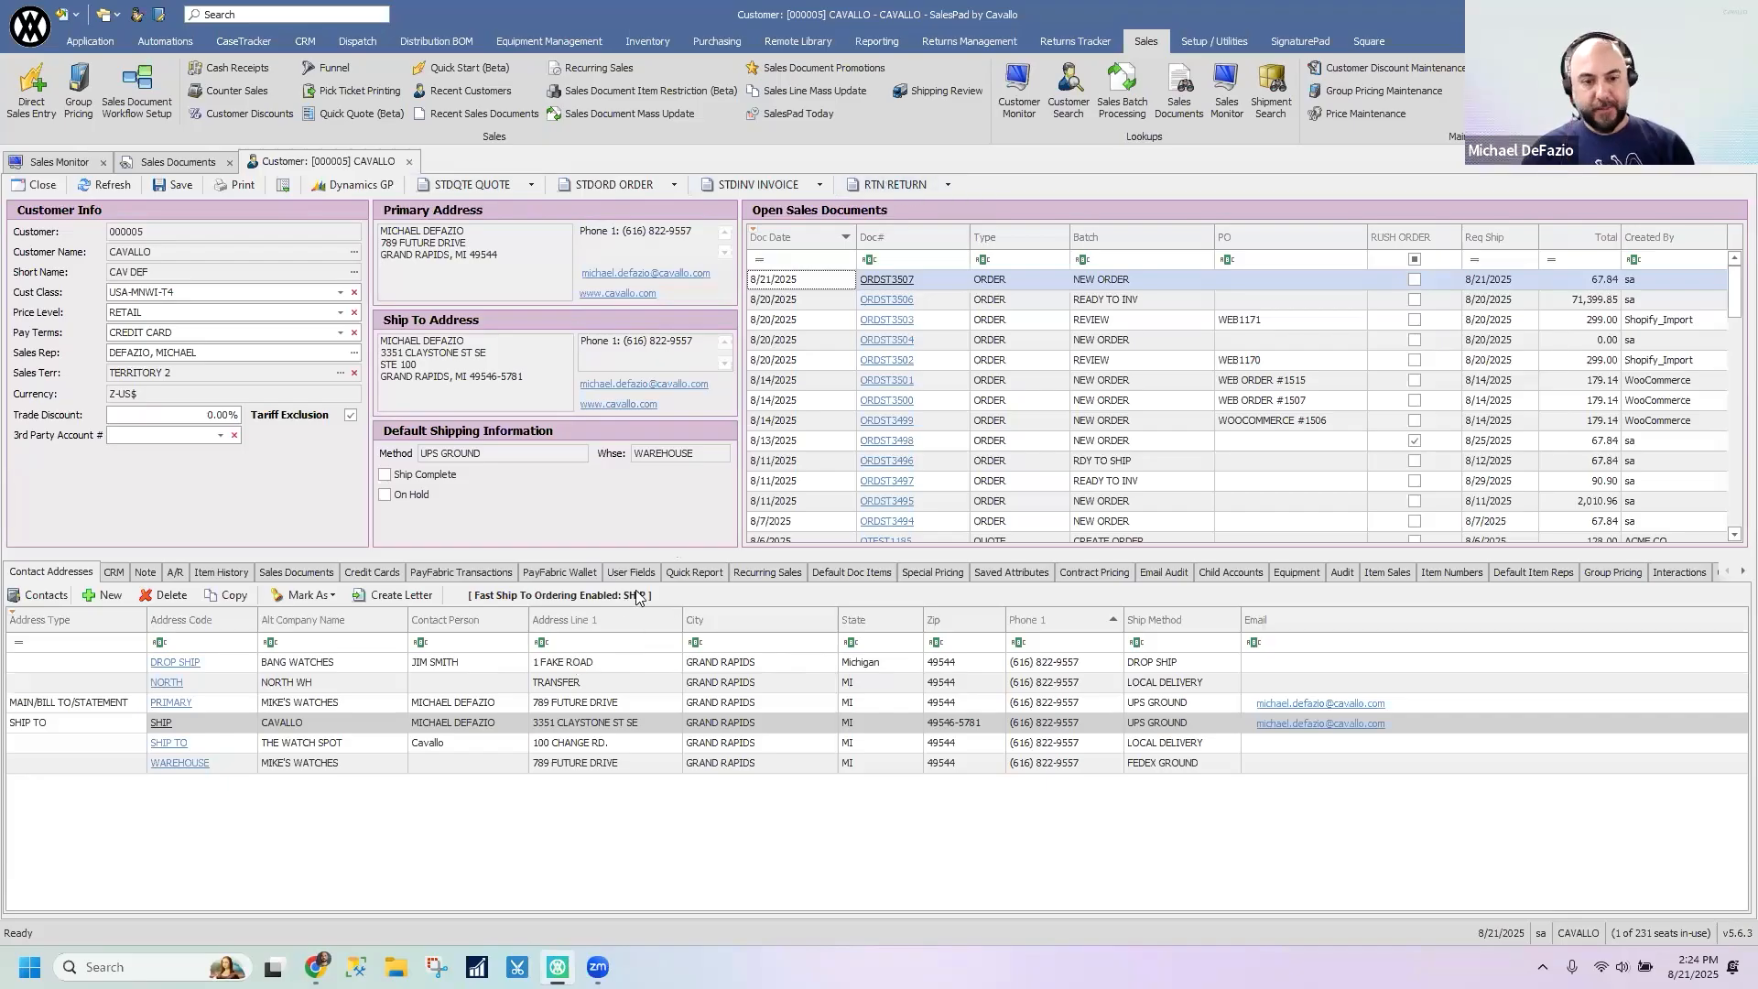
{"action": "mouse_move", "coordinate": [619, 597]}
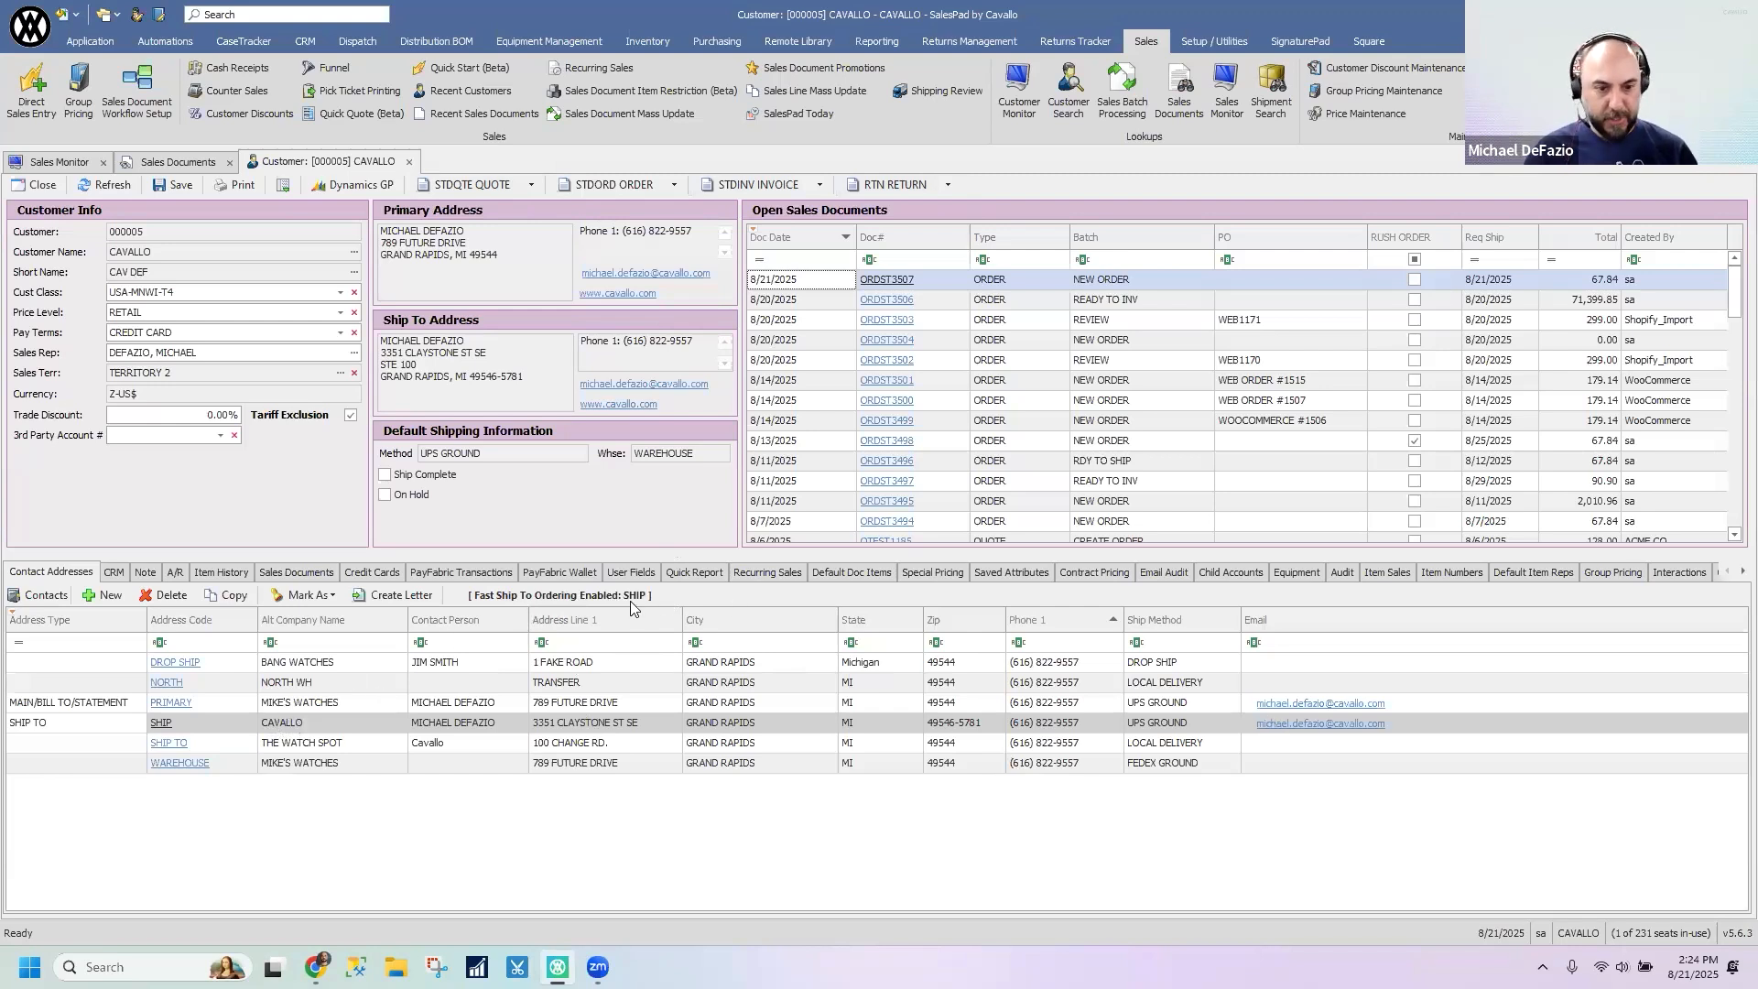
- Switch the fast ship-to selection between the NORTH, SHIP and WAREHOUSE contact addresses, ending on NORTH
{"action": "left_click", "coordinate": [222, 687]}
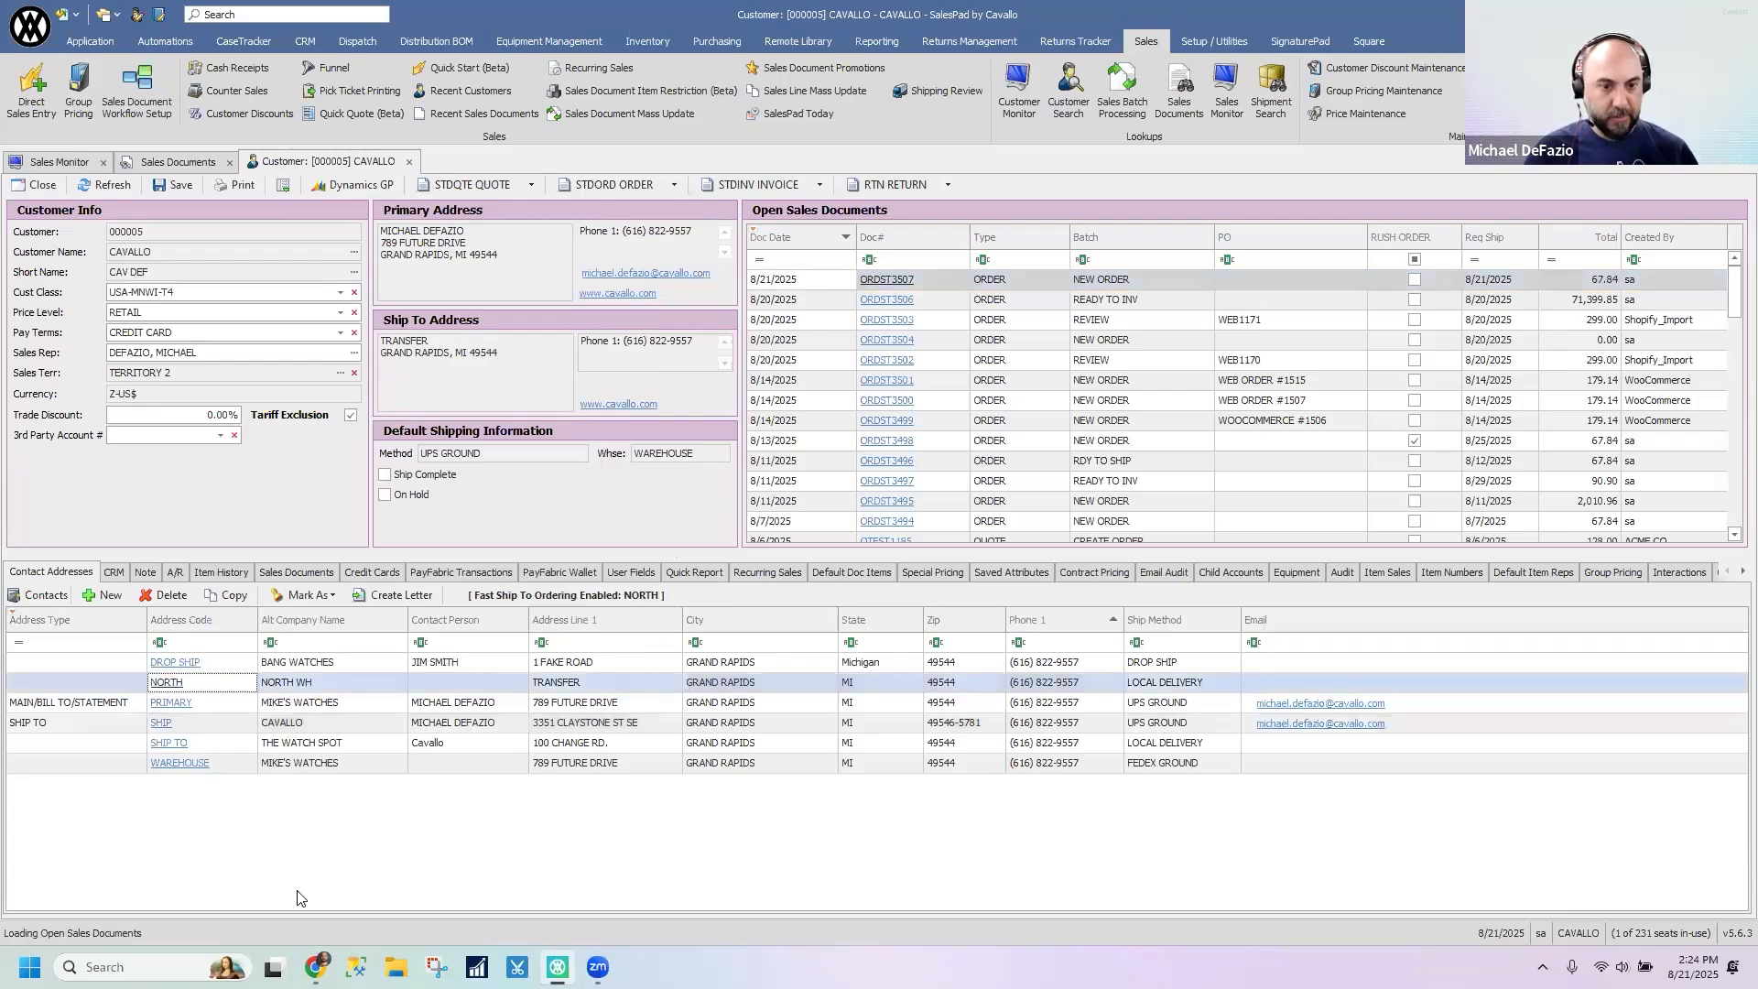
{"action": "mouse_move", "coordinate": [646, 601]}
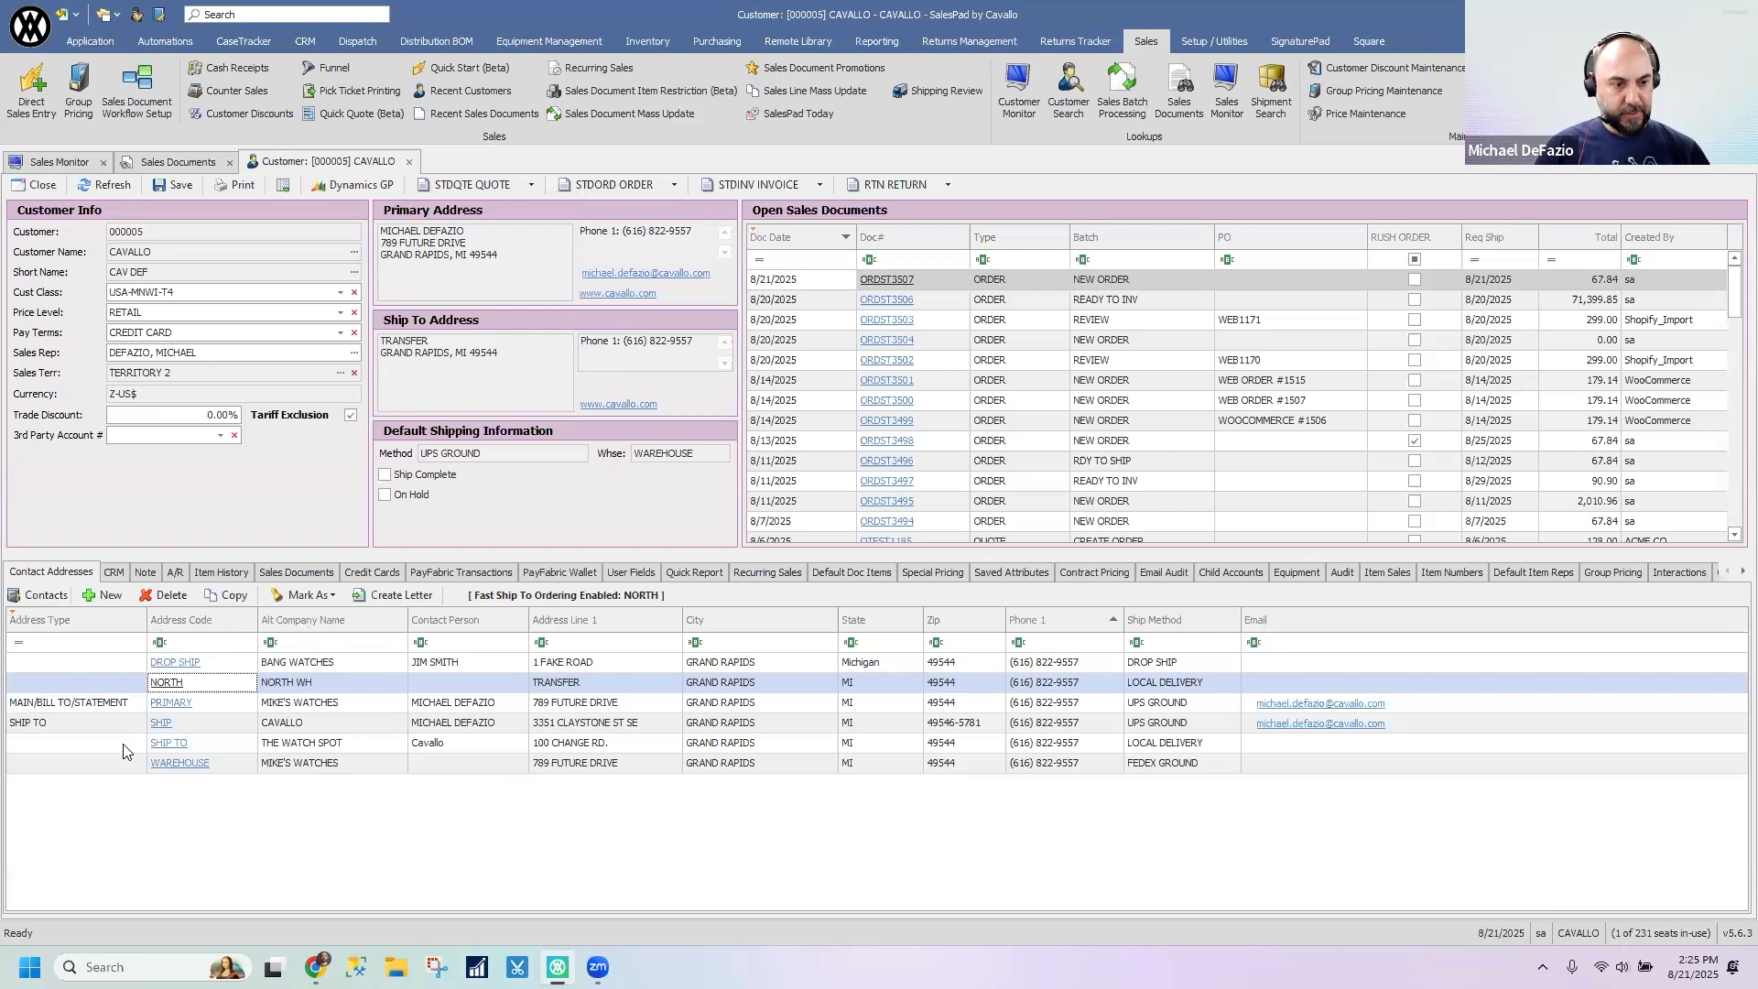
{"action": "left_click", "coordinate": [587, 715]}
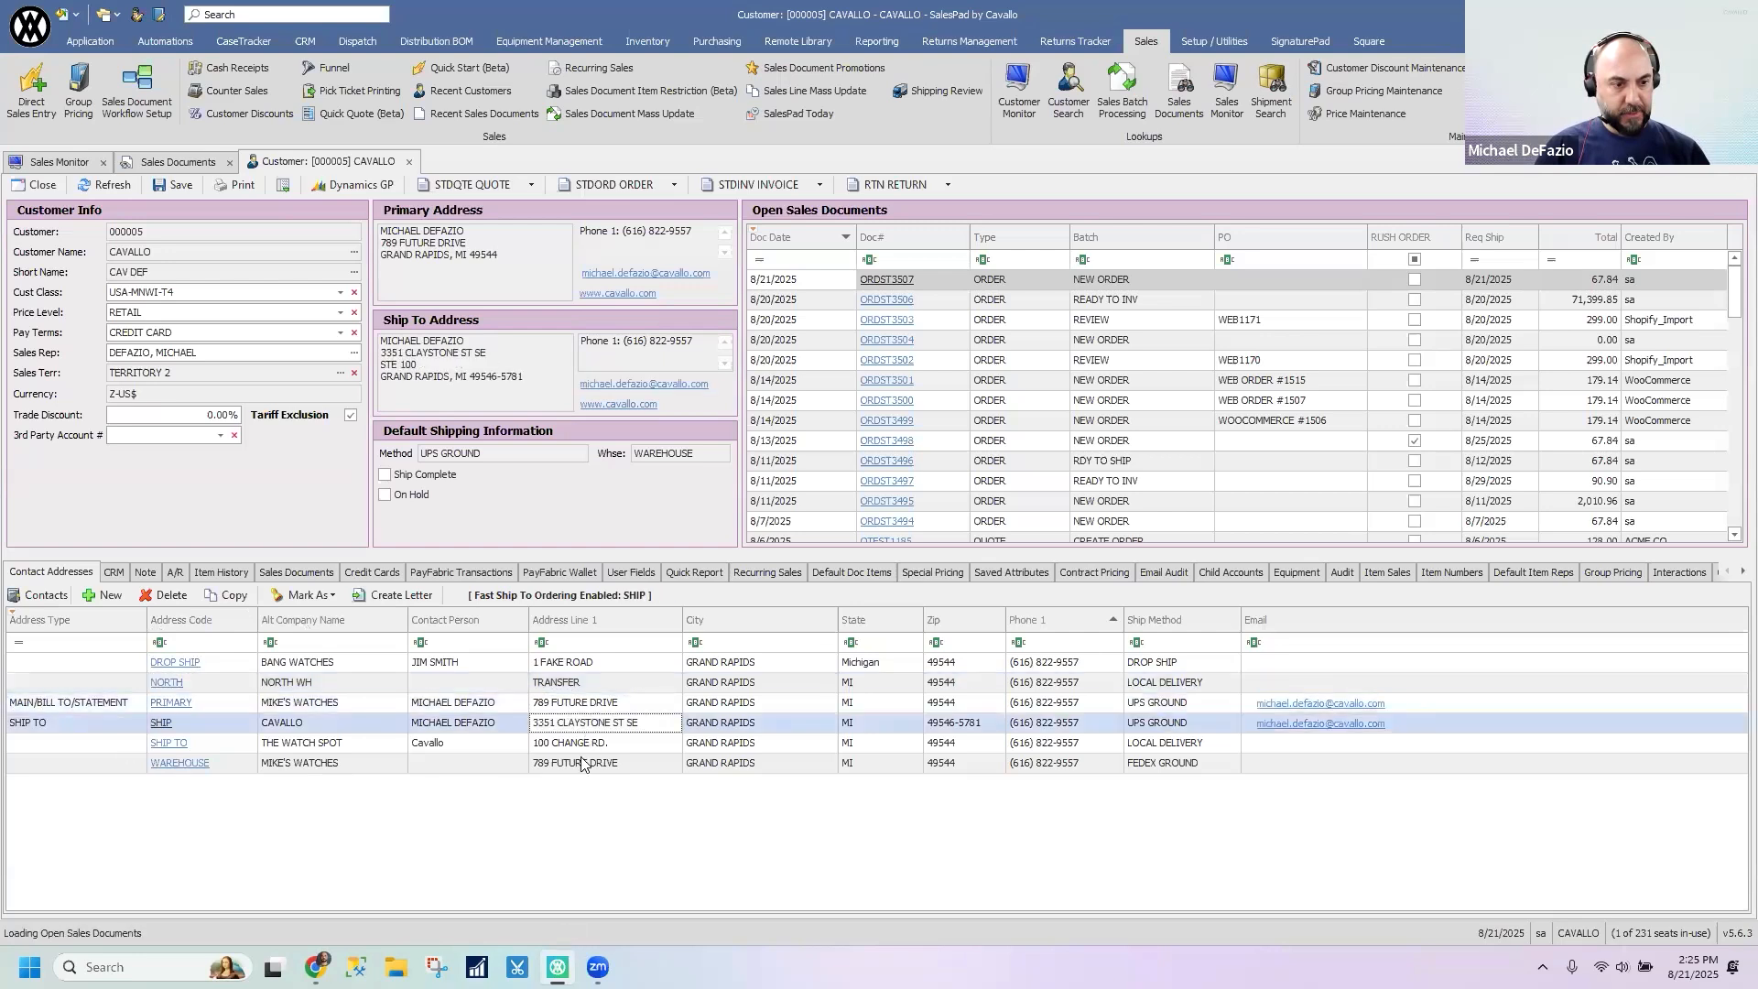
{"action": "left_click", "coordinate": [582, 757]}
{"action": "left_click", "coordinate": [328, 682]}
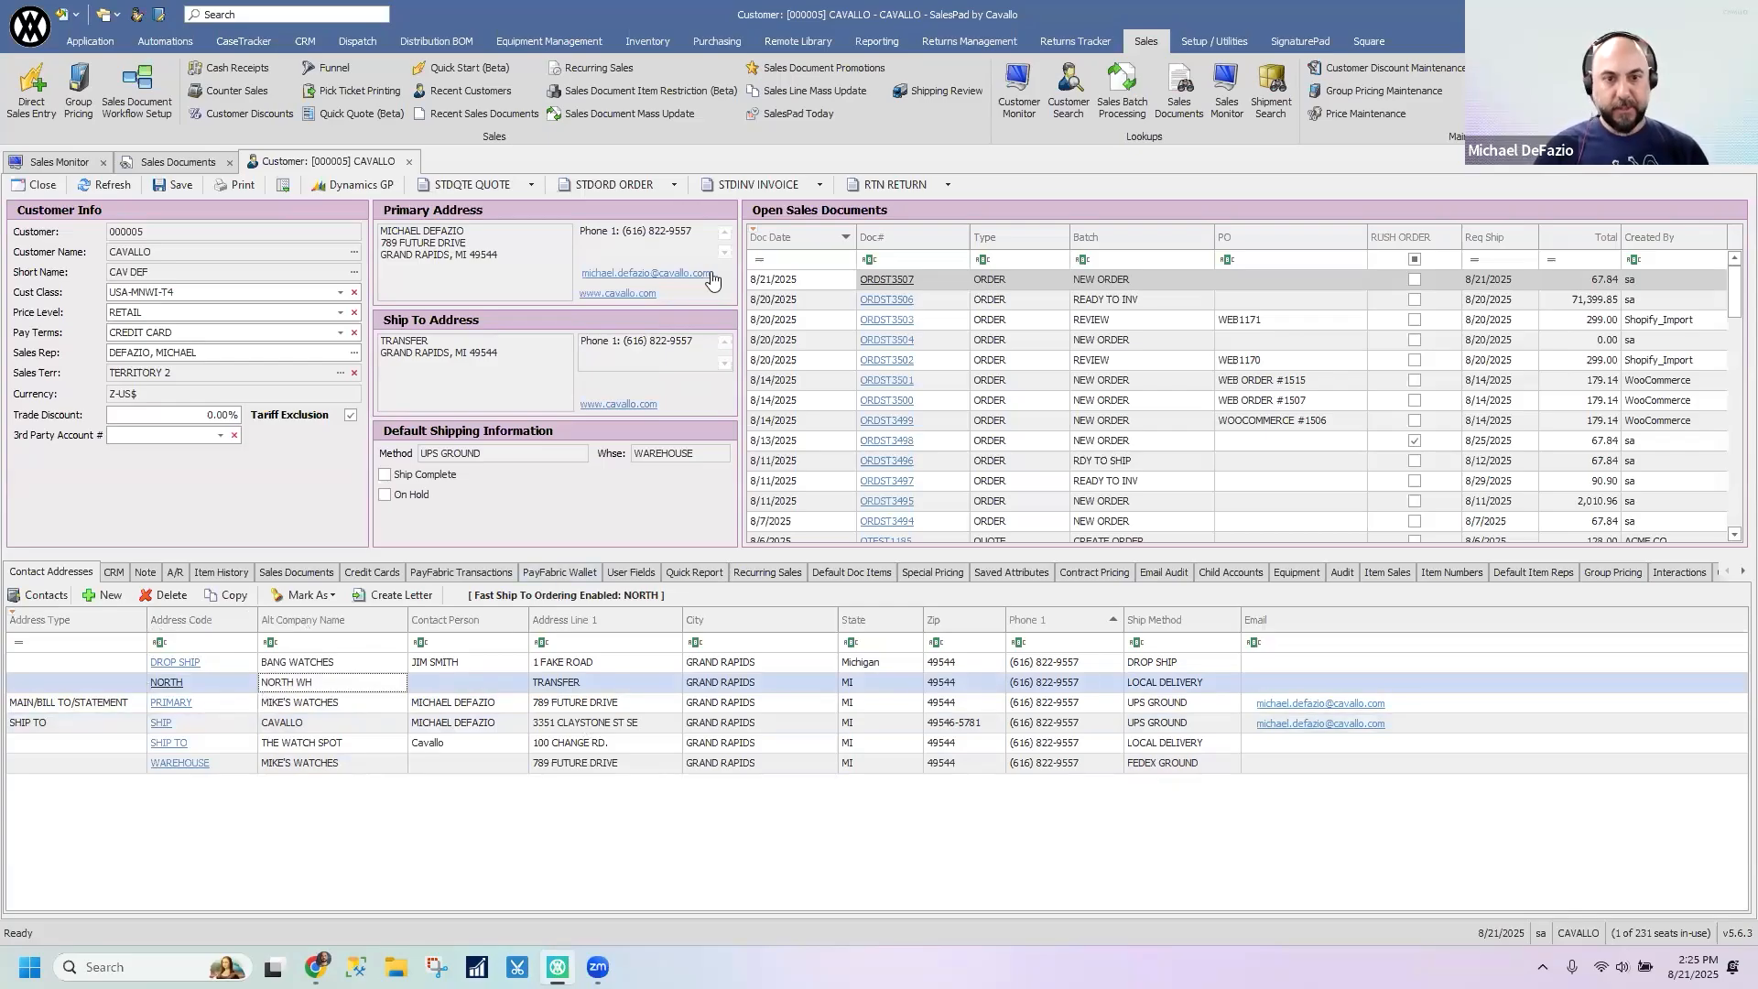
- Create a STDORD order from the customer record, check the ship-to address in its address details, and close the order
{"action": "left_click", "coordinate": [622, 185]}
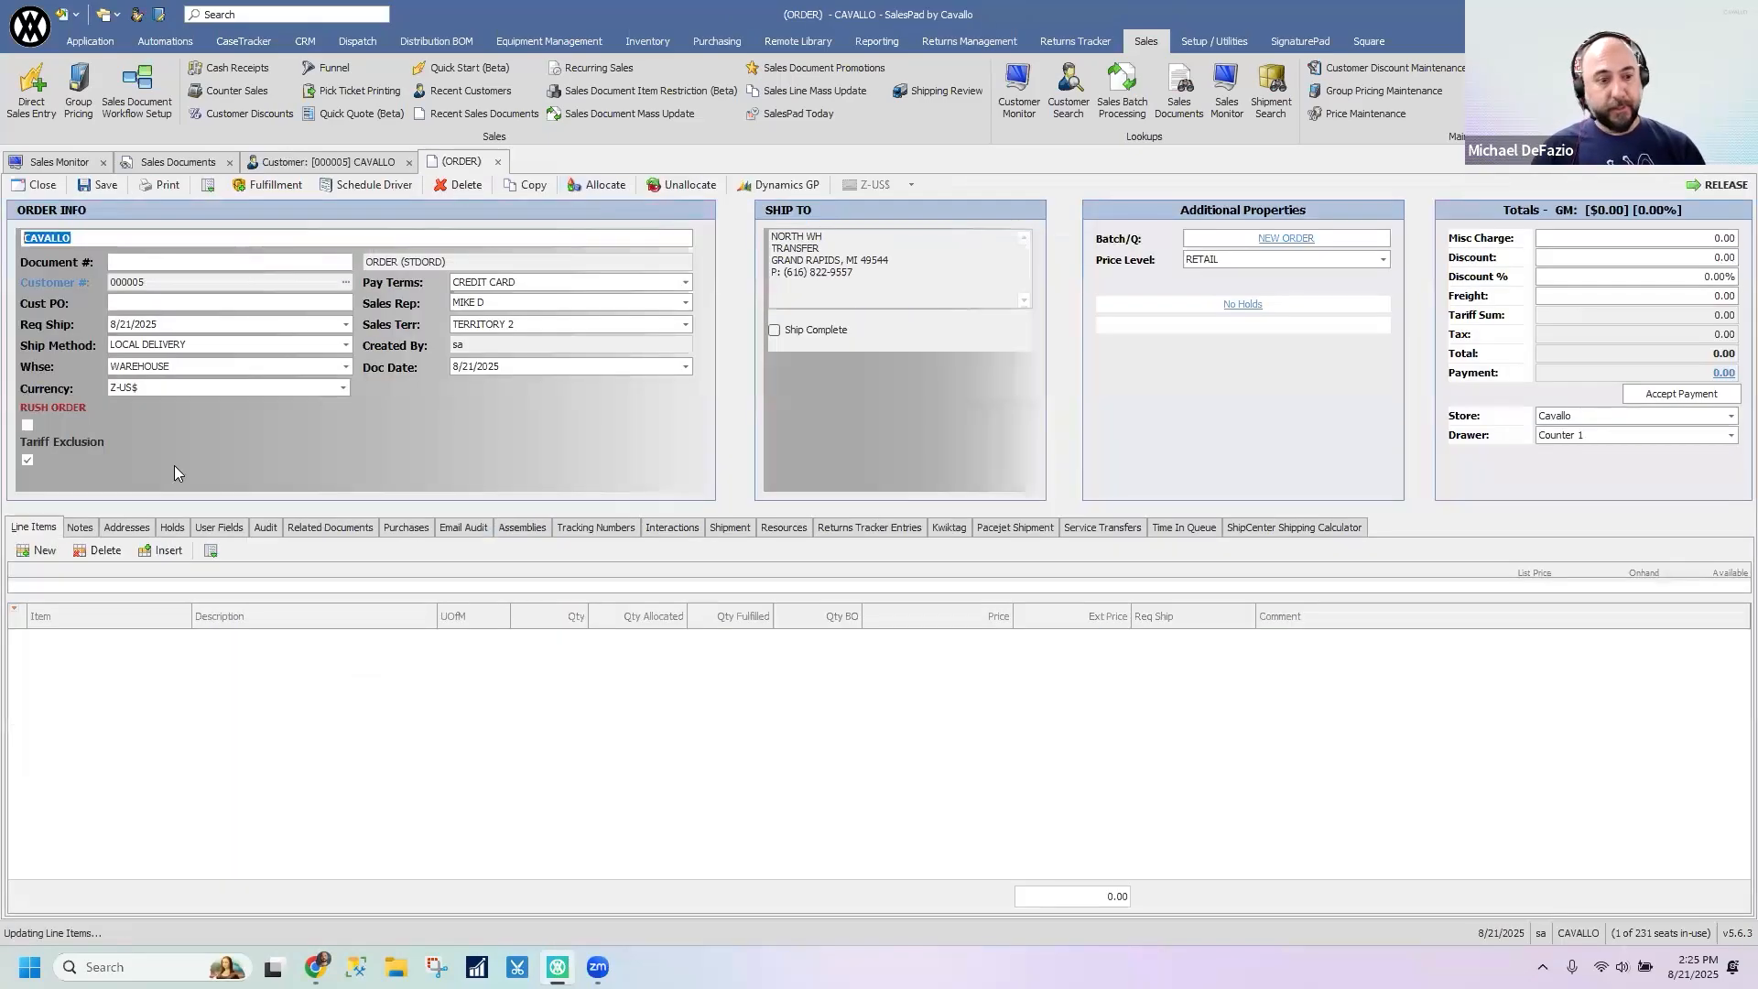
{"action": "left_click", "coordinate": [135, 527]}
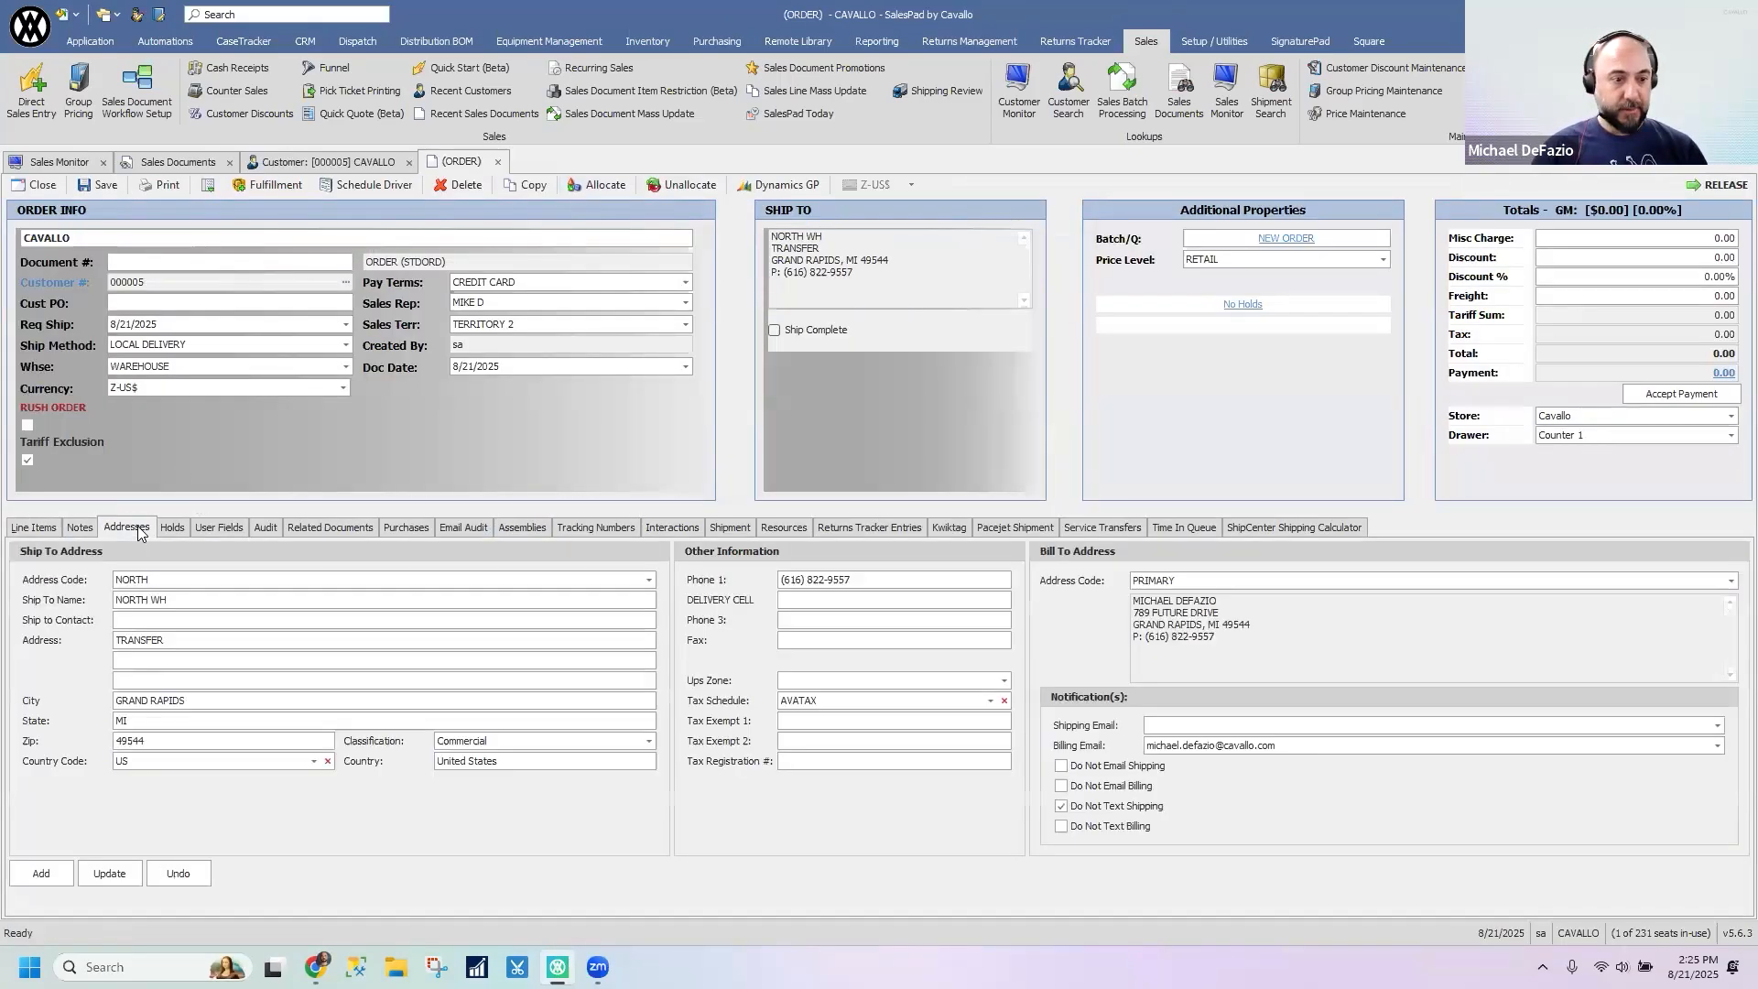
{"action": "left_click", "coordinate": [74, 597]}
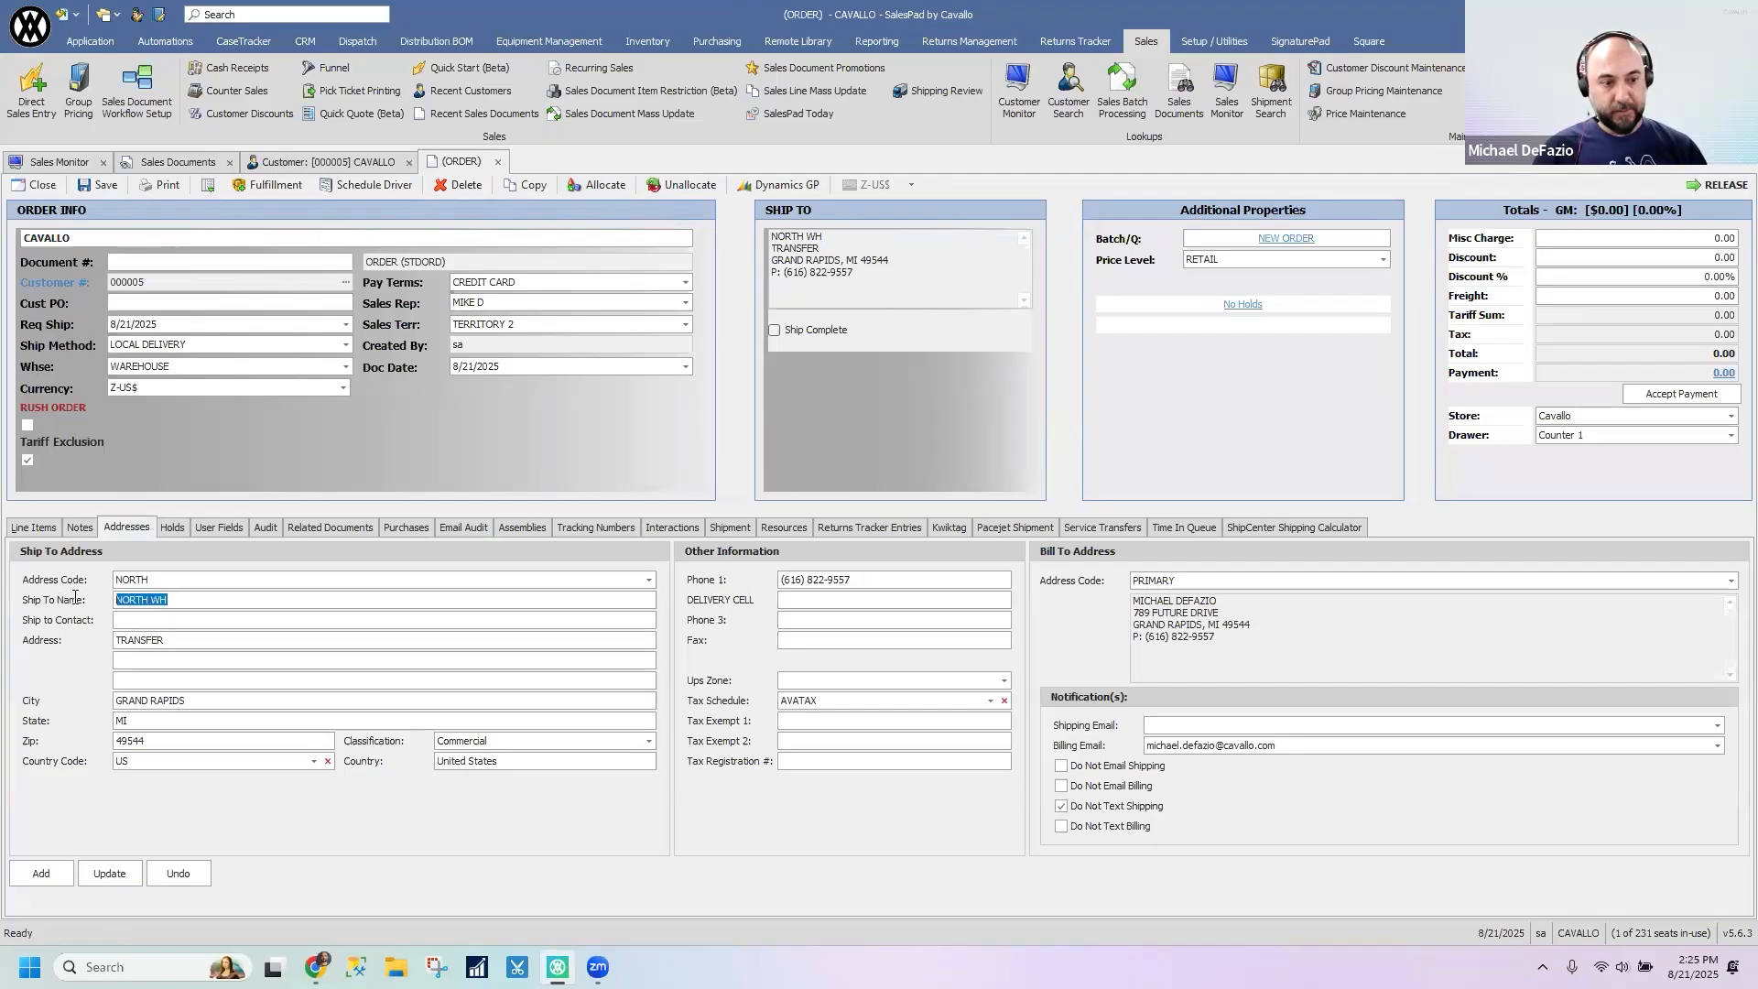
{"action": "left_click", "coordinate": [497, 163]}
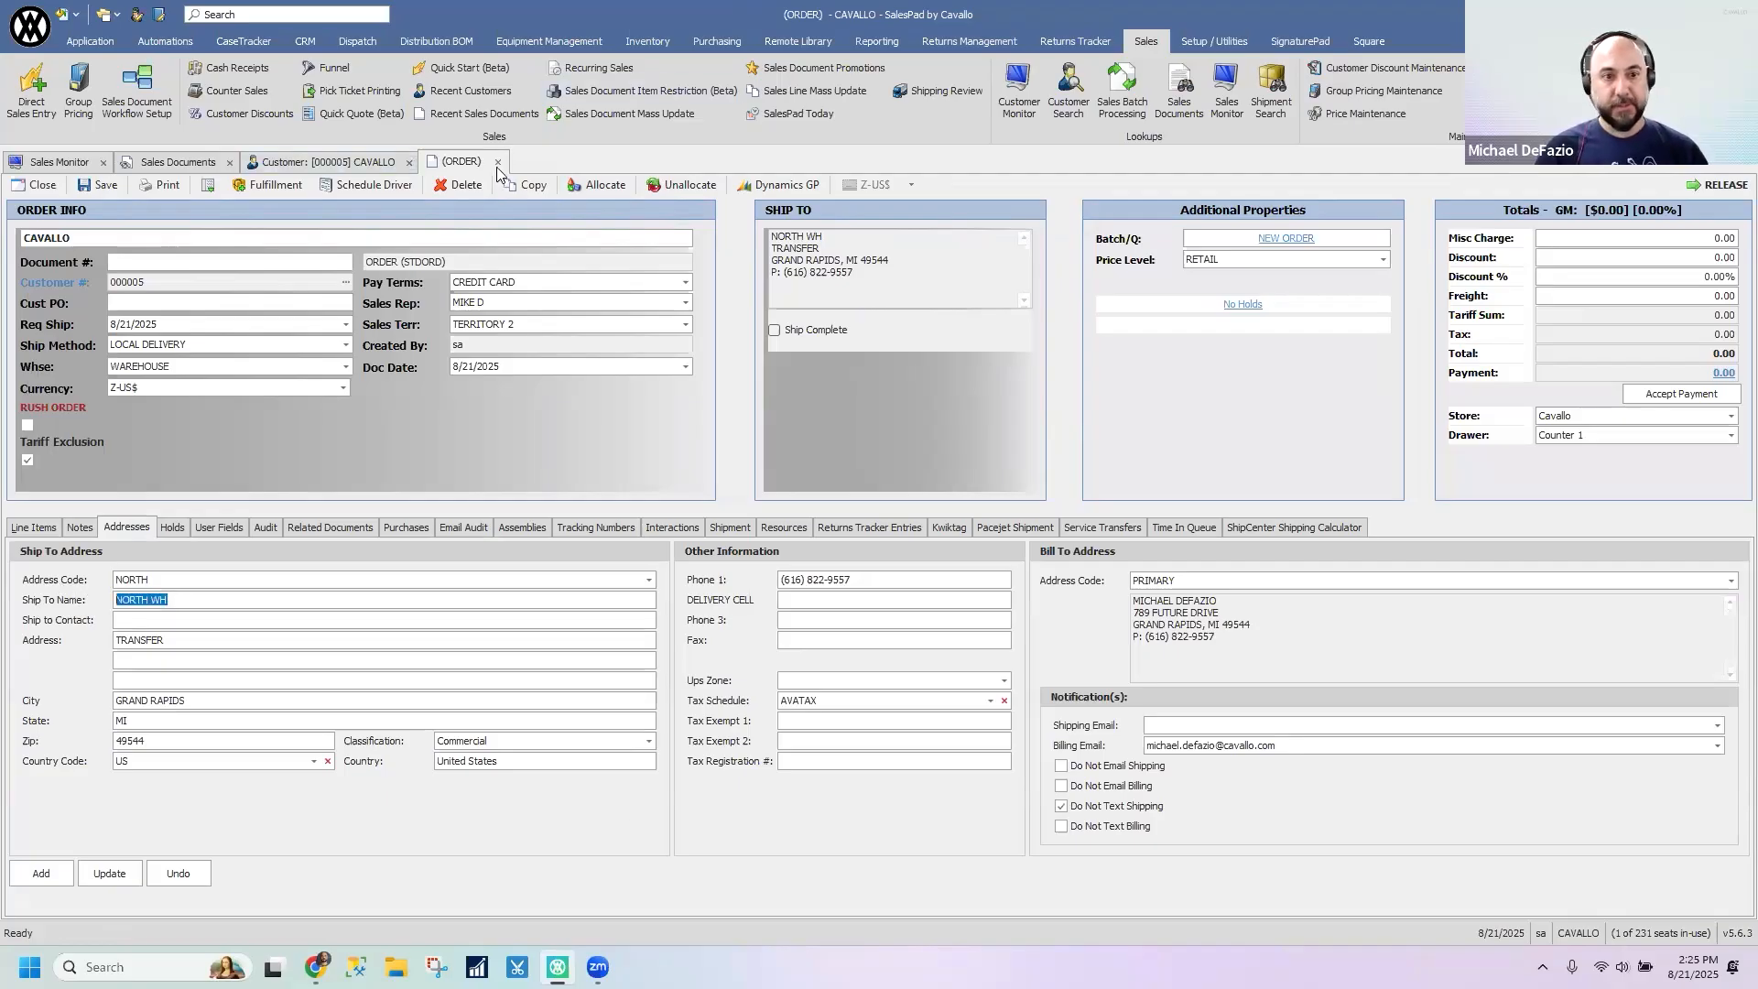
{"action": "left_click", "coordinate": [947, 551]}
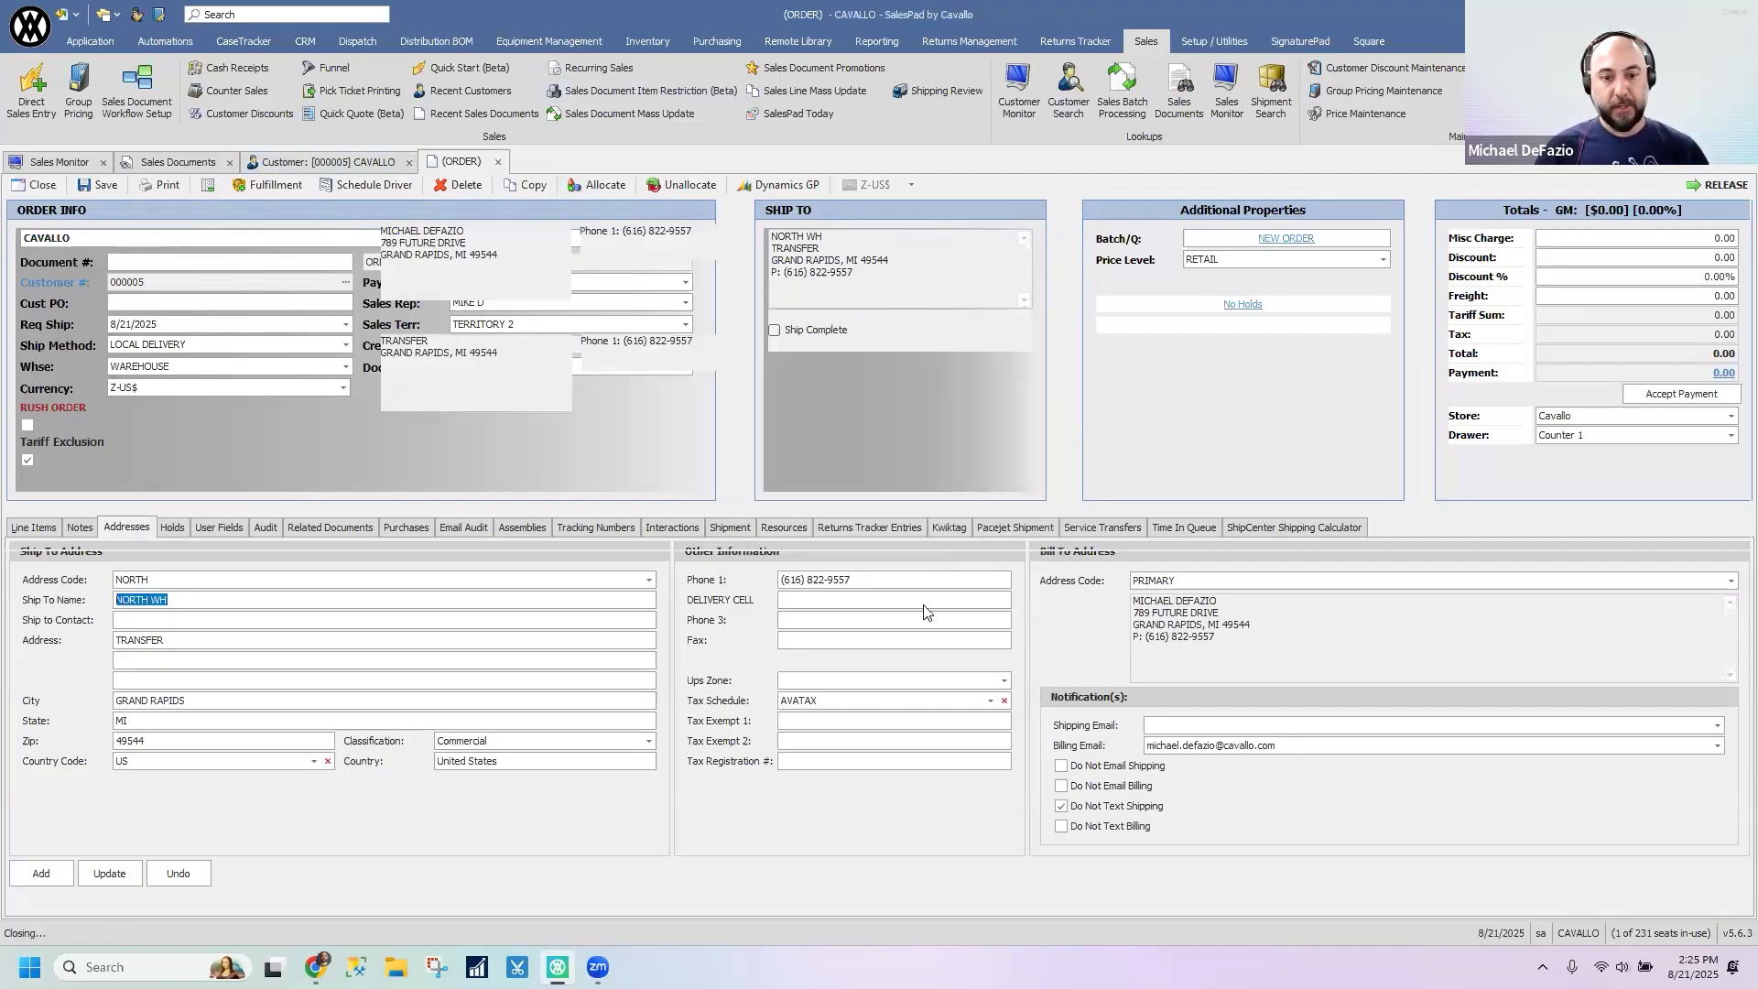
- Switch the fast ship-to selection between the PRIMARY, SHIP TO, WAREHOUSE, DROP SHIP and SHIP contact addresses, ending on SHIP
{"action": "left_click", "coordinate": [295, 703]}
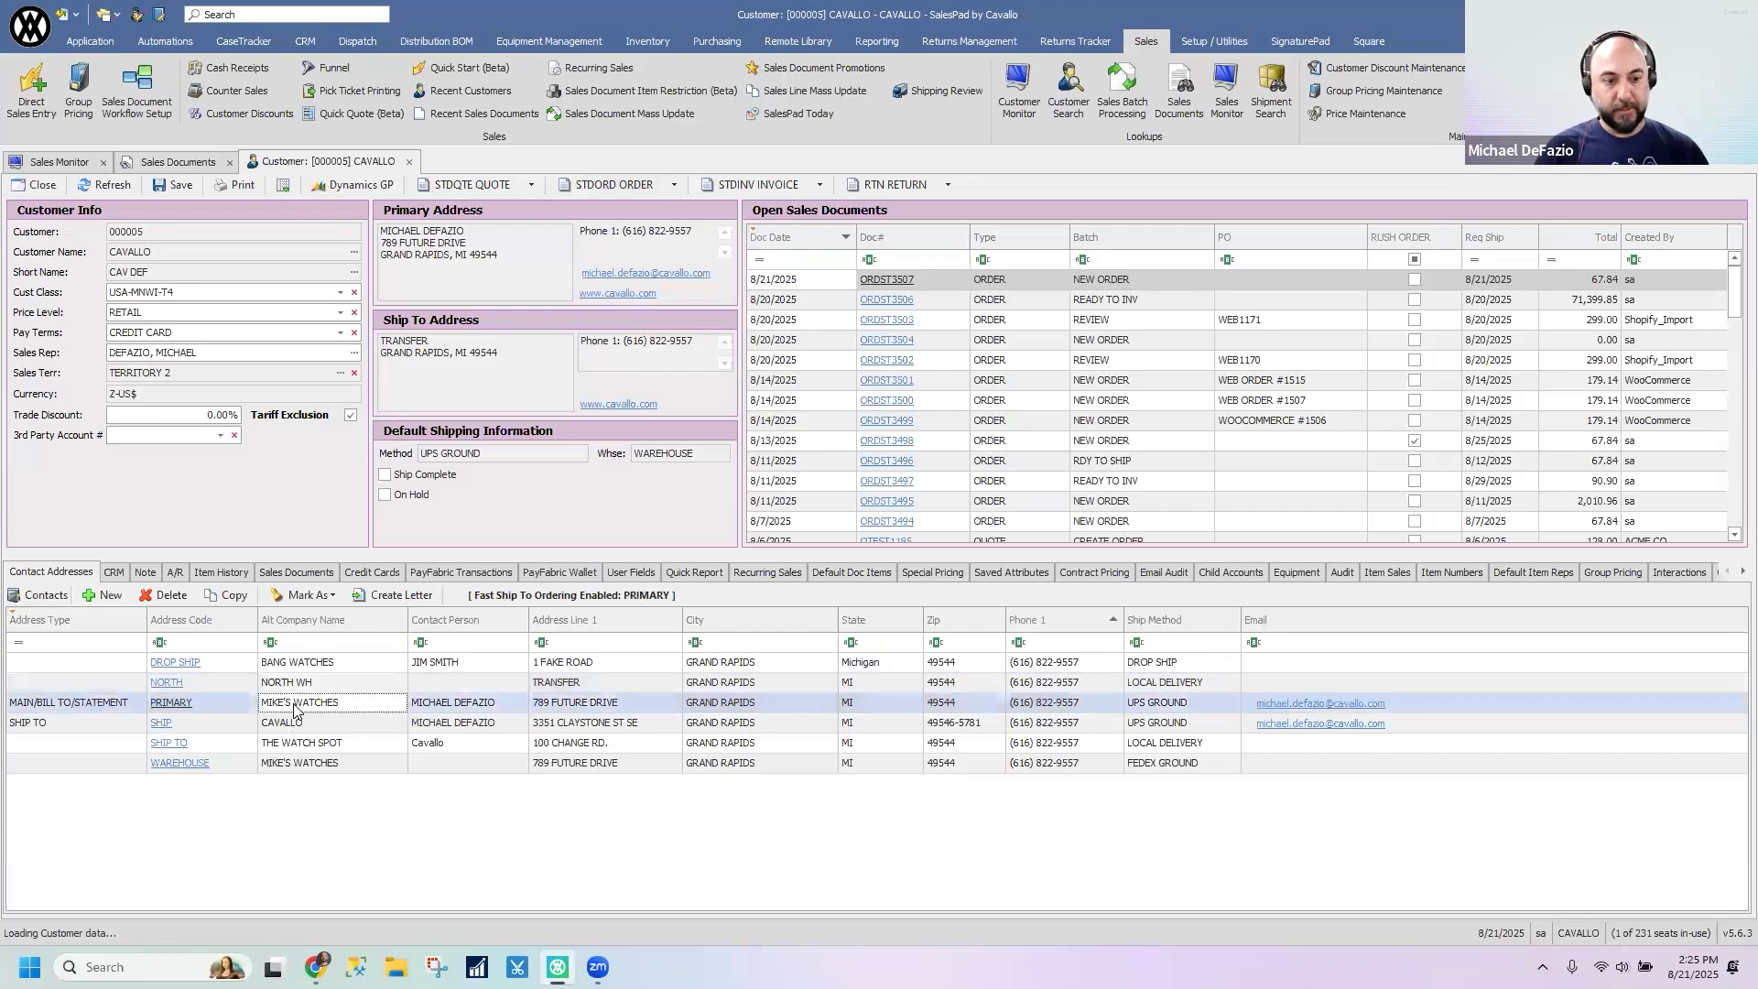
{"action": "left_click", "coordinate": [303, 744]}
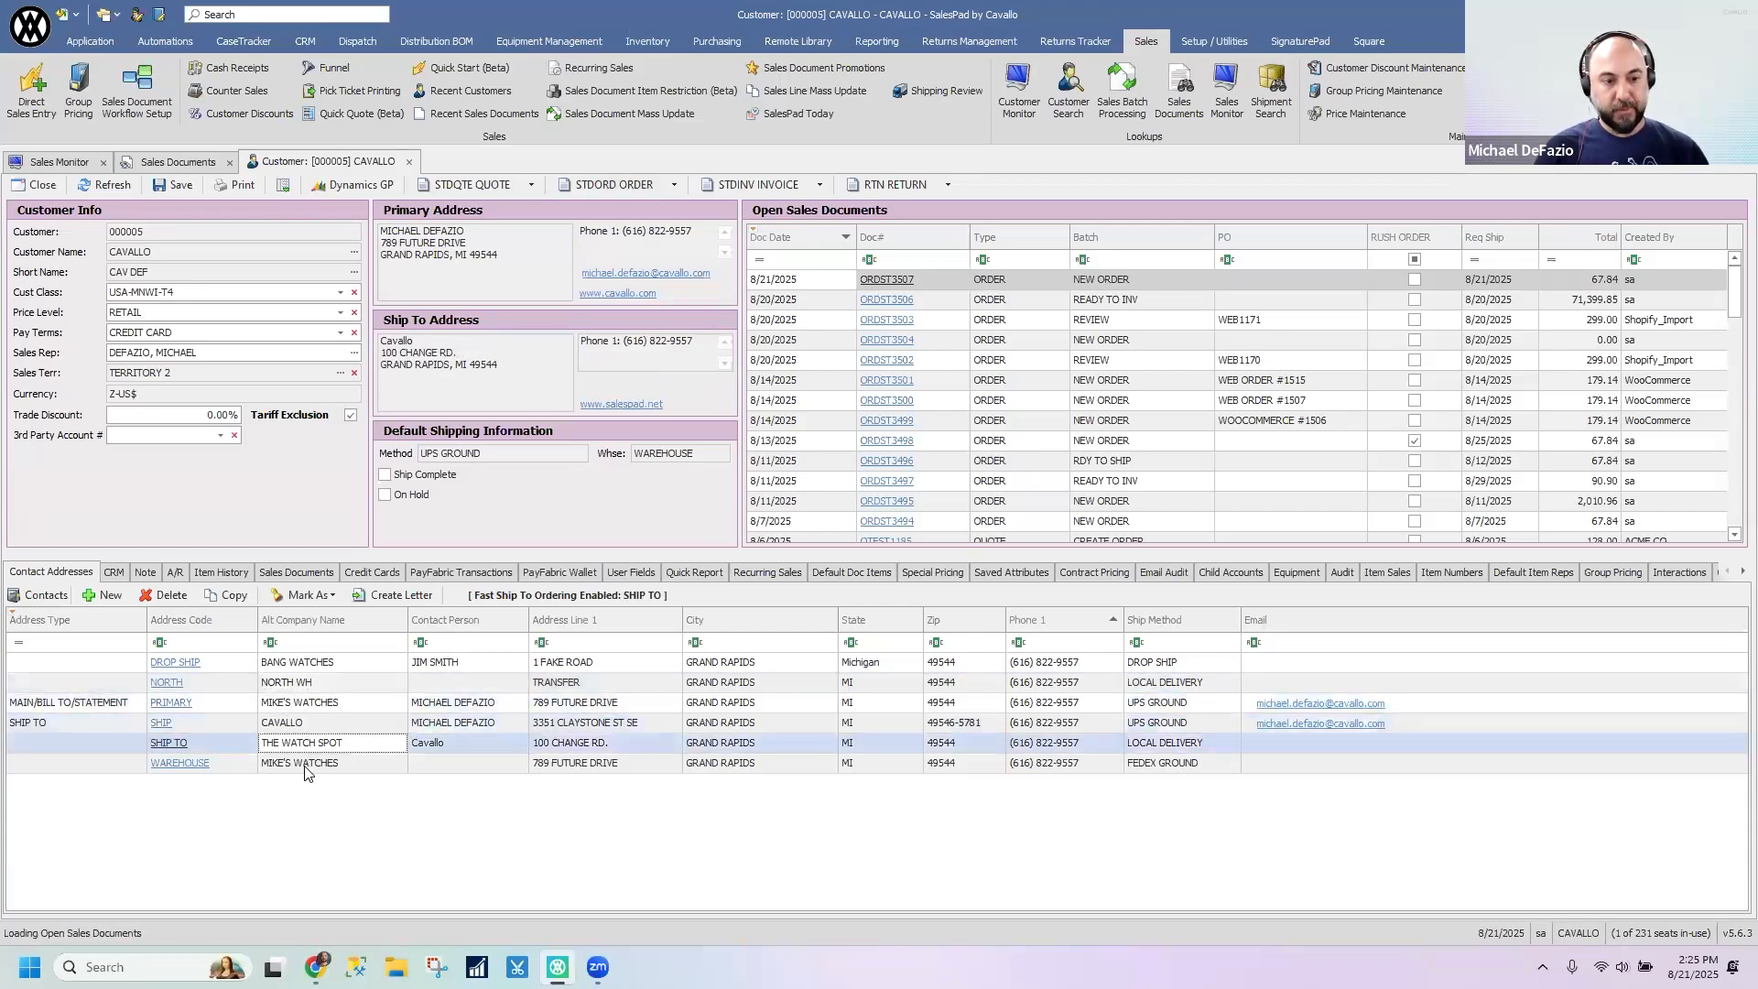
{"action": "left_click", "coordinate": [307, 763]}
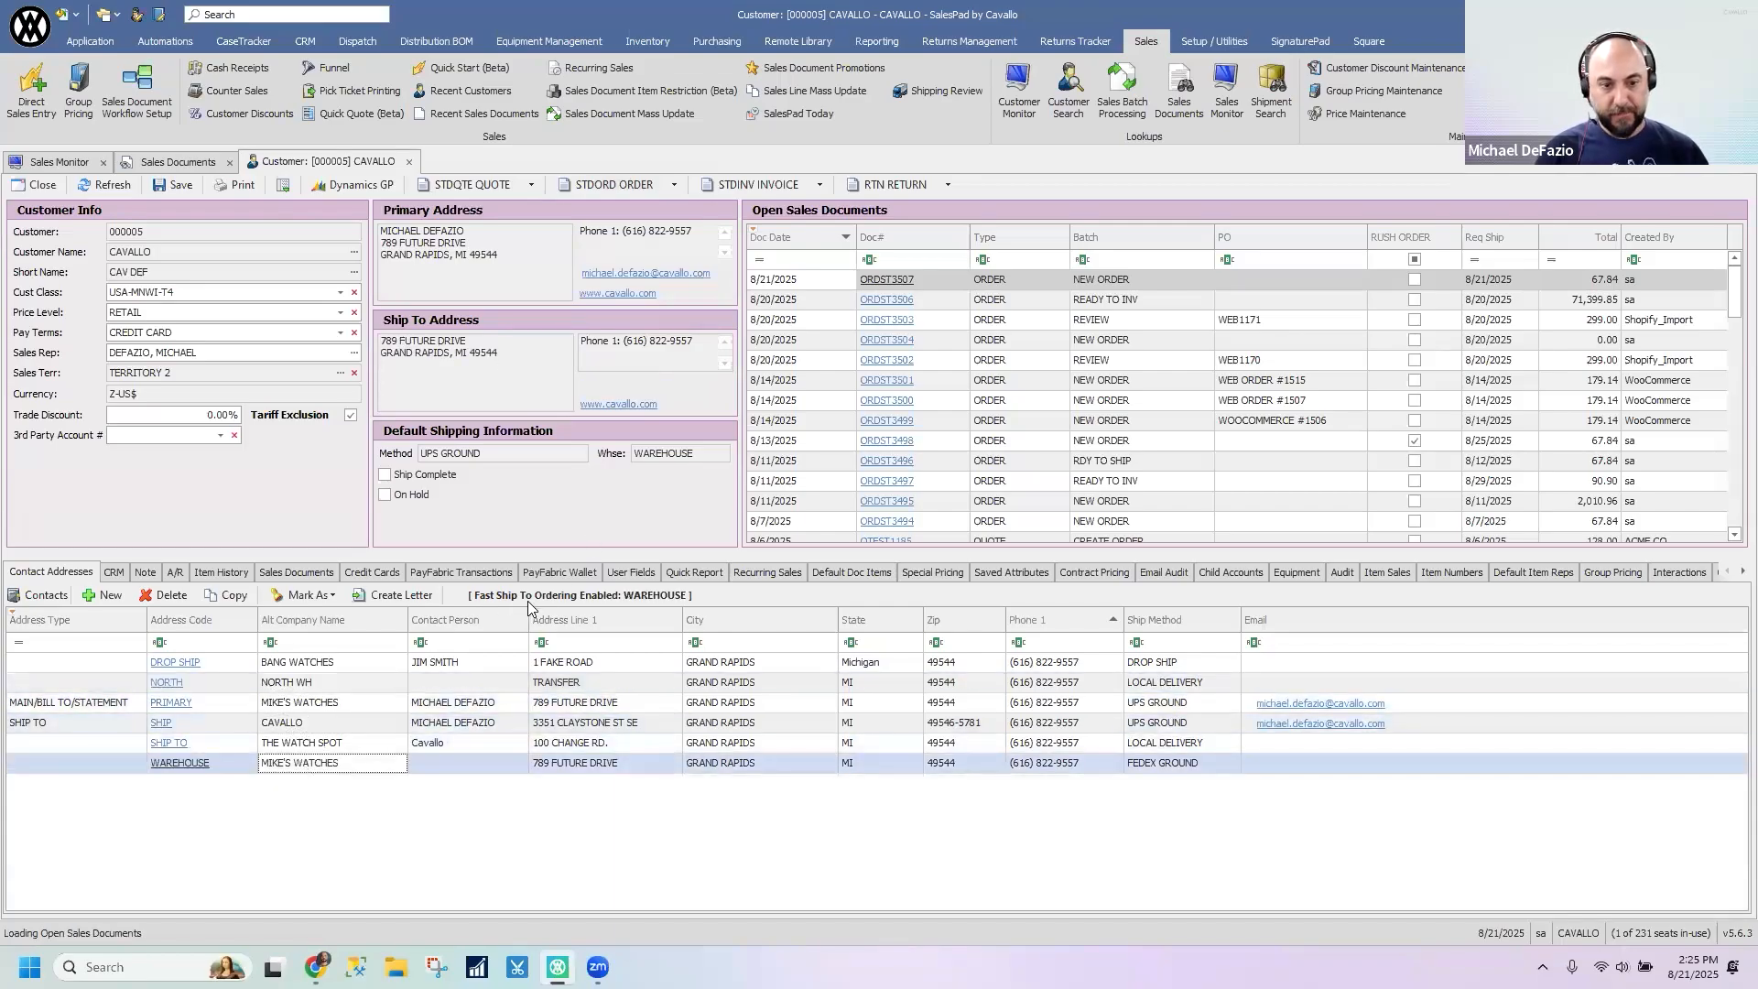
{"action": "mouse_move", "coordinate": [505, 602]}
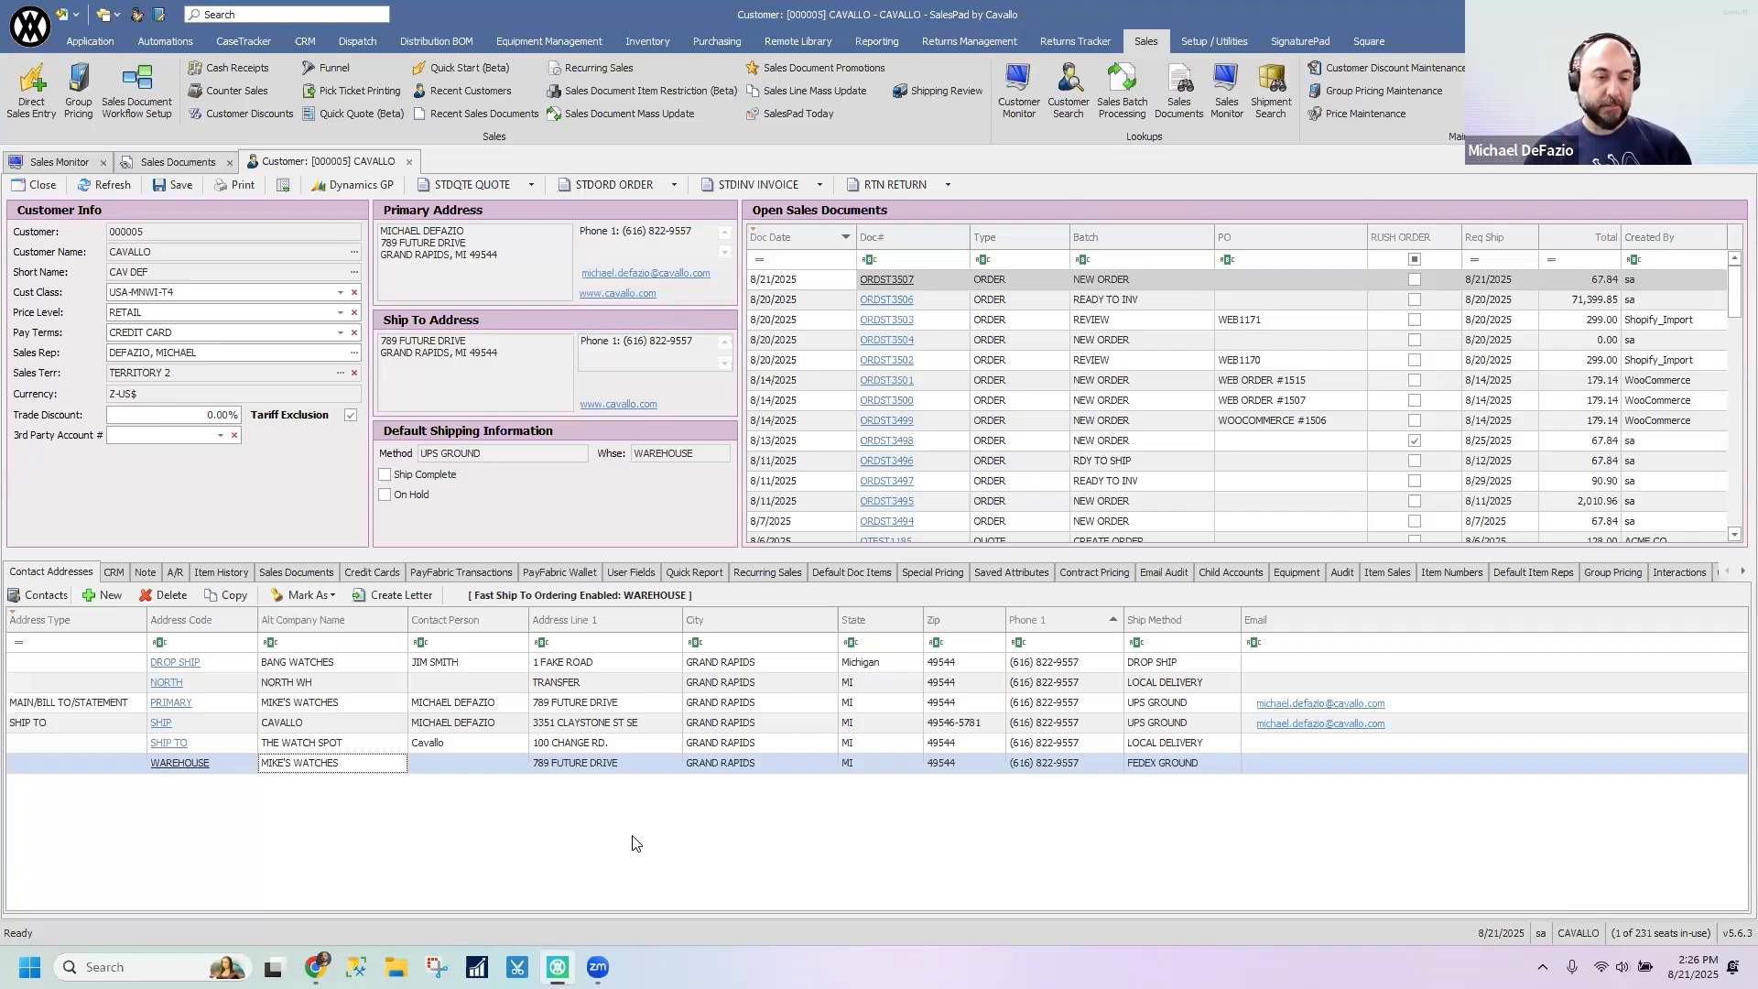
{"action": "left_click", "coordinate": [376, 719]}
{"action": "left_click", "coordinate": [367, 702]}
{"action": "left_click", "coordinate": [357, 665]}
{"action": "left_click", "coordinate": [365, 705]}
{"action": "left_click", "coordinate": [373, 725]}
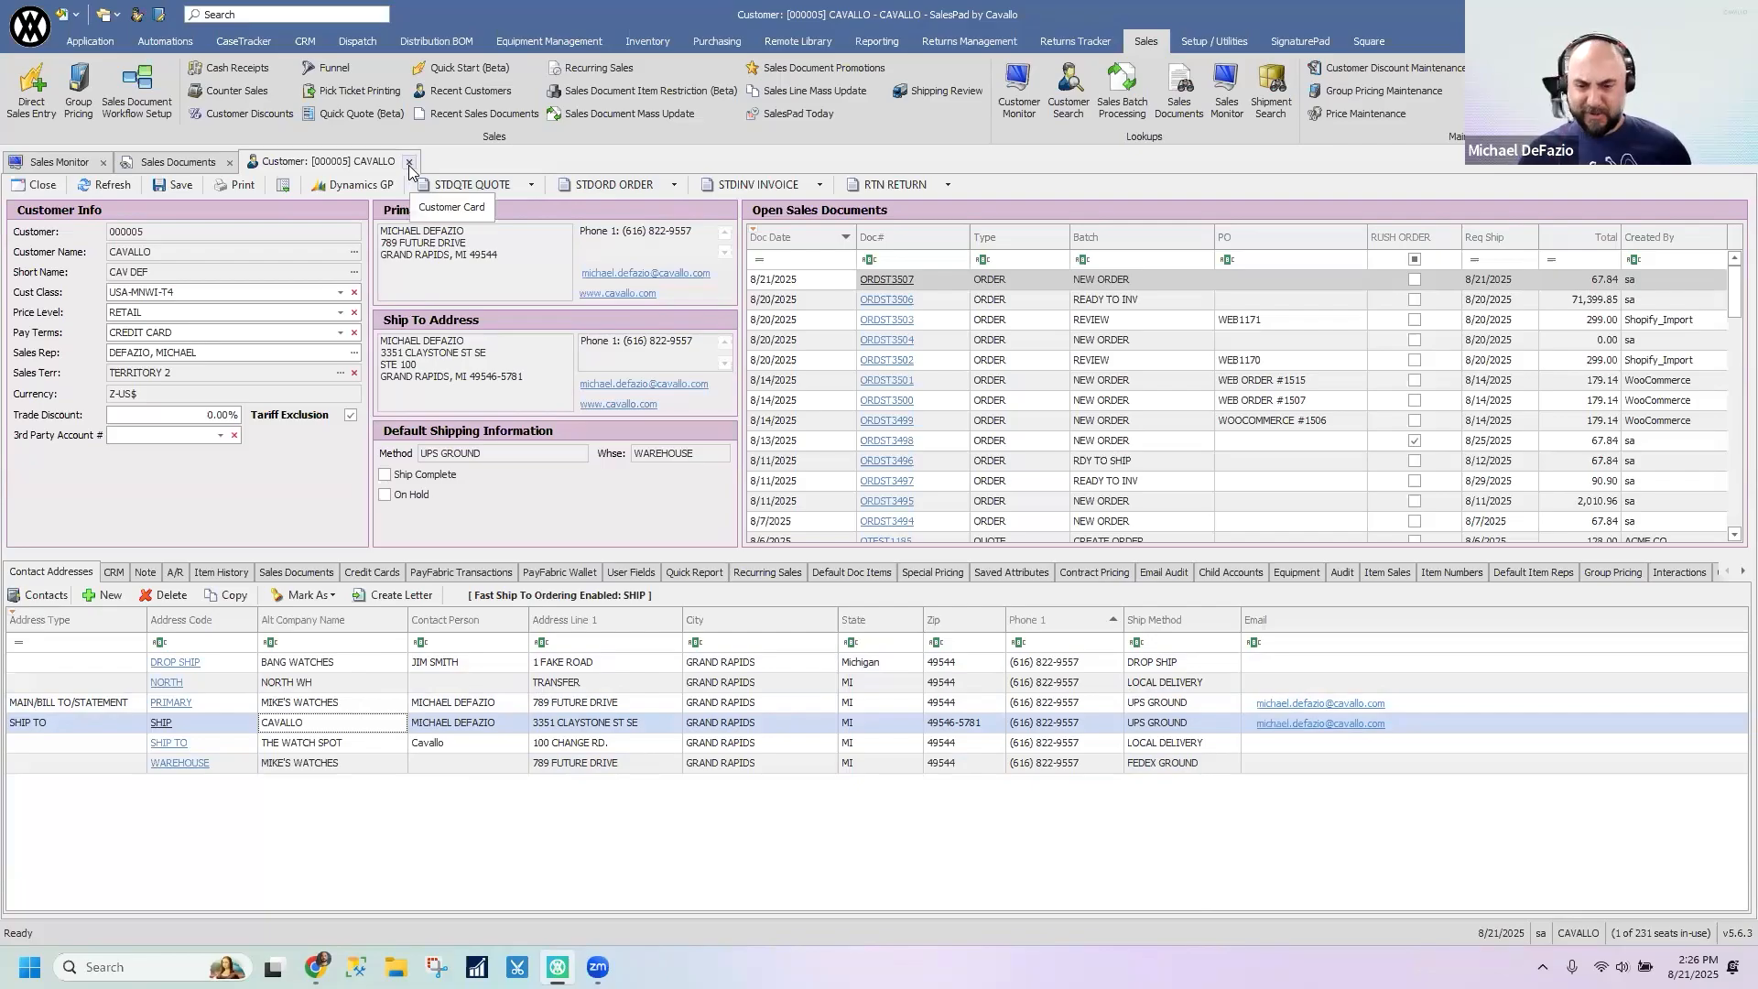
- Browse the search results in the sales documents list and close the CAVALLO customer record
{"action": "left_click", "coordinate": [170, 161]}
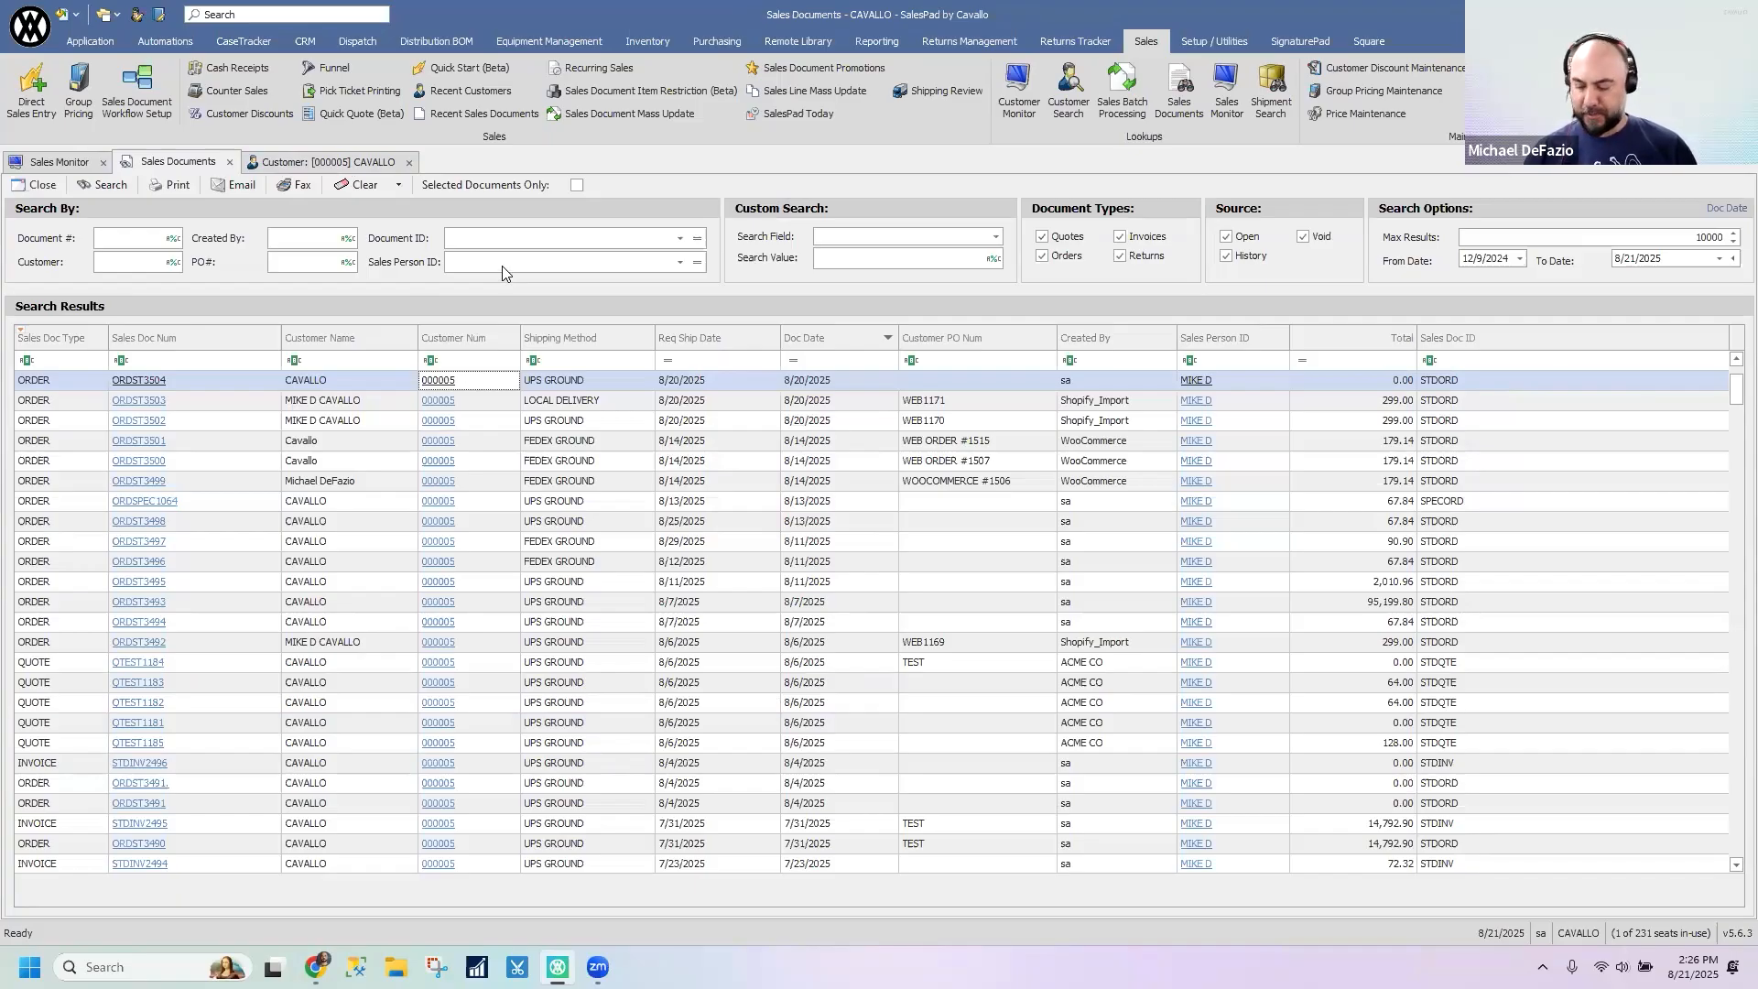
{"action": "scroll", "coordinate": [833, 572], "scroll_direction": "down", "scroll_amount": 4}
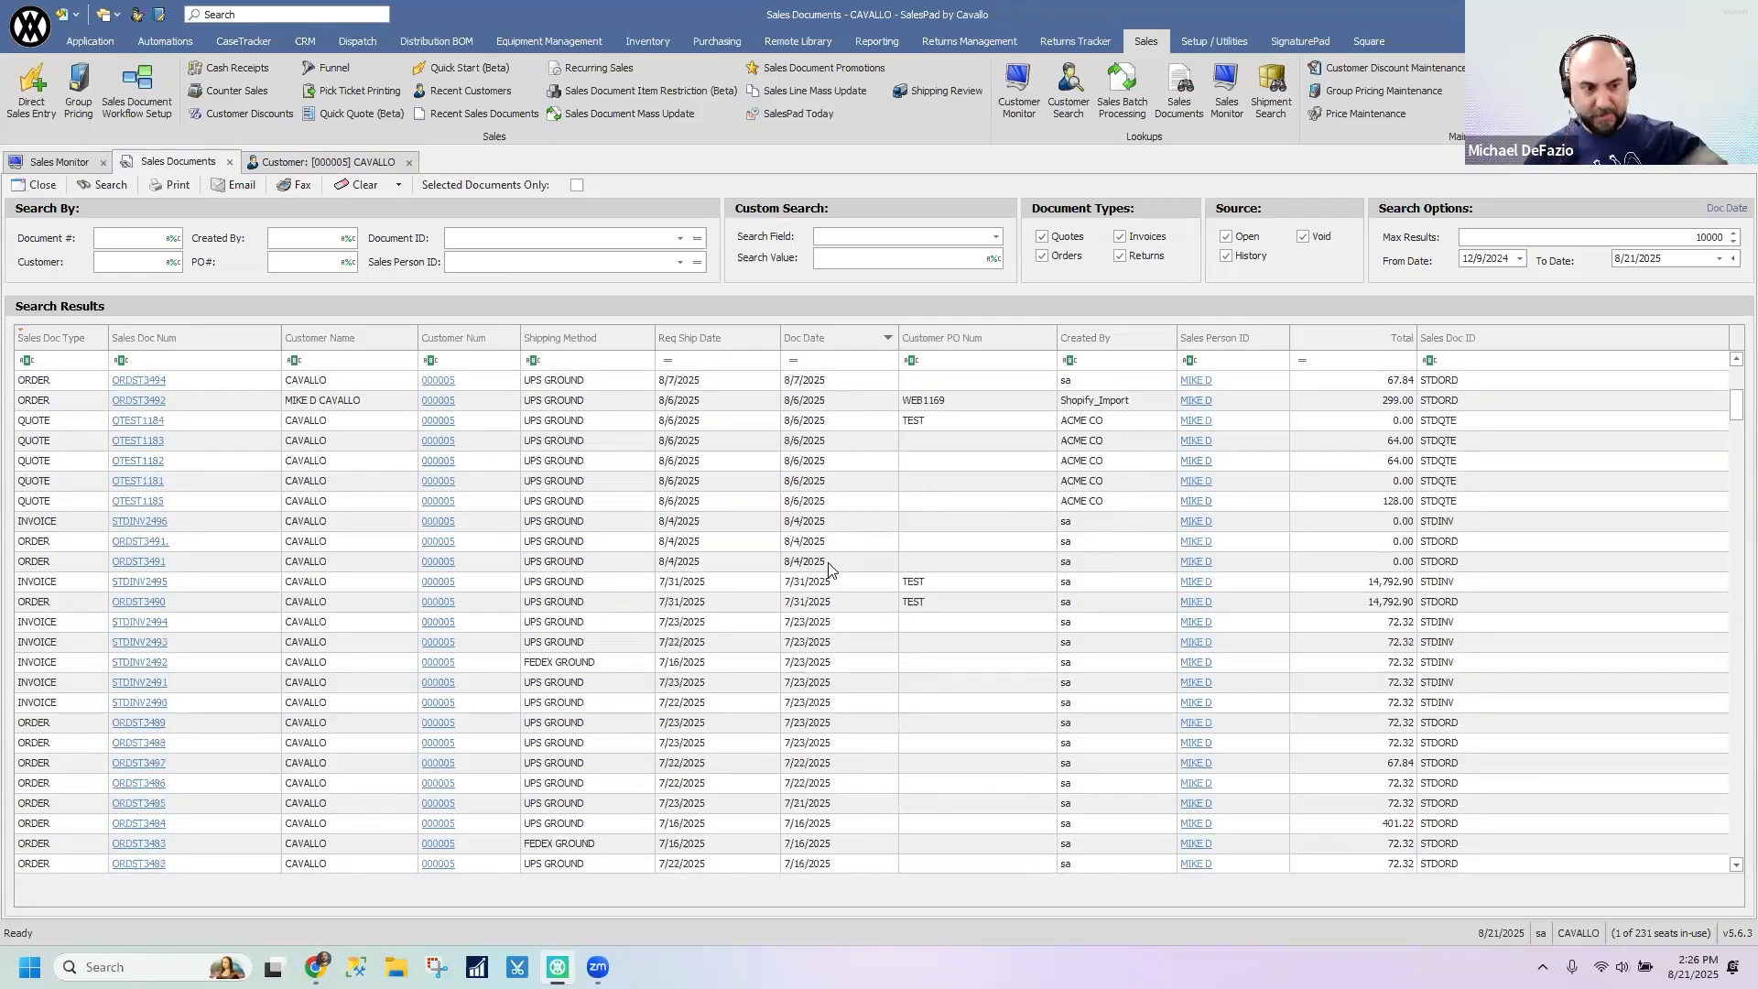
{"action": "scroll", "coordinate": [829, 567], "scroll_direction": "down", "scroll_amount": 10}
{"action": "scroll", "coordinate": [788, 632], "scroll_direction": "up", "scroll_amount": 15}
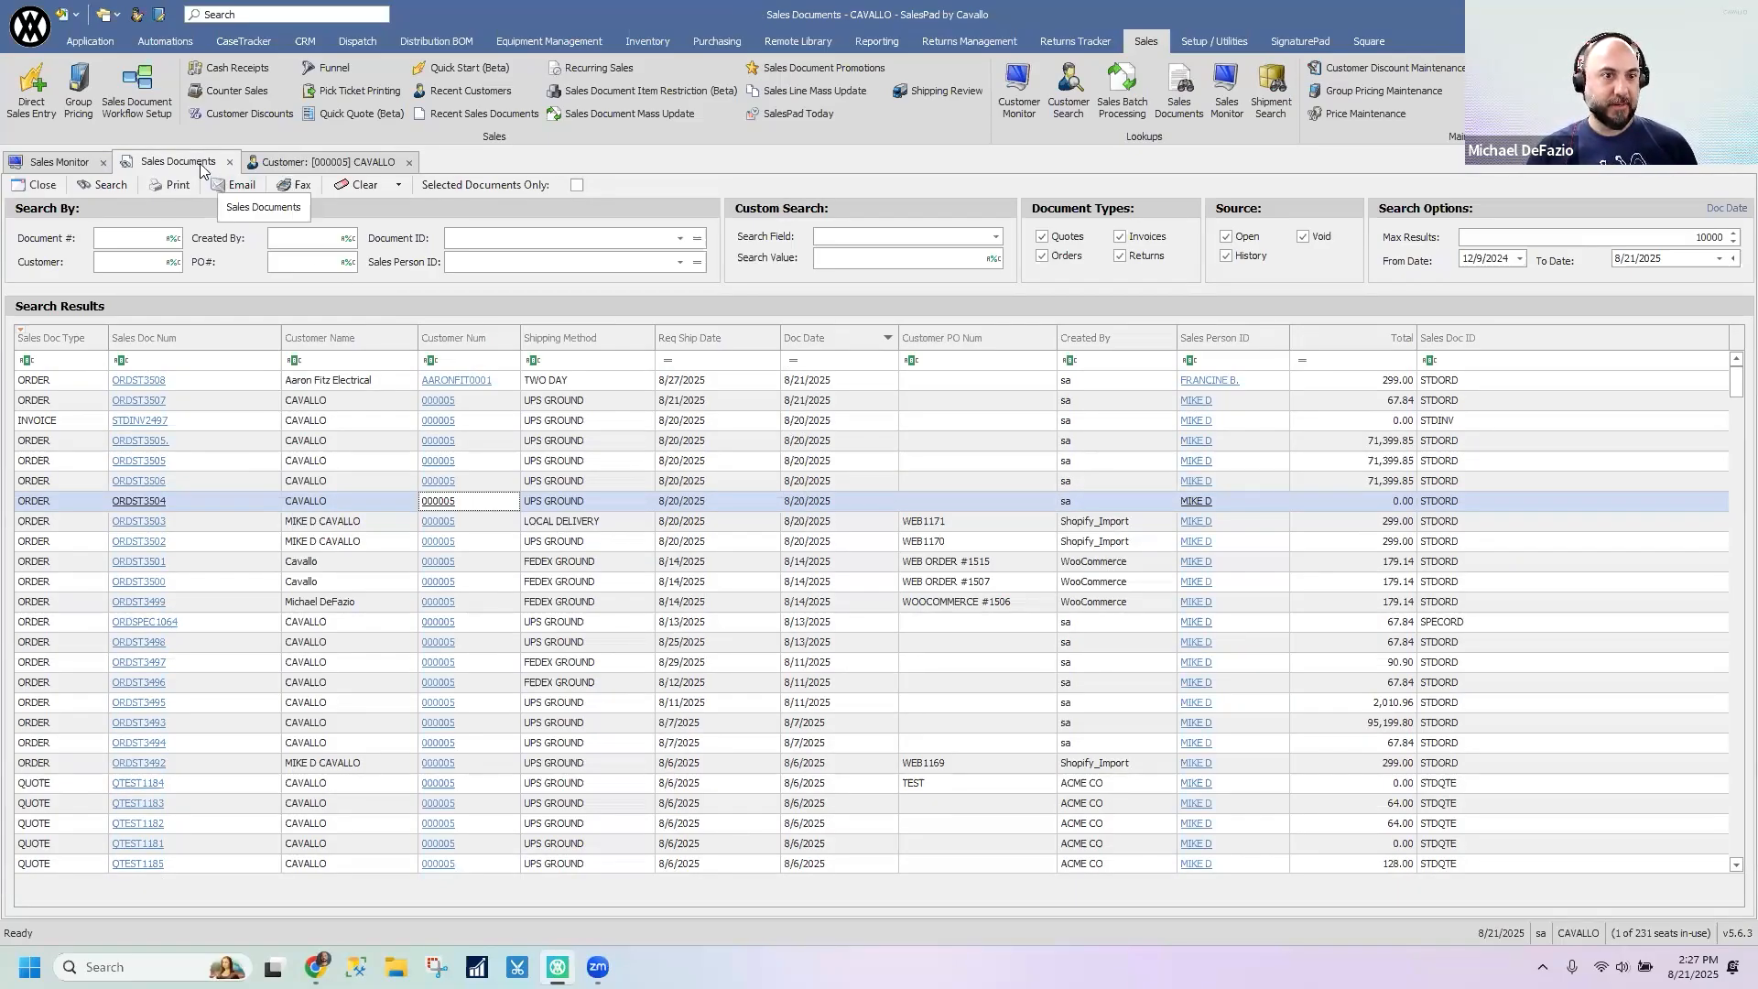
{"action": "left_click", "coordinate": [409, 162]}
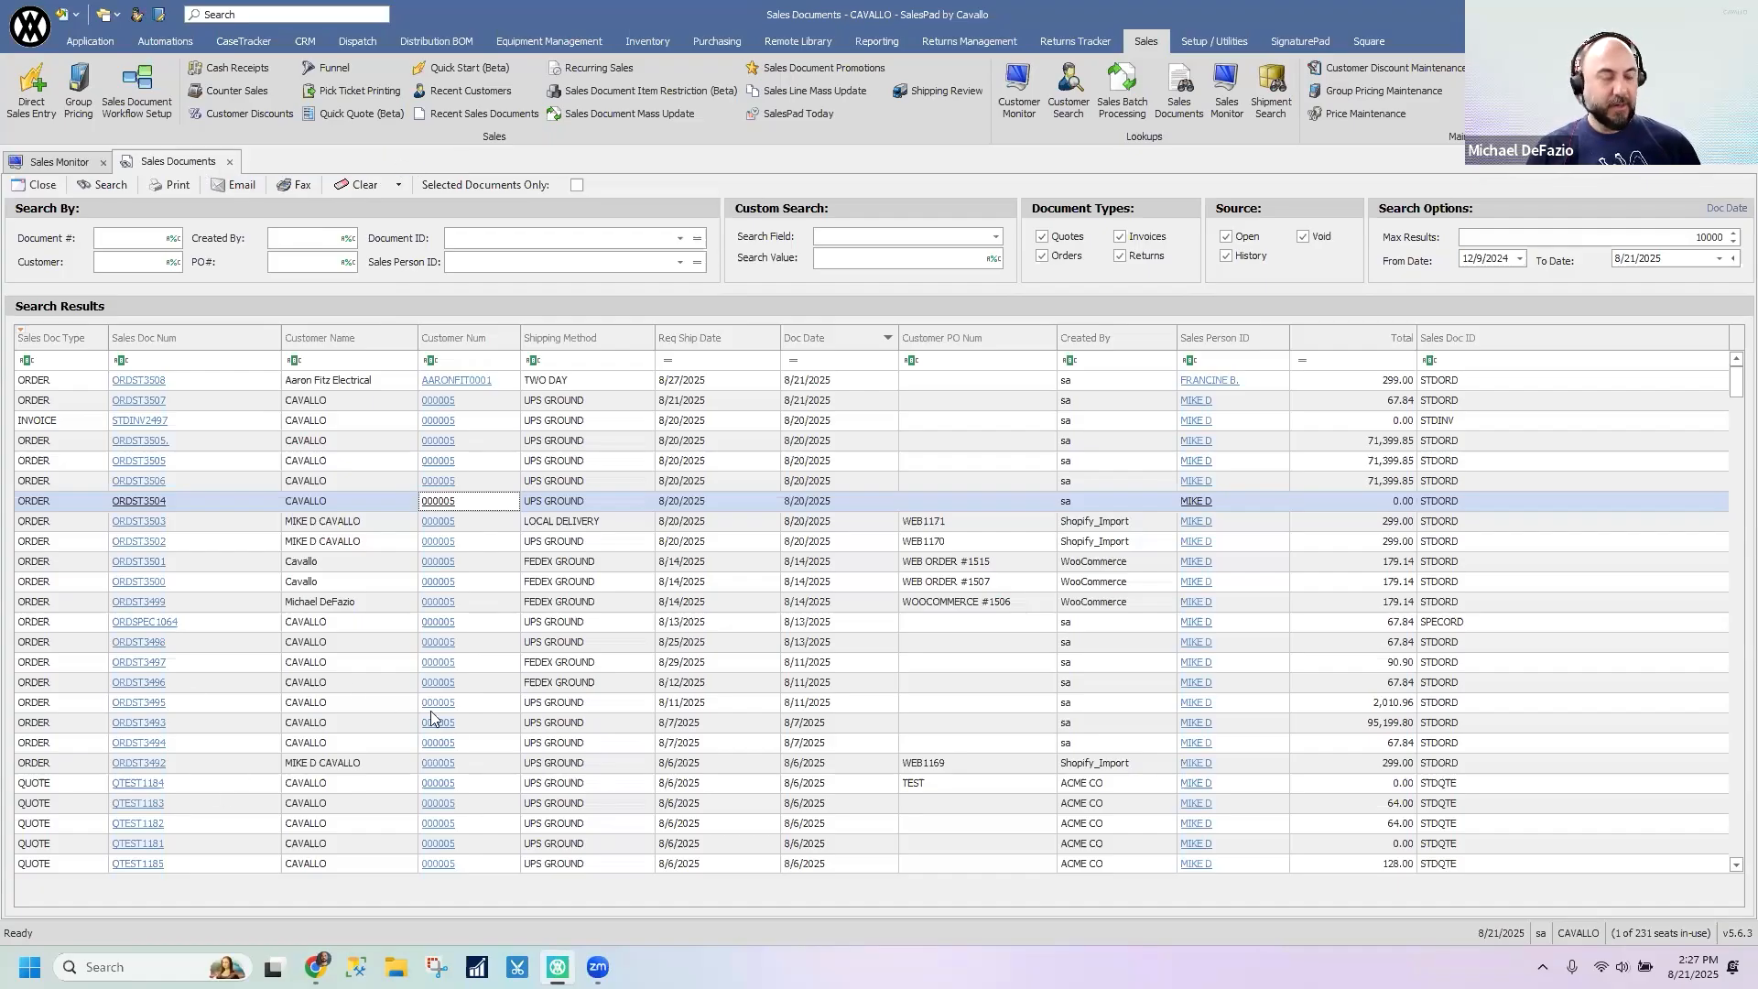
- Open four sales orders and the CAVALLO customer record in background tabs from the sales documents list
{"action": "left_click", "coordinate": [148, 521]}
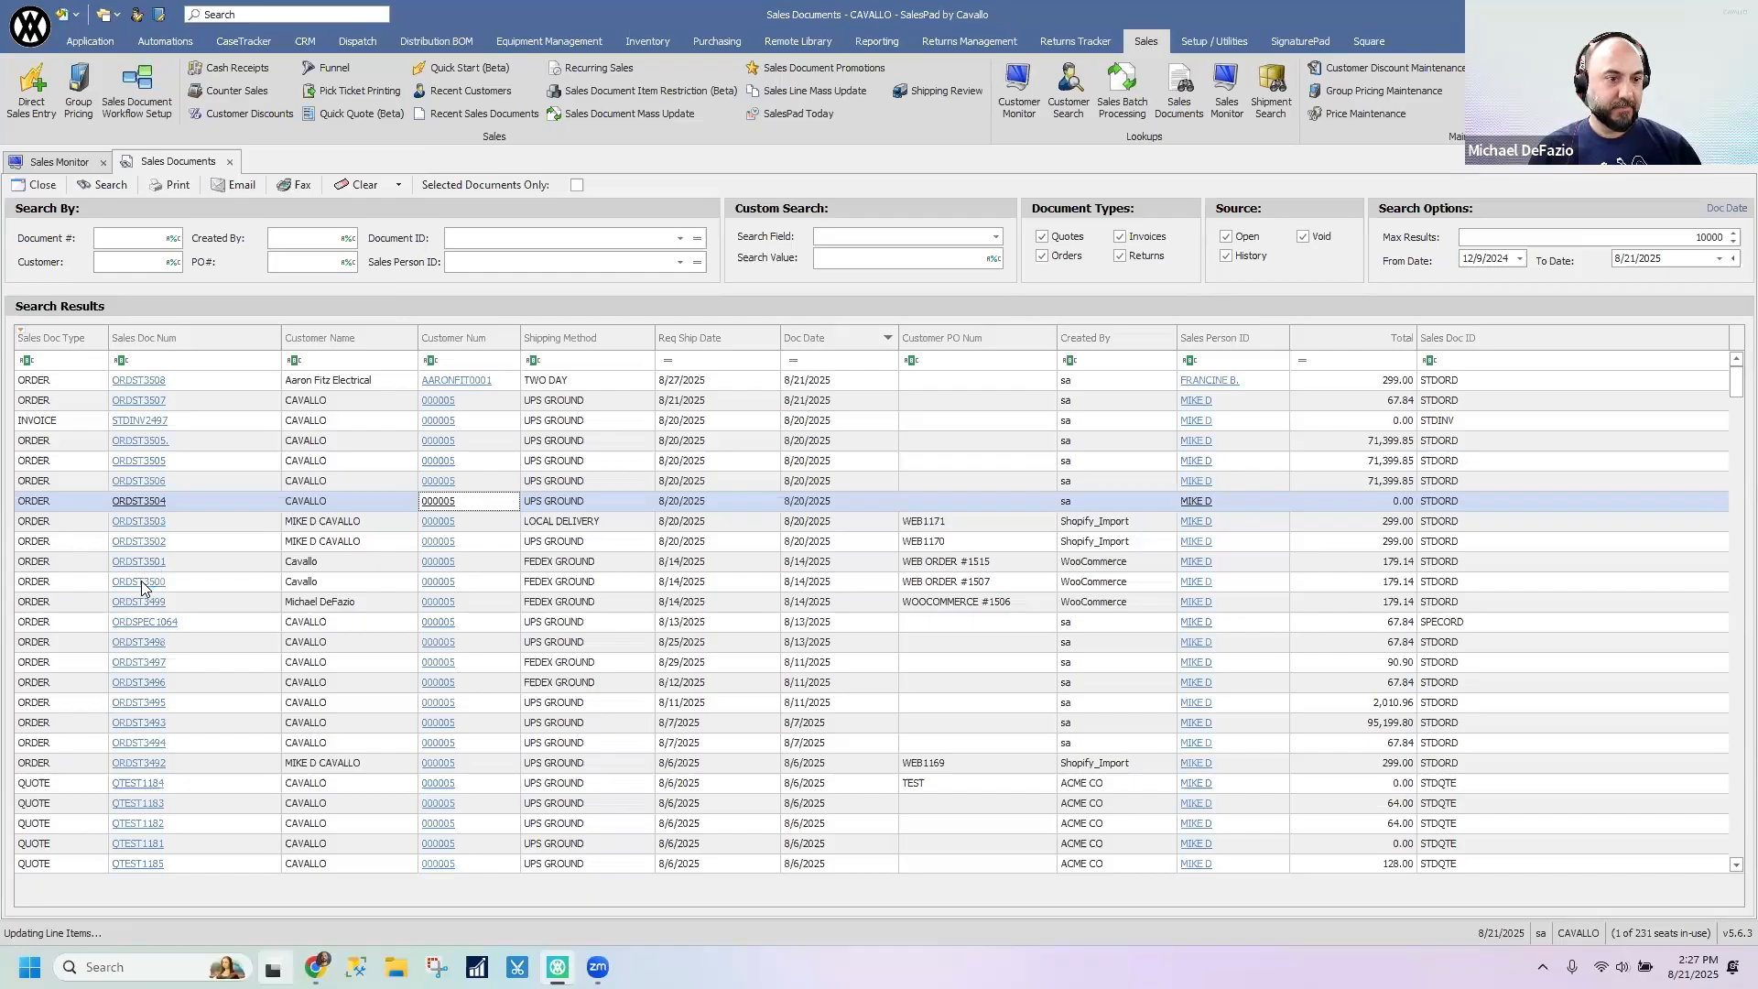
{"action": "key", "text": "super+Tab"}
{"action": "key", "text": "super+Tab"}
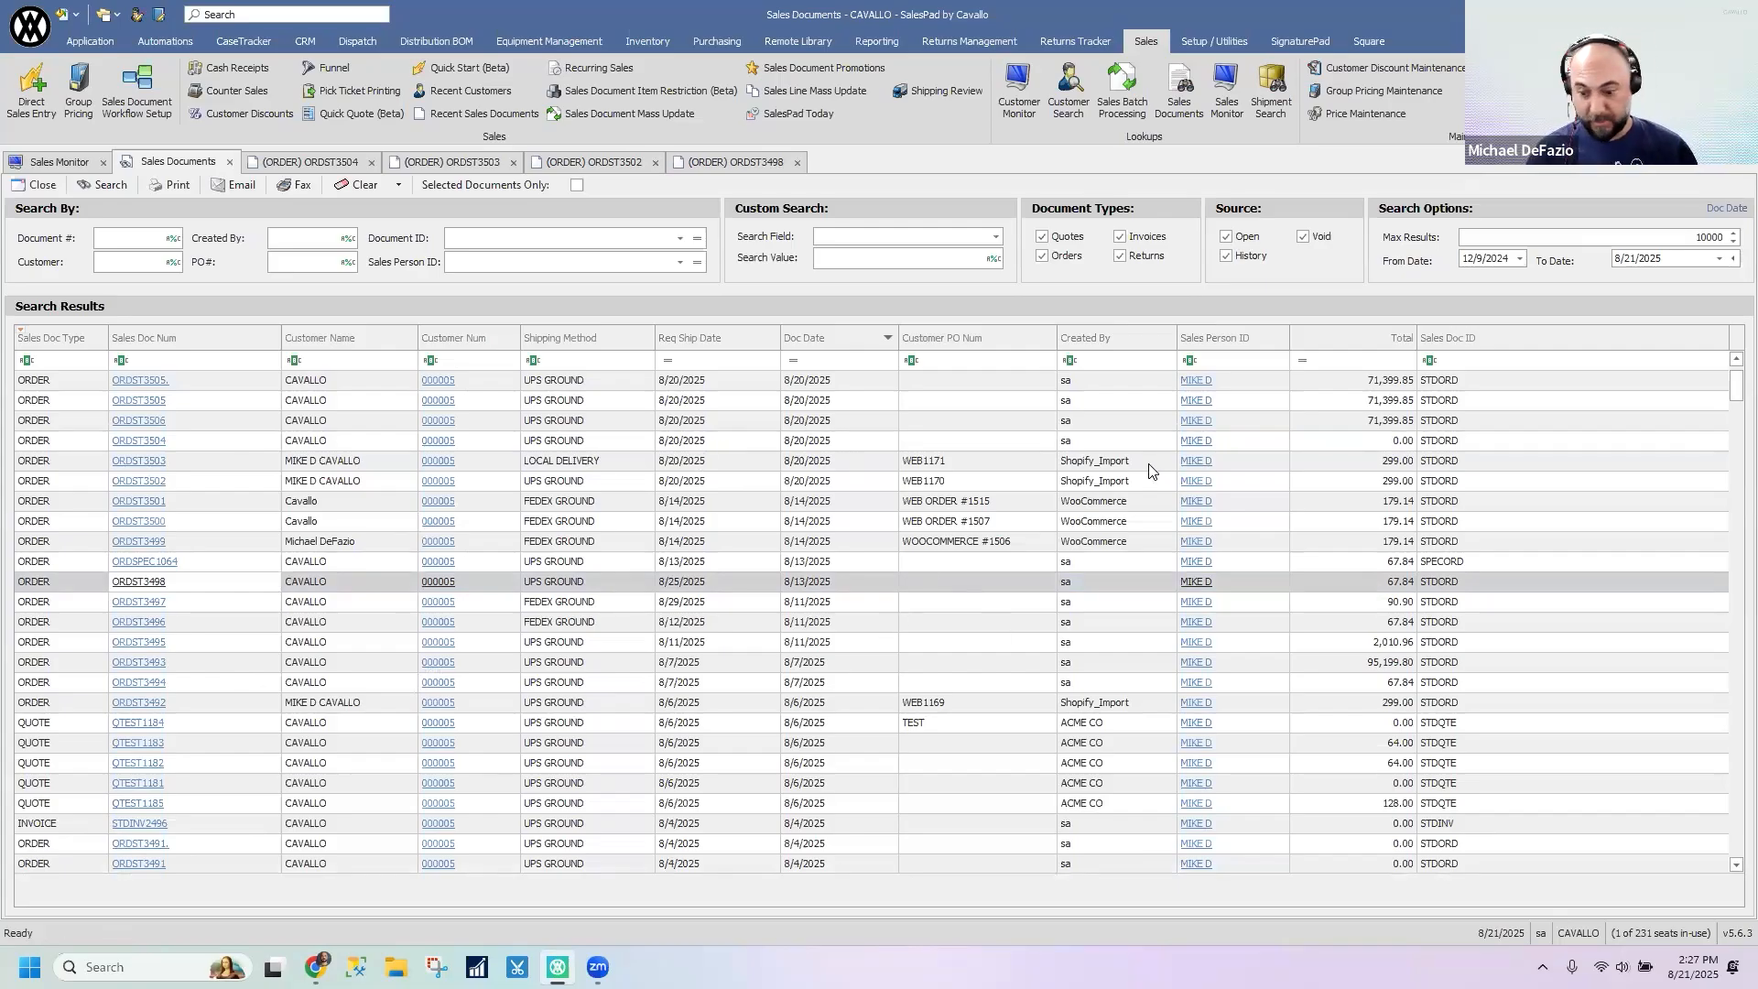
{"action": "left_click", "coordinate": [445, 486]}
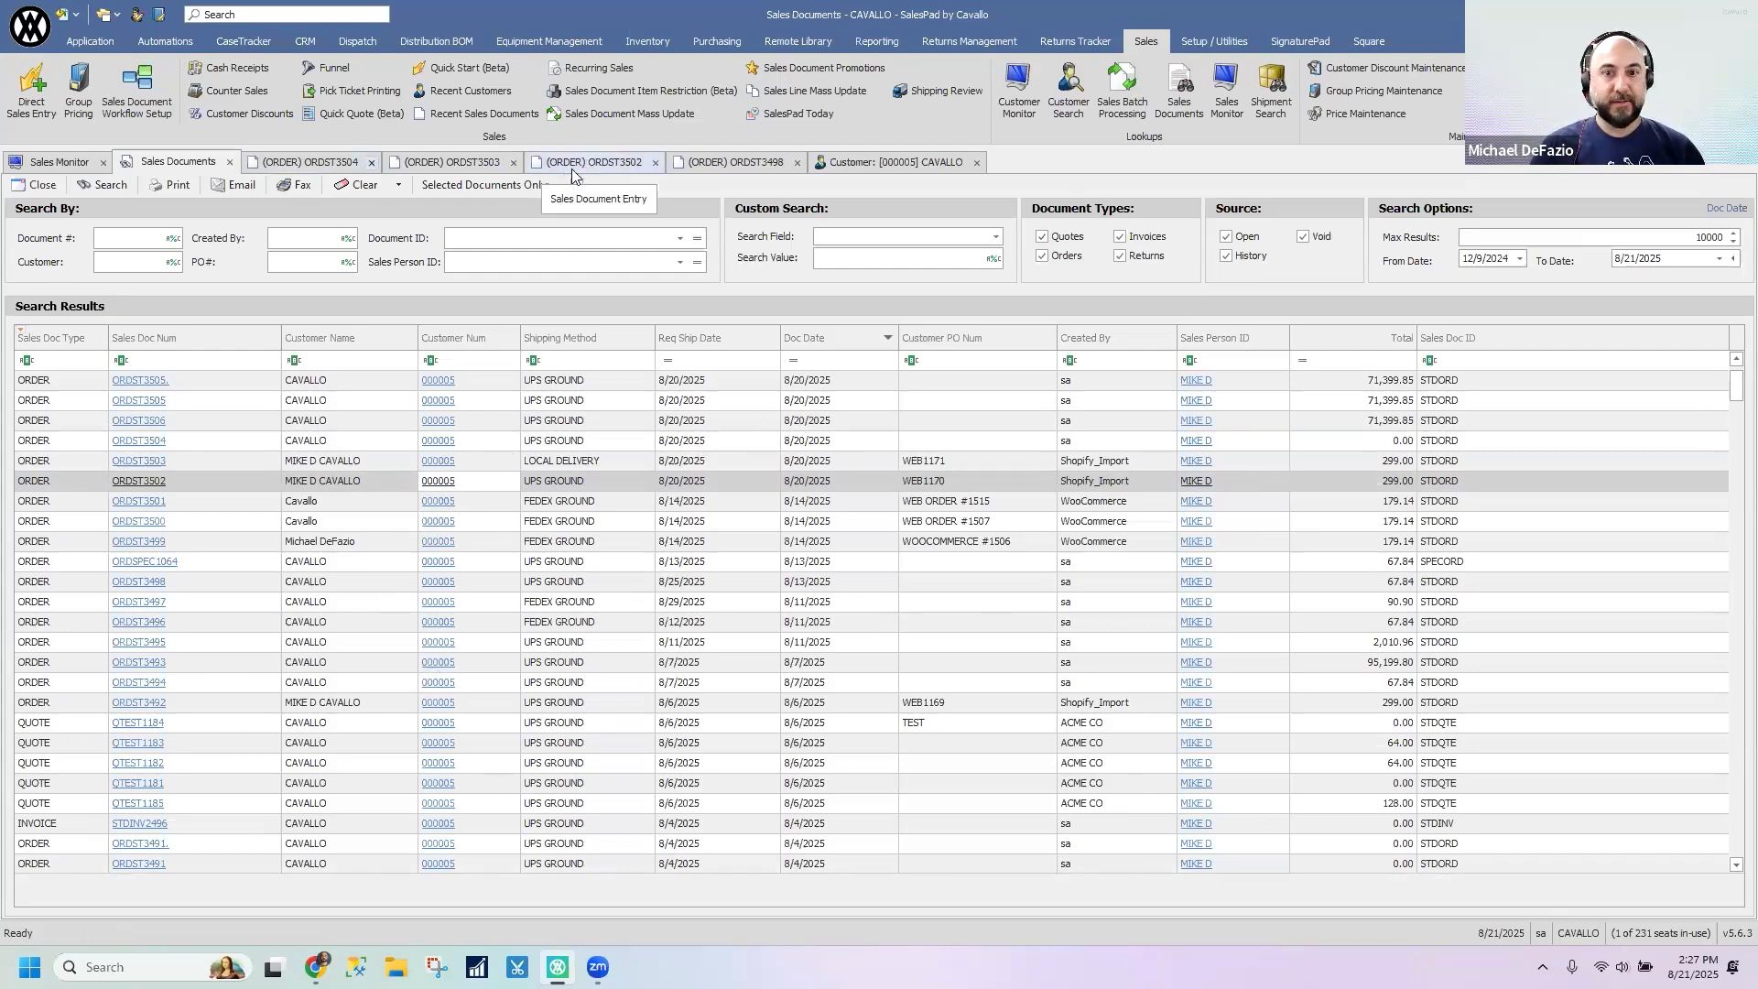
- Run an unfiltered Customer Search and open the Fourth Coffee and Reynolds State College records in background tabs
{"action": "left_click", "coordinate": [82, 44]}
{"action": "left_click", "coordinate": [85, 88]}
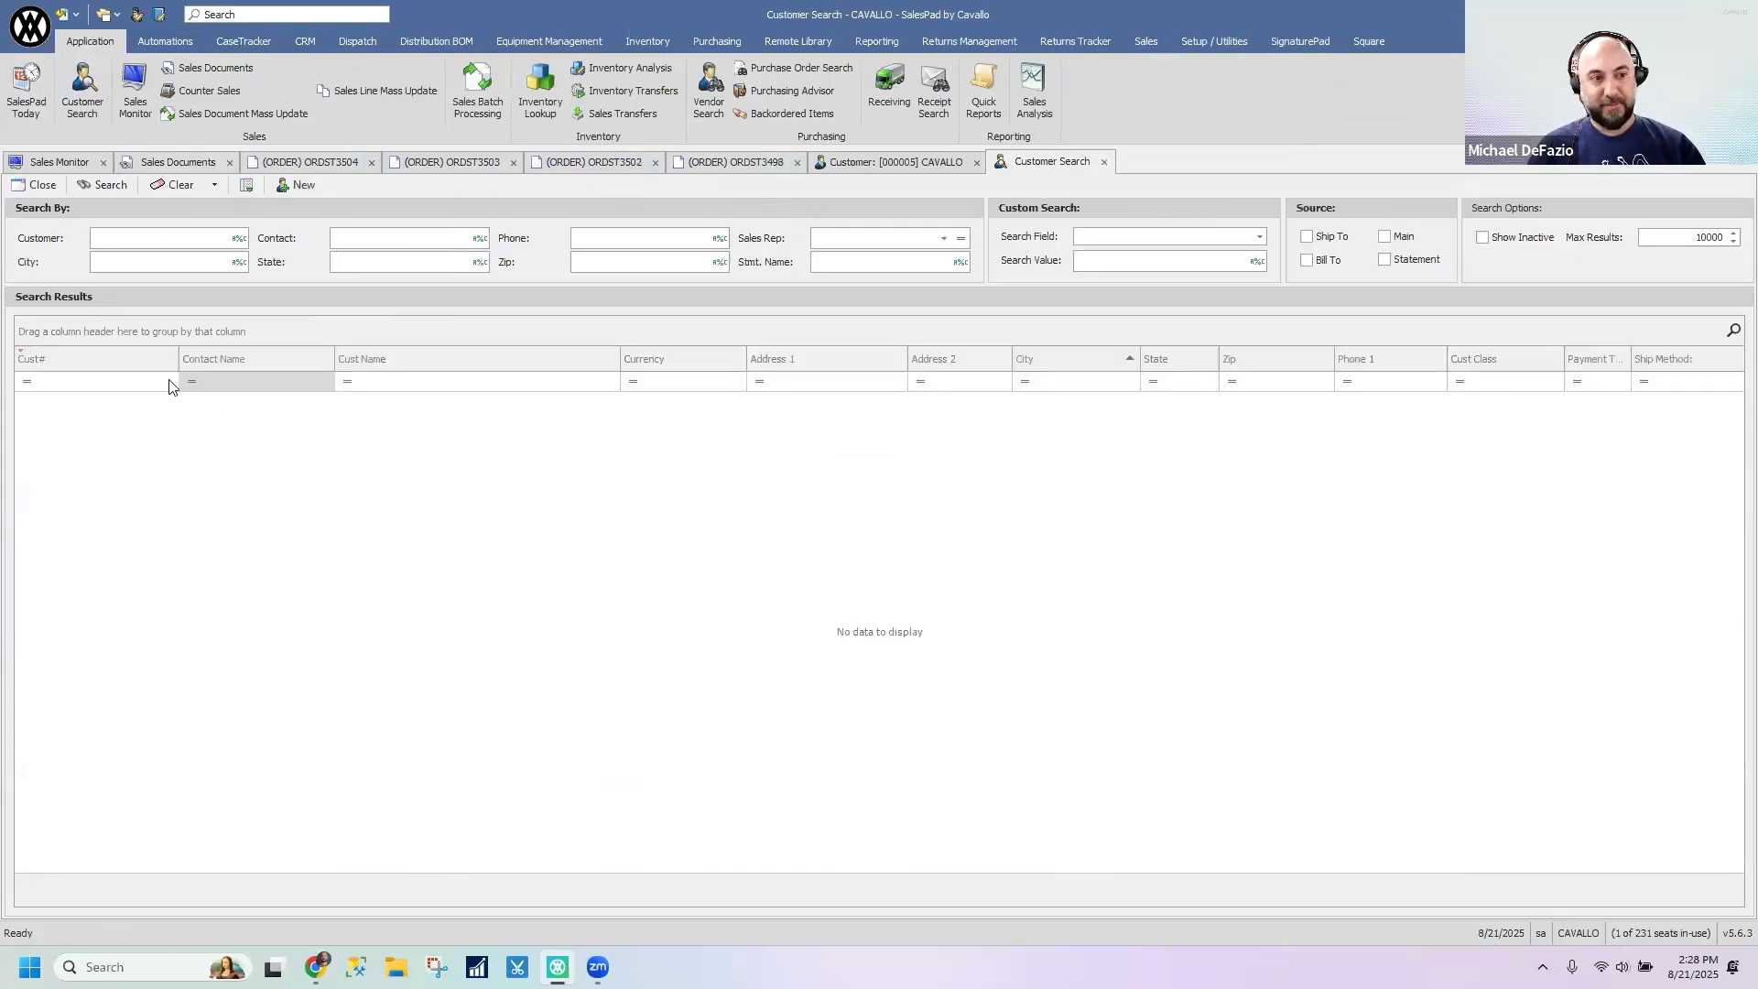
{"action": "left_click", "coordinate": [99, 186]}
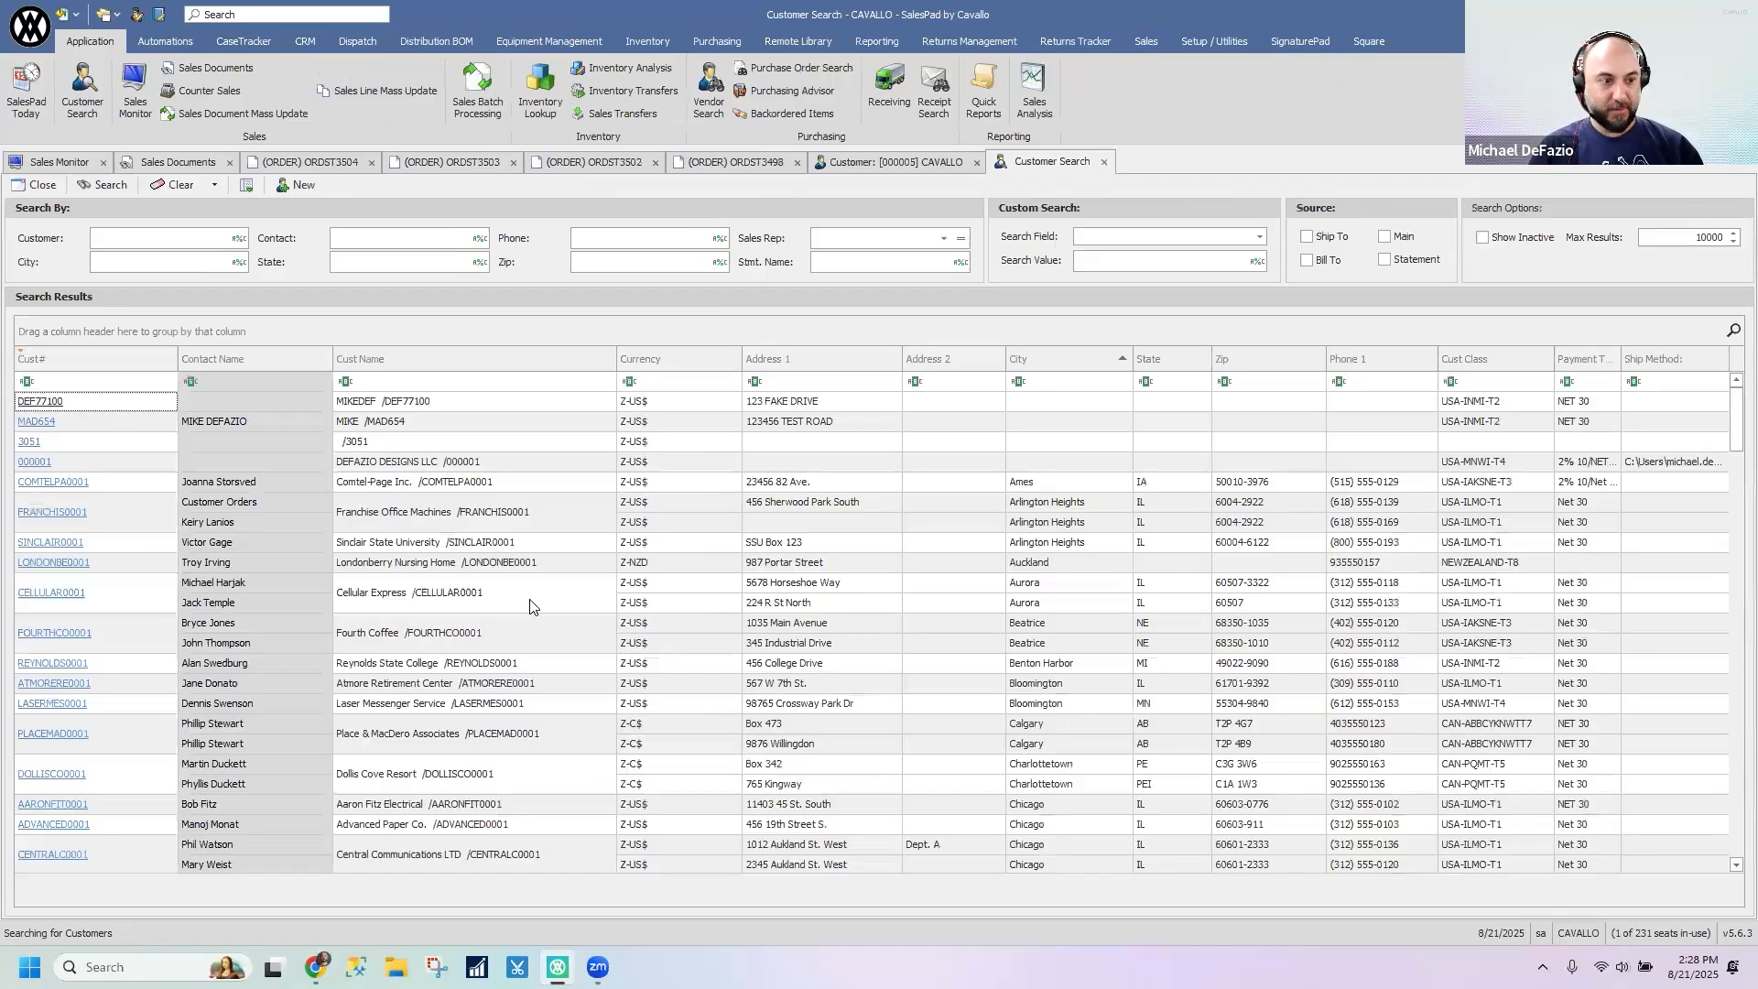
{"action": "left_click", "coordinate": [43, 663]}
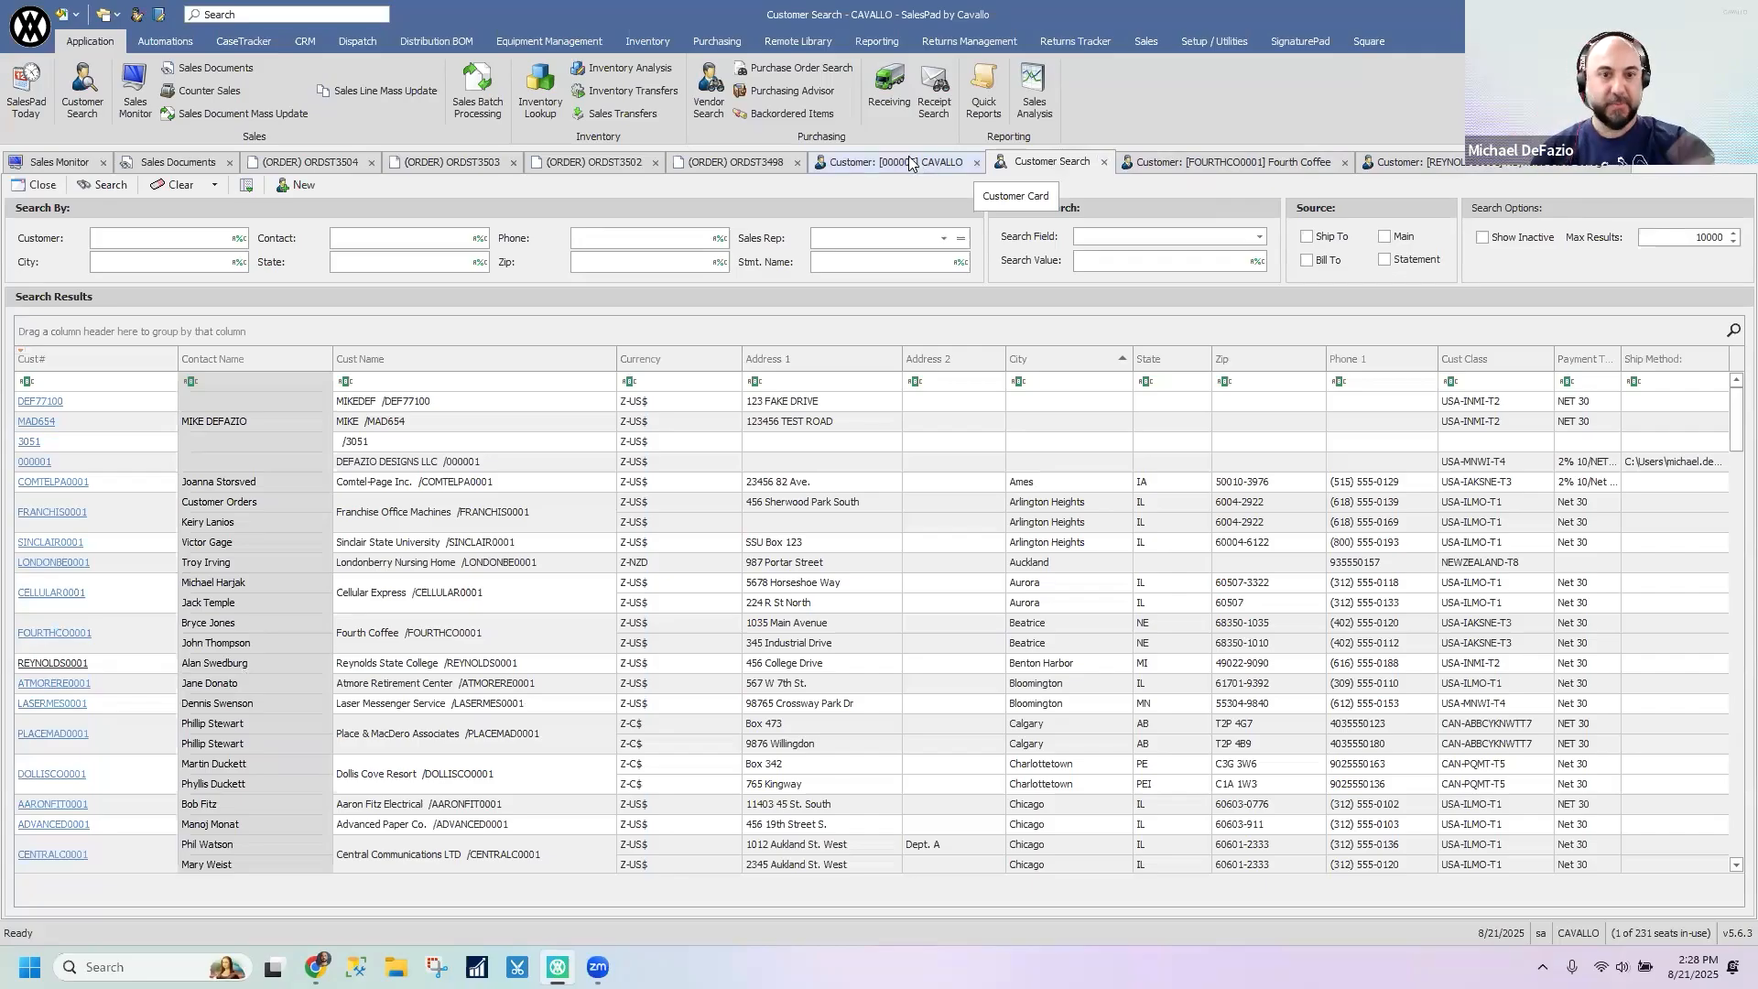
- Close all open customer, order and search tabs, leaving only Sales Monitor open
{"action": "left_click", "coordinate": [1346, 166]}
{"action": "left_click", "coordinate": [1346, 166]}
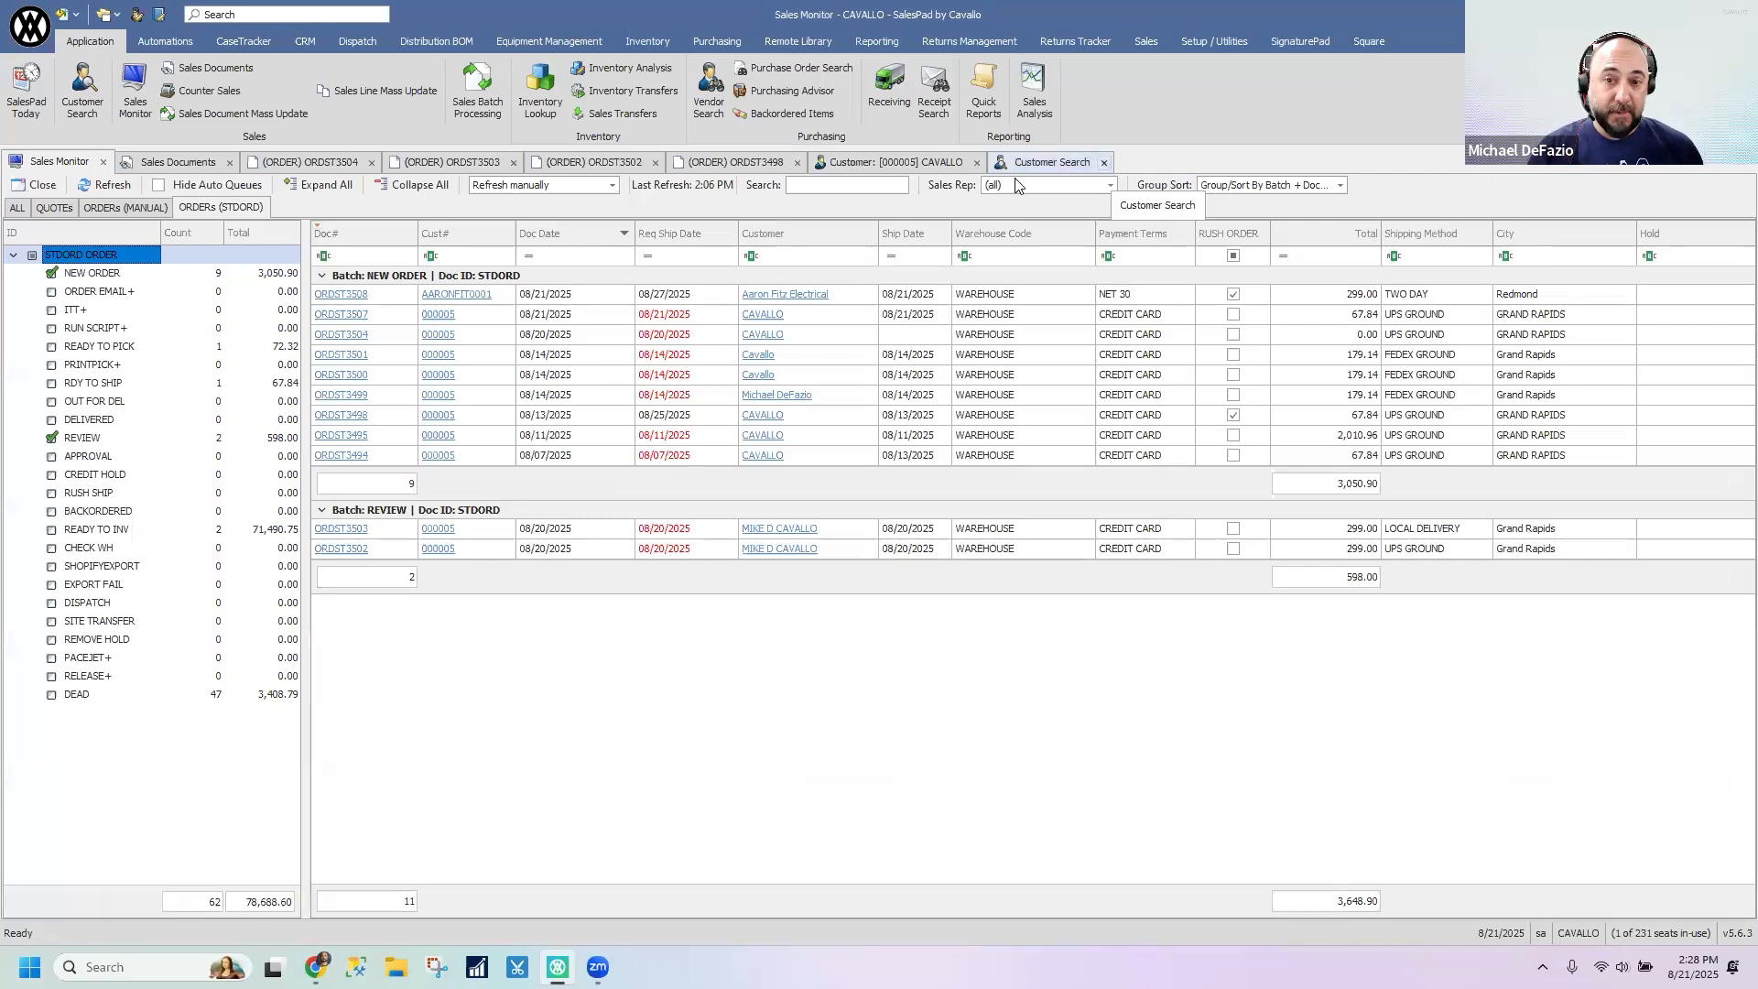
{"action": "left_click", "coordinate": [975, 163]}
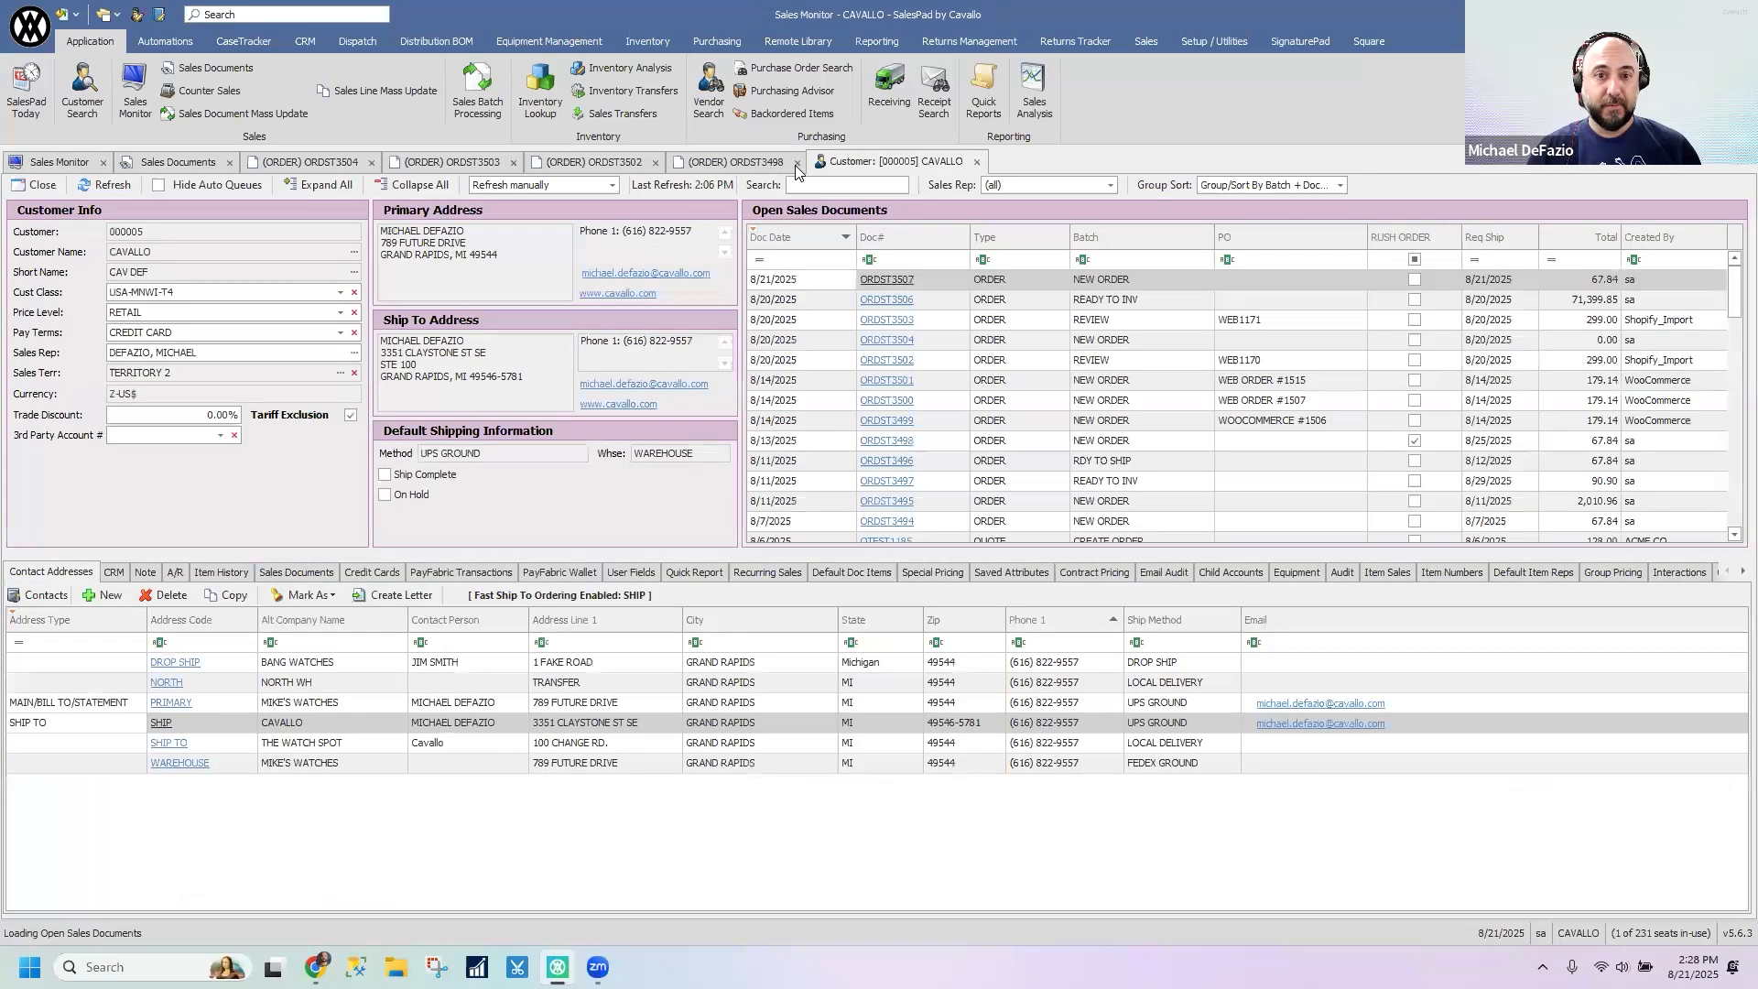
{"action": "left_click", "coordinate": [795, 170]}
{"action": "left_click", "coordinate": [655, 164]}
{"action": "left_click", "coordinate": [514, 162]}
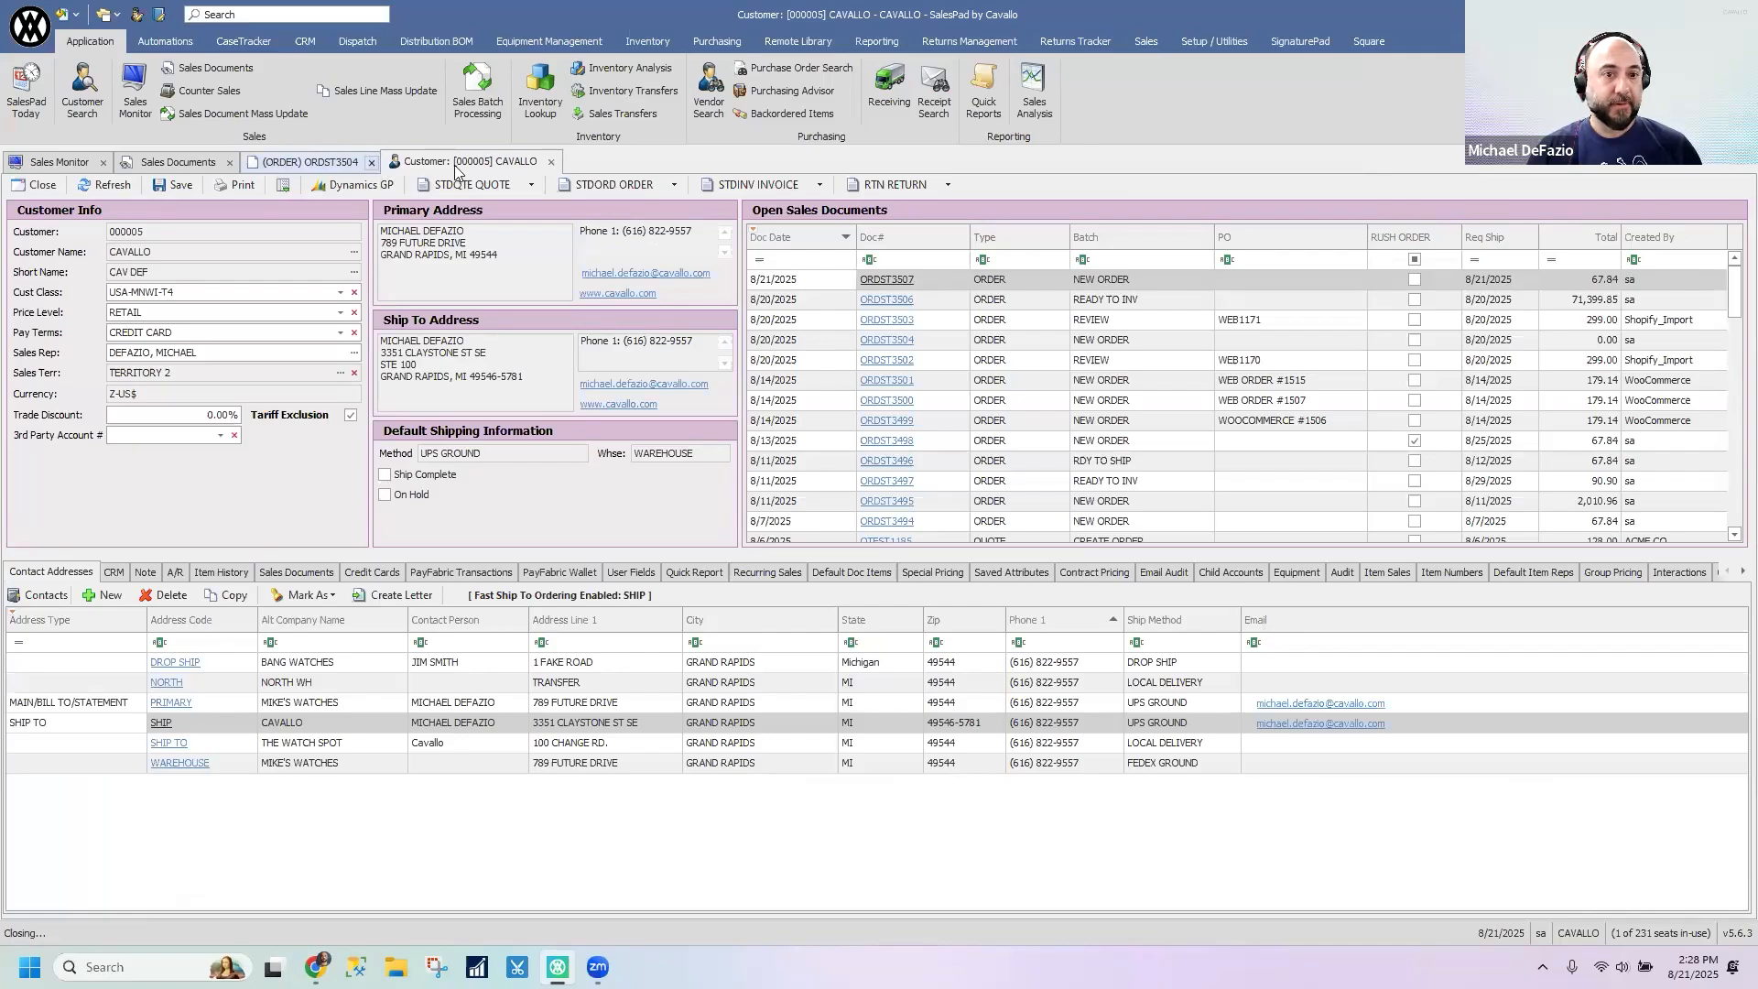
{"action": "left_click", "coordinate": [409, 163]}
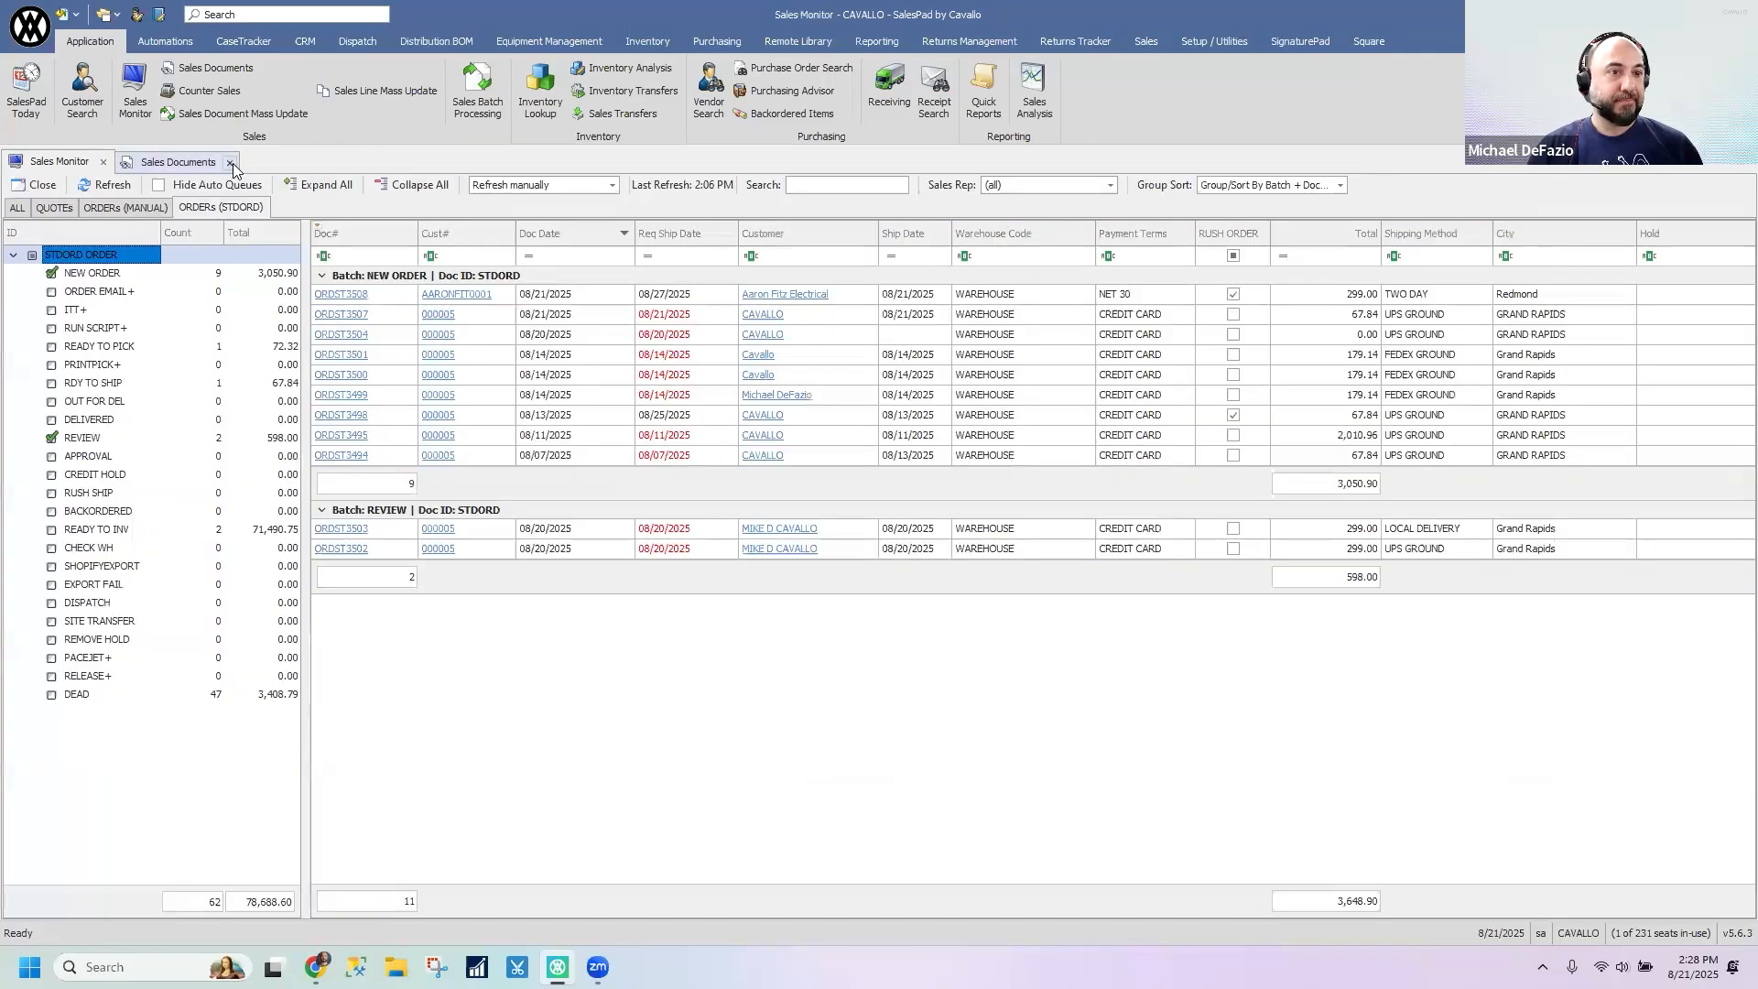
{"action": "left_click", "coordinate": [231, 165]}
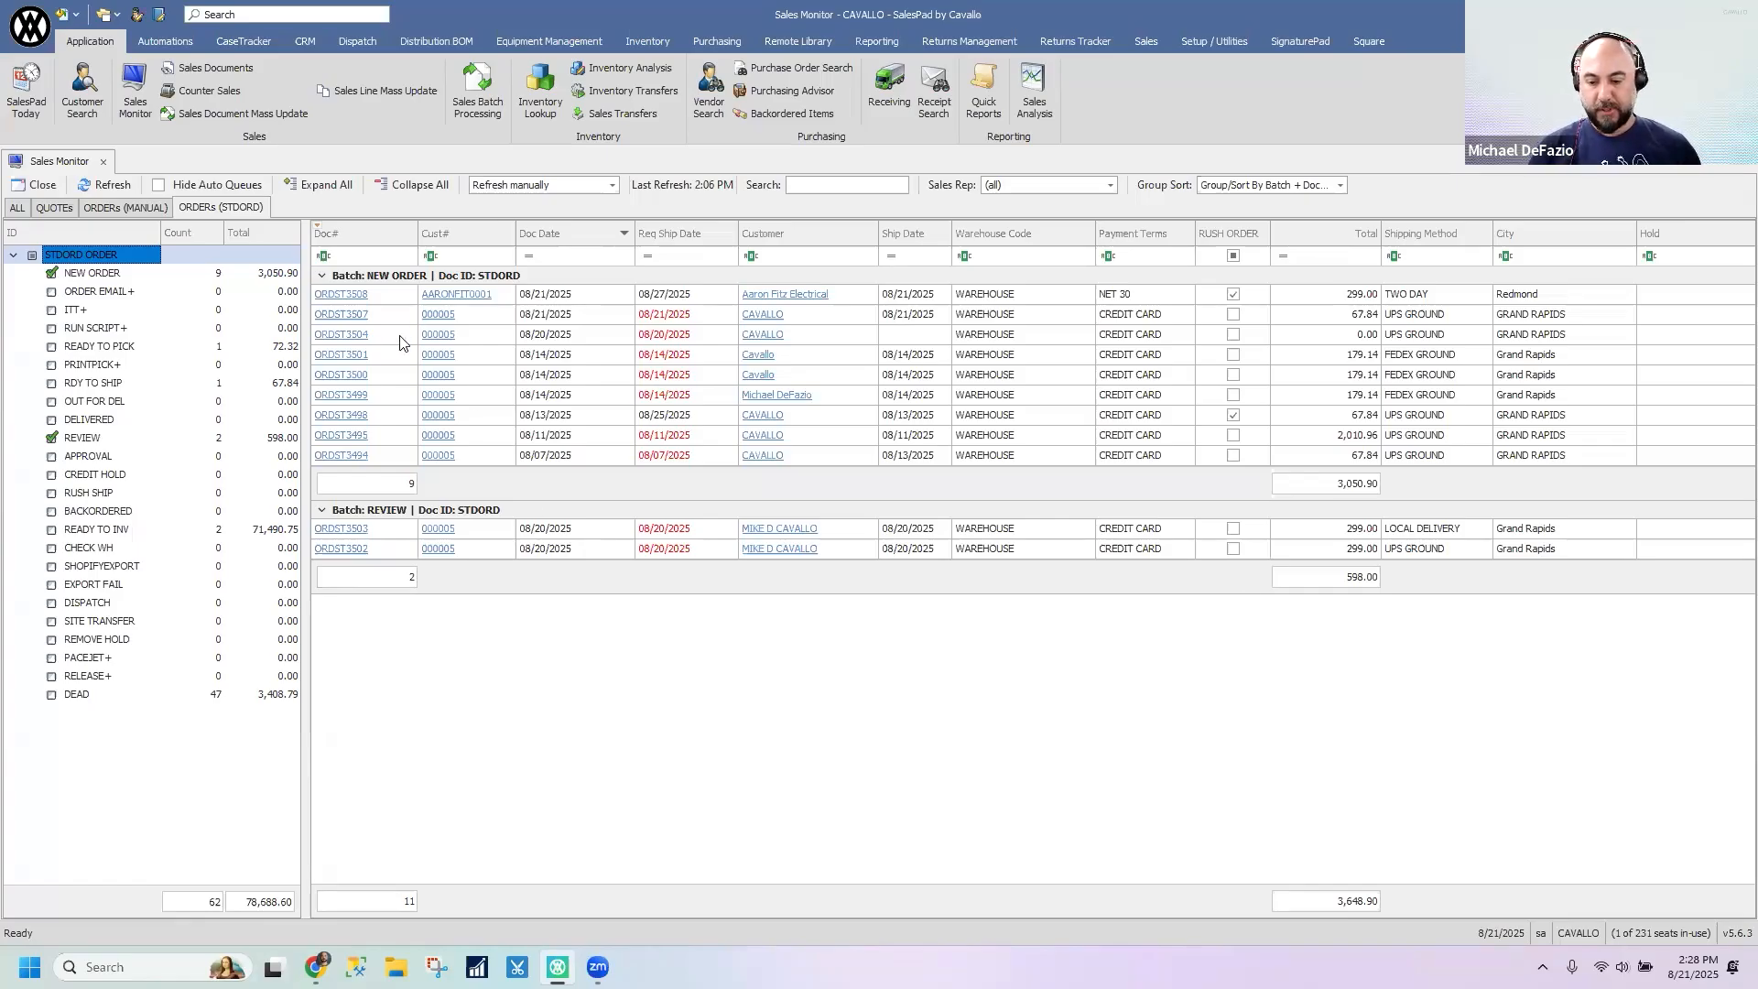
- Open the CAVALLO order dated 08/21/2025 from Sales Monitor and view its notes
{"action": "left_click", "coordinate": [358, 316]}
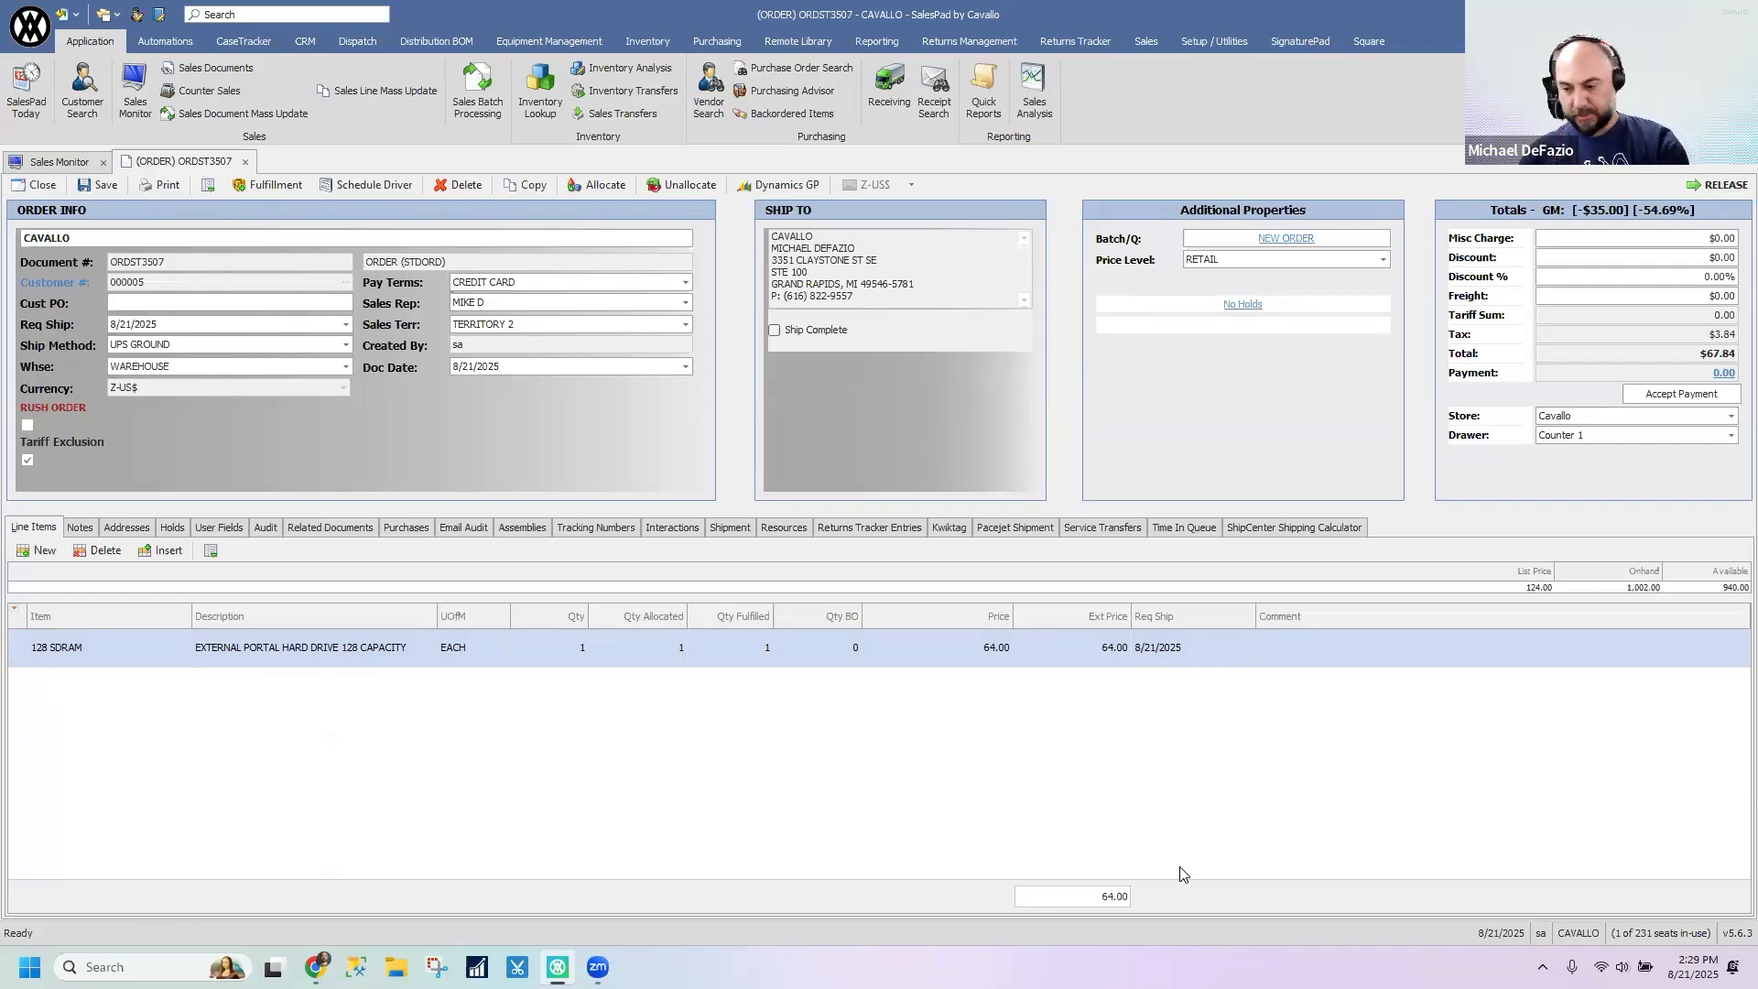
{"action": "left_click", "coordinate": [80, 528]}
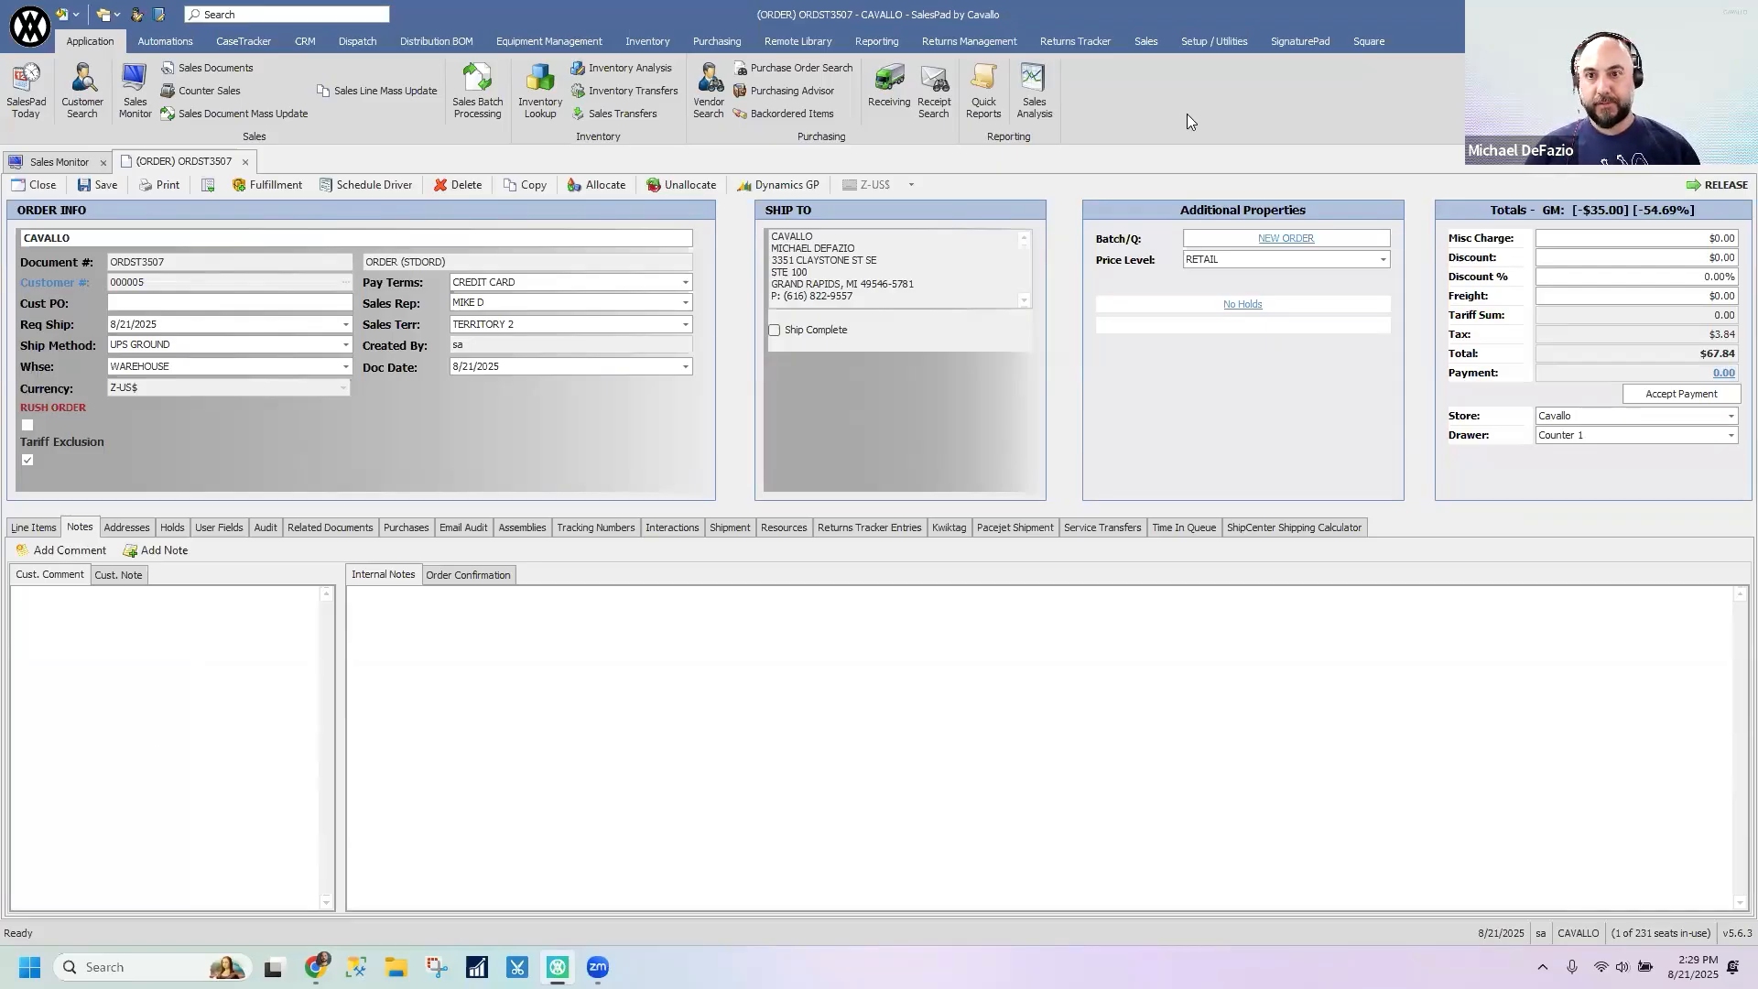
- Add a new note shortcut named REVIEWED in Note Shortcut Maintenance
{"action": "left_click", "coordinate": [1209, 38]}
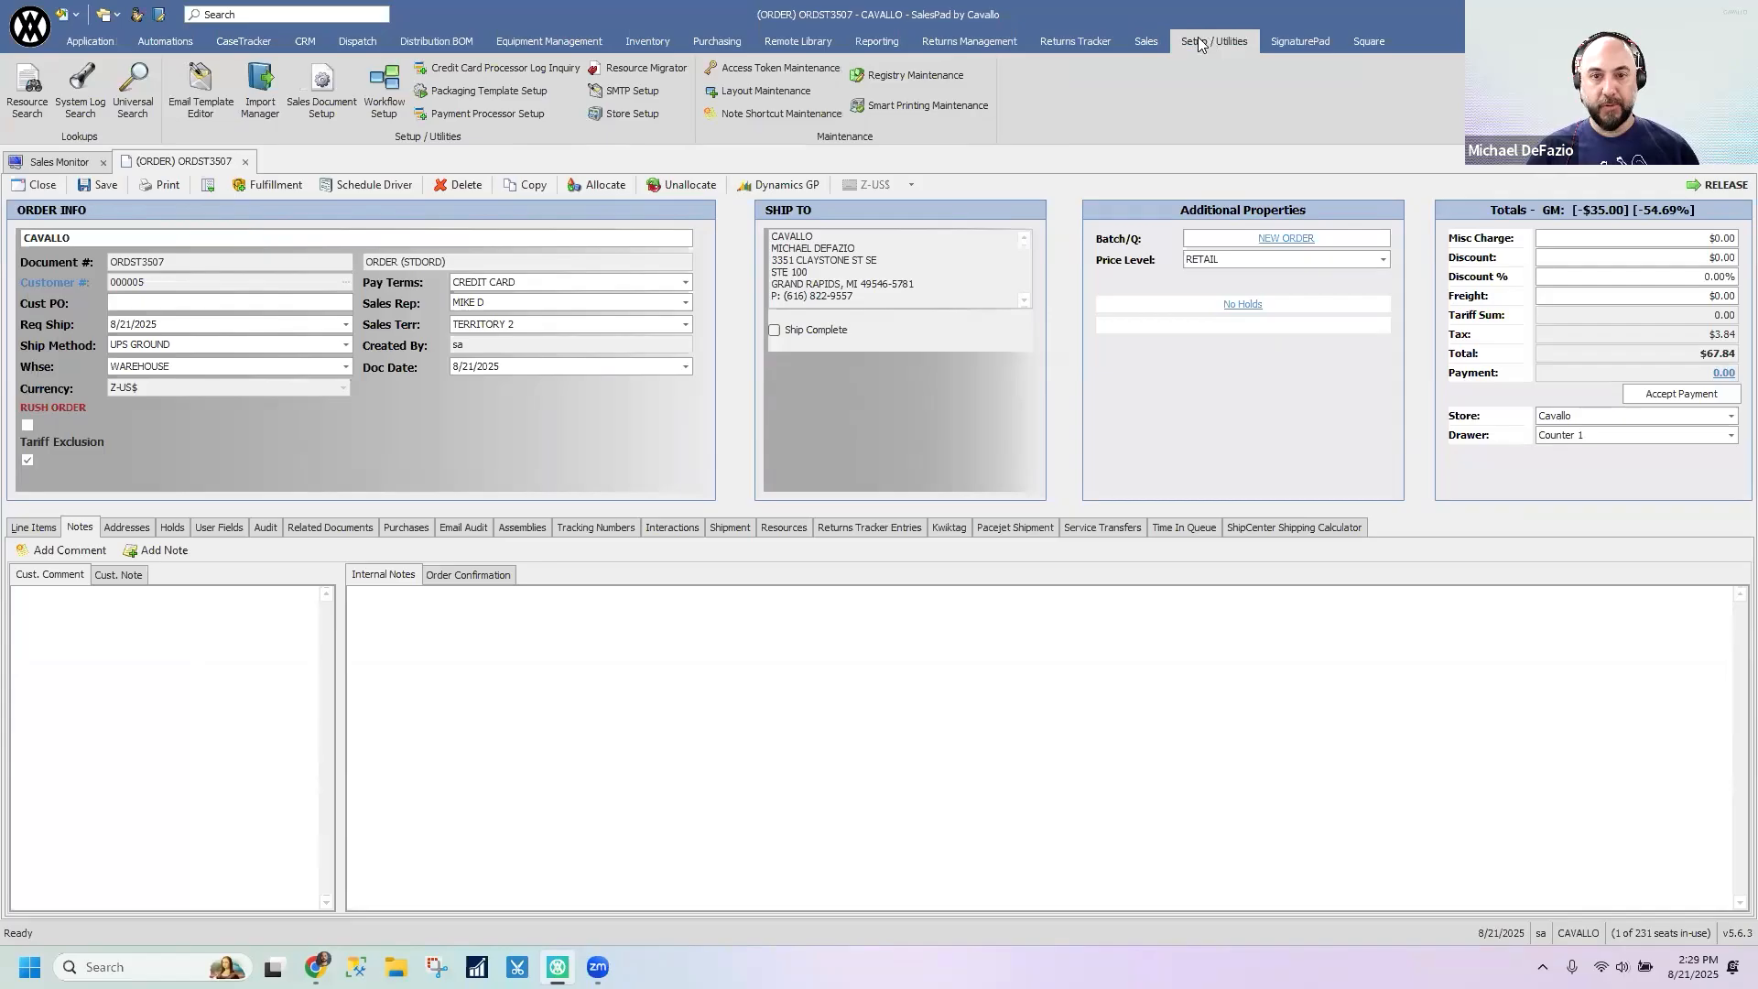
{"action": "left_click", "coordinate": [791, 117]}
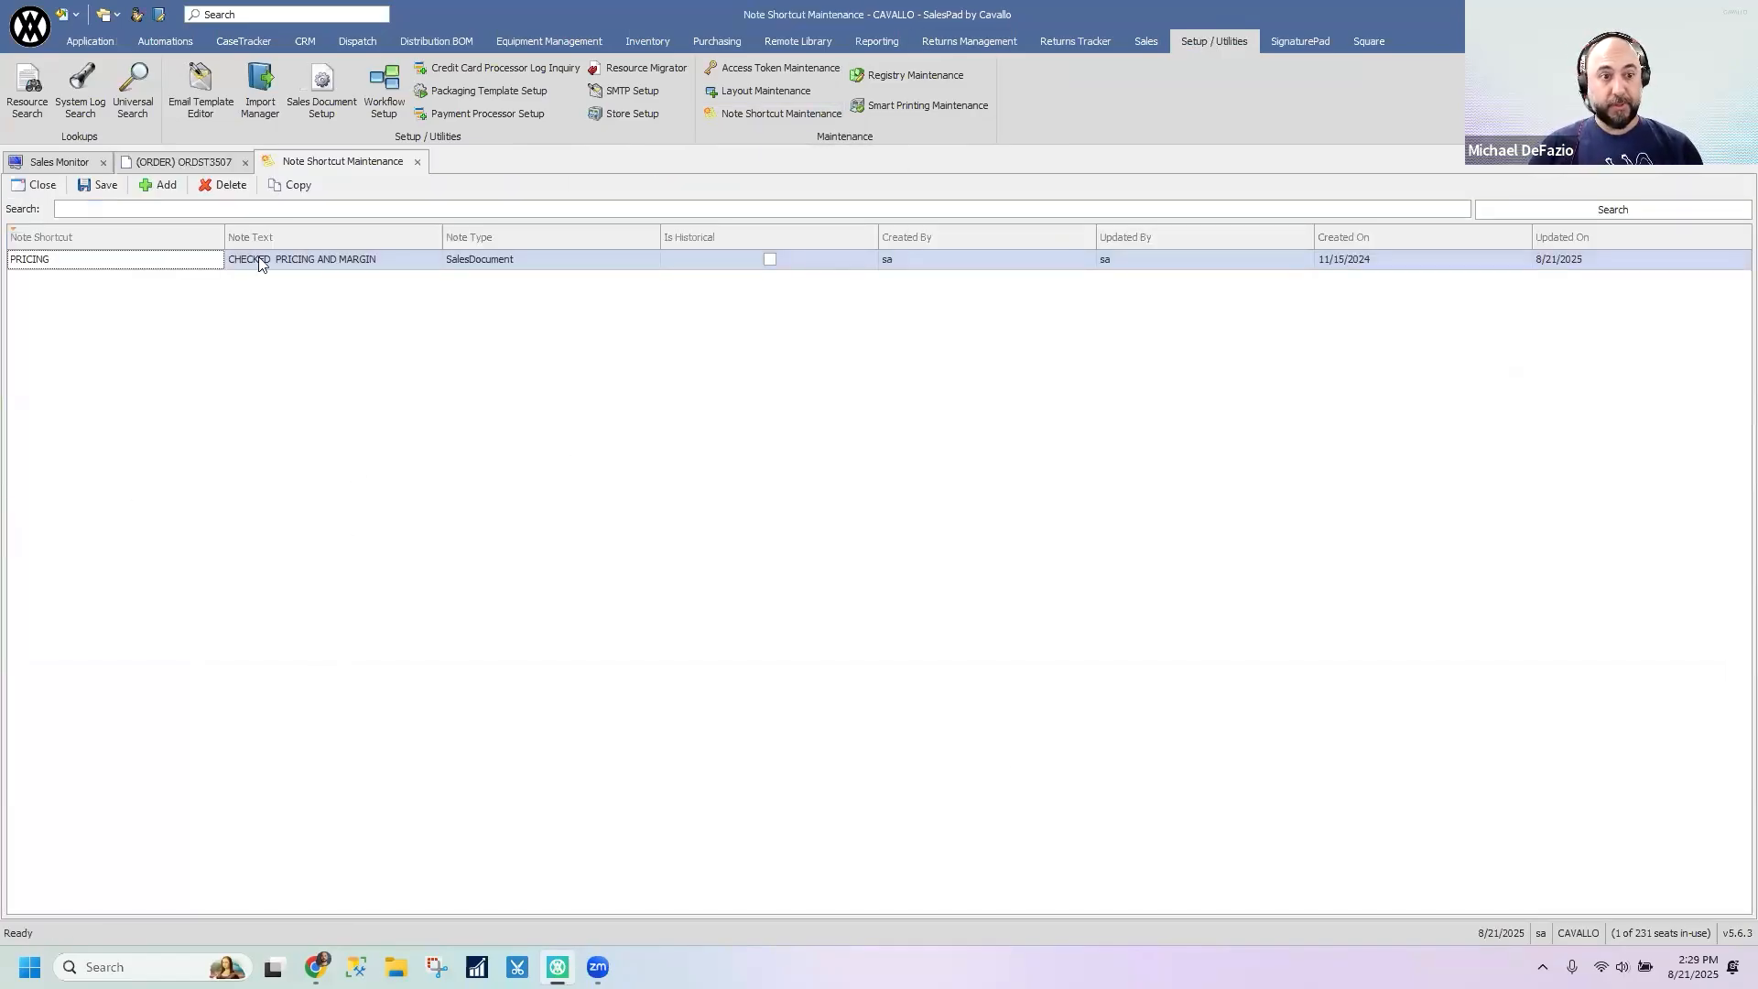
{"action": "left_click", "coordinate": [164, 185]}
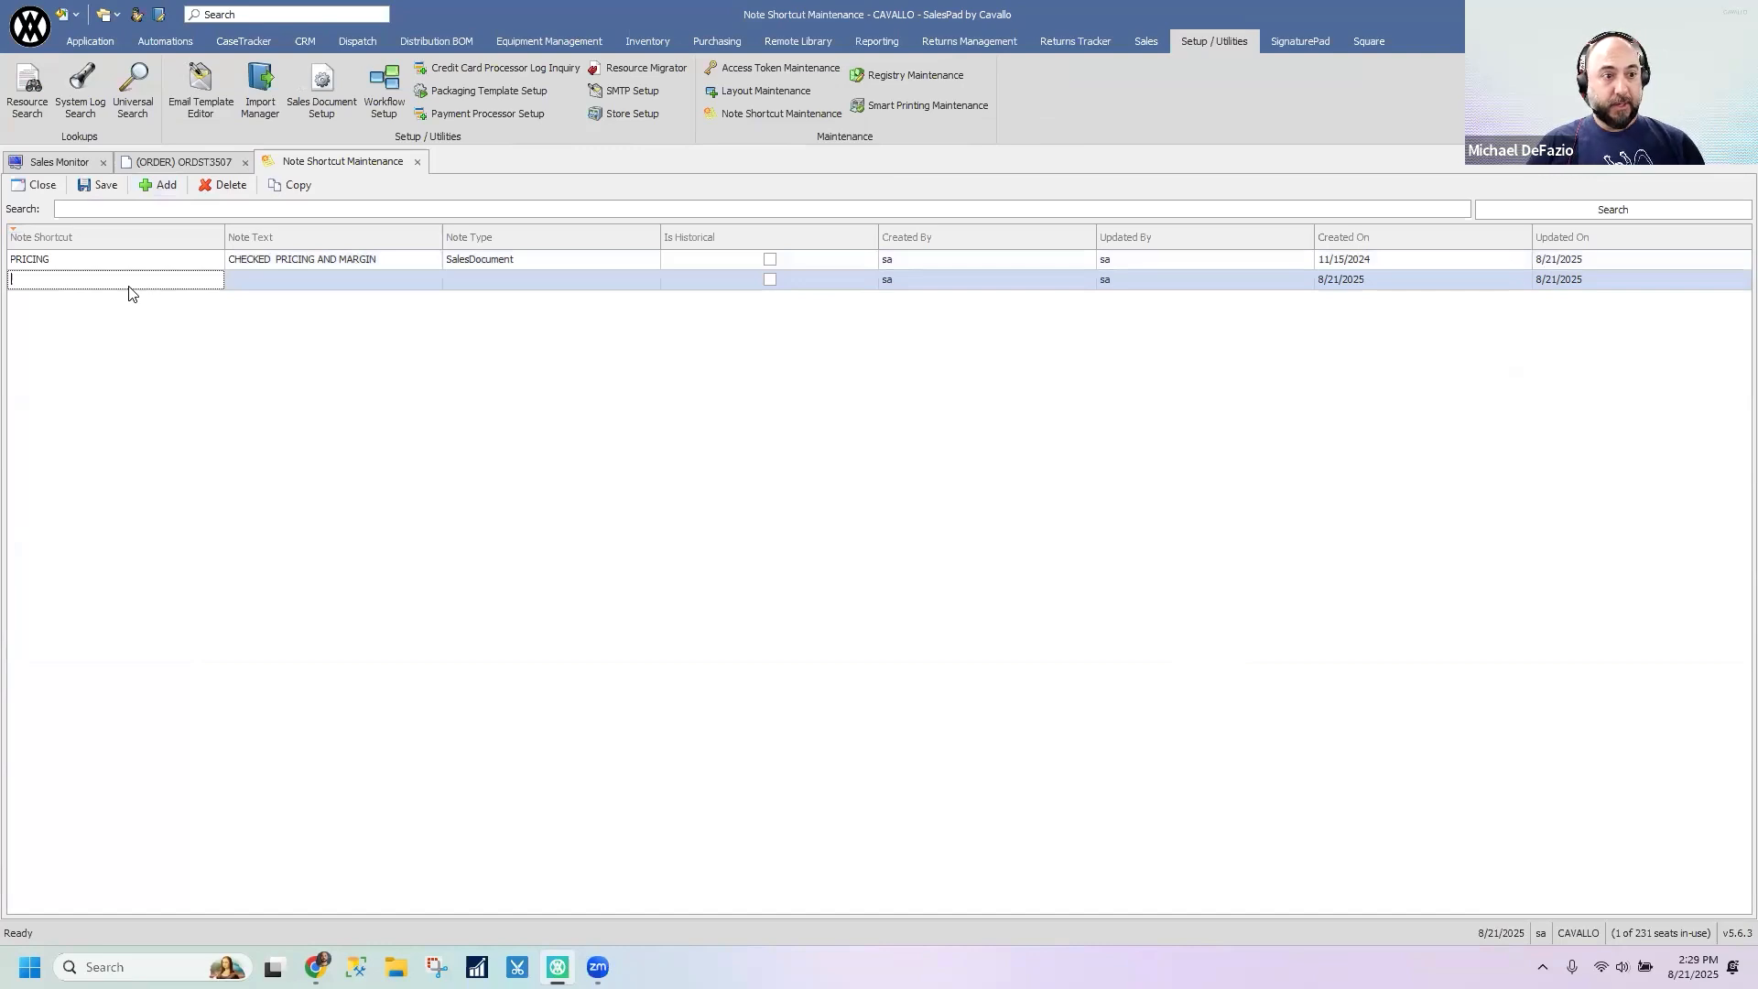
{"action": "type", "text": "cre"}
{"action": "key", "text": "BackSpace"}
{"action": "key", "text": "BackSpace"}
{"action": "key", "text": "BackSpace"}
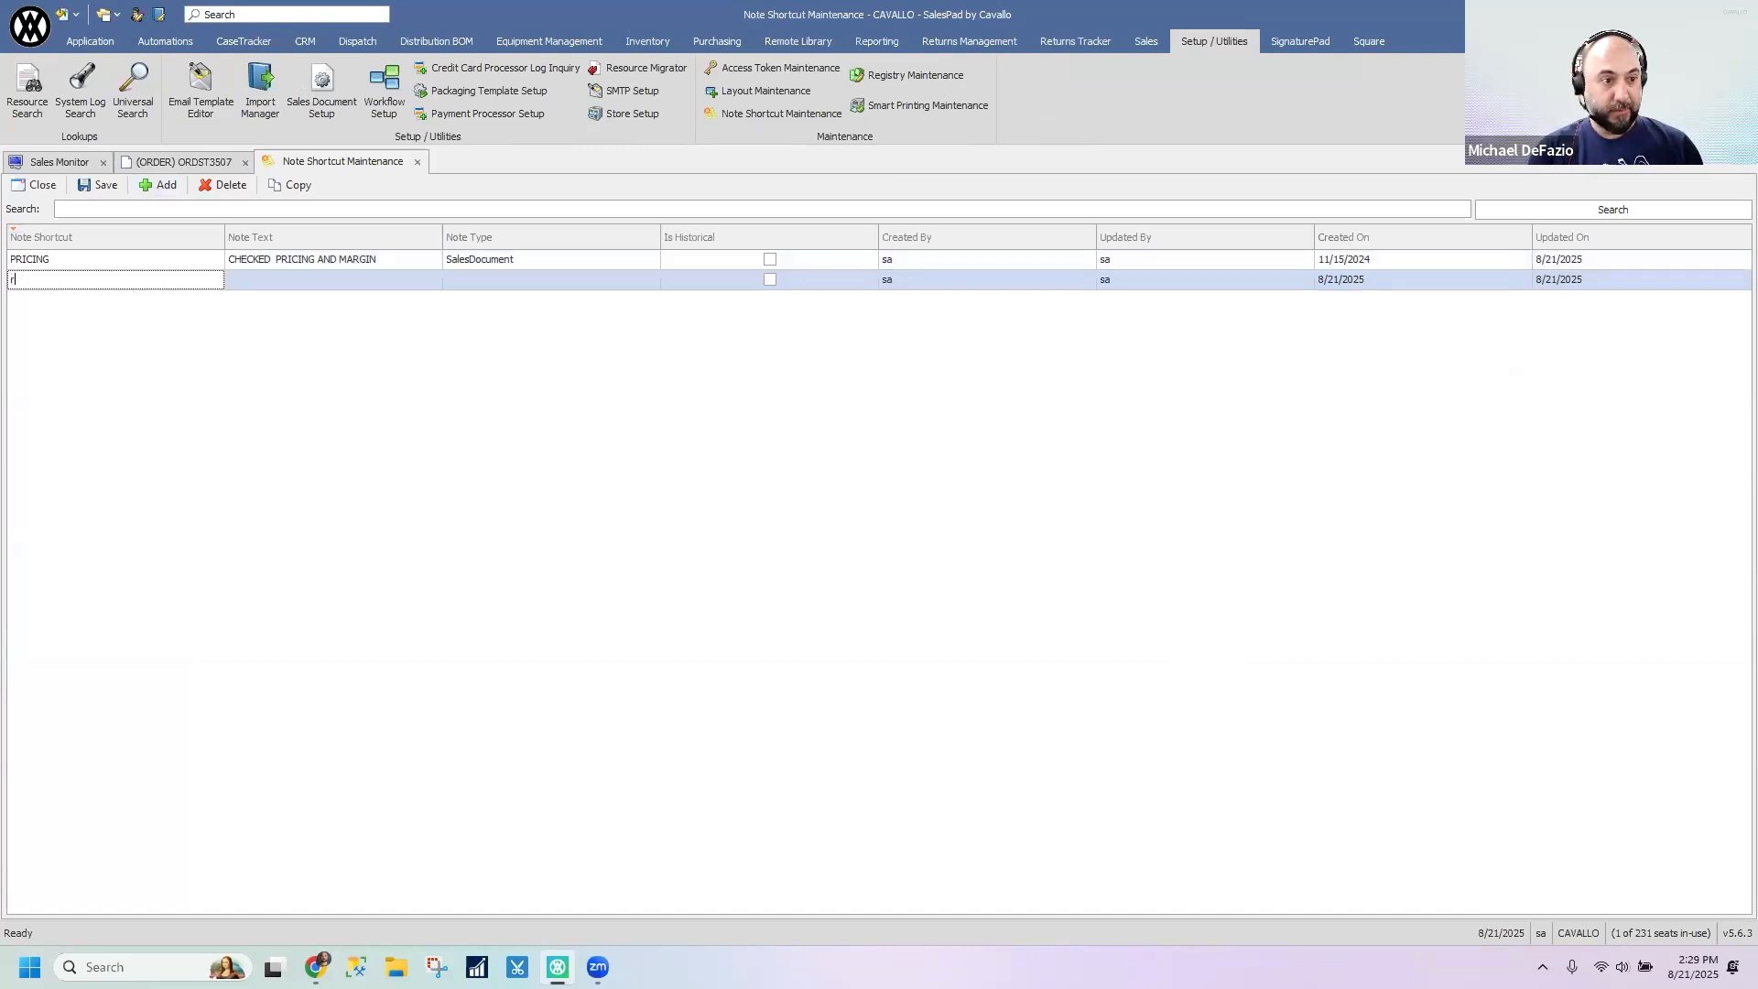
{"action": "key", "text": "Caps_Lock"}
{"action": "type", "text": "REVIEWED"}
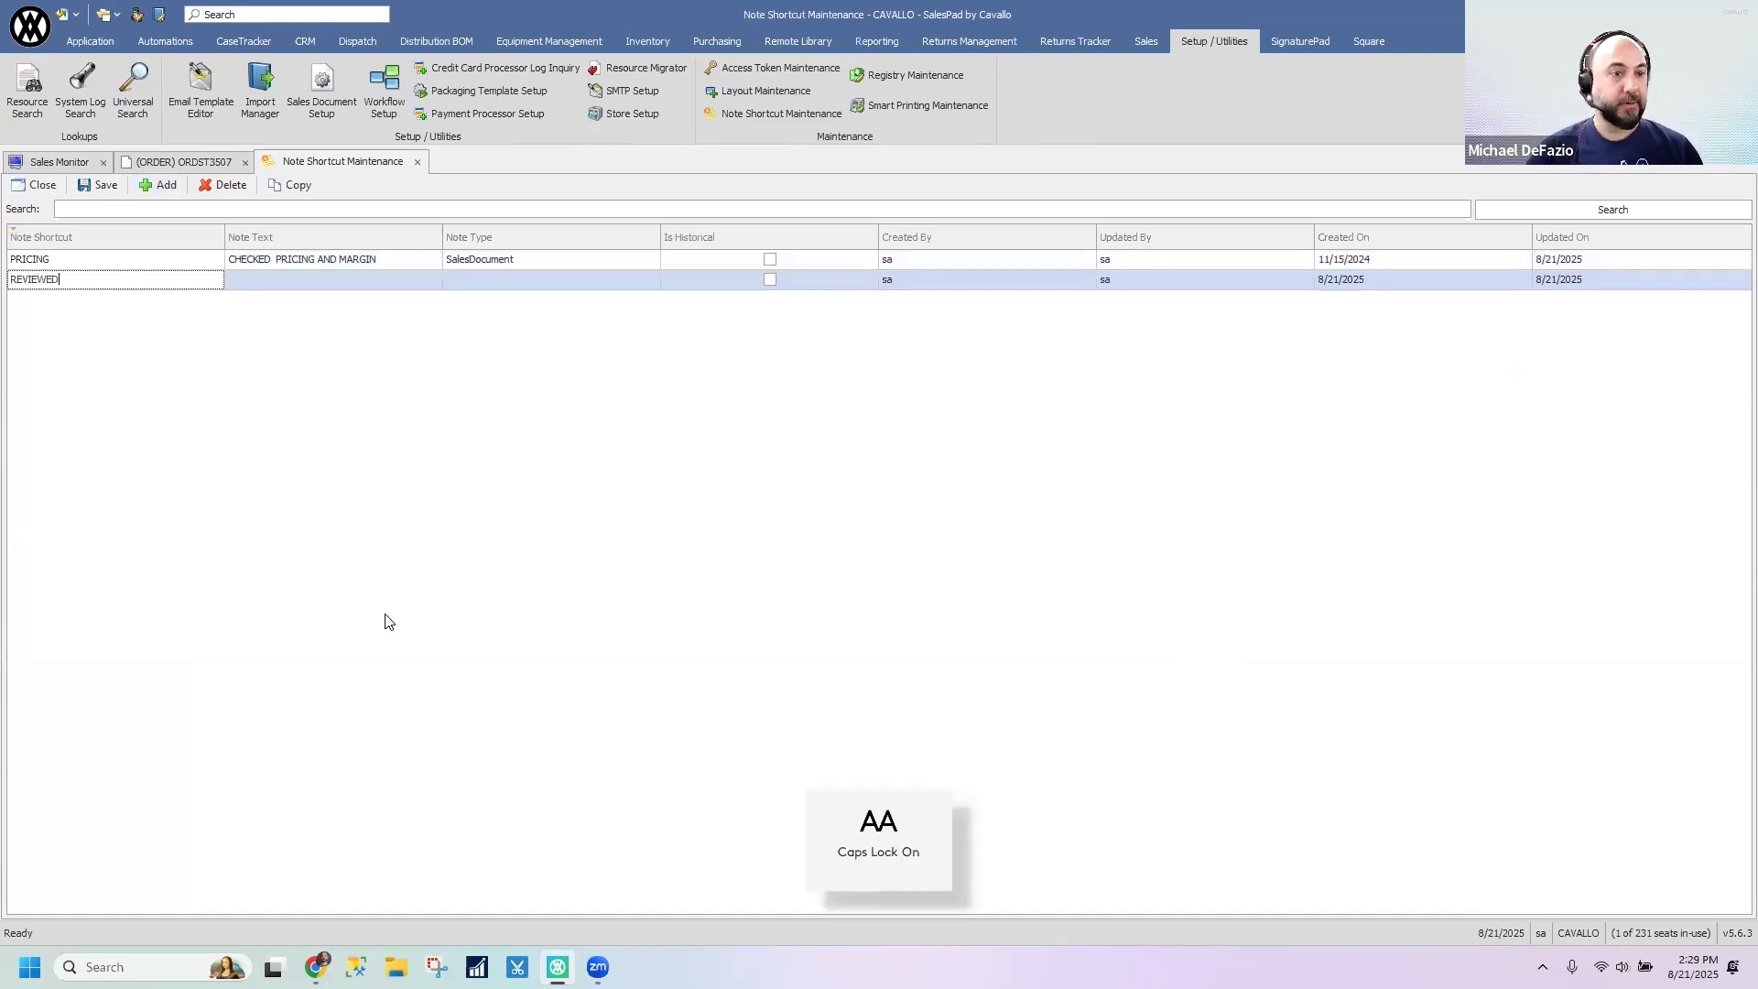
- Give the REVIEWED shortcut the note text CHECKED ORDER and note type SalesDocument, and save it
{"action": "left_click", "coordinate": [366, 280]}
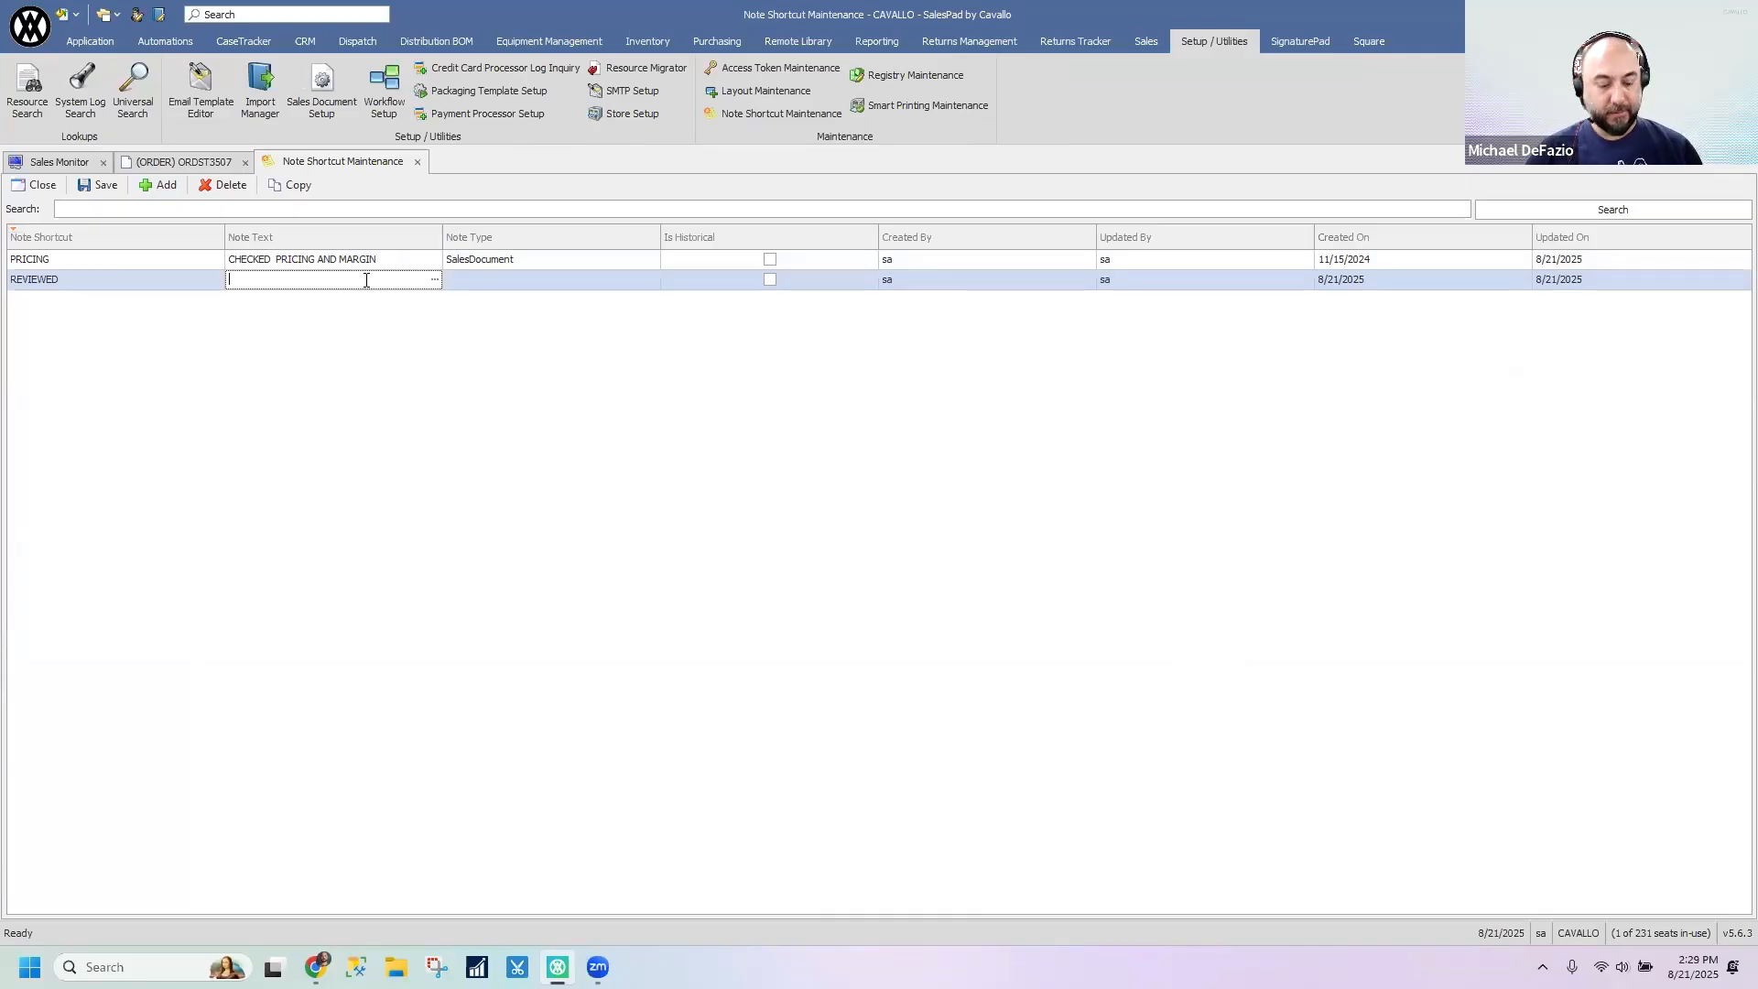
{"action": "type", "text": "CHECKED ORDER"}
{"action": "left_click", "coordinate": [525, 284]}
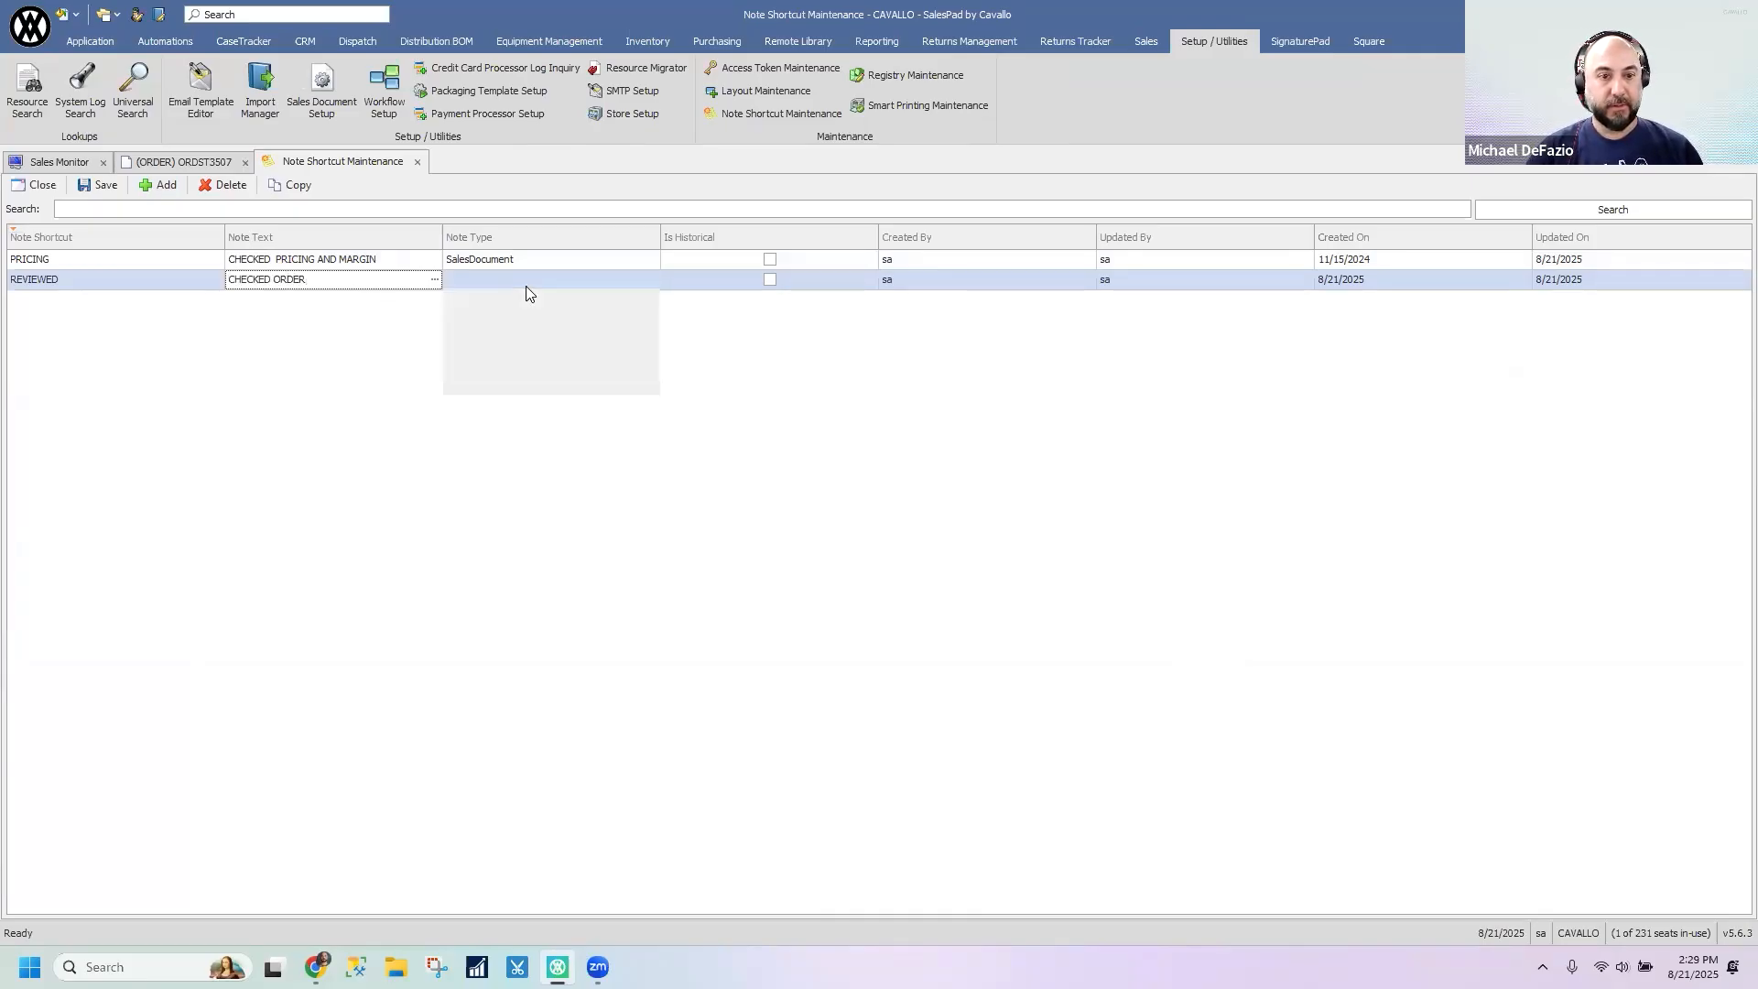
{"action": "key", "text": "Return"}
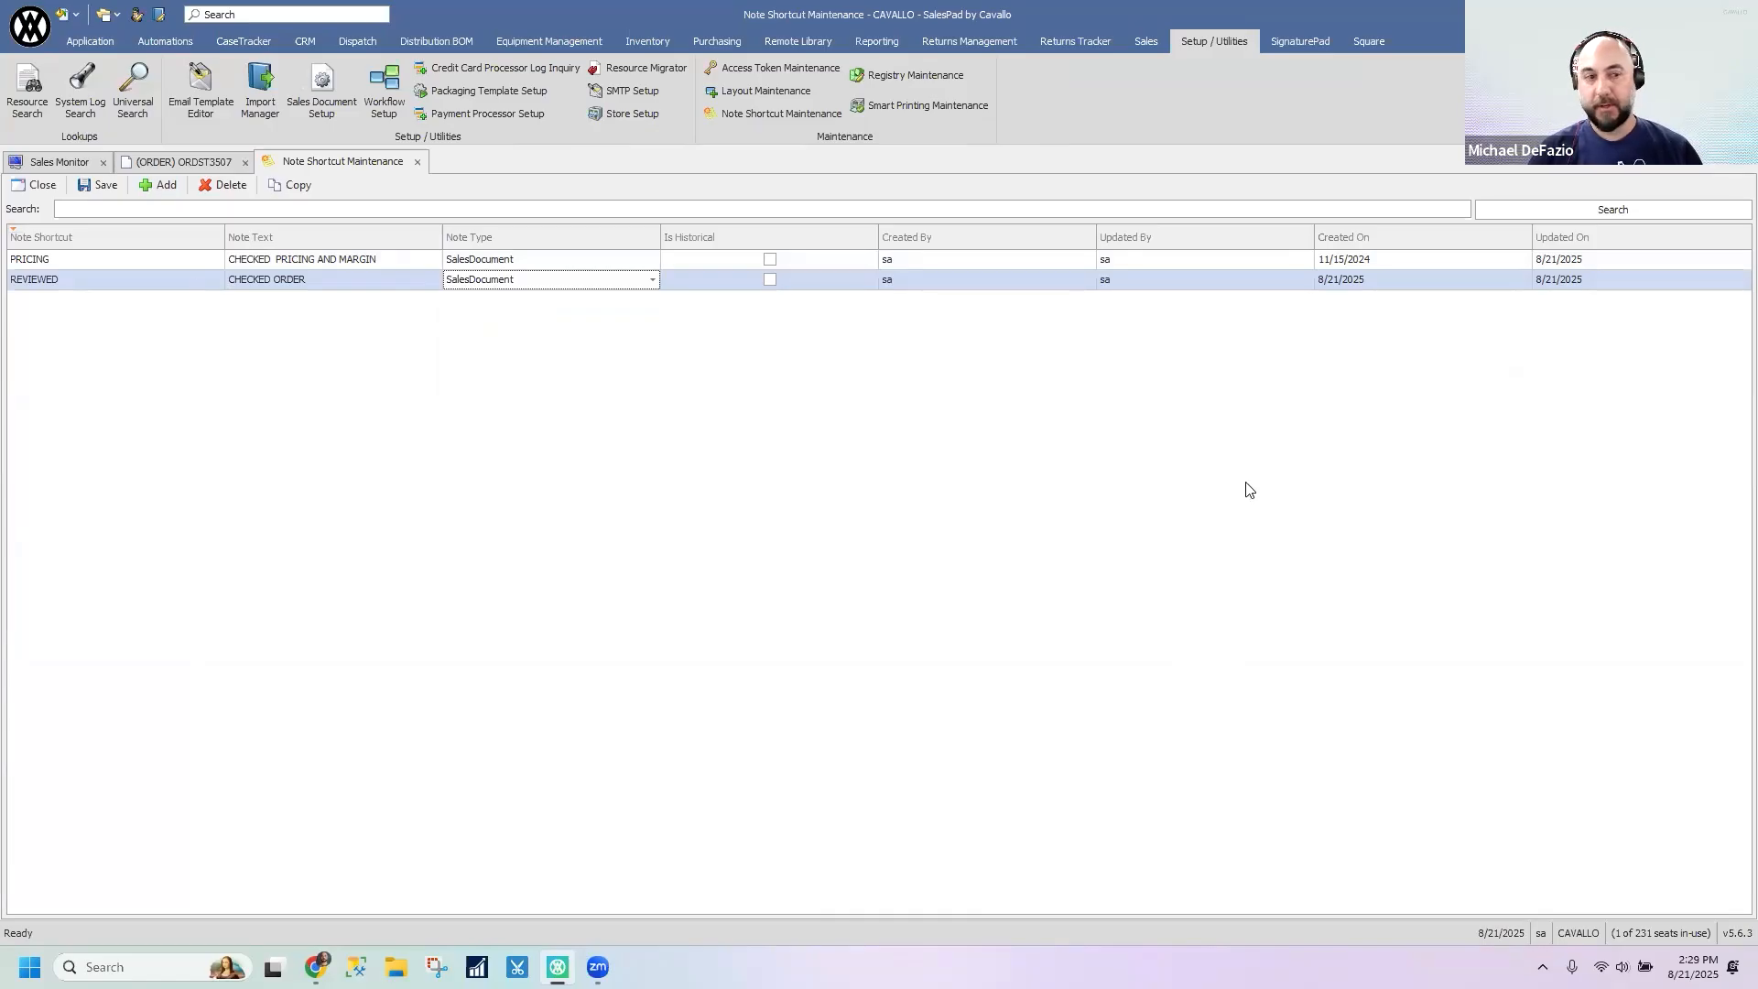
{"action": "left_click", "coordinate": [95, 185]}
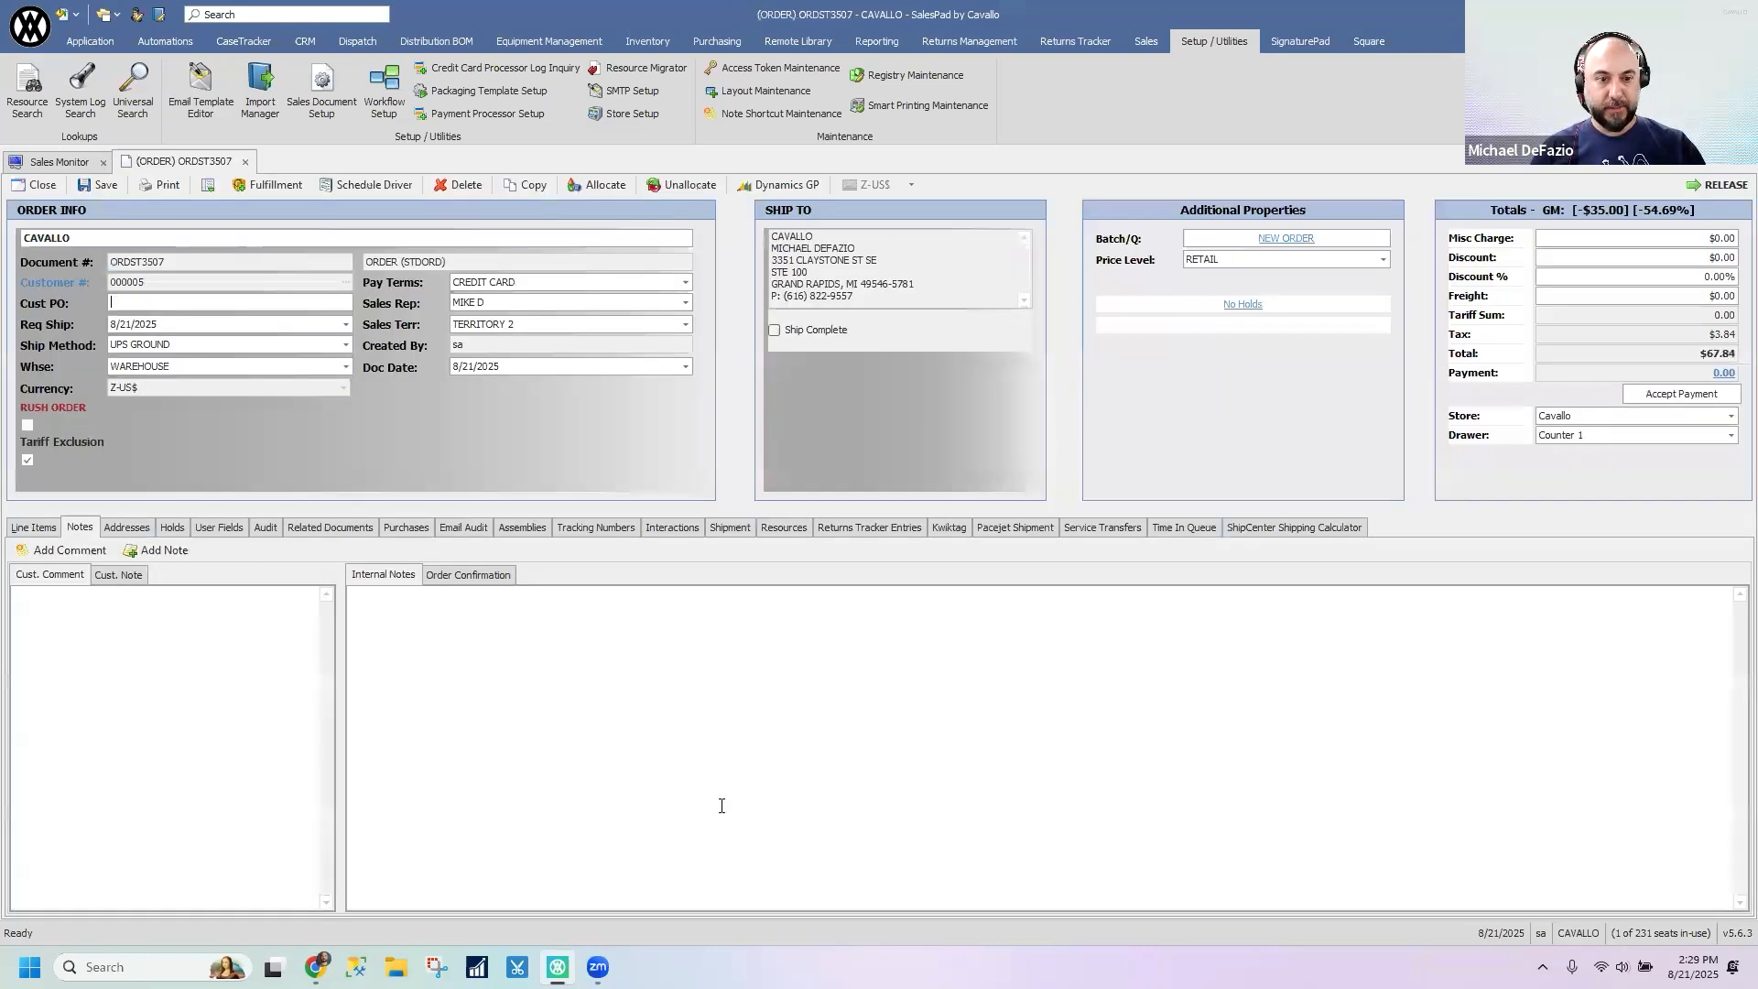
- Close the current order, open the CAVALLO order dated 08/20/2025, and start a new note on it
{"action": "left_click", "coordinate": [244, 162]}
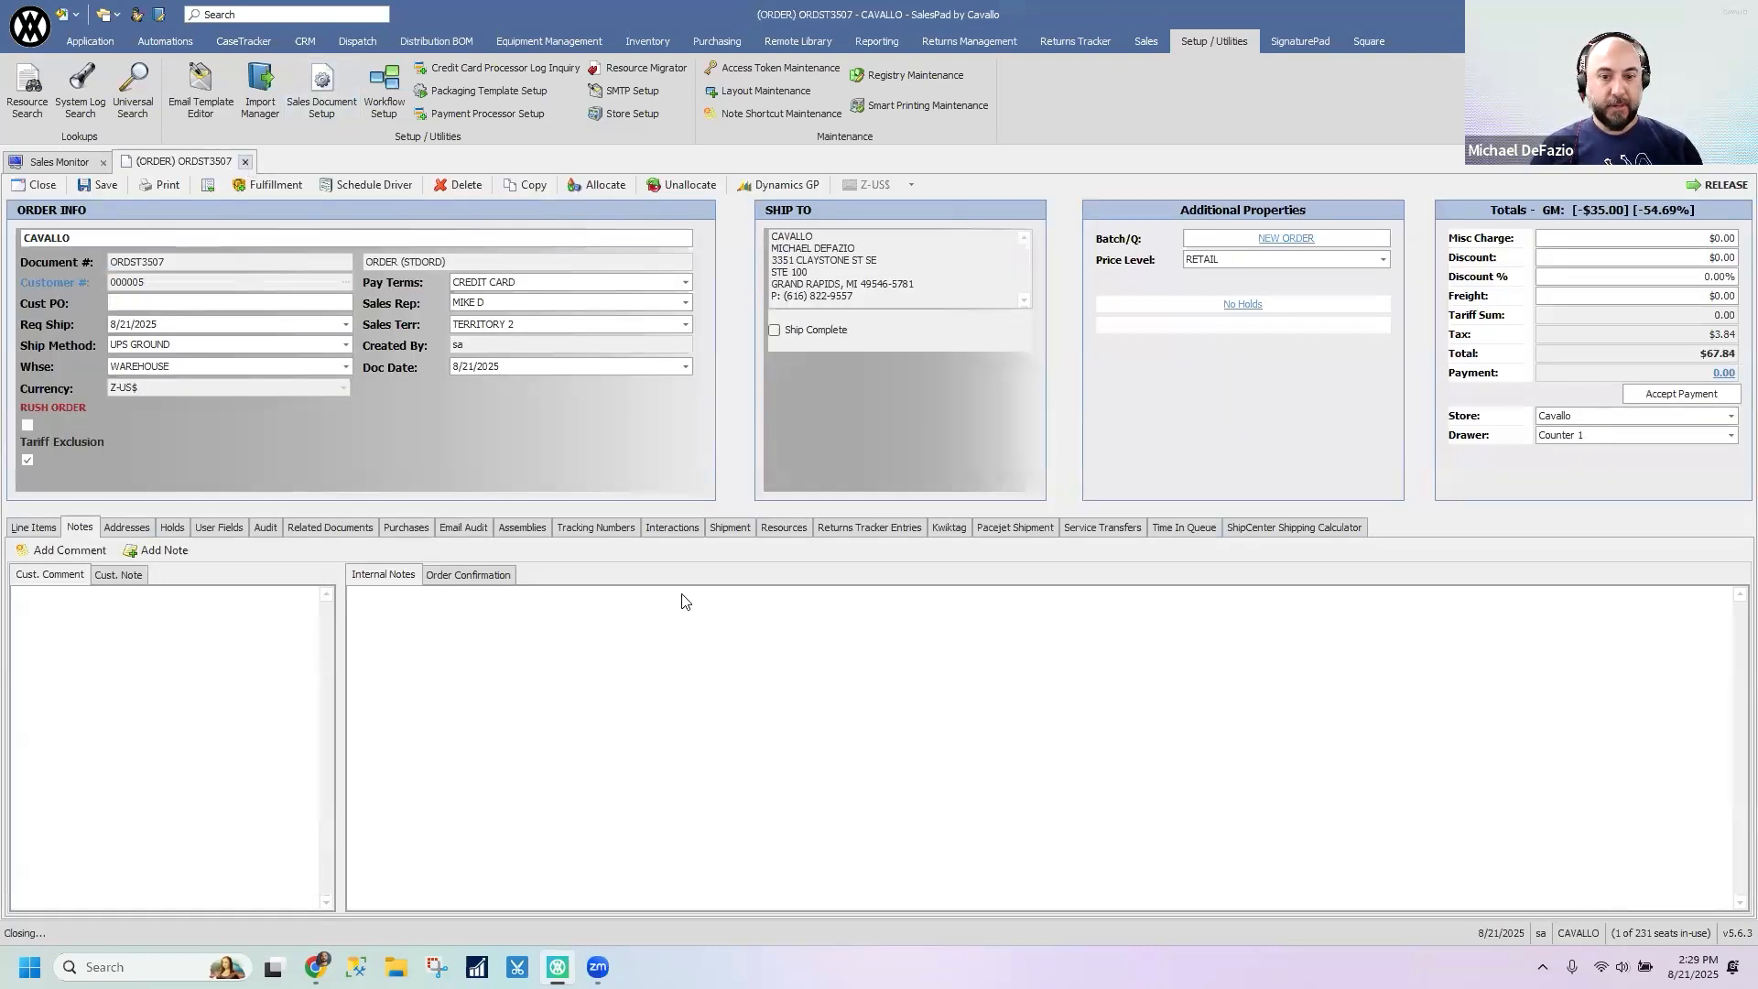
{"action": "left_click", "coordinate": [344, 335]}
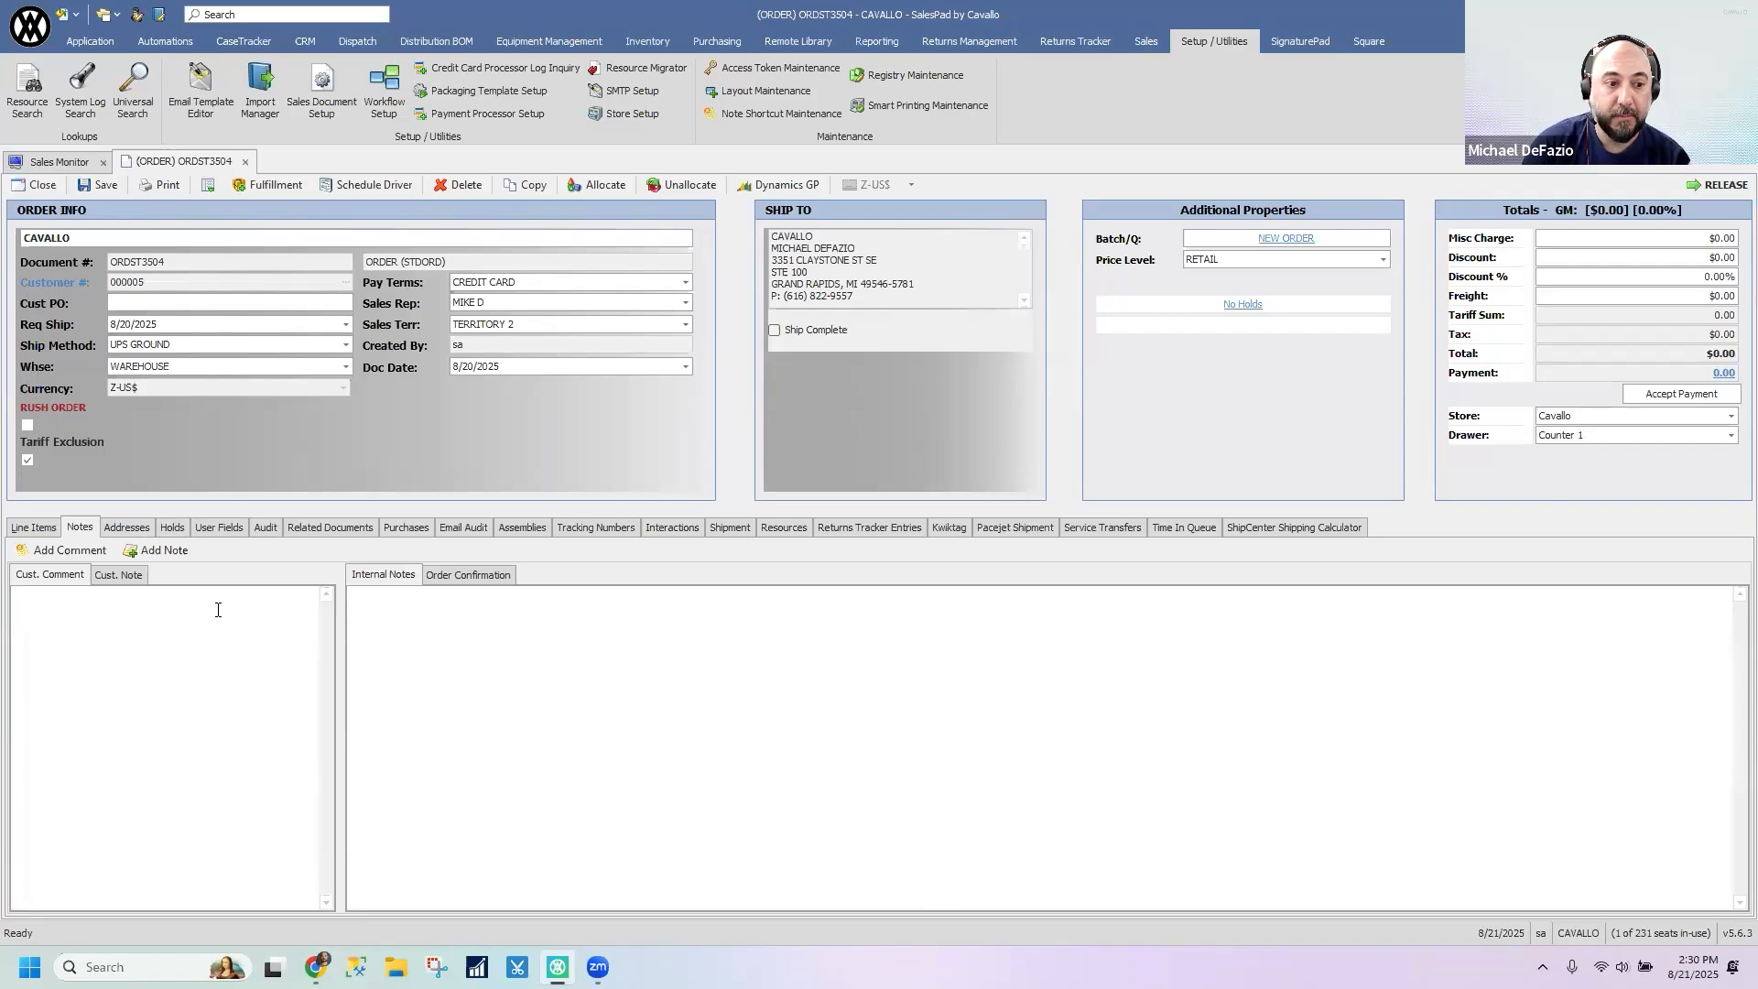
{"action": "left_click", "coordinate": [190, 556]}
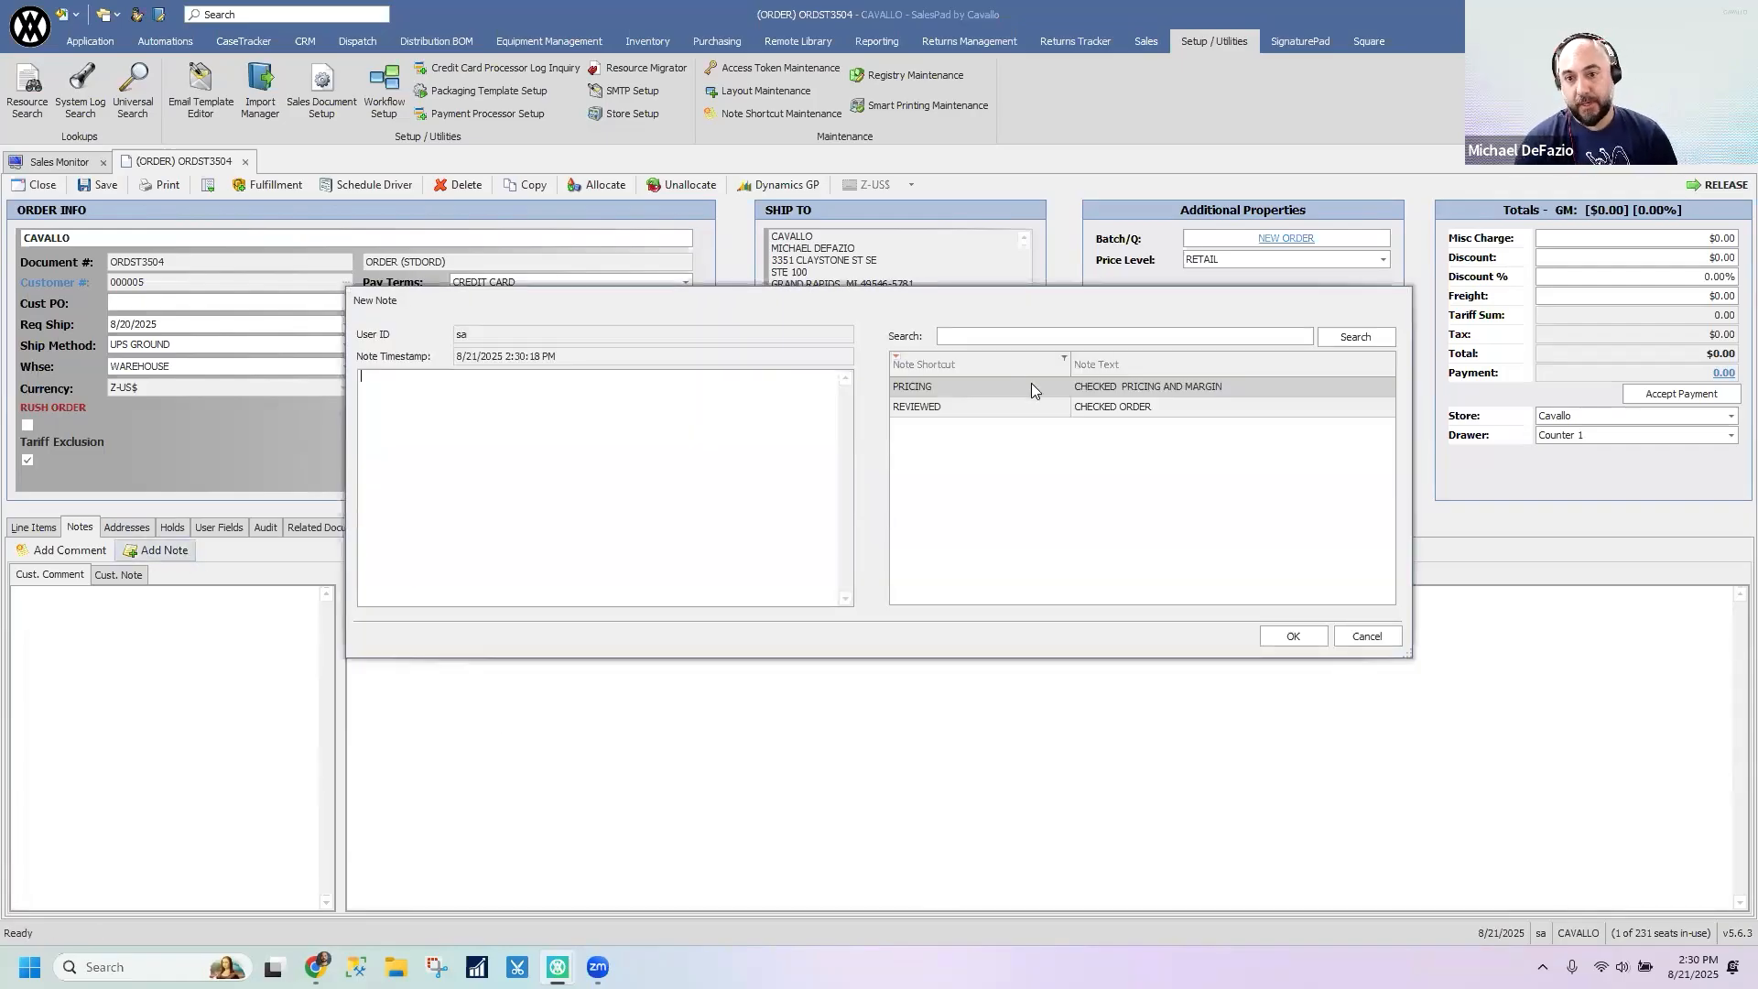
- Fill the new note from the PRICING shortcut, CHECKED PRICING AND MARGIN, and add it to the order's internal notes
{"action": "left_click", "coordinate": [1031, 385]}
{"action": "left_click", "coordinate": [1152, 405]}
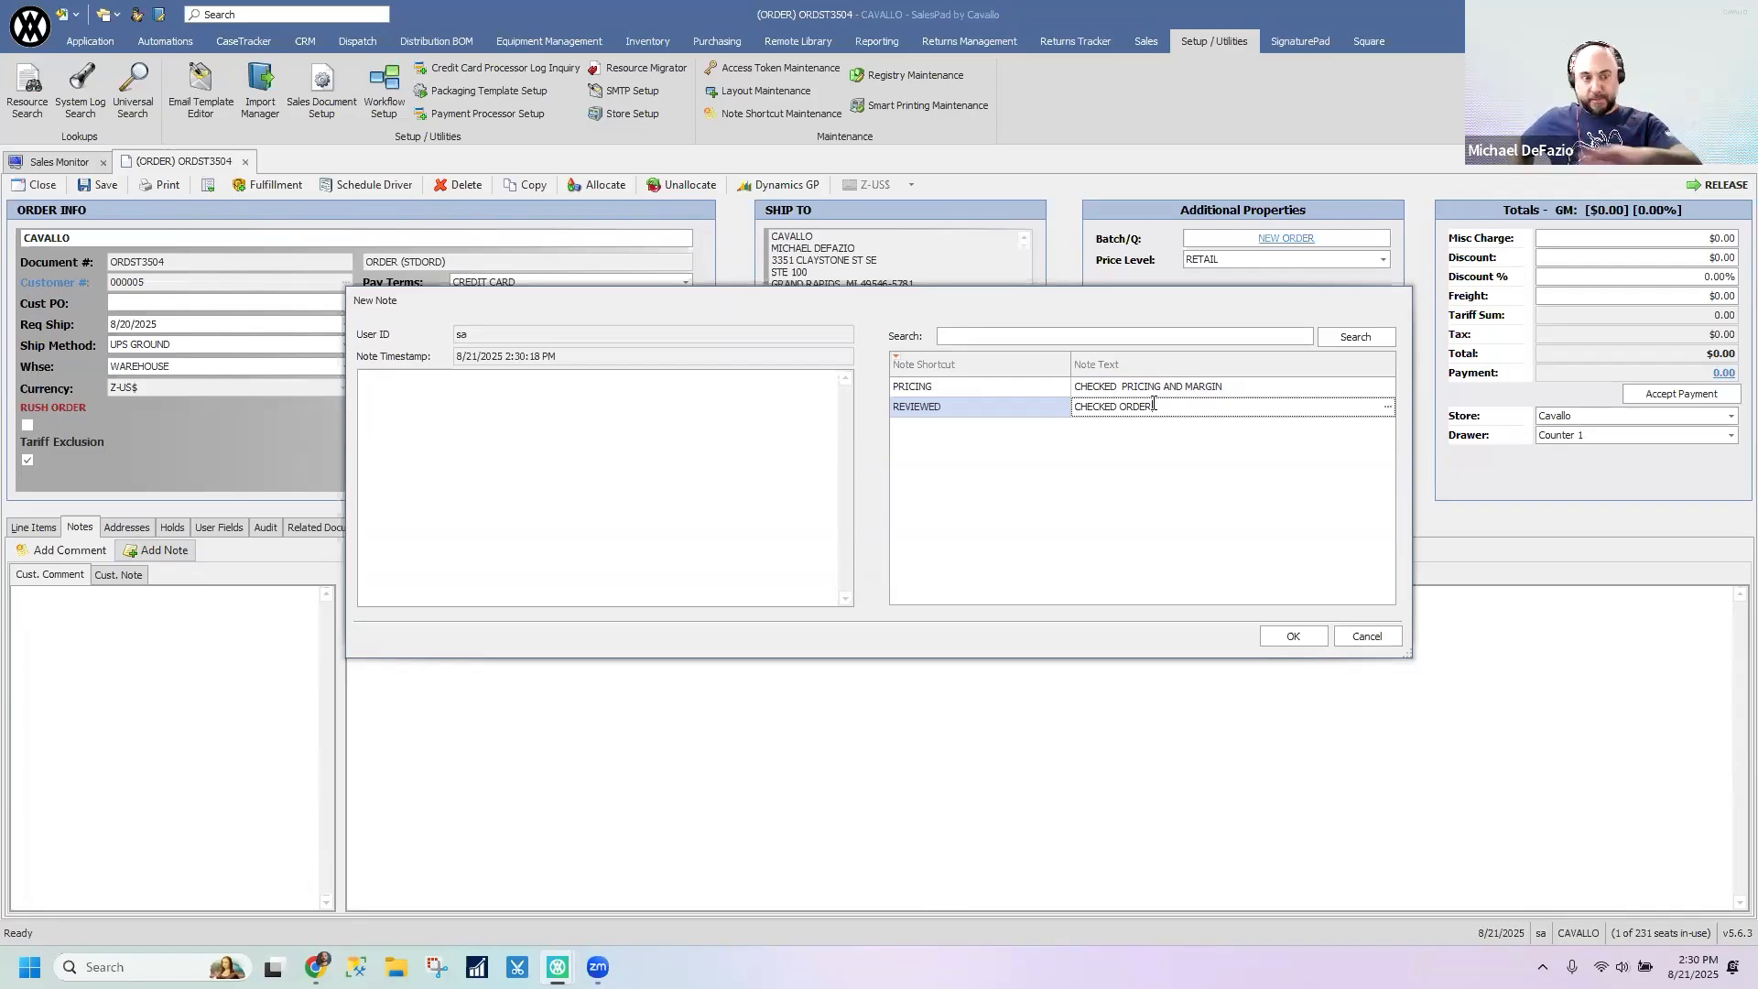
{"action": "left_click_drag", "start_coordinate": [909, 443], "coordinate": [818, 446]}
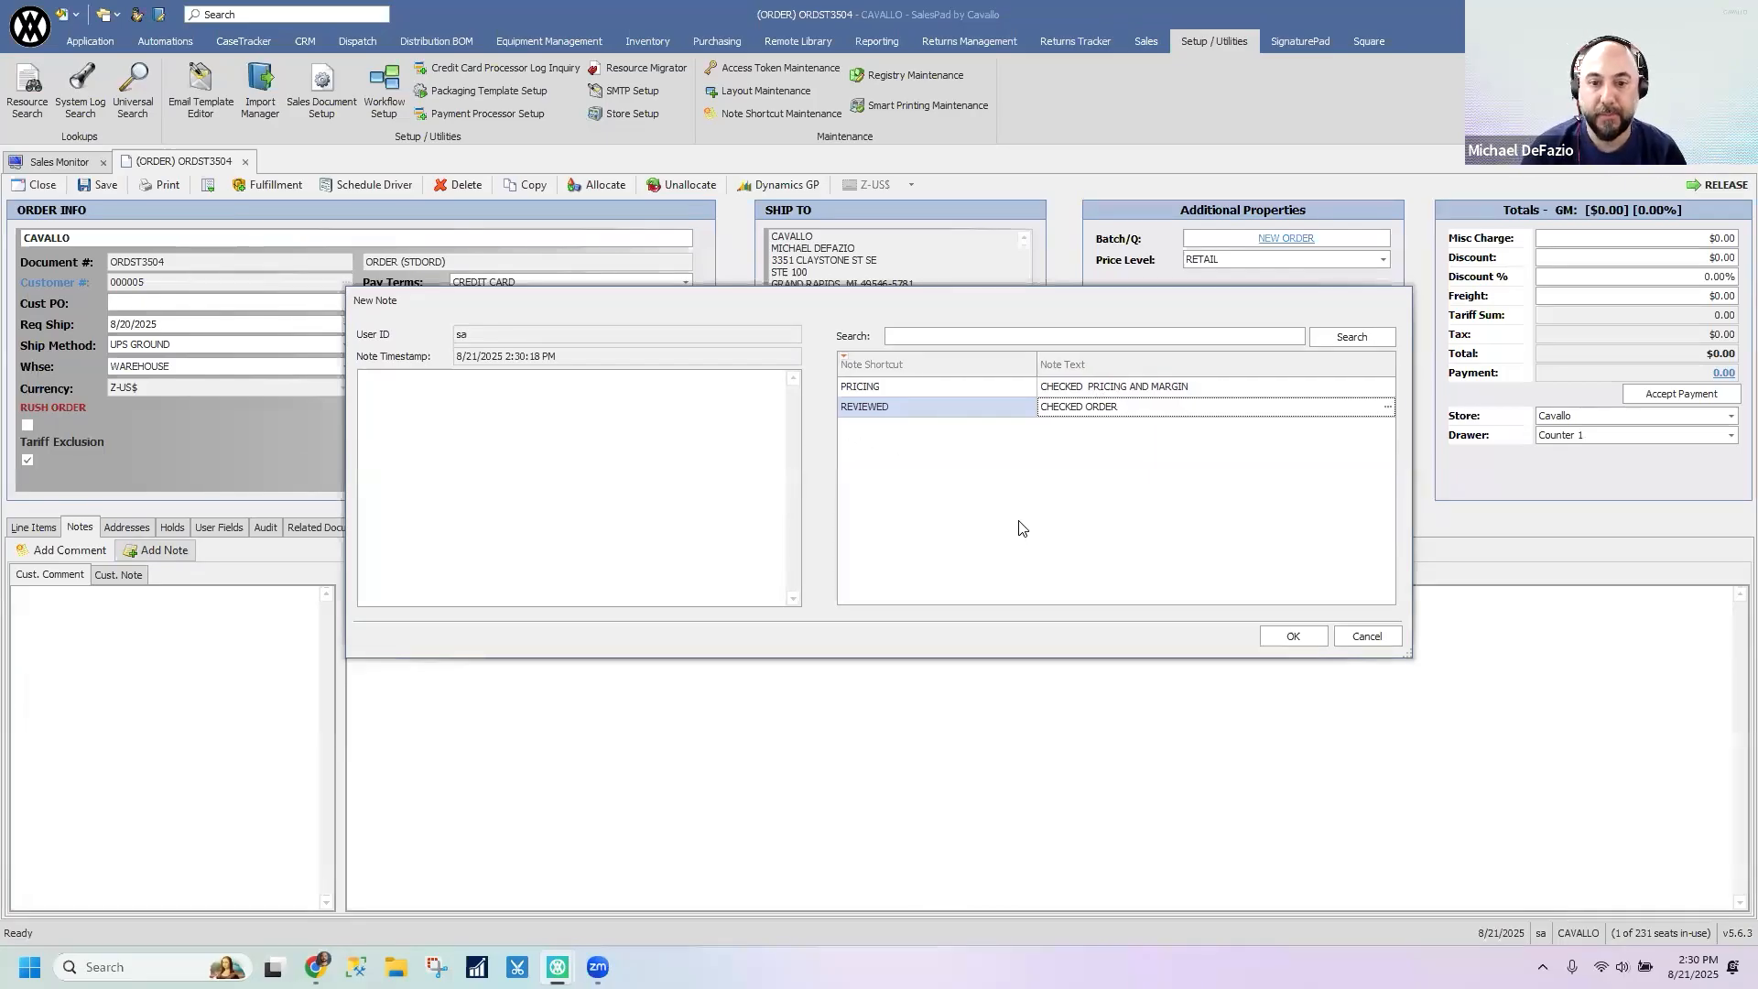
{"action": "left_click", "coordinate": [1126, 386]}
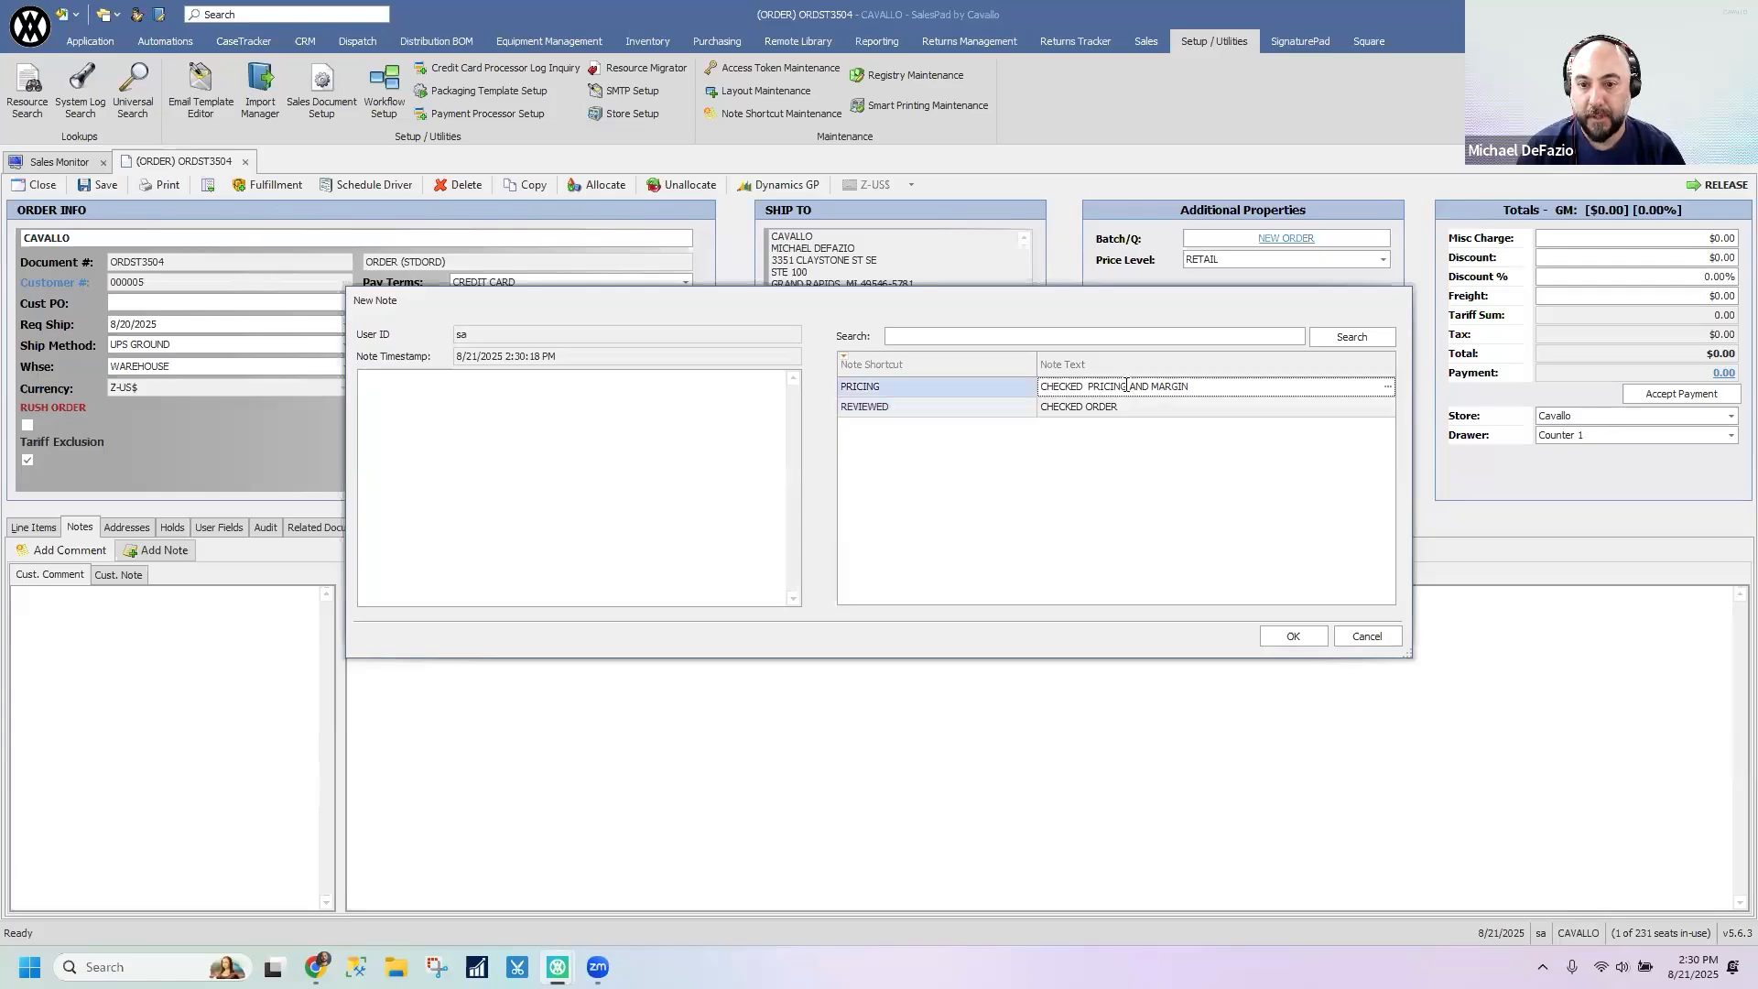
{"action": "left_click", "coordinate": [1131, 407]}
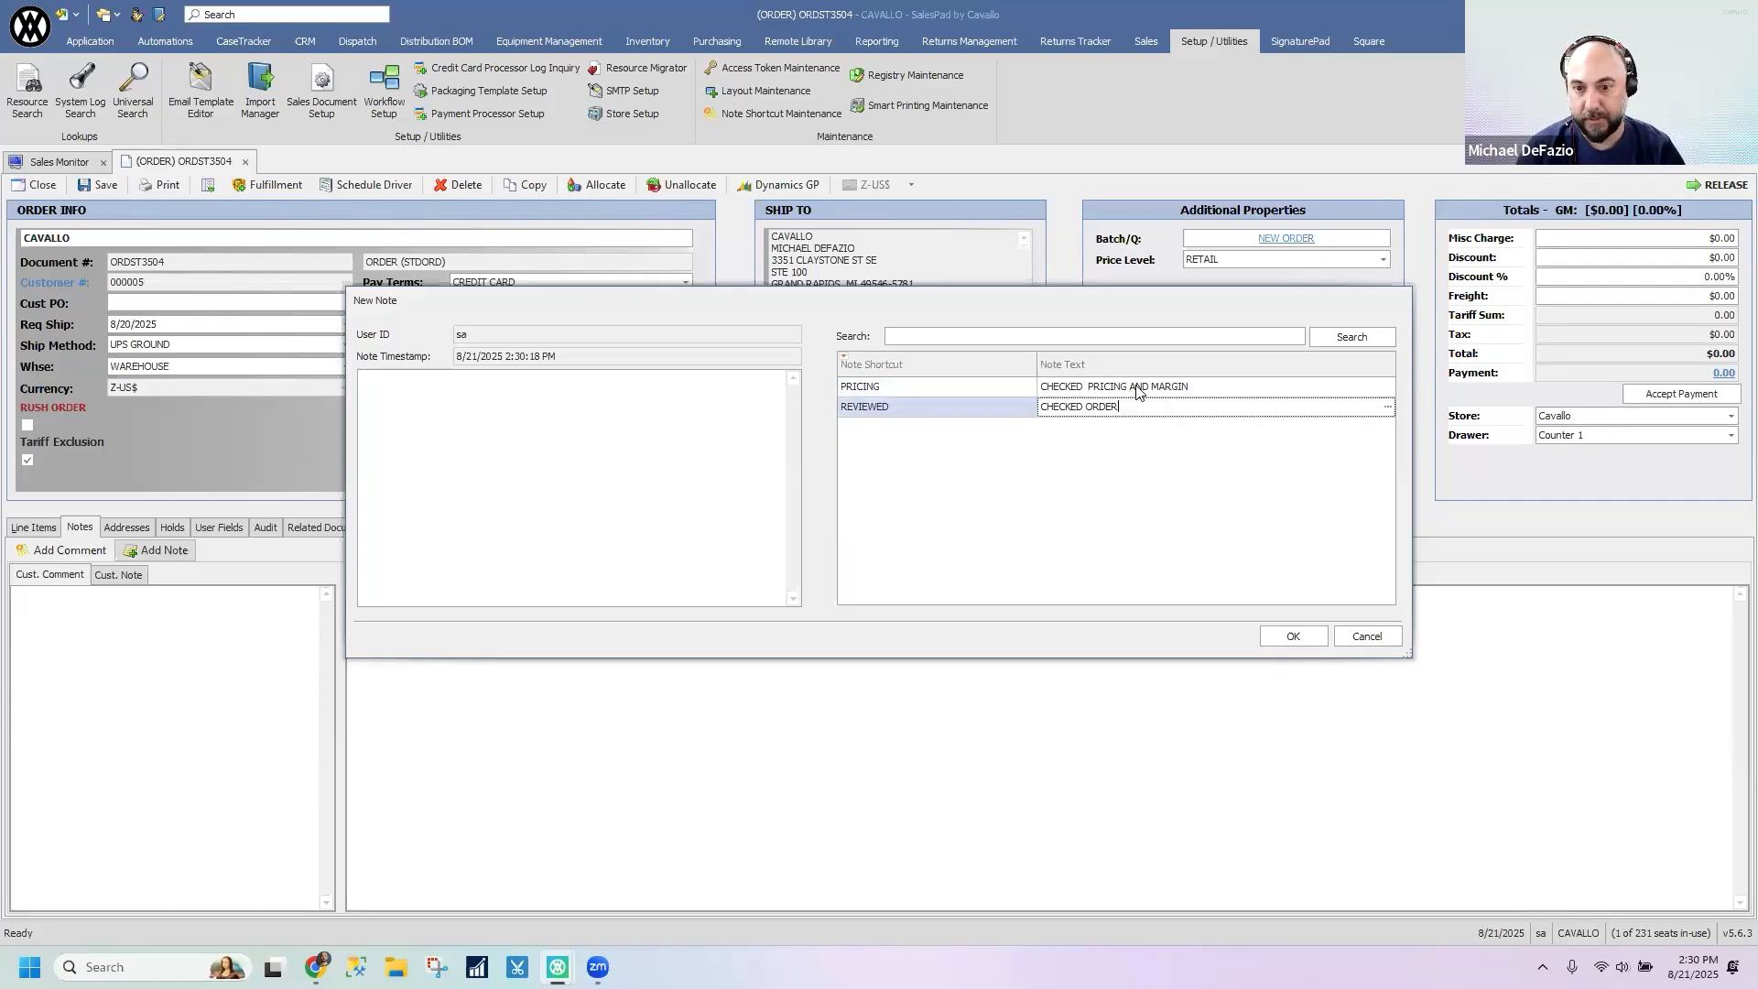
{"action": "left_click", "coordinate": [1137, 387]}
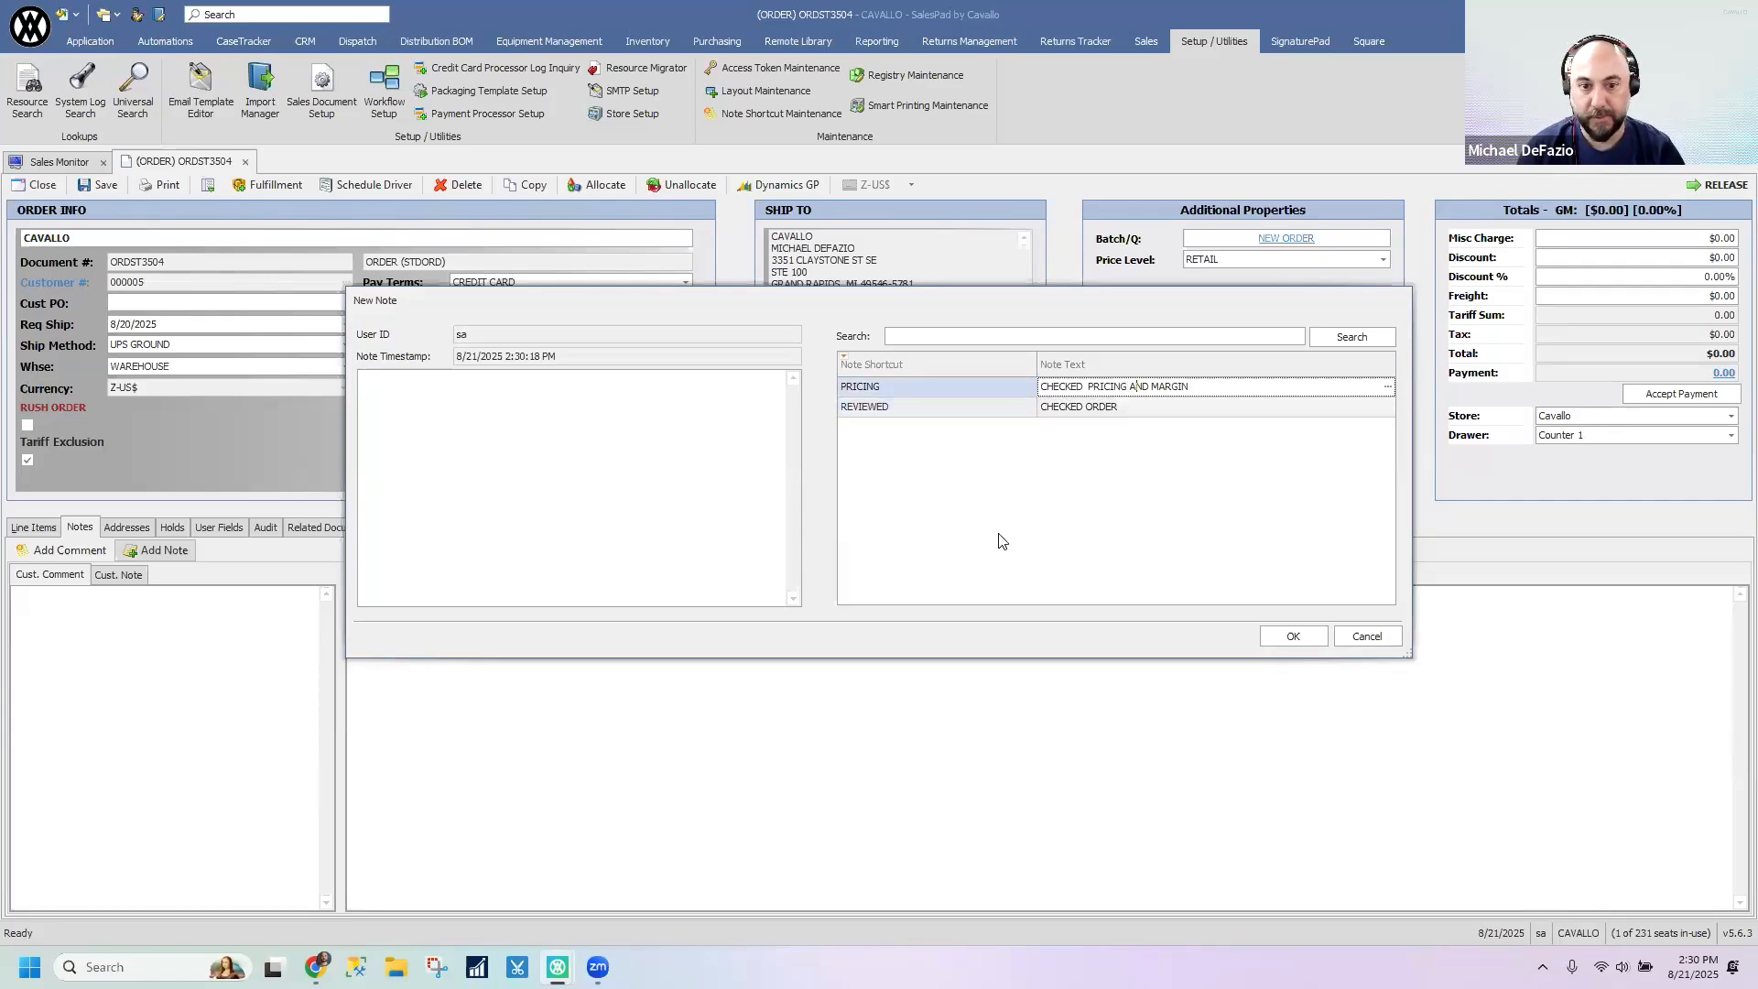
{"action": "double_click", "coordinate": [1001, 390]}
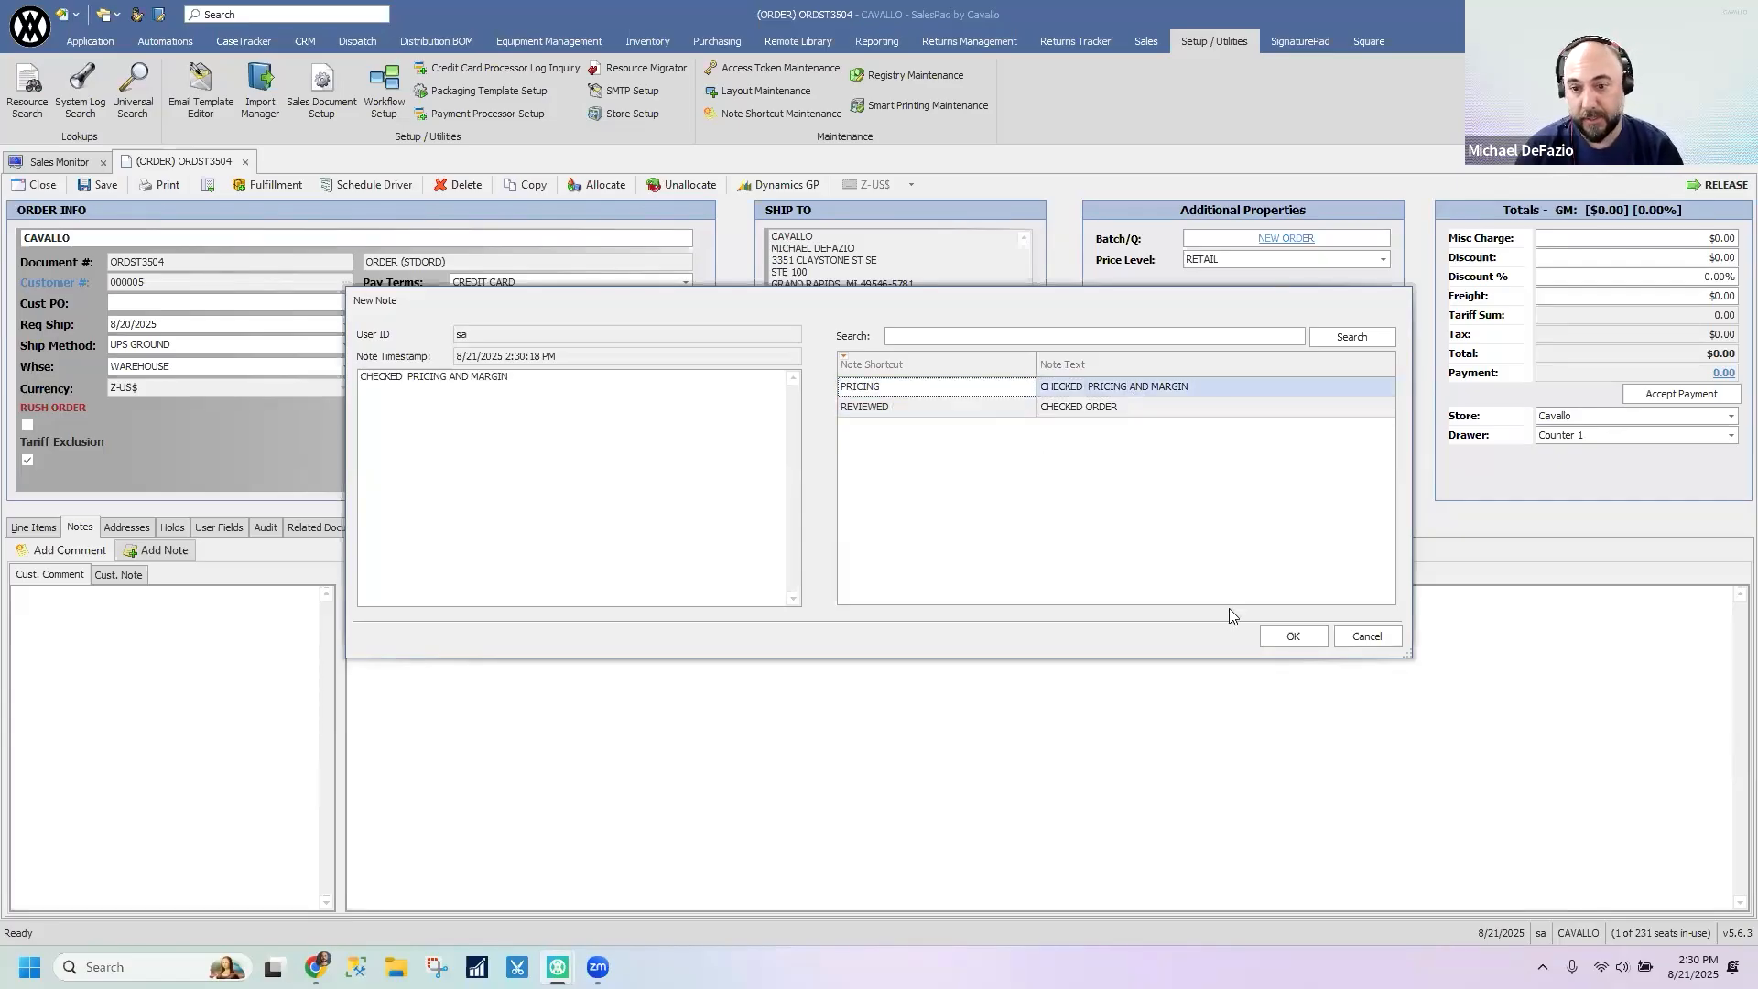
{"action": "left_click", "coordinate": [1289, 635]}
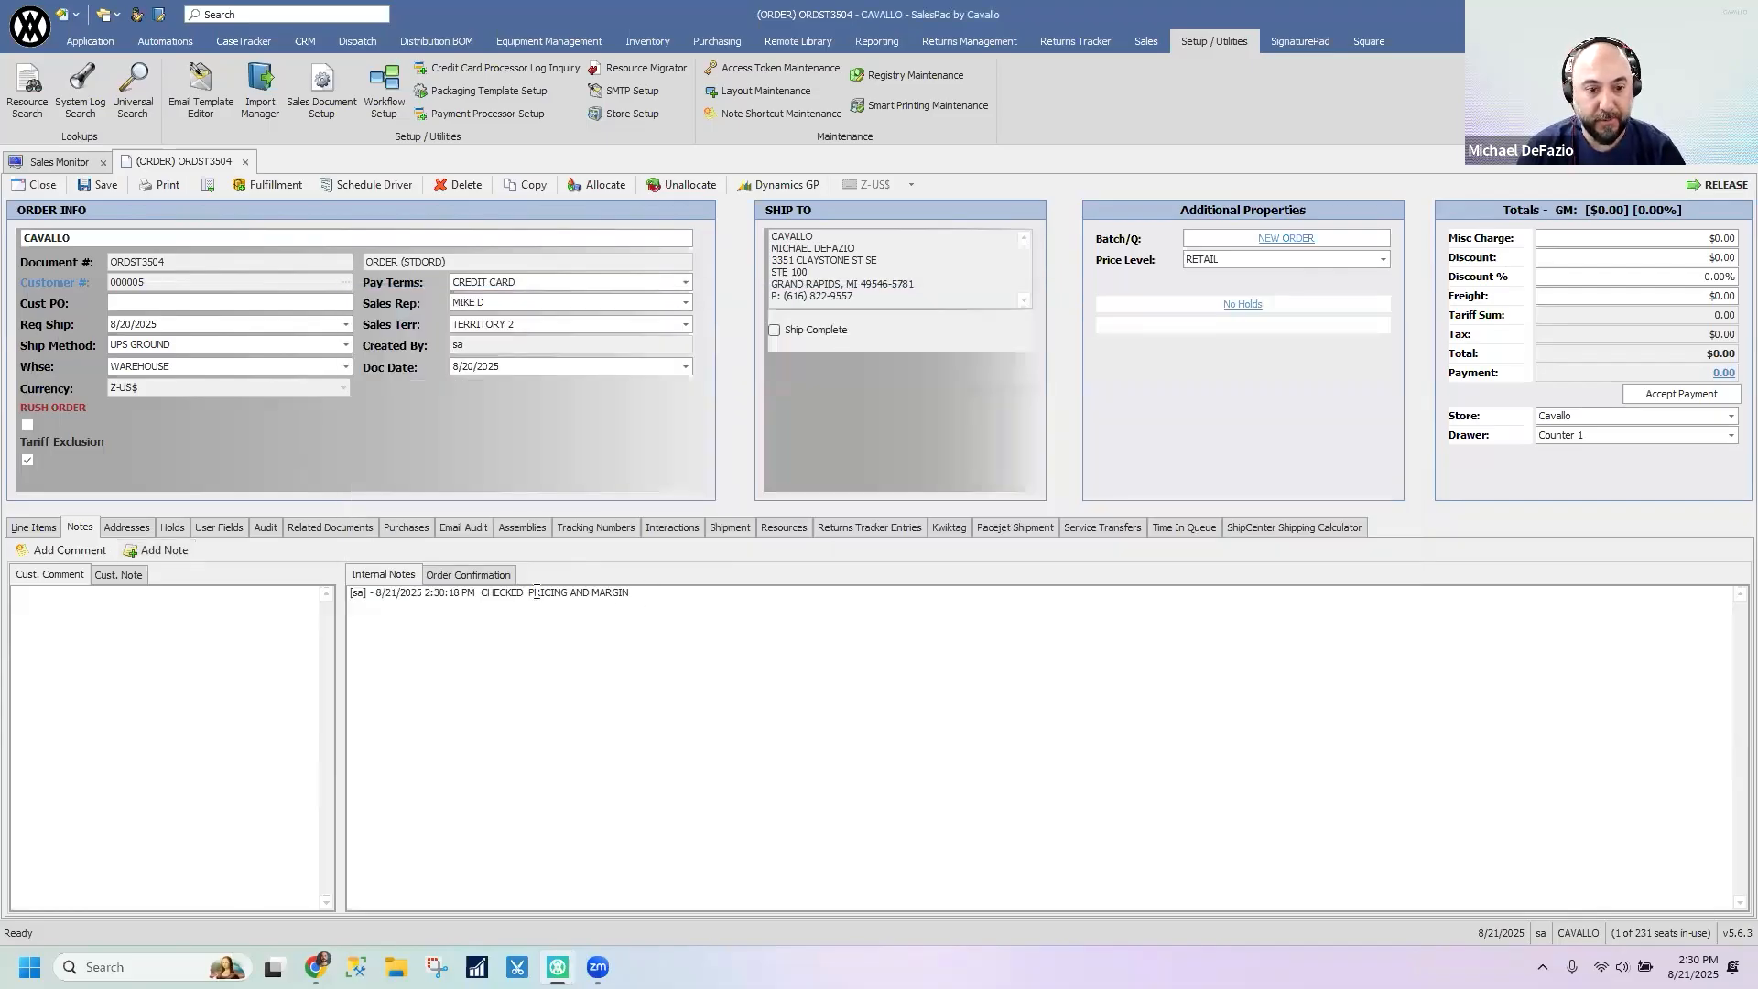
- Examine the user ID, timestamp and text of the internal note, and check the shortcut list in Note Shortcut Maintenance
{"action": "left_click_drag", "start_coordinate": [430, 592], "coordinate": [729, 895]}
{"action": "left_click_drag", "start_coordinate": [369, 596], "coordinate": [468, 604]}
{"action": "left_click", "coordinate": [403, 607]}
{"action": "left_click_drag", "start_coordinate": [590, 614], "coordinate": [620, 632]}
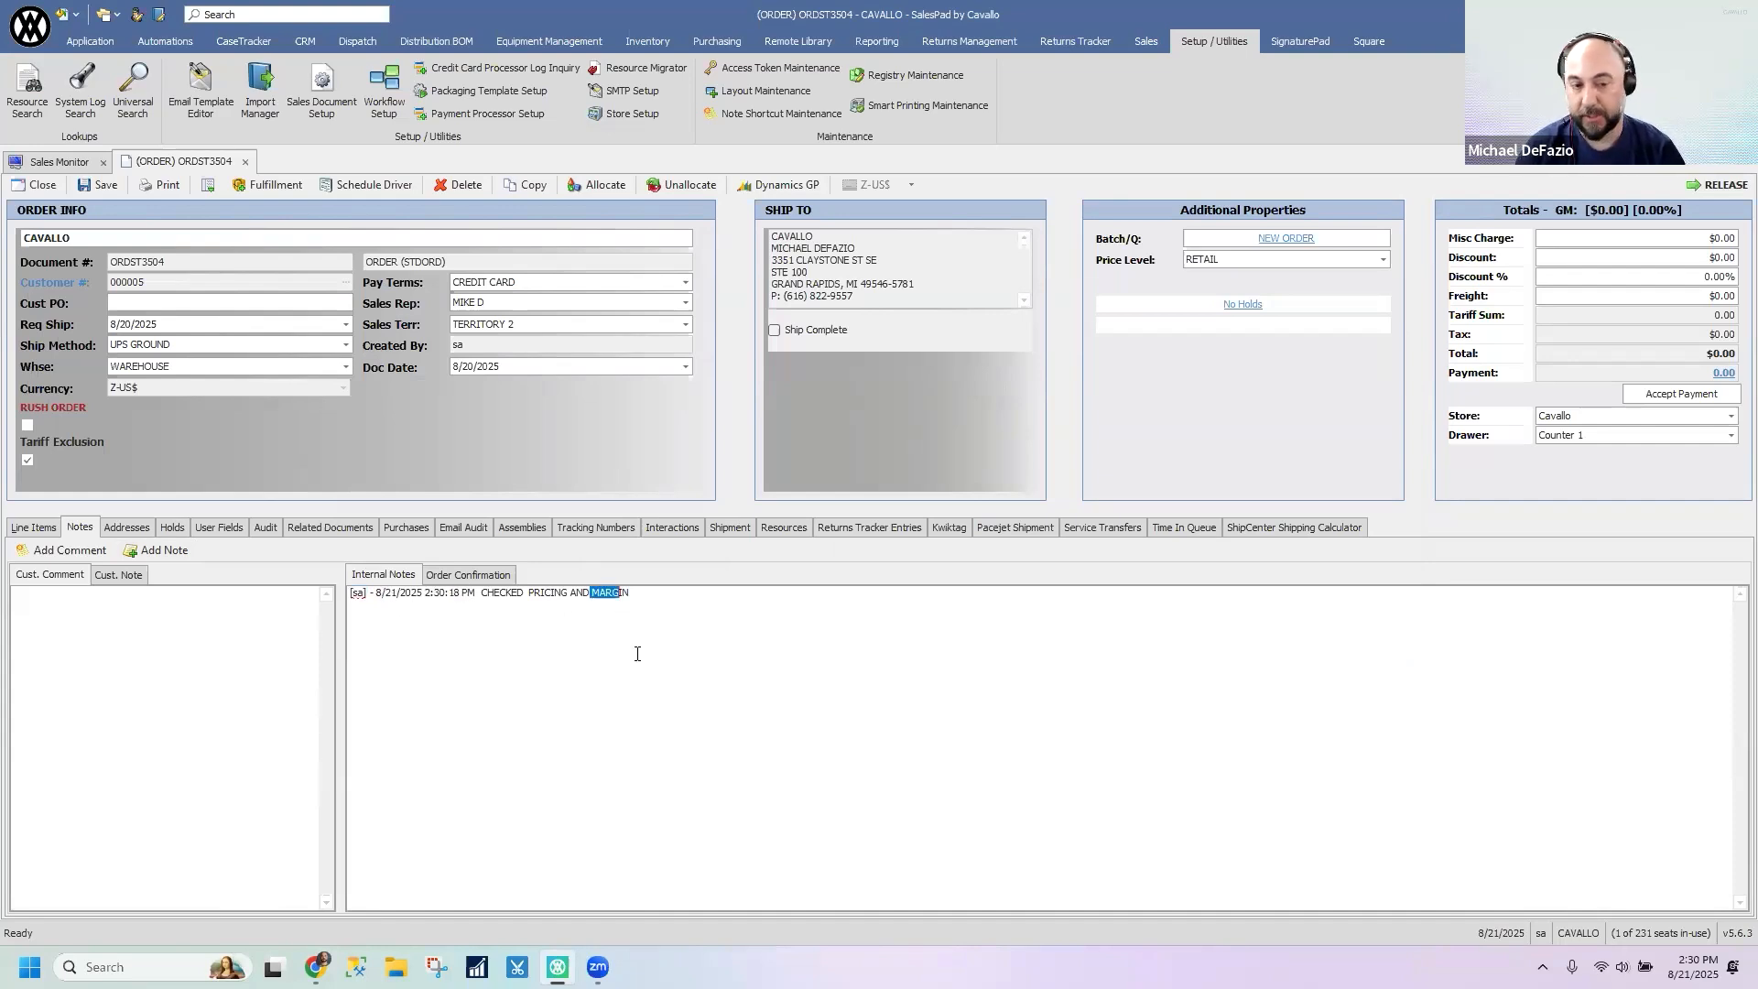
{"action": "left_click", "coordinate": [654, 700]}
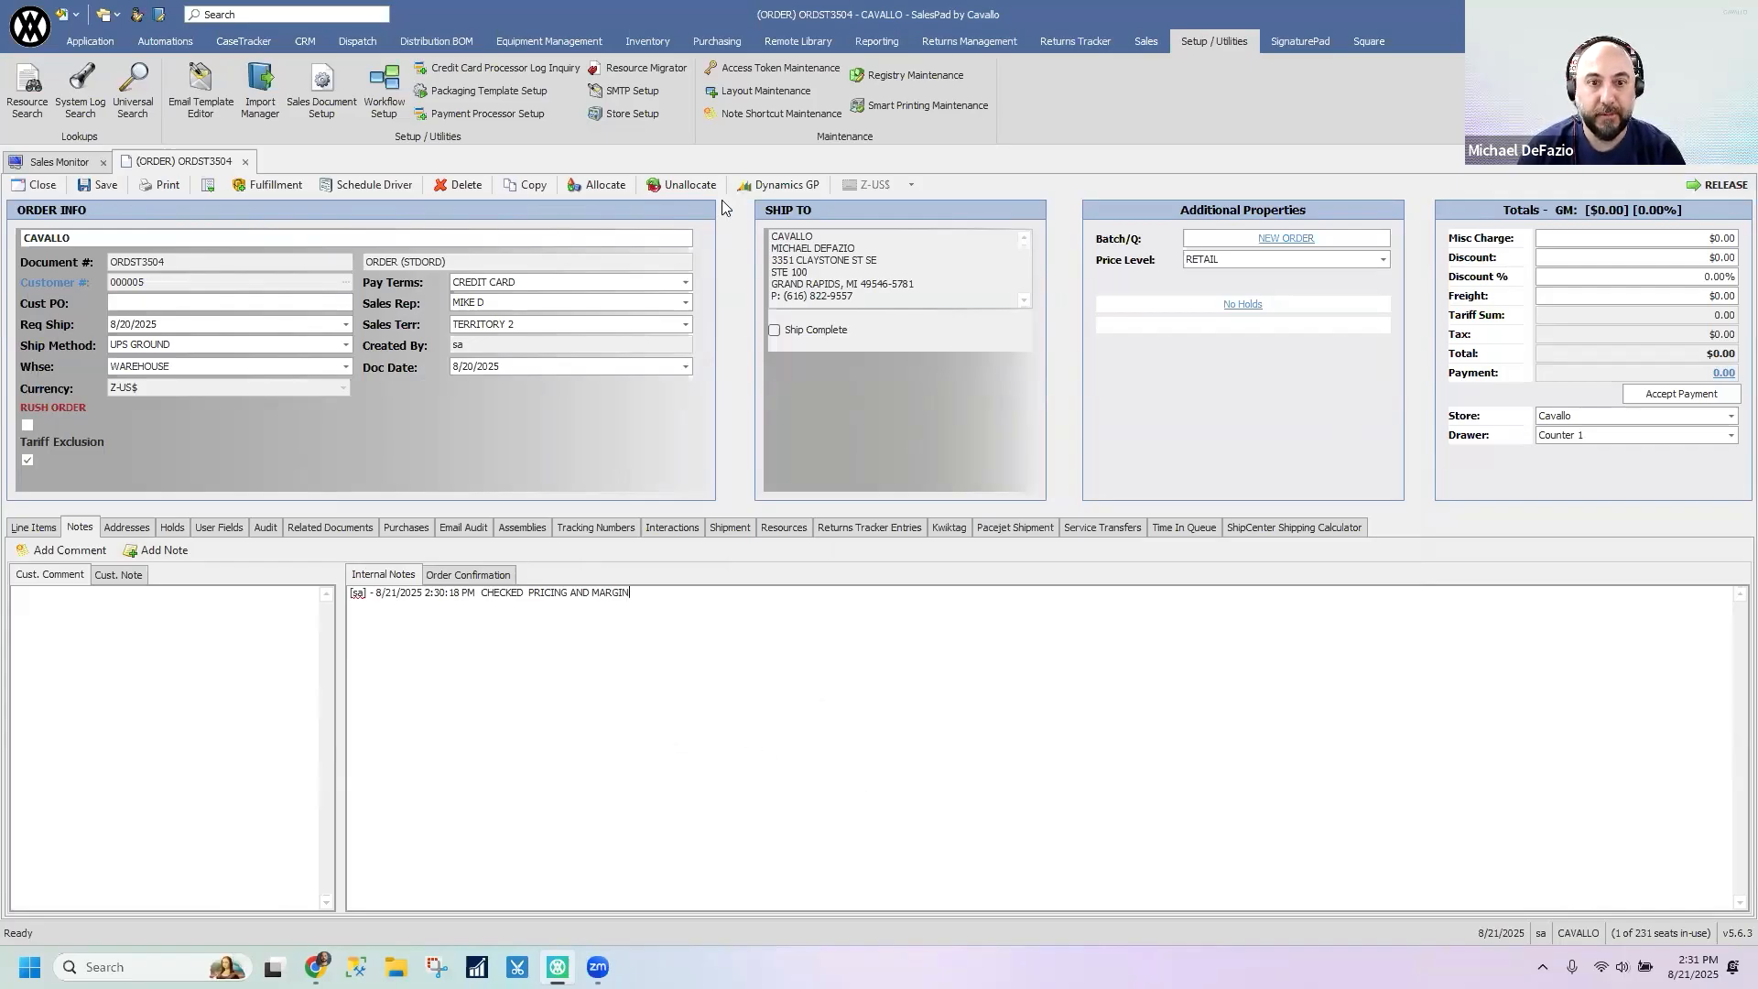
{"action": "left_click", "coordinate": [791, 114]}
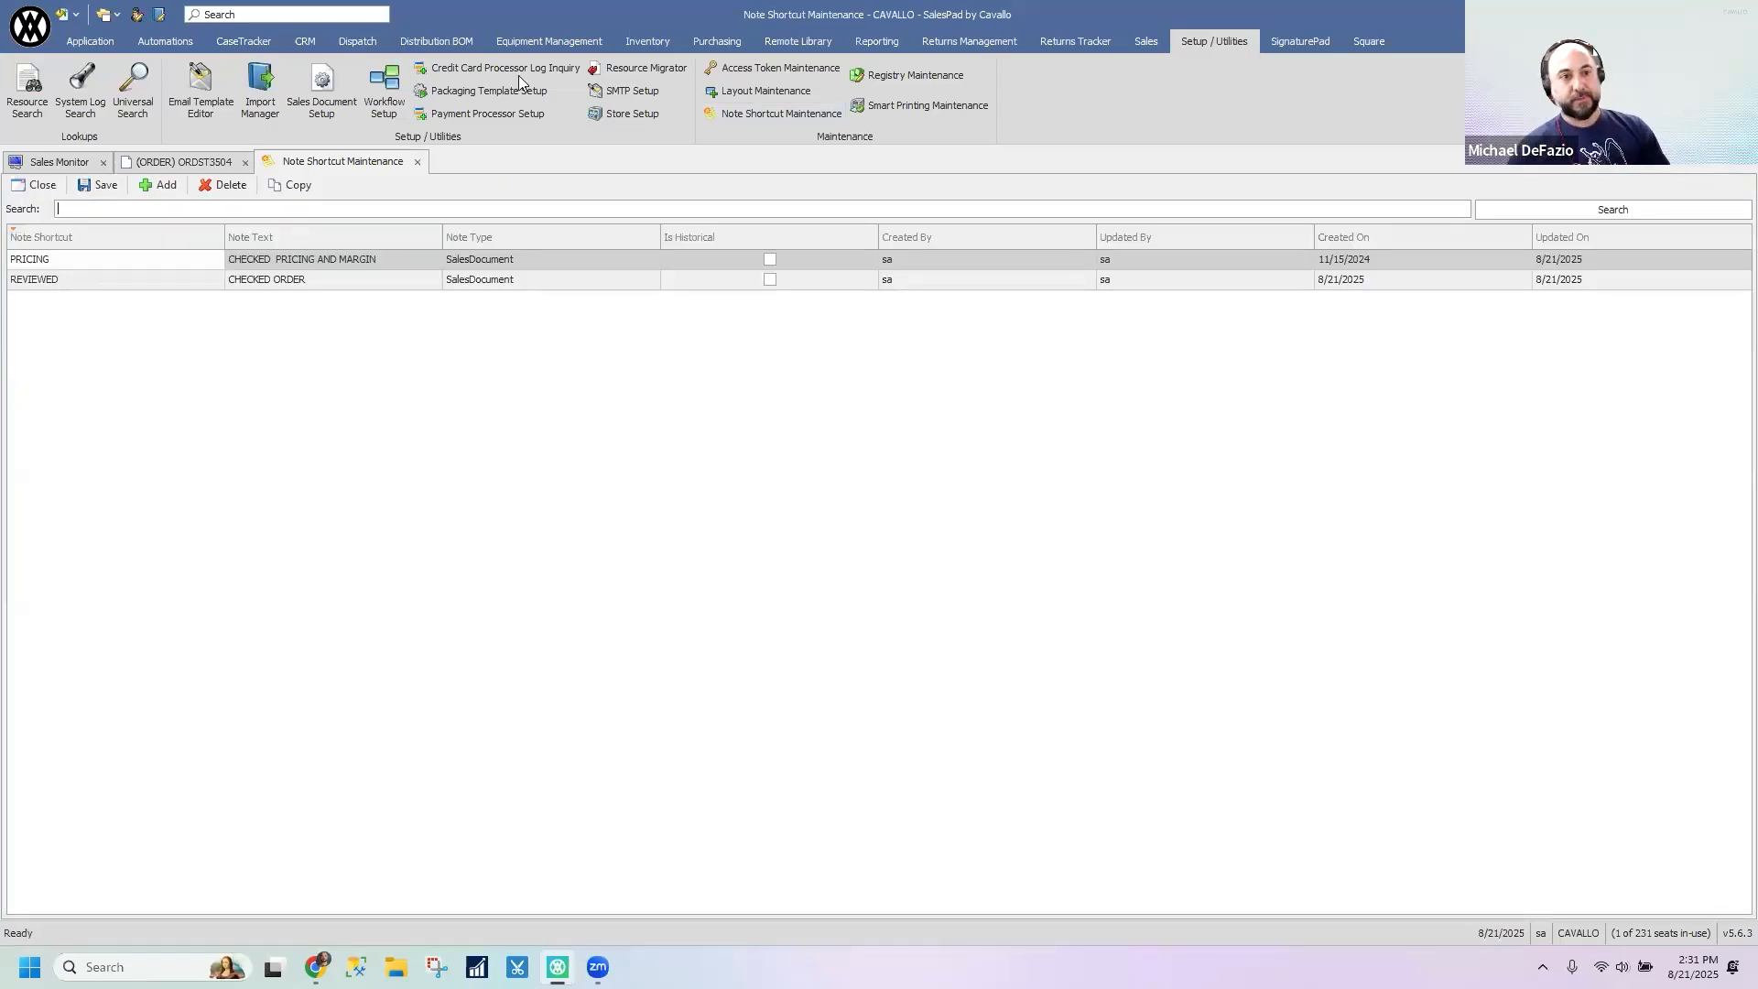
{"action": "left_click", "coordinate": [418, 162]}
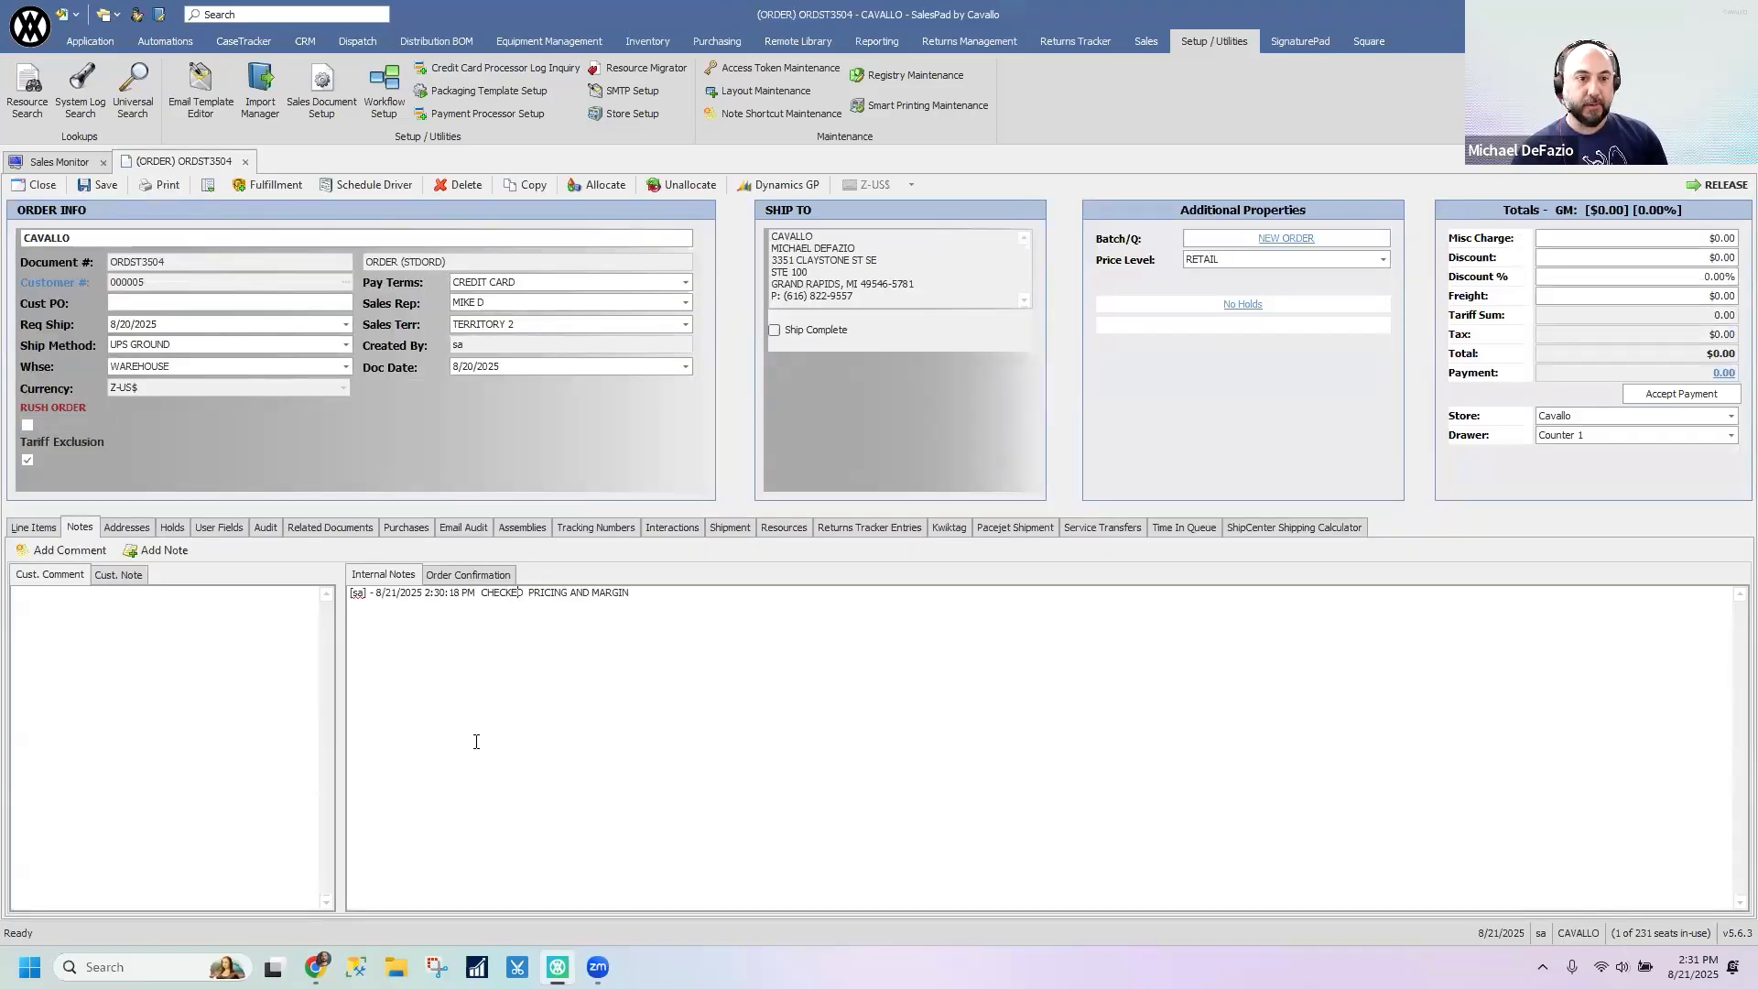
- Open the first Cavallo order dated 08/14/2025 from Sales Monitor and add an internal note using the REVIEWED shortcut
{"action": "left_click", "coordinate": [89, 162]}
{"action": "left_click", "coordinate": [331, 343]}
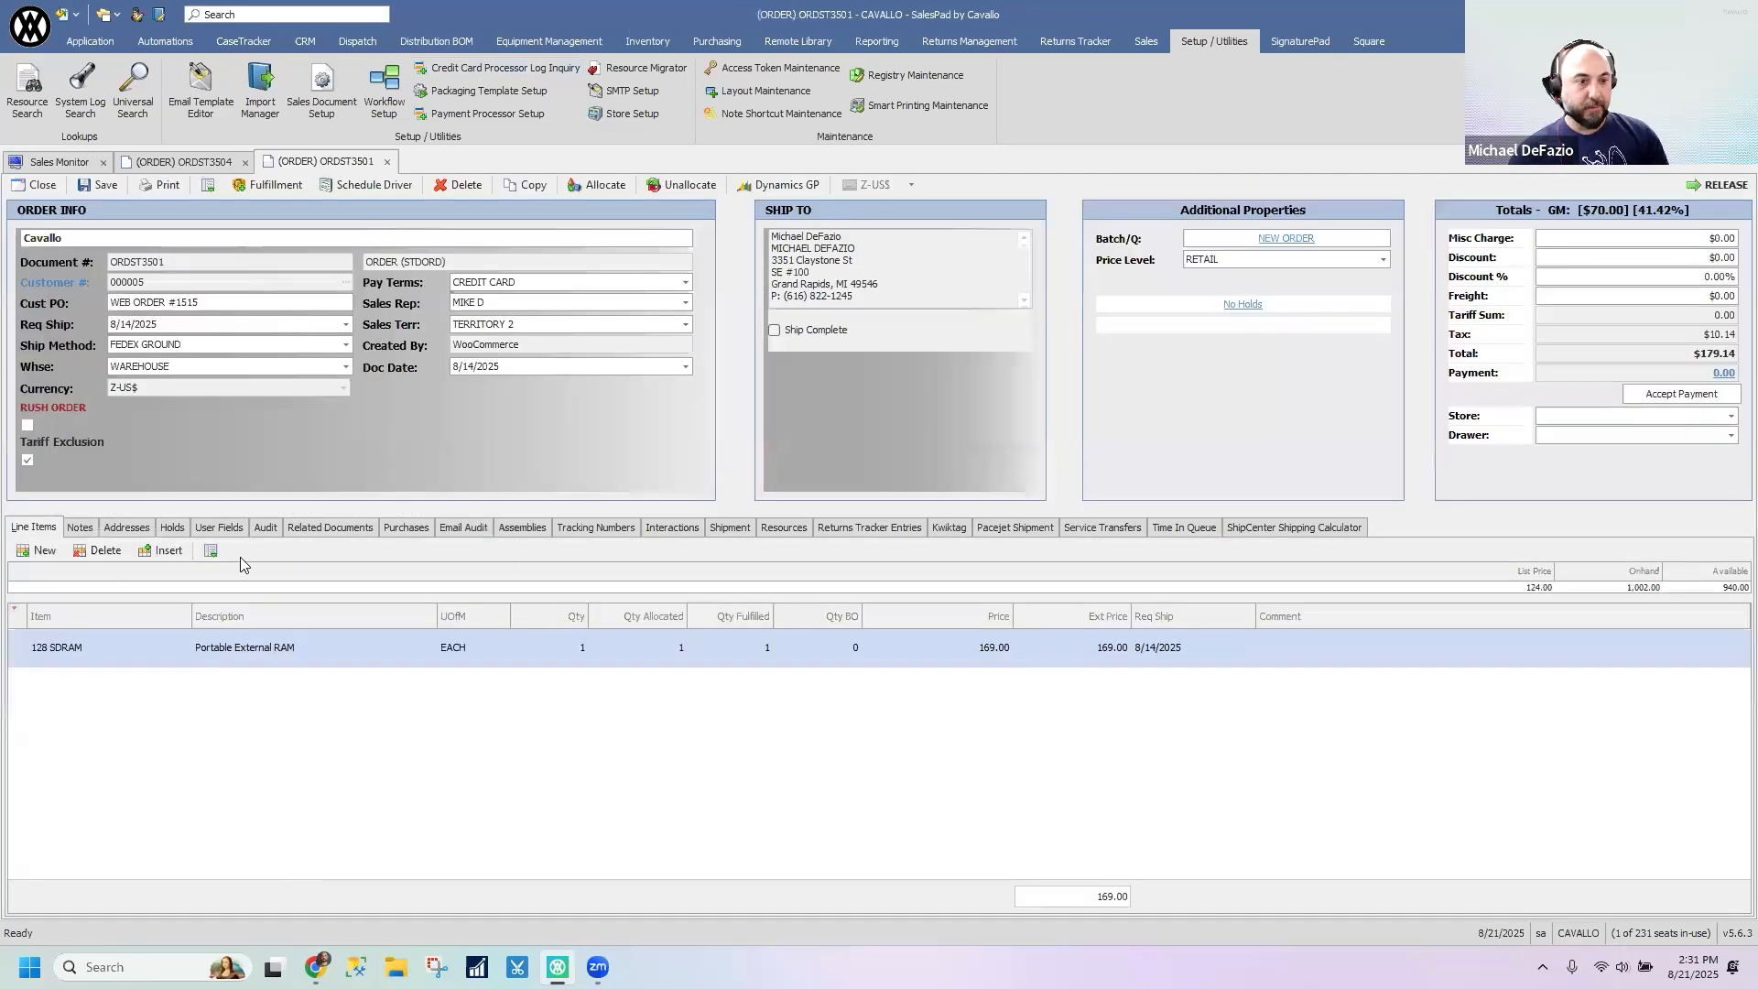
{"action": "left_click", "coordinate": [80, 526]}
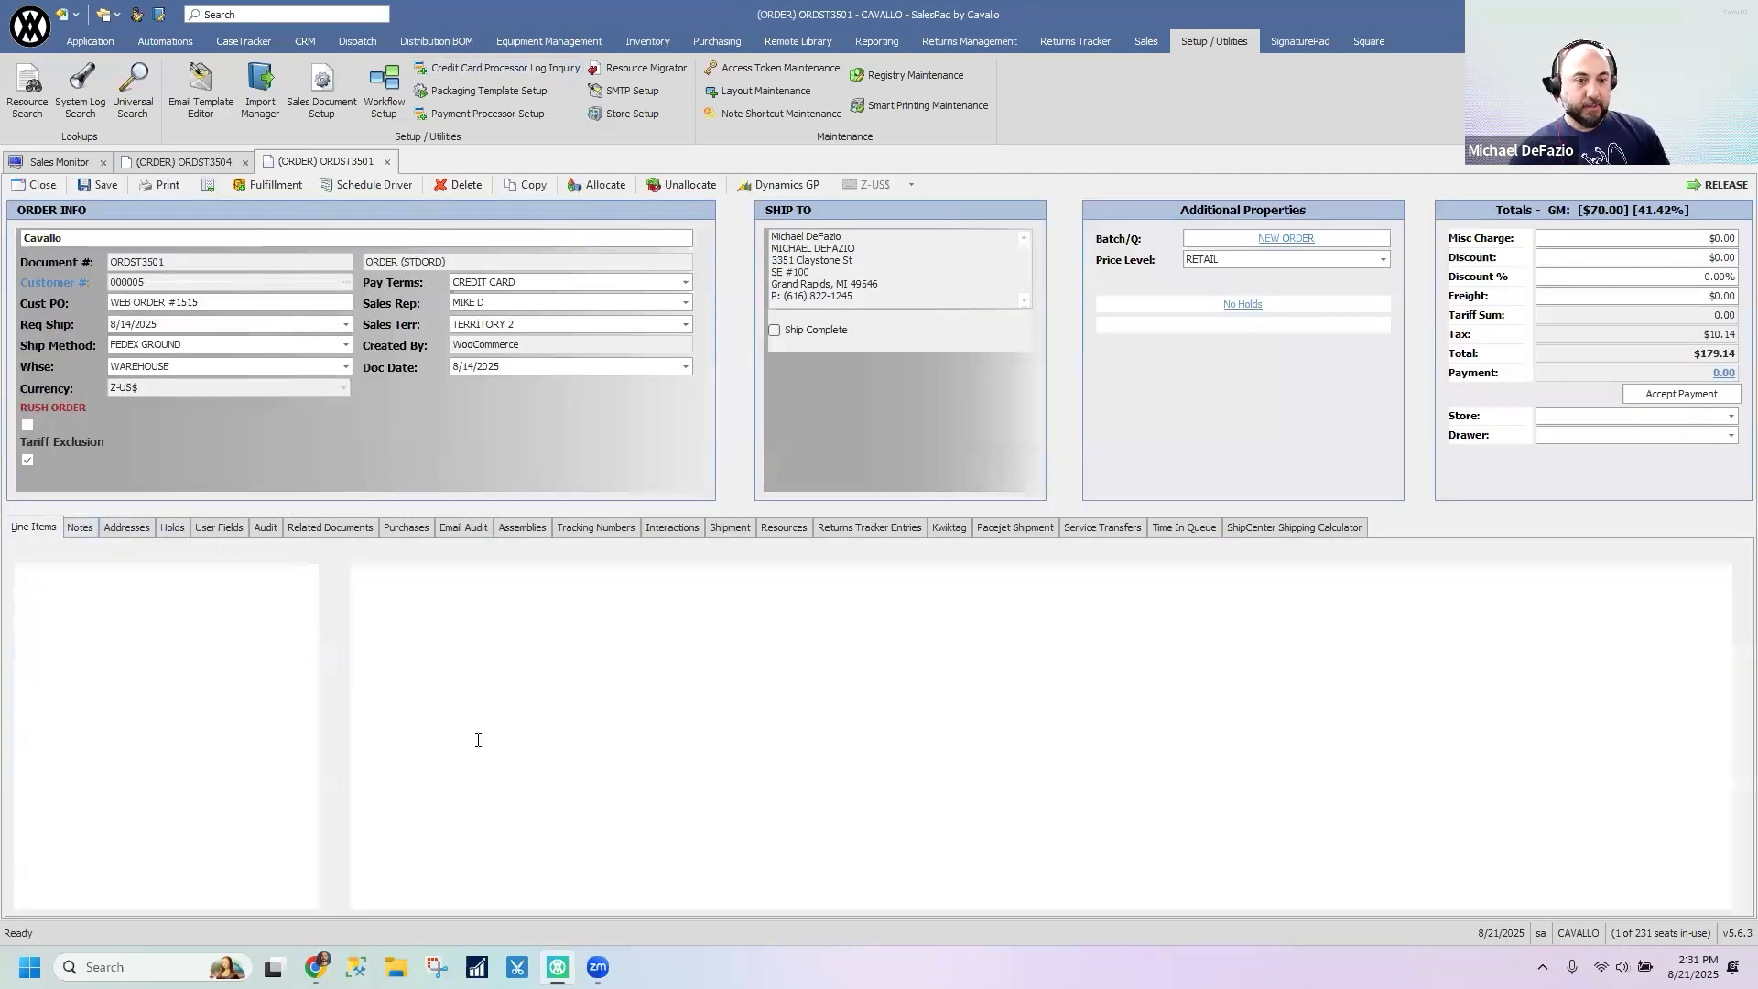
{"action": "left_click", "coordinate": [157, 549]}
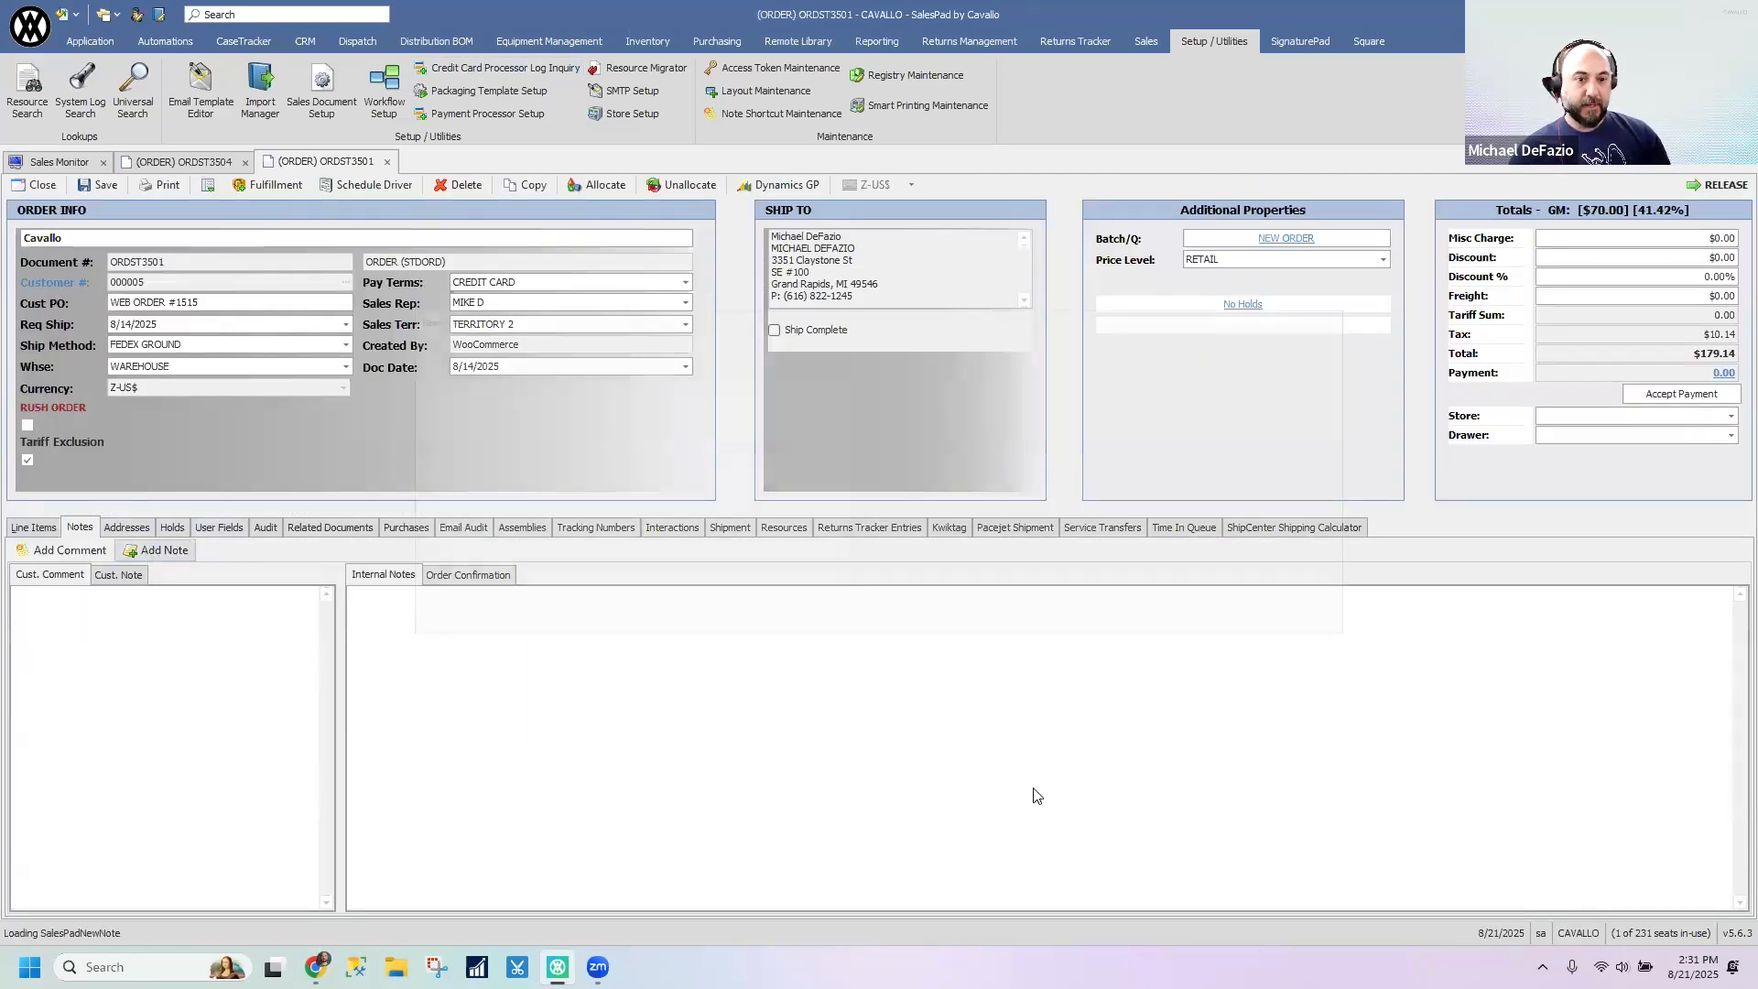
{"action": "double_click", "coordinate": [961, 409]}
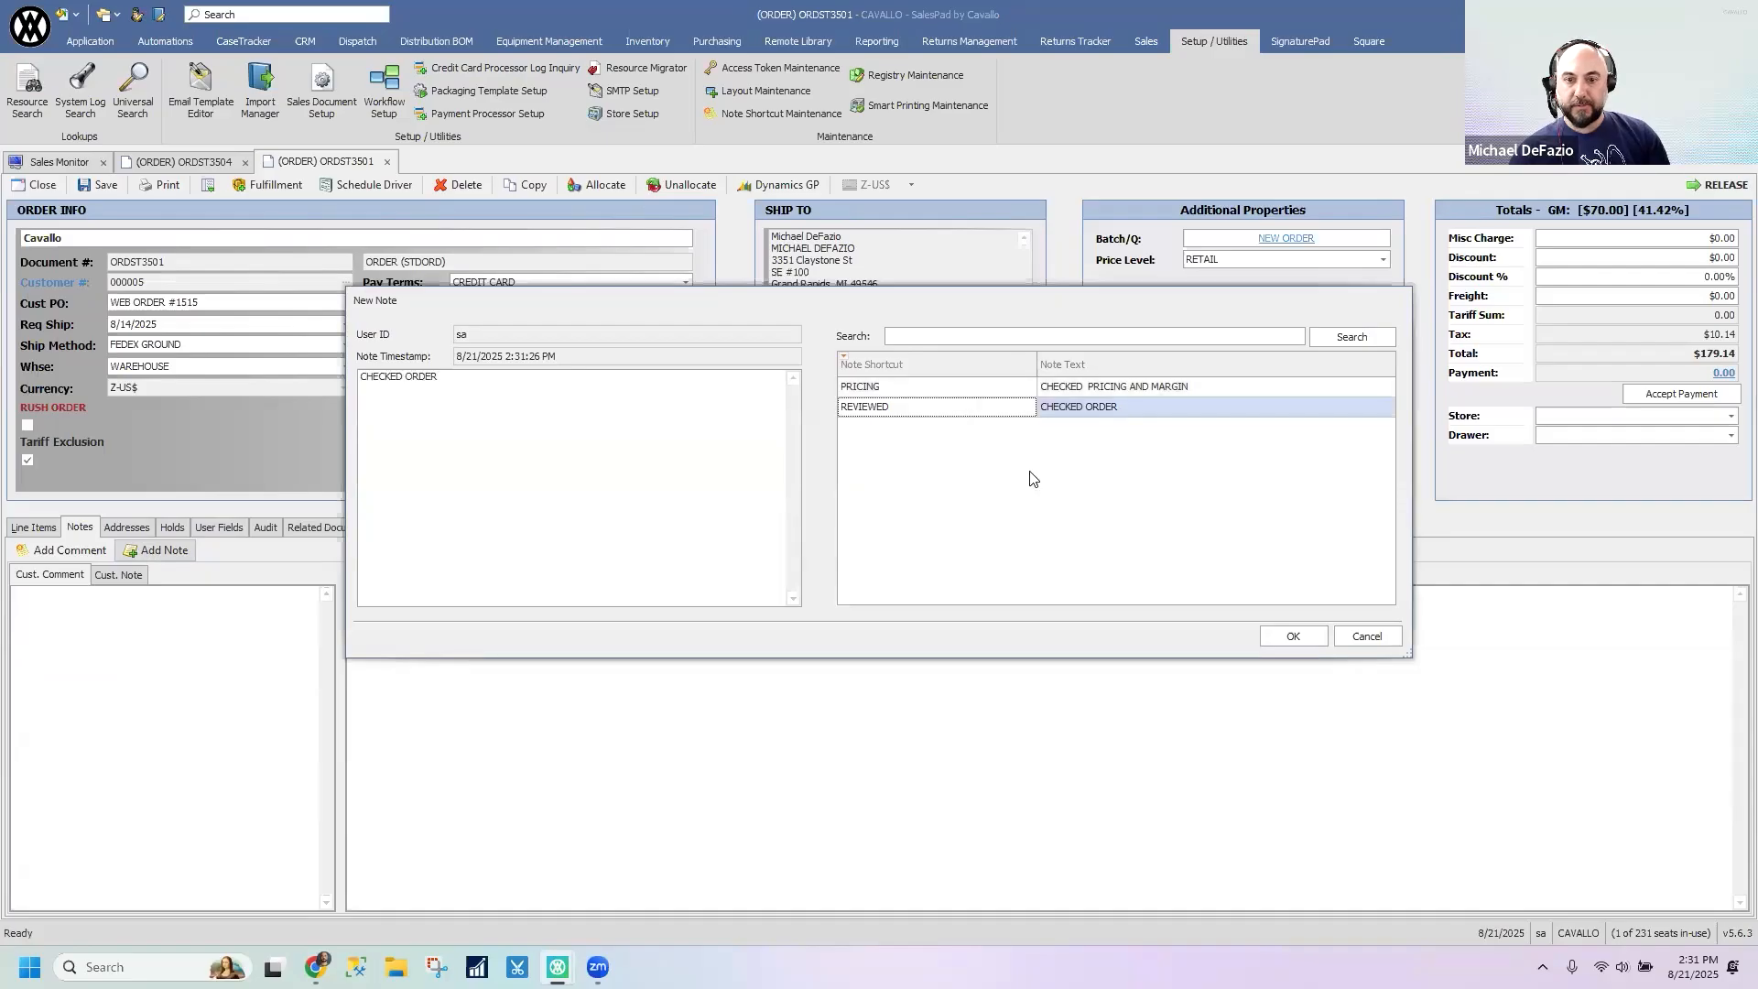
{"action": "left_click", "coordinate": [1315, 636]}
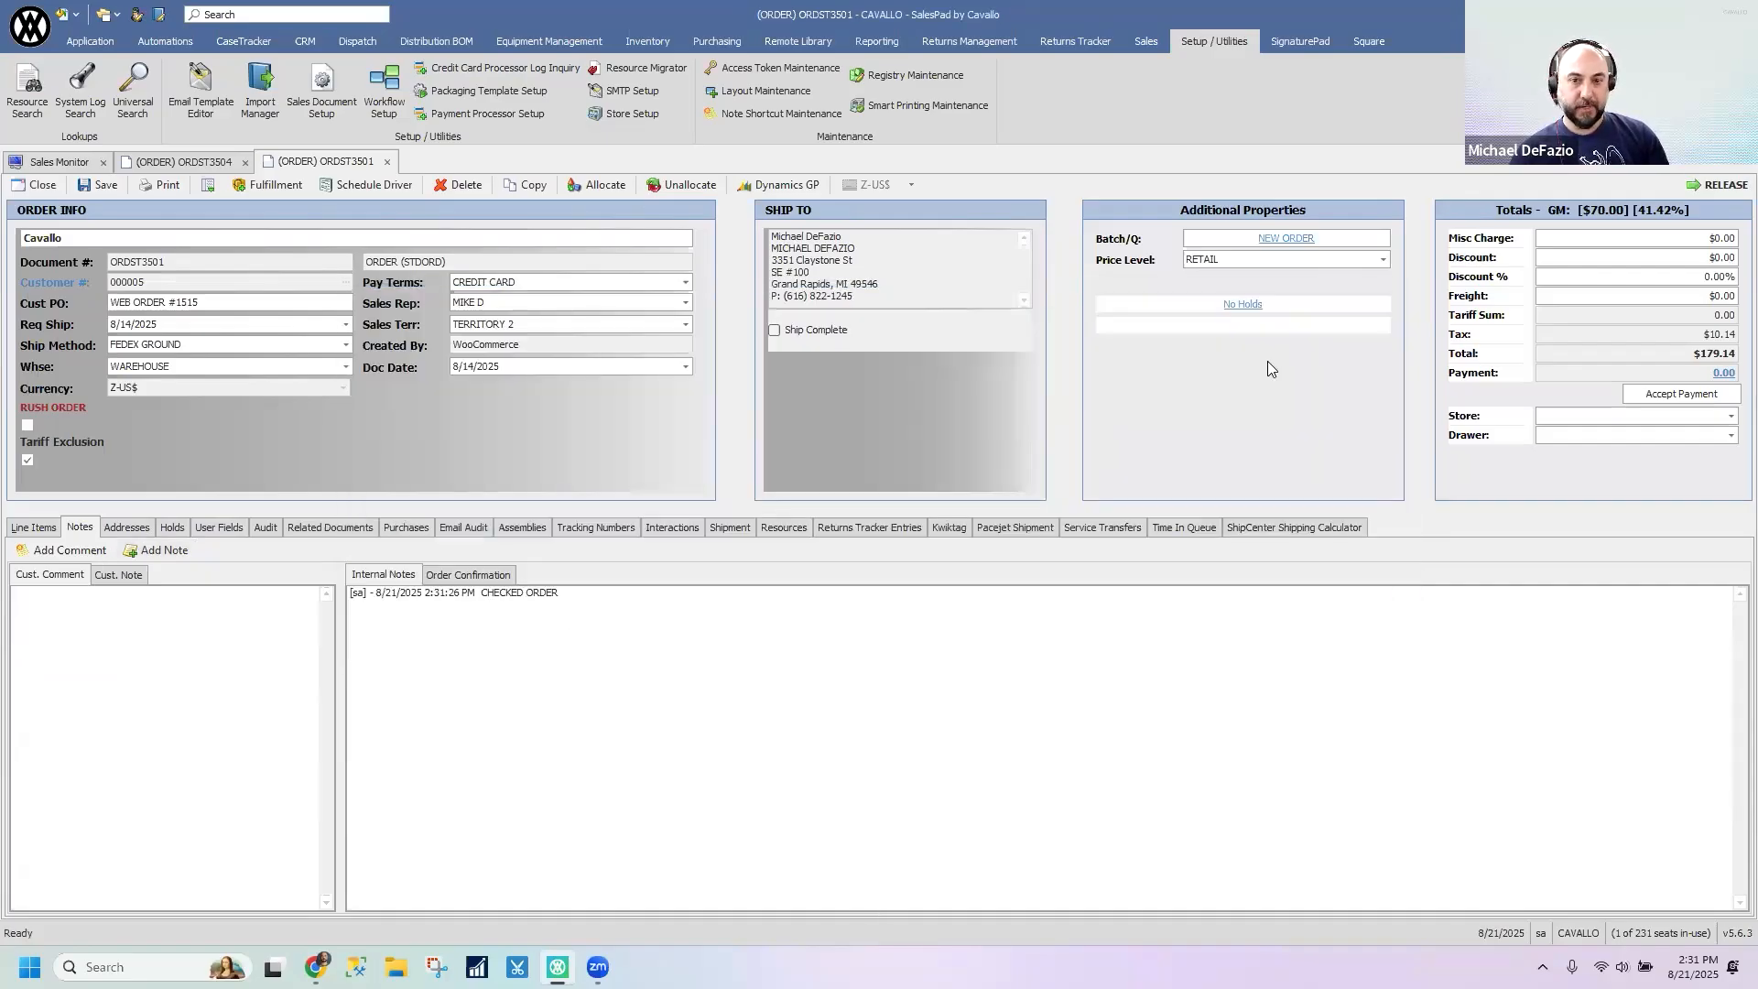
- View the existing note shortcuts in Note Shortcut Maintenance again and close it
{"action": "left_click", "coordinate": [1701, 187]}
{"action": "left_click", "coordinate": [947, 550]}
{"action": "left_click", "coordinate": [753, 116]}
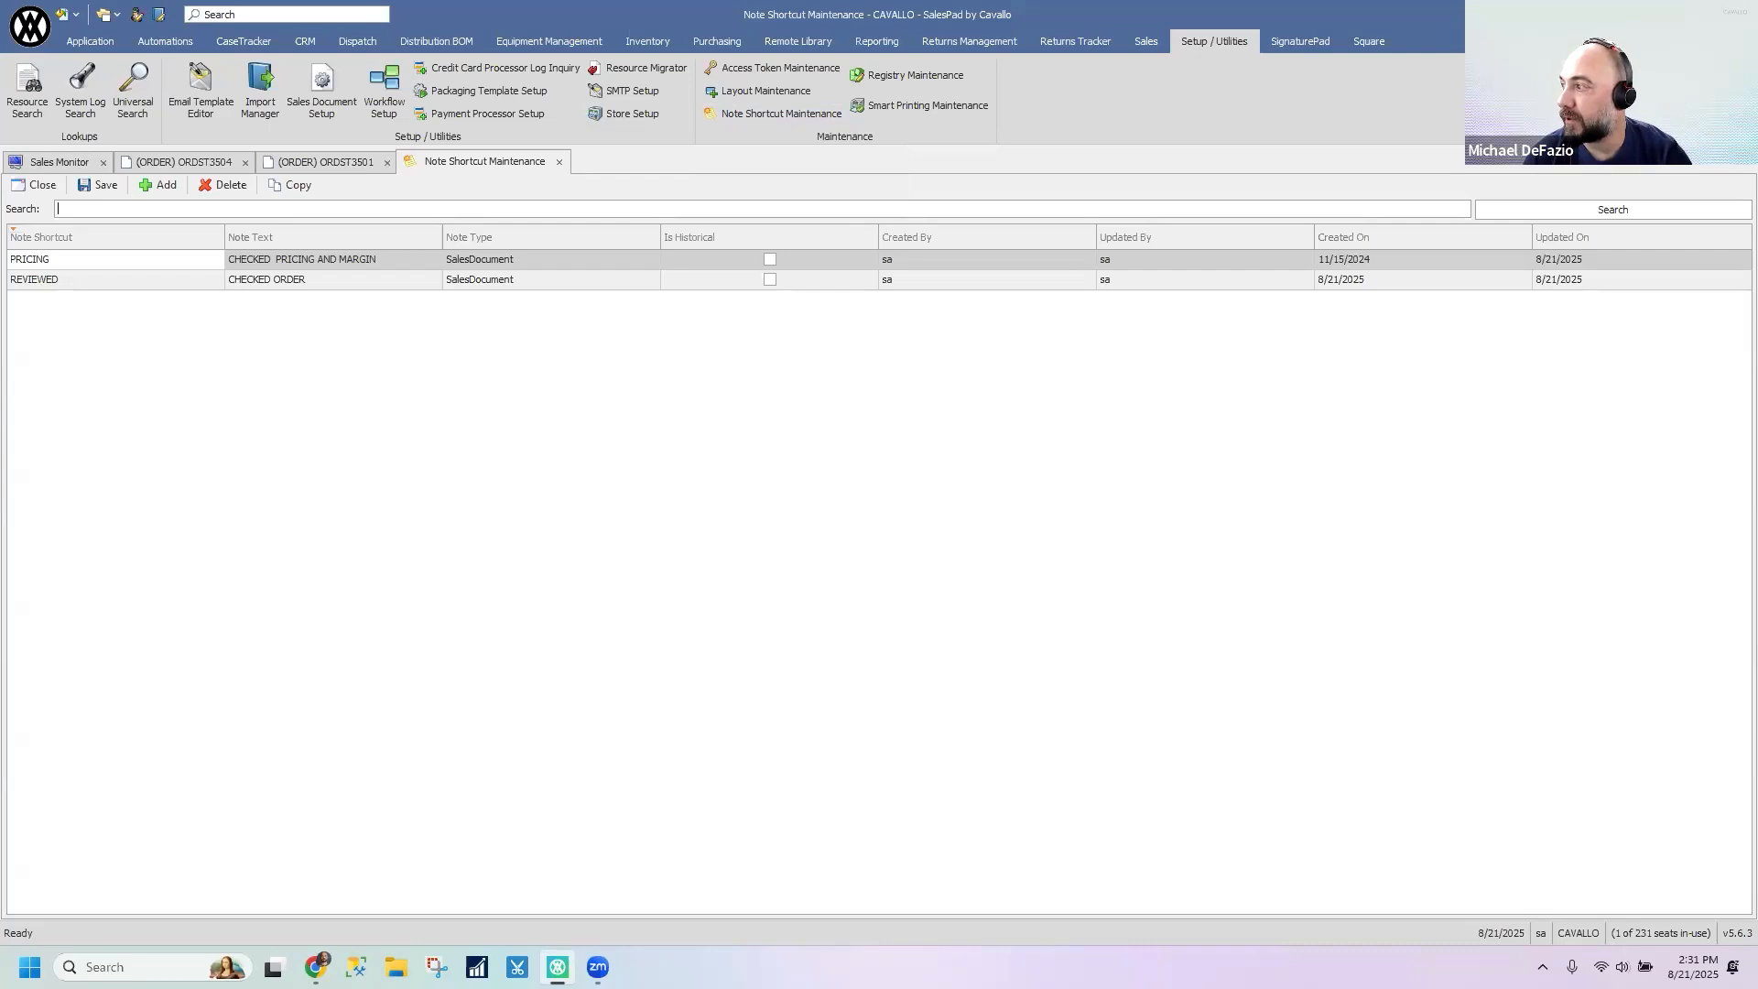
{"action": "left_click", "coordinate": [992, 393]}
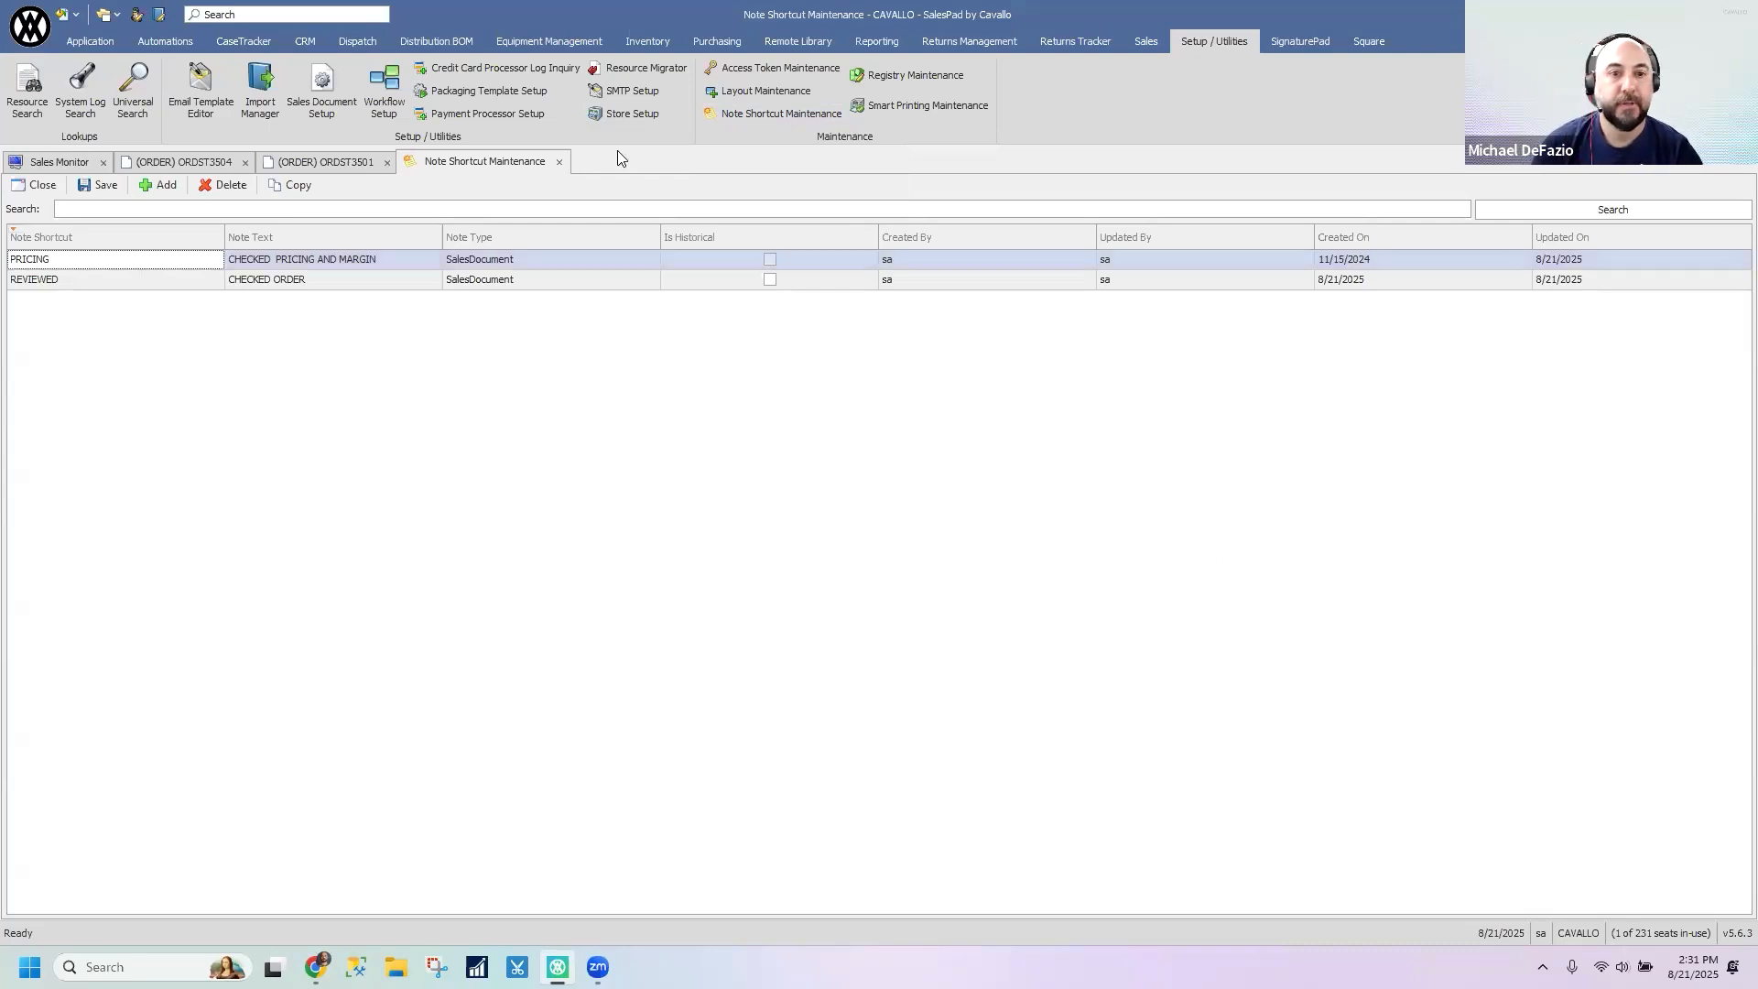
{"action": "left_click", "coordinate": [560, 162]}
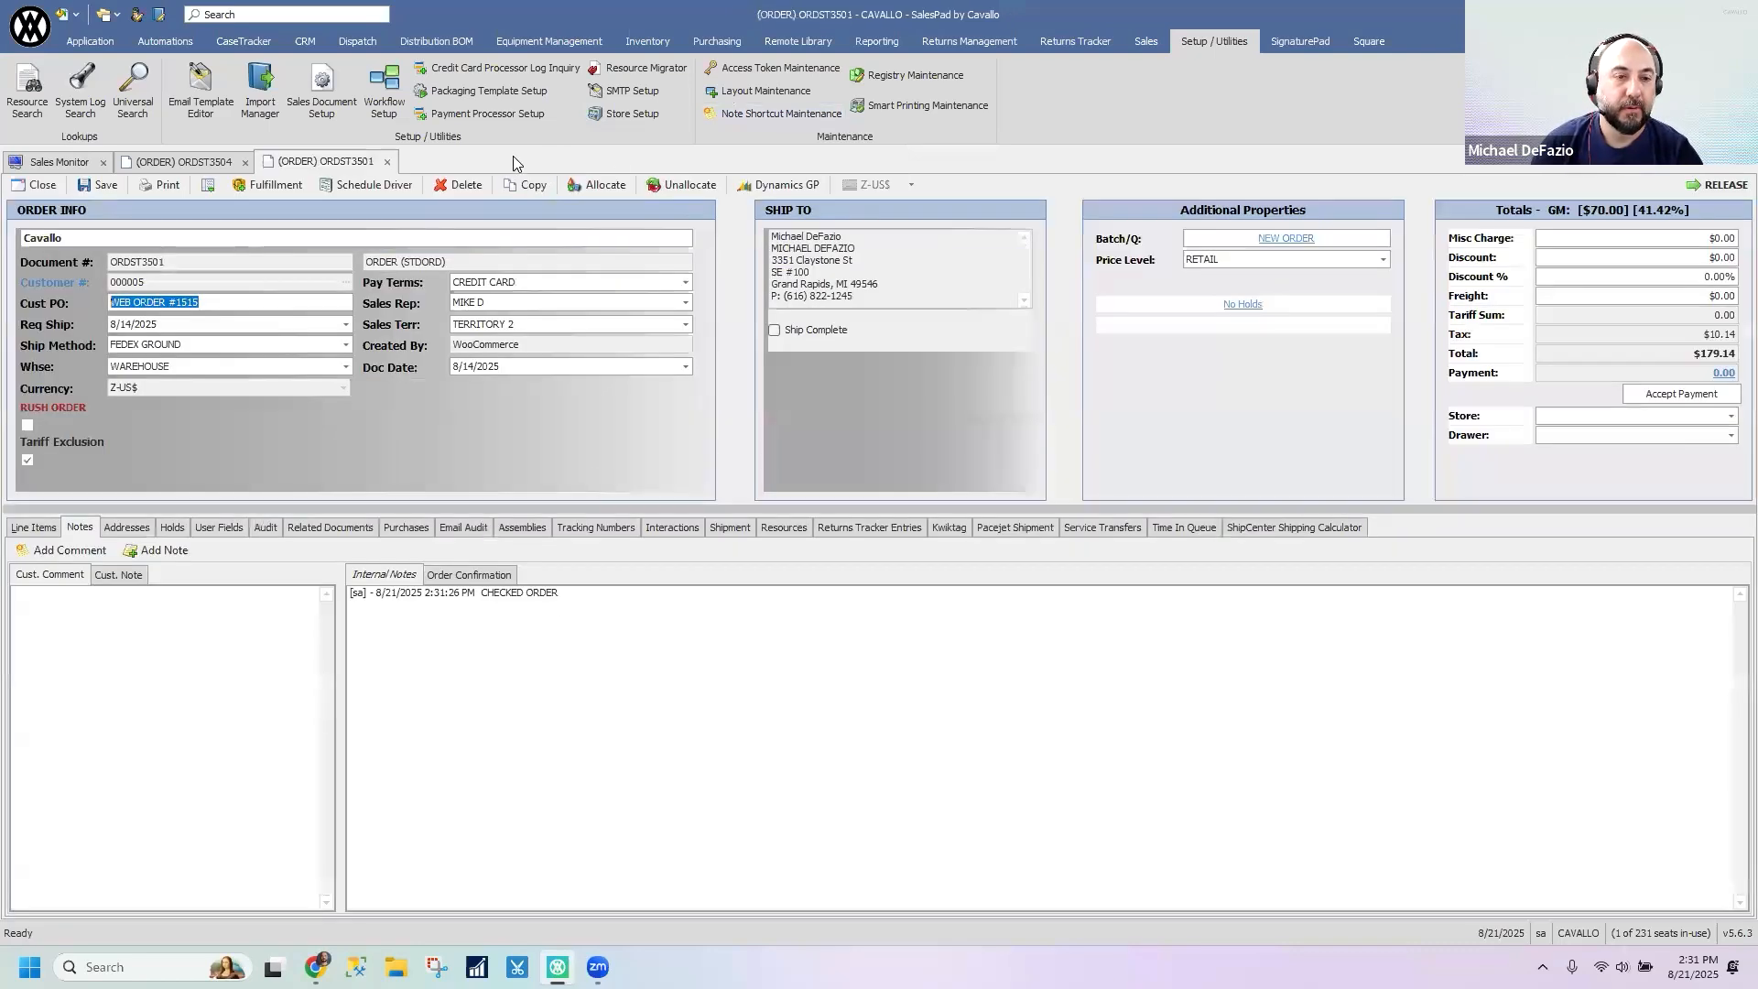
- Close the 08/14/2025 order without saving its changes and open the CAVALLO customer record from Sales Monitor
{"action": "left_click", "coordinate": [386, 162]}
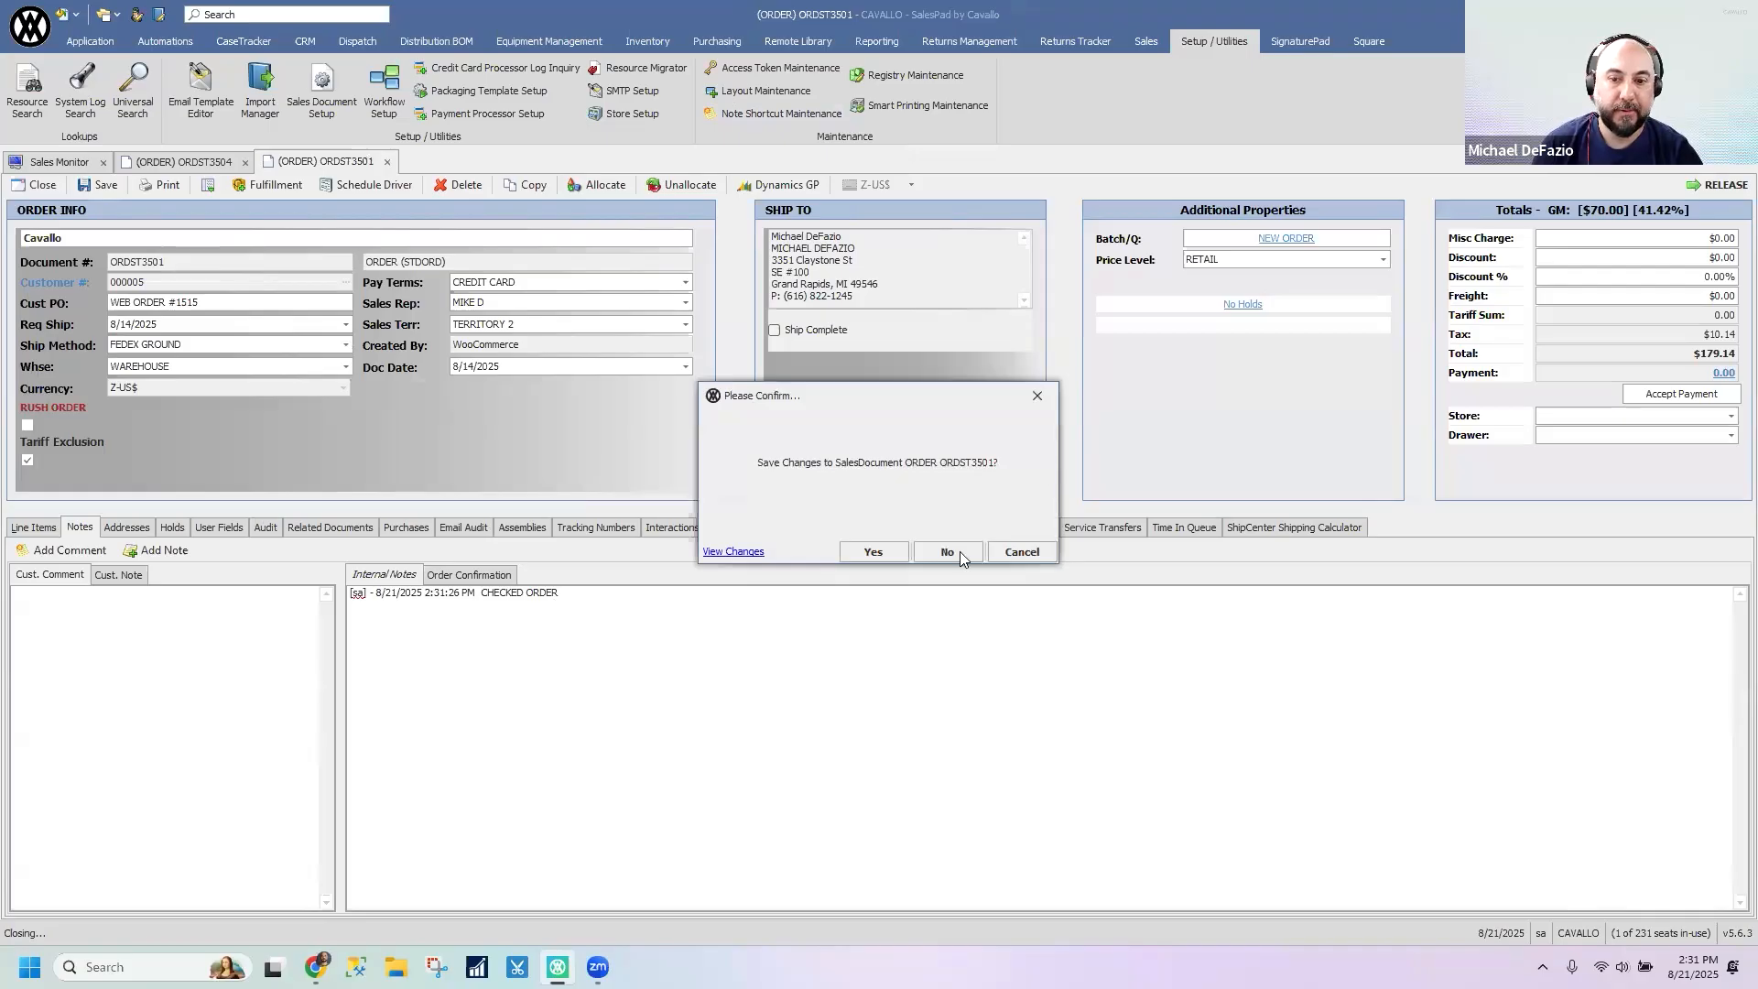
{"action": "left_click", "coordinate": [946, 552]}
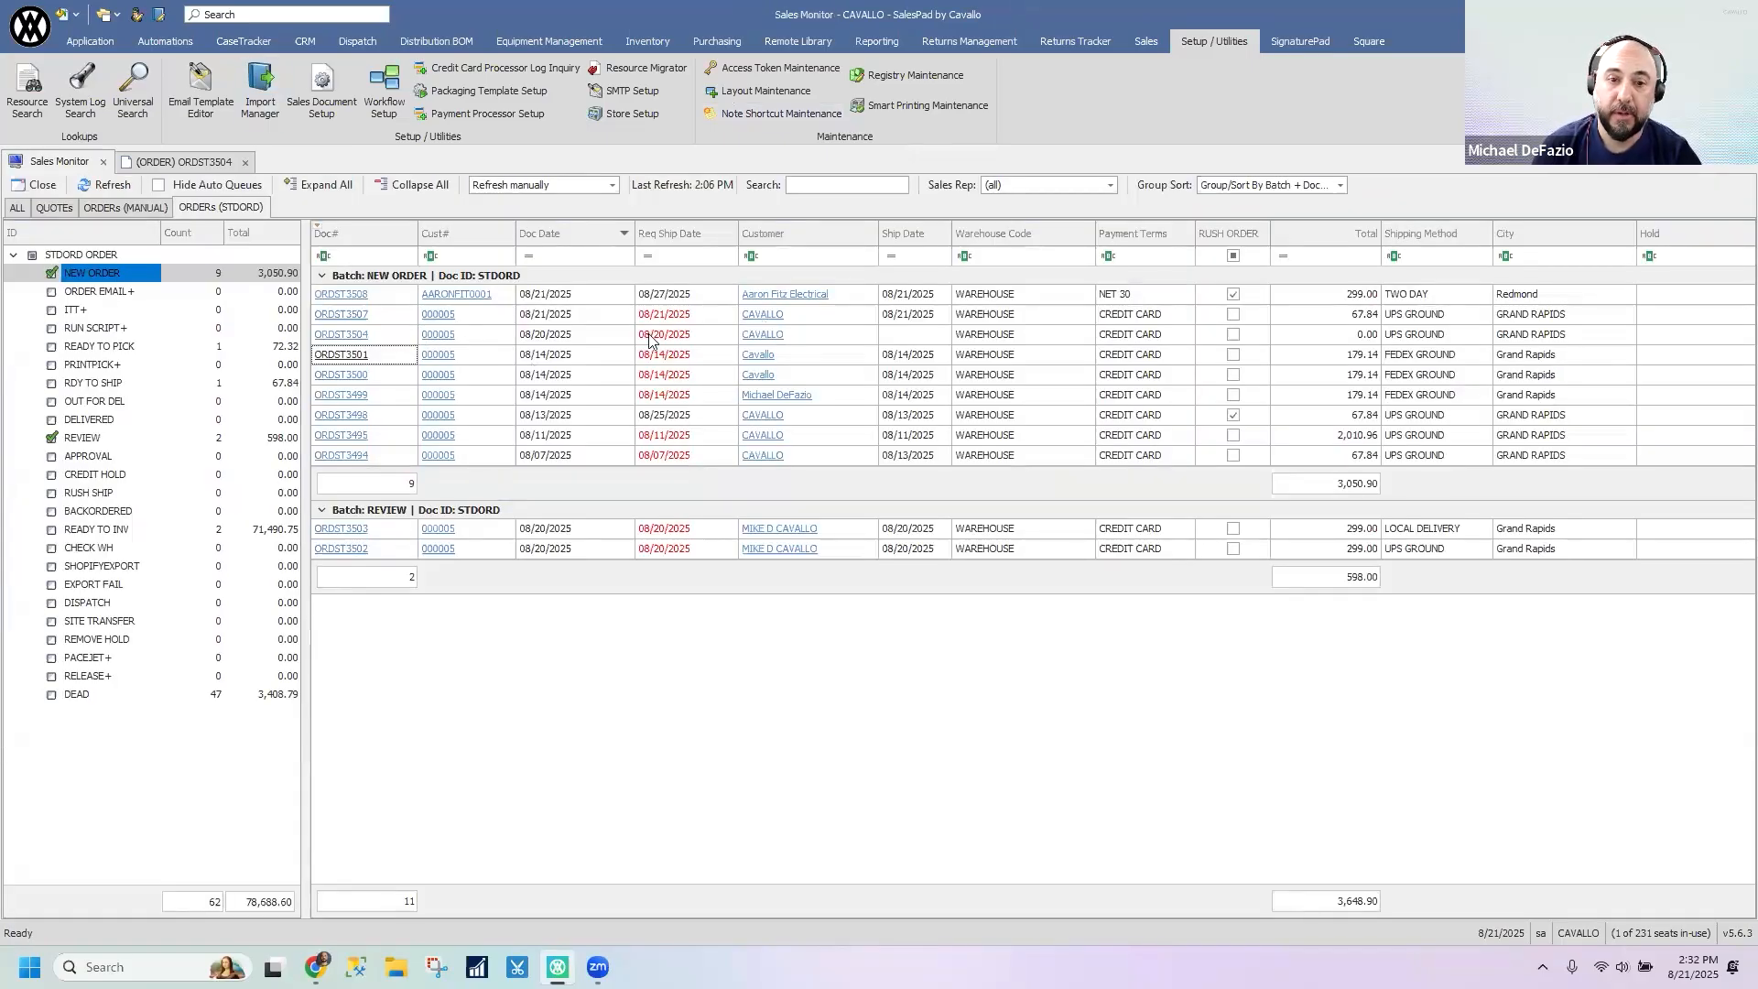
{"action": "left_click", "coordinate": [441, 314]}
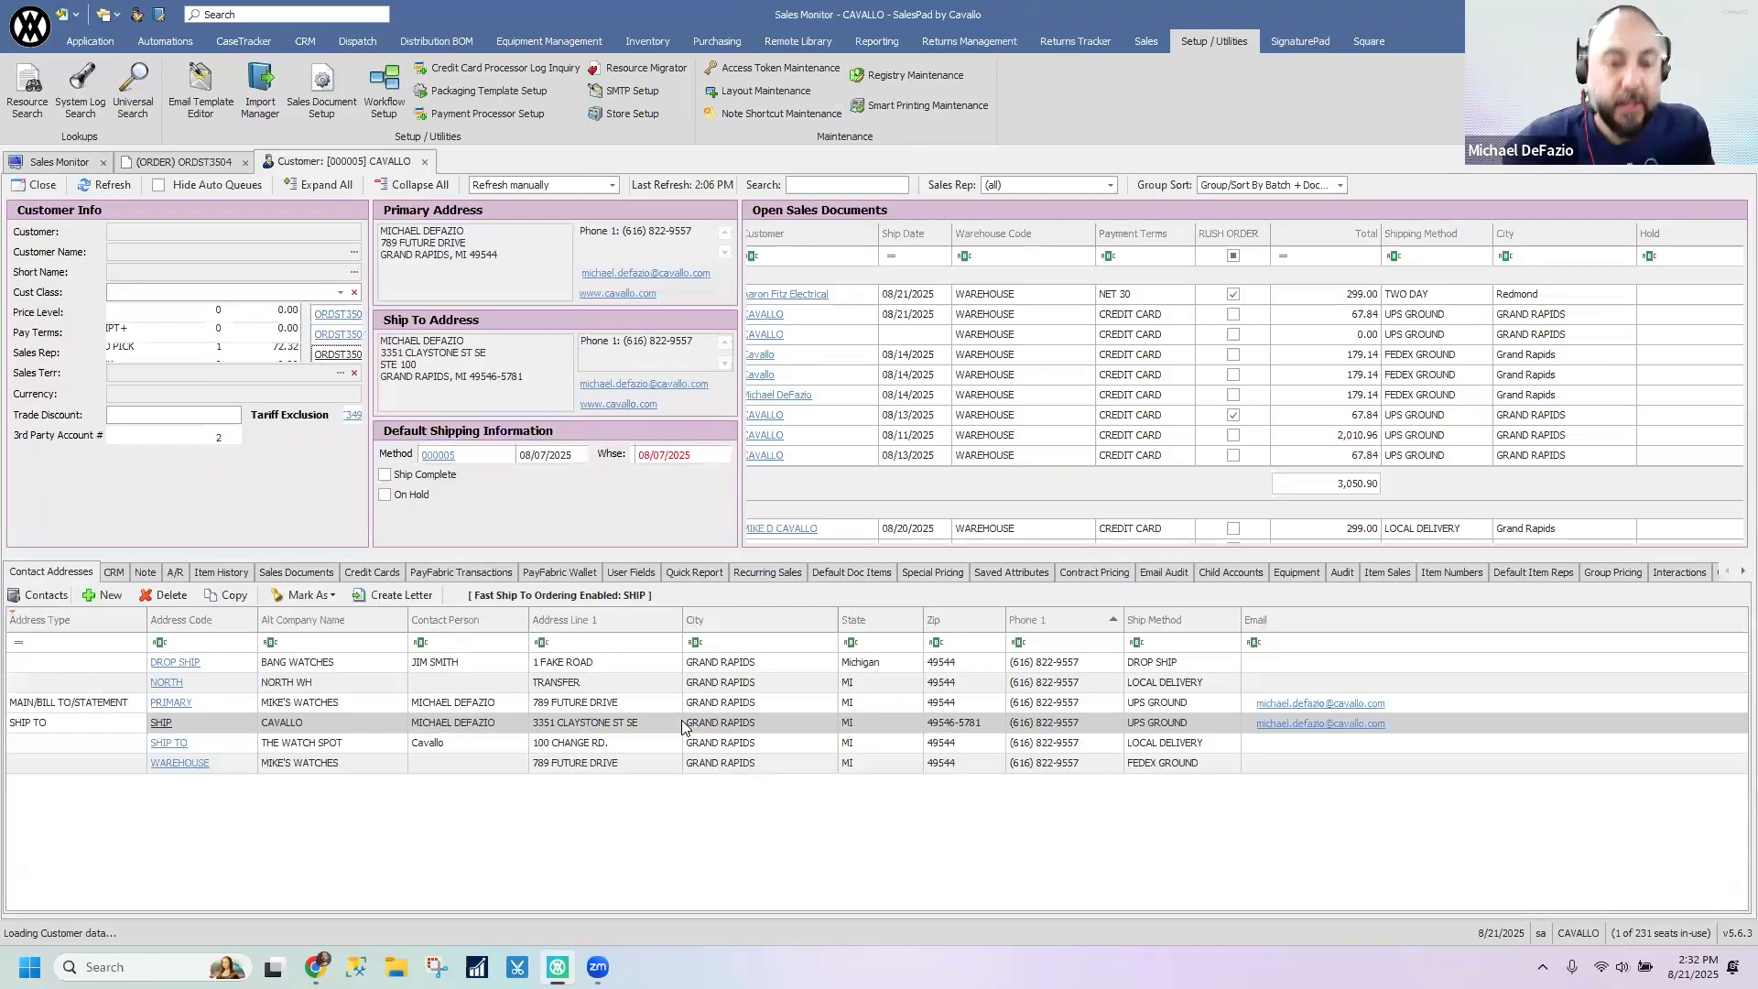
- Look through the full range of detail sections available on the CAVALLO customer record
{"action": "left_click_drag", "start_coordinate": [847, 554], "coordinate": [849, 611]}
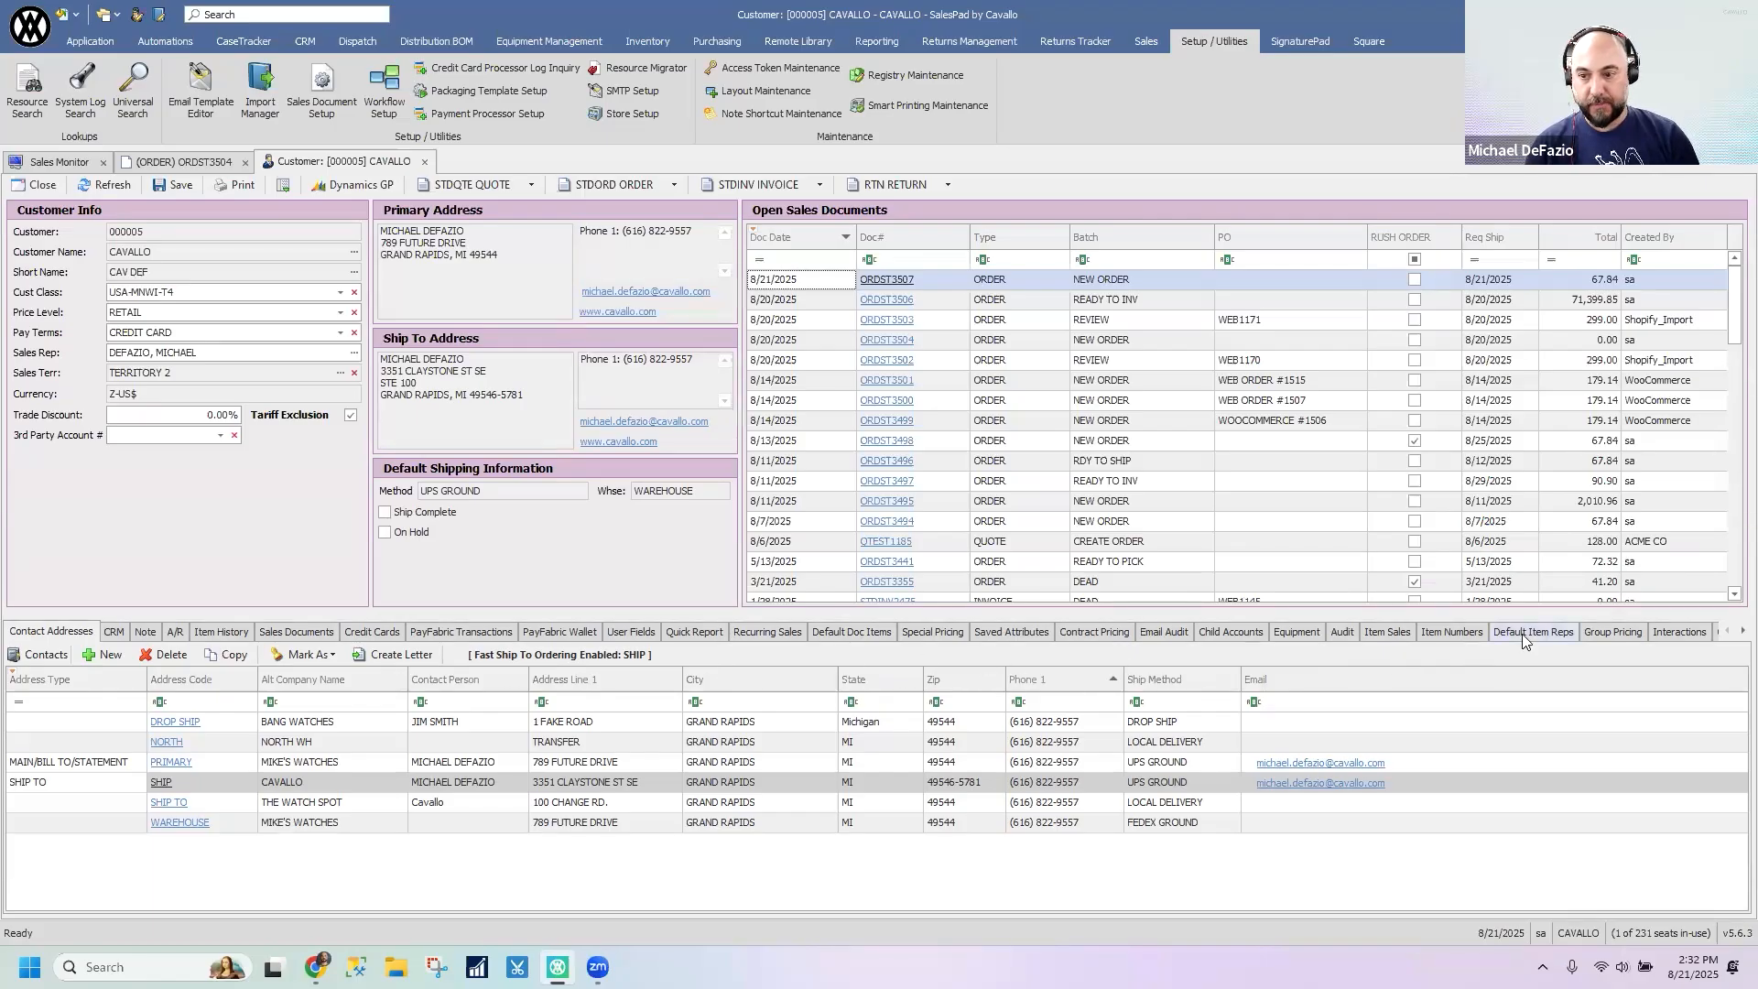
{"action": "left_click", "coordinate": [1731, 631]}
{"action": "left_click", "coordinate": [1731, 631]}
{"action": "left_click", "coordinate": [1731, 631]}
{"action": "left_click", "coordinate": [1731, 632]}
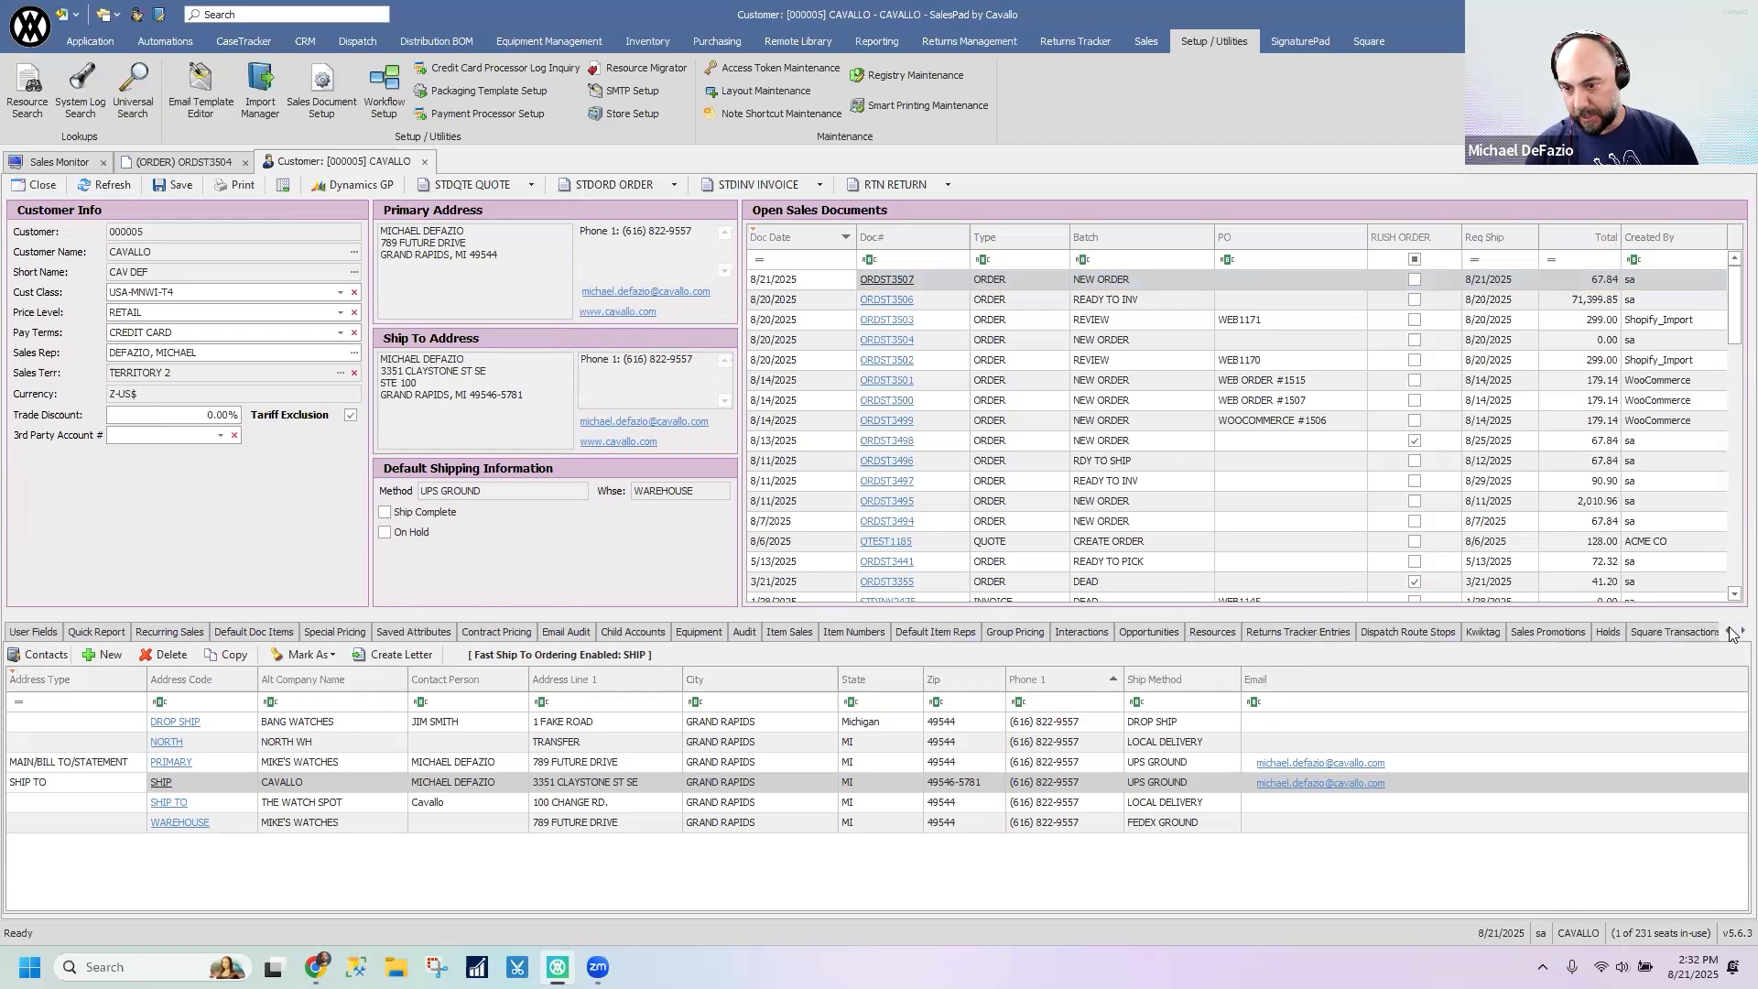
{"action": "left_click", "coordinate": [1731, 631]}
{"action": "left_click", "coordinate": [1731, 632]}
{"action": "left_click", "coordinate": [1727, 632]}
{"action": "left_click", "coordinate": [1726, 632]}
{"action": "left_click", "coordinate": [1727, 631]}
{"action": "left_click", "coordinate": [1726, 632]}
{"action": "left_click", "coordinate": [1726, 632]}
{"action": "left_click", "coordinate": [1727, 631]}
{"action": "left_click", "coordinate": [1726, 632]}
{"action": "left_click", "coordinate": [1727, 632]}
{"action": "left_click", "coordinate": [1727, 631]}
{"action": "left_click", "coordinate": [1726, 632]}
{"action": "left_click", "coordinate": [1727, 632]}
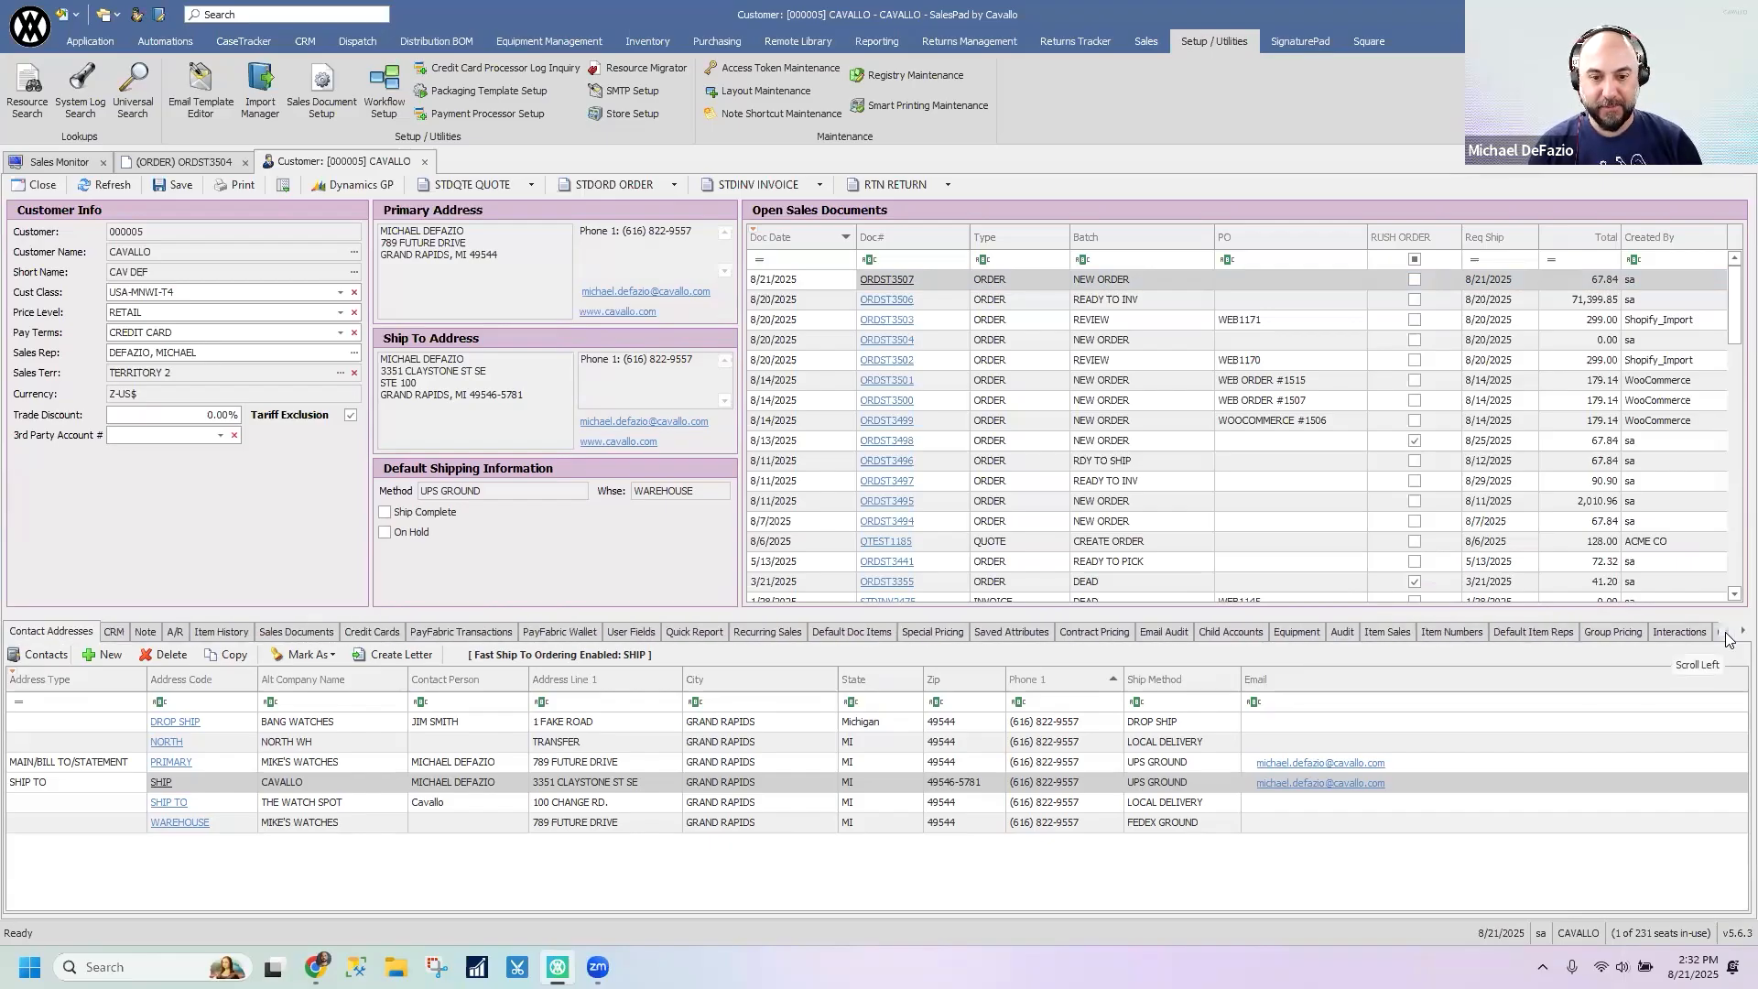
- Add a row to the customer's default document items and look up item 100 XLG for it
{"action": "left_click", "coordinate": [844, 630]}
{"action": "left_click", "coordinate": [266, 704]}
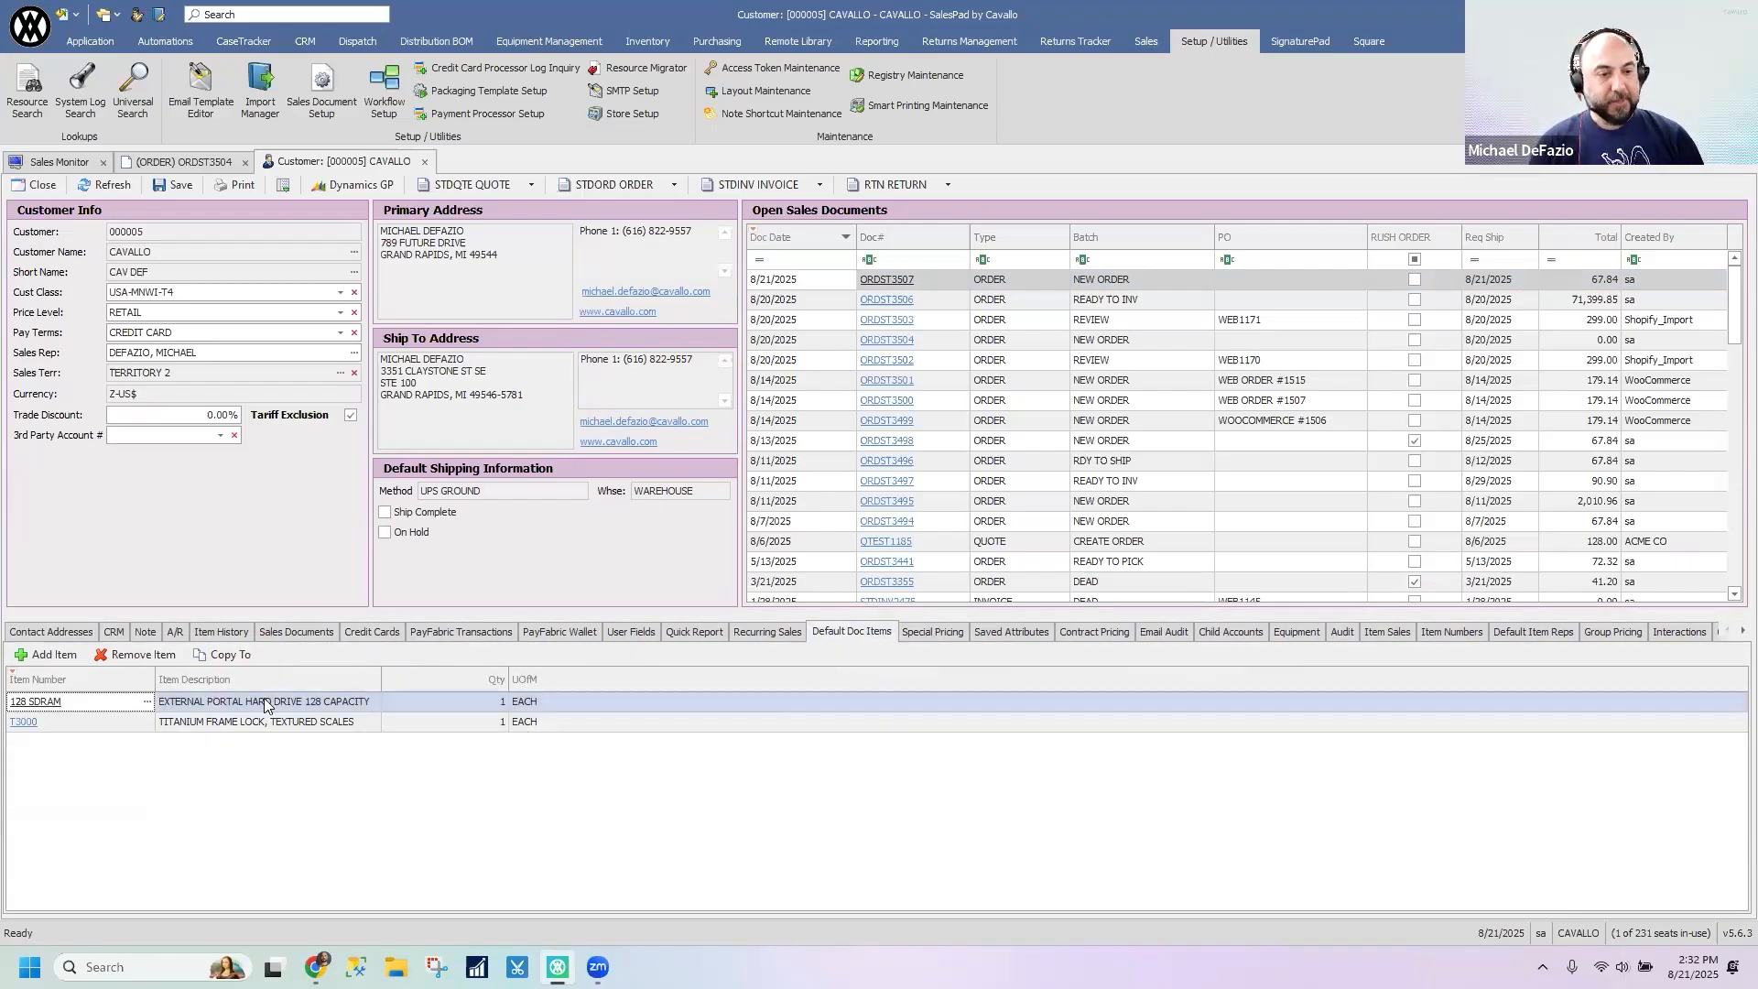
{"action": "left_click", "coordinate": [43, 655]}
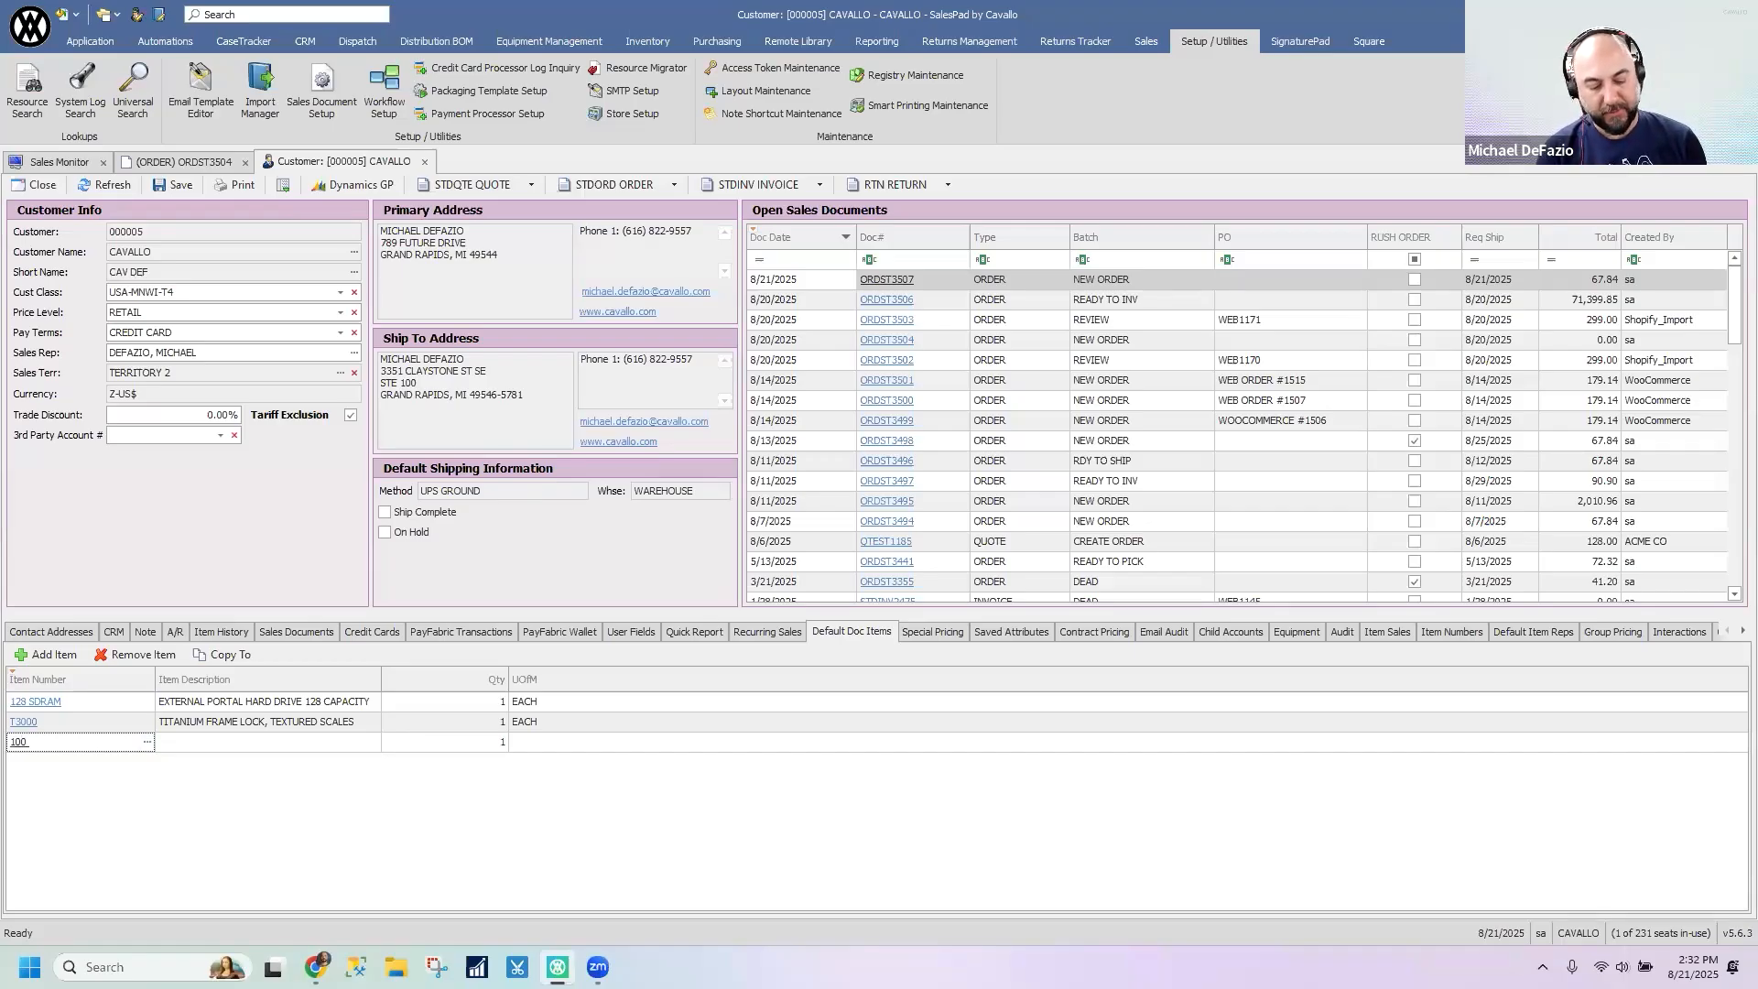
{"action": "key", "text": "Tab"}
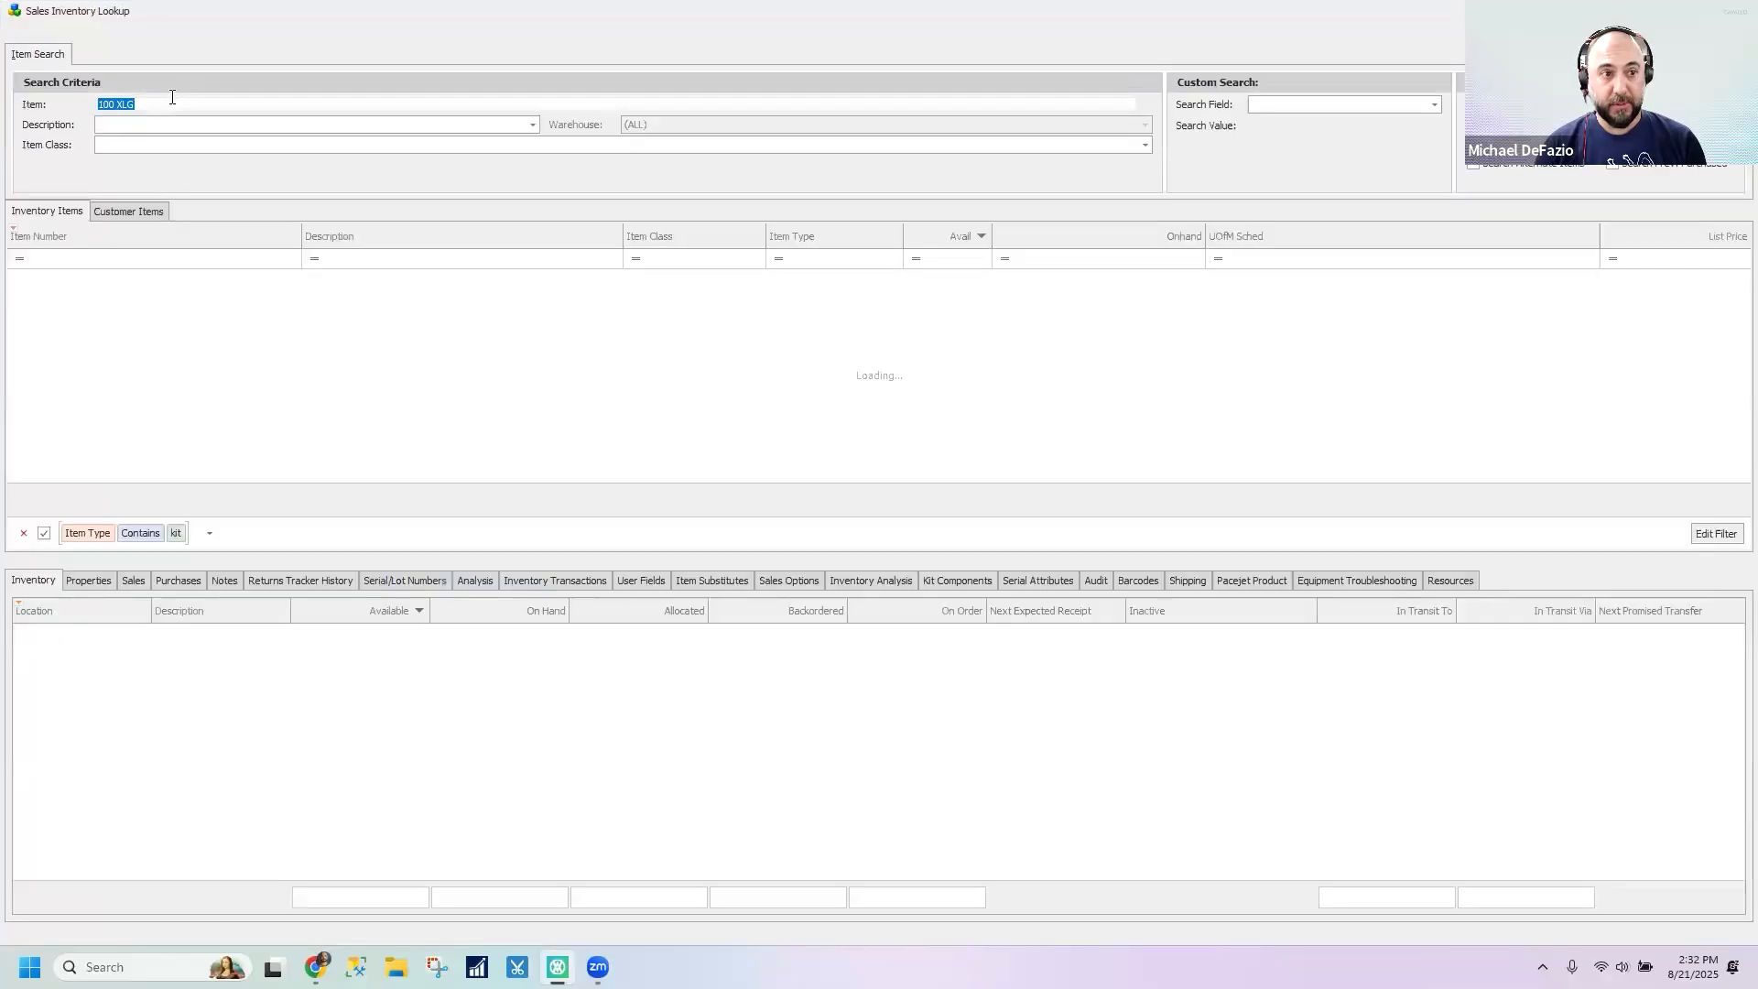
- Search for item 100 without the kit item type filter and add 100XLG to the customer's default document items
{"action": "left_click", "coordinate": [176, 107]}
{"action": "key", "text": "BackSpace"}
{"action": "key", "text": "BackSpace"}
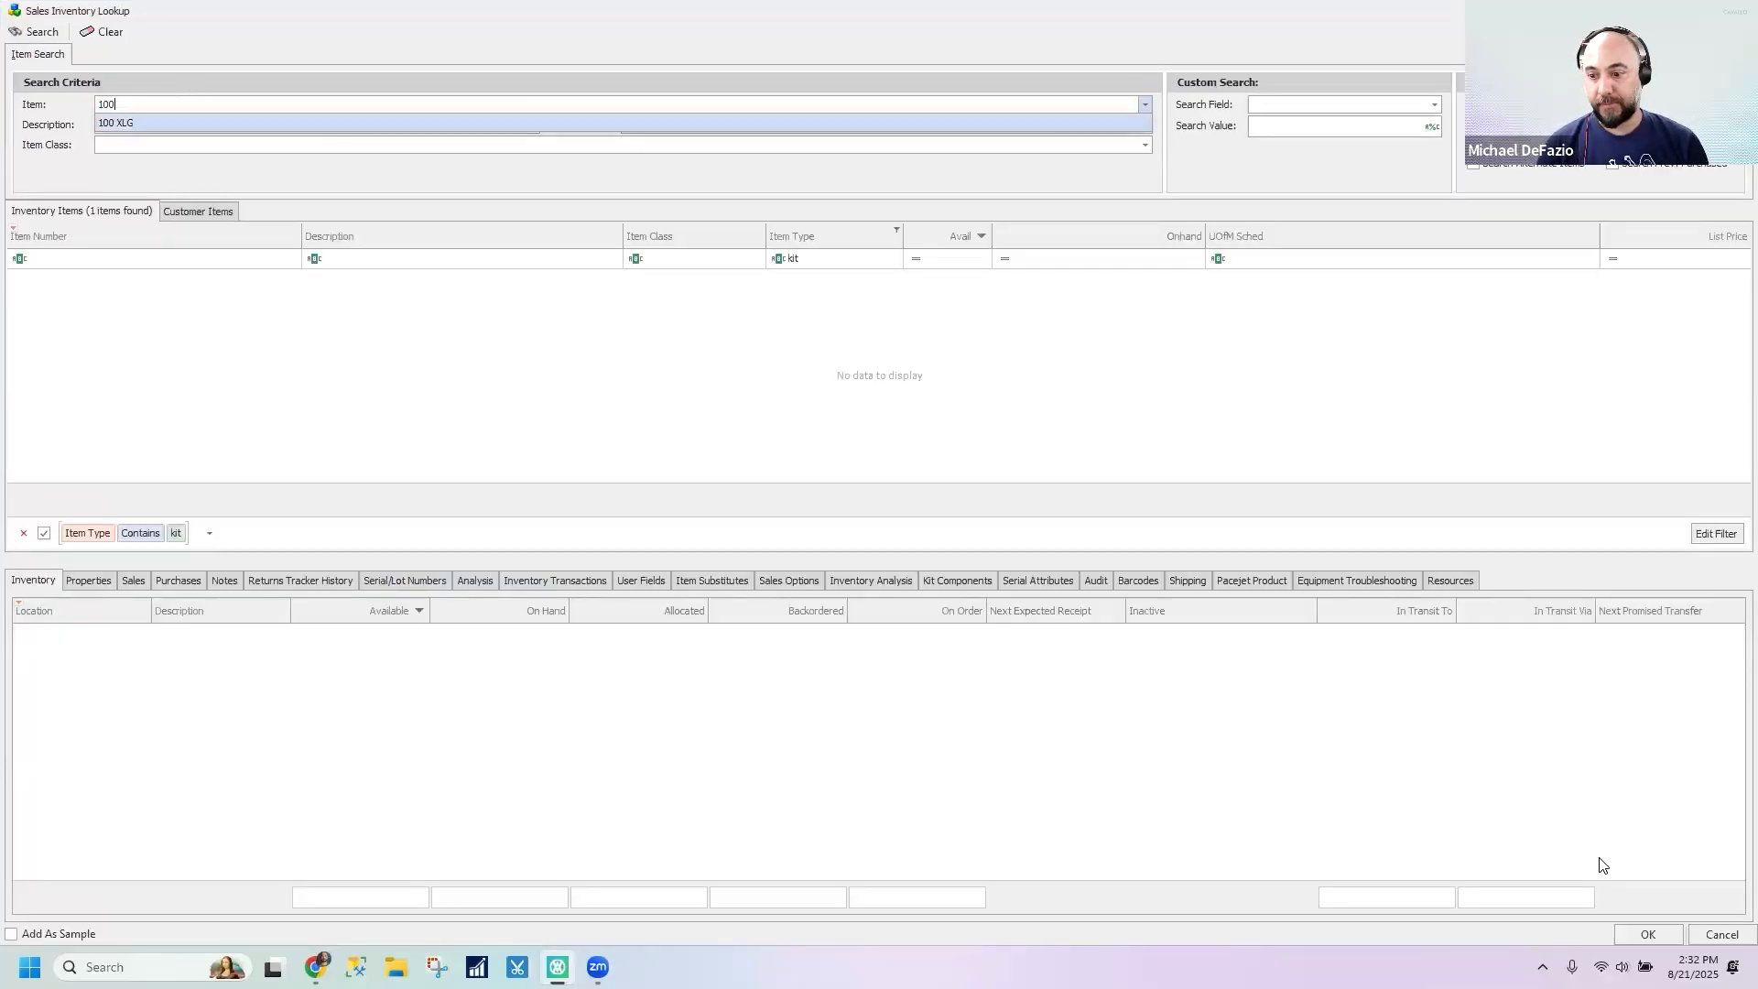
{"action": "left_click", "coordinate": [50, 31]}
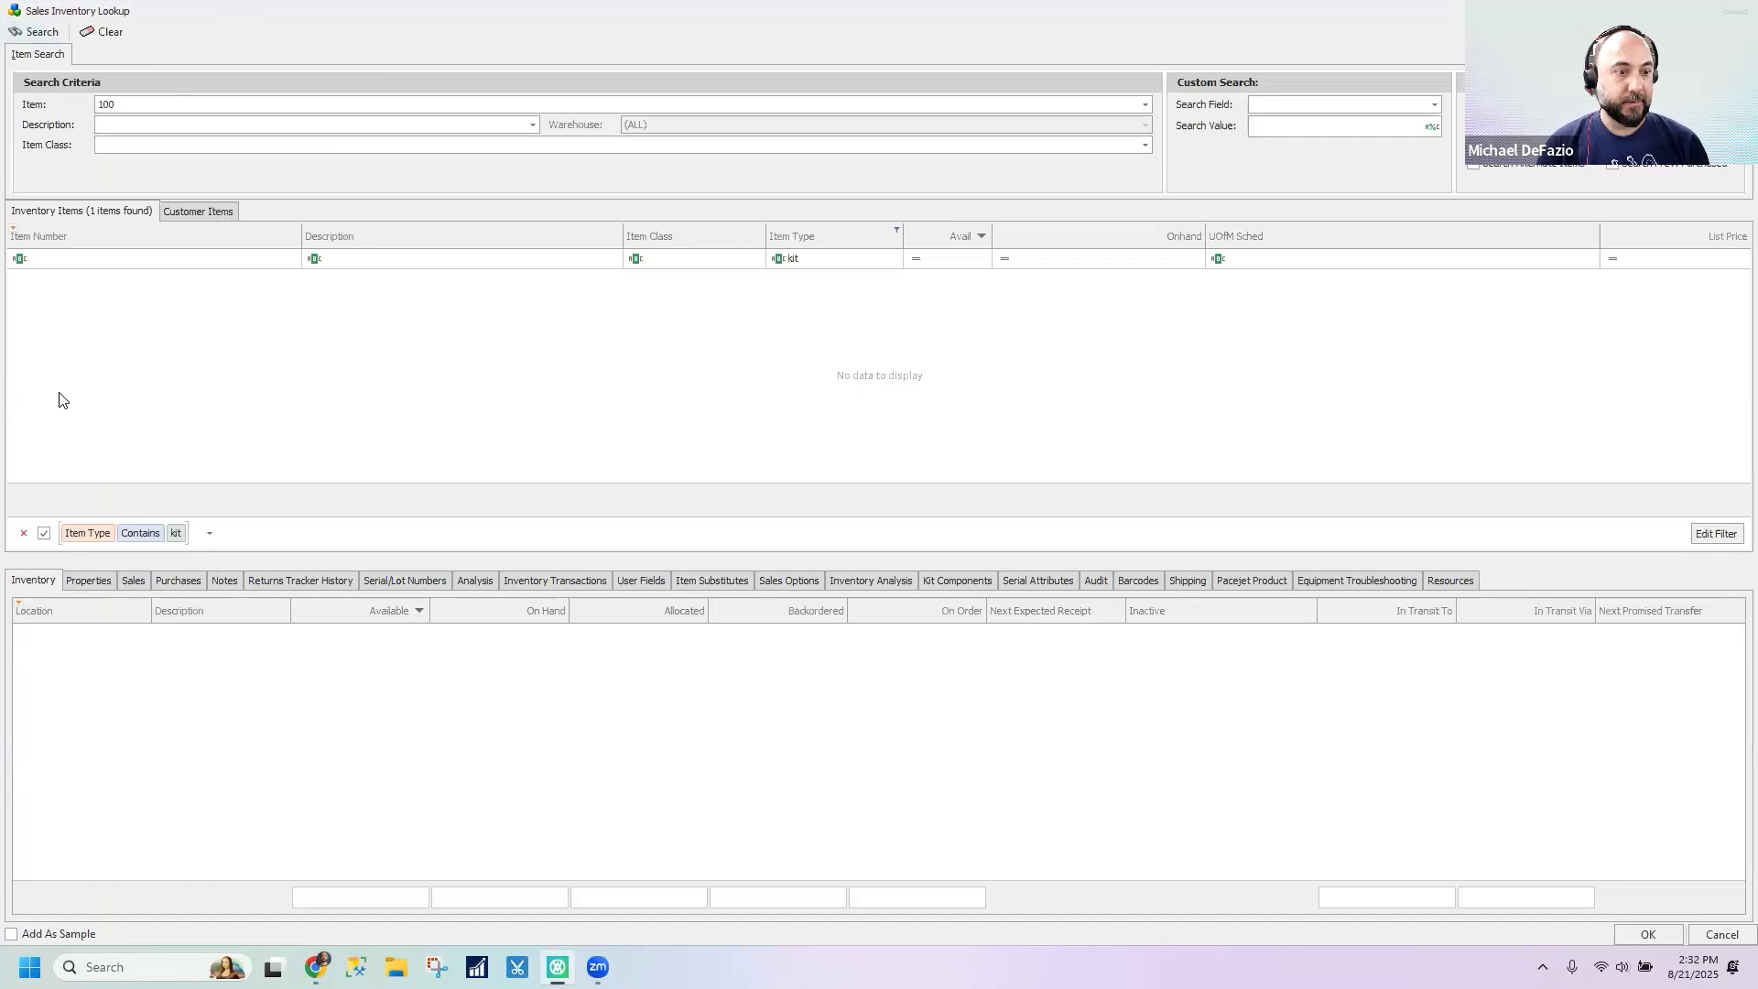
{"action": "left_click", "coordinate": [24, 533]}
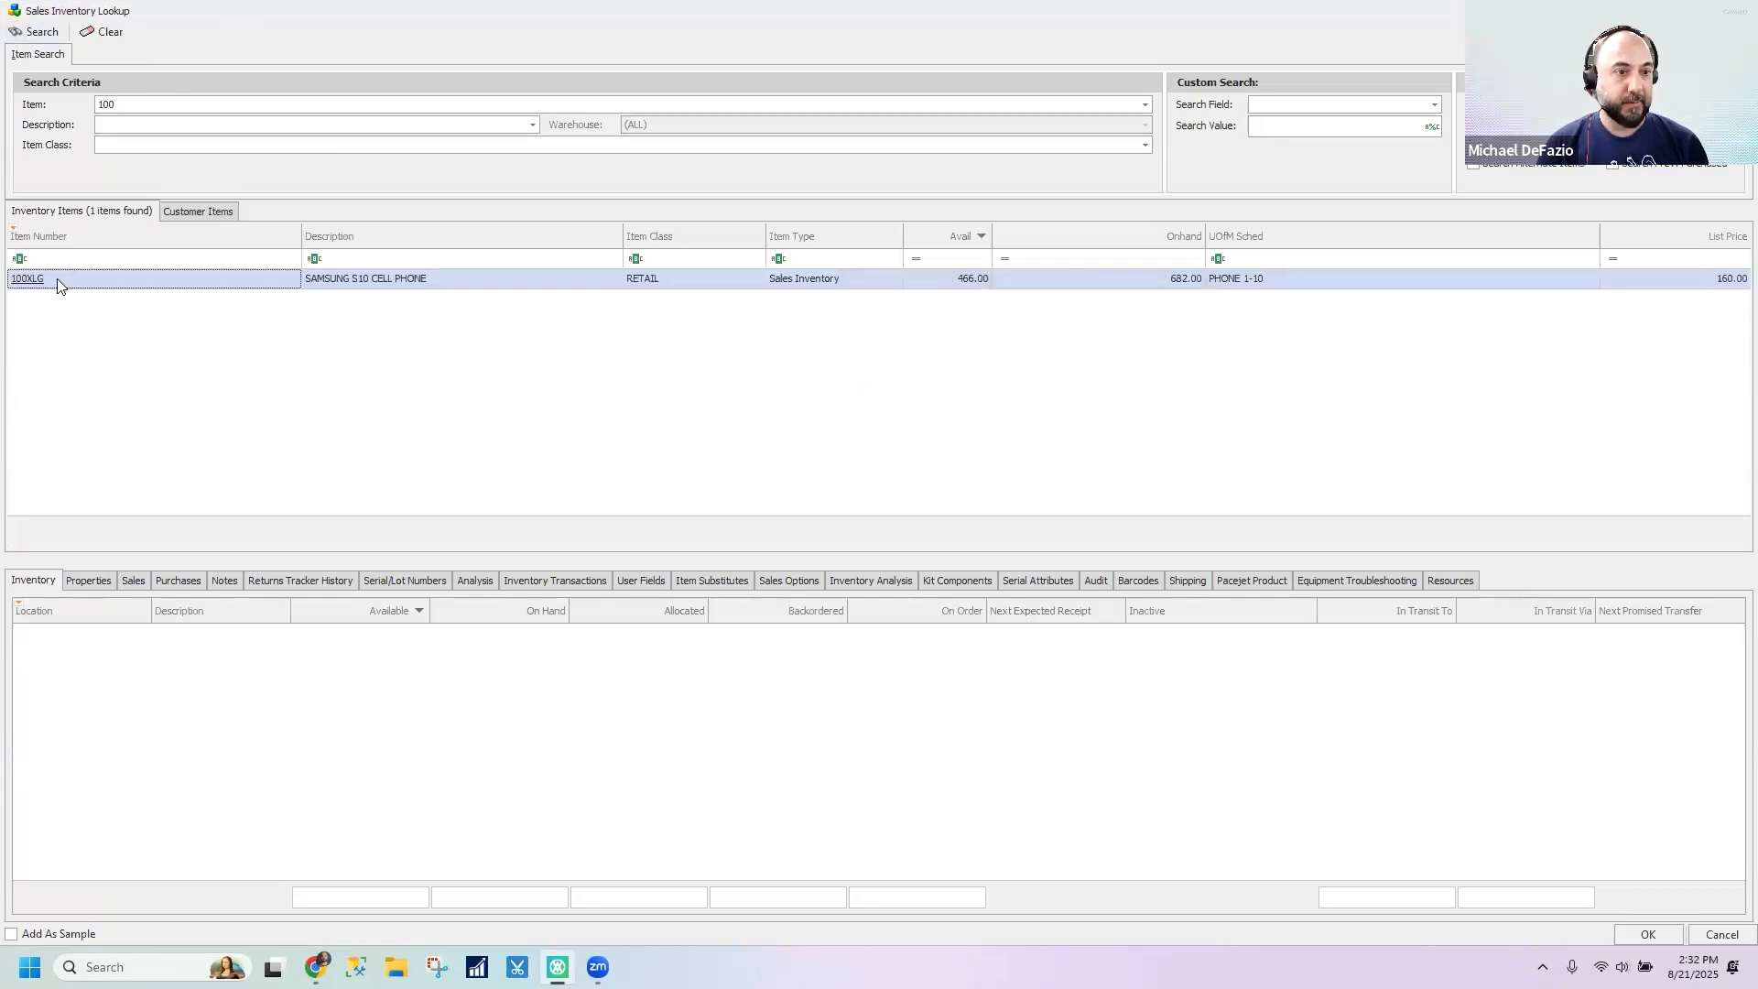
{"action": "left_click", "coordinate": [58, 286]}
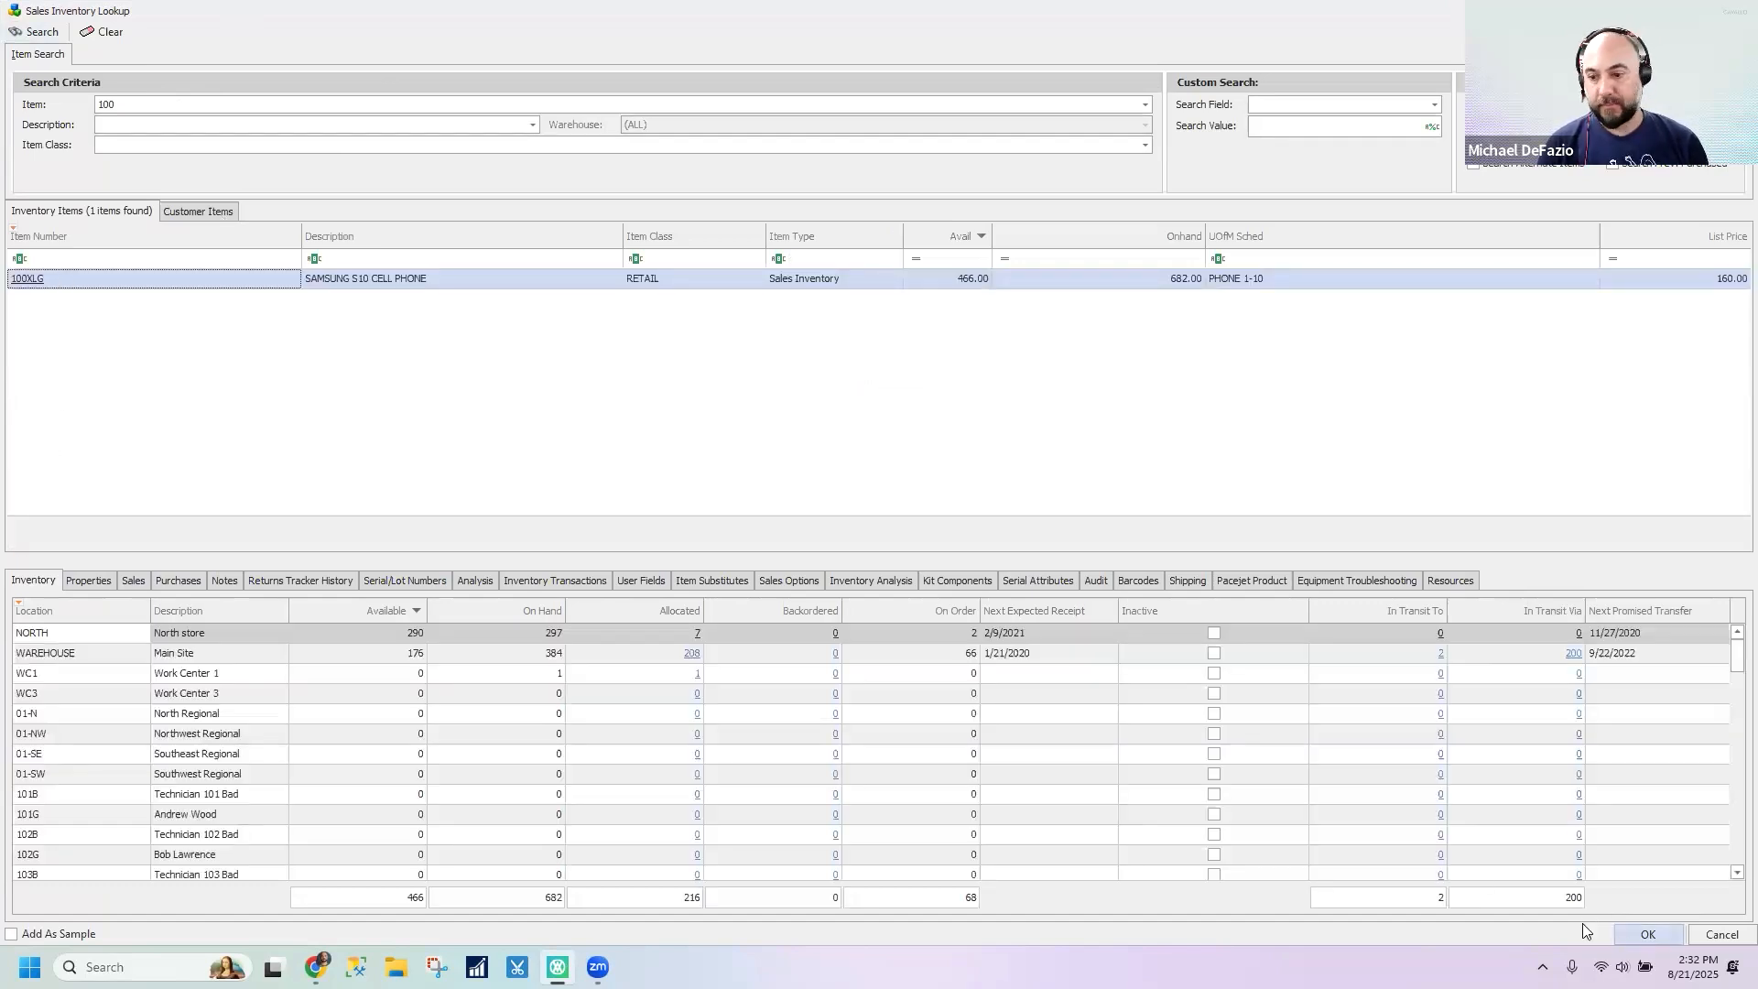
{"action": "left_click", "coordinate": [1647, 934]}
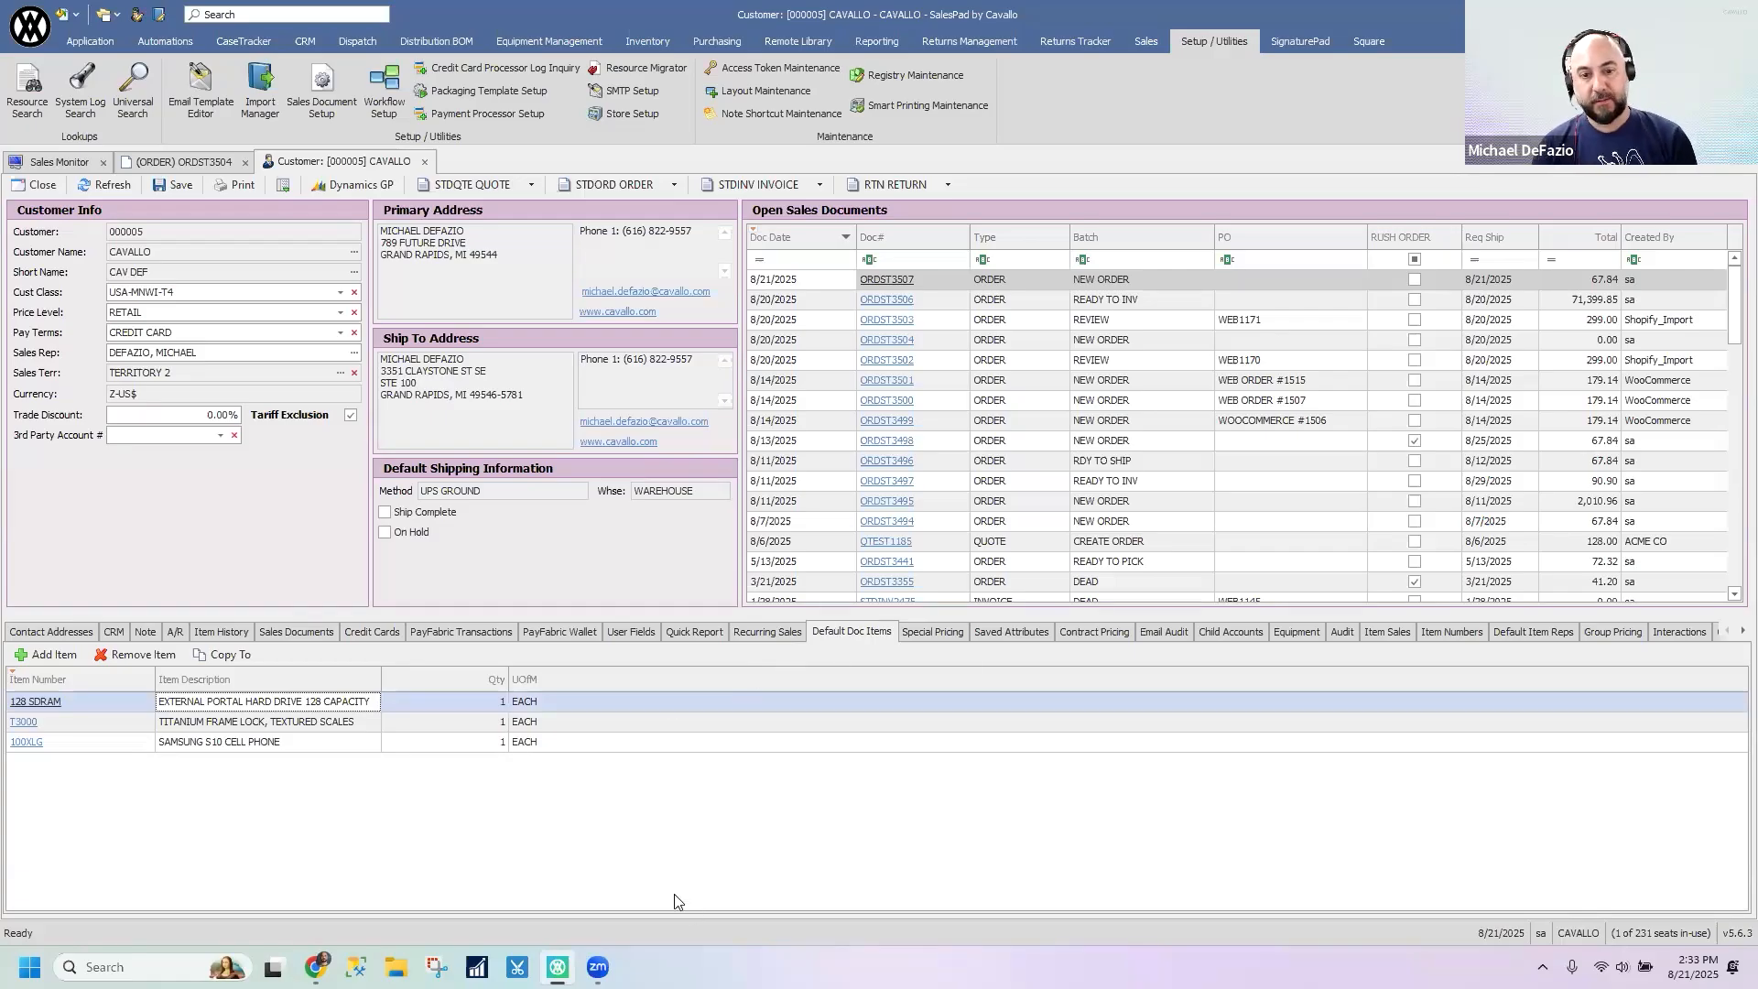
- Start a new STDORD order for the CAVALLO customer and configure Add Customer Default Items as one of its action buttons
{"action": "left_click", "coordinate": [64, 632]}
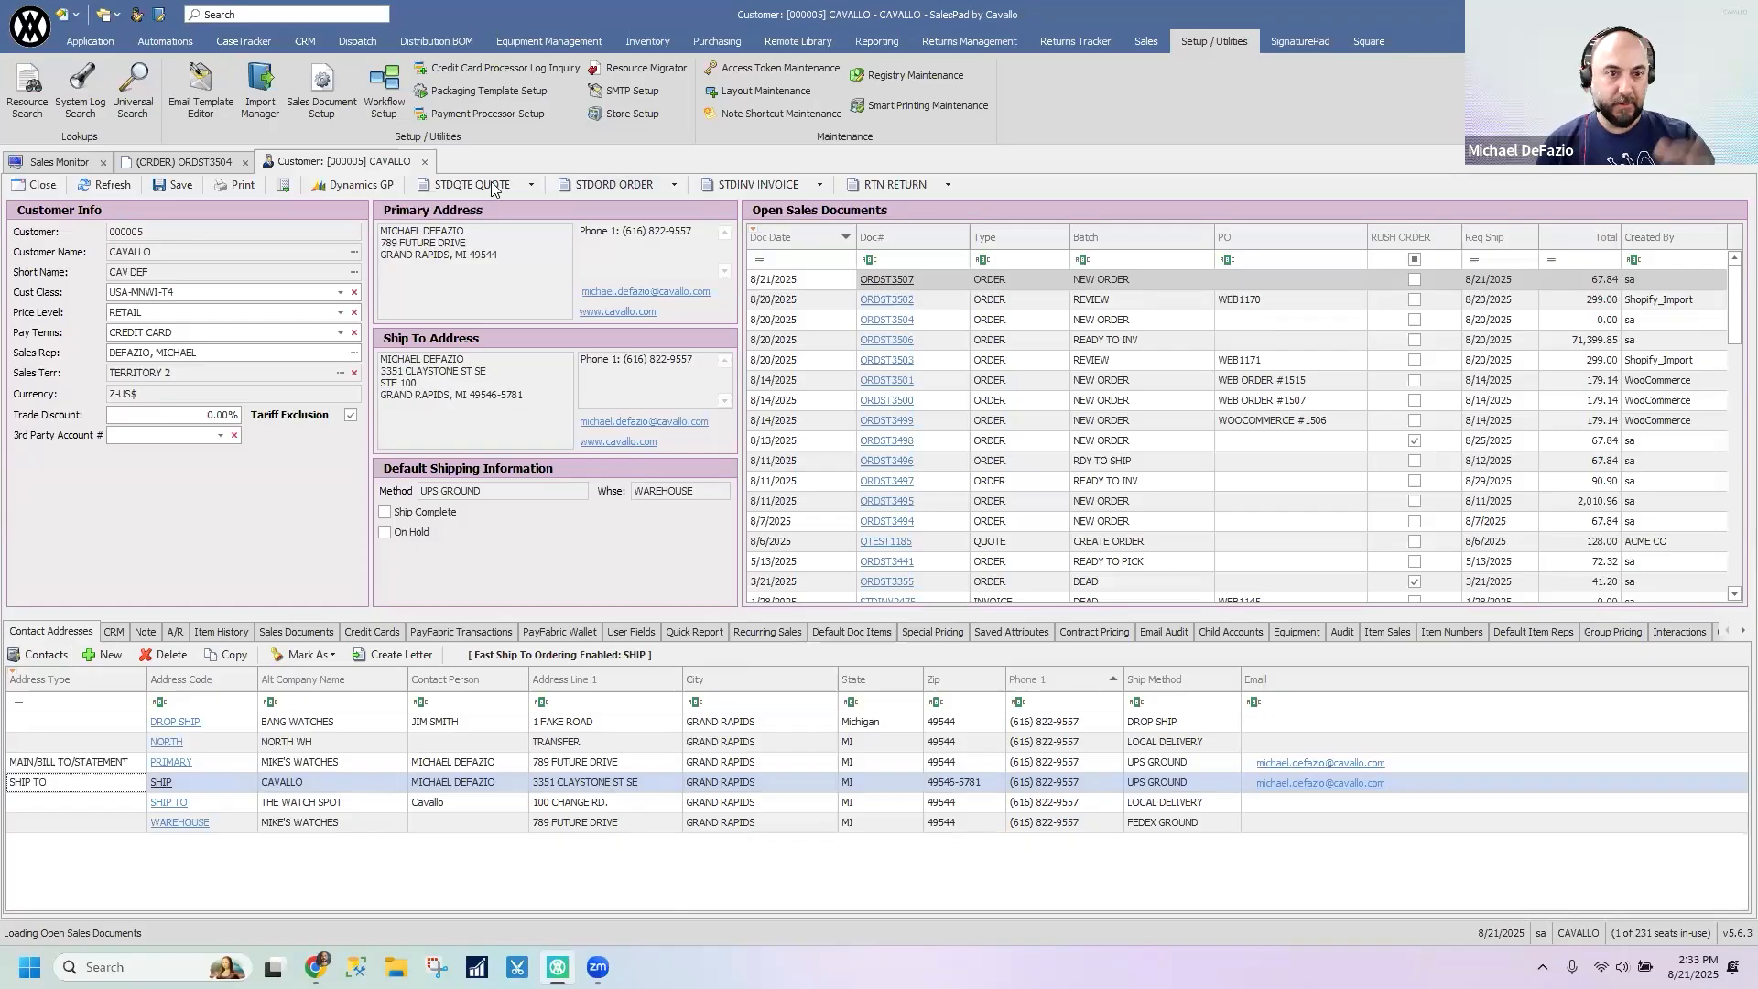
{"action": "left_click", "coordinate": [628, 183]}
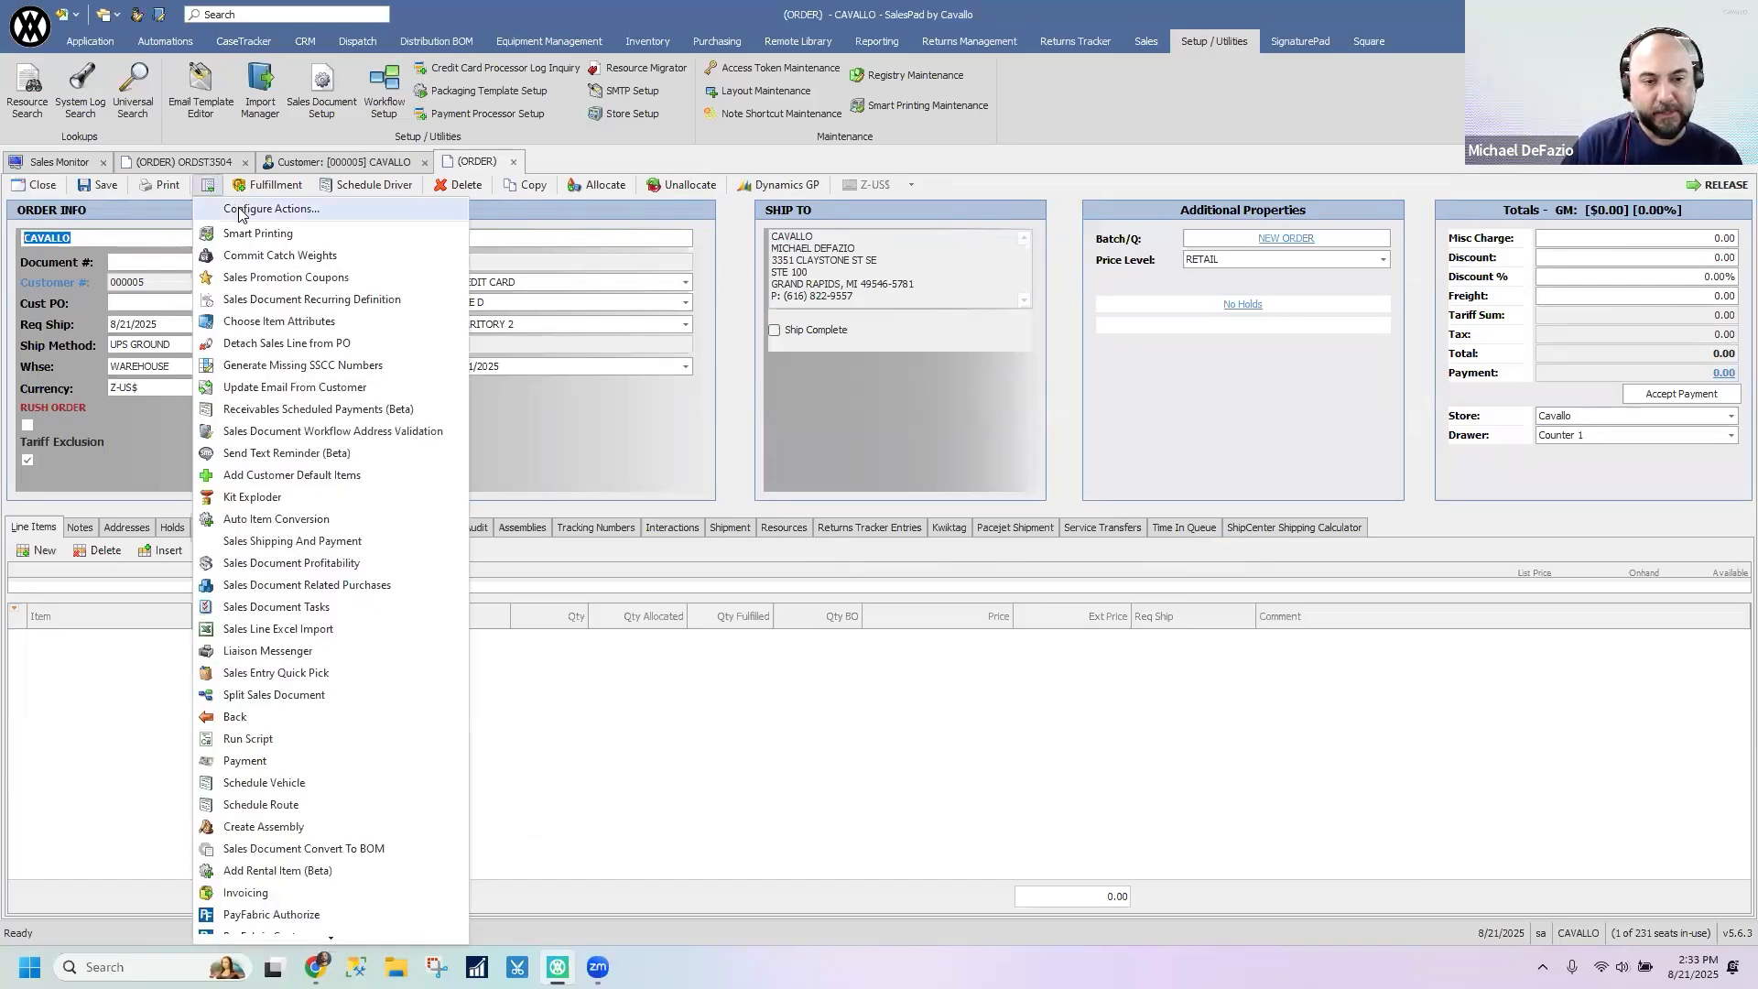
{"action": "left_click", "coordinate": [238, 210]}
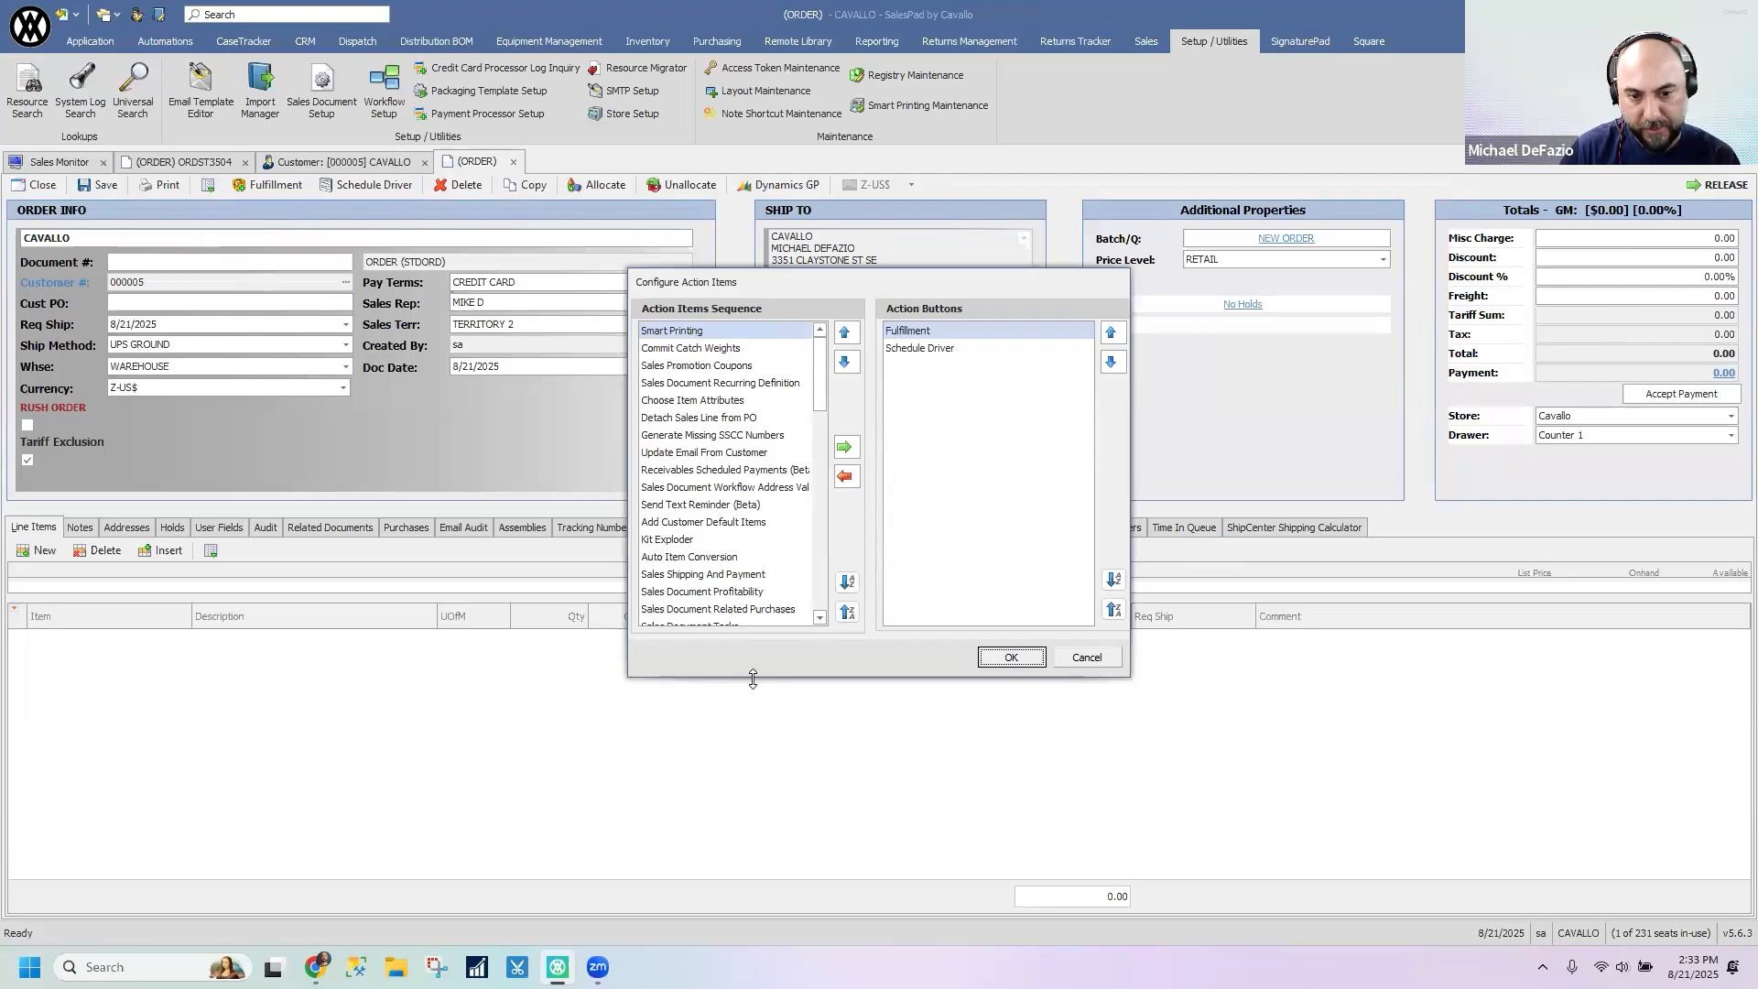
{"action": "left_click_drag", "start_coordinate": [753, 678], "coordinate": [767, 875]}
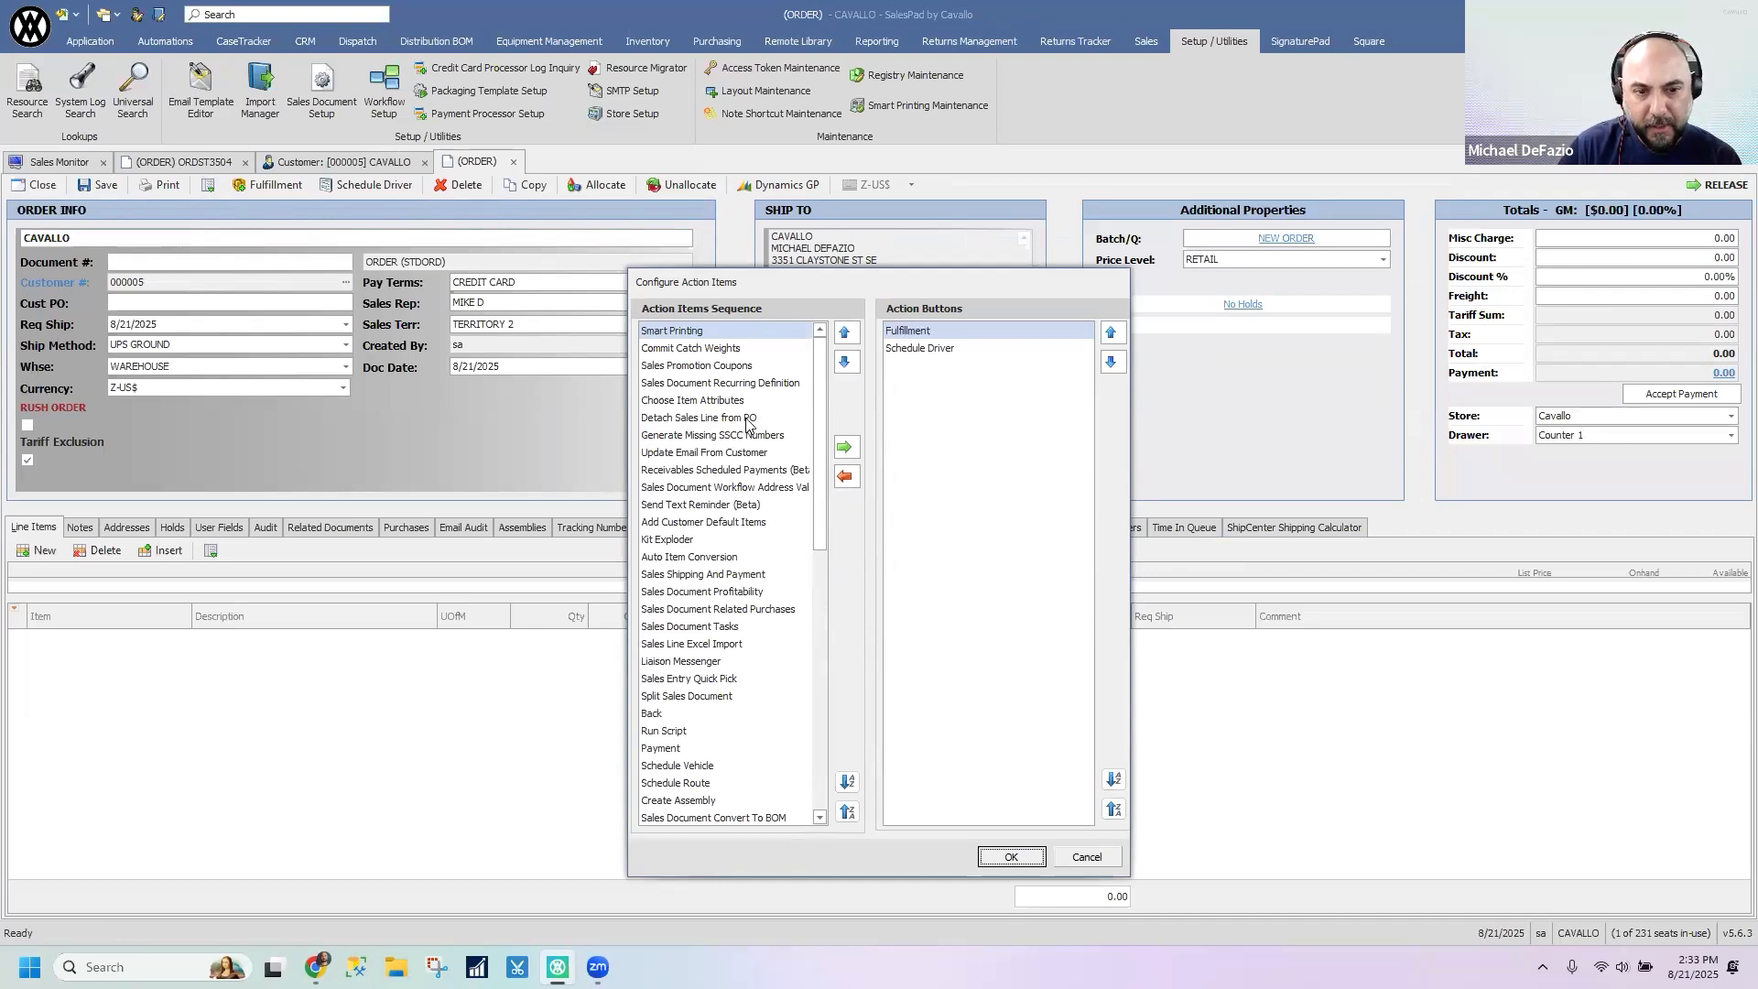
{"action": "scroll", "coordinate": [756, 421], "scroll_direction": "down", "scroll_amount": 1}
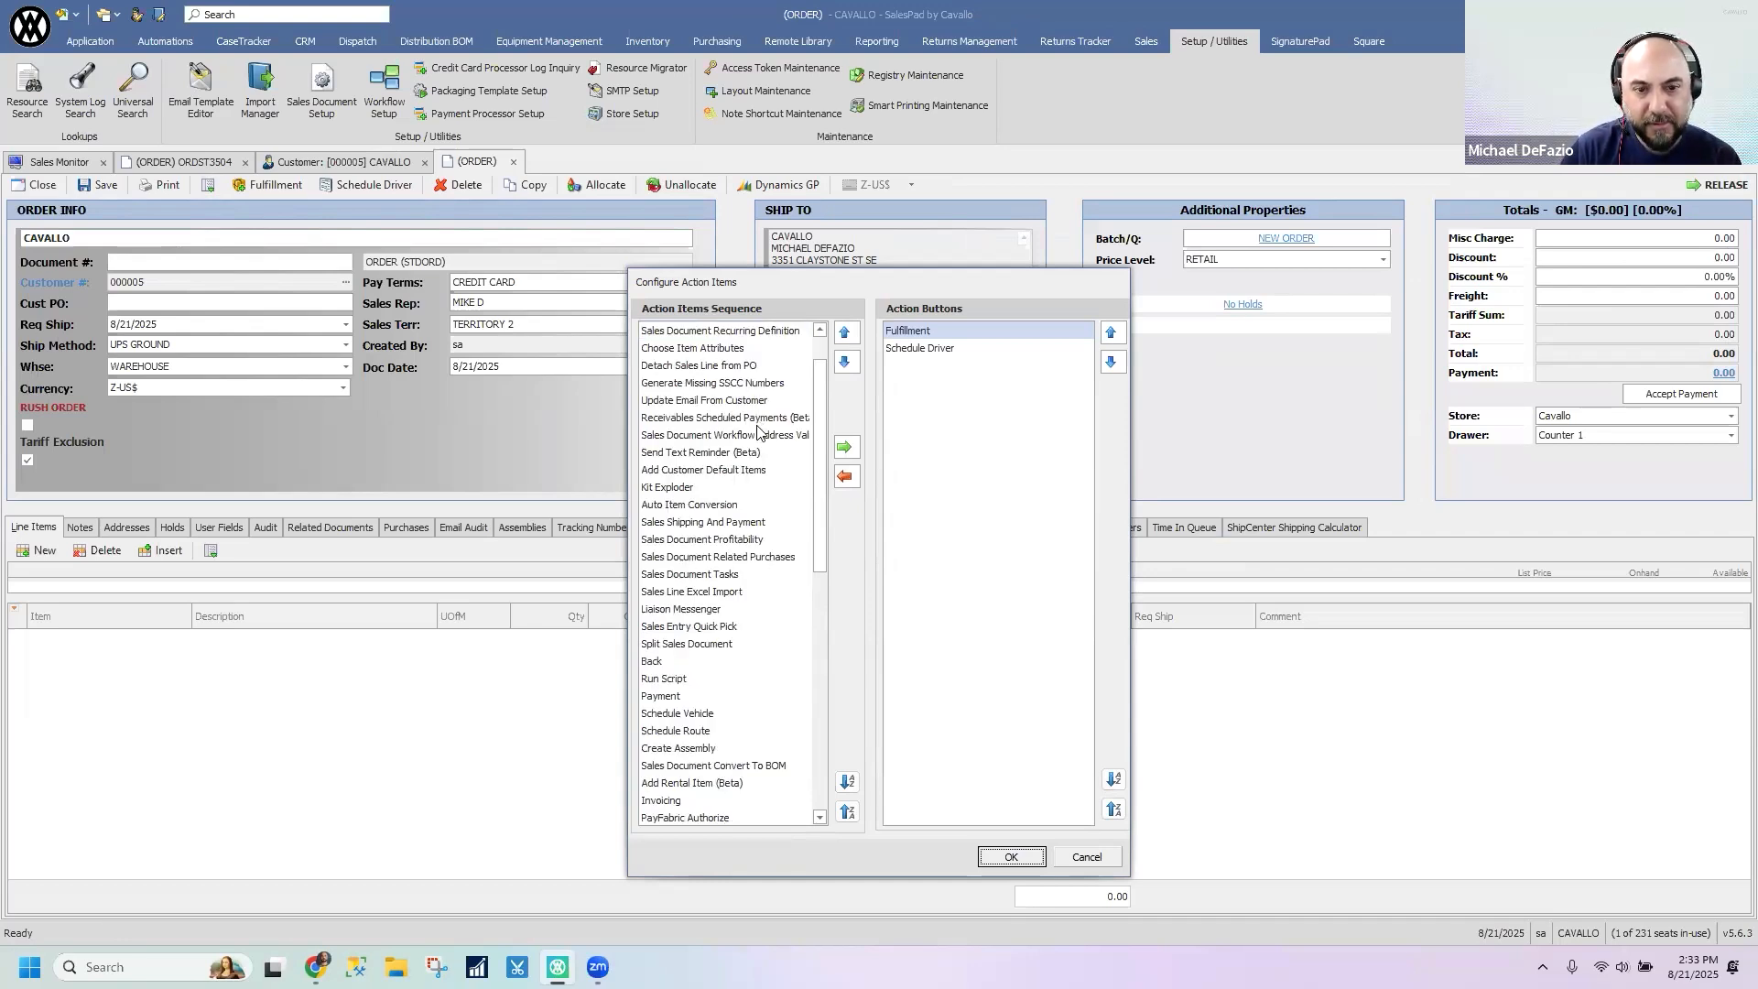
{"action": "left_click", "coordinate": [767, 470]}
{"action": "left_click", "coordinate": [844, 451]}
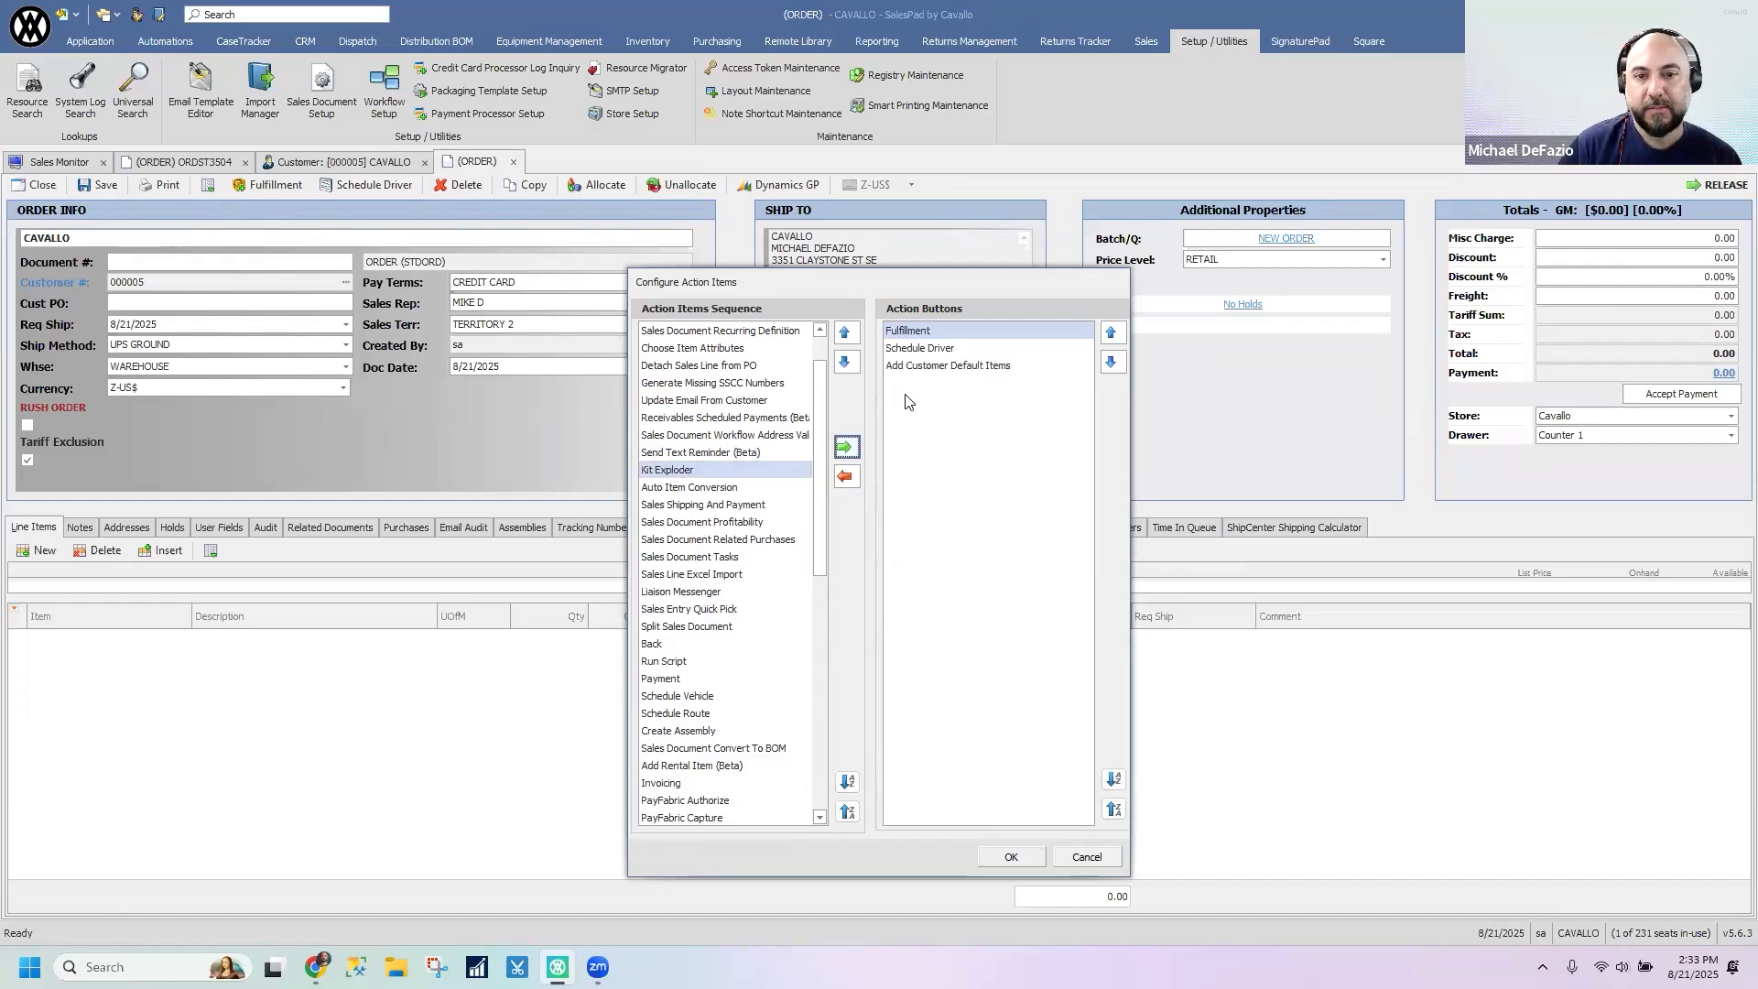
{"action": "left_click", "coordinate": [1011, 857]}
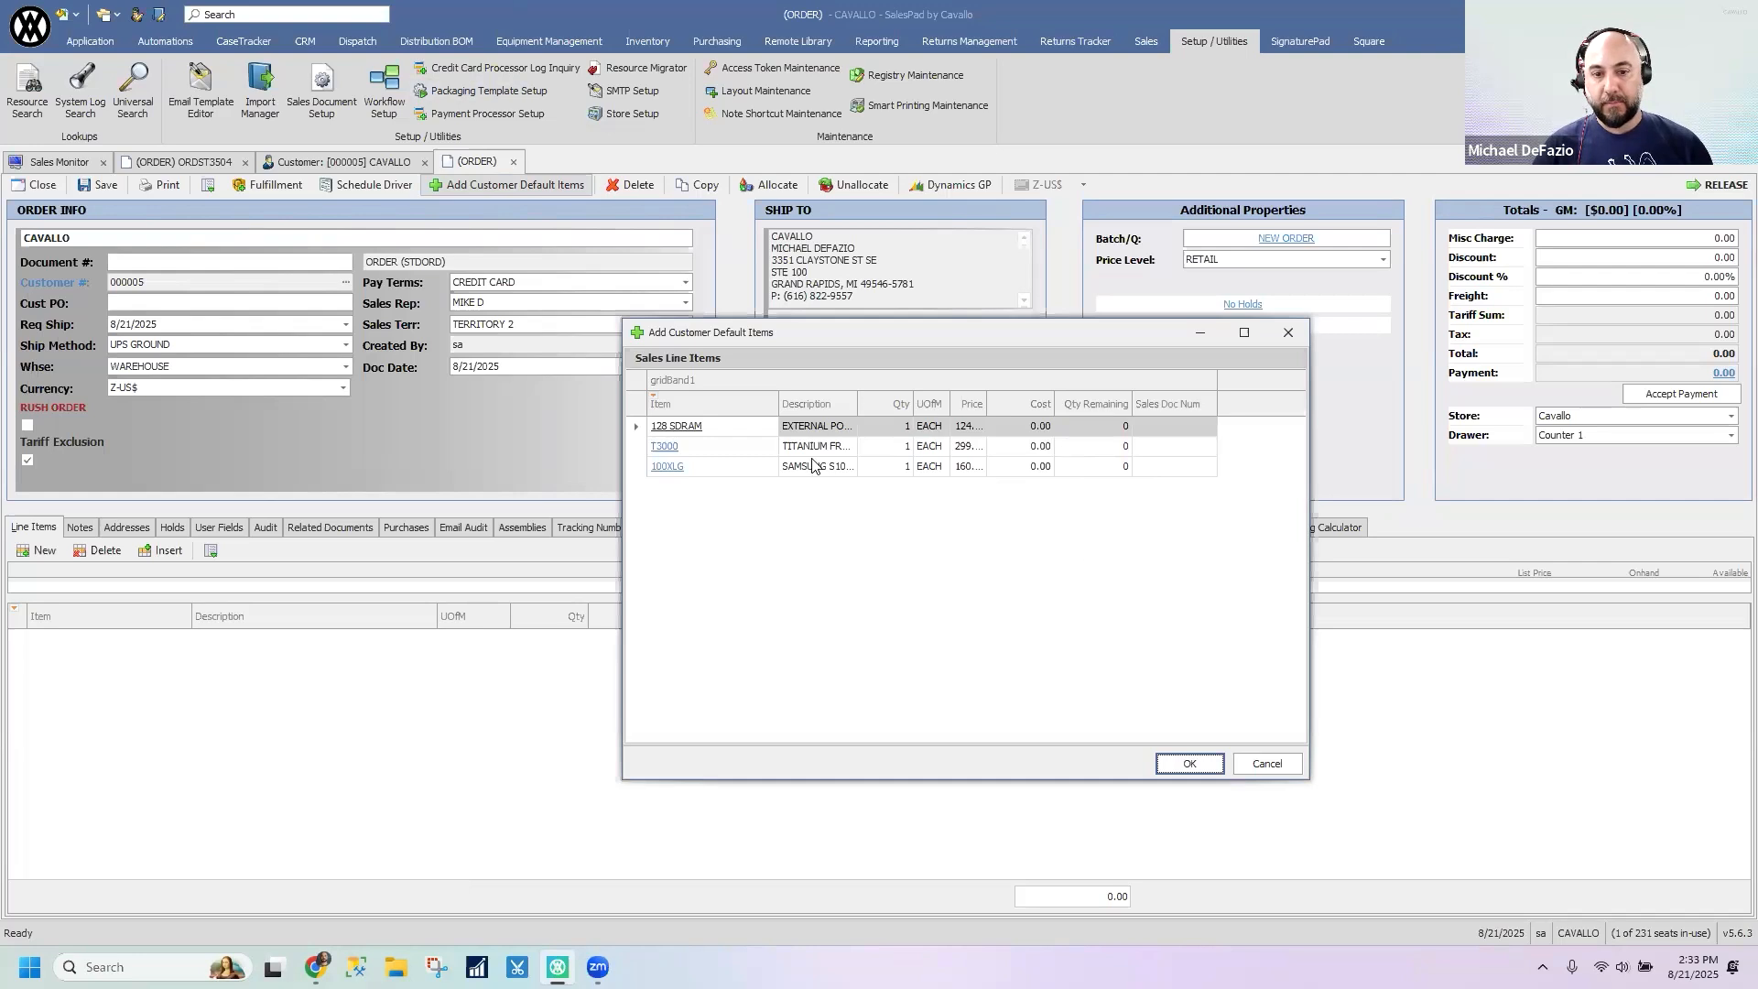
- Add all three customer default items, 128 SDRAM, T3000 and 100XLG, to the new order's lines
{"action": "left_click", "coordinate": [769, 469], "text": "shift"}
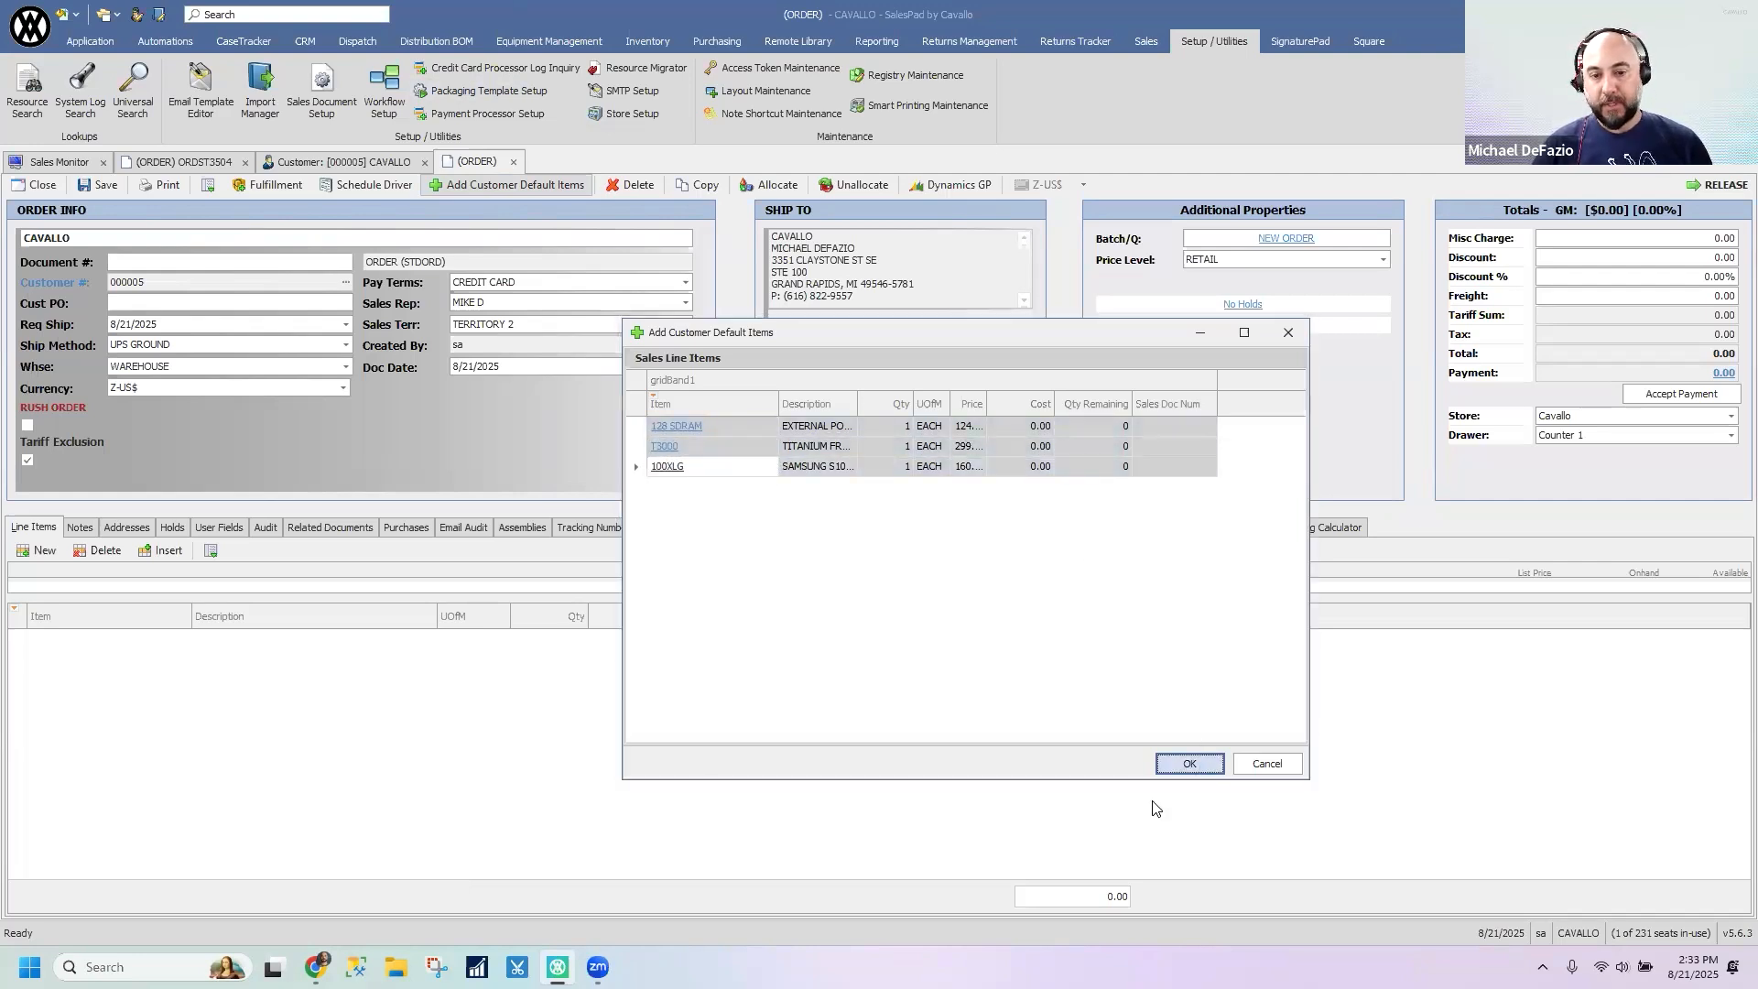
{"action": "key", "text": "Return"}
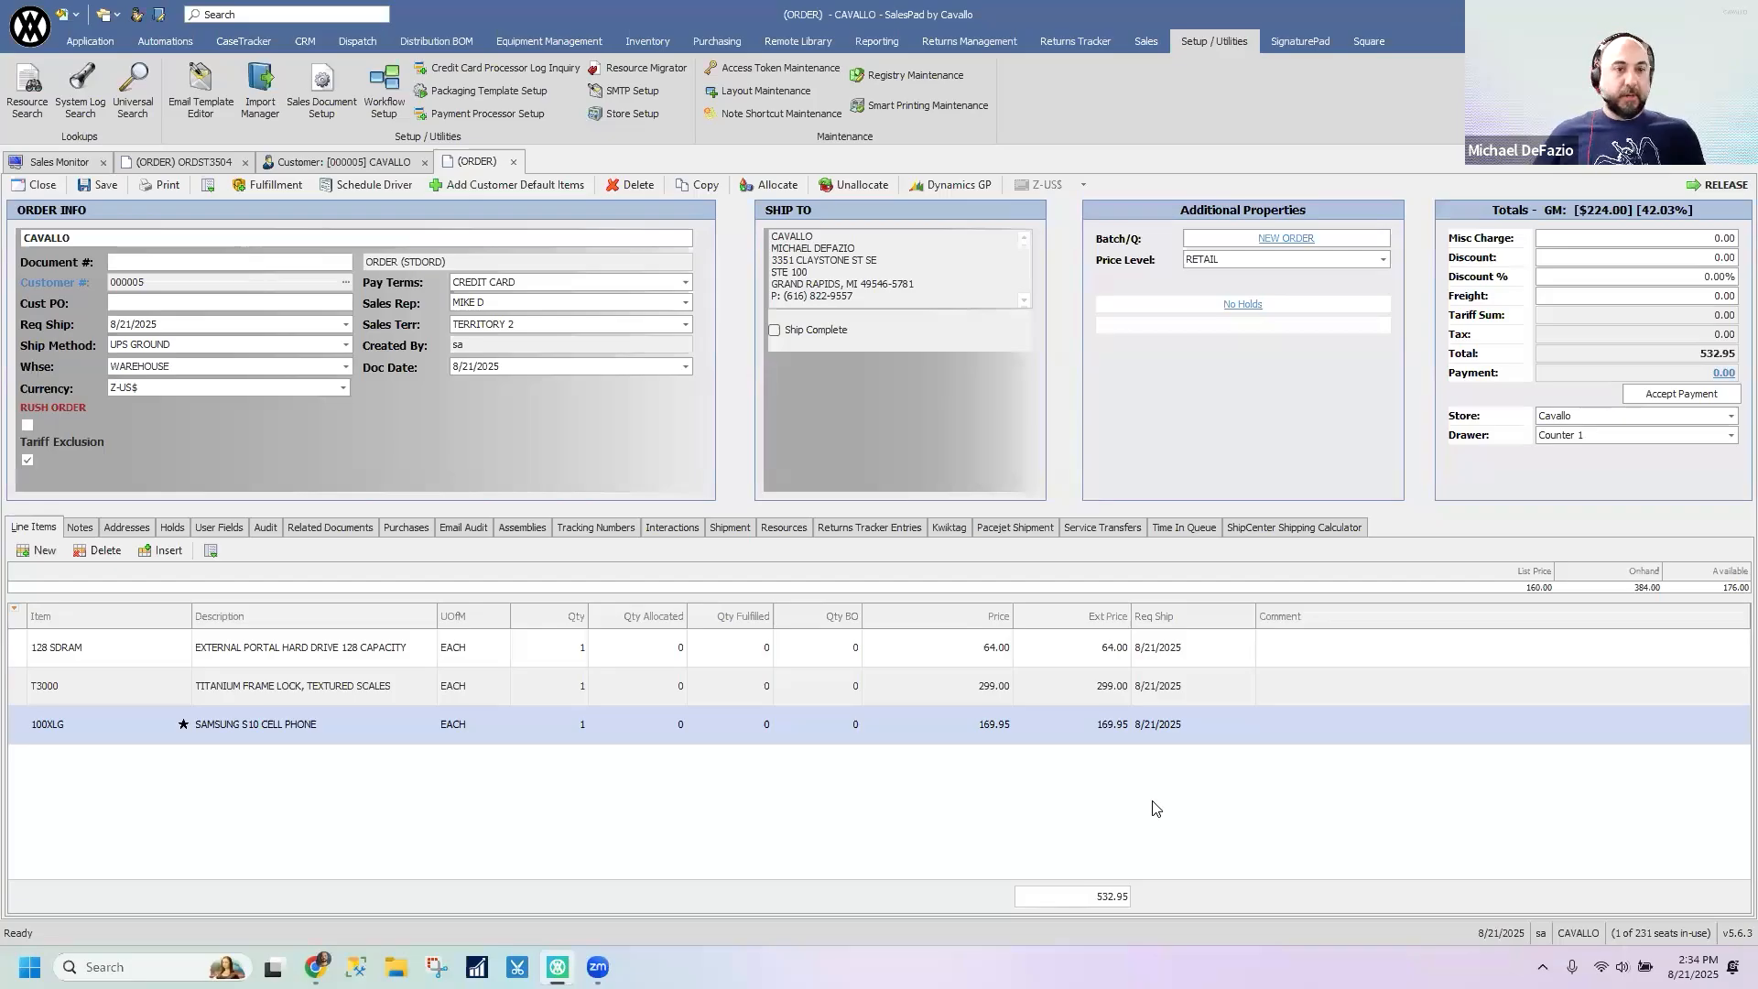
- Return to the CAVALLO customer record, review its default document items and go back to its contact addresses
{"action": "left_click", "coordinate": [300, 166]}
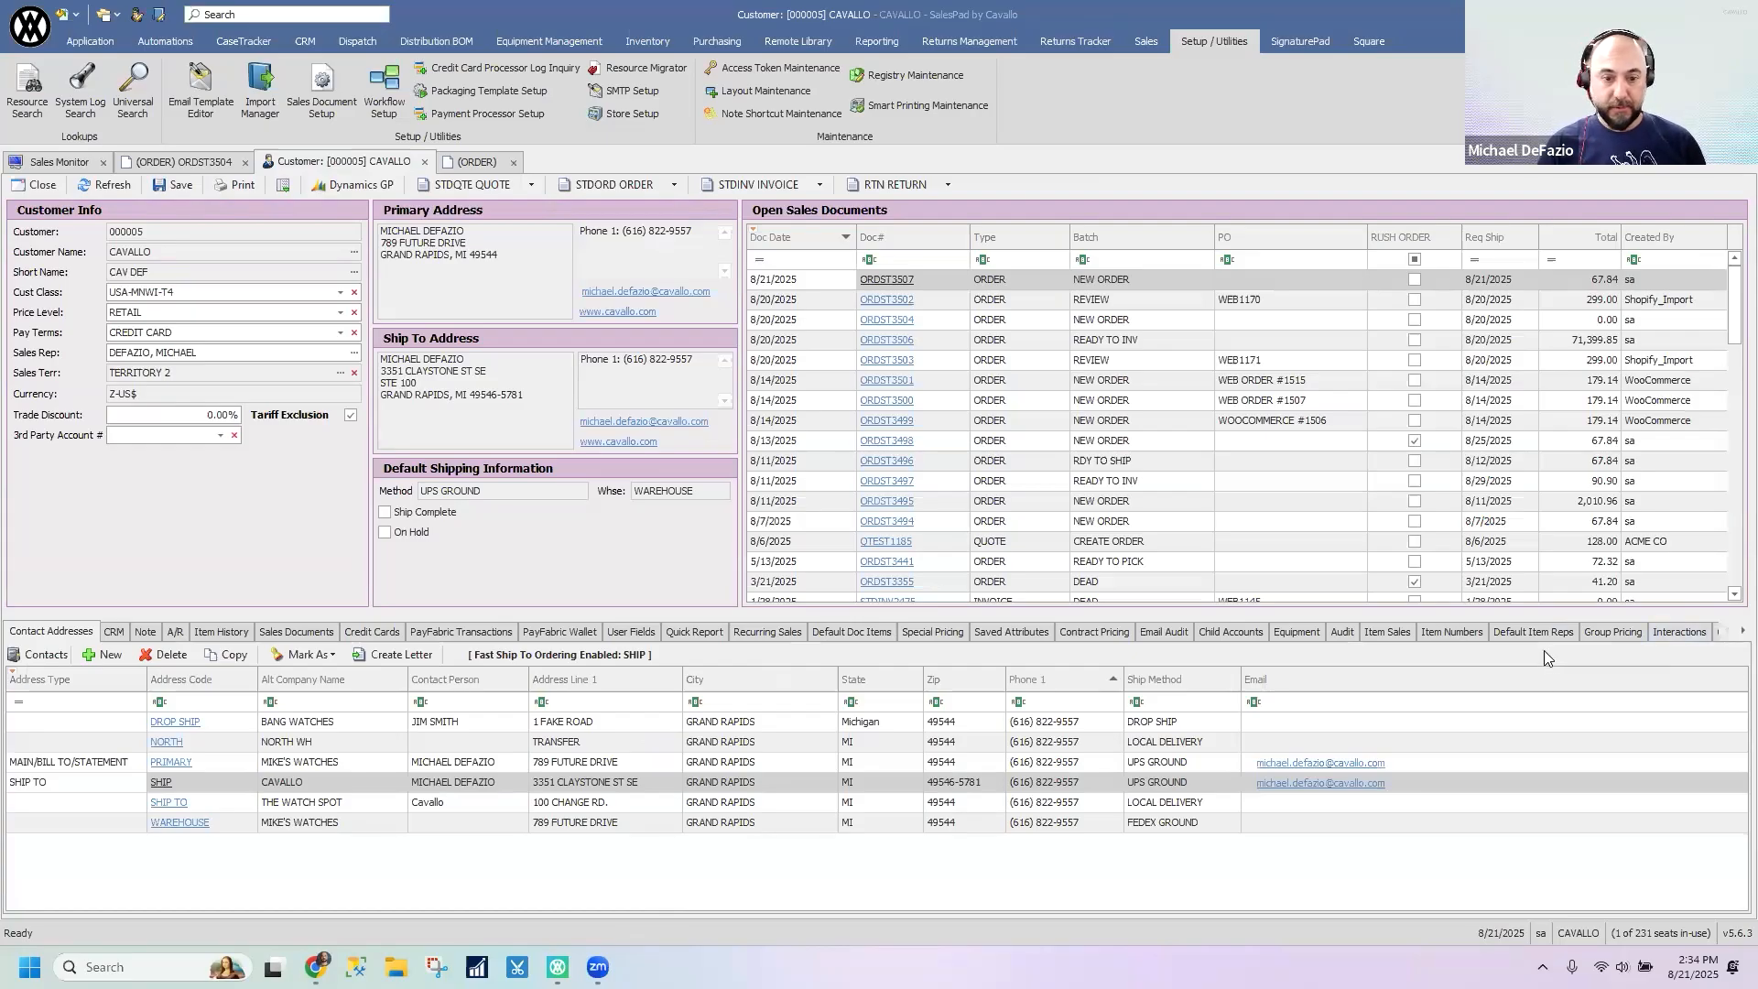
{"action": "left_click", "coordinate": [825, 633]}
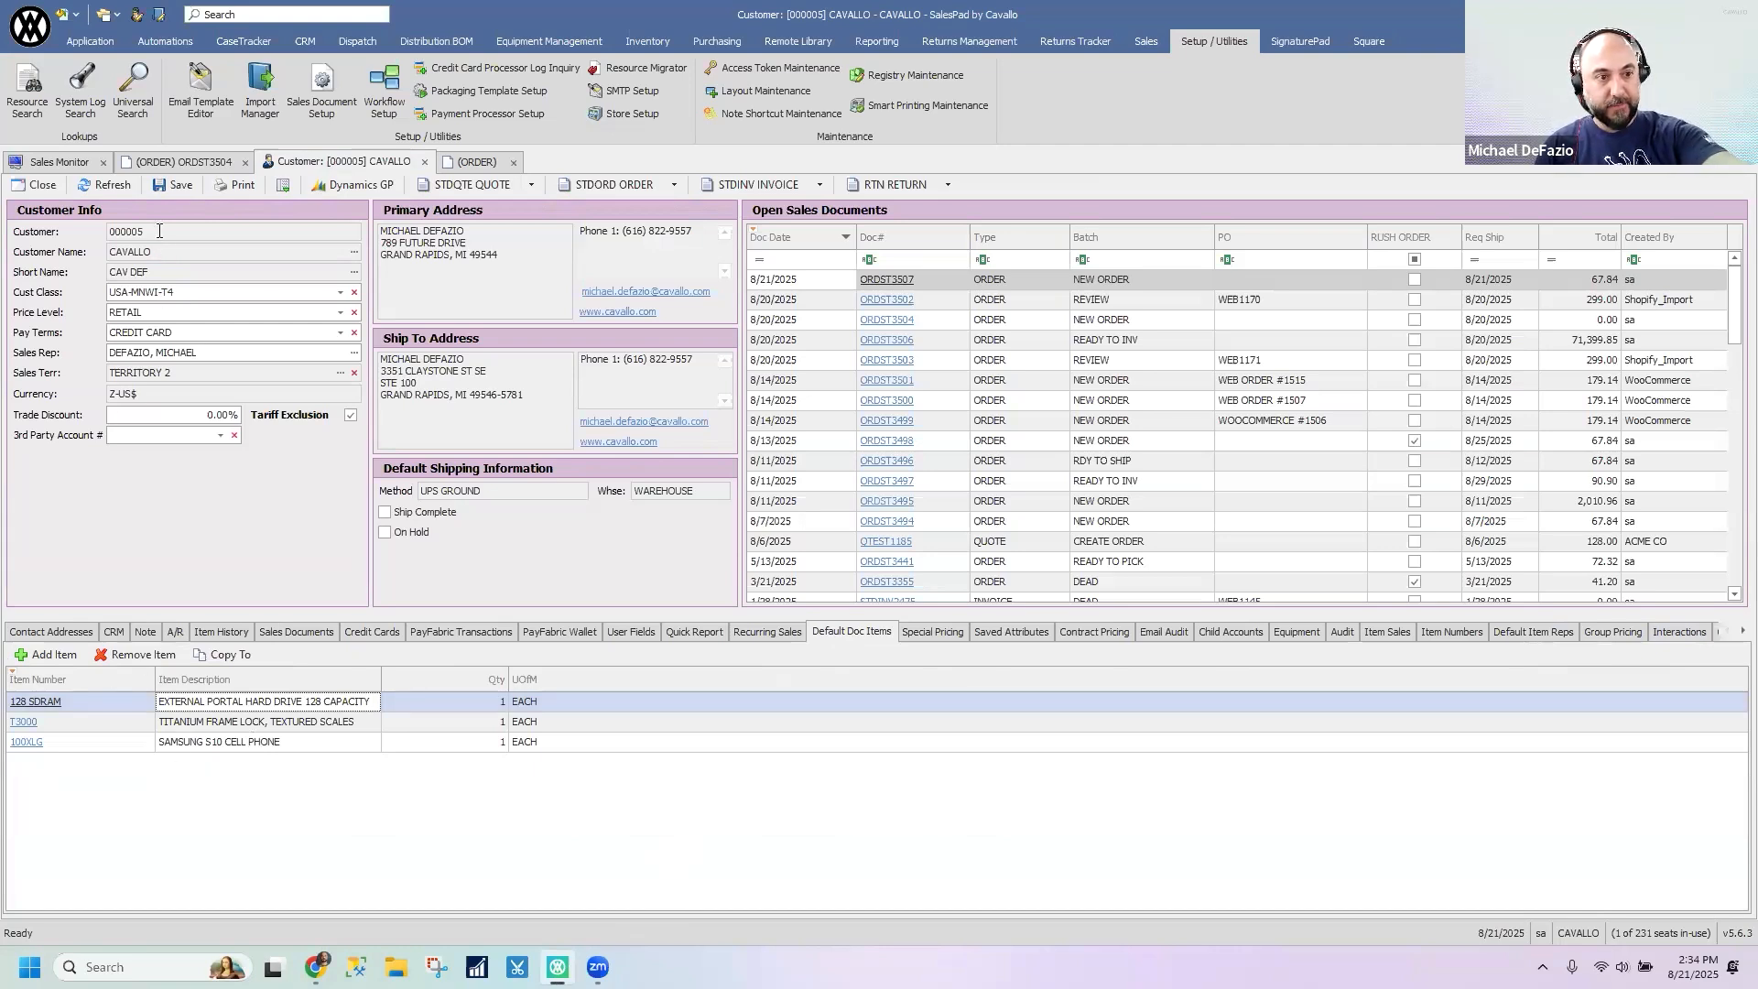
{"action": "left_click", "coordinate": [89, 229]}
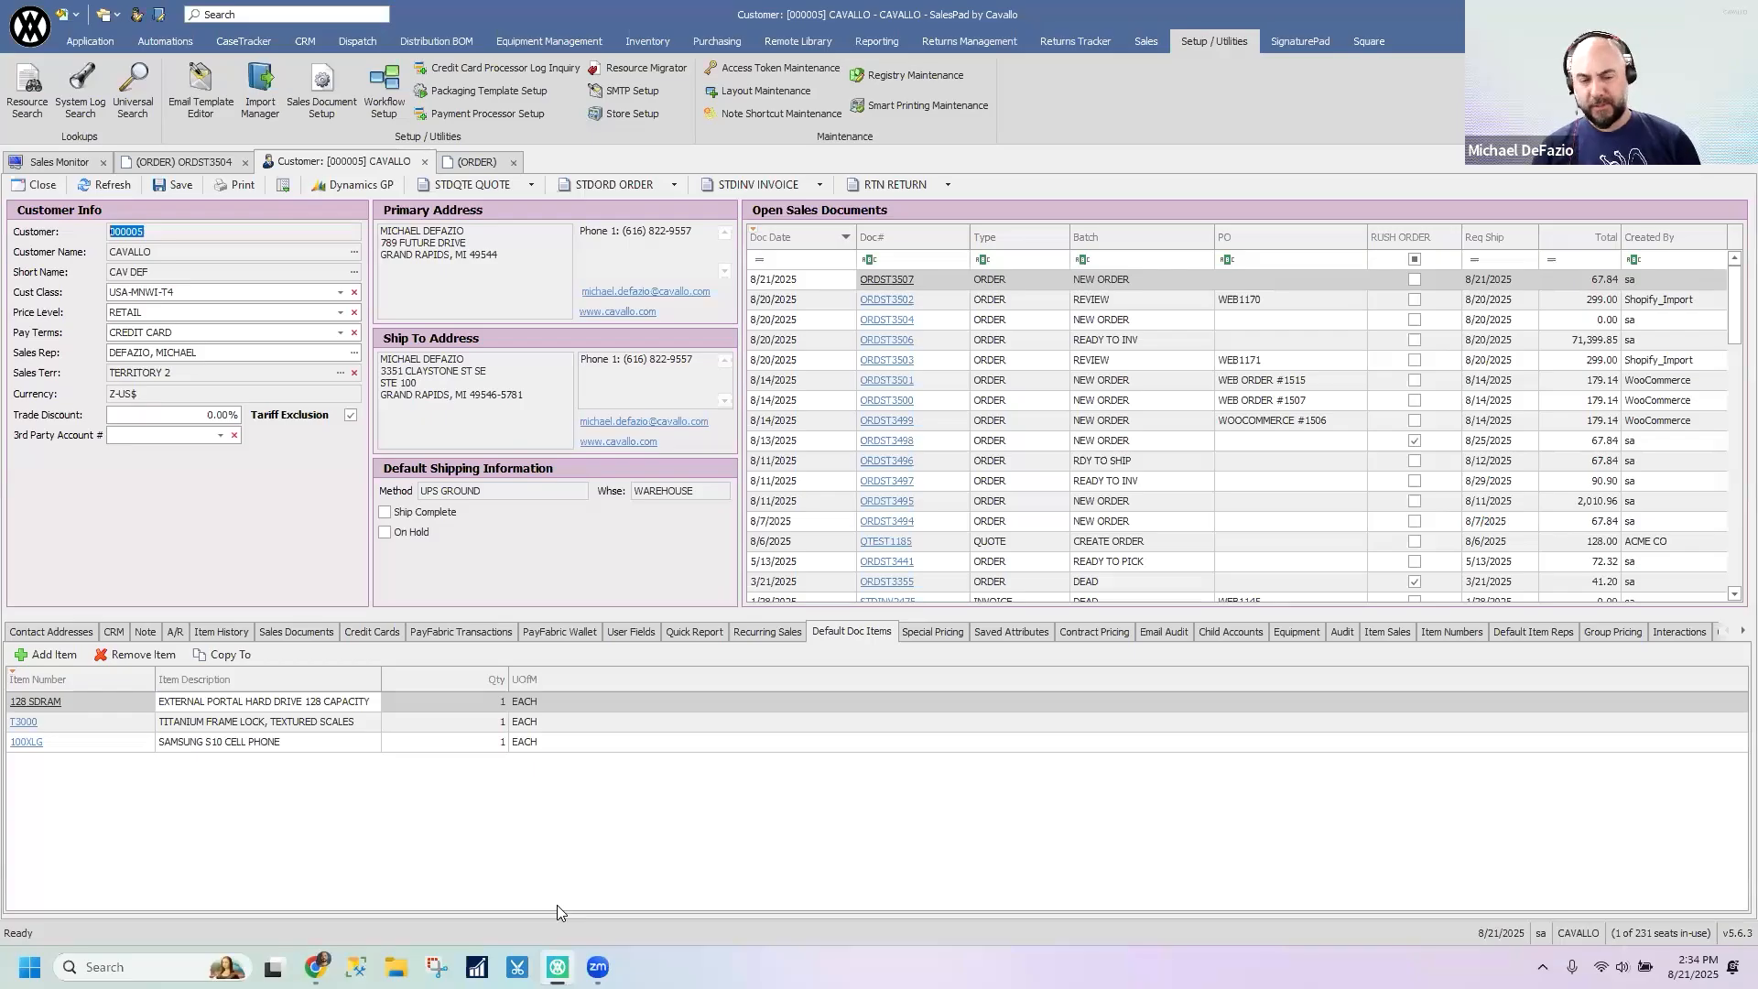
{"action": "left_click", "coordinate": [834, 861]}
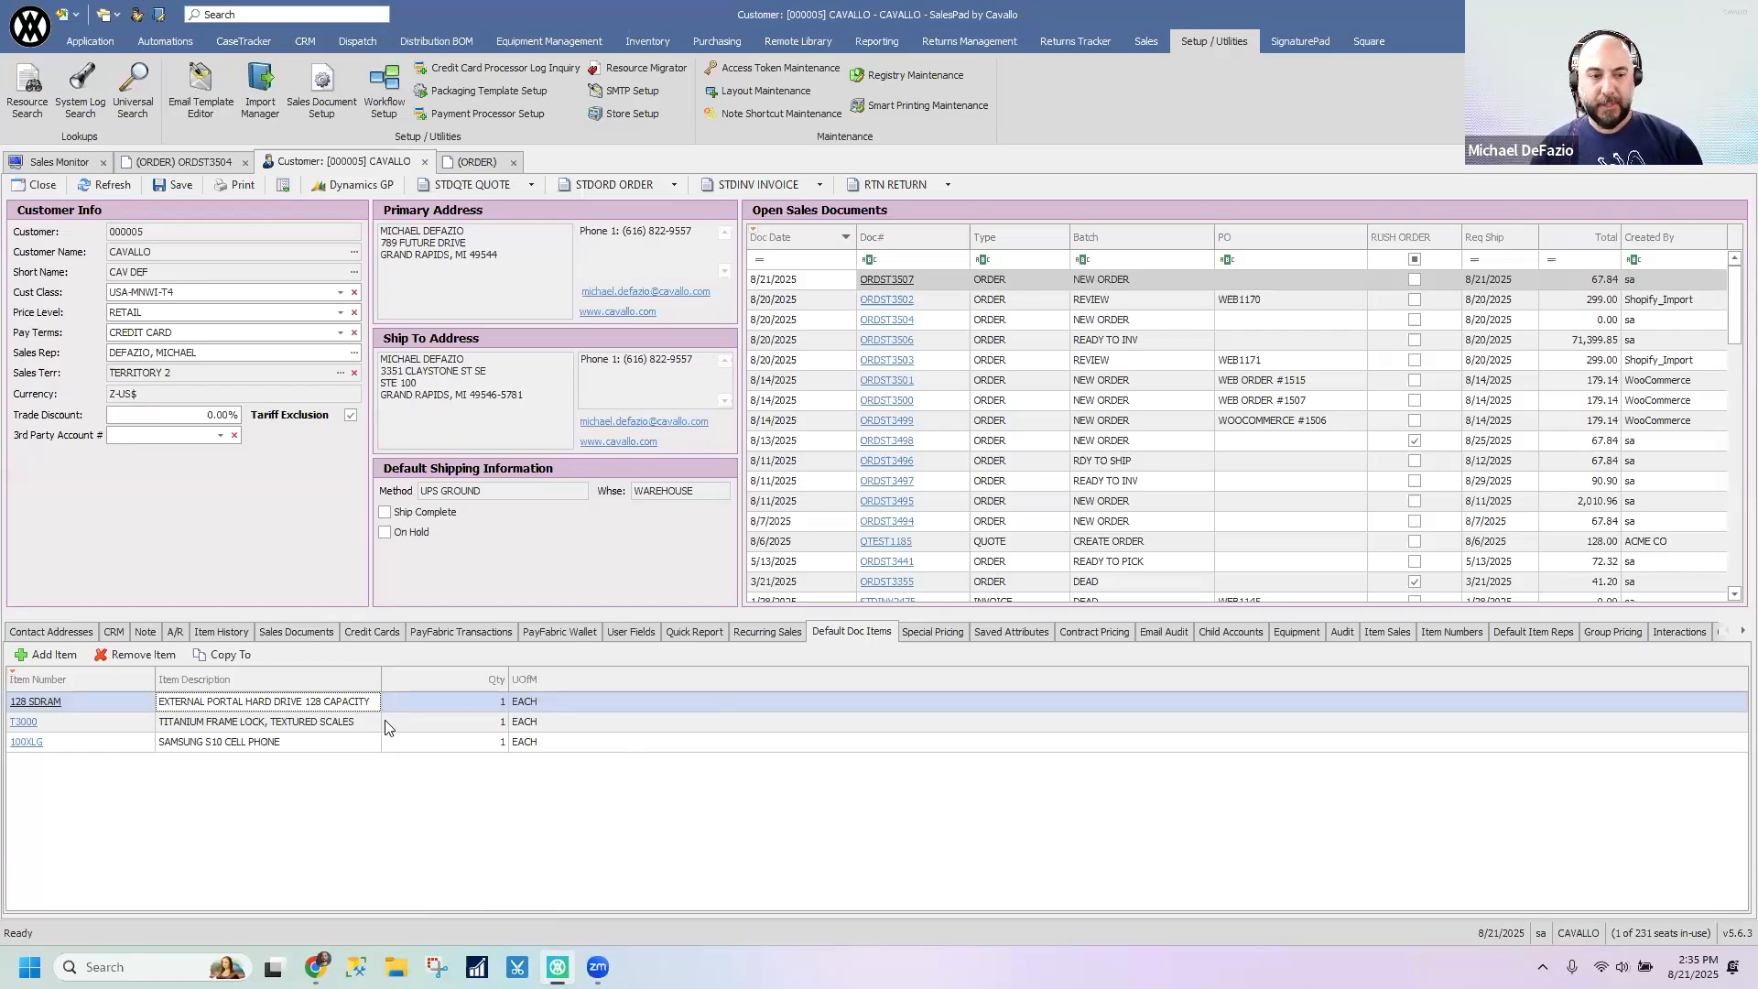
{"action": "left_click", "coordinate": [57, 631]}
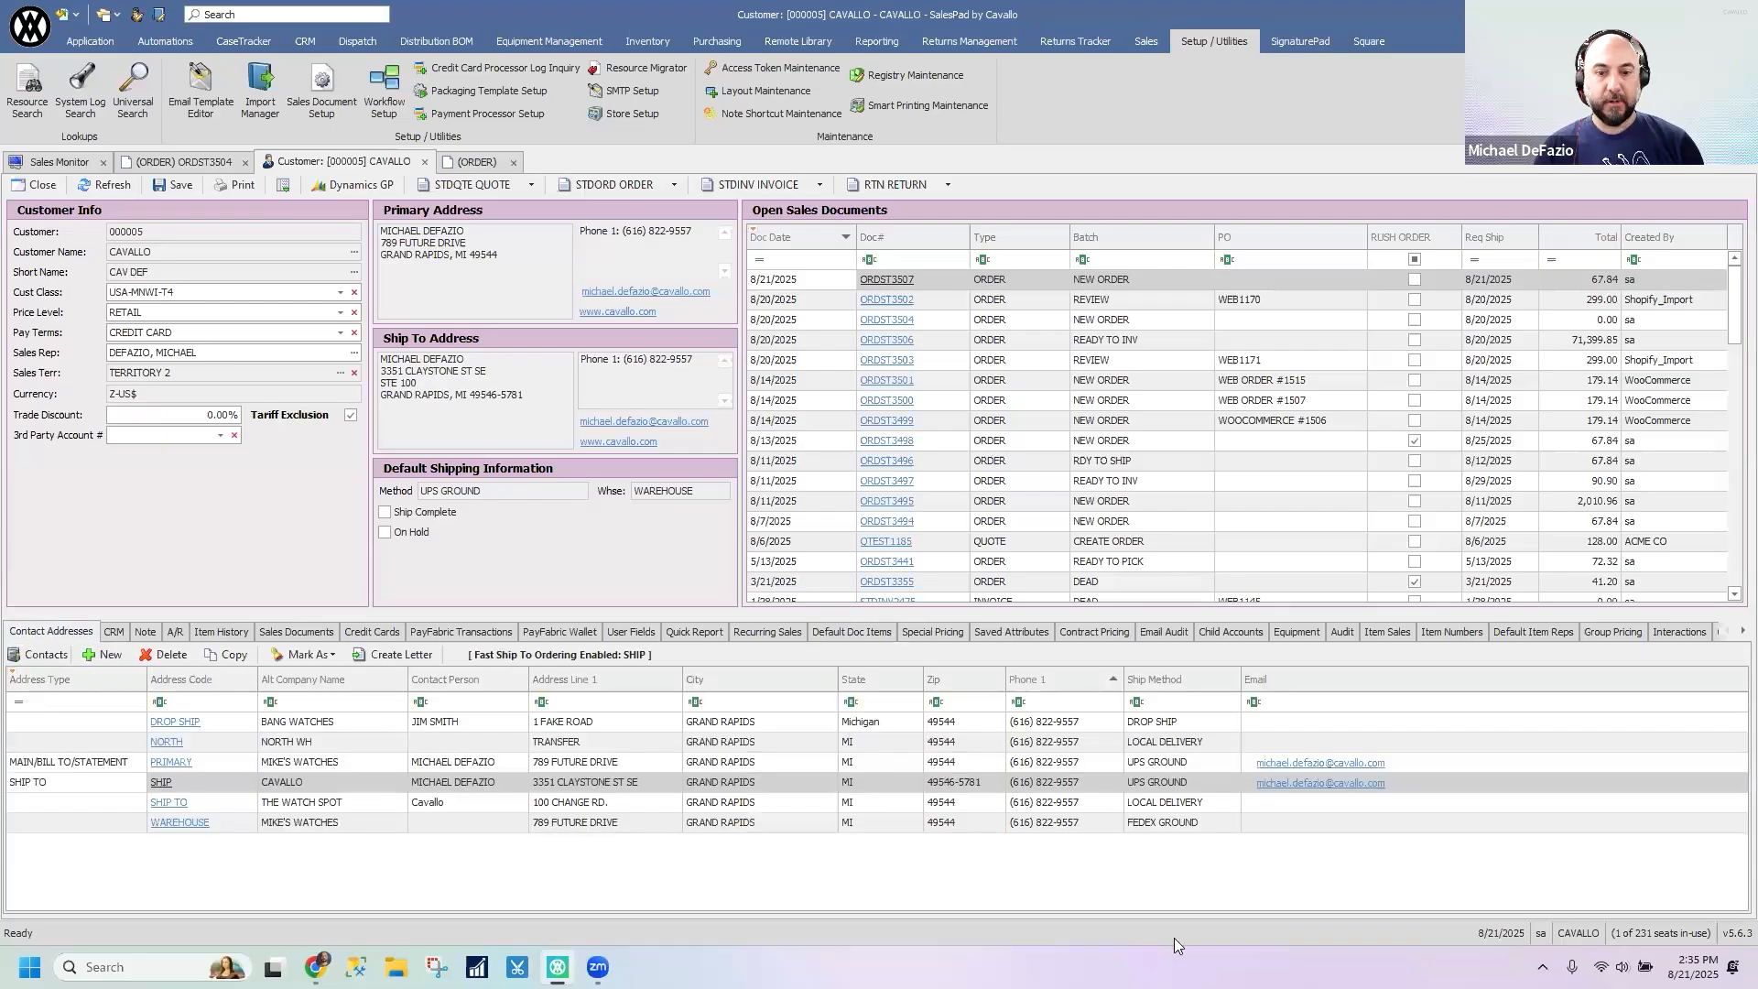
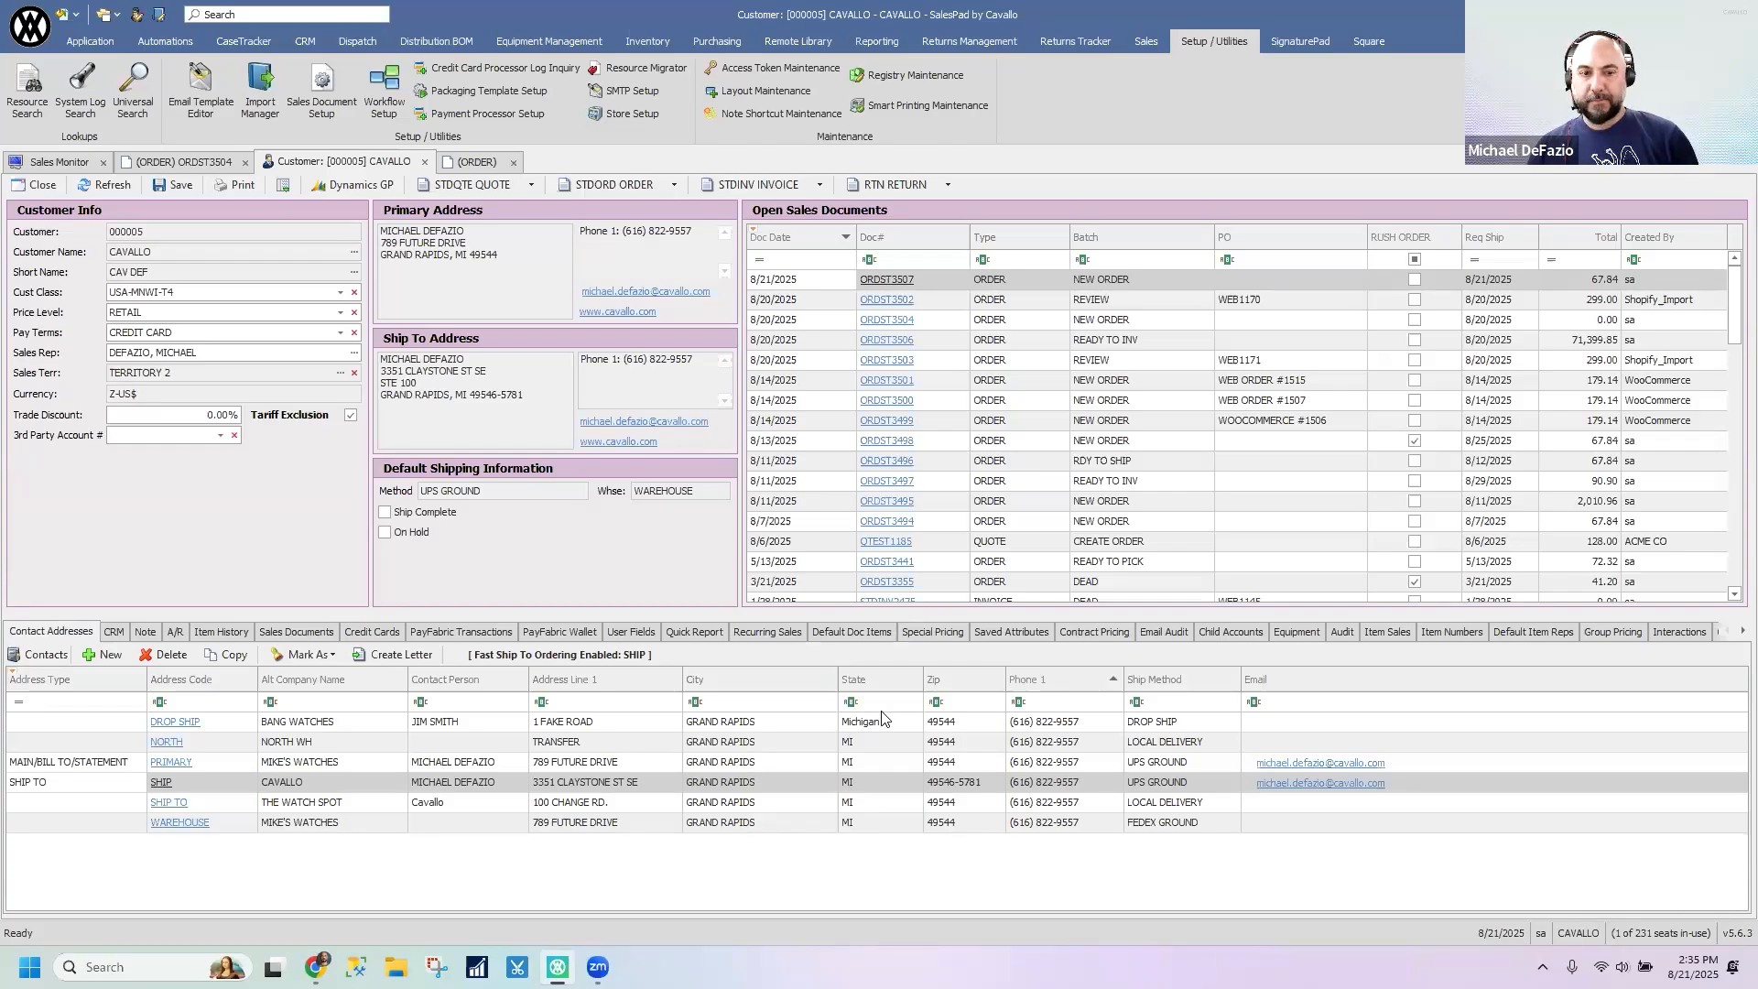
- Close the new CAVALLO order without saving its changes
{"action": "left_click", "coordinate": [811, 899]}
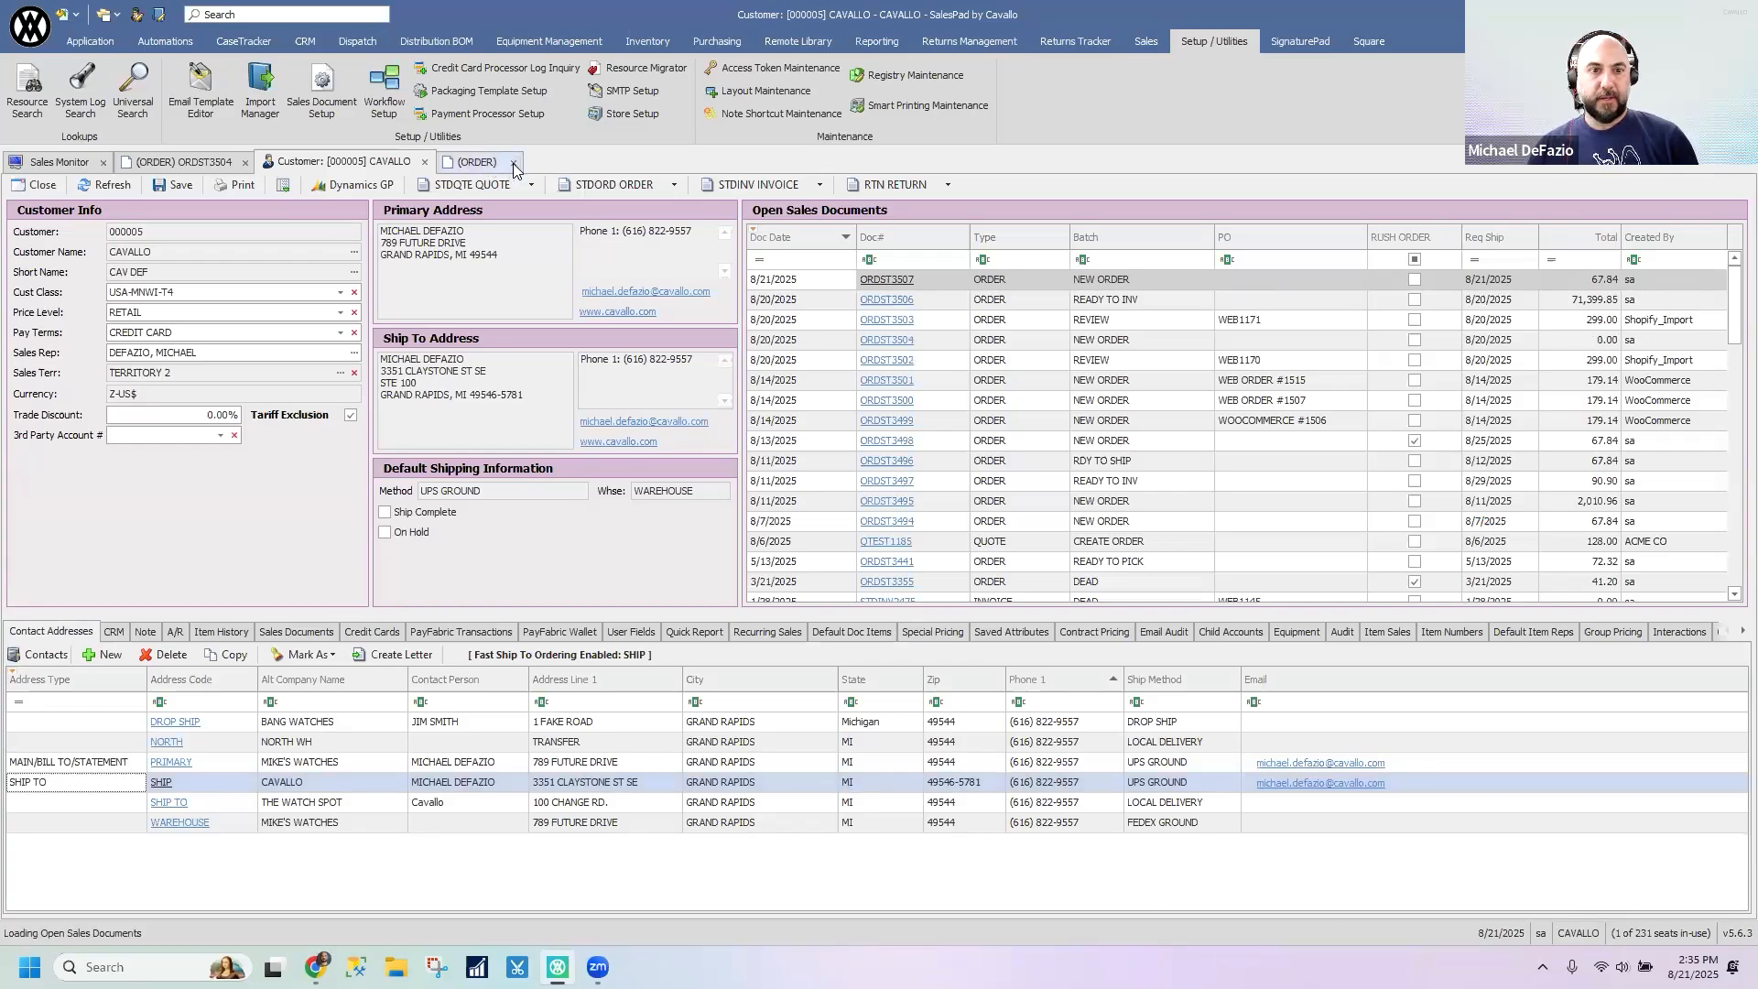
{"action": "left_click", "coordinate": [513, 162]}
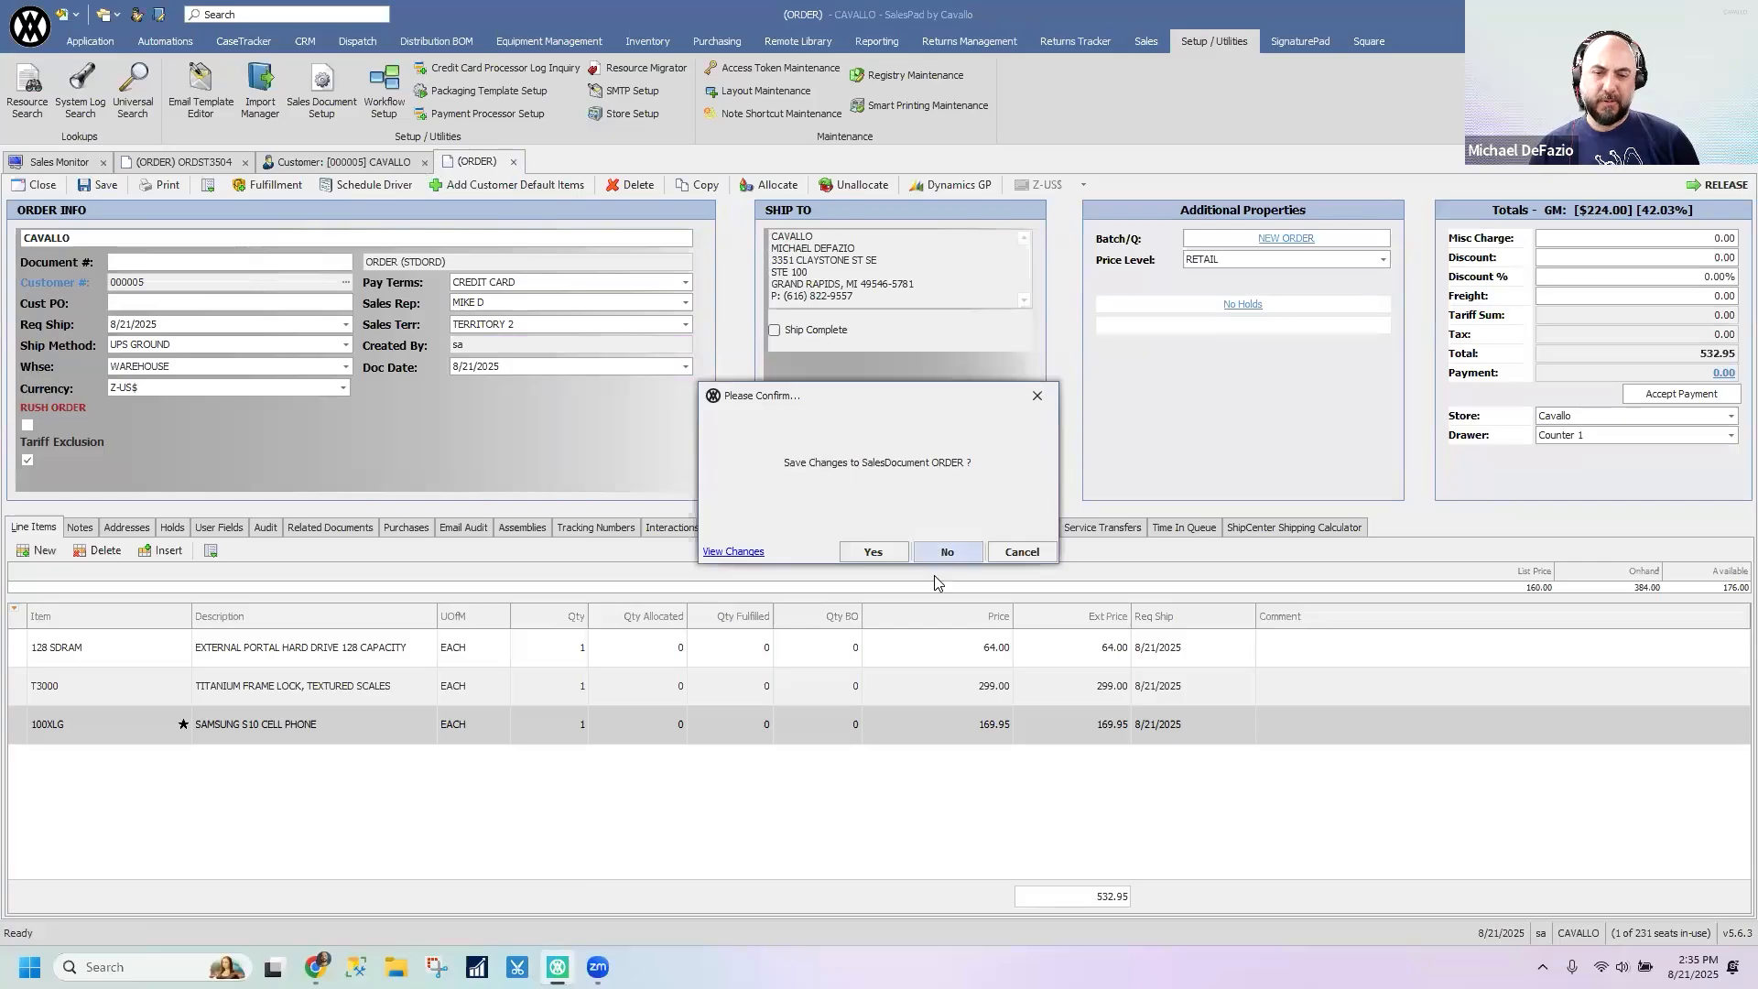
{"action": "left_click", "coordinate": [936, 549]}
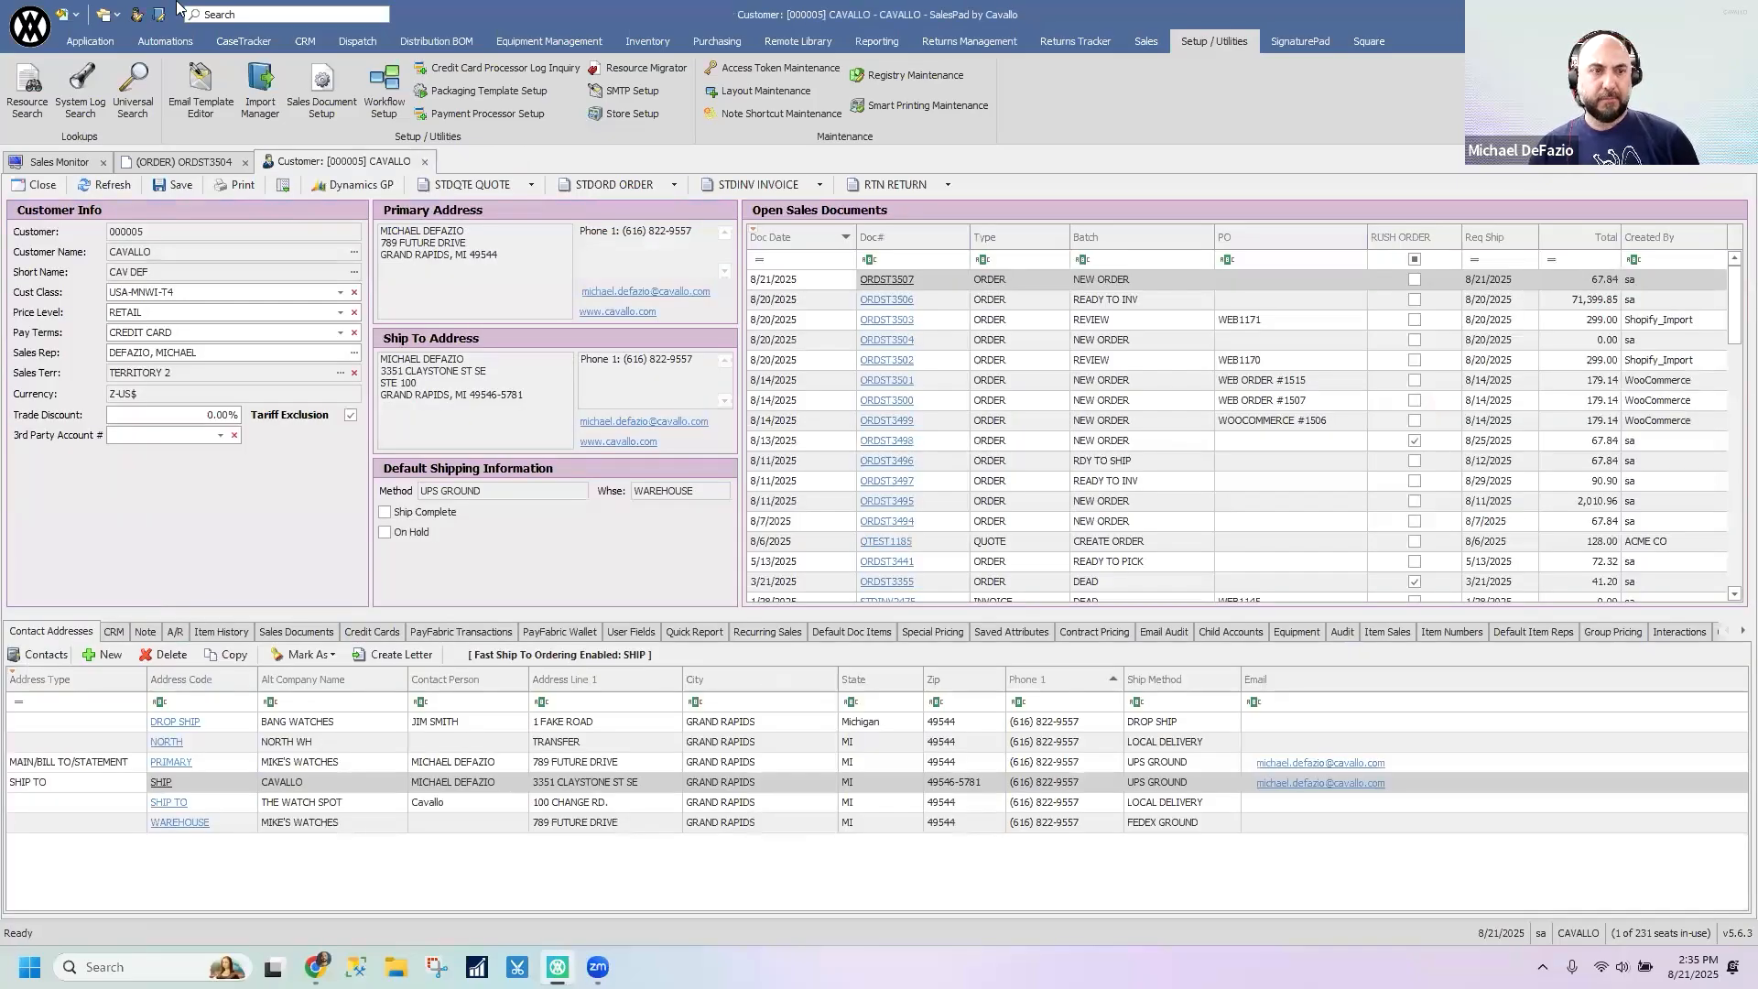
- Open the Security Editor, clear the filter on the Admin group's security list and enlarge the list area
{"action": "left_click", "coordinate": [30, 28]}
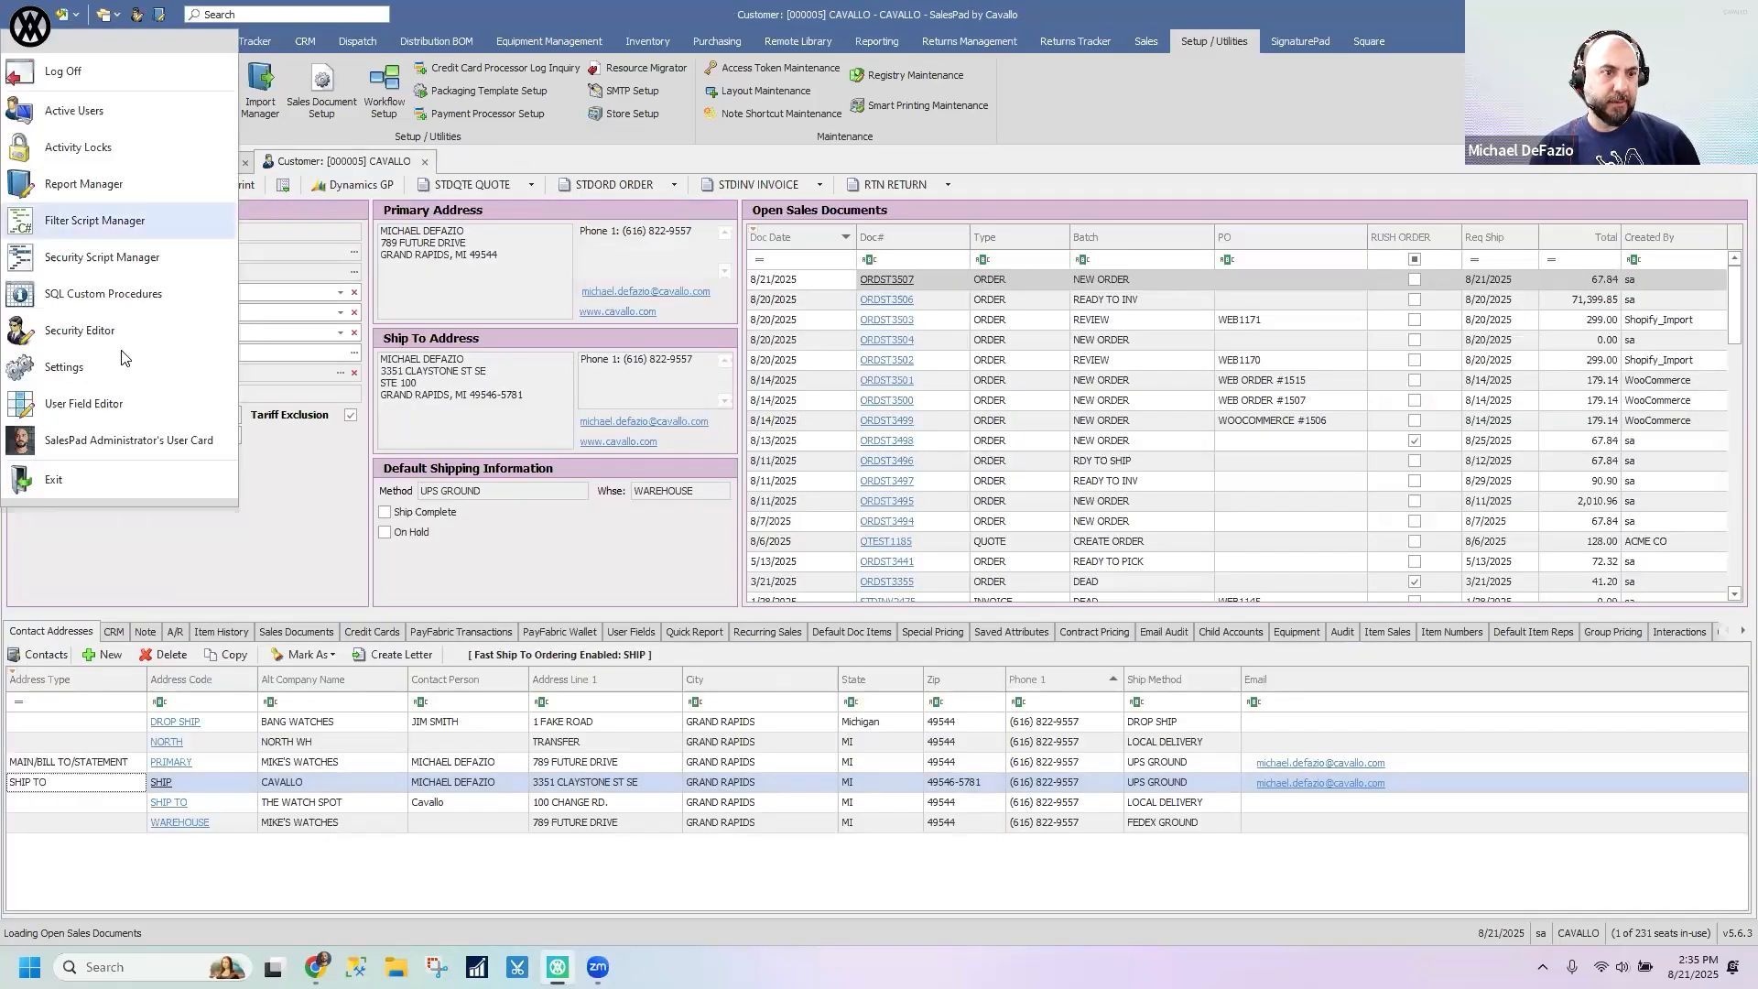
{"action": "left_click", "coordinate": [79, 330]}
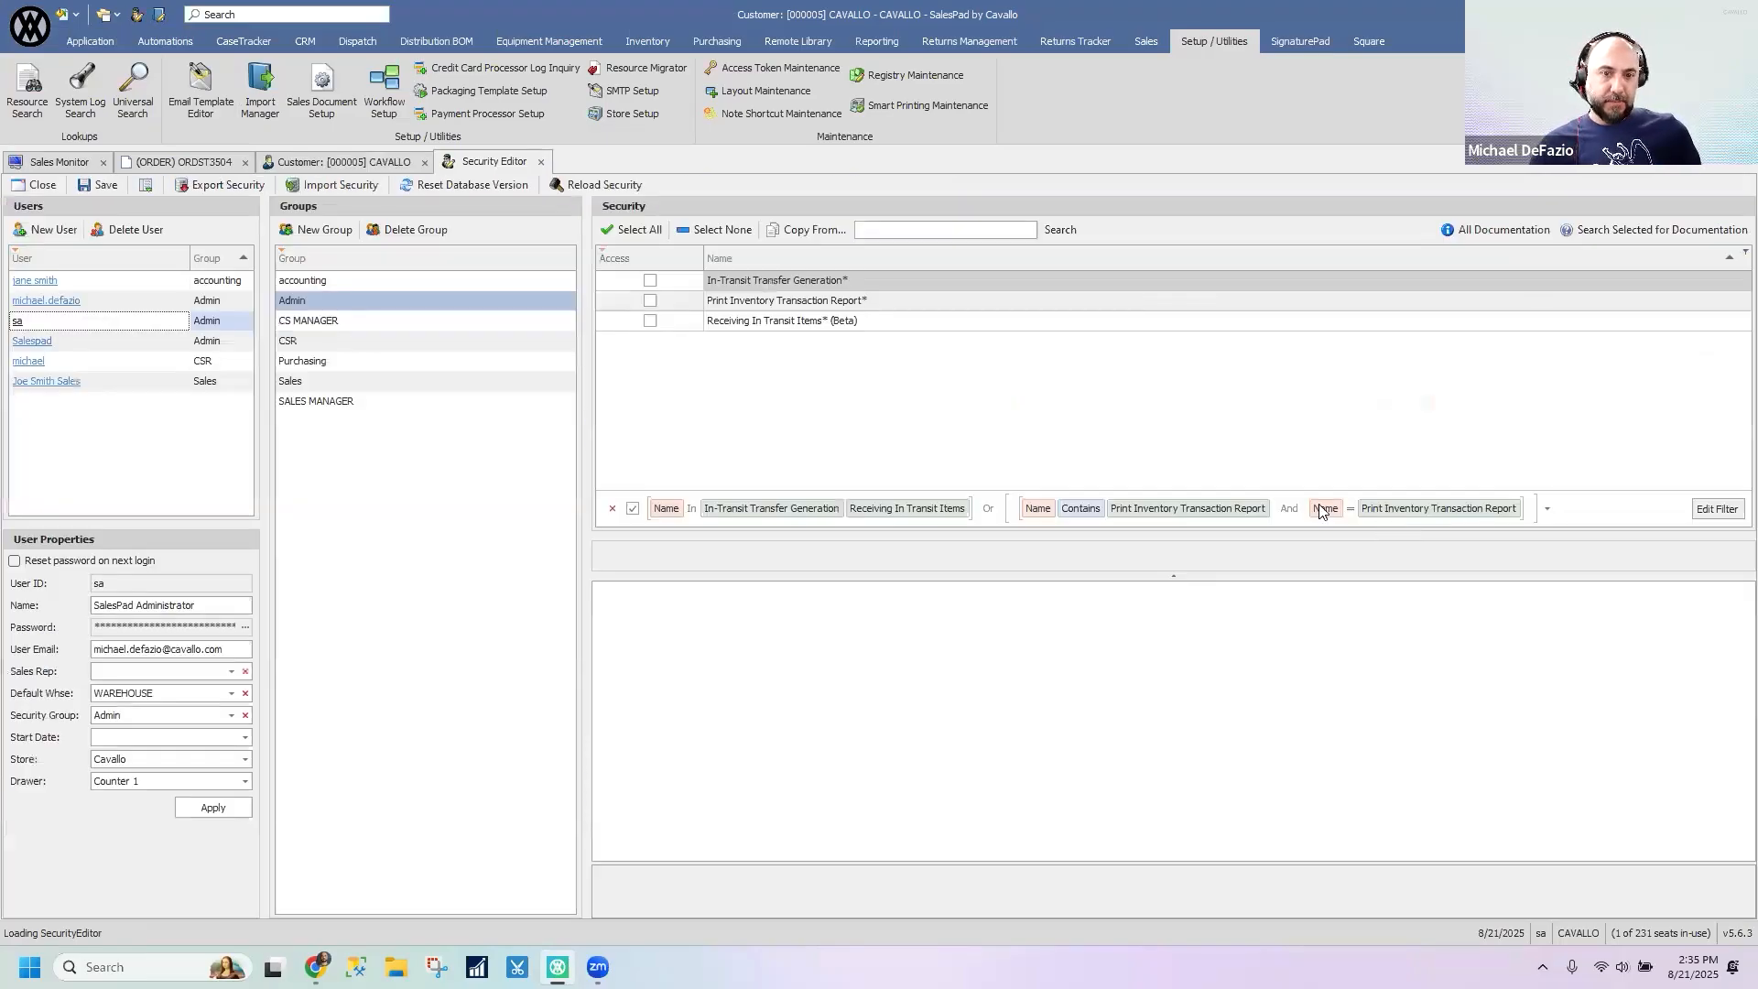
{"action": "left_click", "coordinate": [612, 509]}
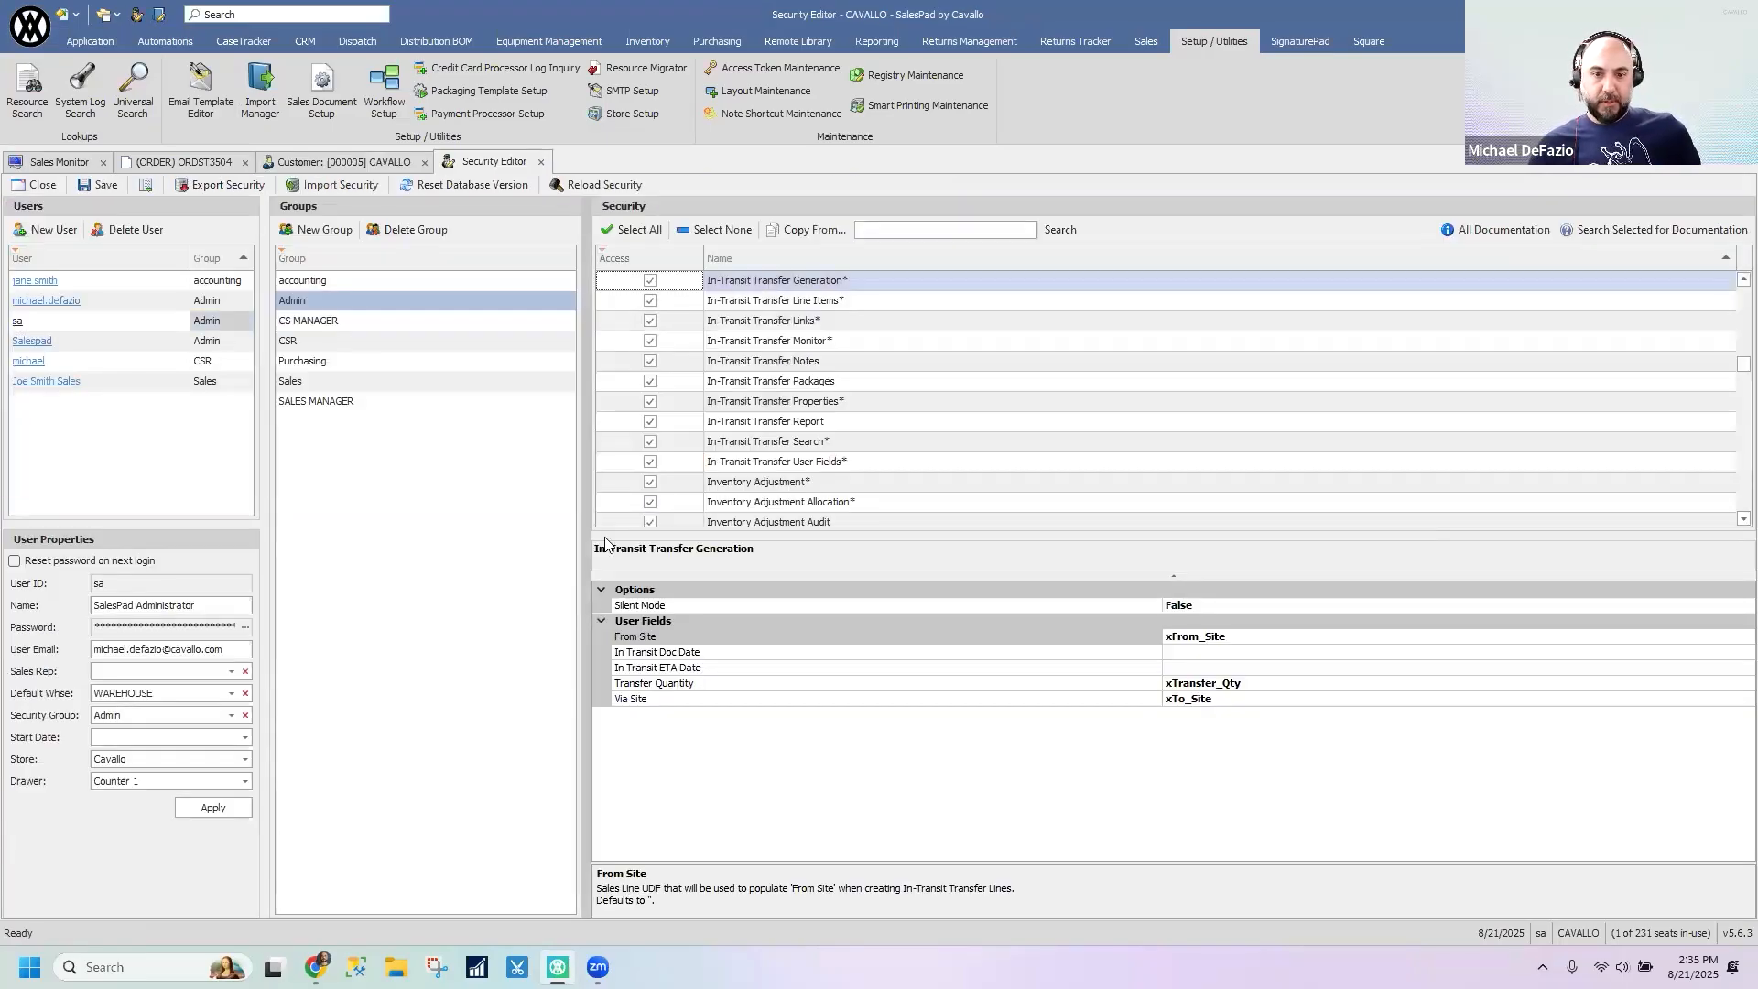
{"action": "left_click_drag", "start_coordinate": [1155, 546], "coordinate": [1150, 662]}
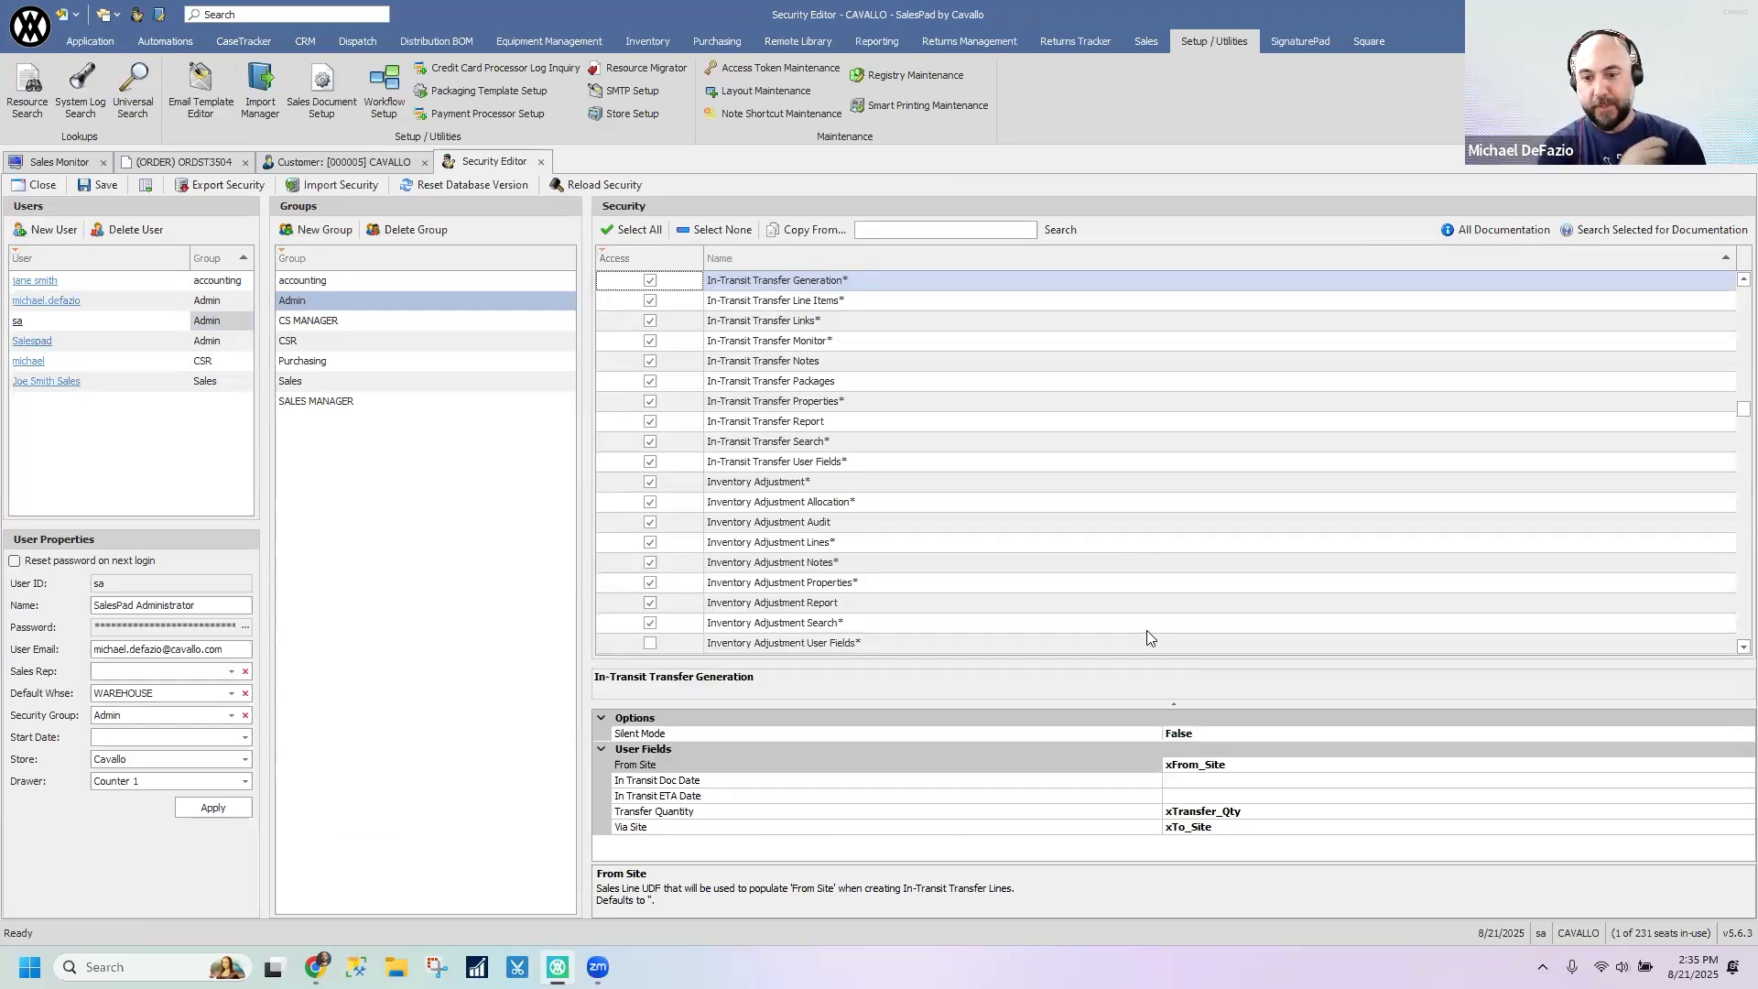
{"action": "left_click", "coordinate": [896, 502]}
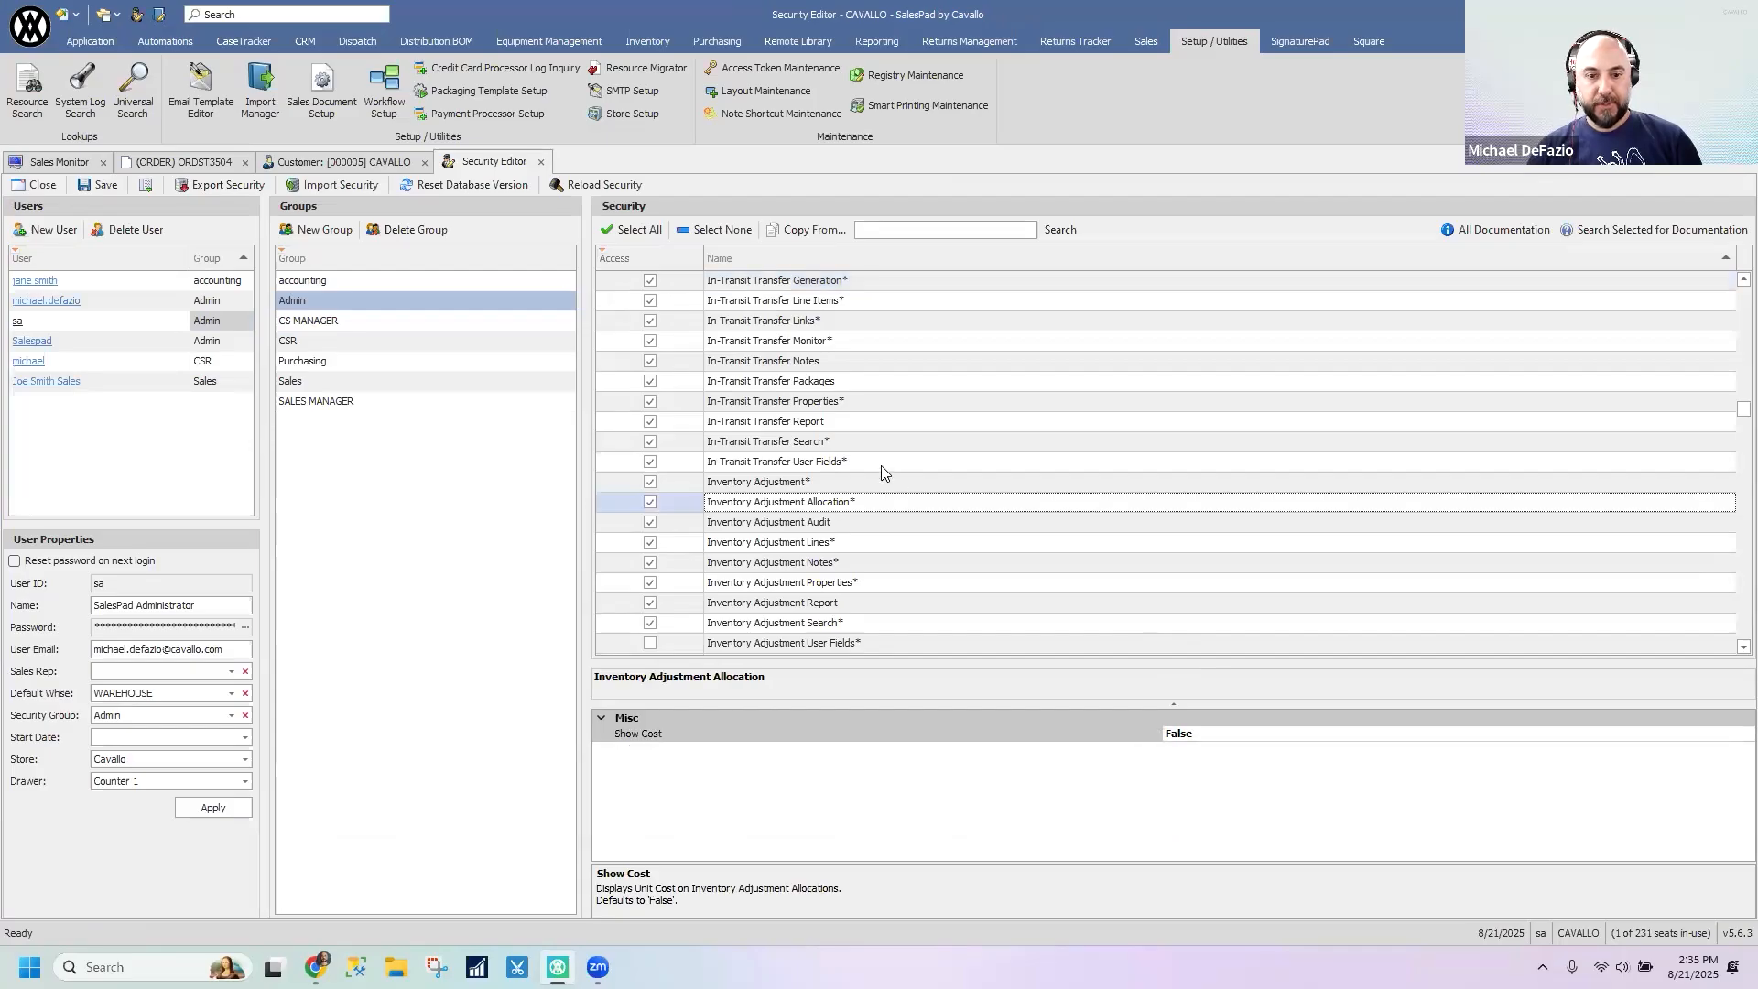
- Search the security list for SALES DOCUMENT ENTRY, enlarge its settings area and look through the available options
{"action": "left_click", "coordinate": [956, 228]}
{"action": "type", "text": "SALES"}
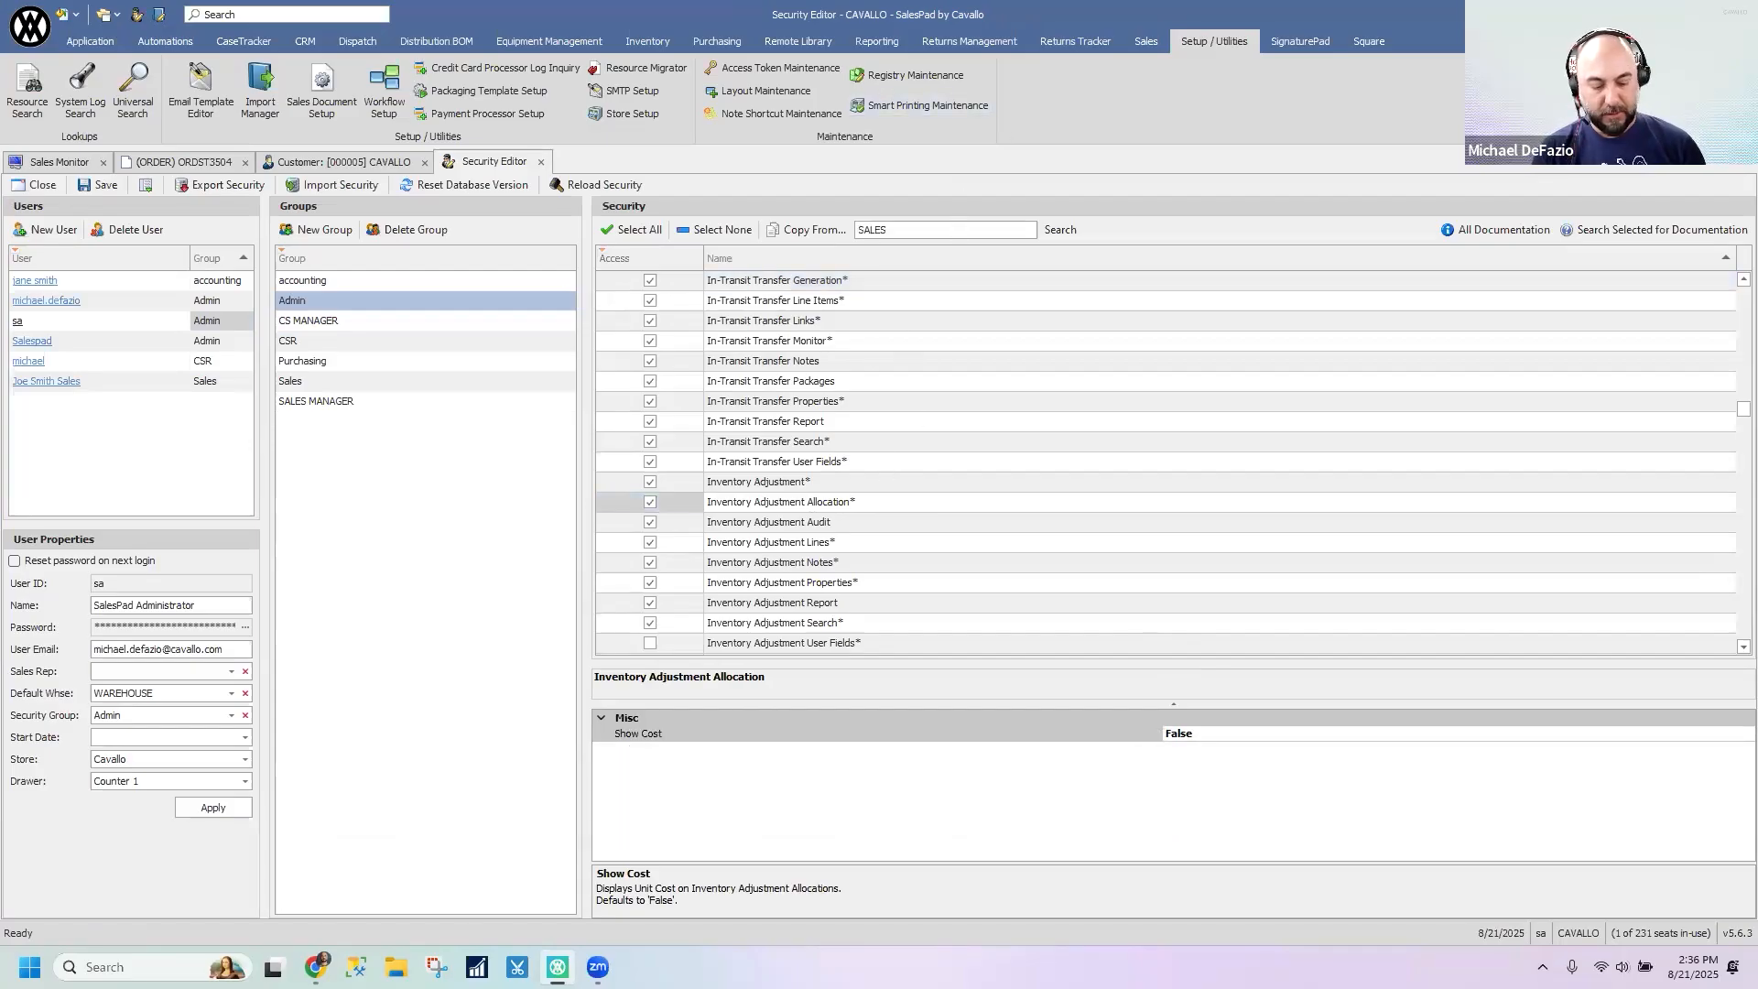
{"action": "type", "text": " DOCUMENT ENTRY"}
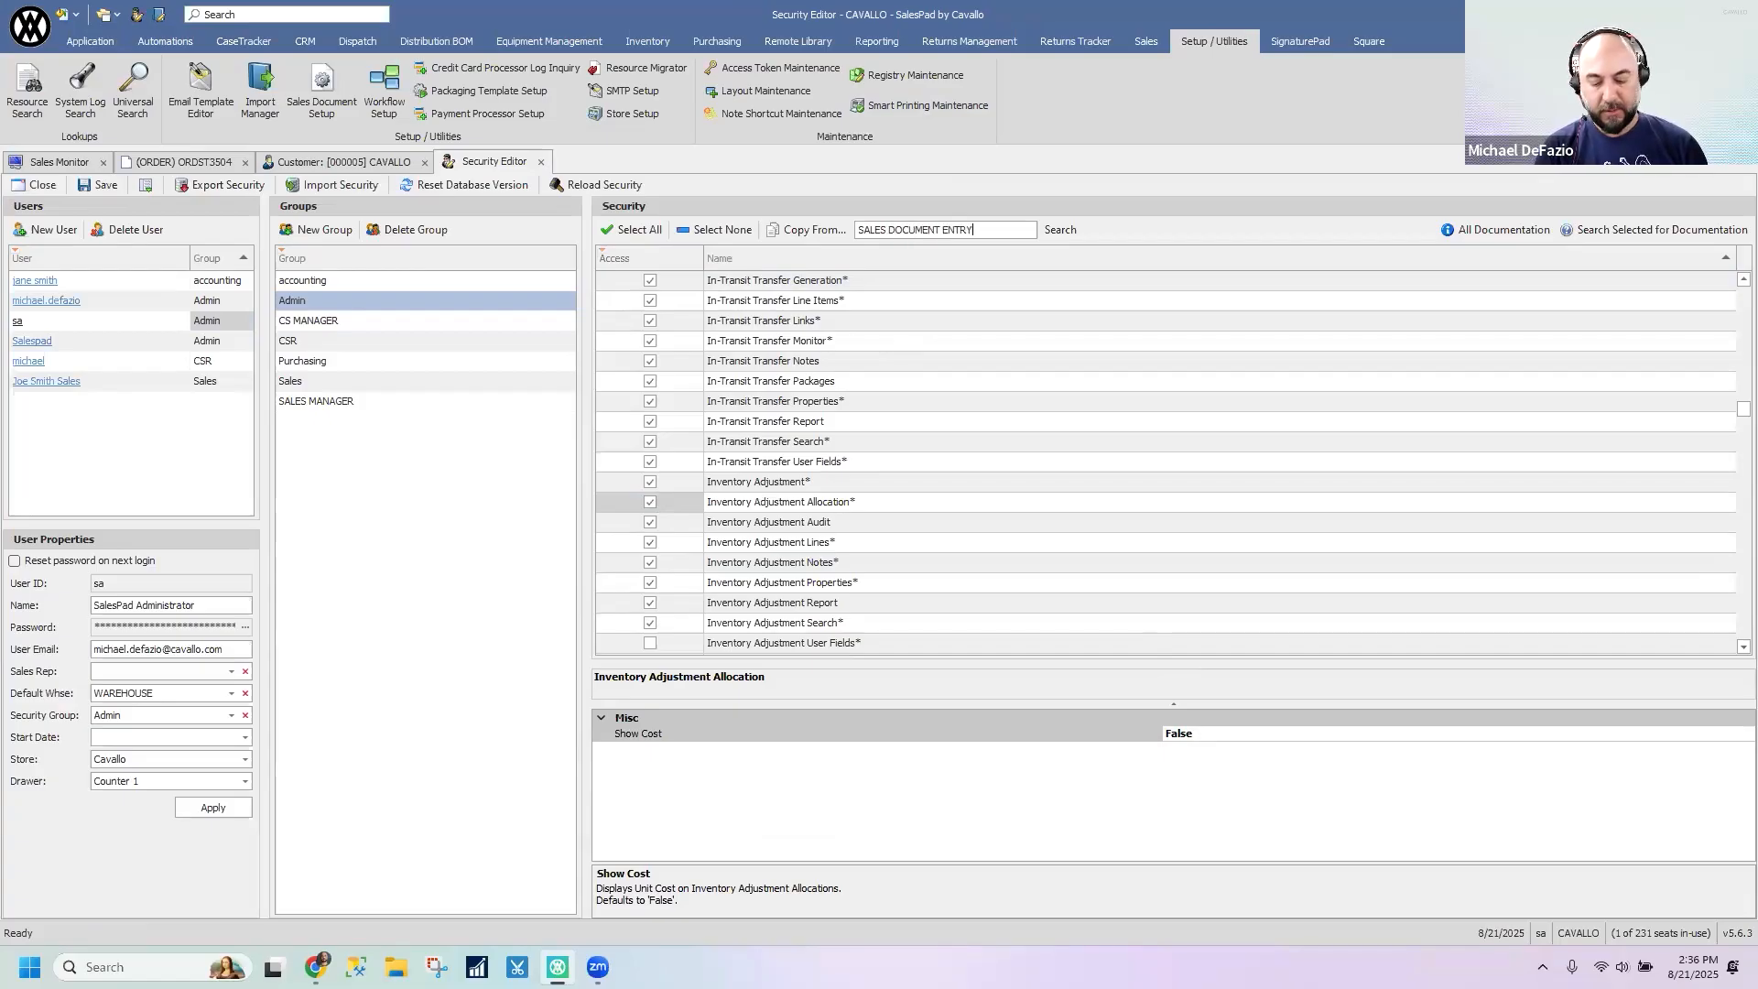
{"action": "key", "text": "Return"}
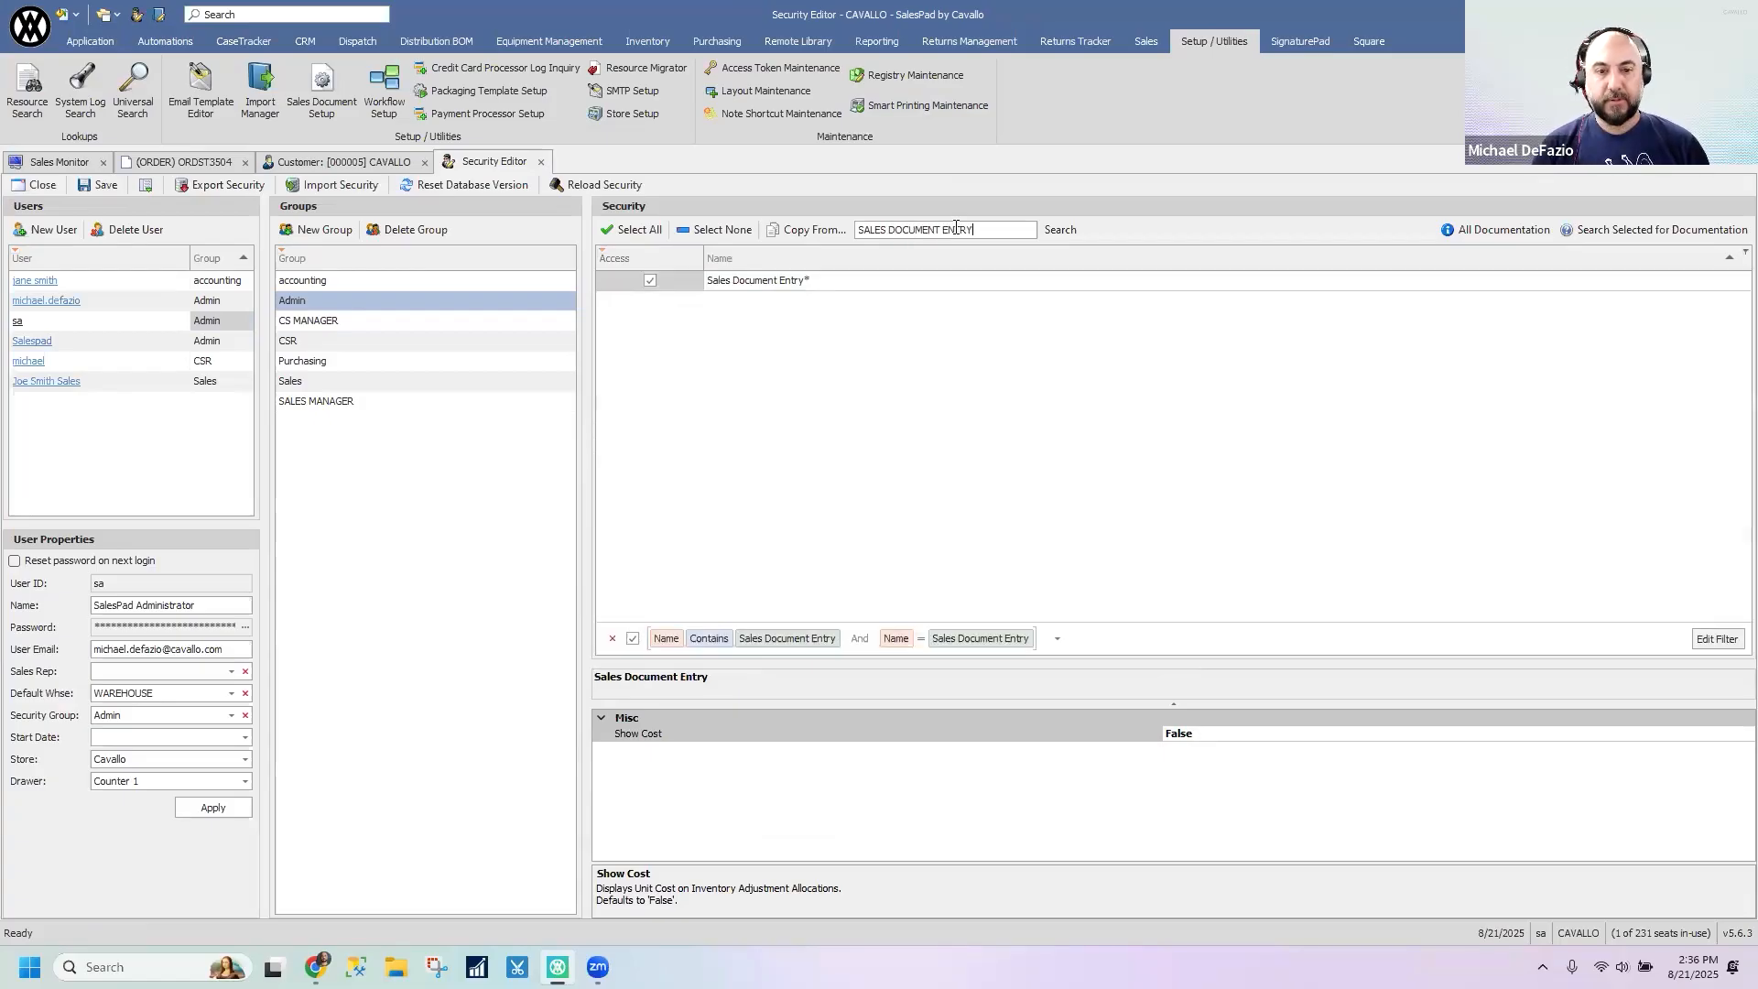
{"action": "left_click_drag", "start_coordinate": [1108, 568], "coordinate": [1089, 439]}
{"action": "left_click", "coordinate": [1027, 498]}
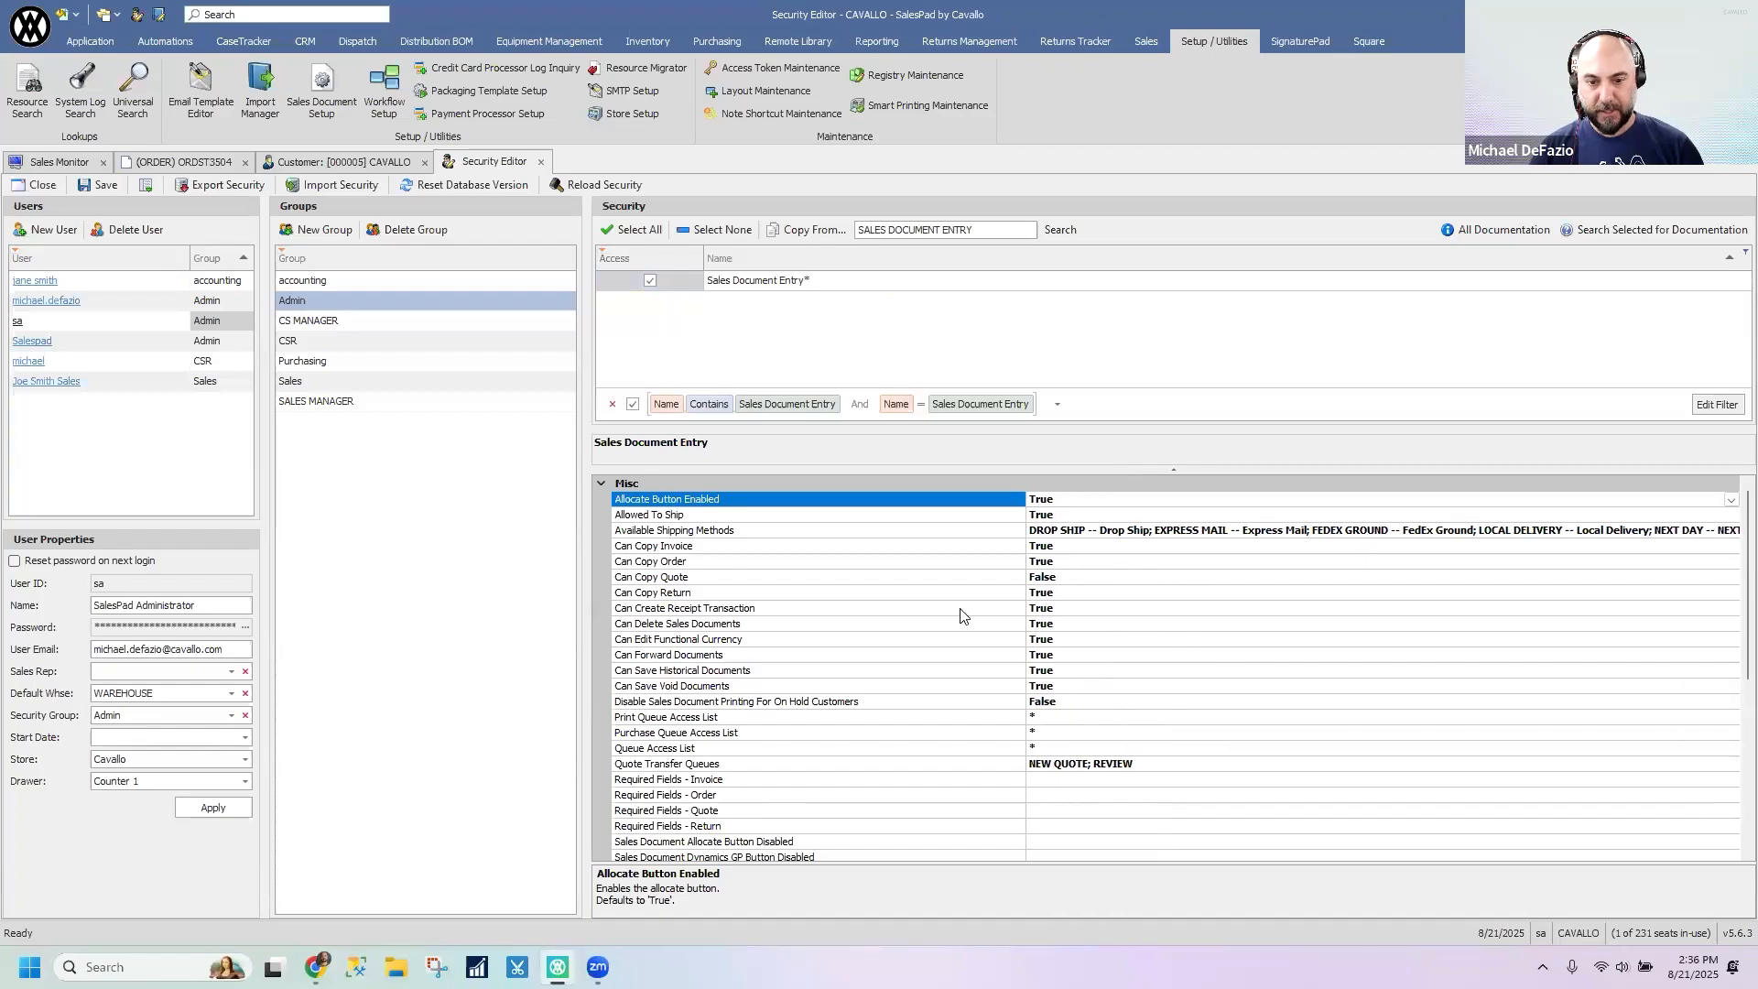
{"action": "scroll", "coordinate": [975, 589], "scroll_direction": "down", "scroll_amount": 3}
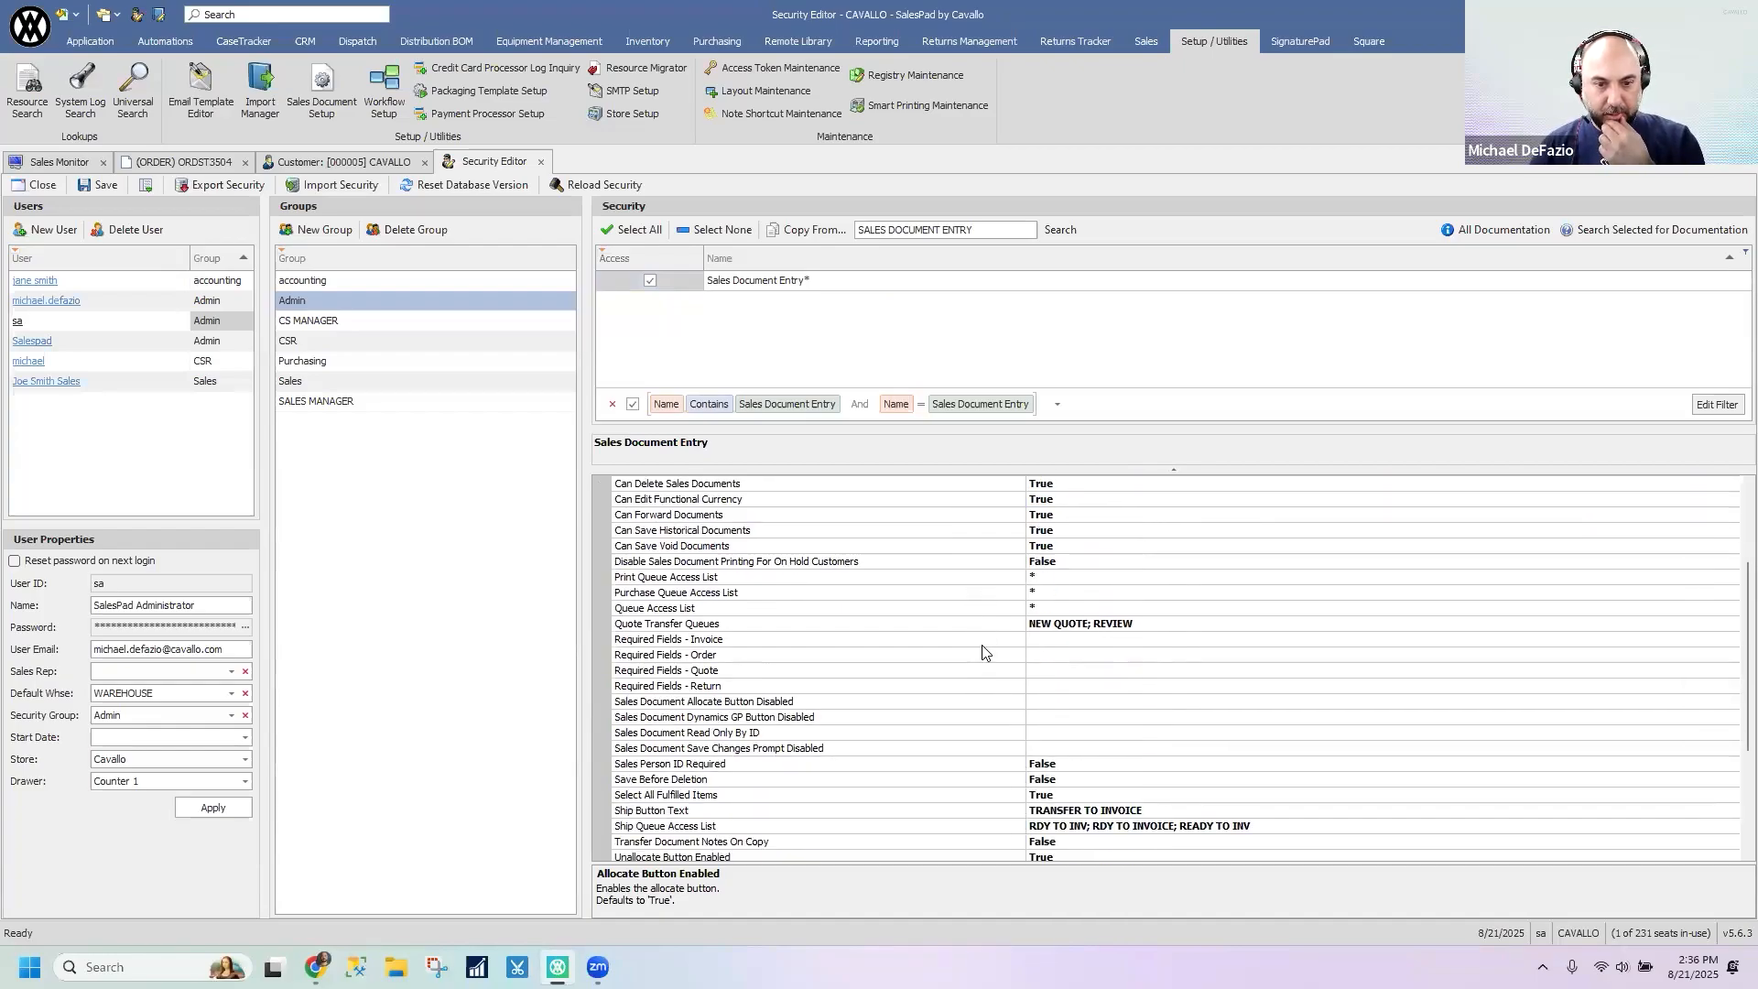
{"action": "scroll", "coordinate": [987, 652], "scroll_direction": "up", "scroll_amount": 2}
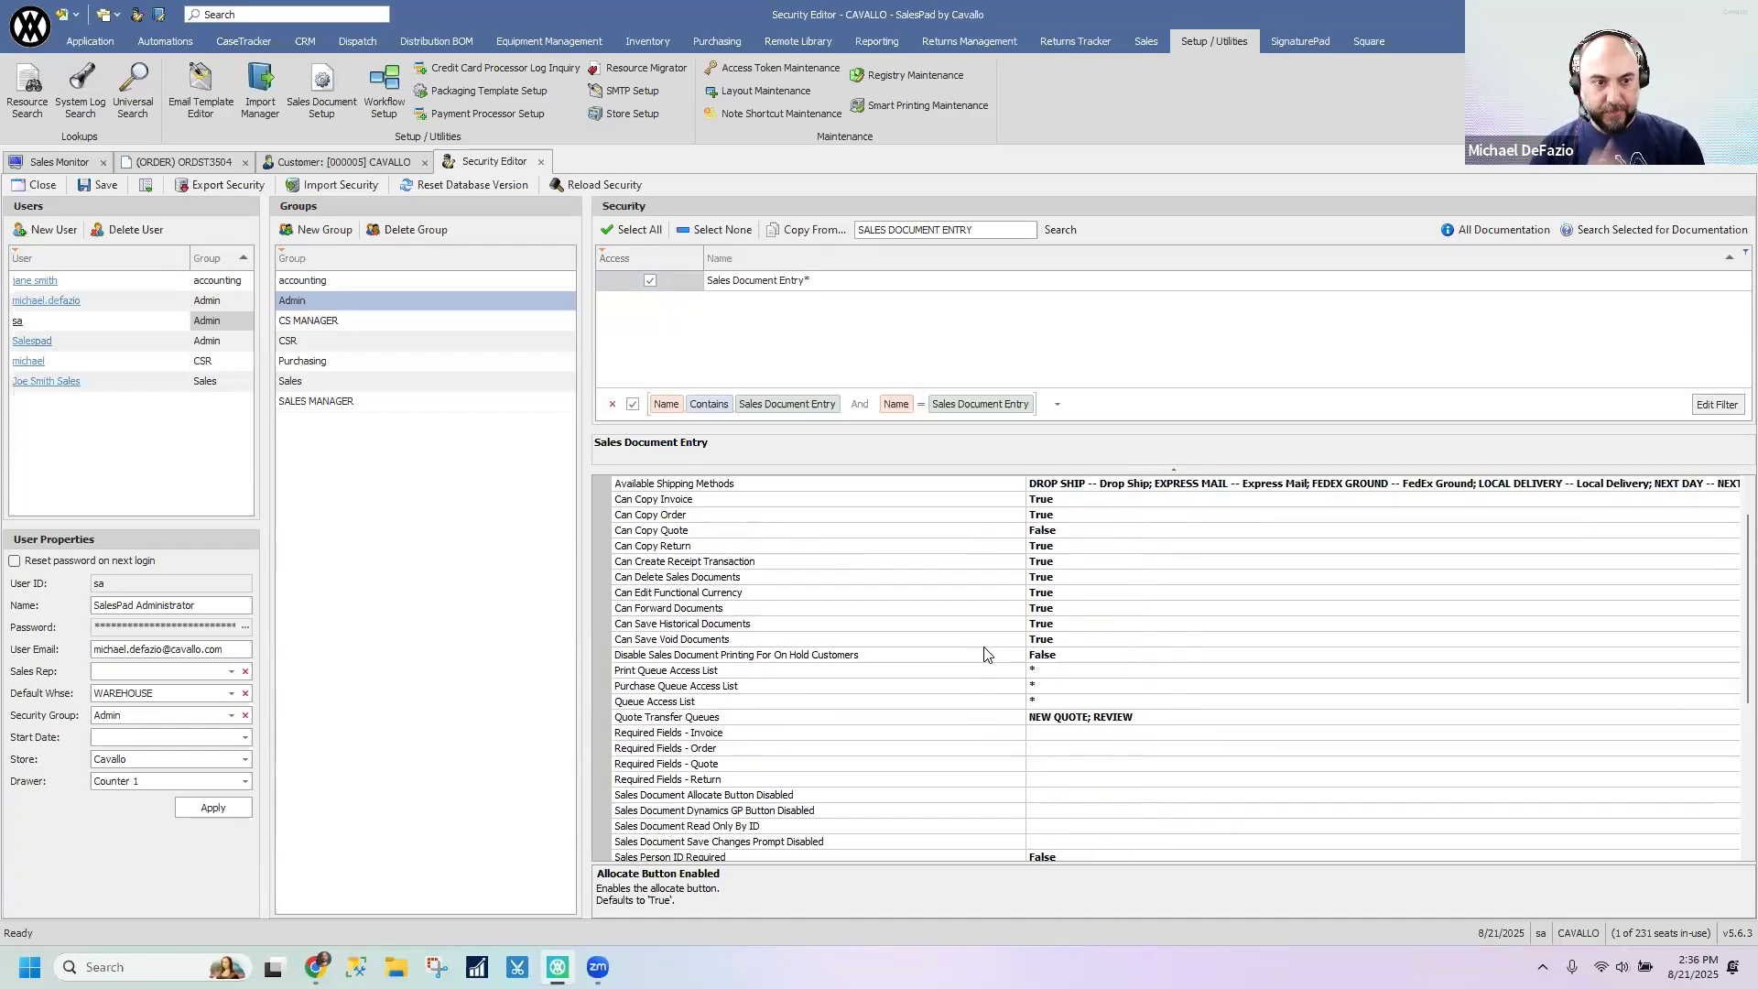
- Compare the Sales Document Entry settings of the accounting, CS MANAGER and Purchasing groups and return to the Admin group
{"action": "left_click", "coordinate": [306, 283]}
{"action": "left_click", "coordinate": [308, 301]}
{"action": "left_click", "coordinate": [311, 320]}
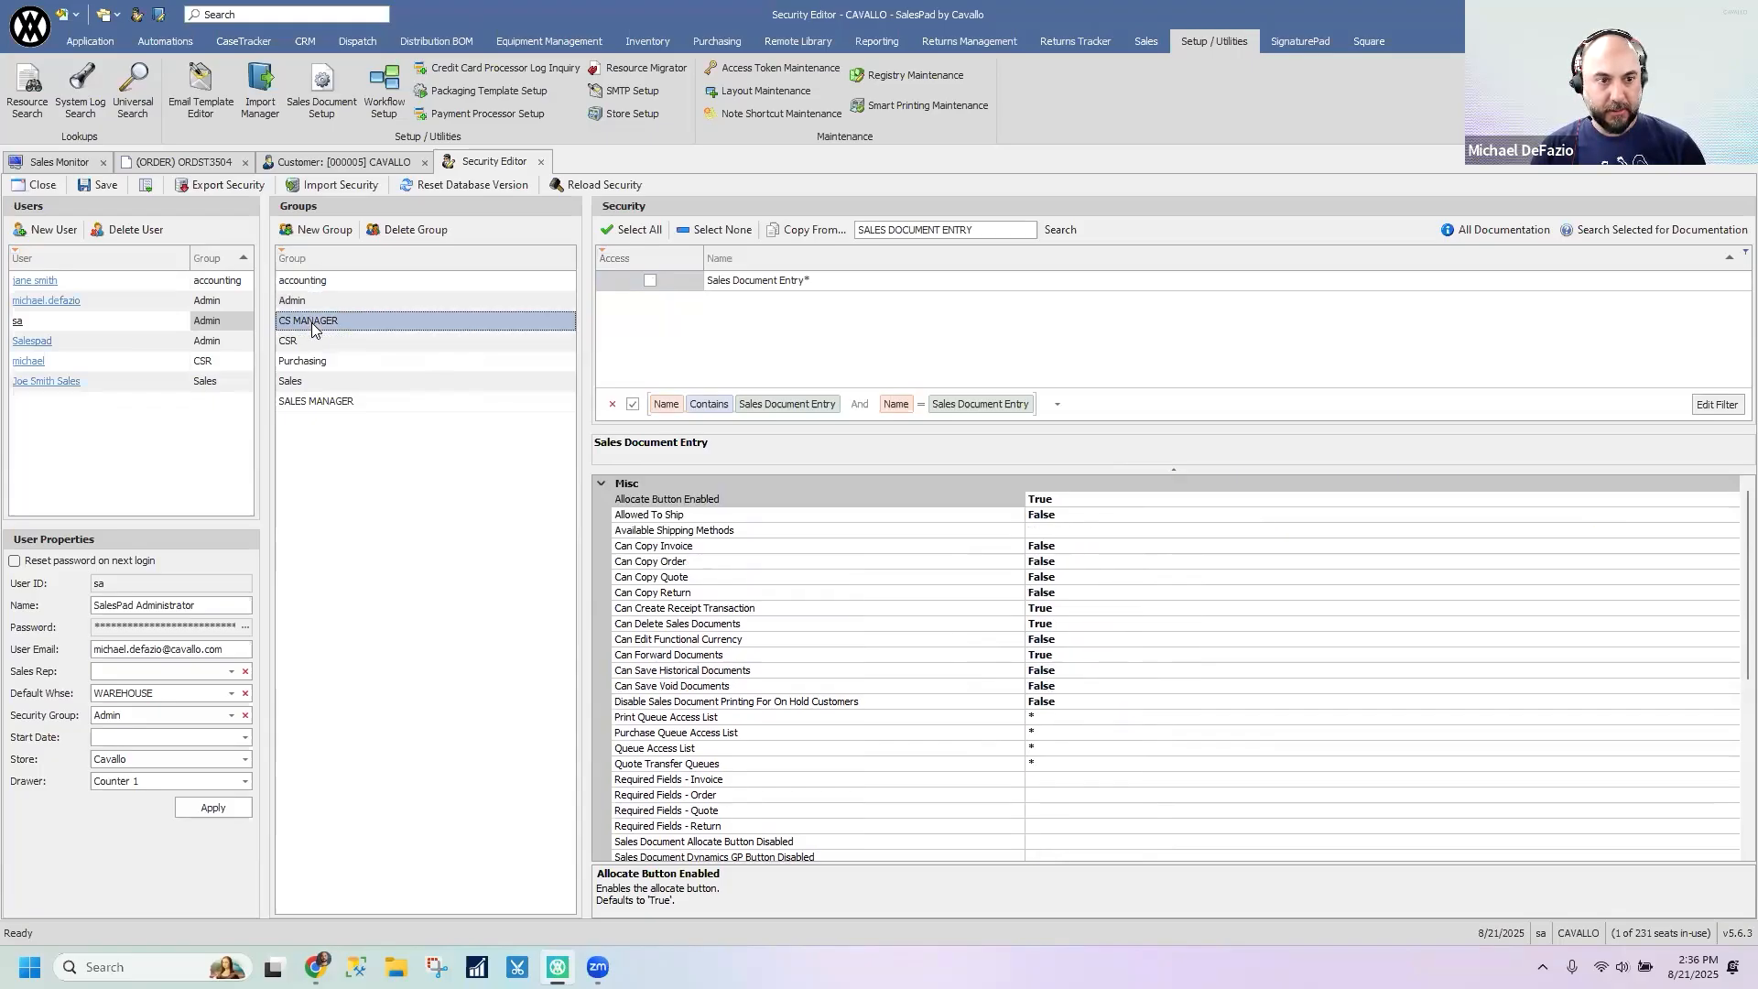
{"action": "left_click", "coordinate": [327, 358]}
{"action": "left_click", "coordinate": [295, 304]}
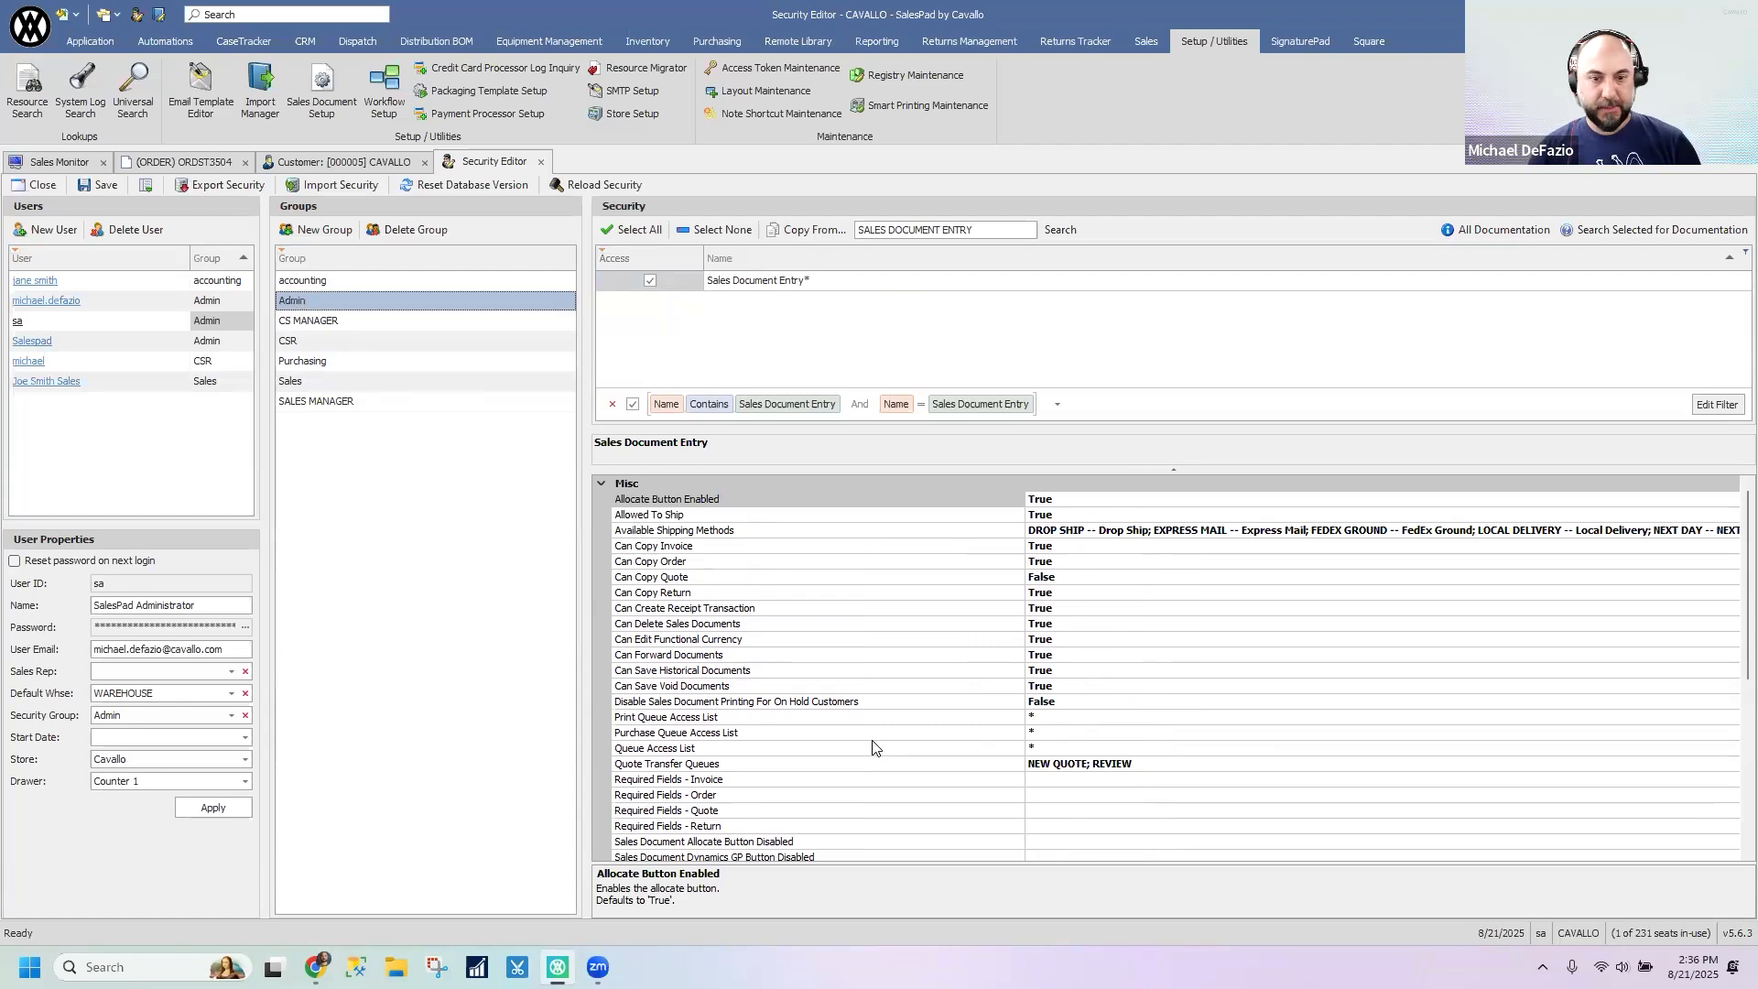
- Switch the Admin group's Can Copy Order setting to False and back to True
{"action": "left_click", "coordinate": [674, 580]}
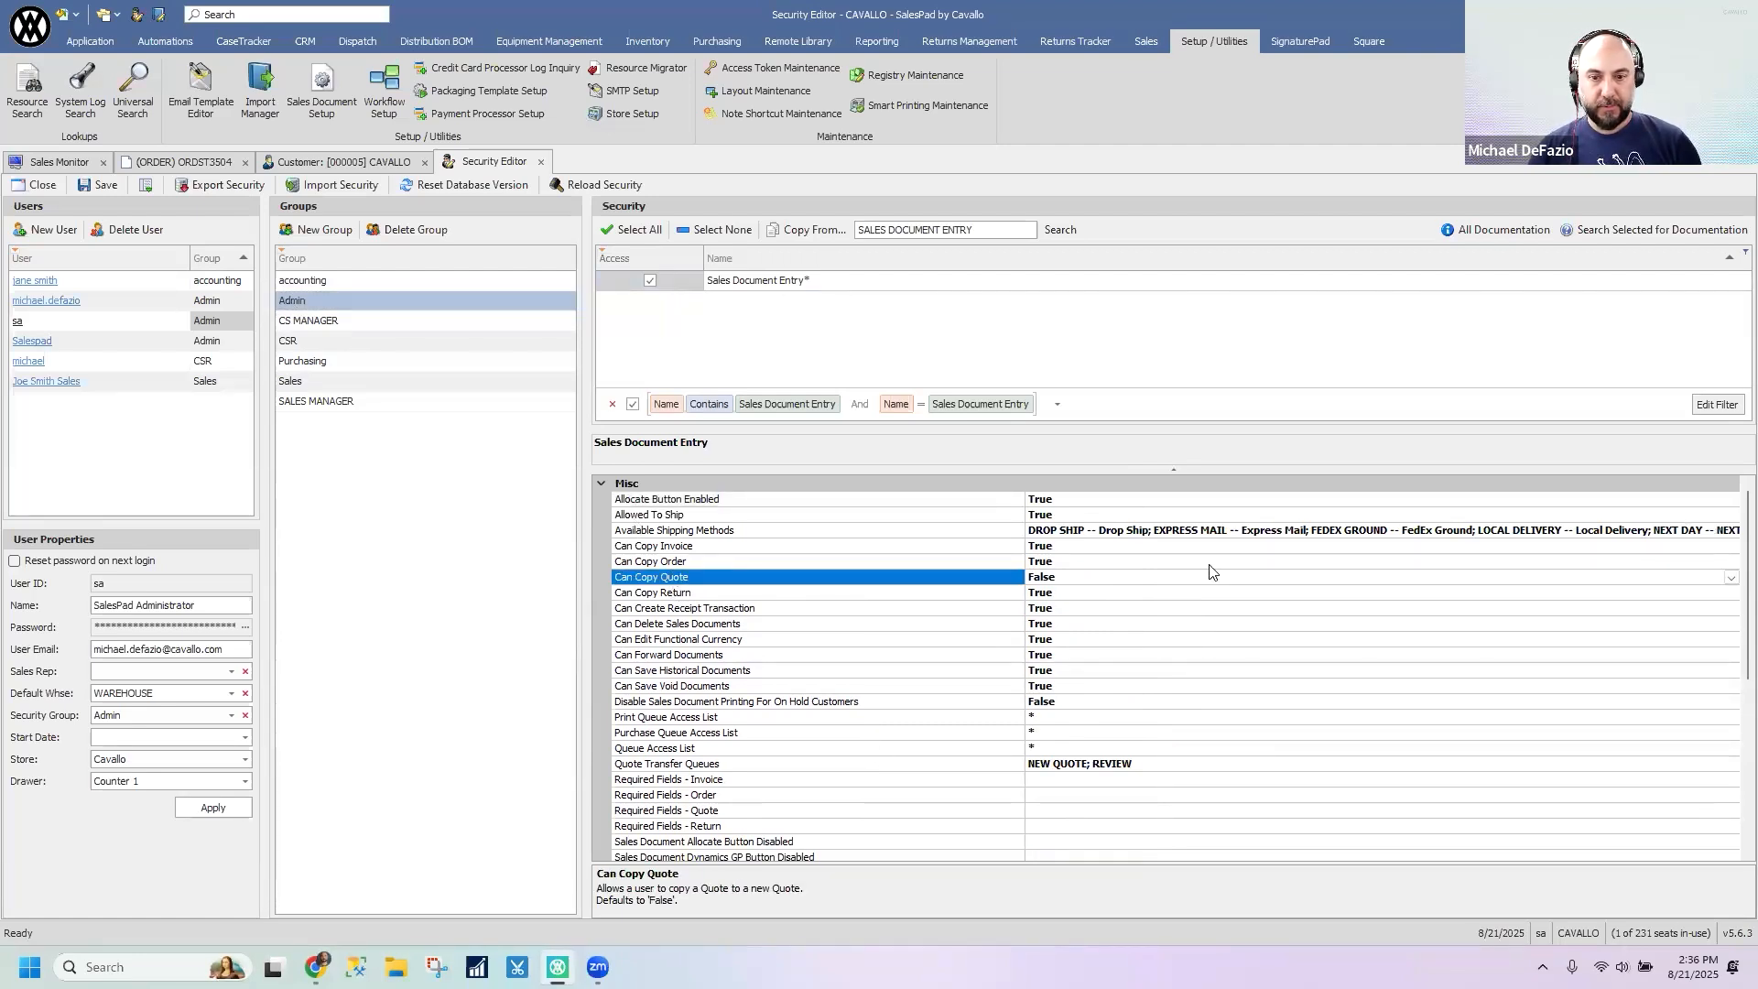
{"action": "double_click", "coordinate": [1133, 561]}
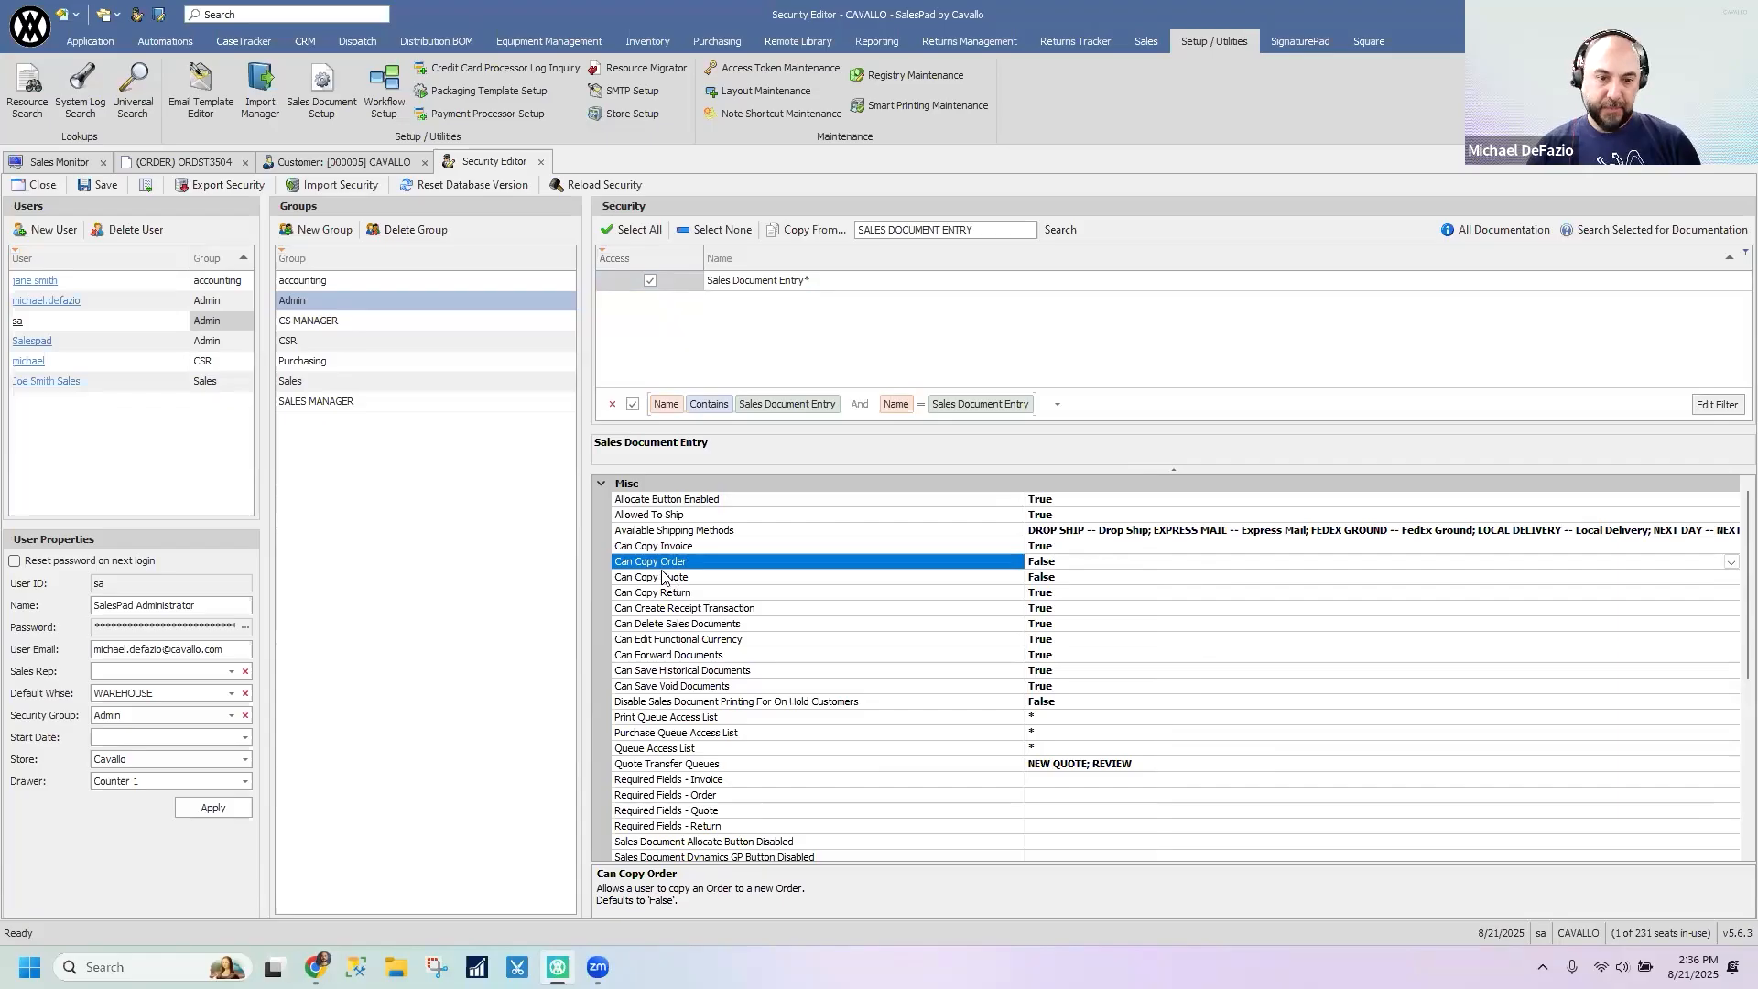
{"action": "double_click", "coordinate": [1102, 563]}
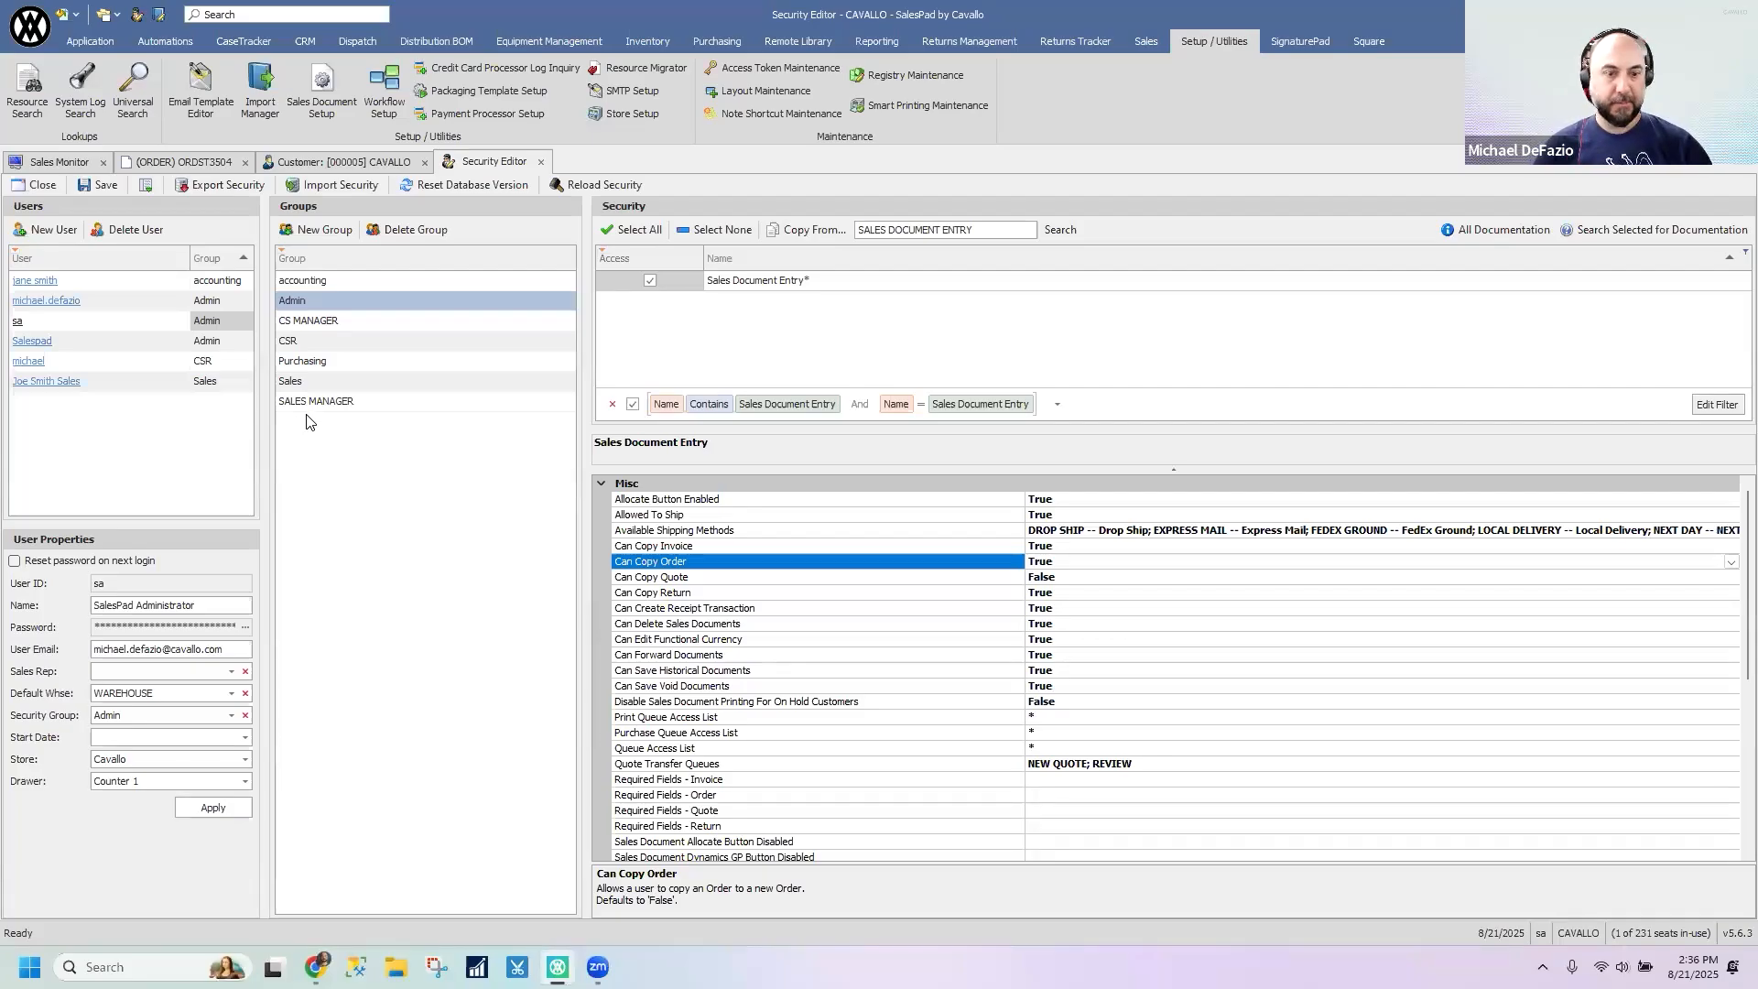
{"action": "right_click", "coordinate": [682, 568]}
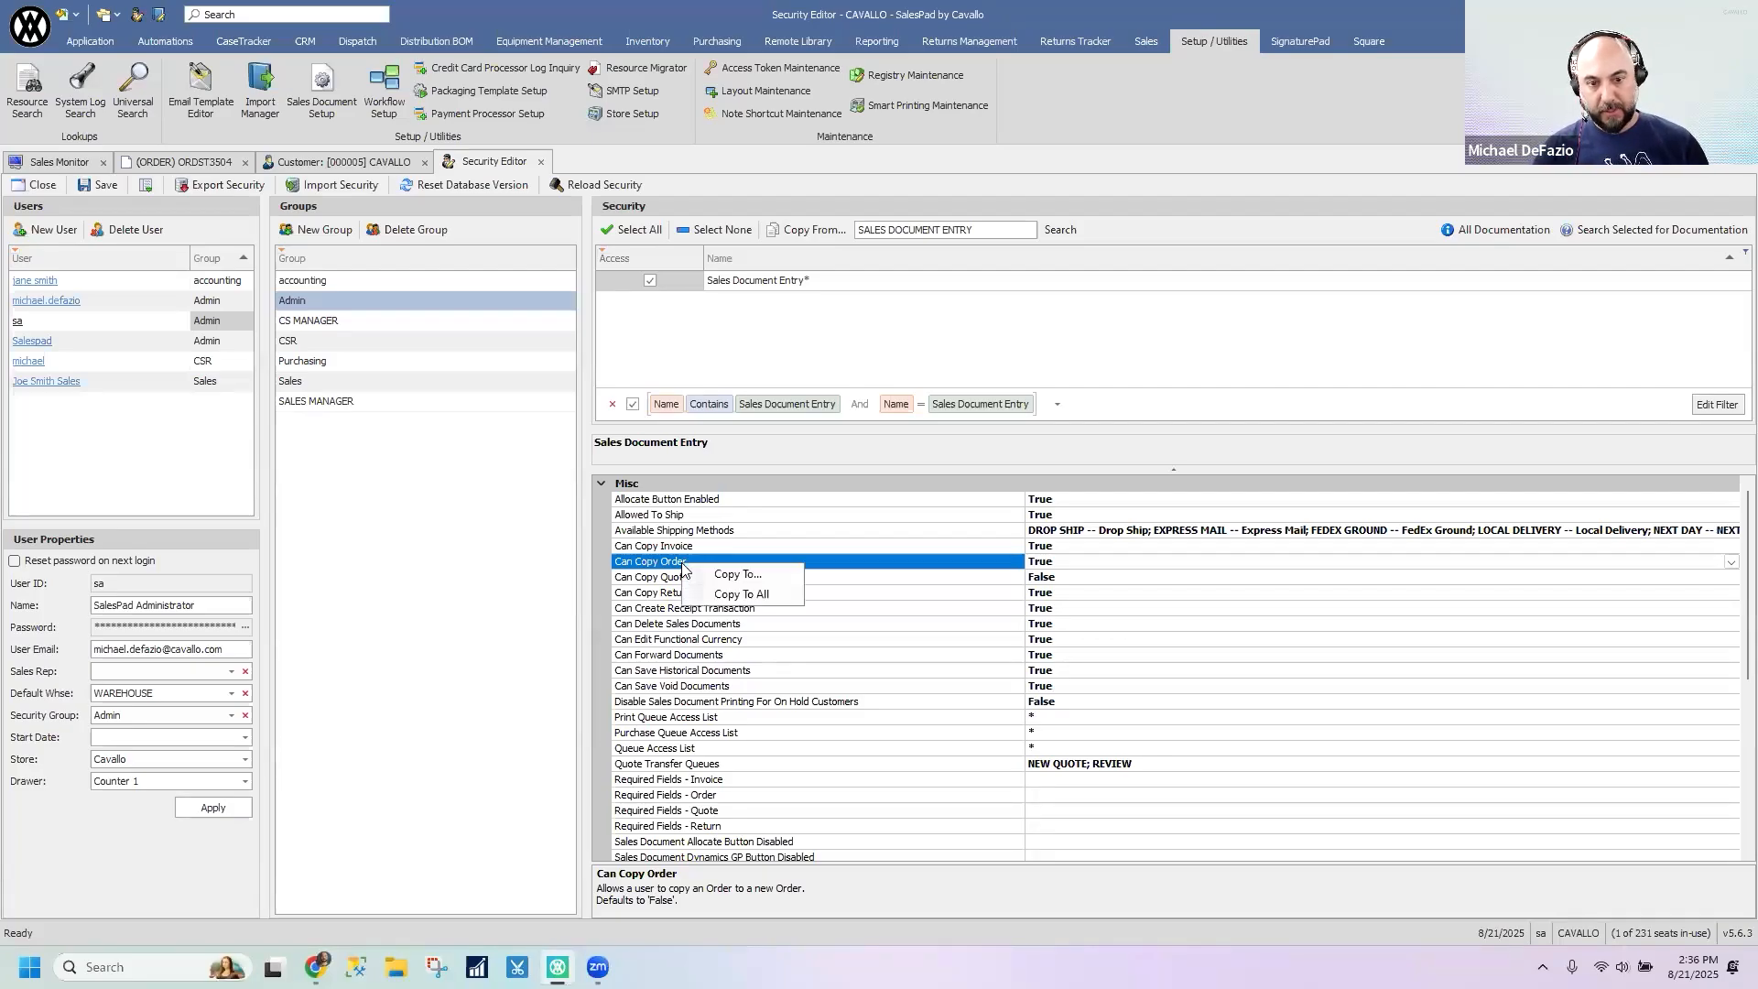
{"action": "left_click", "coordinate": [729, 574]}
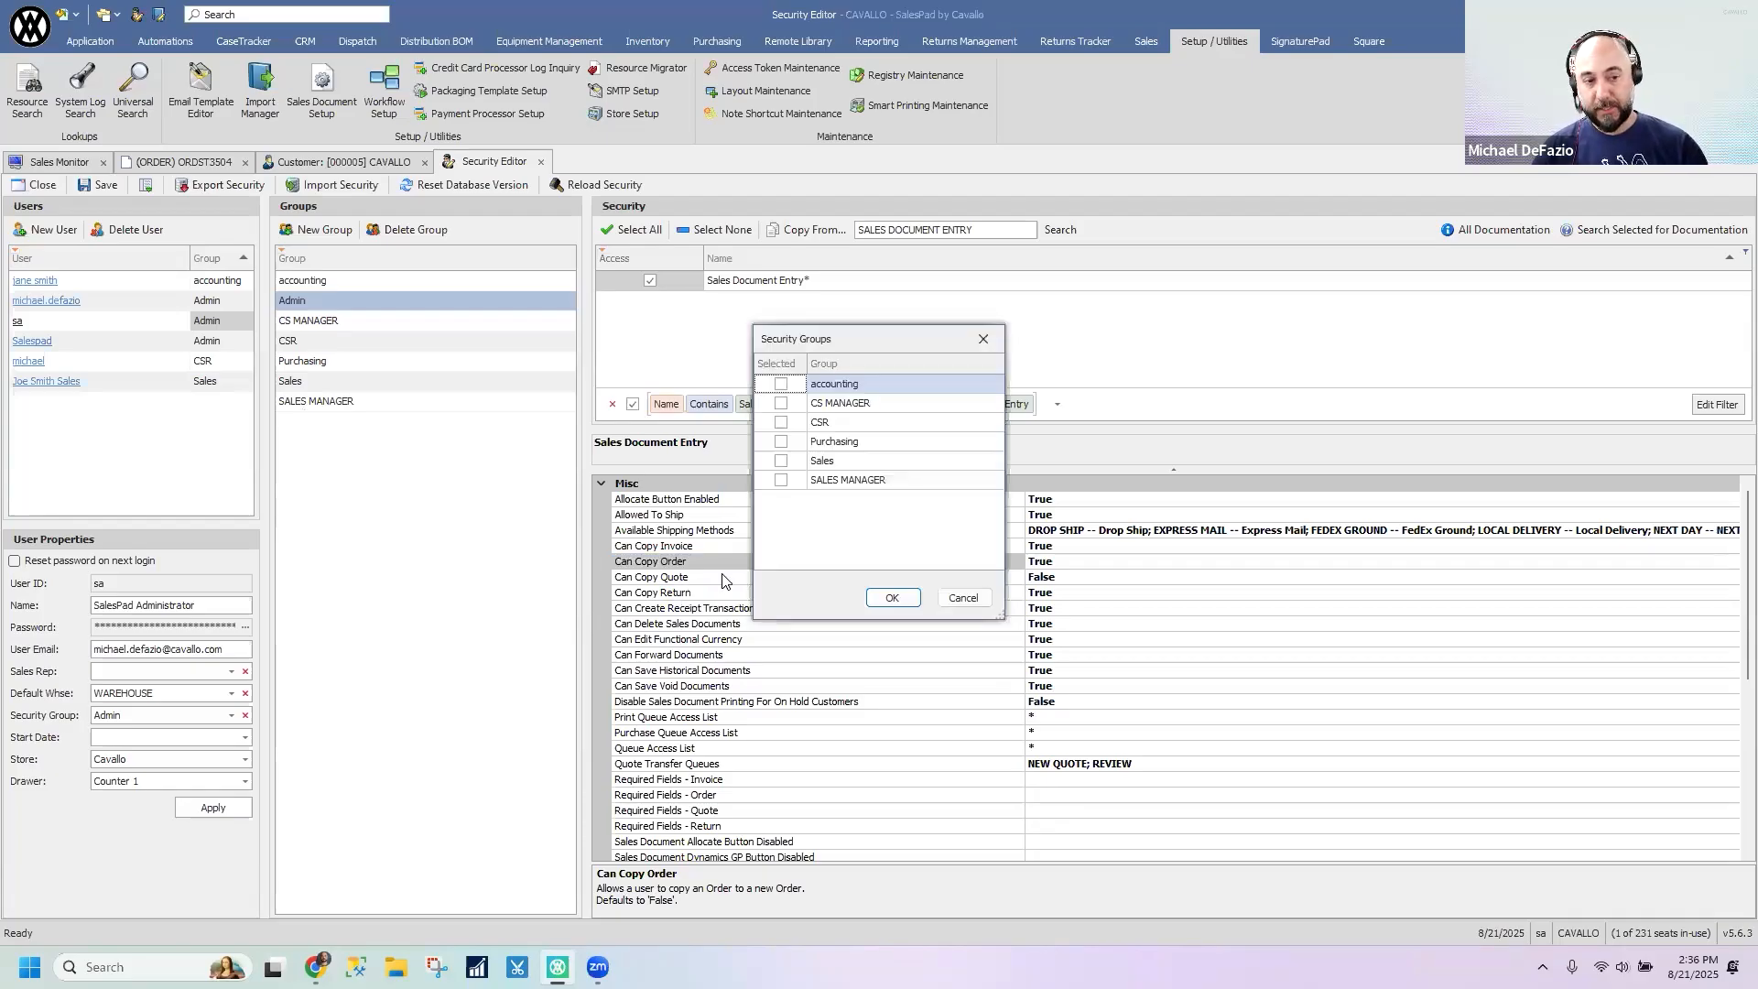
{"action": "left_click", "coordinate": [963, 599]}
- Copy the Admin group's Can Copy Order setting to all other security groups
{"action": "right_click", "coordinate": [787, 568]}
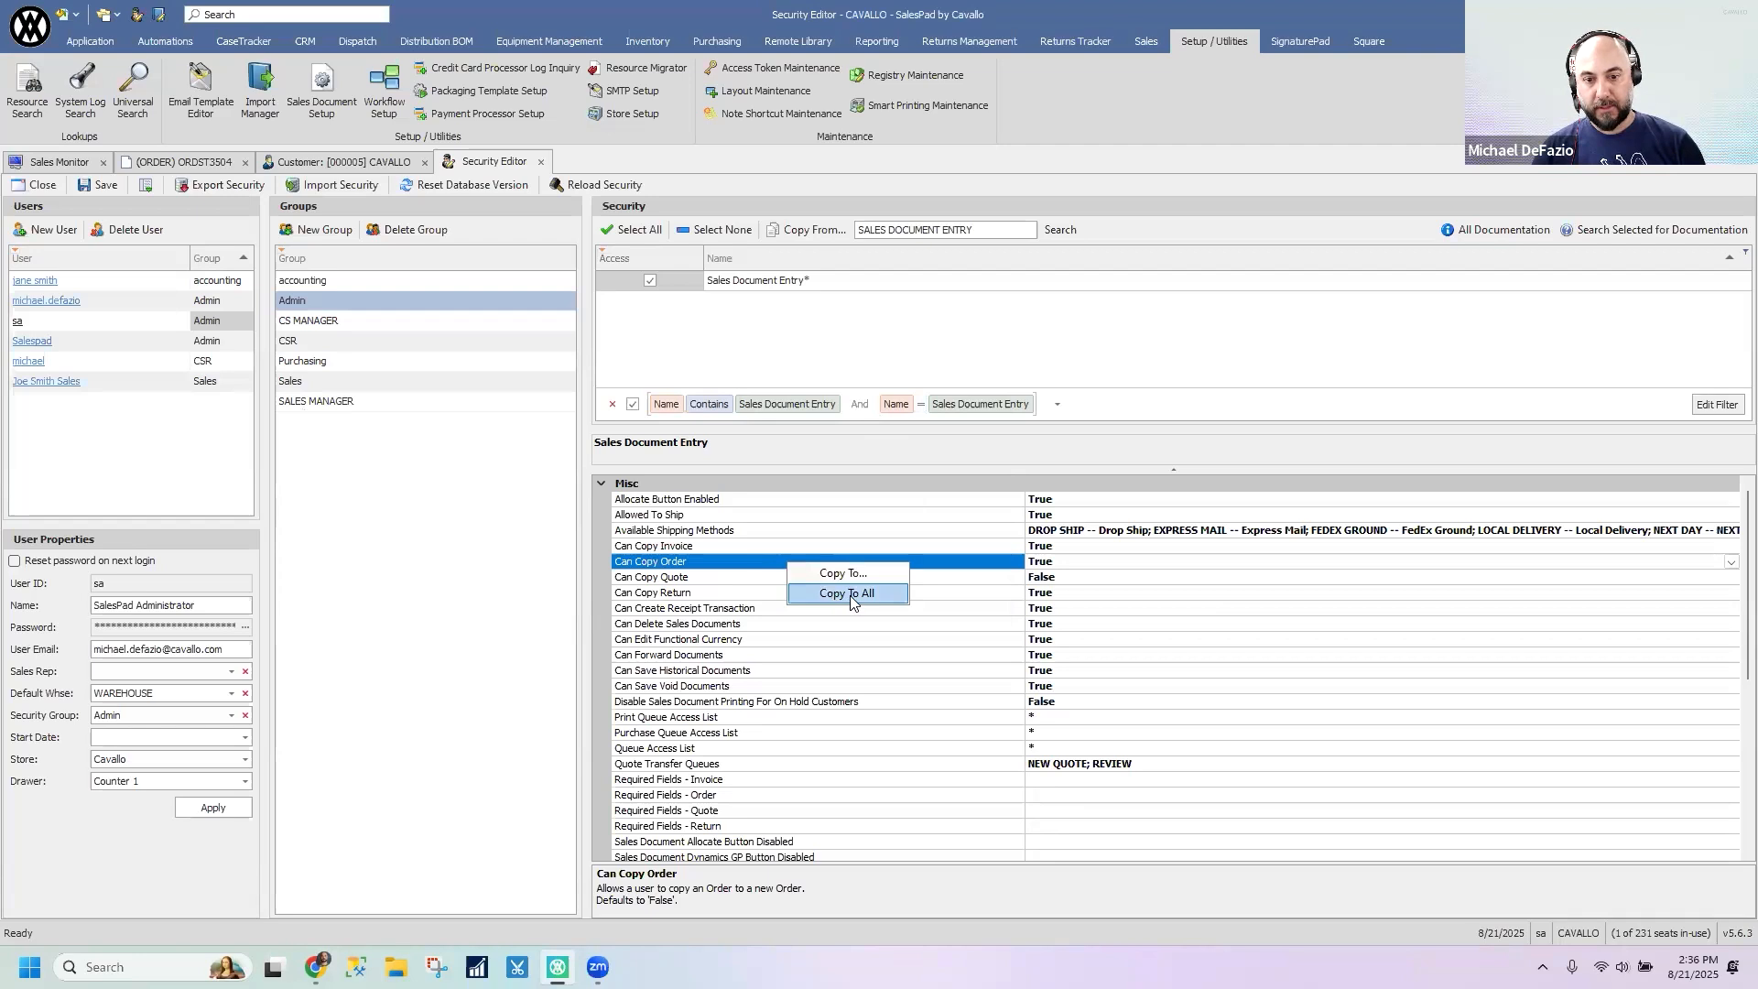
{"action": "left_click", "coordinate": [843, 598]}
{"action": "left_click", "coordinate": [941, 544]}
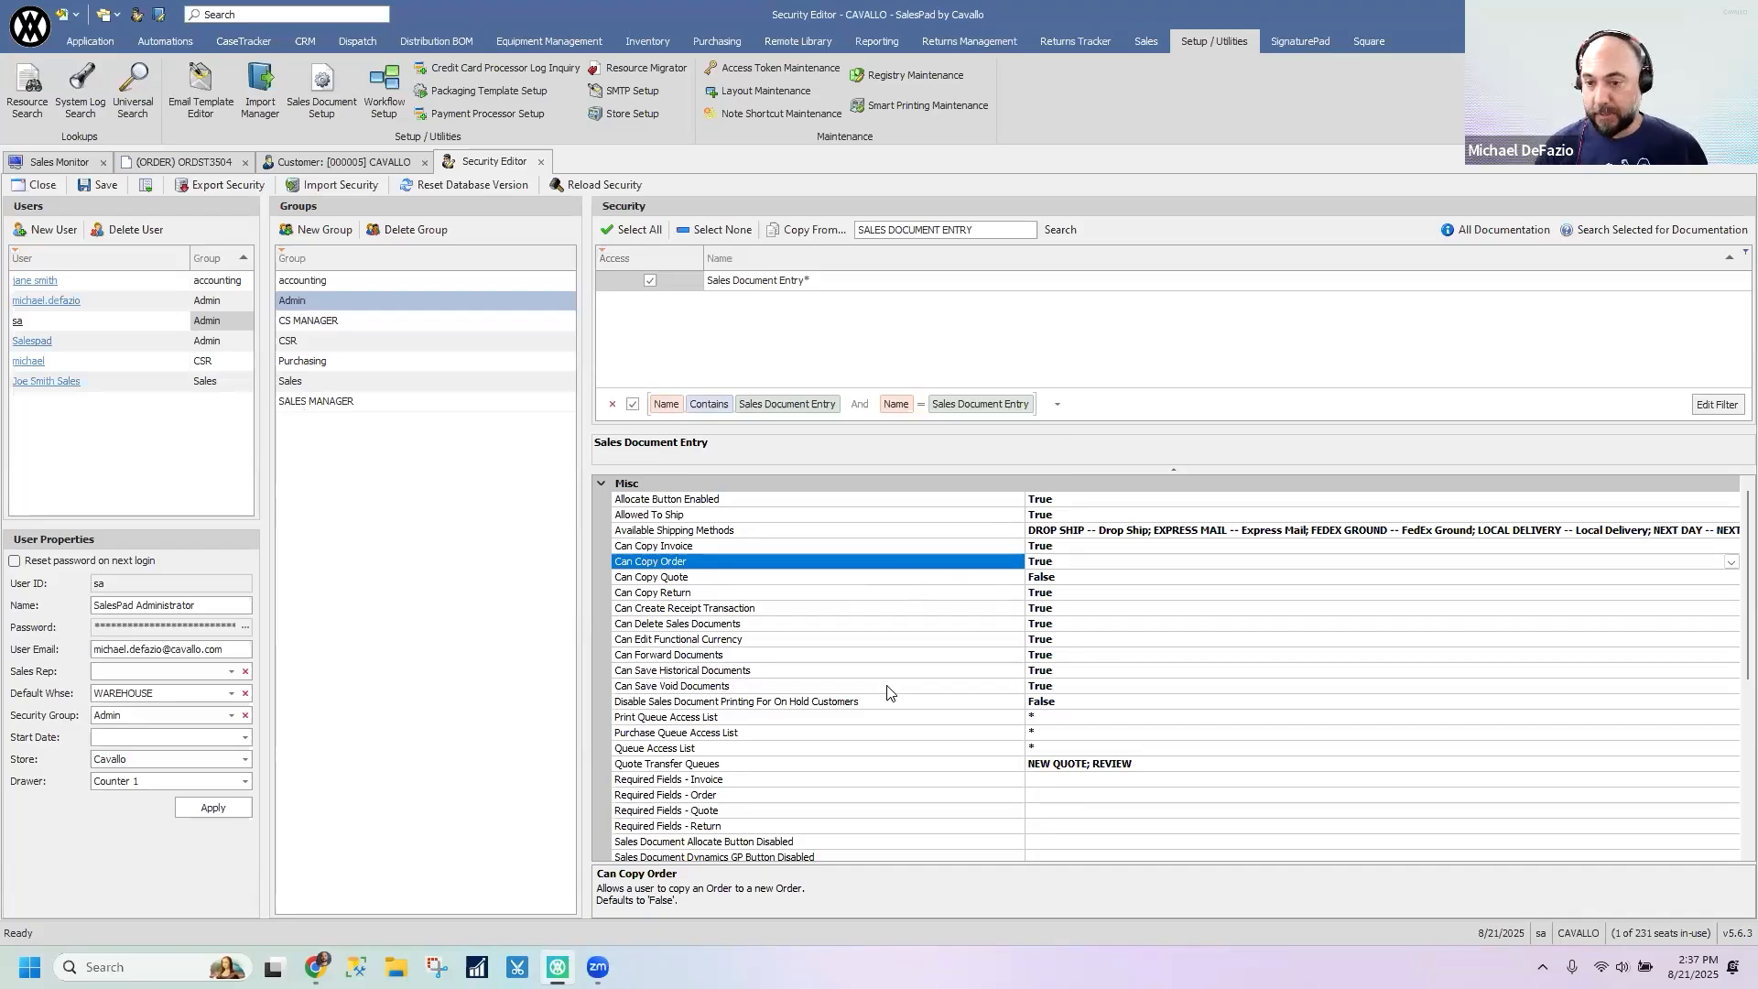
- View the Salespad user's properties and check which security groups the save prompt lists, keeping the Security Editor open
{"action": "left_click", "coordinate": [149, 342]}
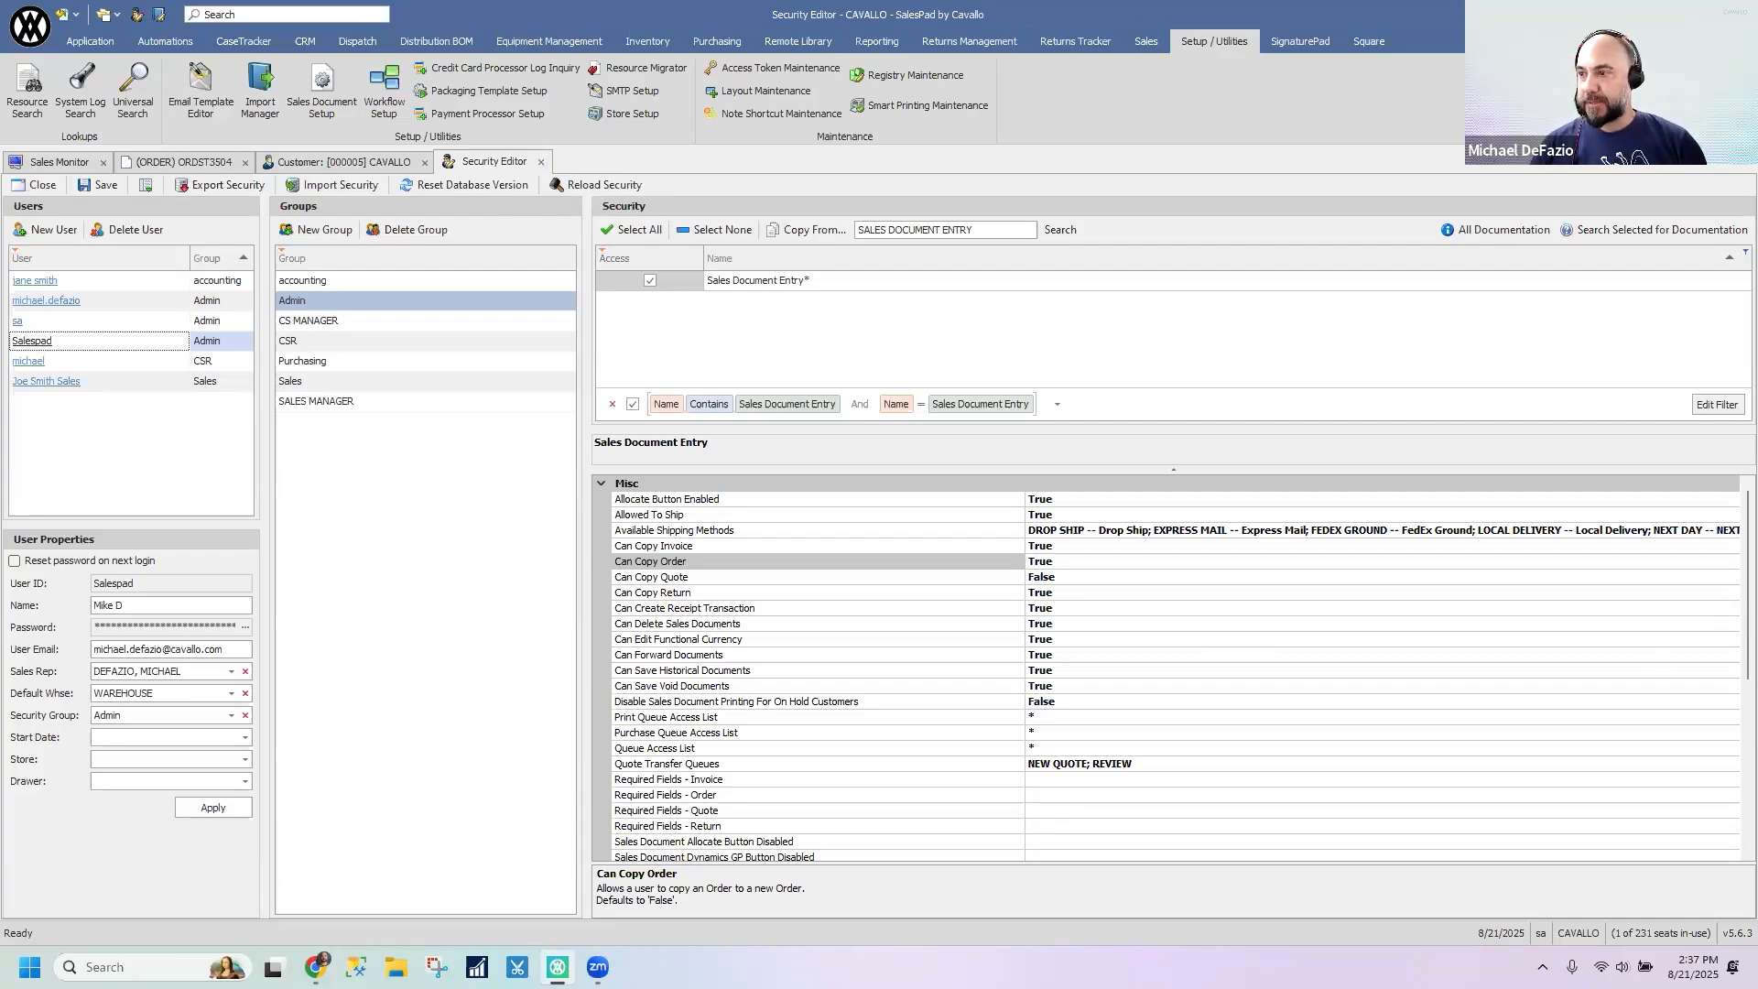
{"action": "left_click", "coordinate": [541, 161]}
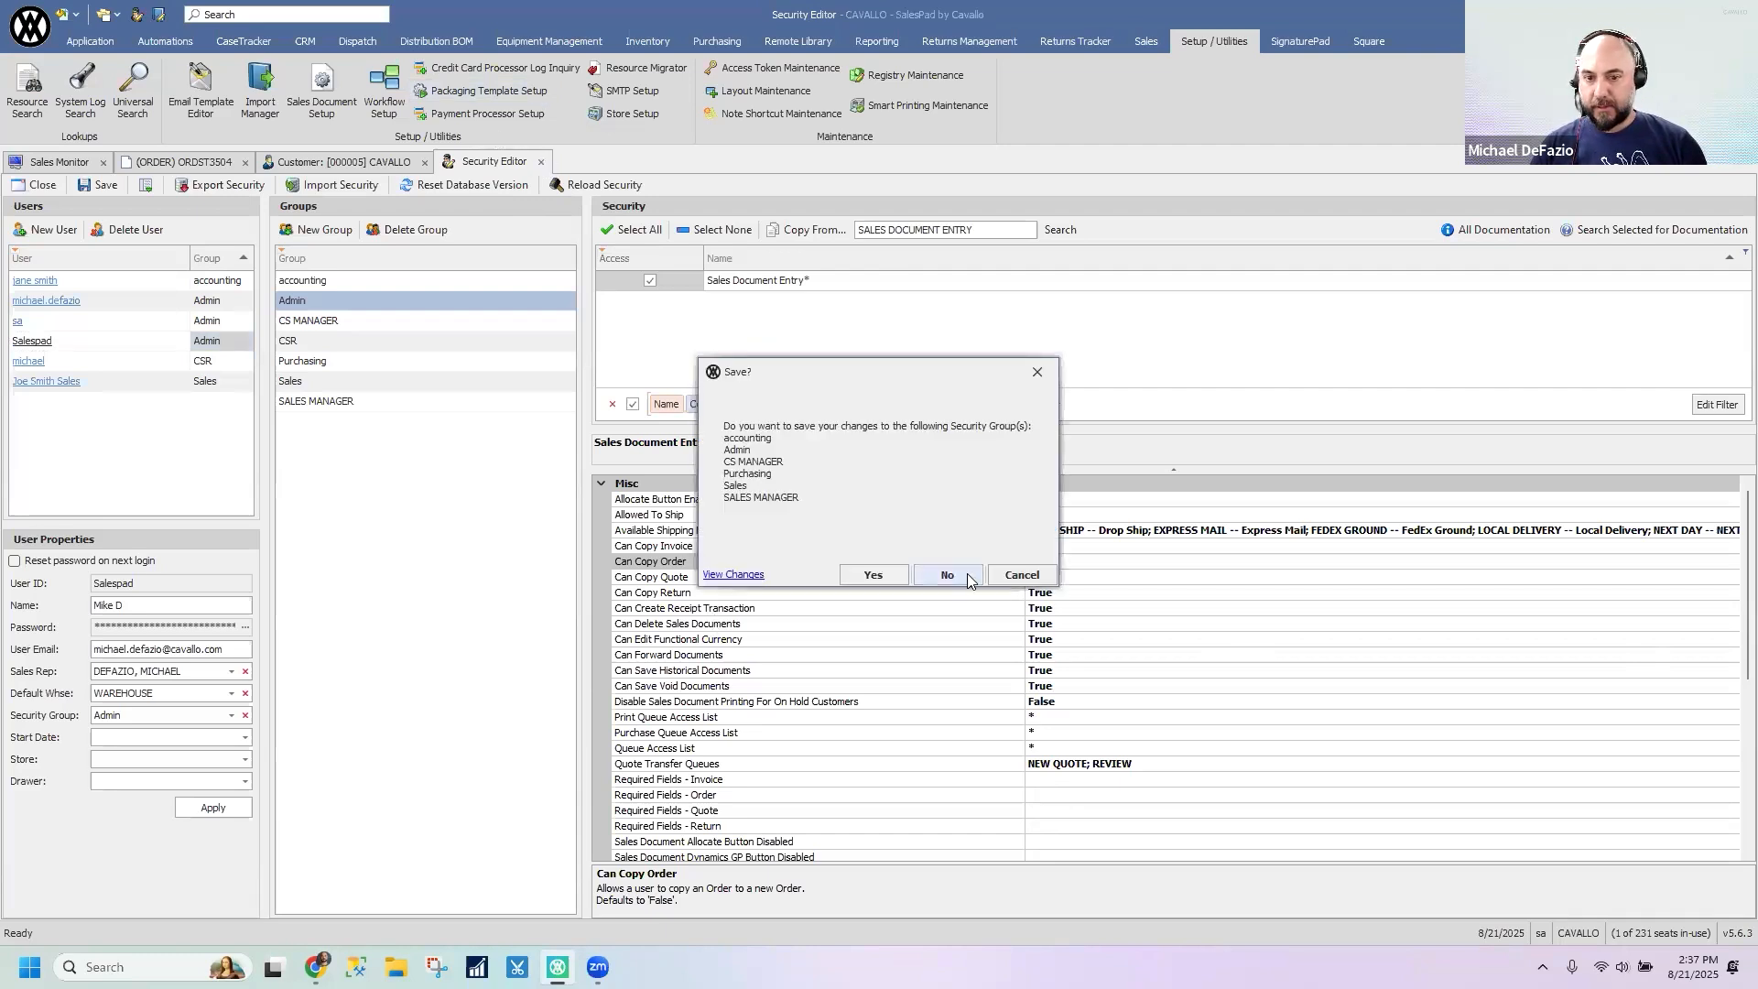
{"action": "left_click", "coordinate": [1021, 575]}
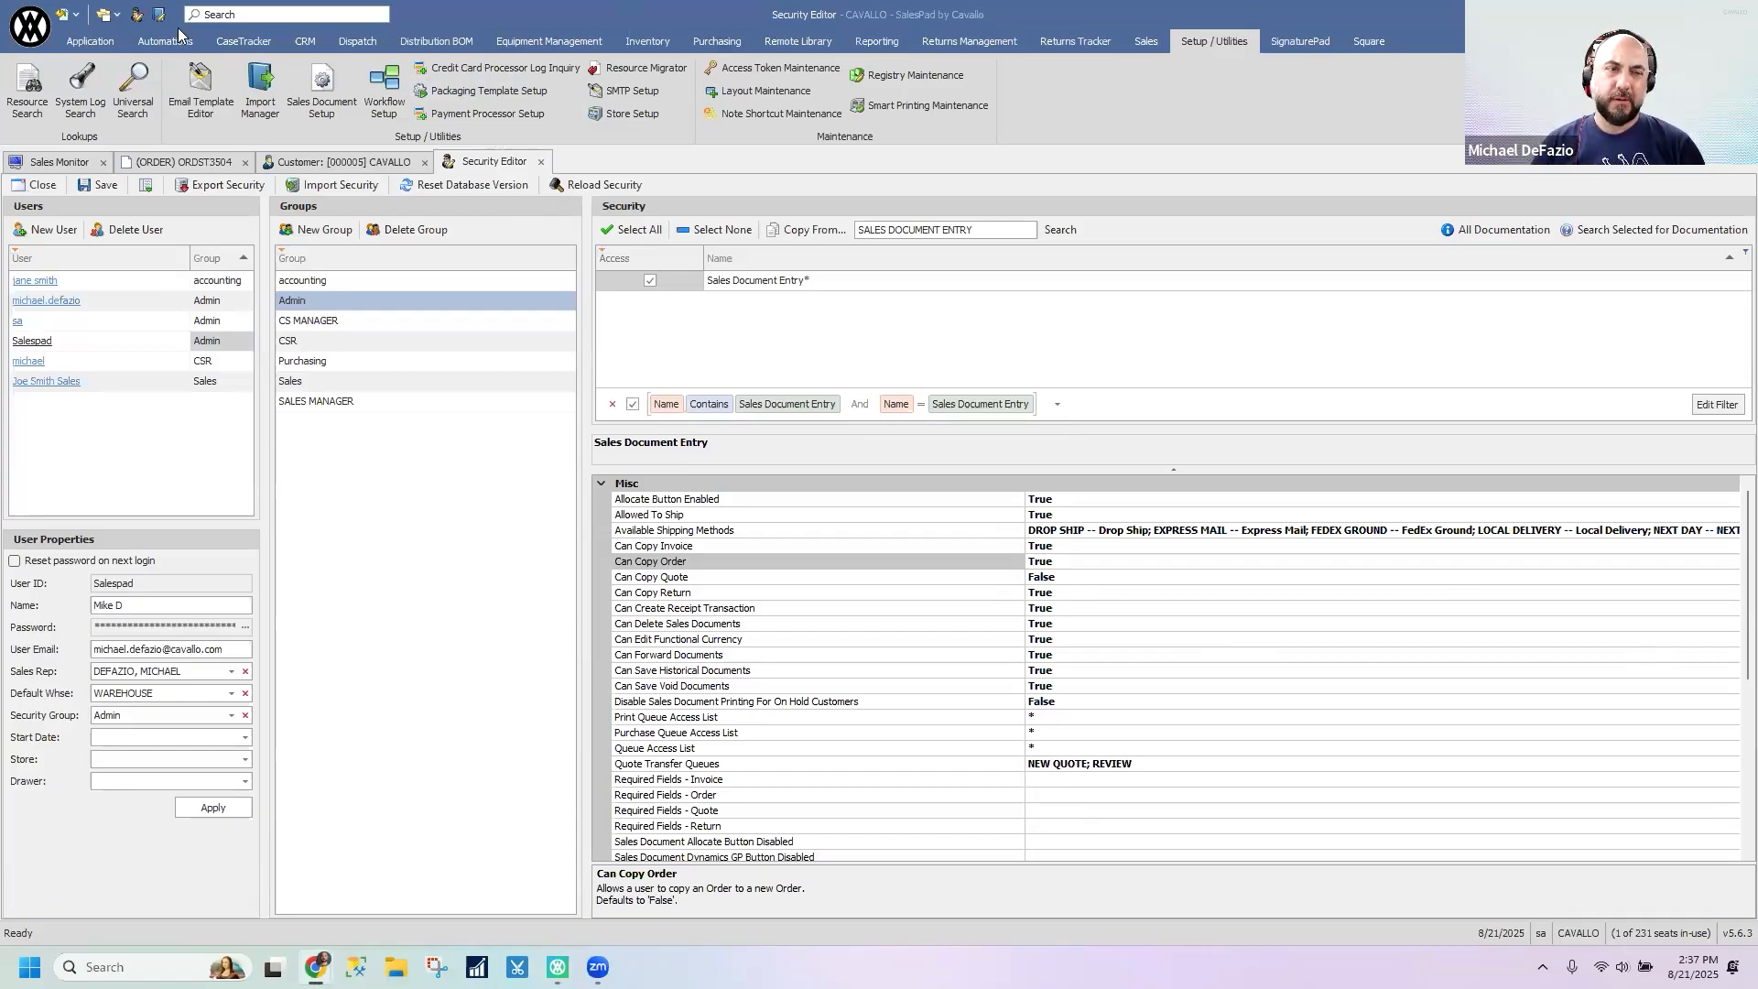
- Open System Log Search, list all log entries without search criteria and look through them
{"action": "left_click", "coordinate": [87, 97]}
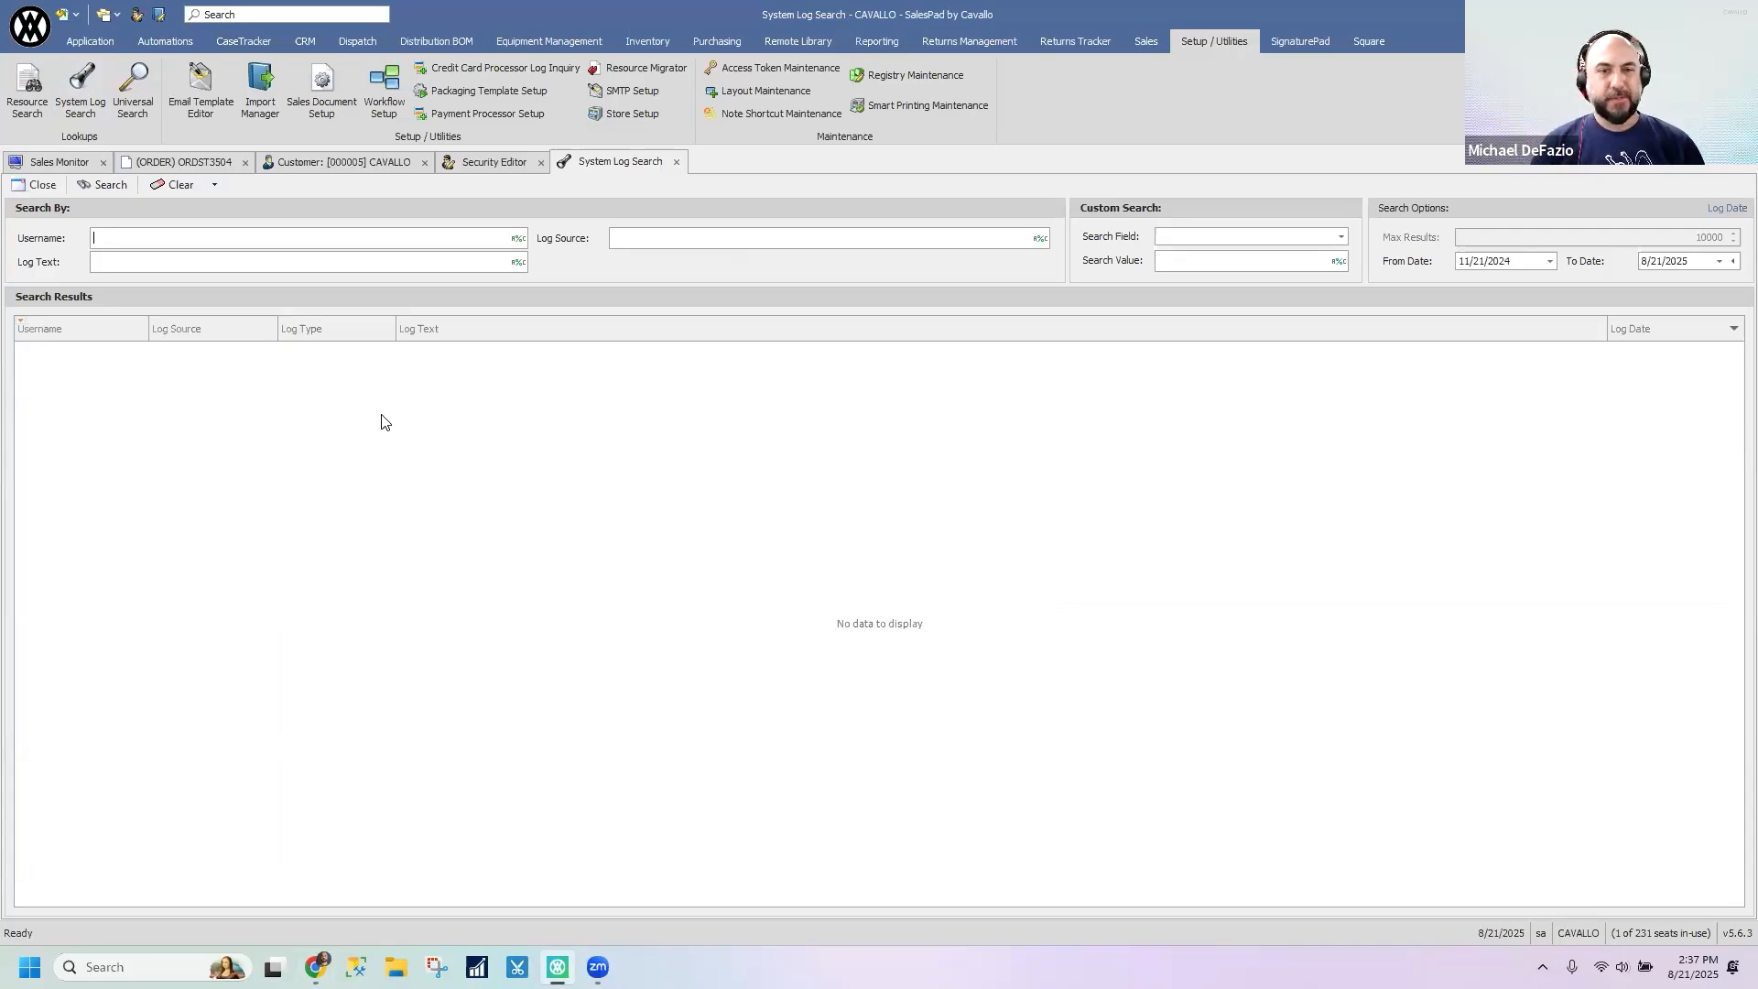
{"action": "left_click", "coordinate": [115, 185]}
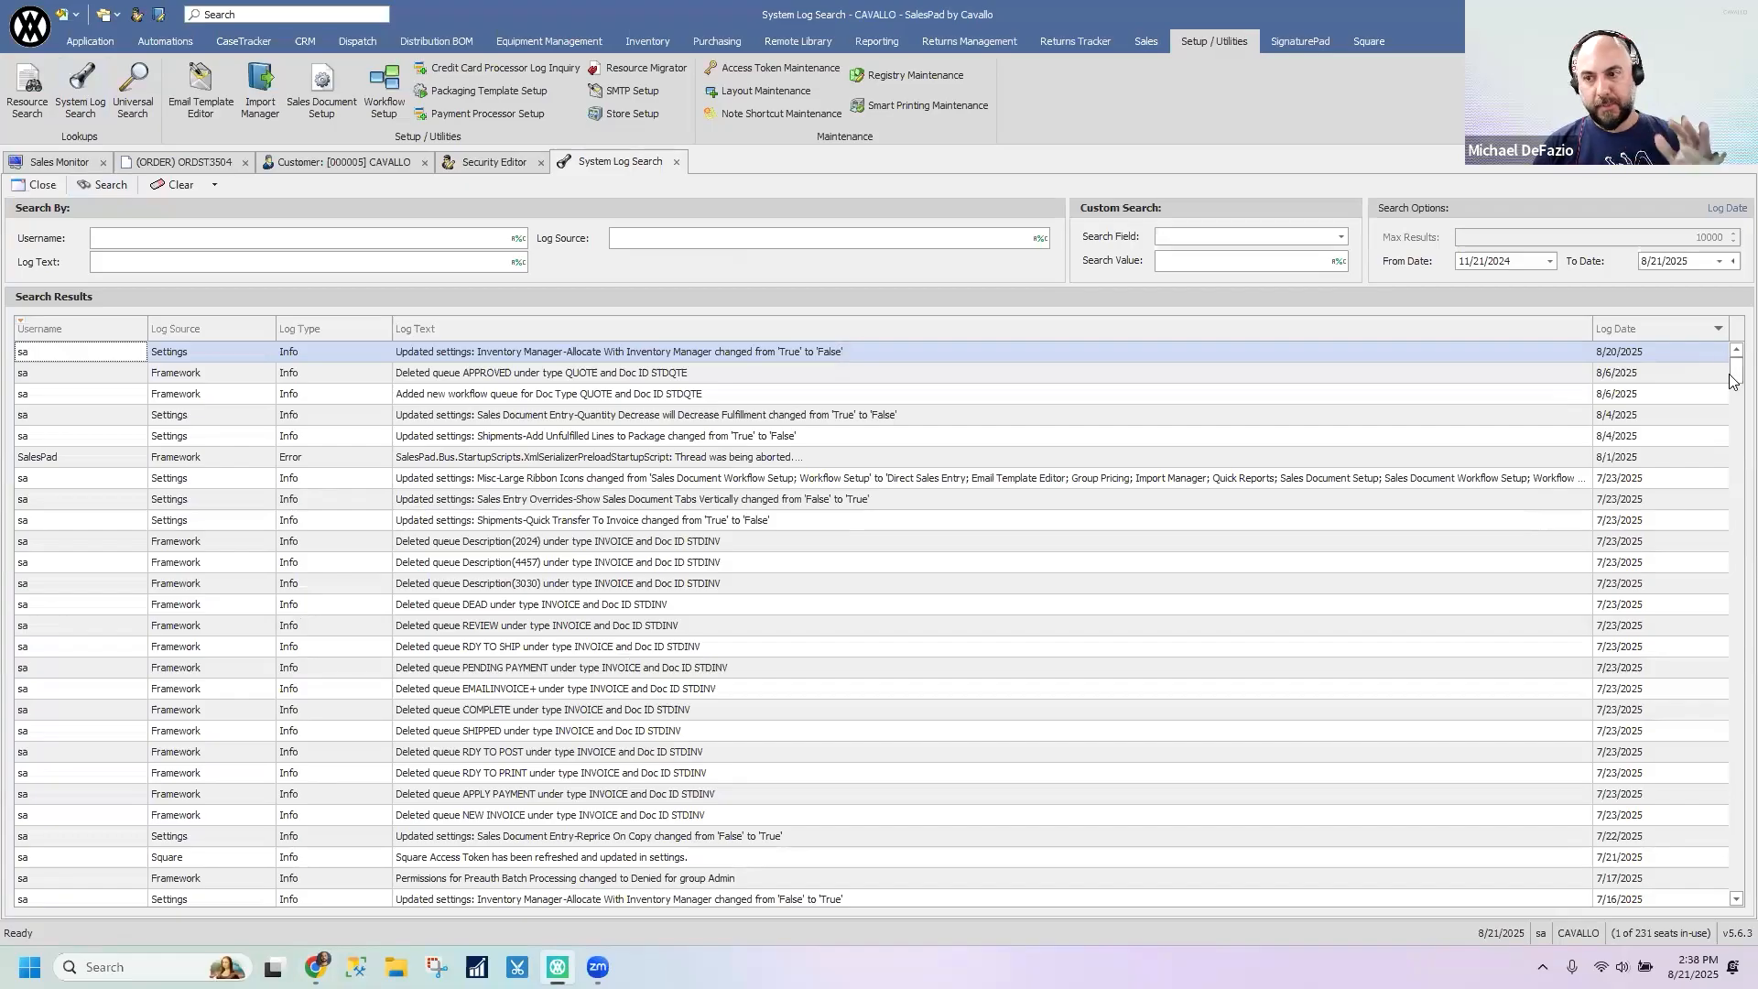
{"action": "scroll", "coordinate": [1733, 380], "scroll_direction": "down", "scroll_amount": 2}
{"action": "mouse_move", "coordinate": [1732, 382]}
{"action": "left_mouse_down"}
{"action": "mouse_move", "coordinate": [1735, 886]}
{"action": "mouse_move", "coordinate": [1735, 364]}
{"action": "left_mouse_up"}
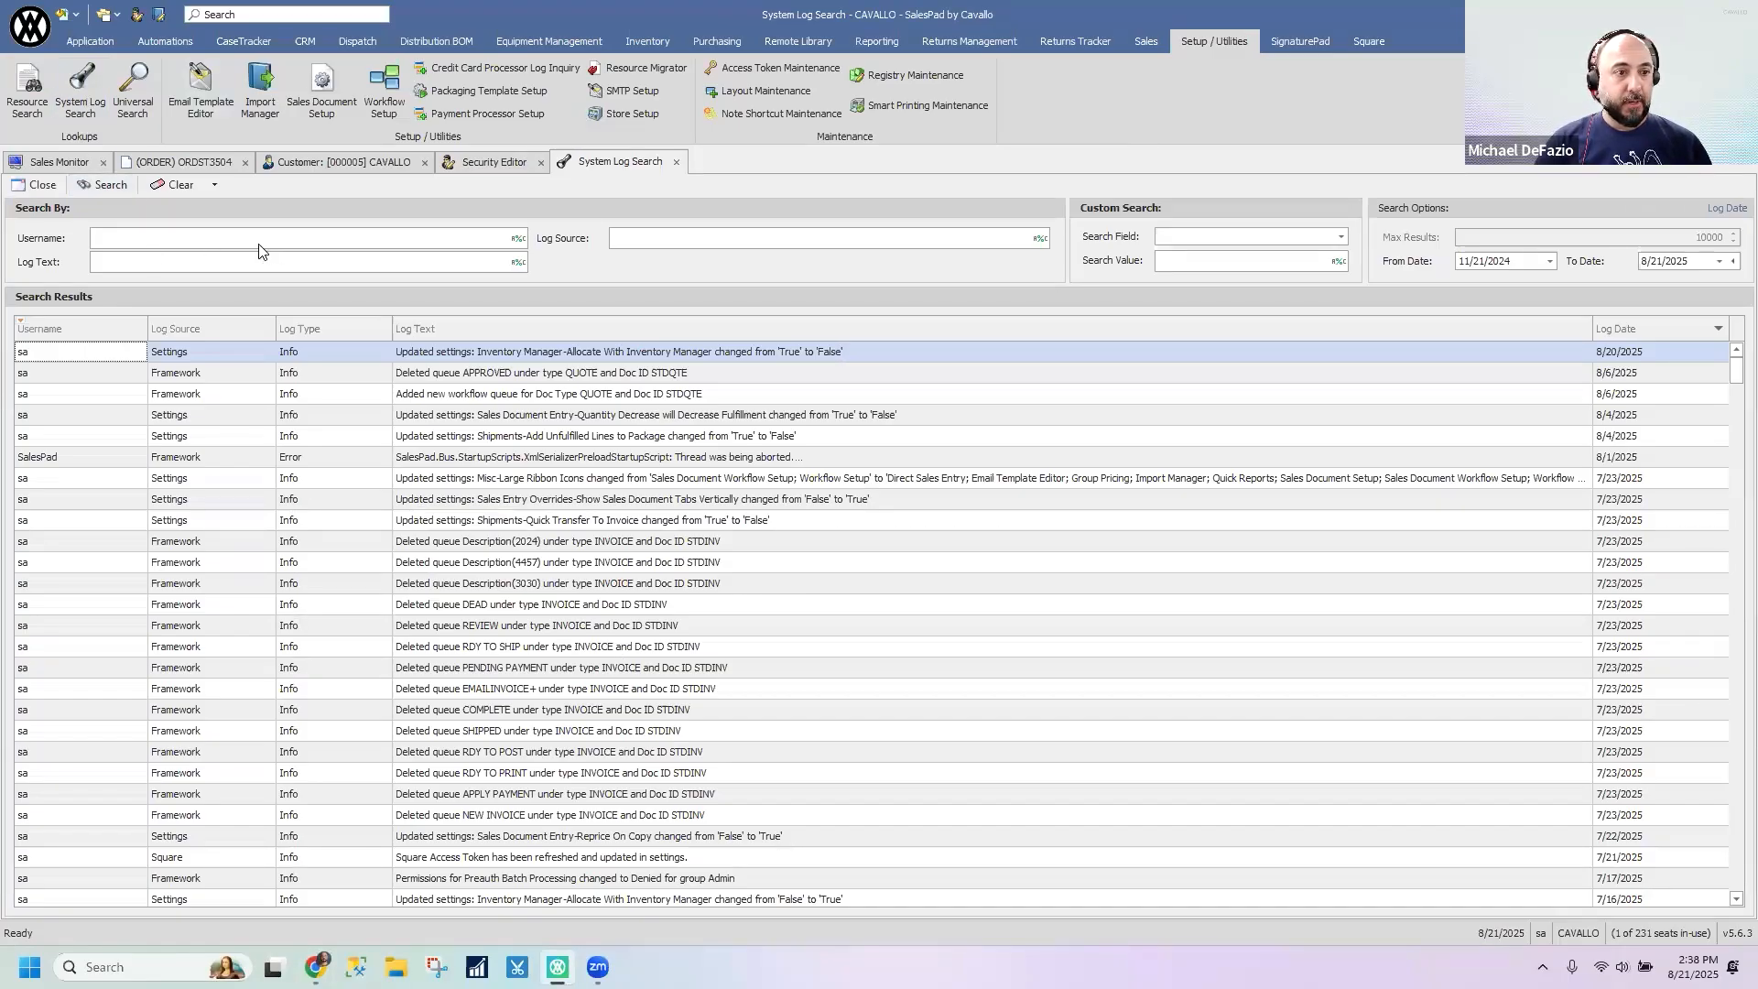
- Search the system log for entries whose log text contains WORKFLOW, narrow the Username column and select a 7/2/2025 QUOTE entry
{"action": "left_click", "coordinate": [229, 261]}
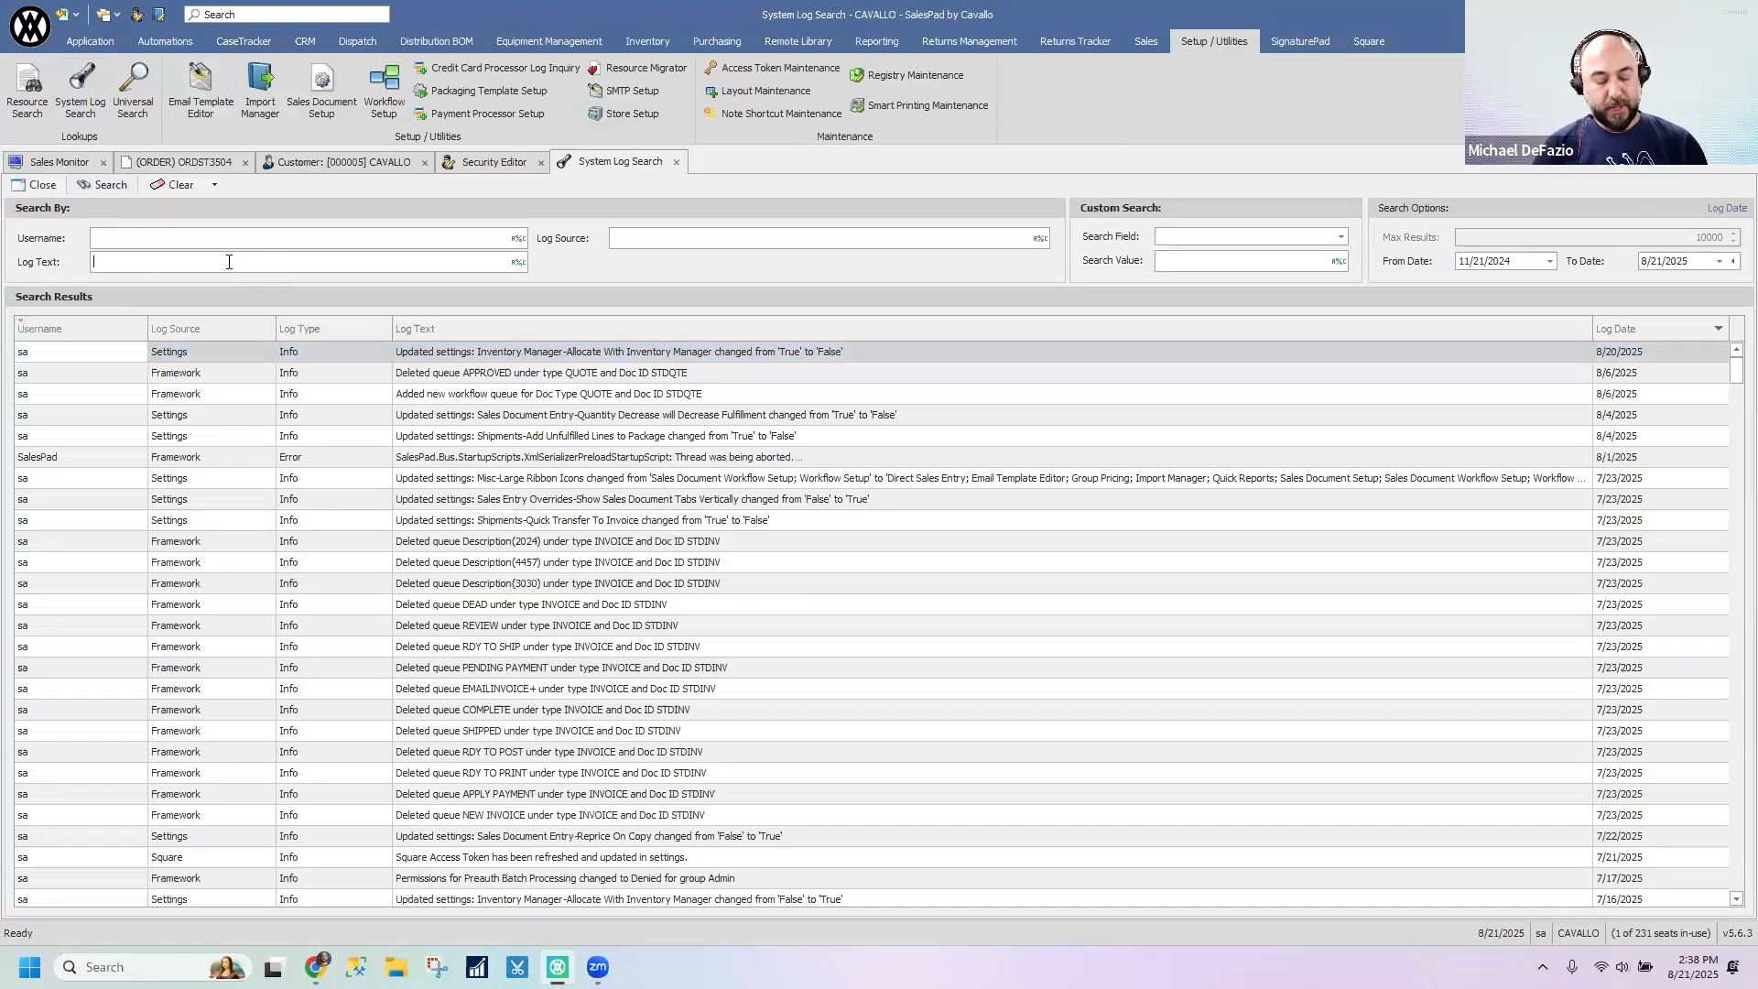
{"action": "type", "text": "WORKFLOW"}
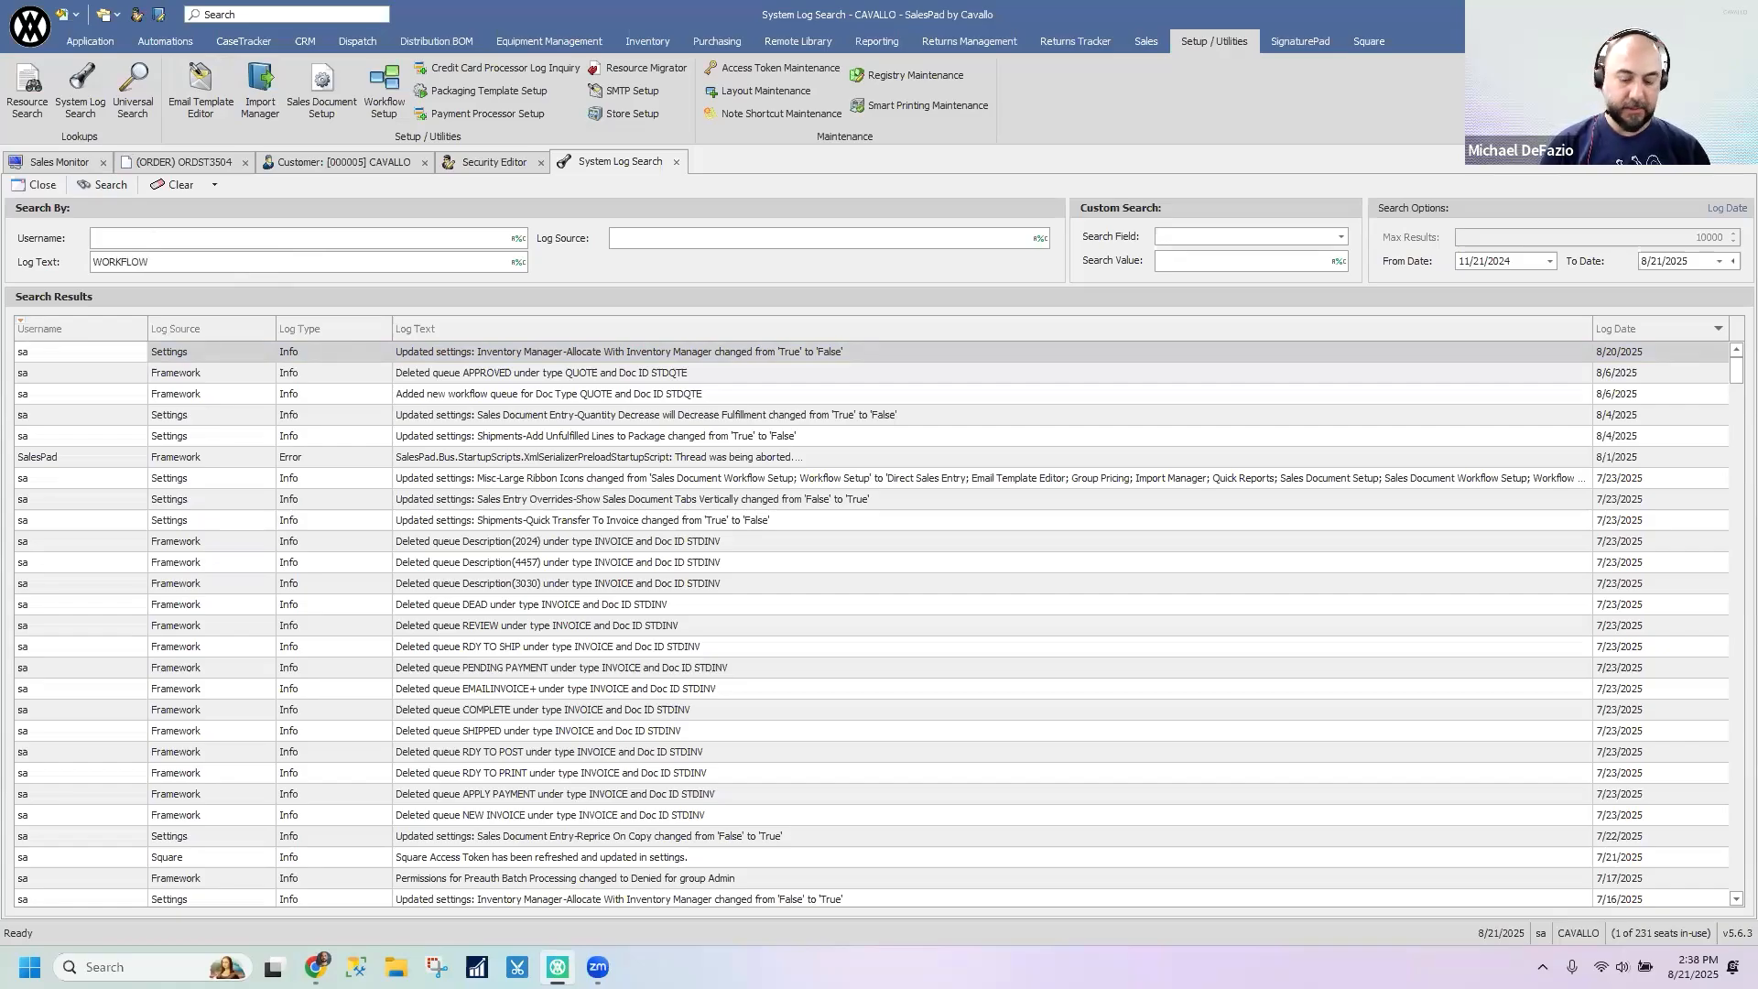
{"action": "key", "text": "Return"}
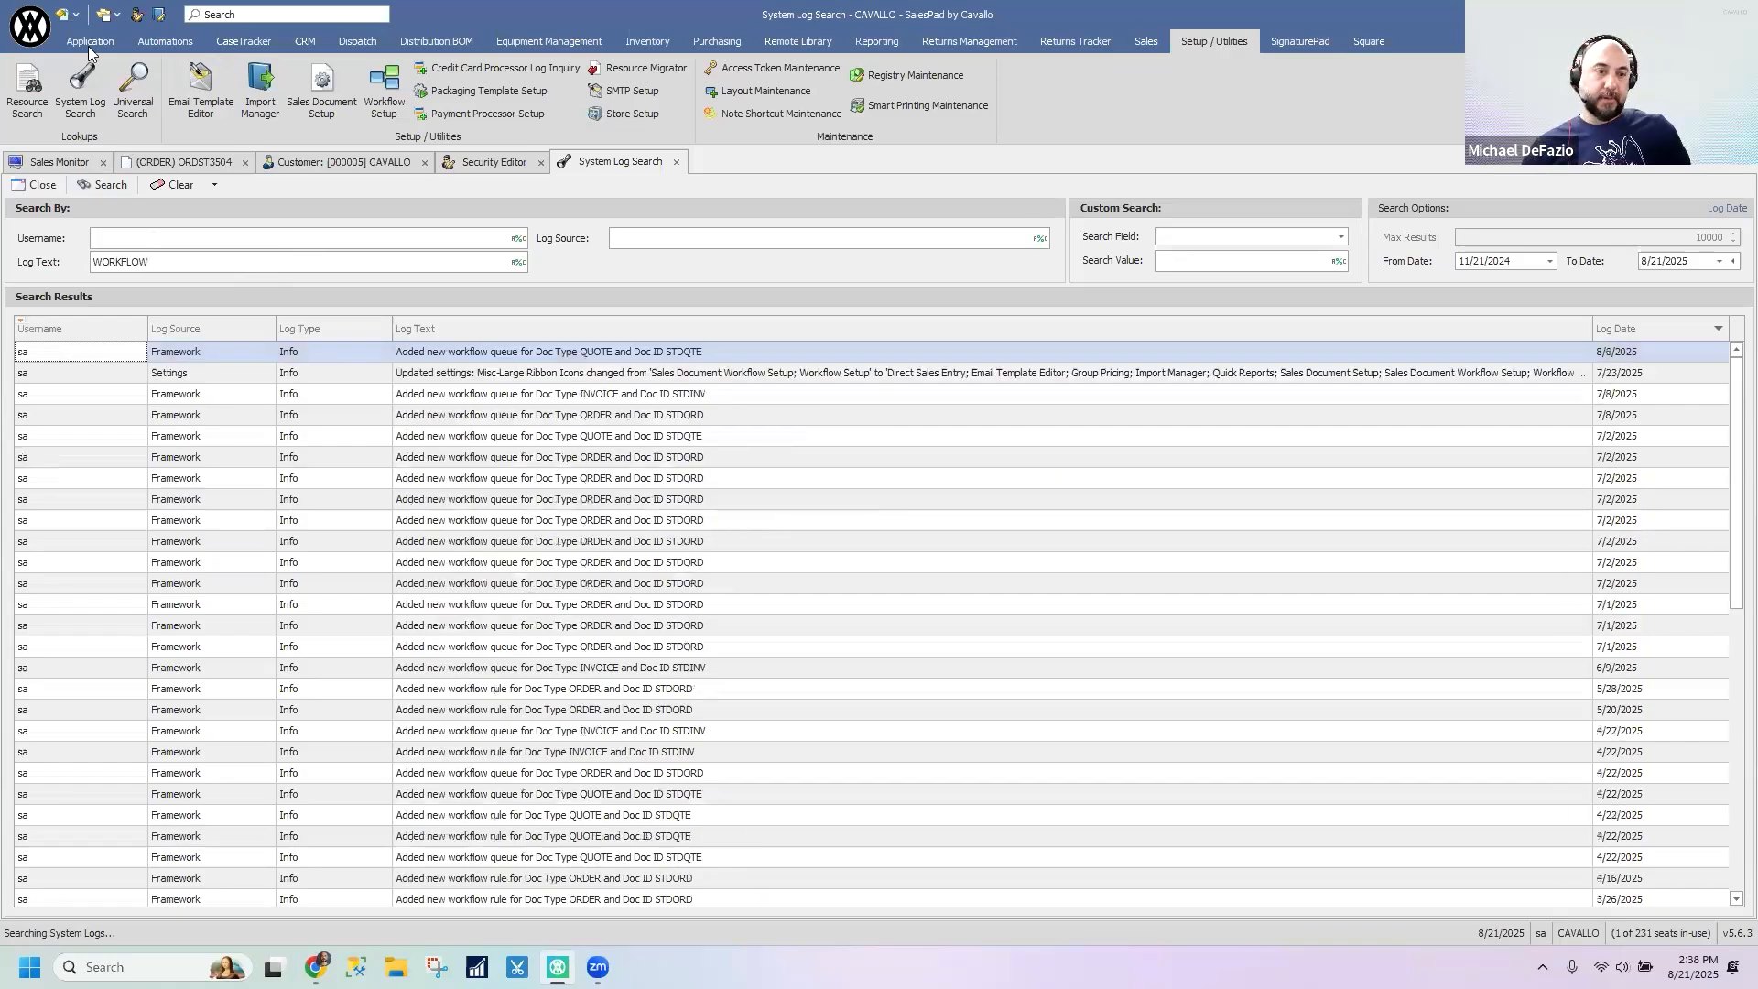
{"action": "left_click_drag", "start_coordinate": [146, 327], "coordinate": [122, 328]}
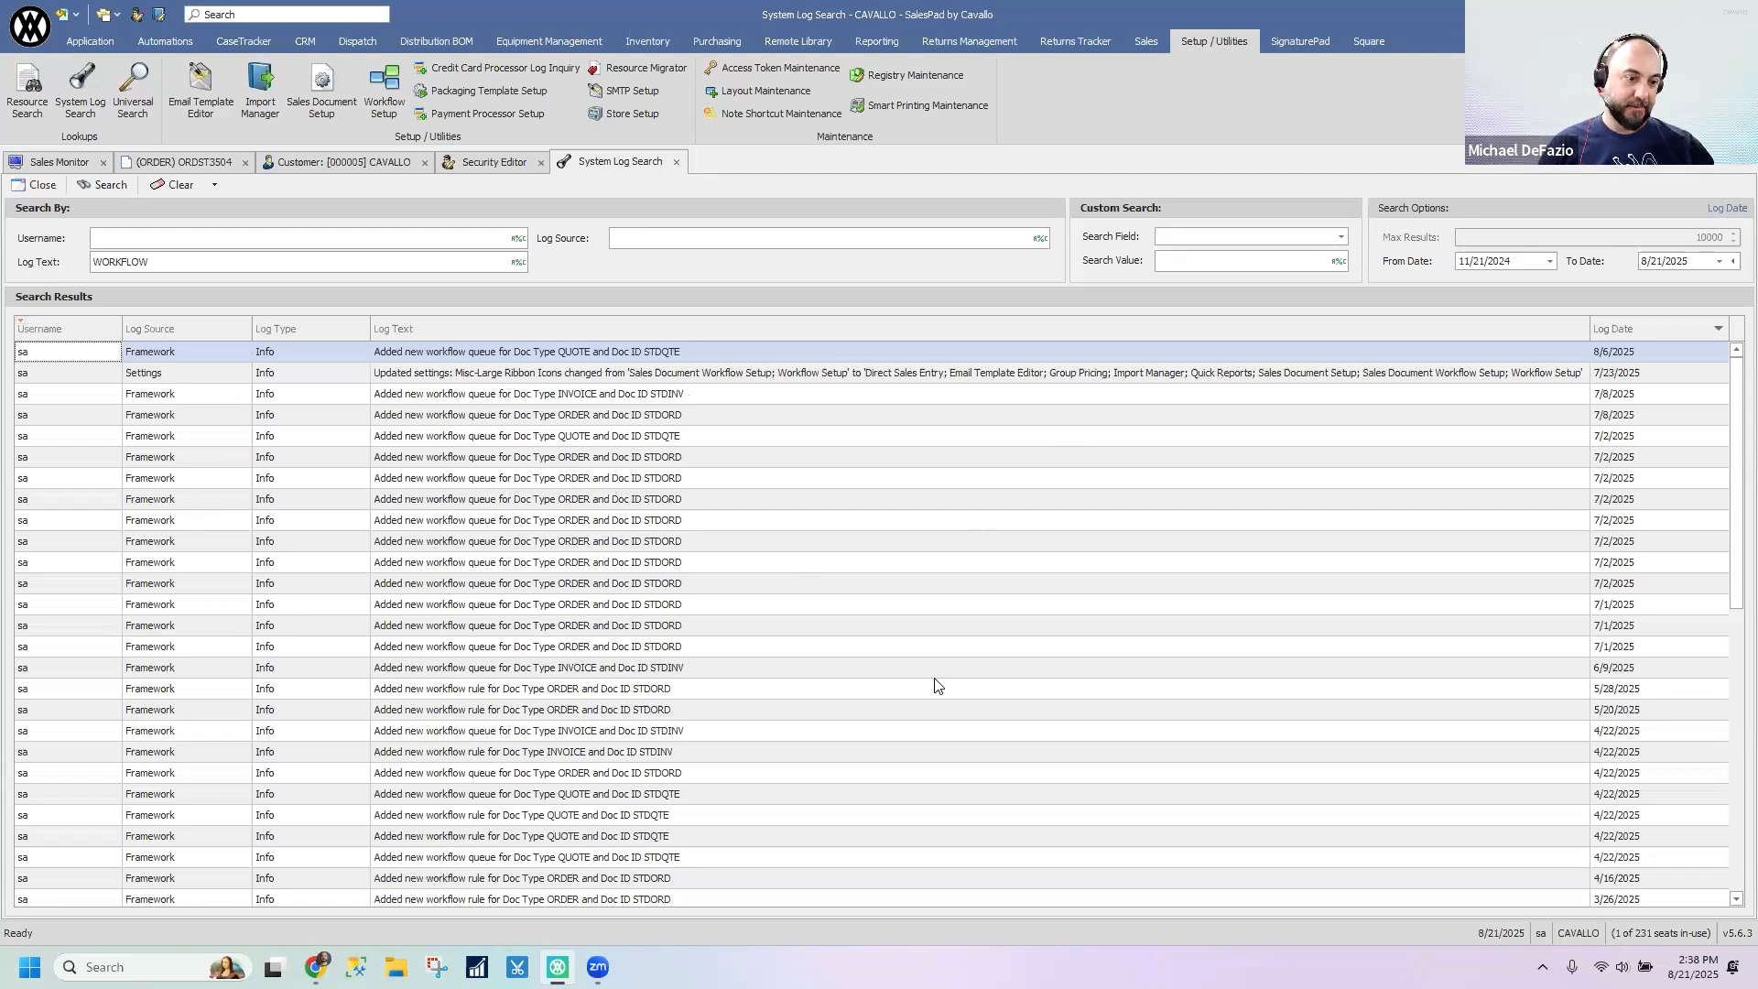
{"action": "left_click", "coordinate": [165, 267]}
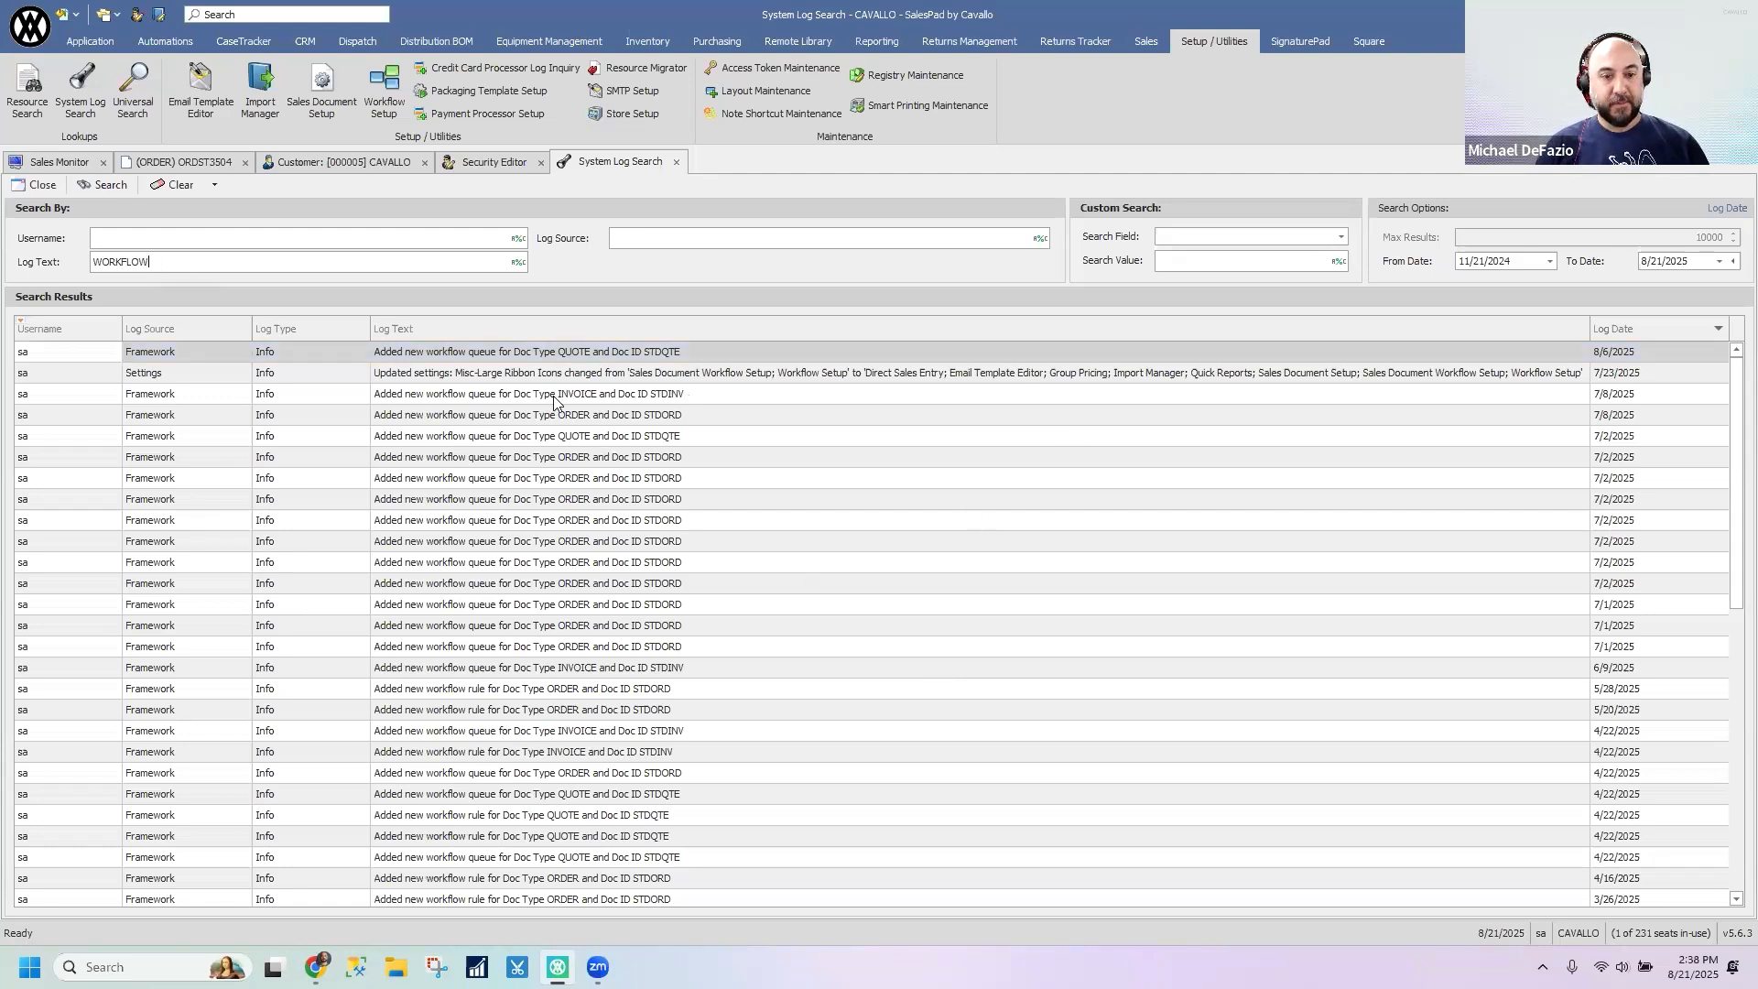
{"action": "left_click", "coordinate": [1510, 436]}
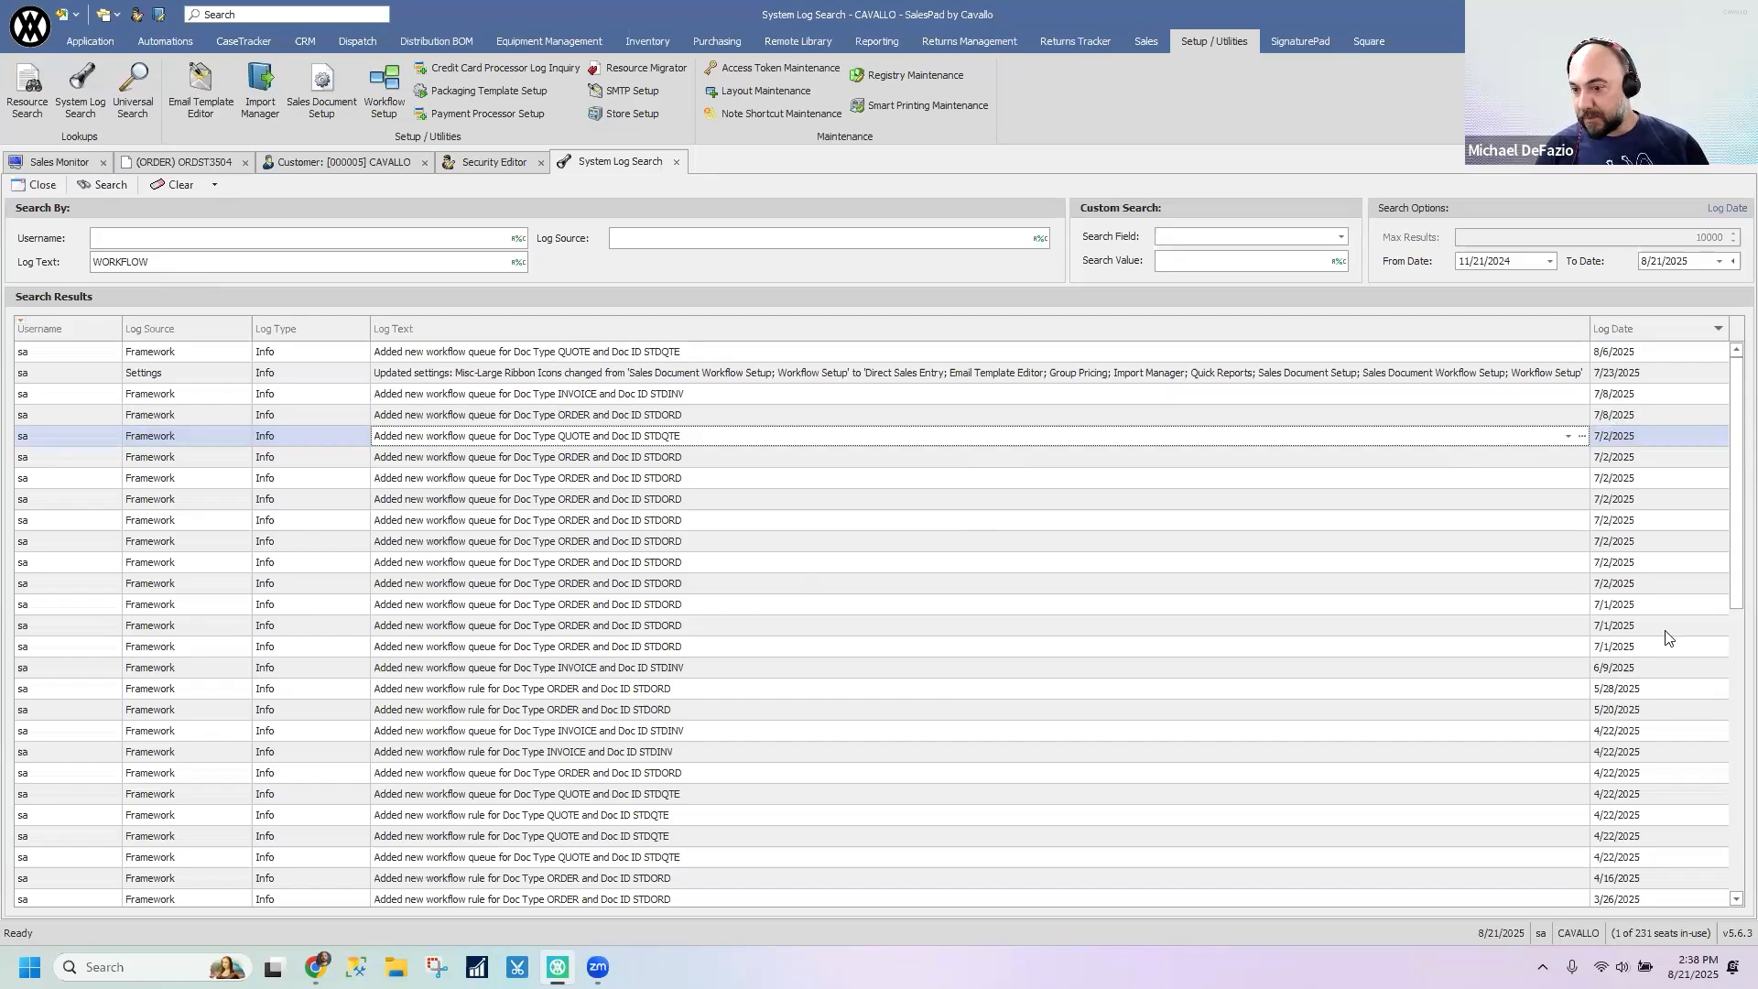
- Look through the WORKFLOW log entries for workflow queue, workflow rule and workflow script changes
{"action": "scroll", "coordinate": [1667, 638], "scroll_direction": "down", "scroll_amount": 9}
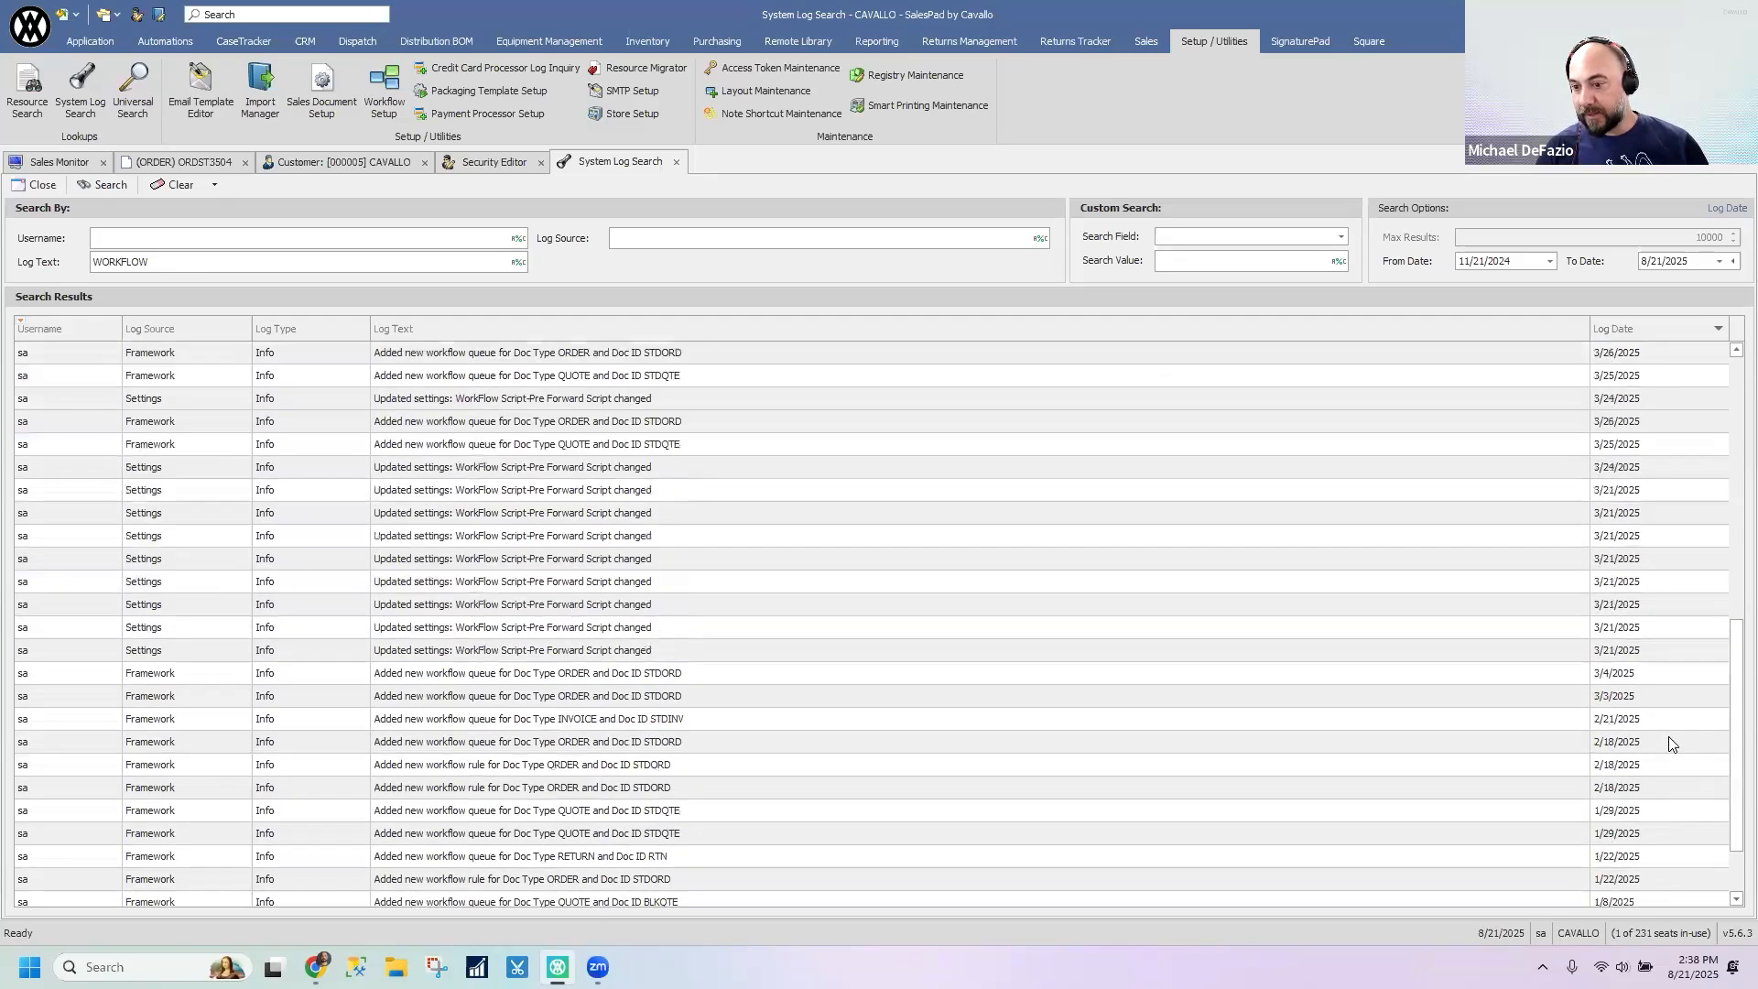
{"action": "scroll", "coordinate": [1669, 743], "scroll_direction": "up", "scroll_amount": 9}
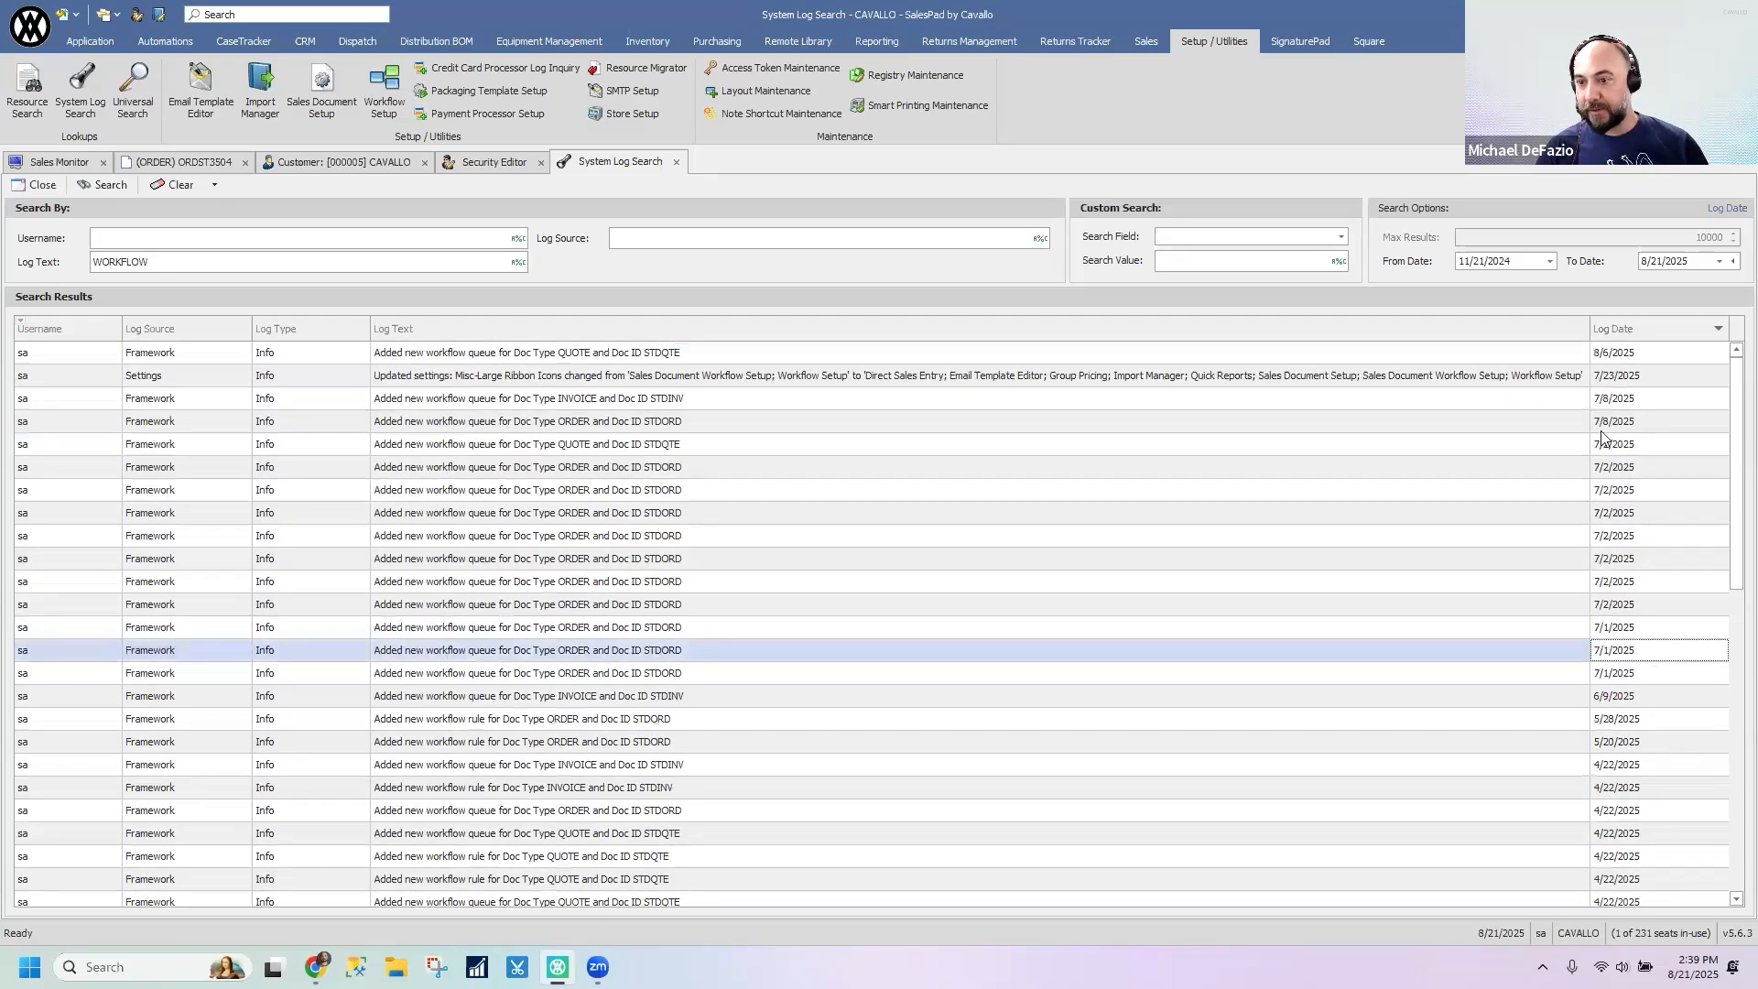
{"action": "left_click", "coordinate": [475, 448]}
{"action": "left_click", "coordinate": [492, 515]}
{"action": "scroll", "coordinate": [494, 575], "scroll_direction": "down", "scroll_amount": 5}
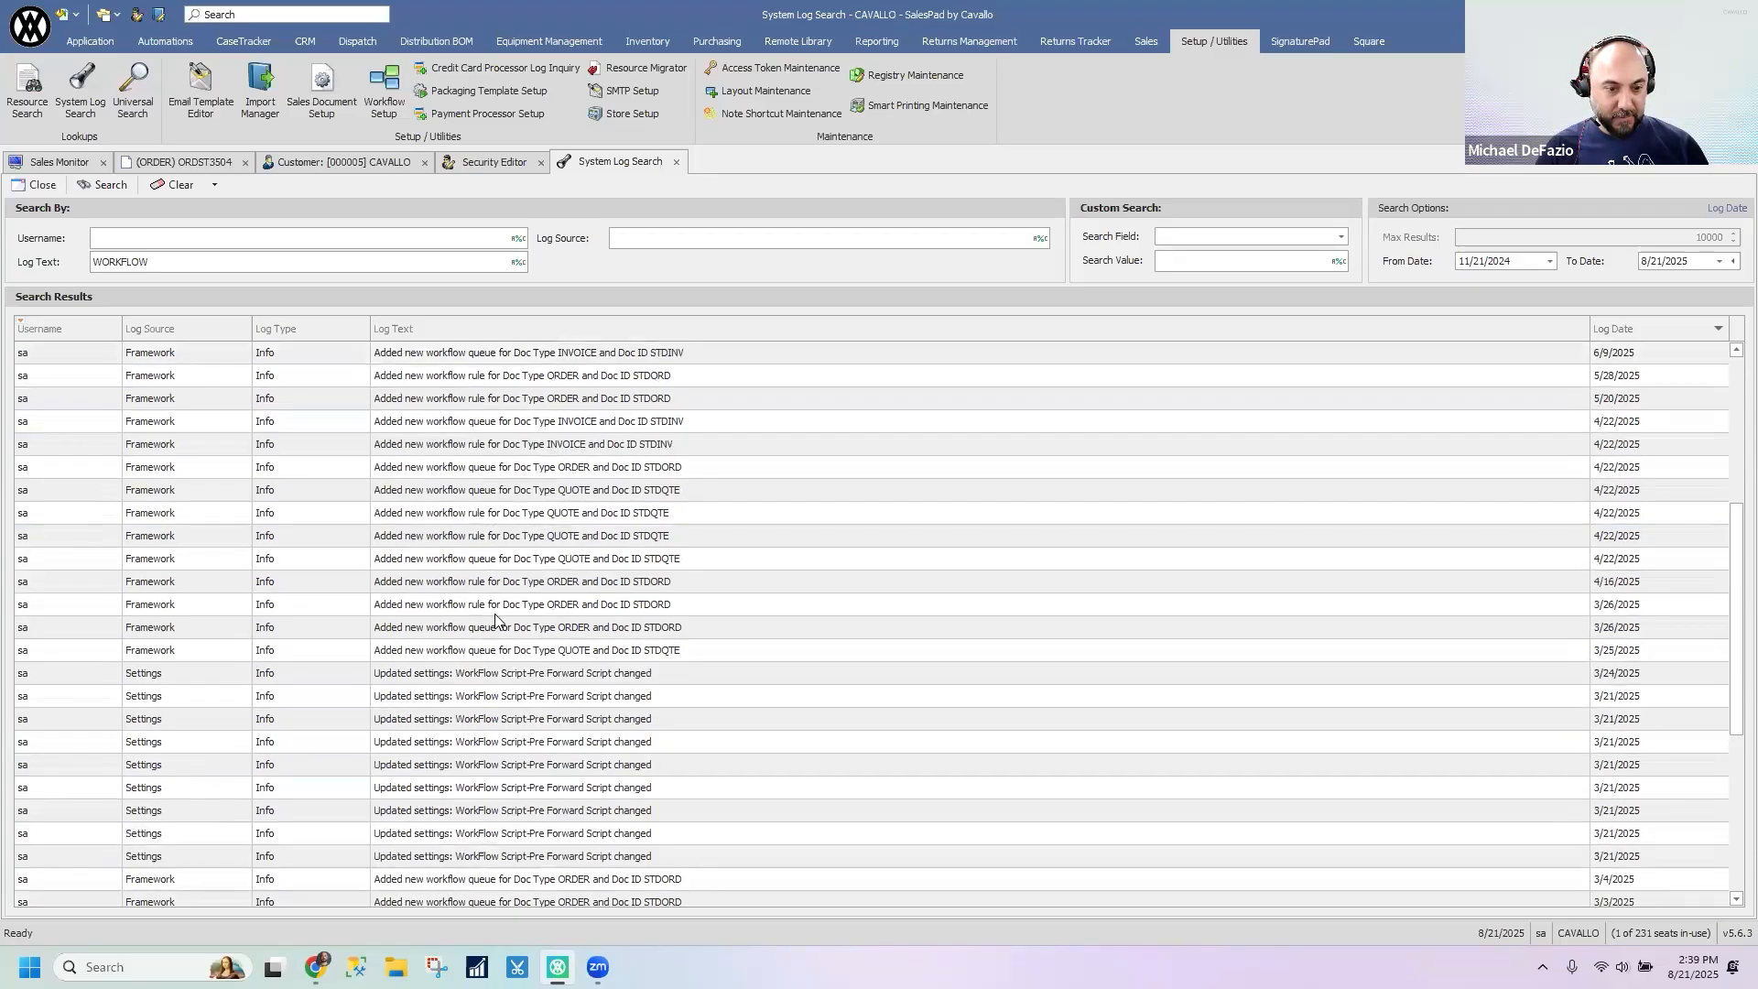
{"action": "scroll", "coordinate": [495, 621], "scroll_direction": "down", "scroll_amount": 3}
{"action": "scroll", "coordinate": [495, 623], "scroll_direction": "down", "scroll_amount": 2}
{"action": "scroll", "coordinate": [512, 681], "scroll_direction": "up", "scroll_amount": 8}
- Clear the log text criterion, list all log entries again and examine the deleted-queue and Square access token entries
{"action": "left_click_drag", "start_coordinate": [150, 261], "coordinate": [66, 256]}
{"action": "key", "text": "BackSpace"}
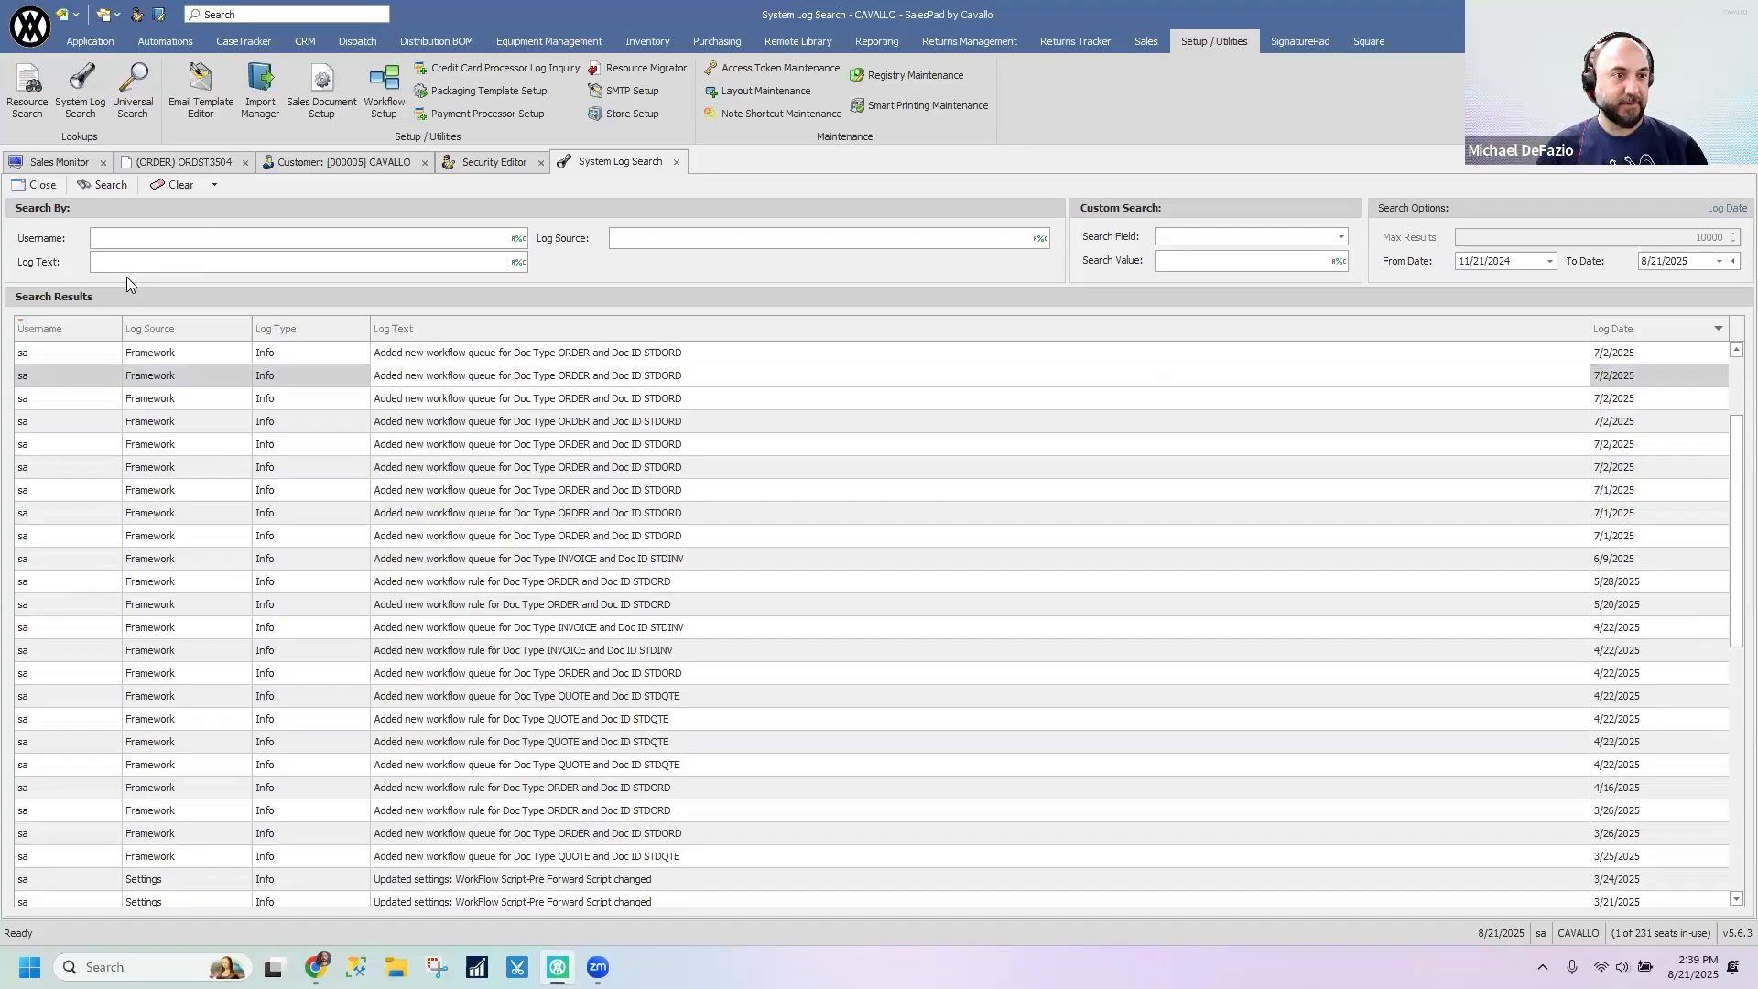
{"action": "left_click", "coordinate": [109, 187]}
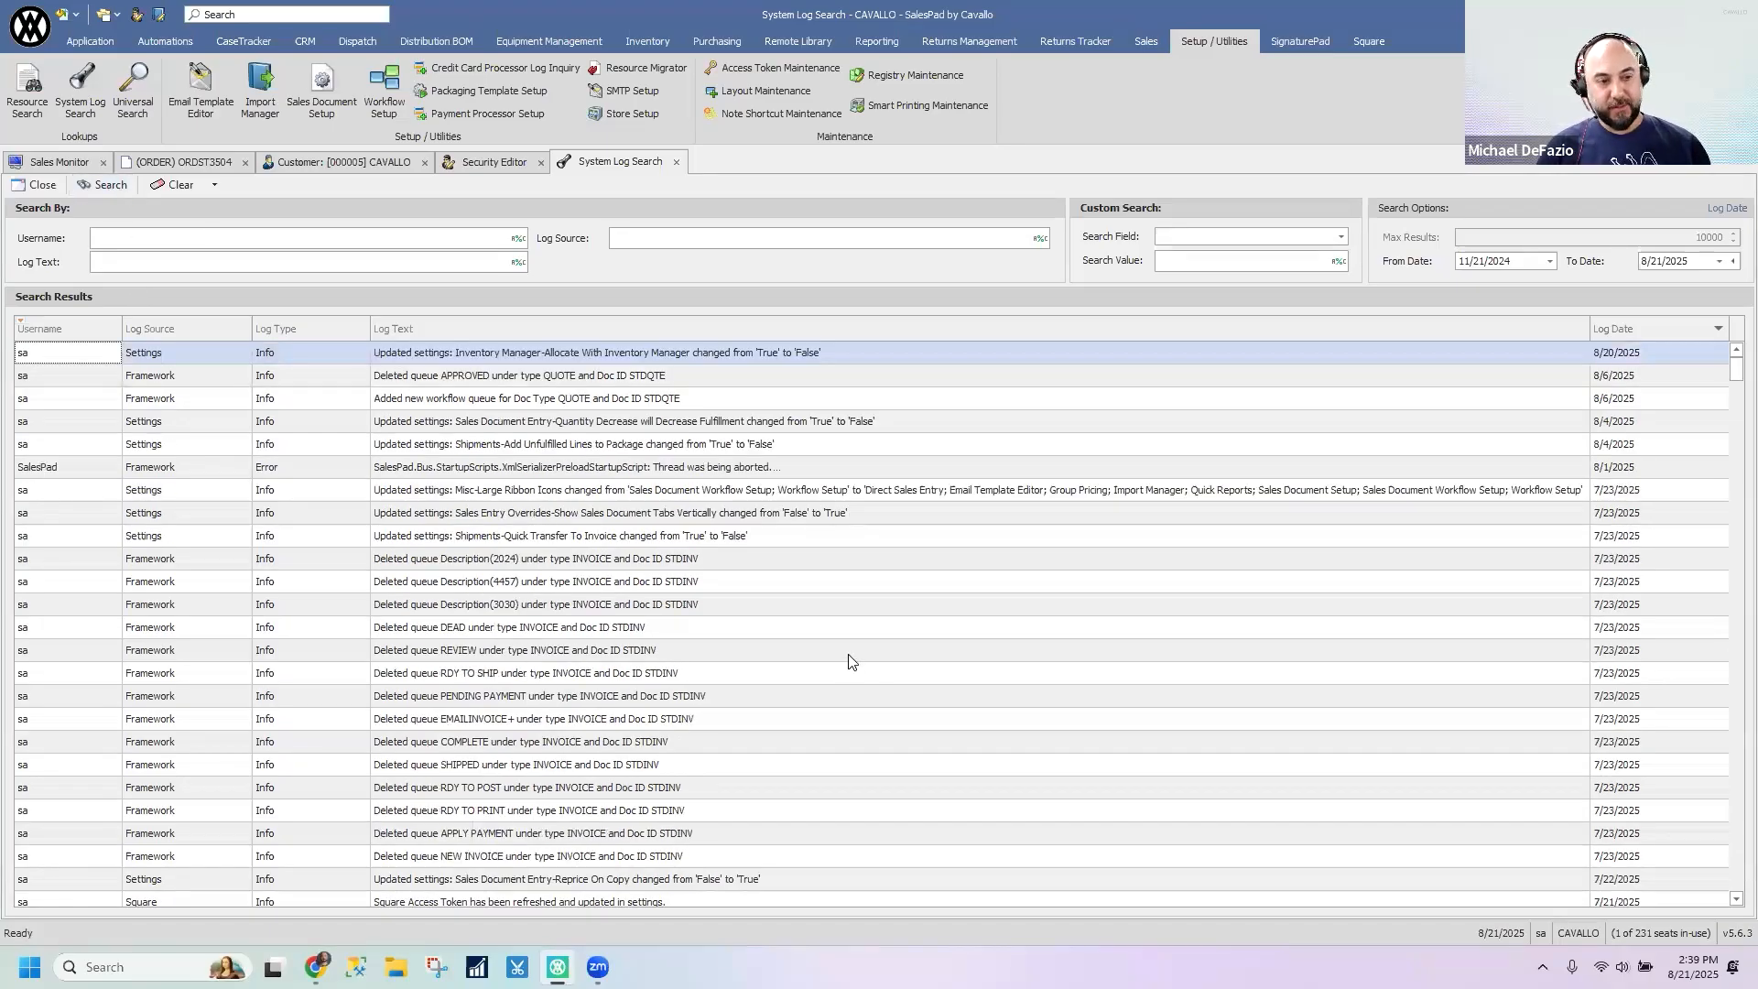
{"action": "left_click", "coordinate": [745, 677]}
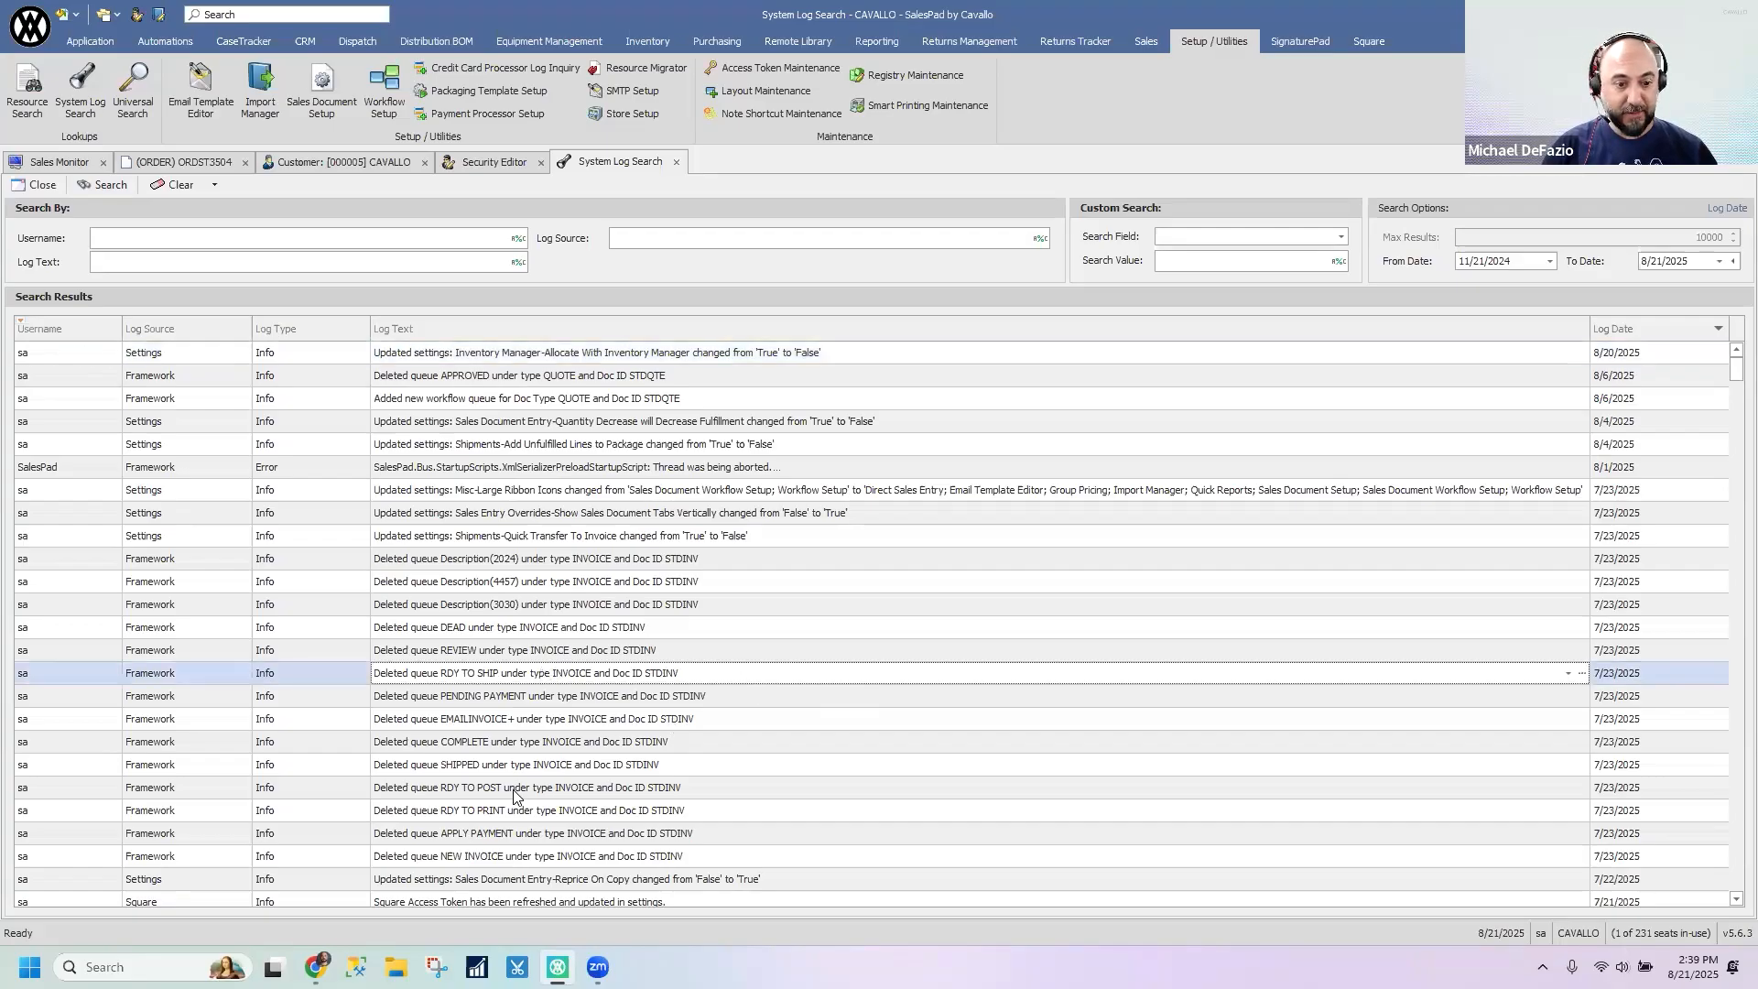
{"action": "left_click_drag", "start_coordinate": [1732, 387], "coordinate": [1734, 505]}
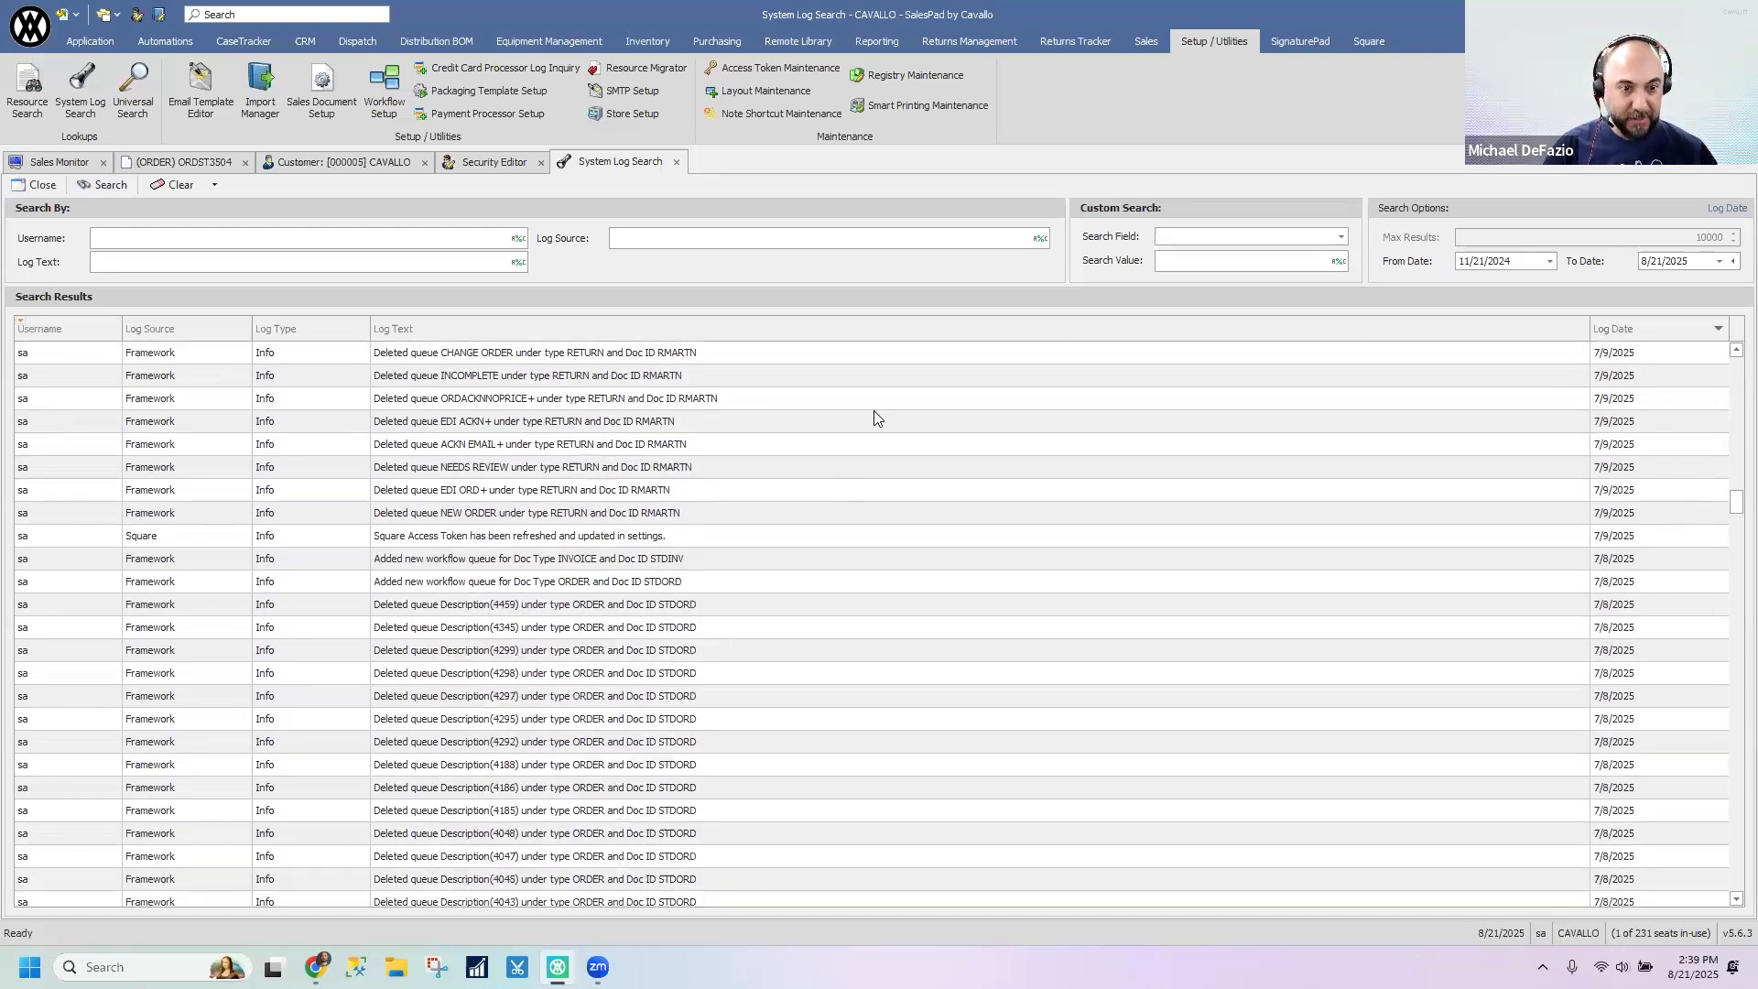
{"action": "left_click", "coordinate": [490, 540]}
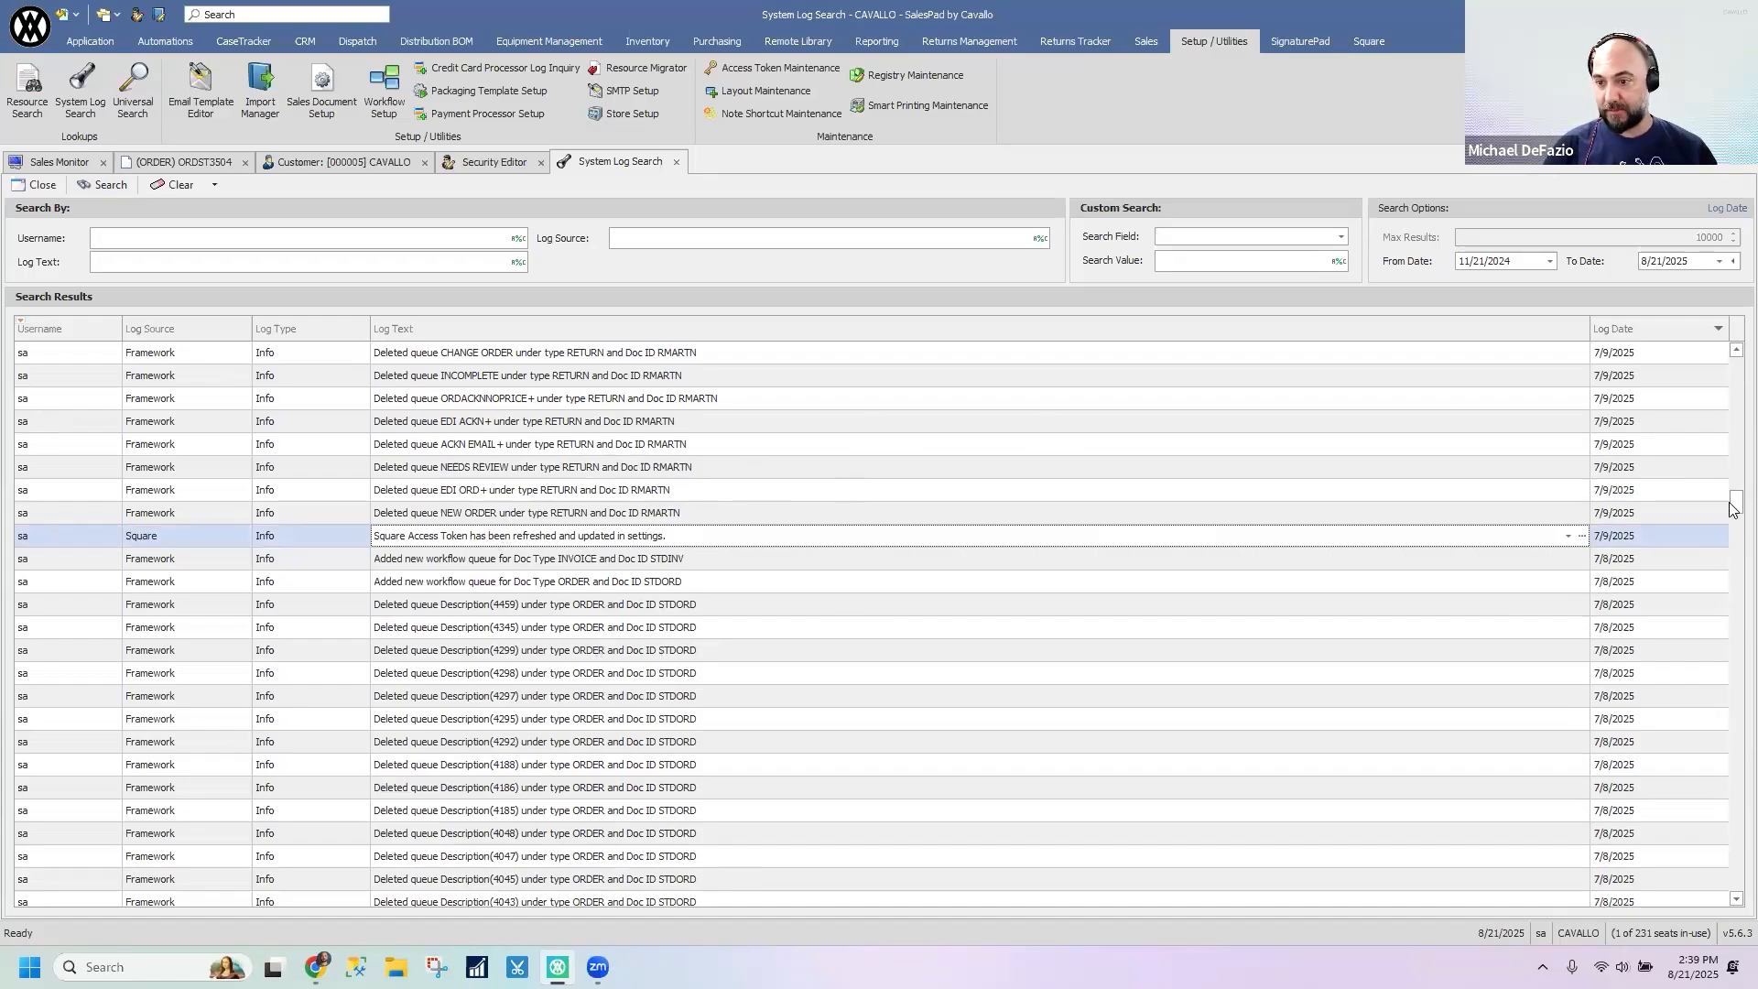
- Examine the May to July 2025 log entries for settings changes, Square mappings, workflow rules and database version resets
{"action": "left_click_drag", "start_coordinate": [1733, 509], "coordinate": [1733, 563]}
{"action": "scroll", "coordinate": [1733, 560], "scroll_direction": "down", "scroll_amount": 9}
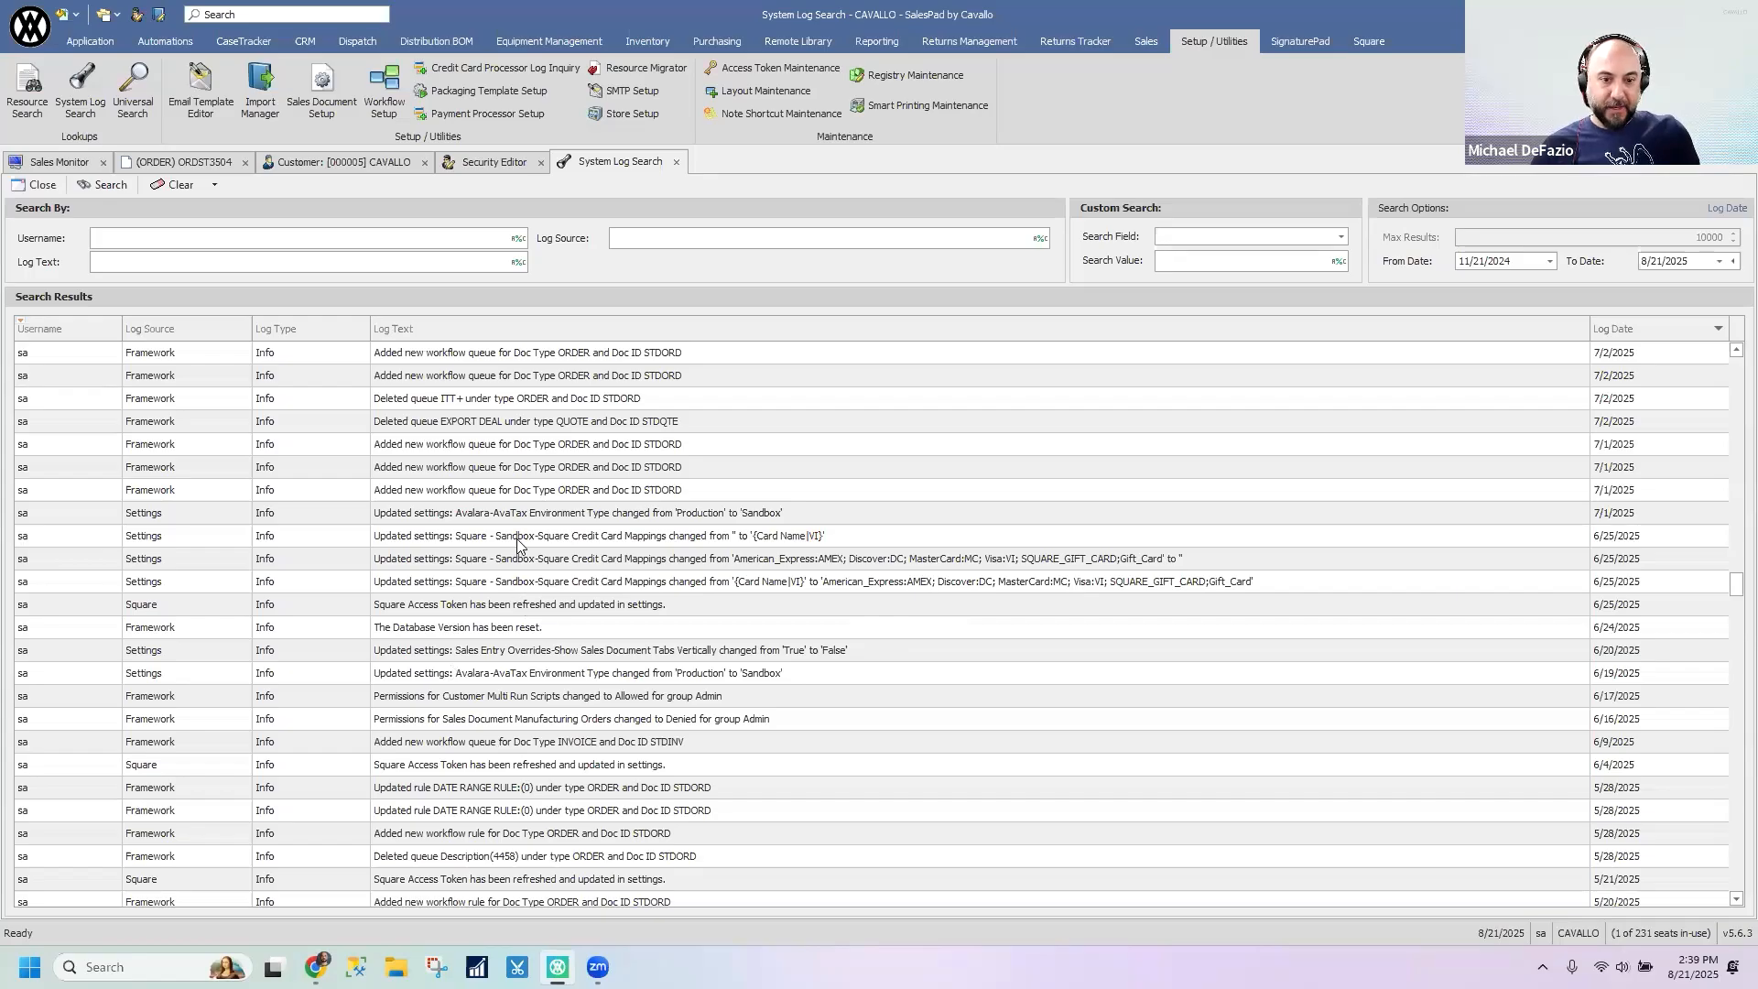
{"action": "left_click", "coordinate": [538, 563]}
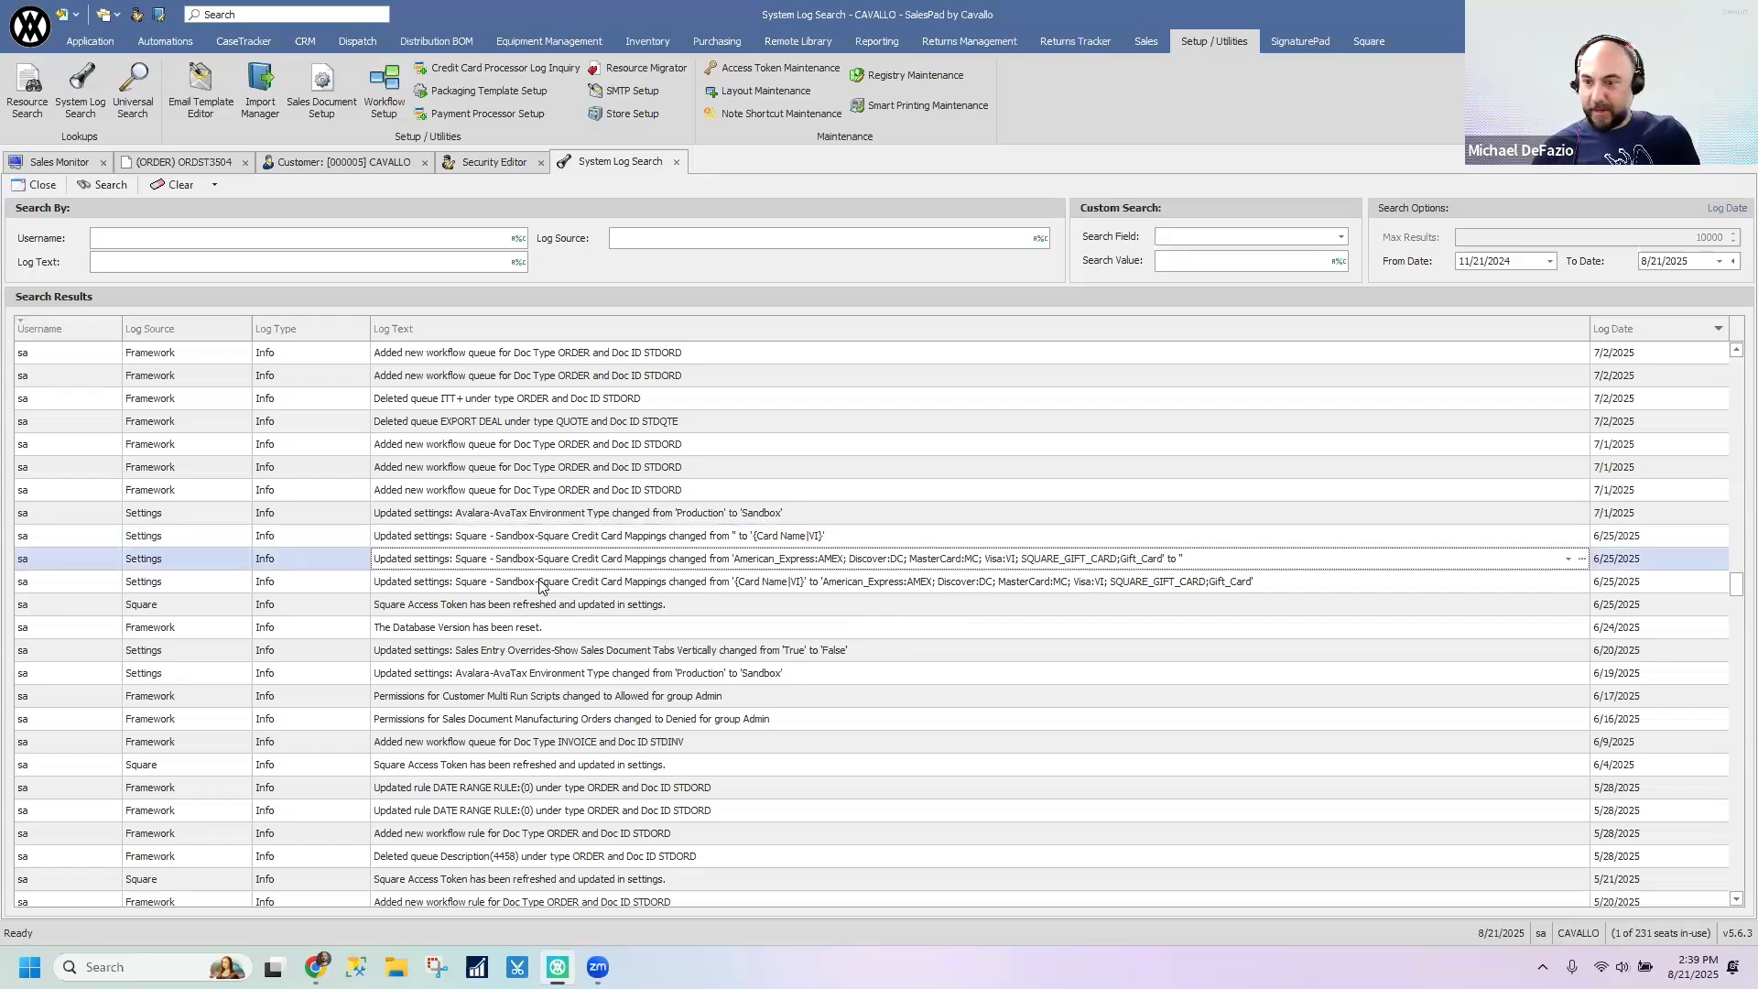
{"action": "left_click", "coordinate": [542, 587]}
{"action": "left_click", "coordinate": [550, 606]}
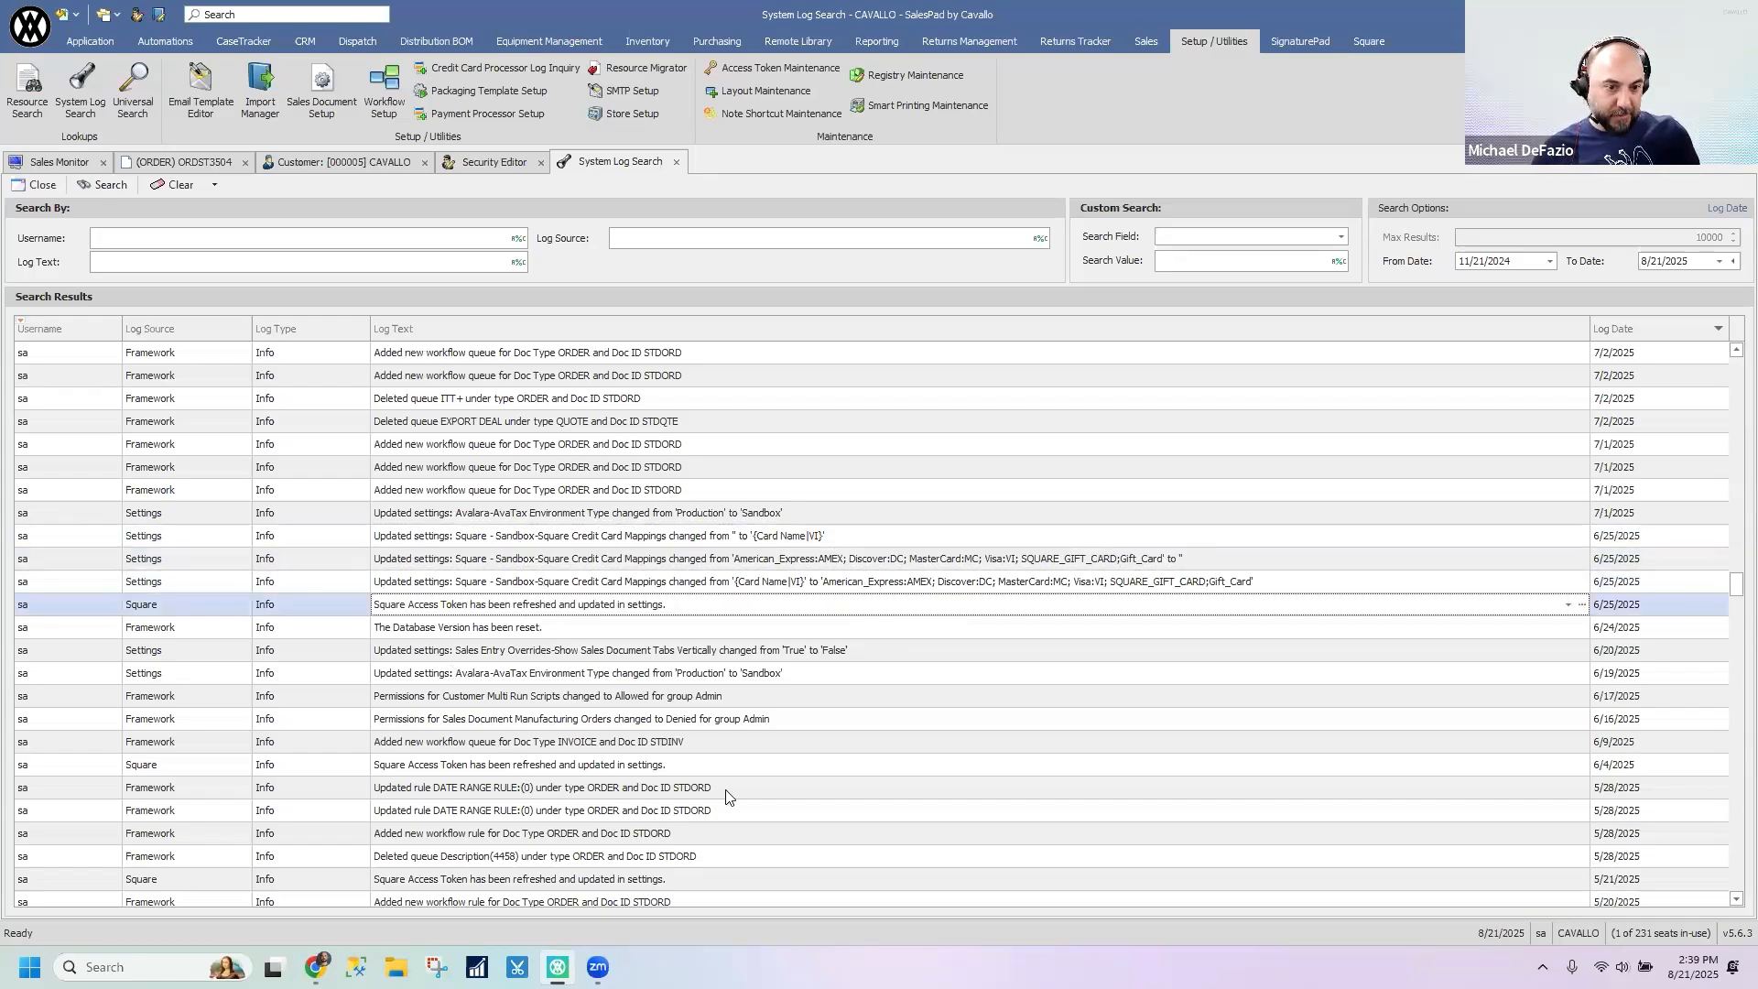
{"action": "left_click", "coordinate": [1146, 842]}
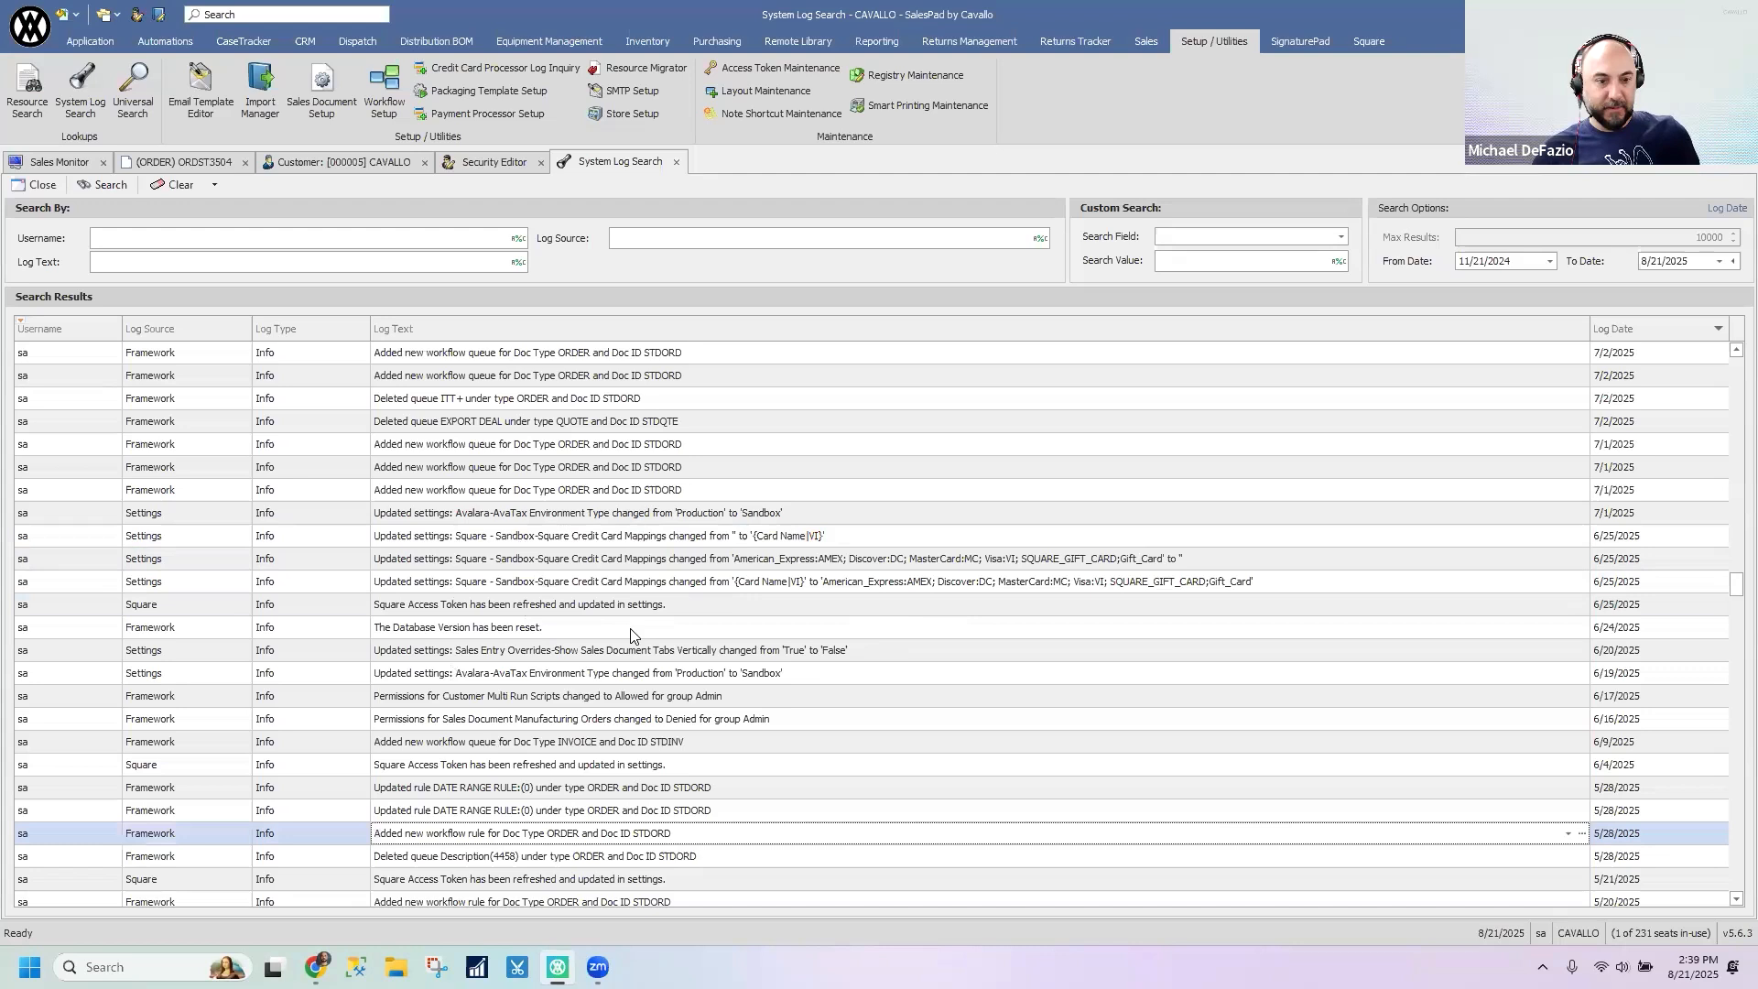
{"action": "left_click", "coordinate": [583, 632]}
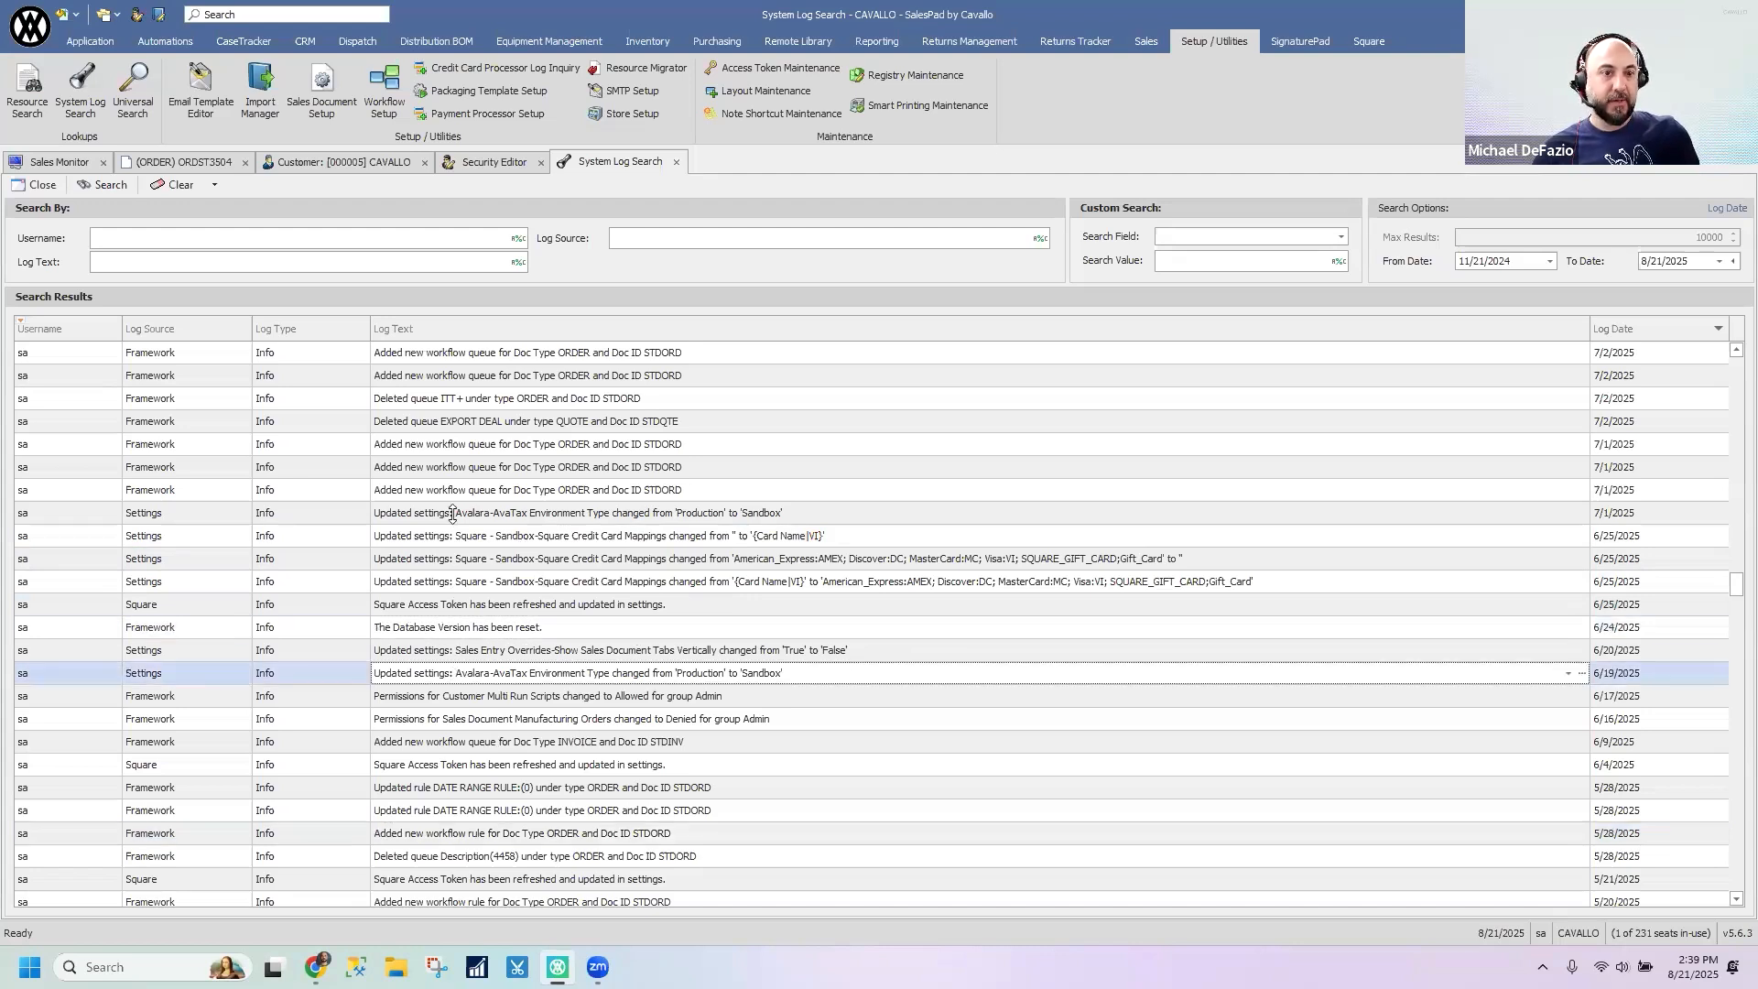
- Close System Log Search, the Security Editor without saving its changes, the customer card and Sales Monitor, leaving only the sales order open
{"action": "left_click", "coordinate": [676, 162]}
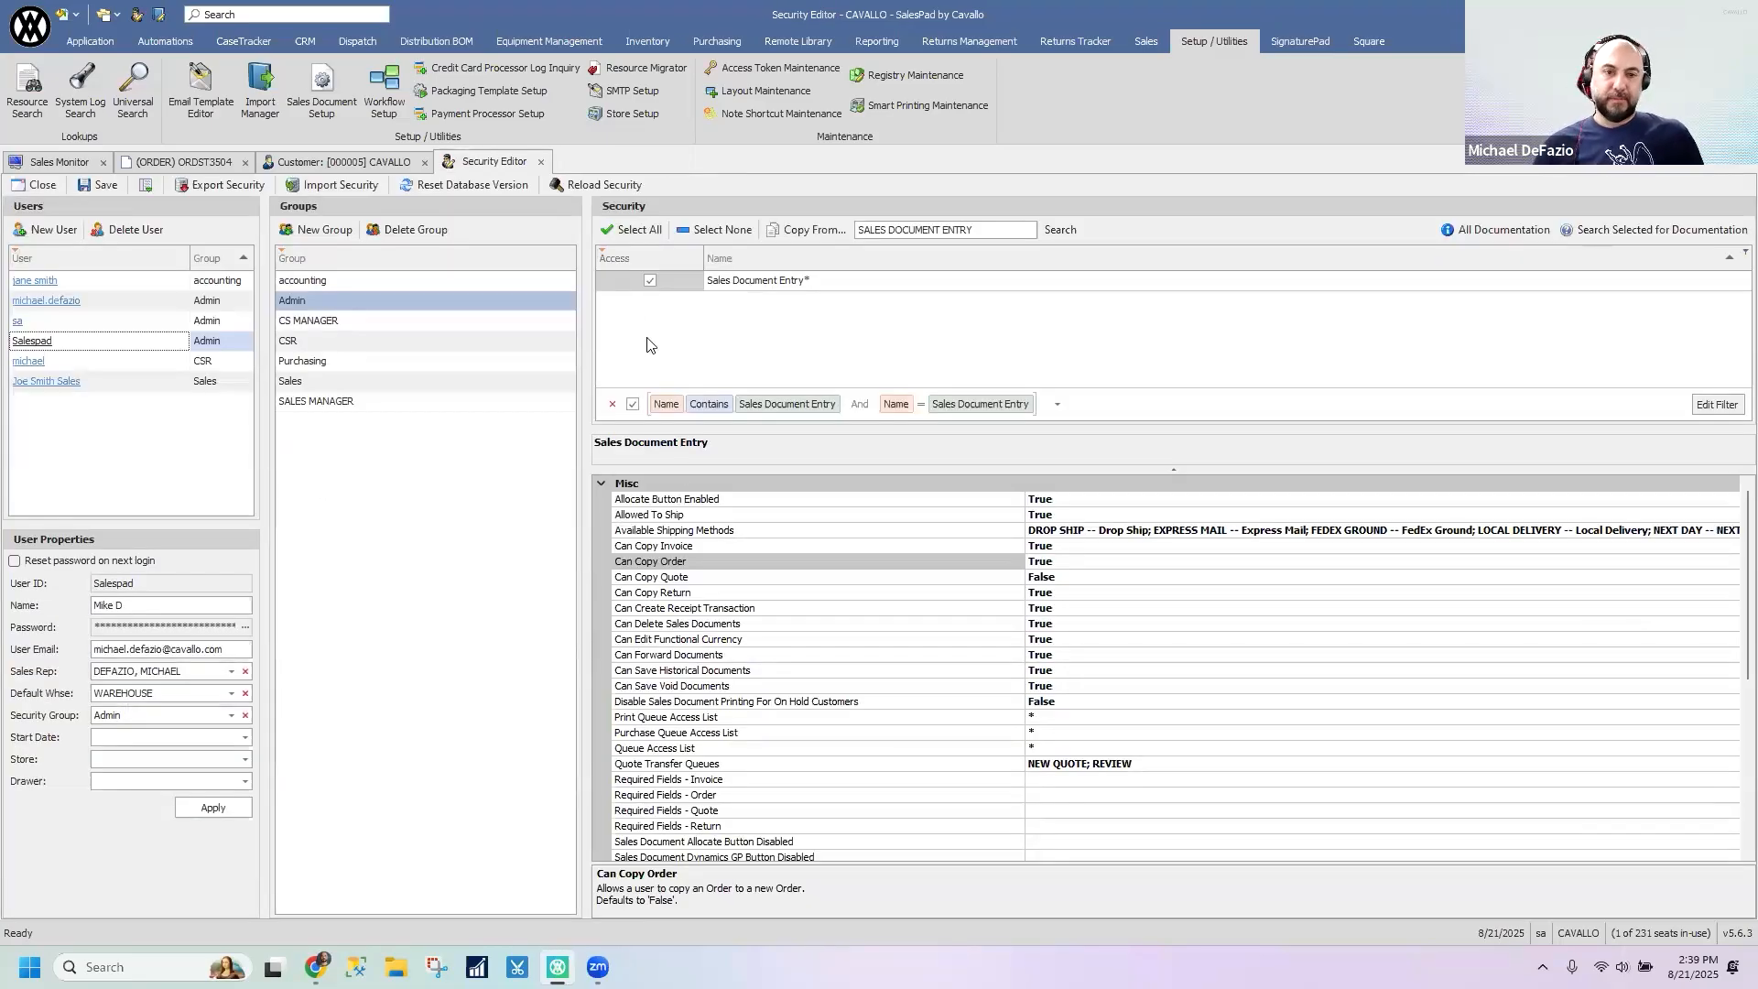
{"action": "left_click", "coordinate": [541, 162]}
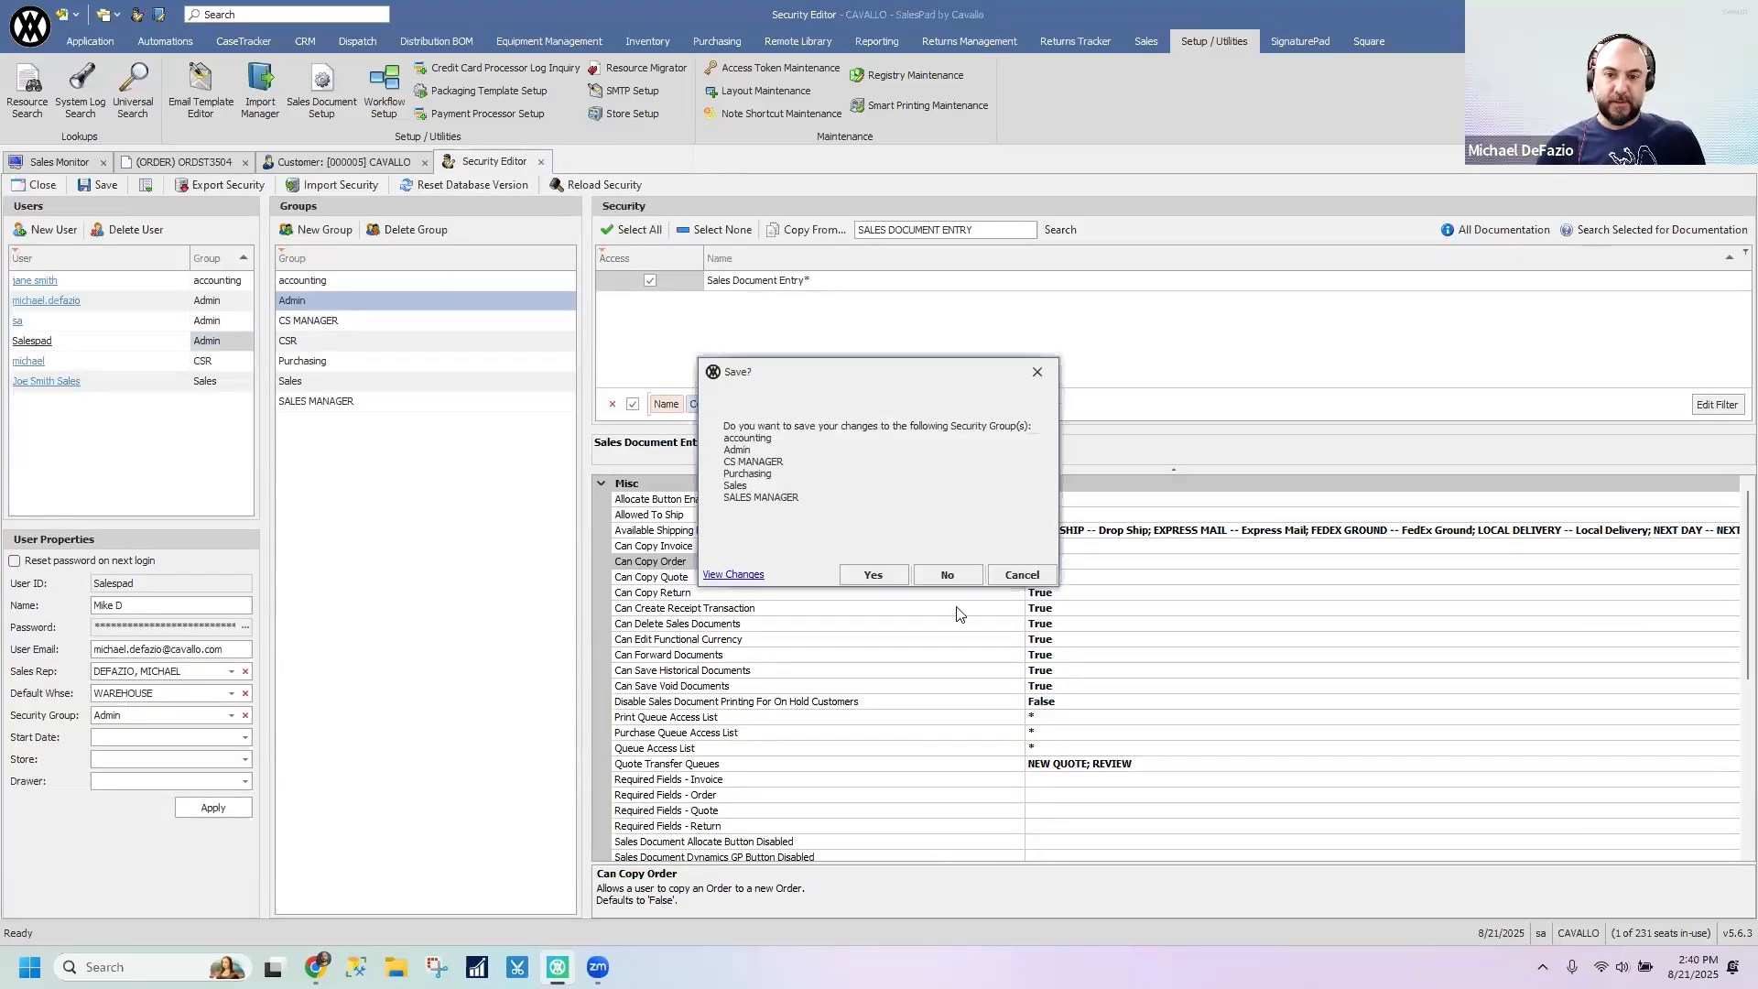
{"action": "left_click", "coordinate": [947, 575]}
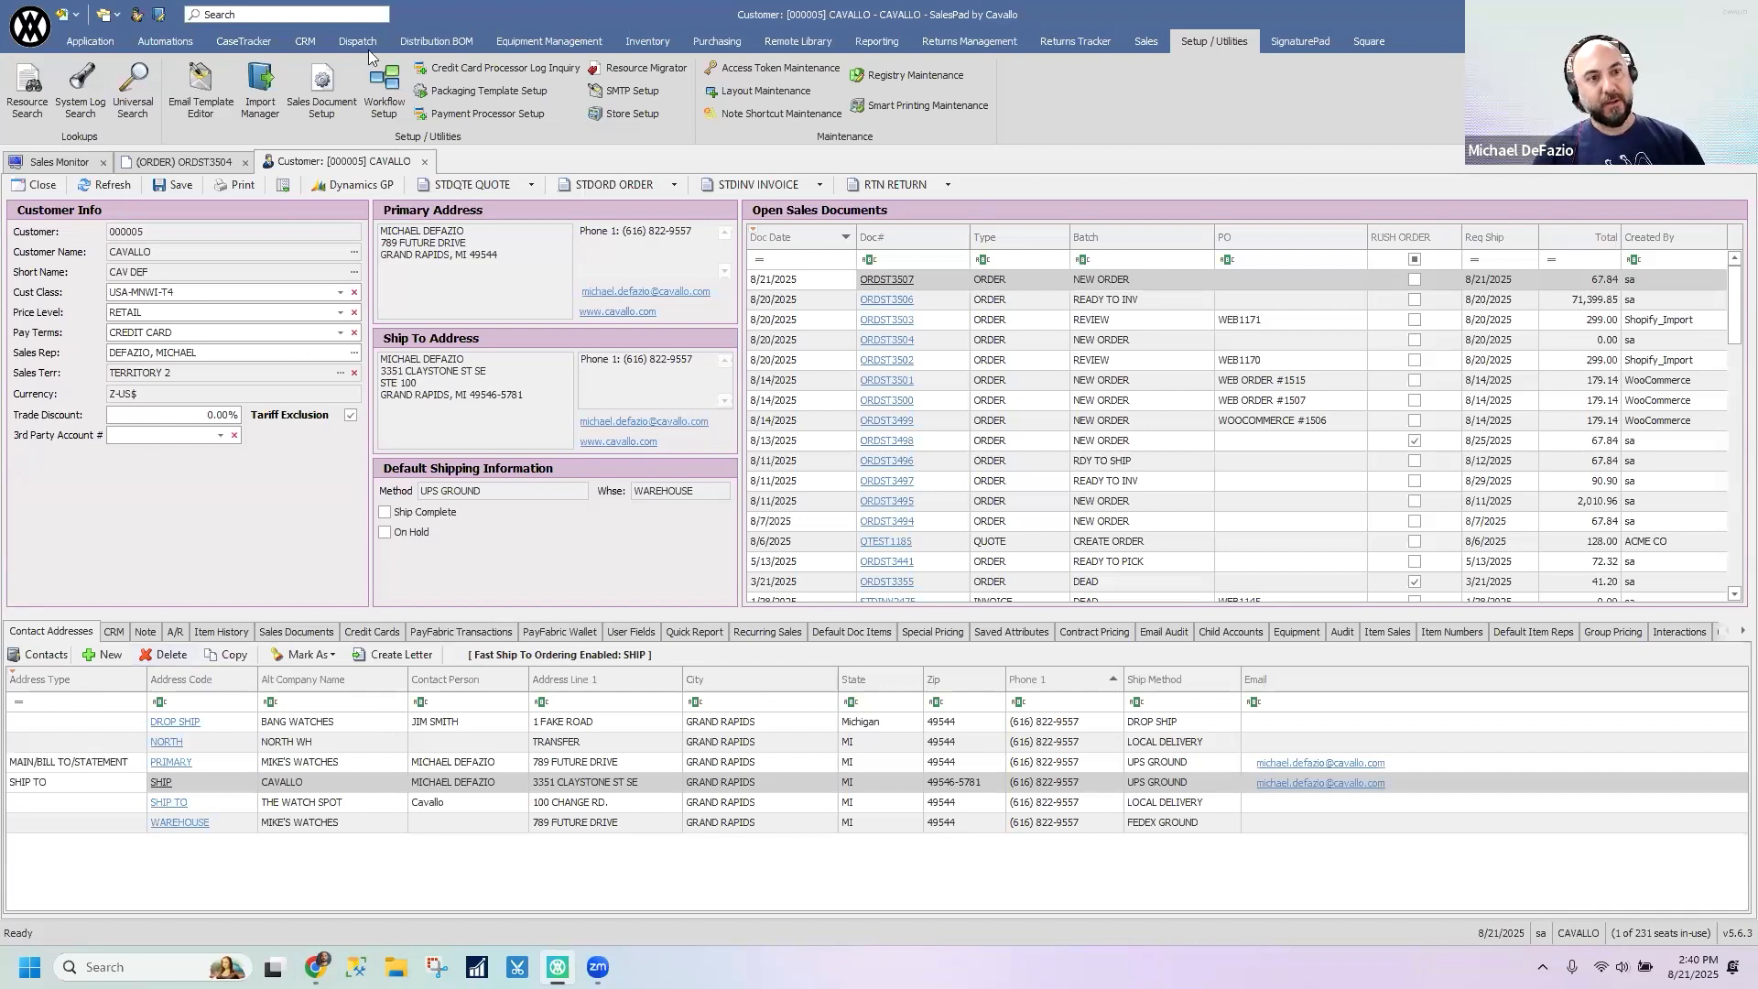
{"action": "left_click", "coordinate": [425, 162]}
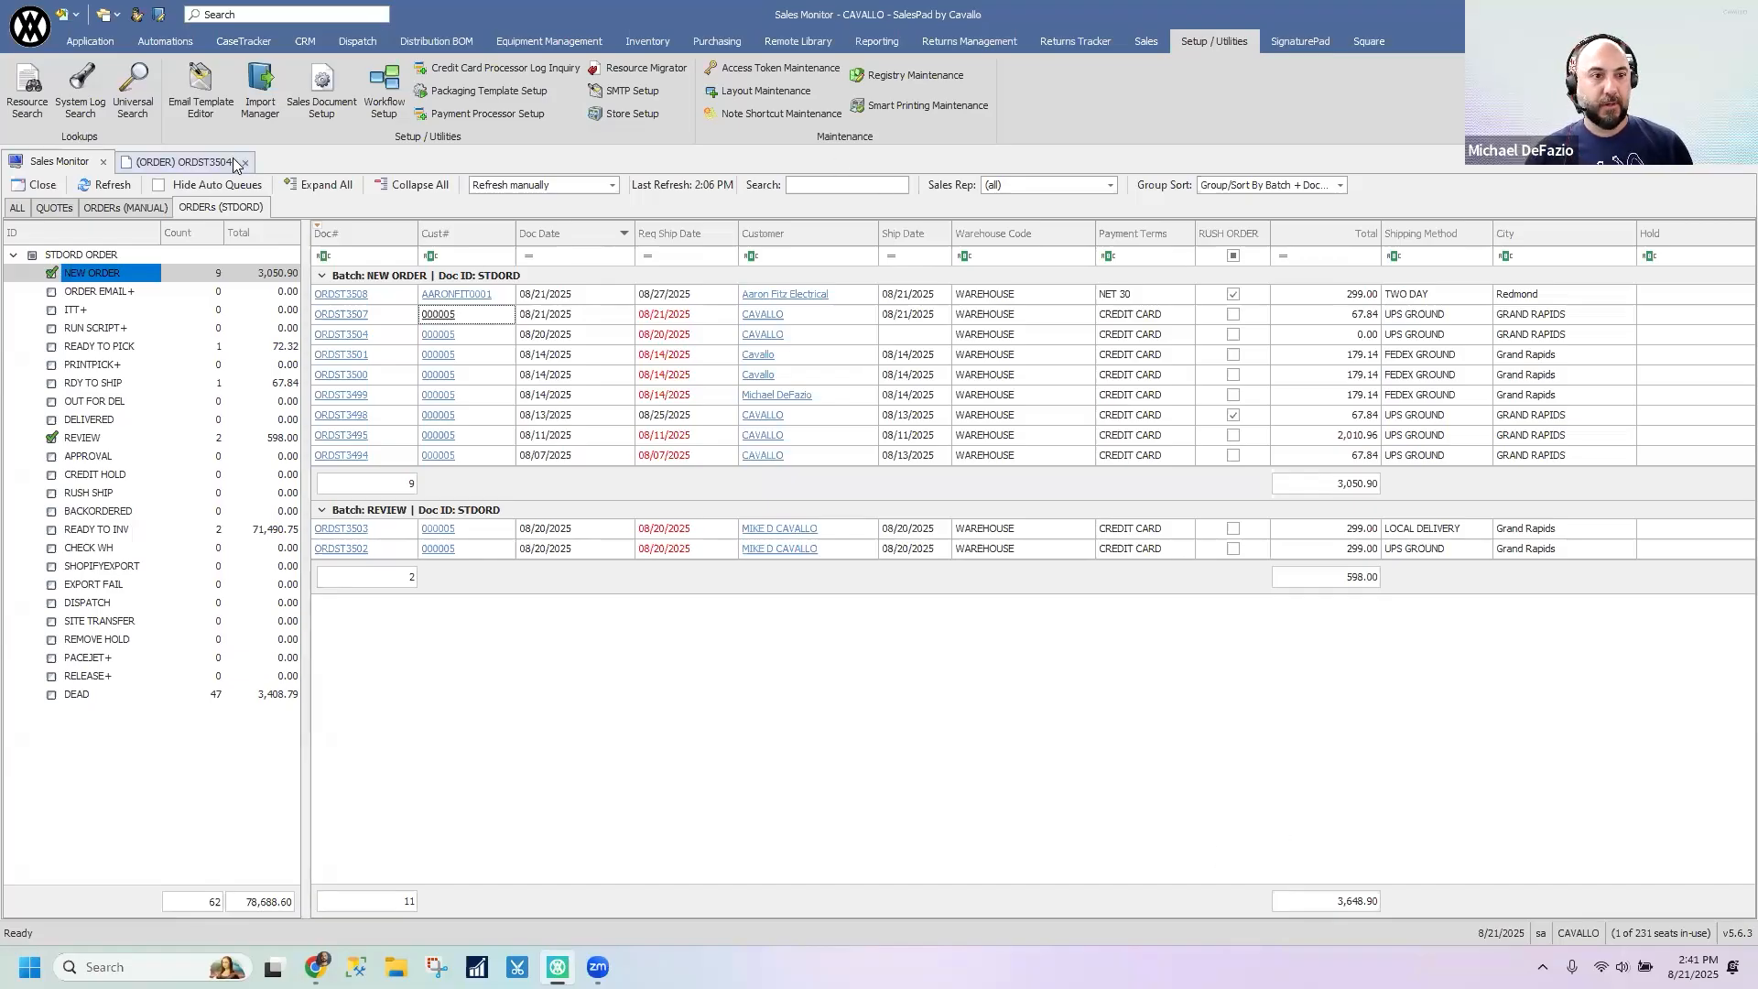
{"action": "left_click", "coordinate": [102, 162]}
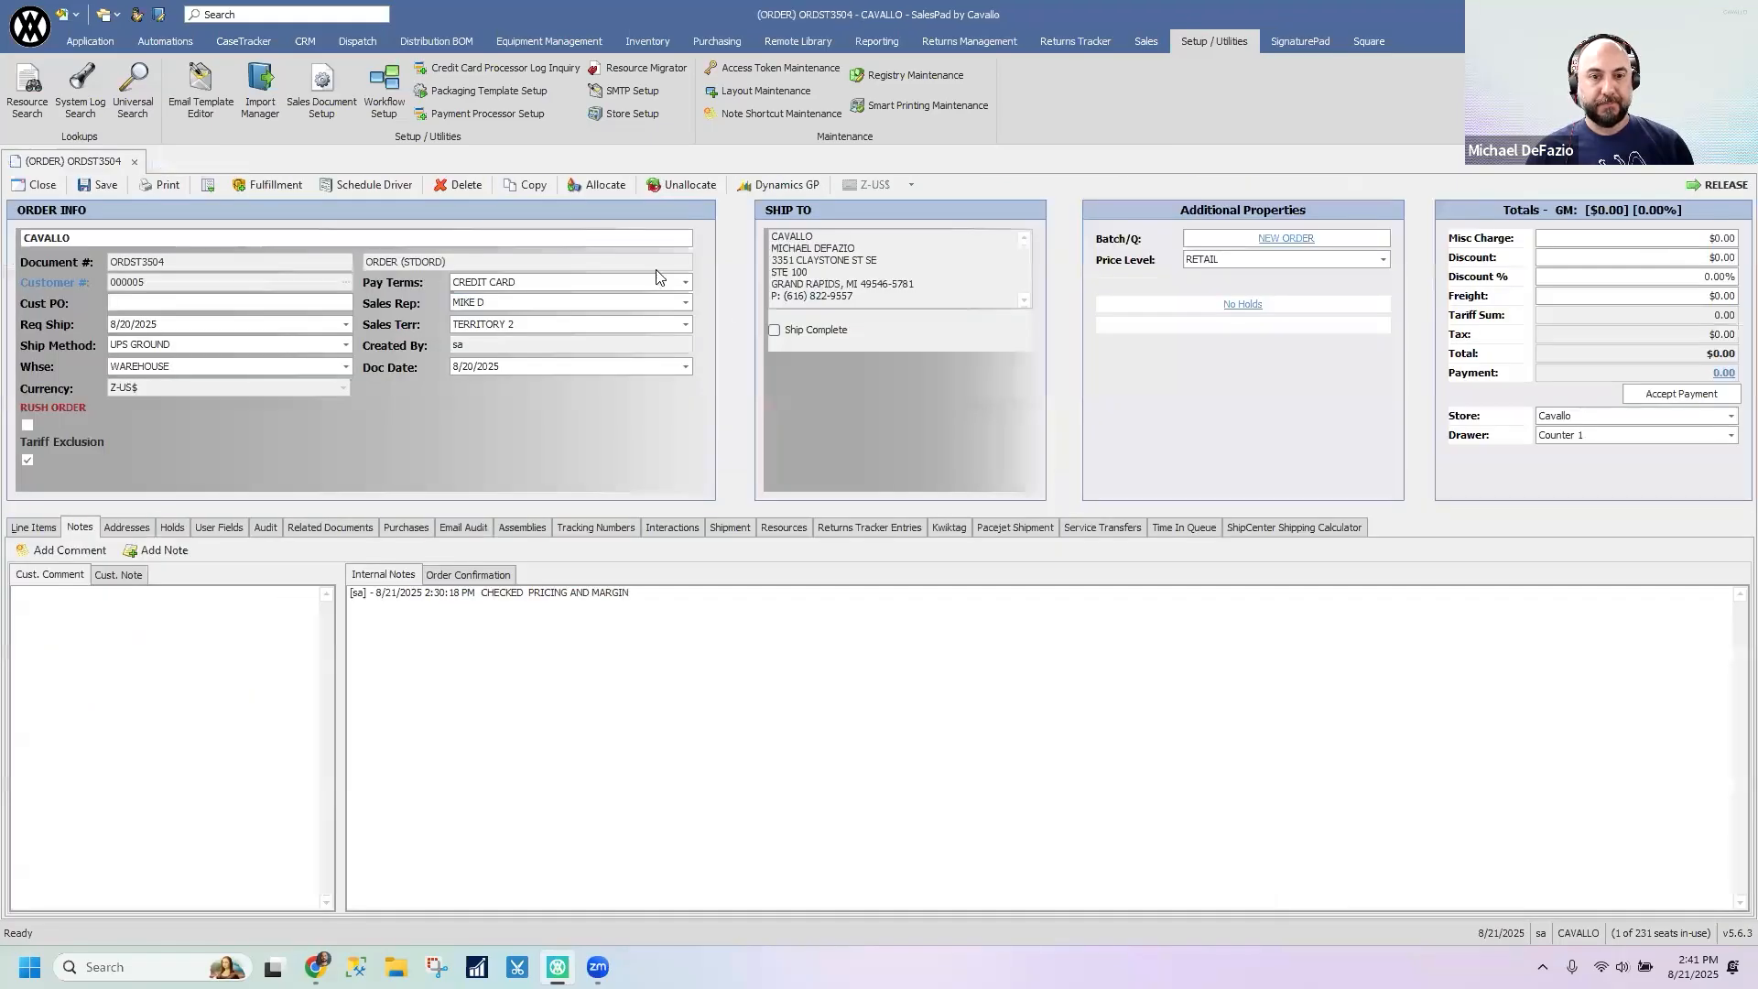
- Open Layout Maintenance, enlarge the Tabs area and add a new tab entry for the SalesDocumentEntry form
{"action": "left_click", "coordinate": [760, 89]}
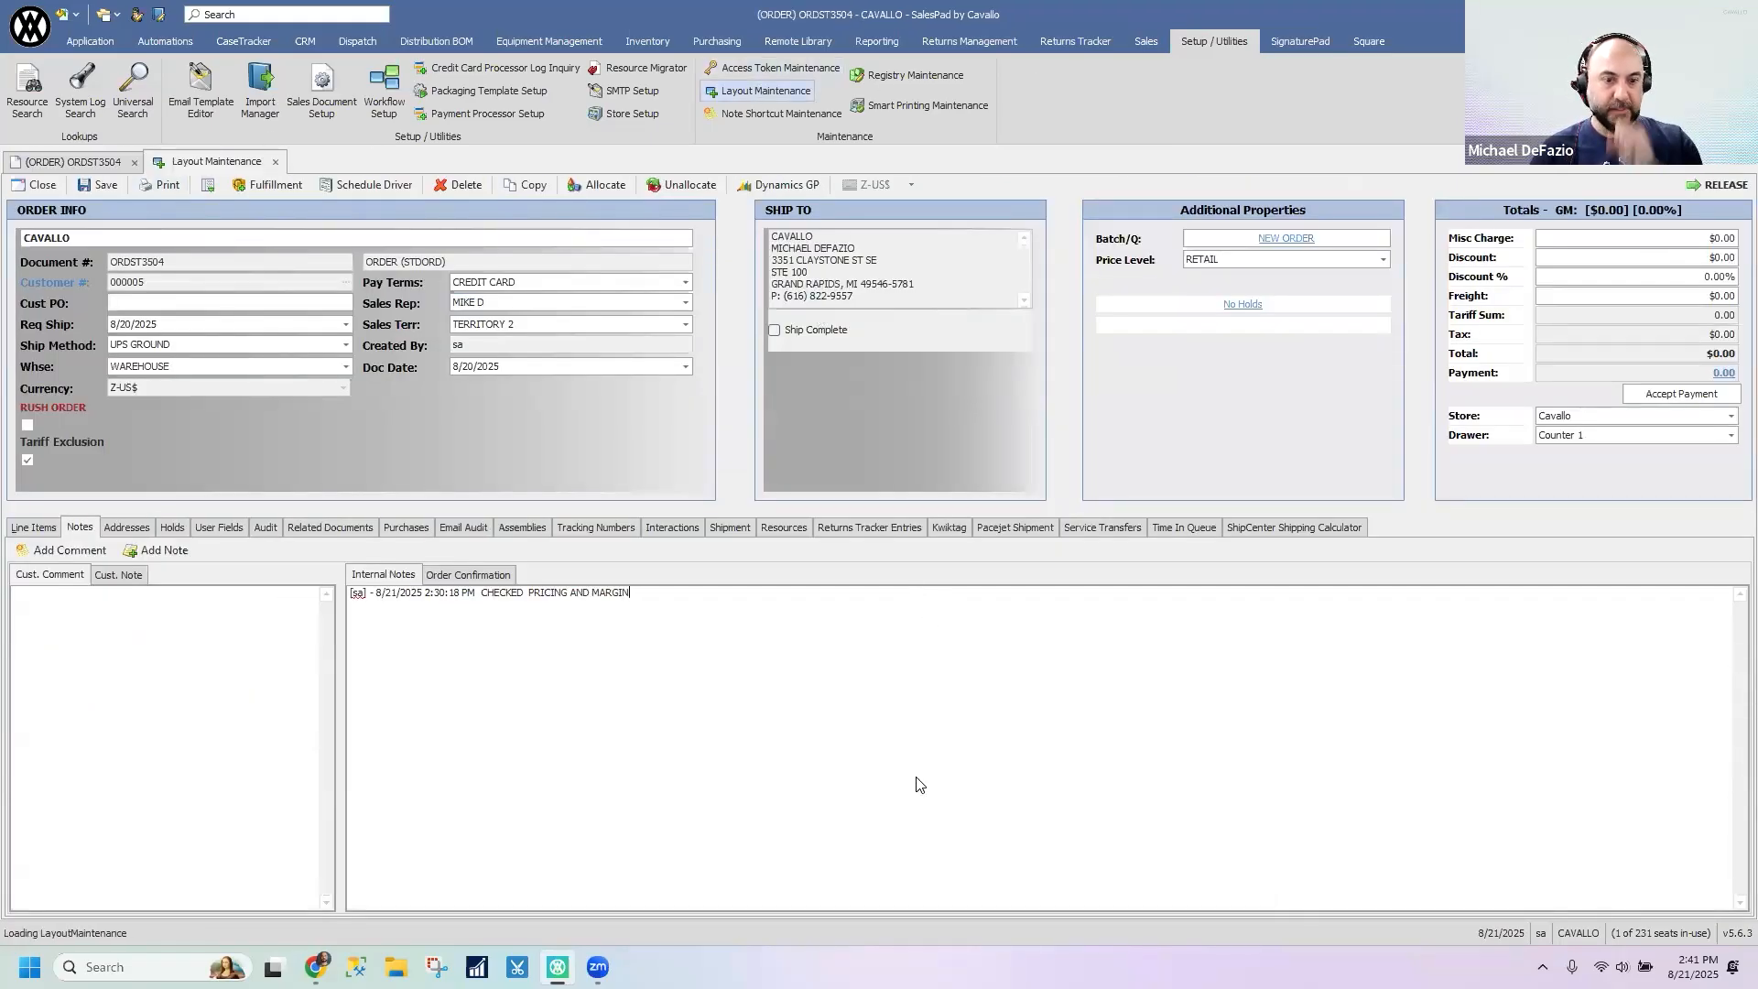
{"action": "left_click_drag", "start_coordinate": [714, 431], "coordinate": [714, 538]}
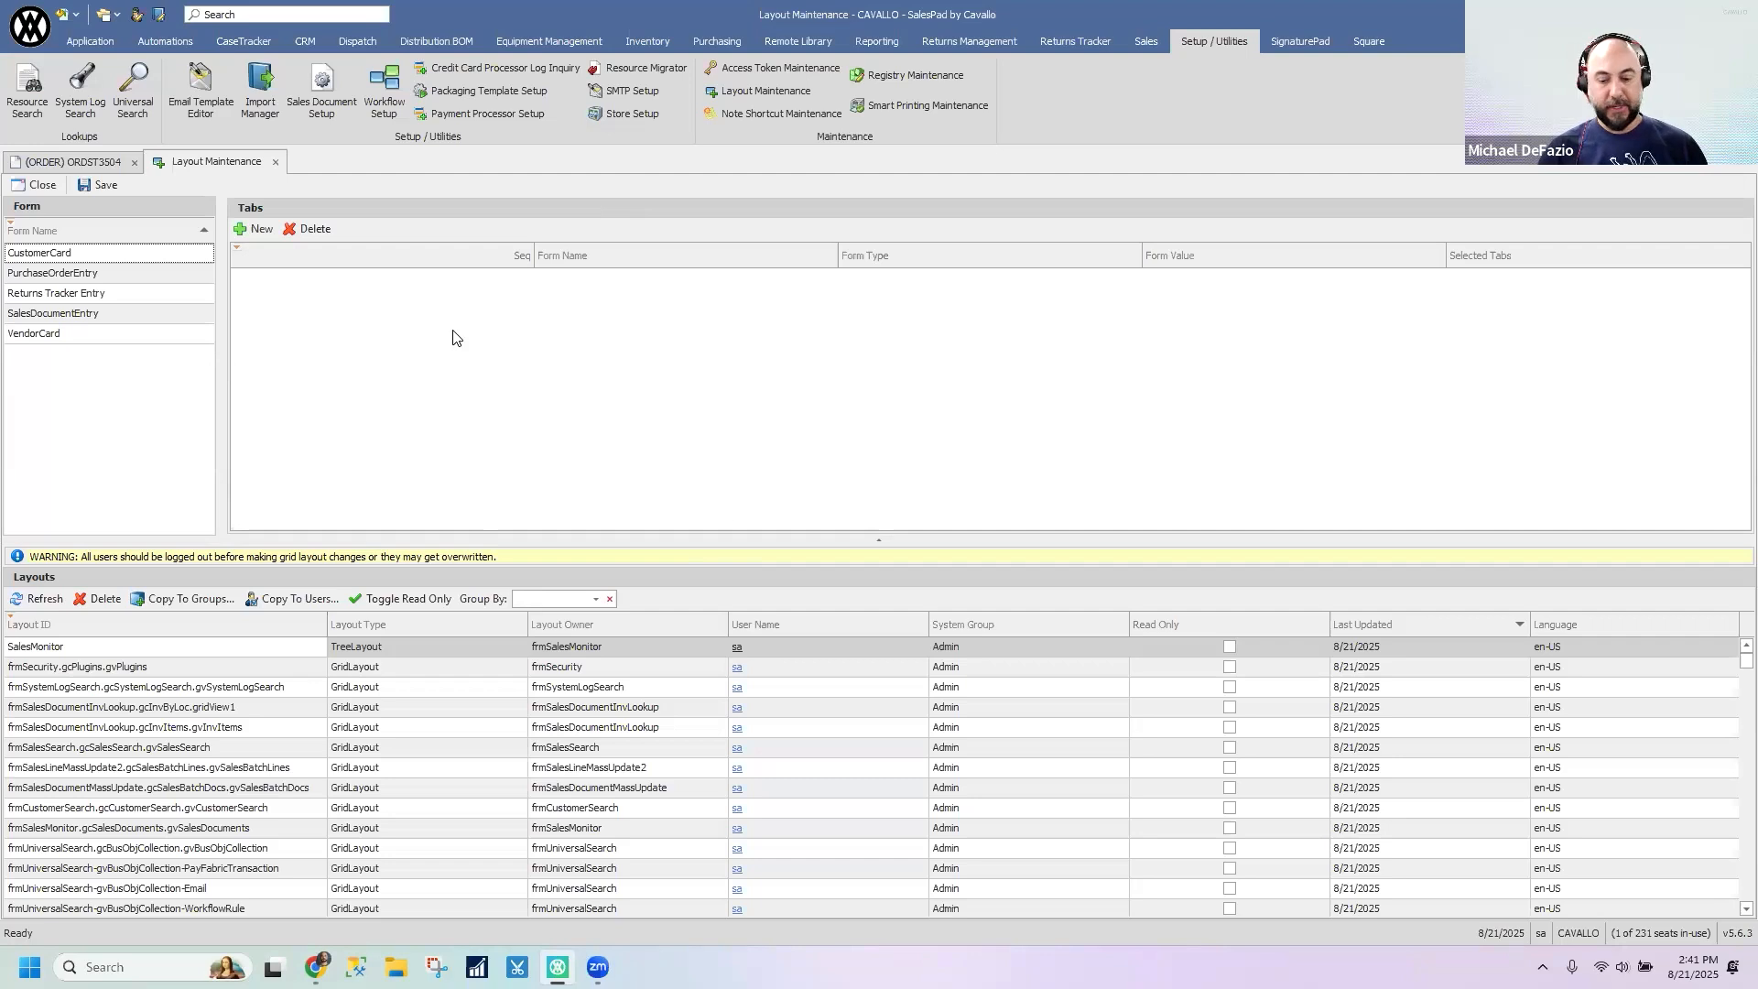
{"action": "left_click", "coordinate": [97, 315]}
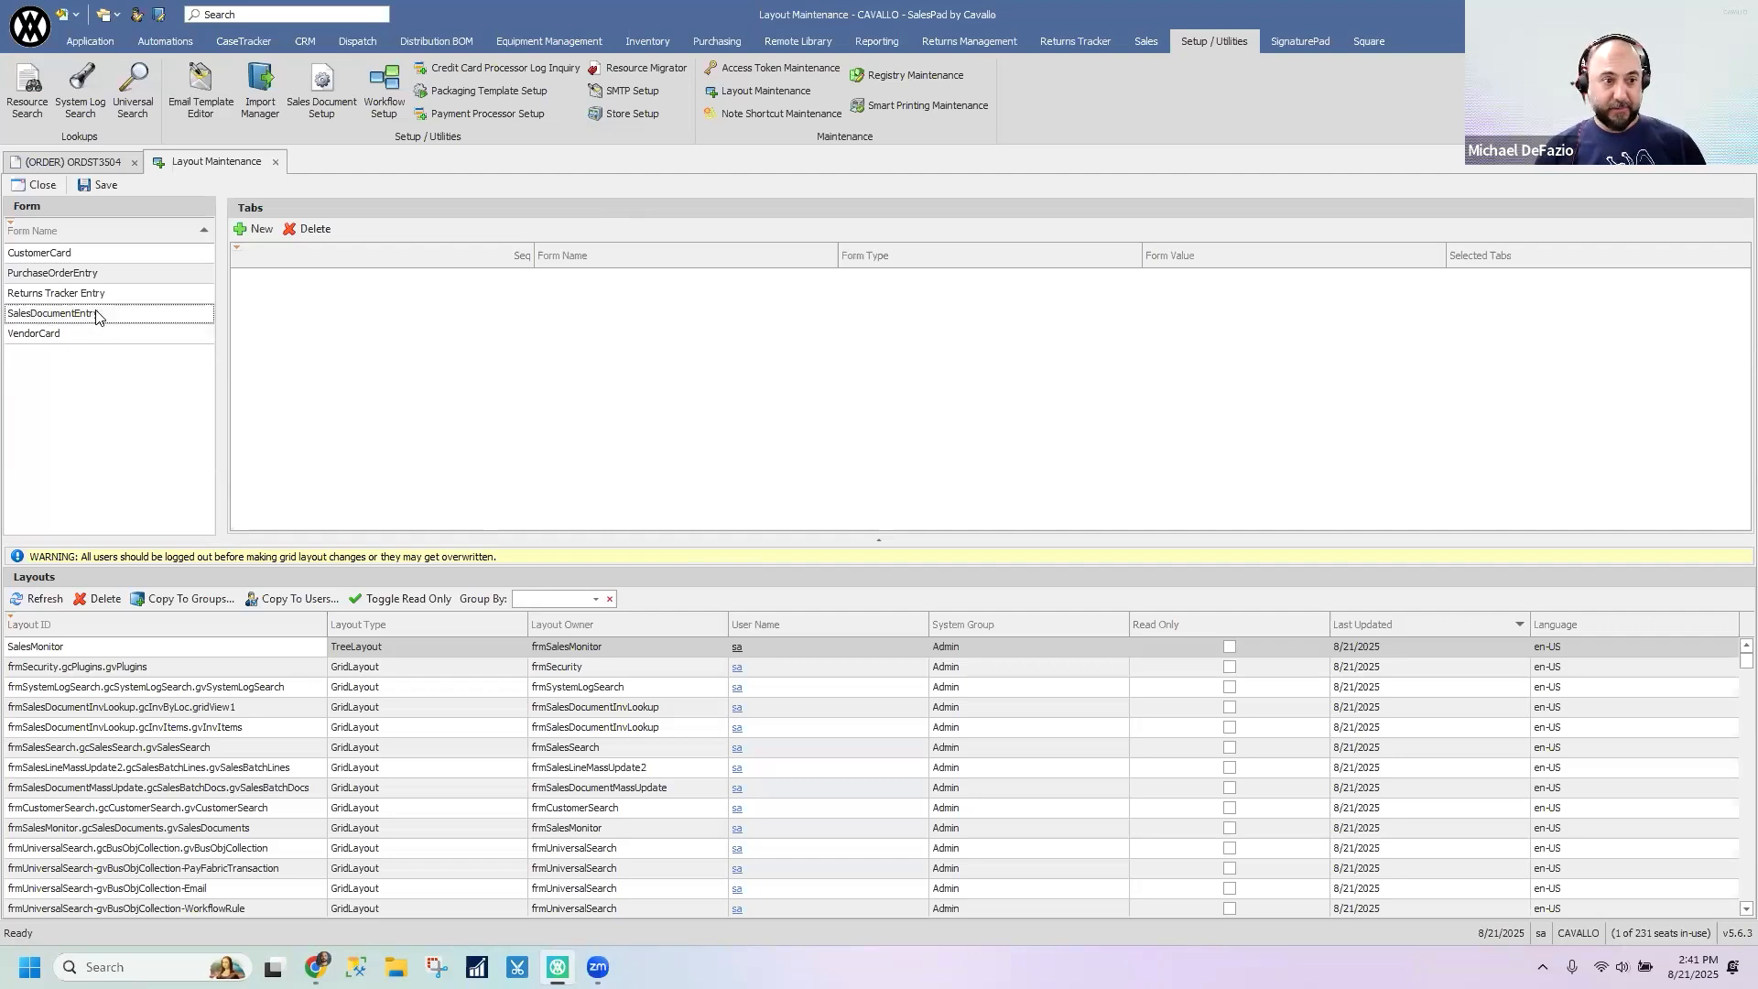
{"action": "left_click", "coordinate": [253, 229]}
{"action": "left_click", "coordinate": [353, 277]}
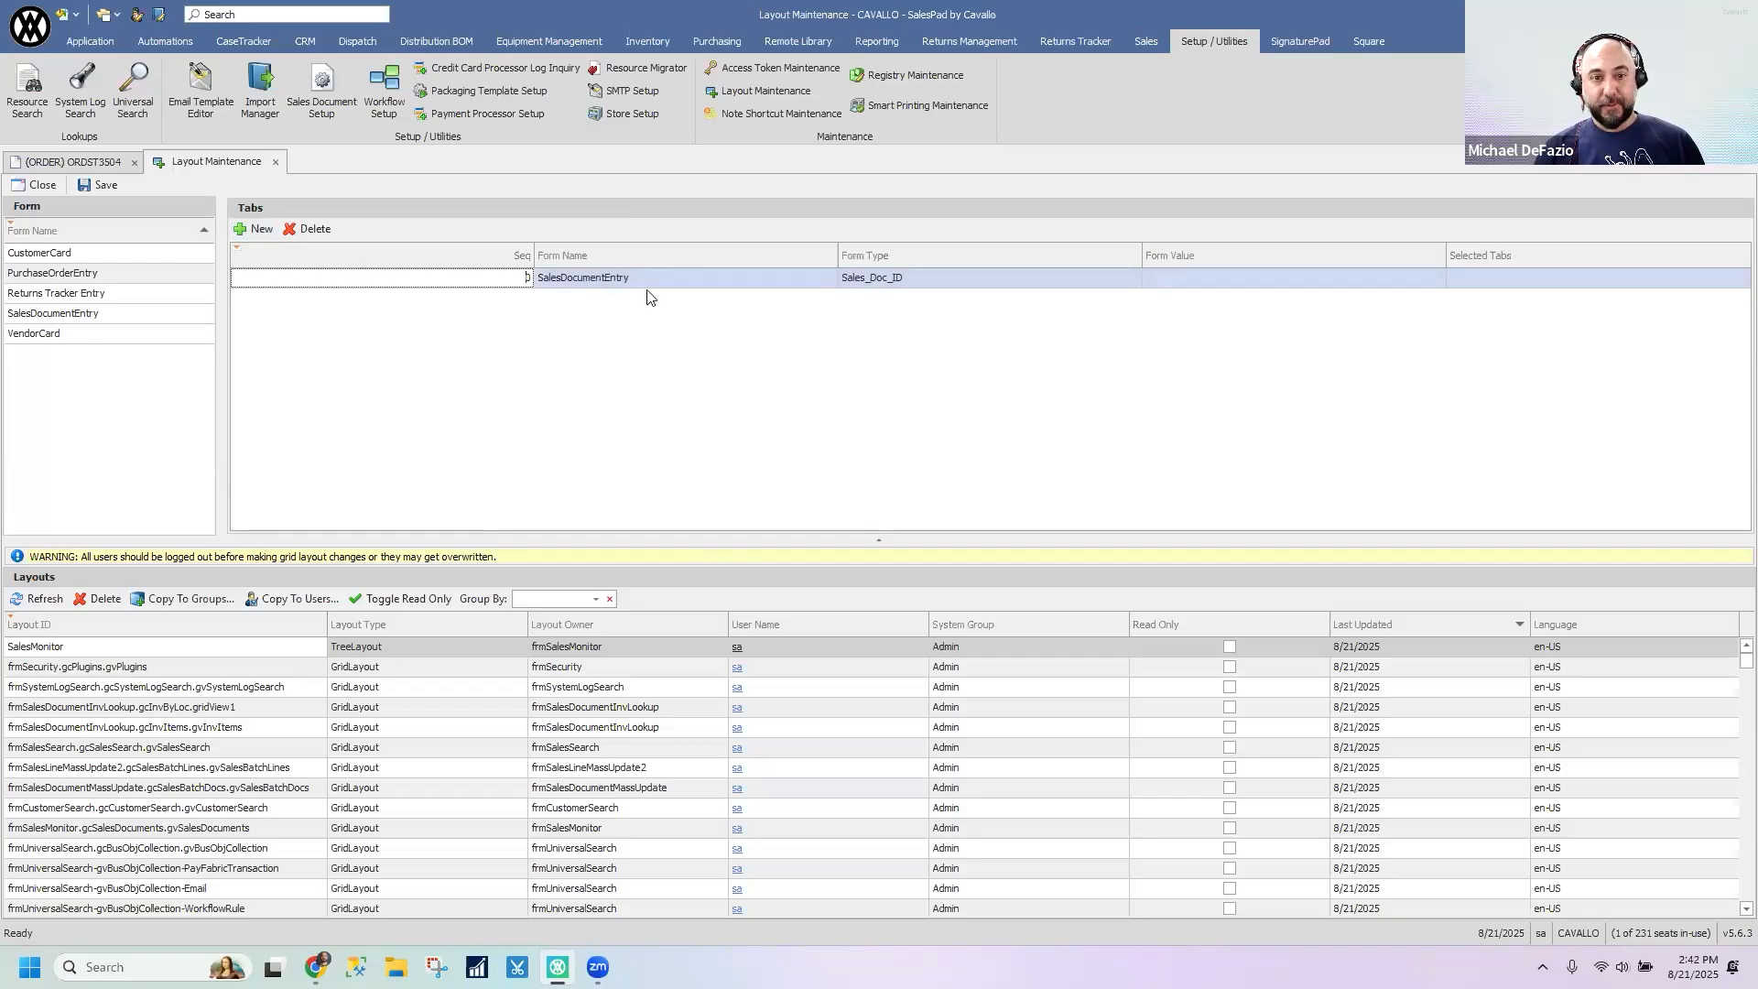
- Add the Created By column at the start of the Tabs grid and set the new entry's form value to STDORD
{"action": "right_click", "coordinate": [942, 264]}
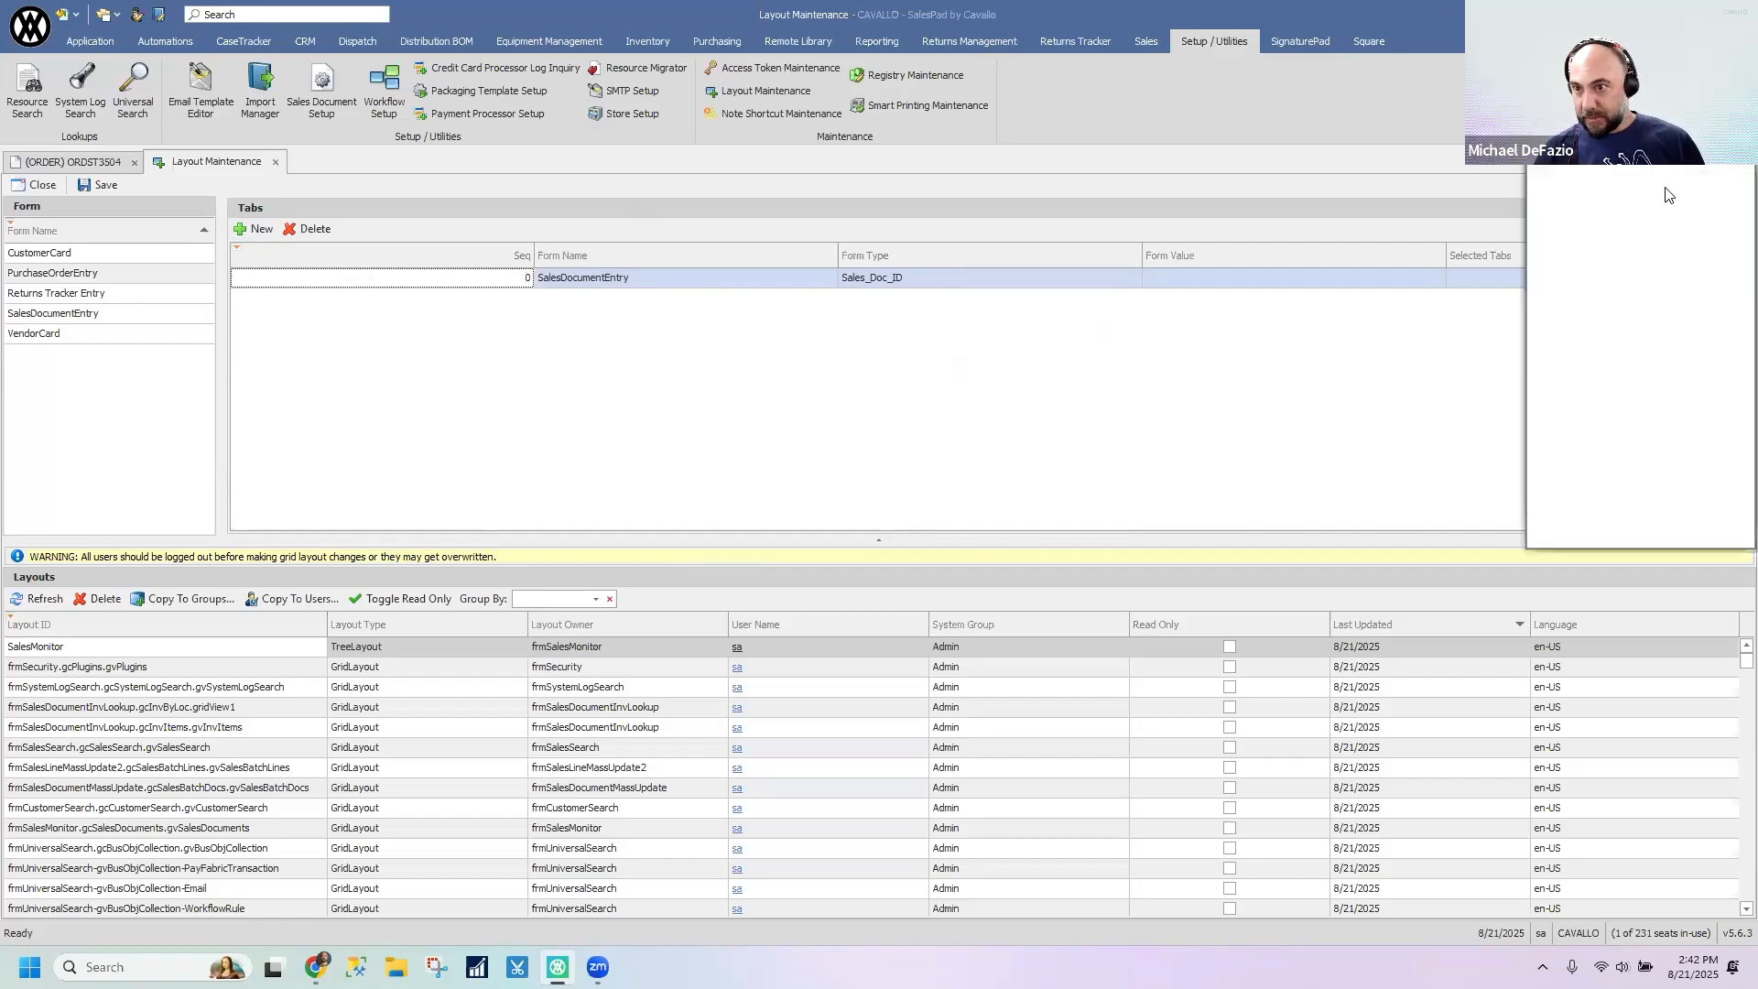
{"action": "left_click_drag", "start_coordinate": [1638, 139], "coordinate": [378, 255]}
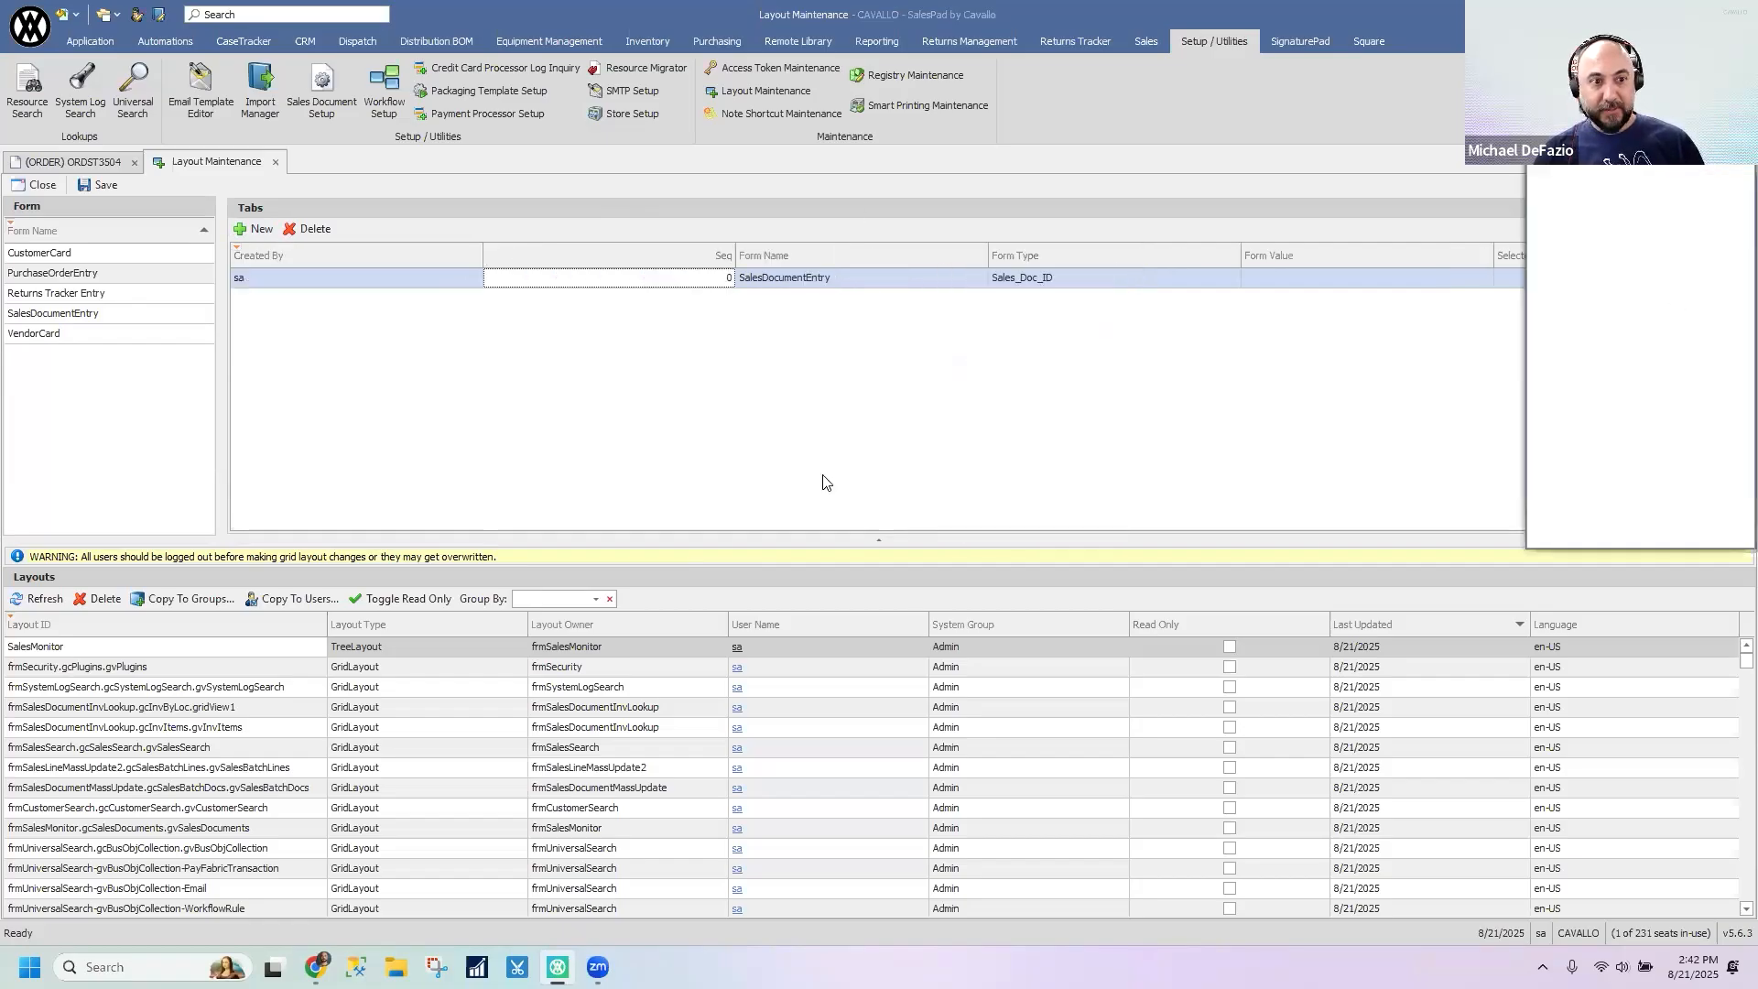
{"action": "left_click", "coordinate": [1111, 281]}
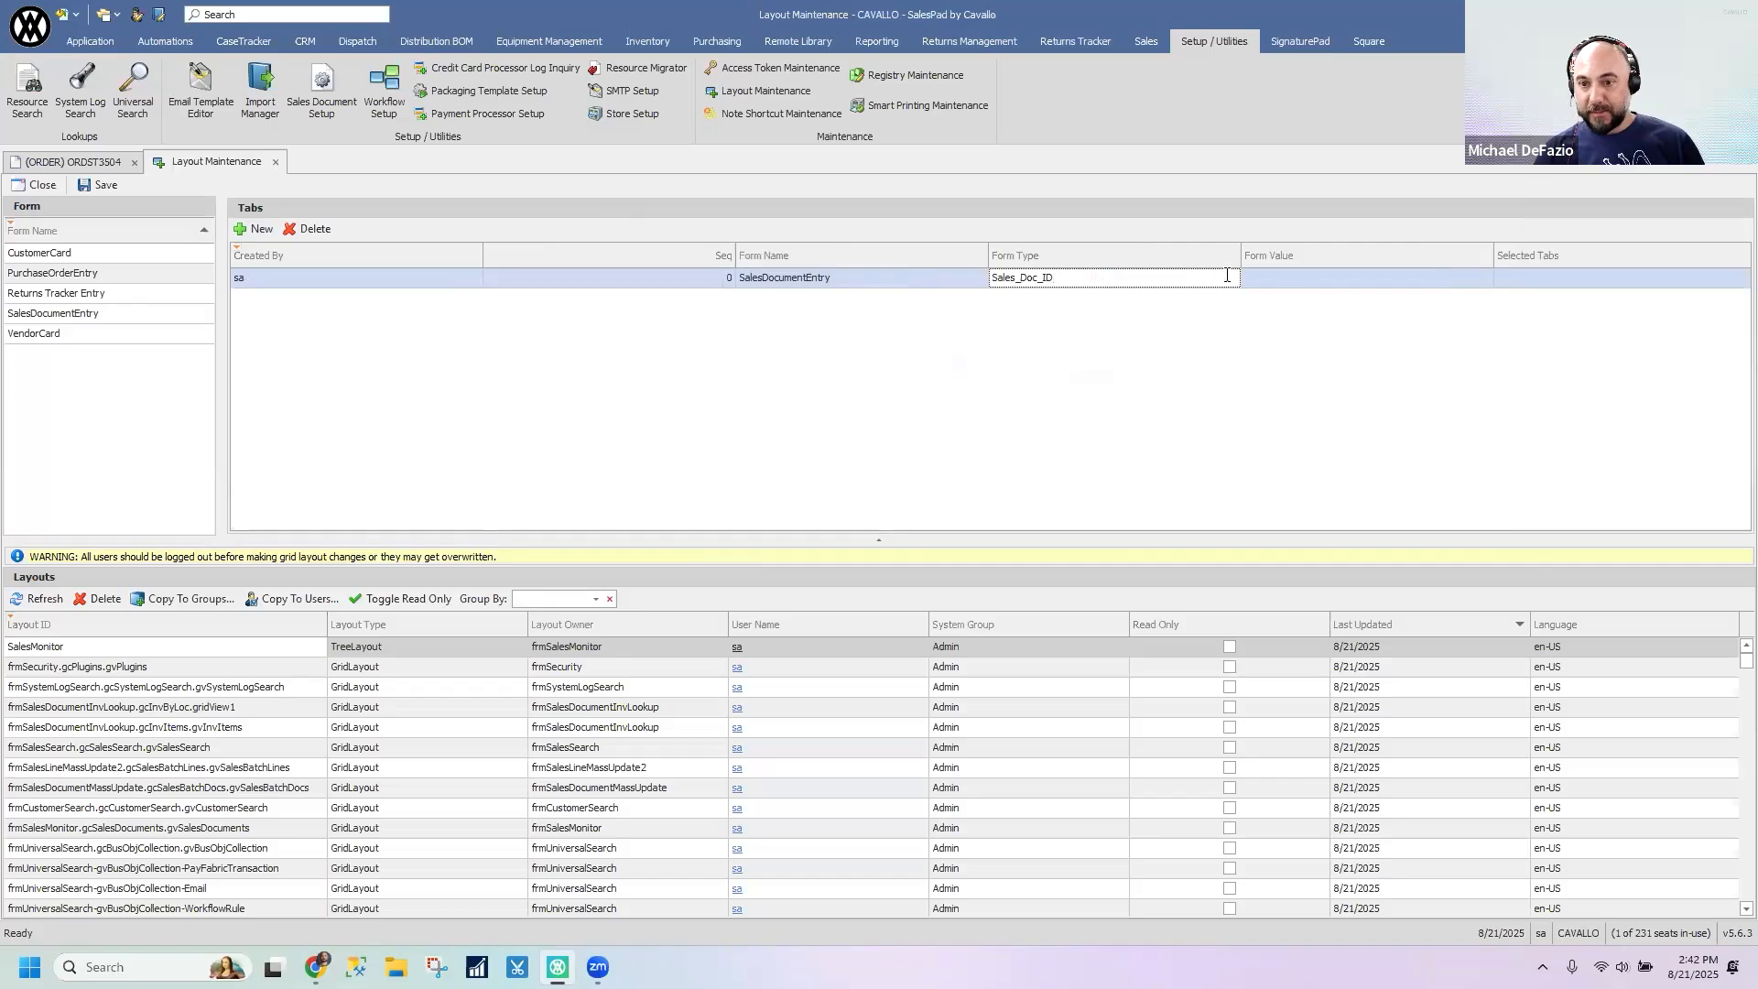
{"action": "left_click", "coordinate": [1298, 280]}
{"action": "left_click", "coordinate": [1485, 278]}
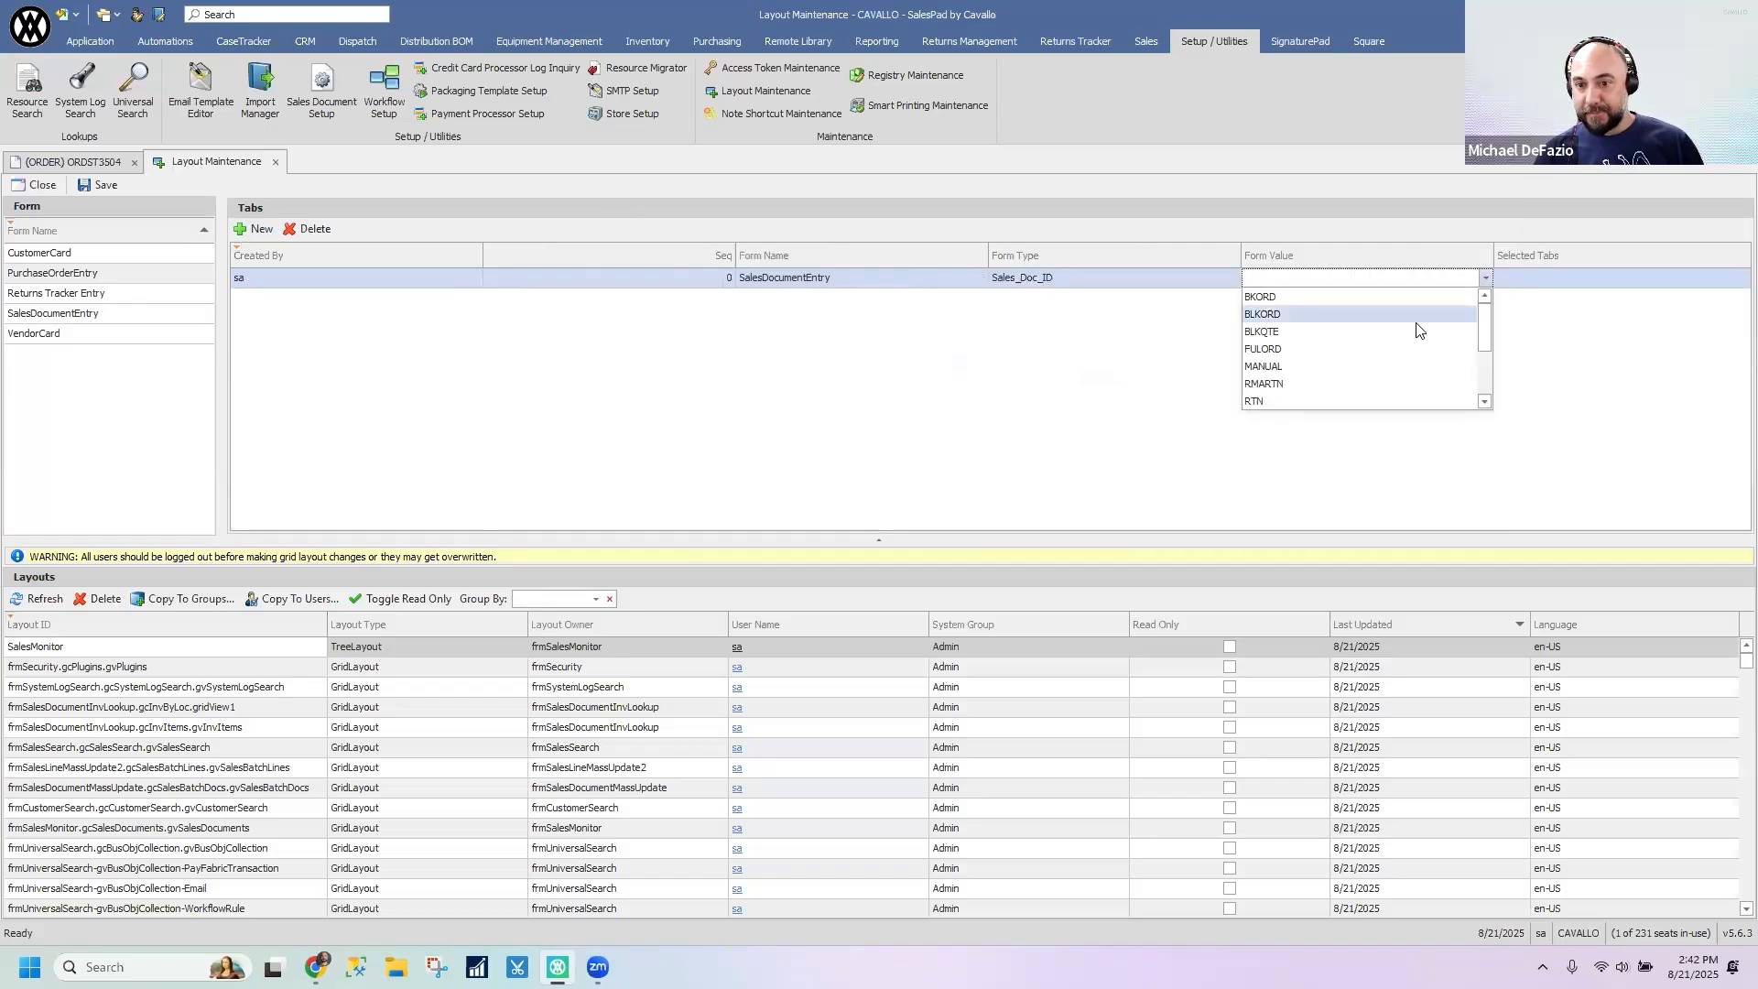
{"action": "scroll", "coordinate": [1323, 383], "scroll_direction": "down", "scroll_amount": 2}
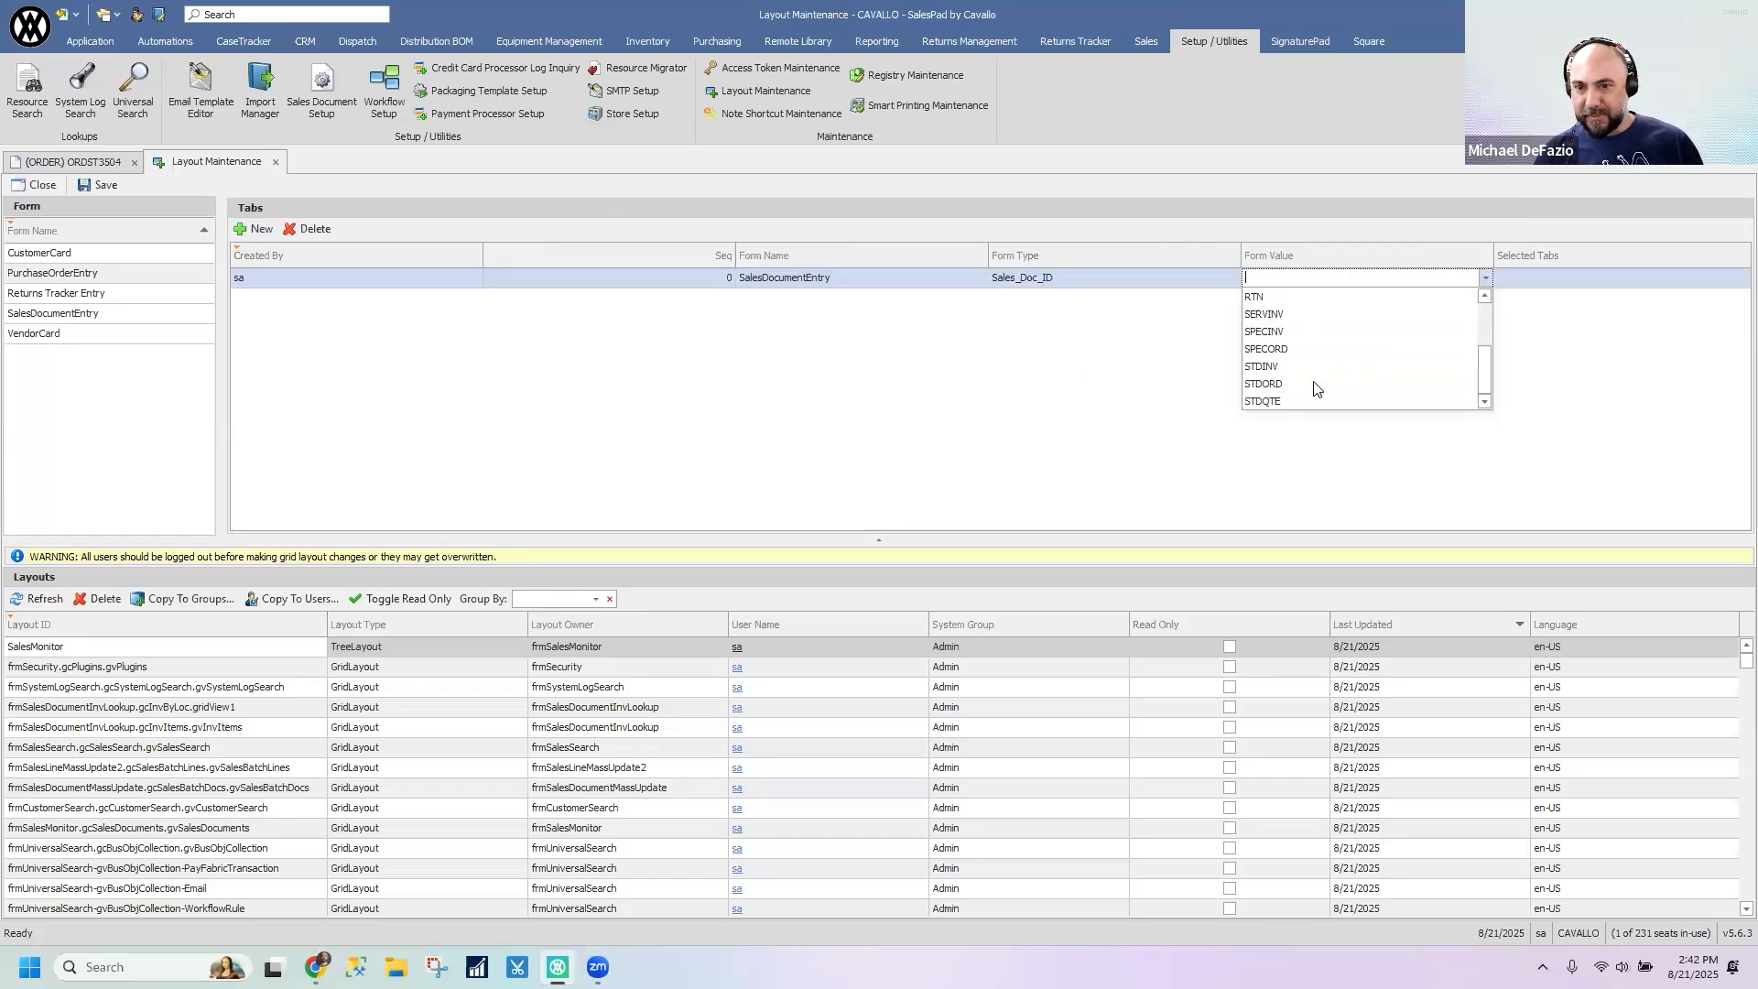
{"action": "left_click", "coordinate": [1316, 385]}
- Look through the sales document tabs selectable for the STDORD entry without choosing any
{"action": "left_click", "coordinate": [1509, 278]}
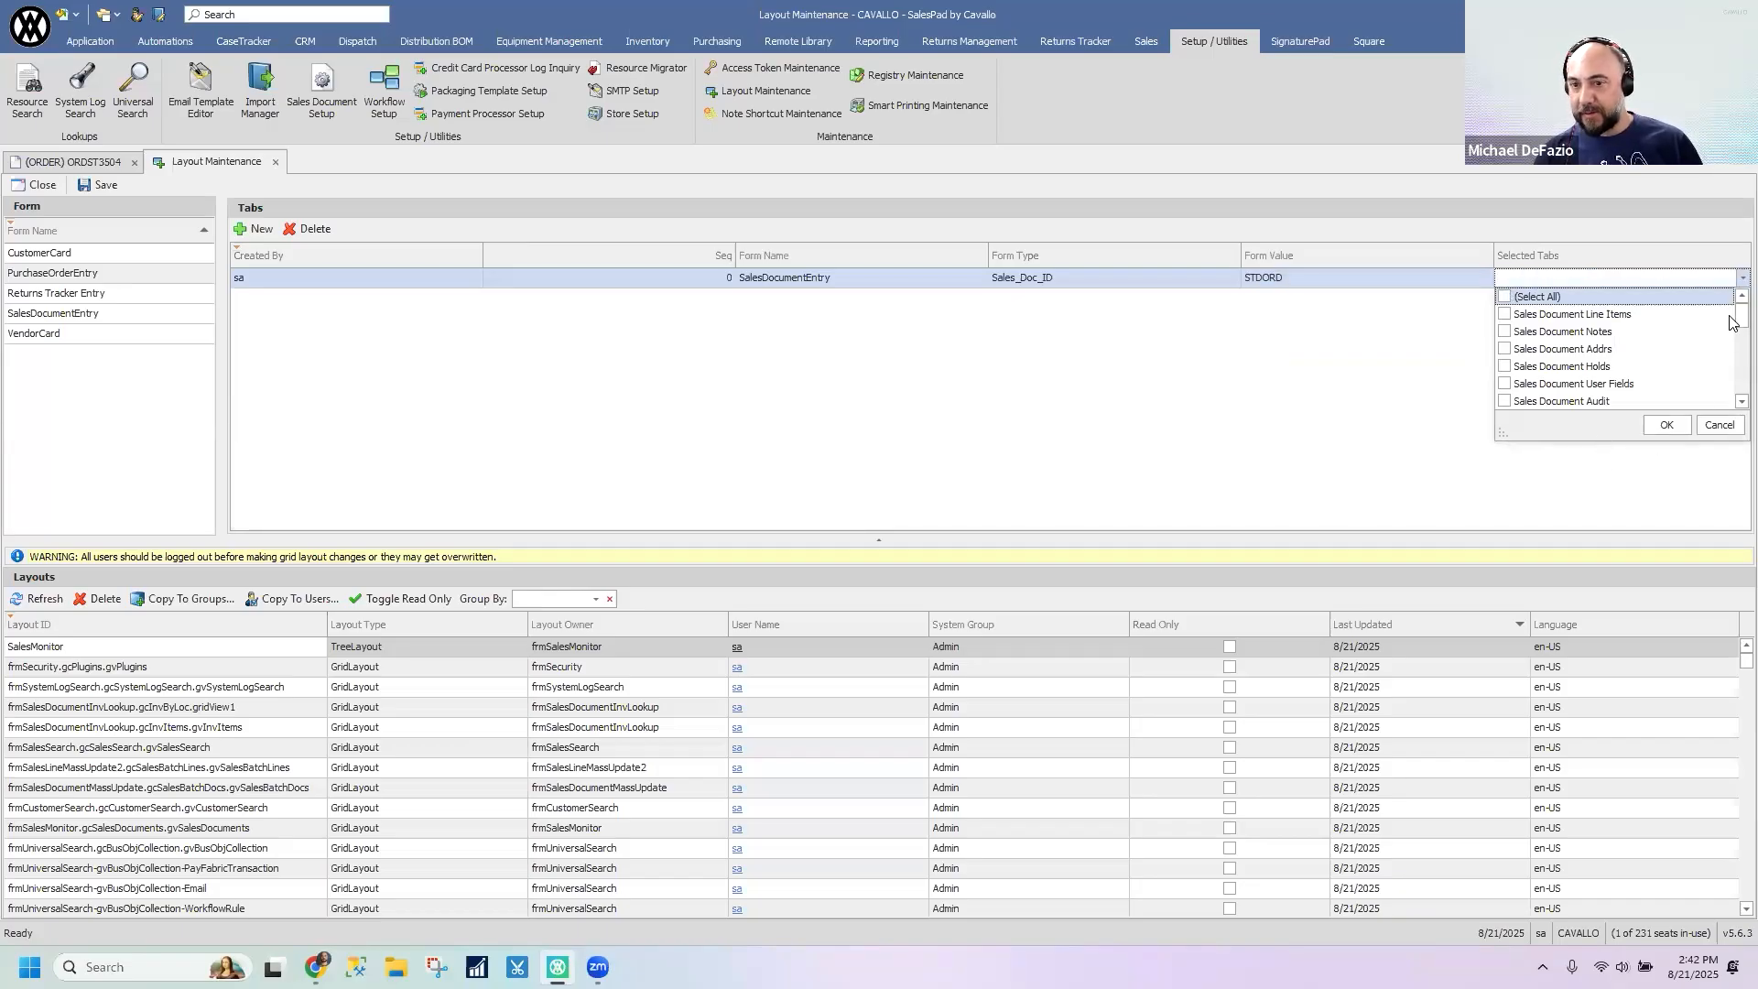
{"action": "scroll", "coordinate": [1733, 325], "scroll_direction": "down", "scroll_amount": 2}
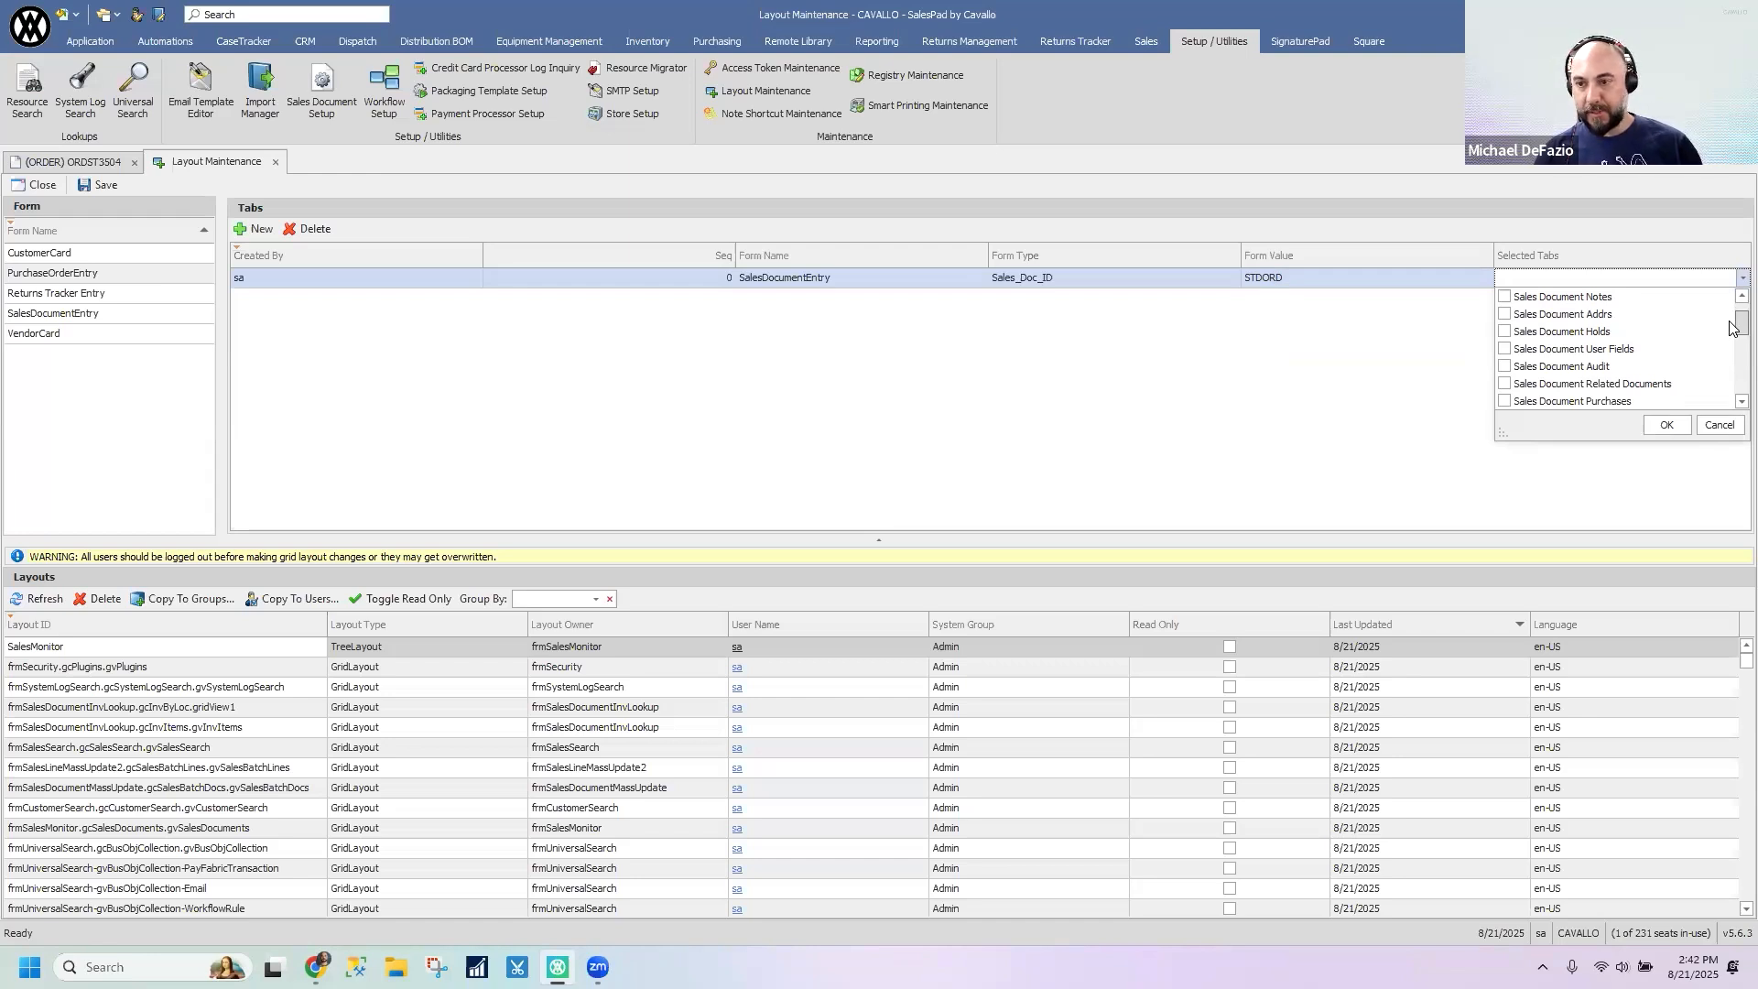
{"action": "scroll", "coordinate": [1611, 341], "scroll_direction": "down", "scroll_amount": 3}
{"action": "scroll", "coordinate": [1589, 366], "scroll_direction": "up", "scroll_amount": 10}
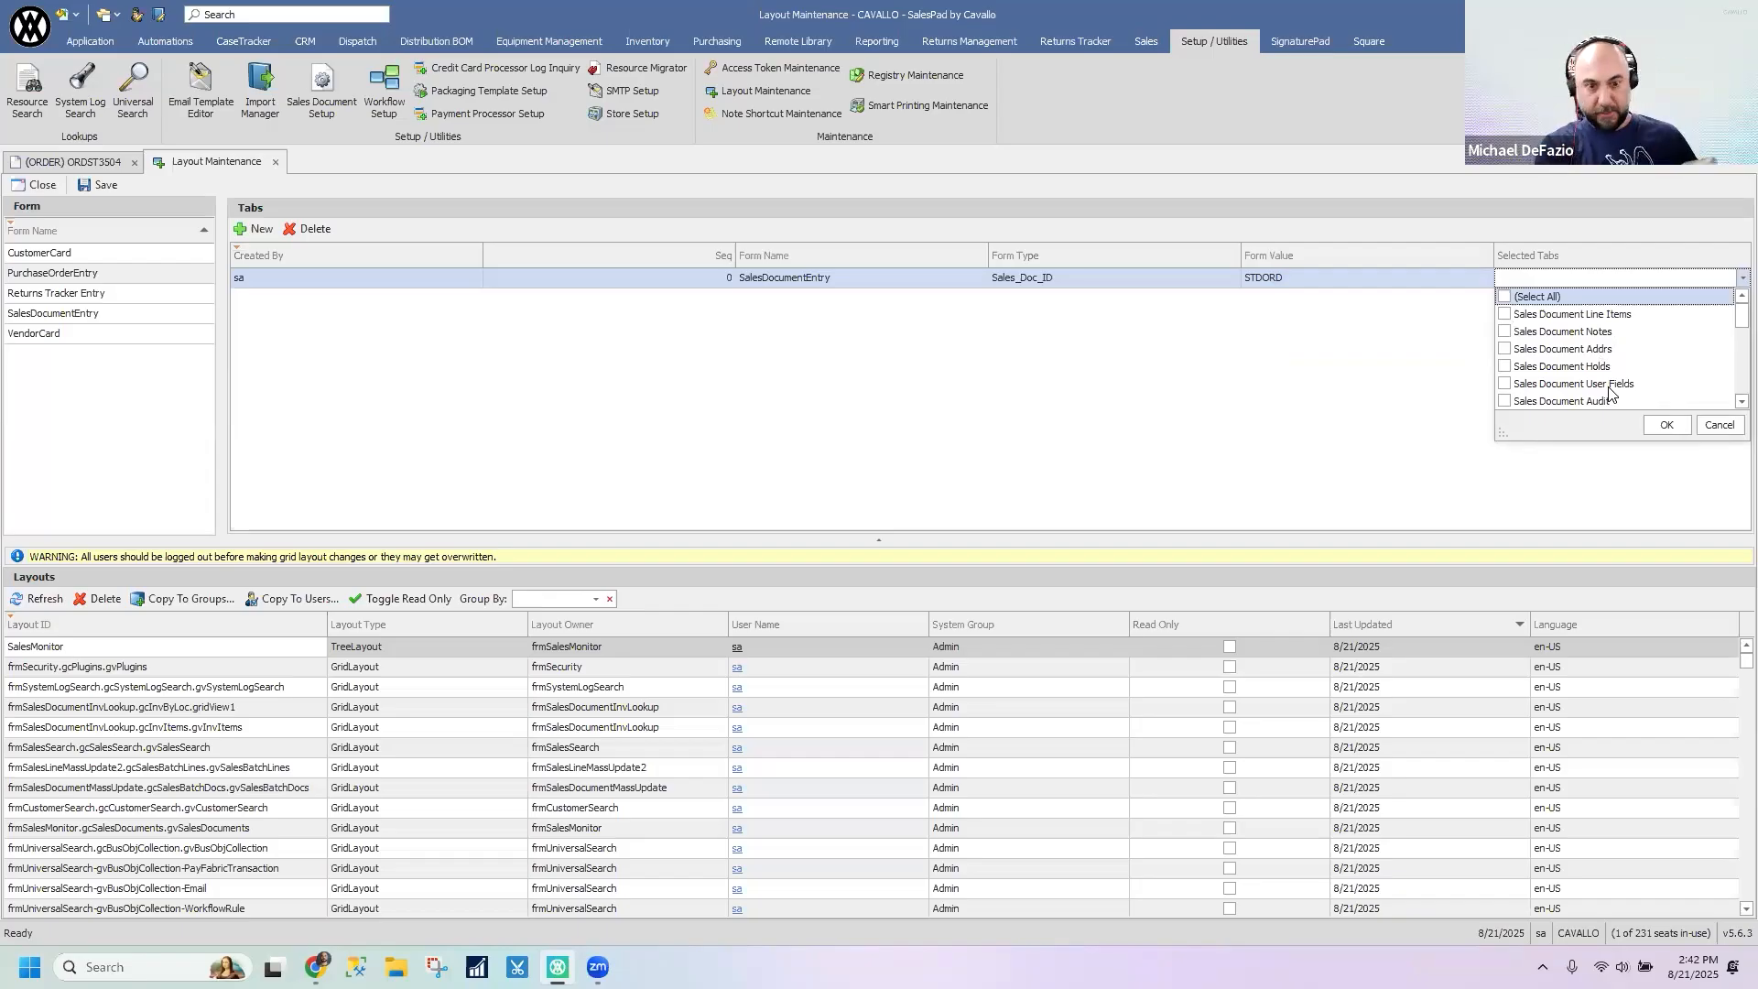
{"action": "left_click", "coordinate": [615, 321]}
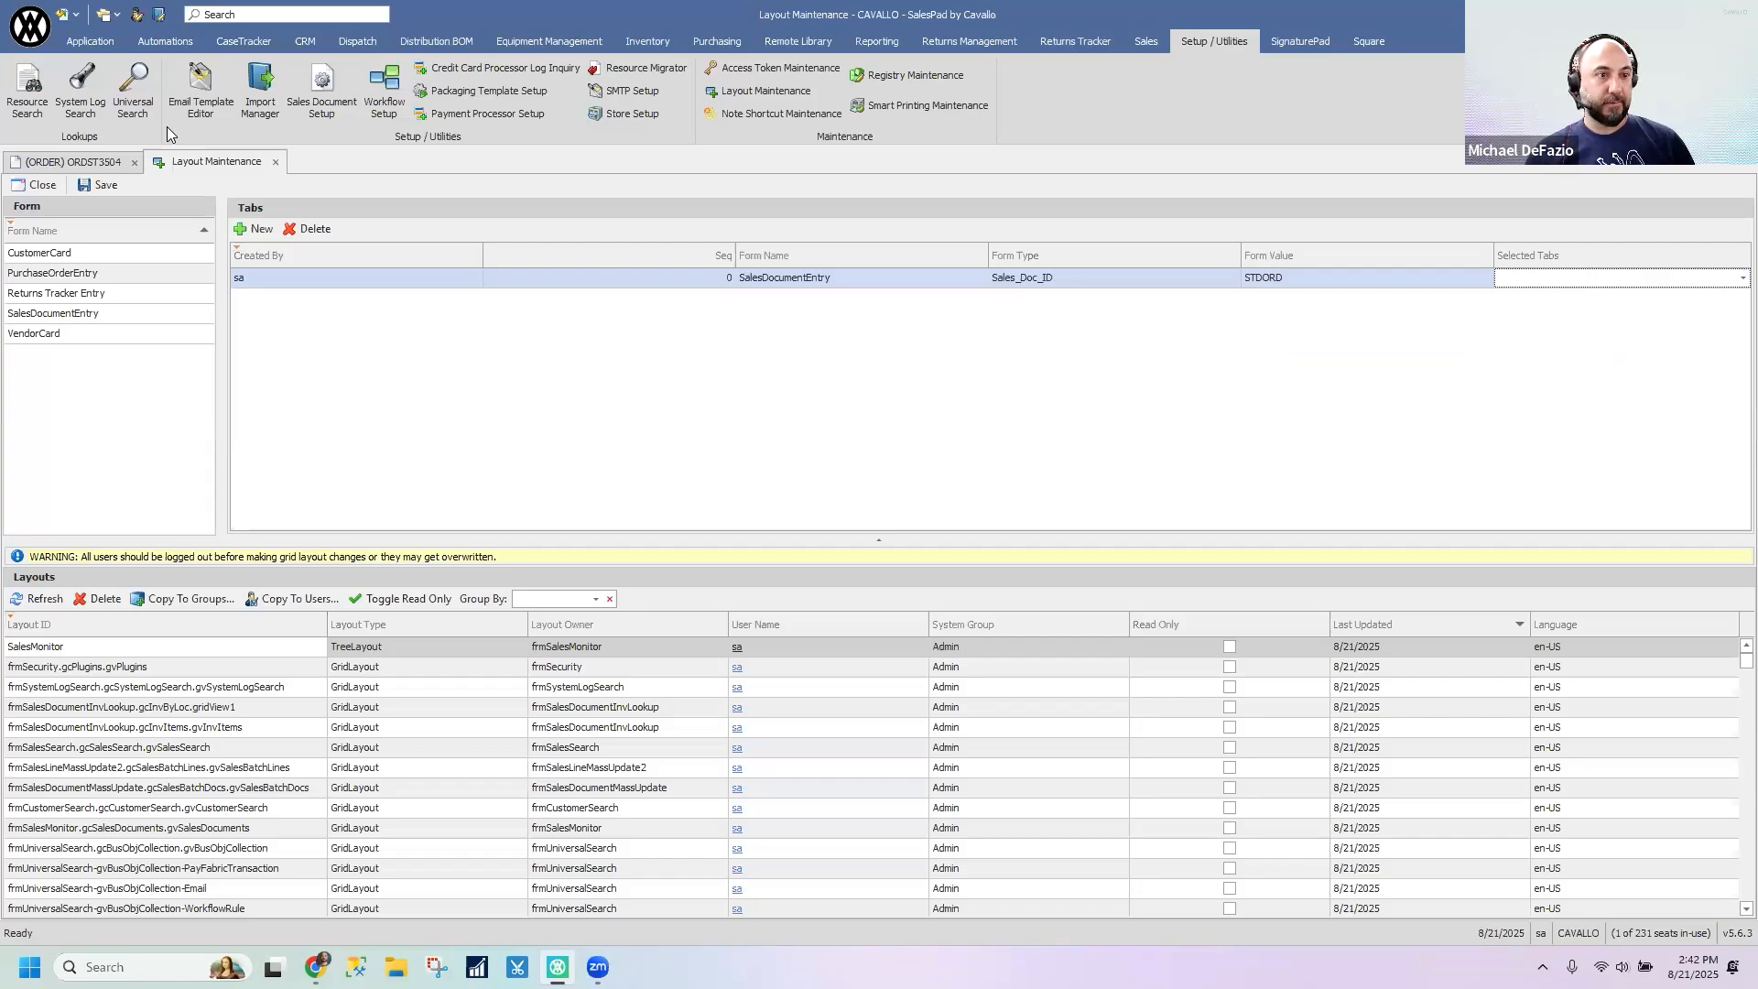
- View the tabs on the open sales order and its customer card, and reopen the STDORD entry's Selected Tabs choices in Layout Maintenance
{"action": "left_click", "coordinate": [92, 162]}
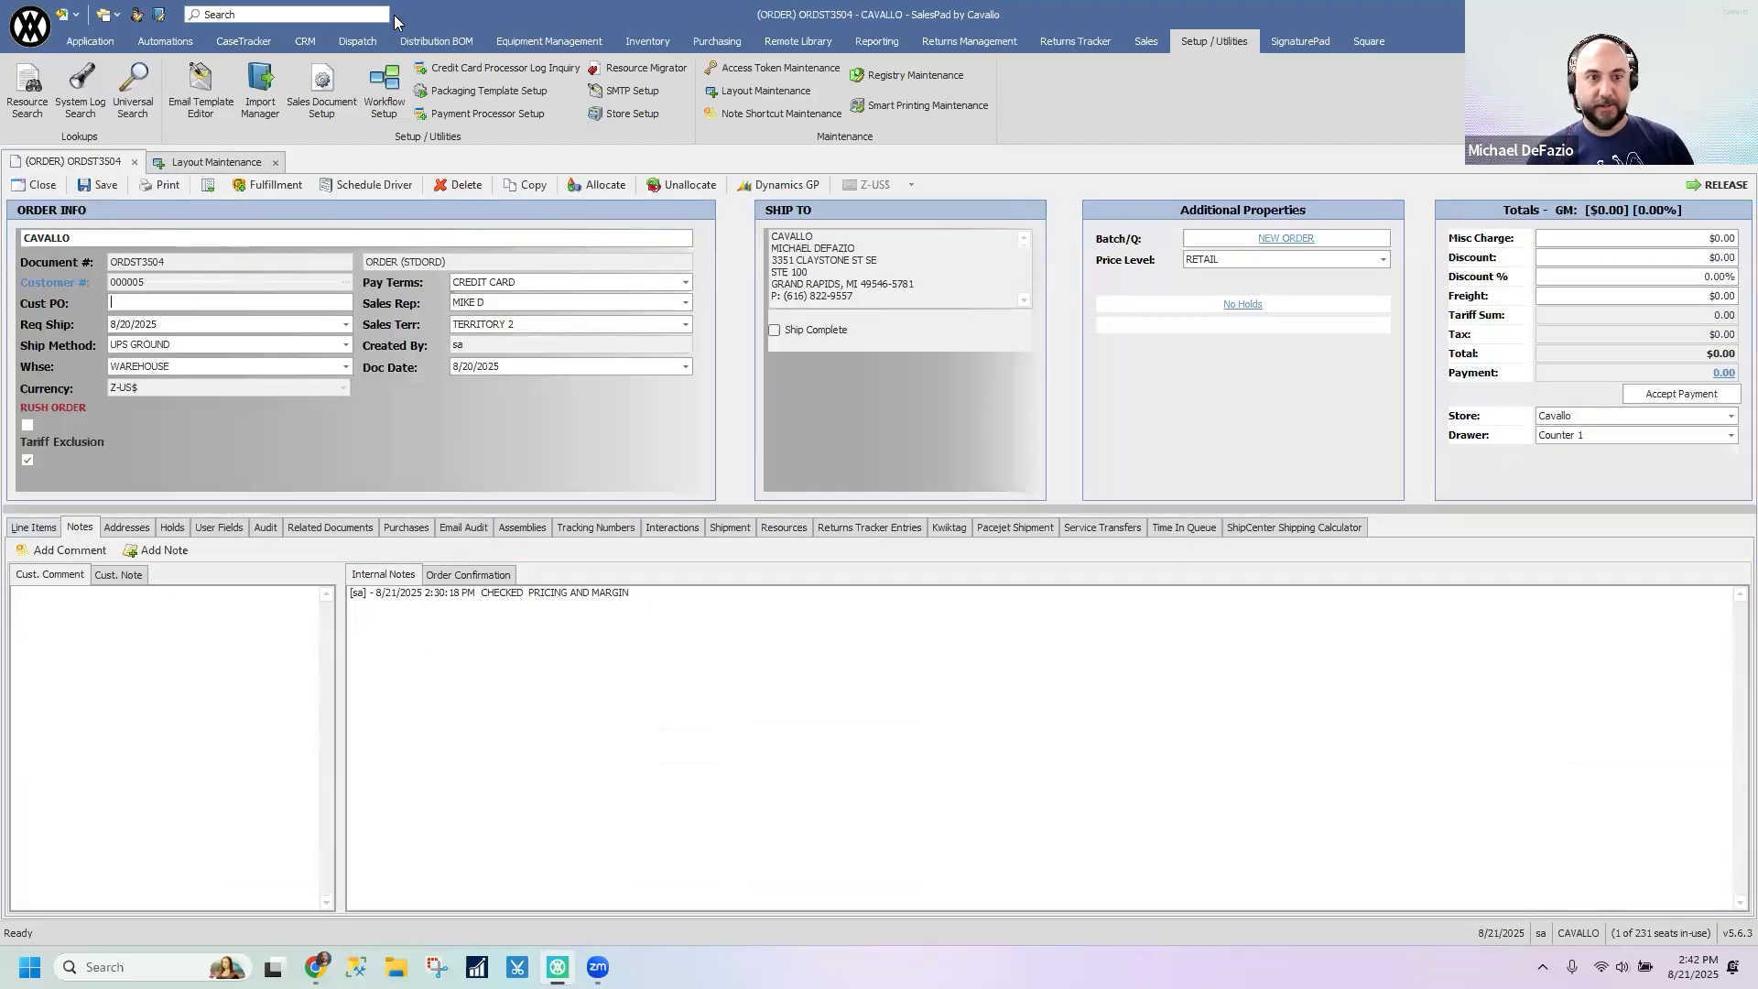
{"action": "left_click", "coordinate": [56, 288]}
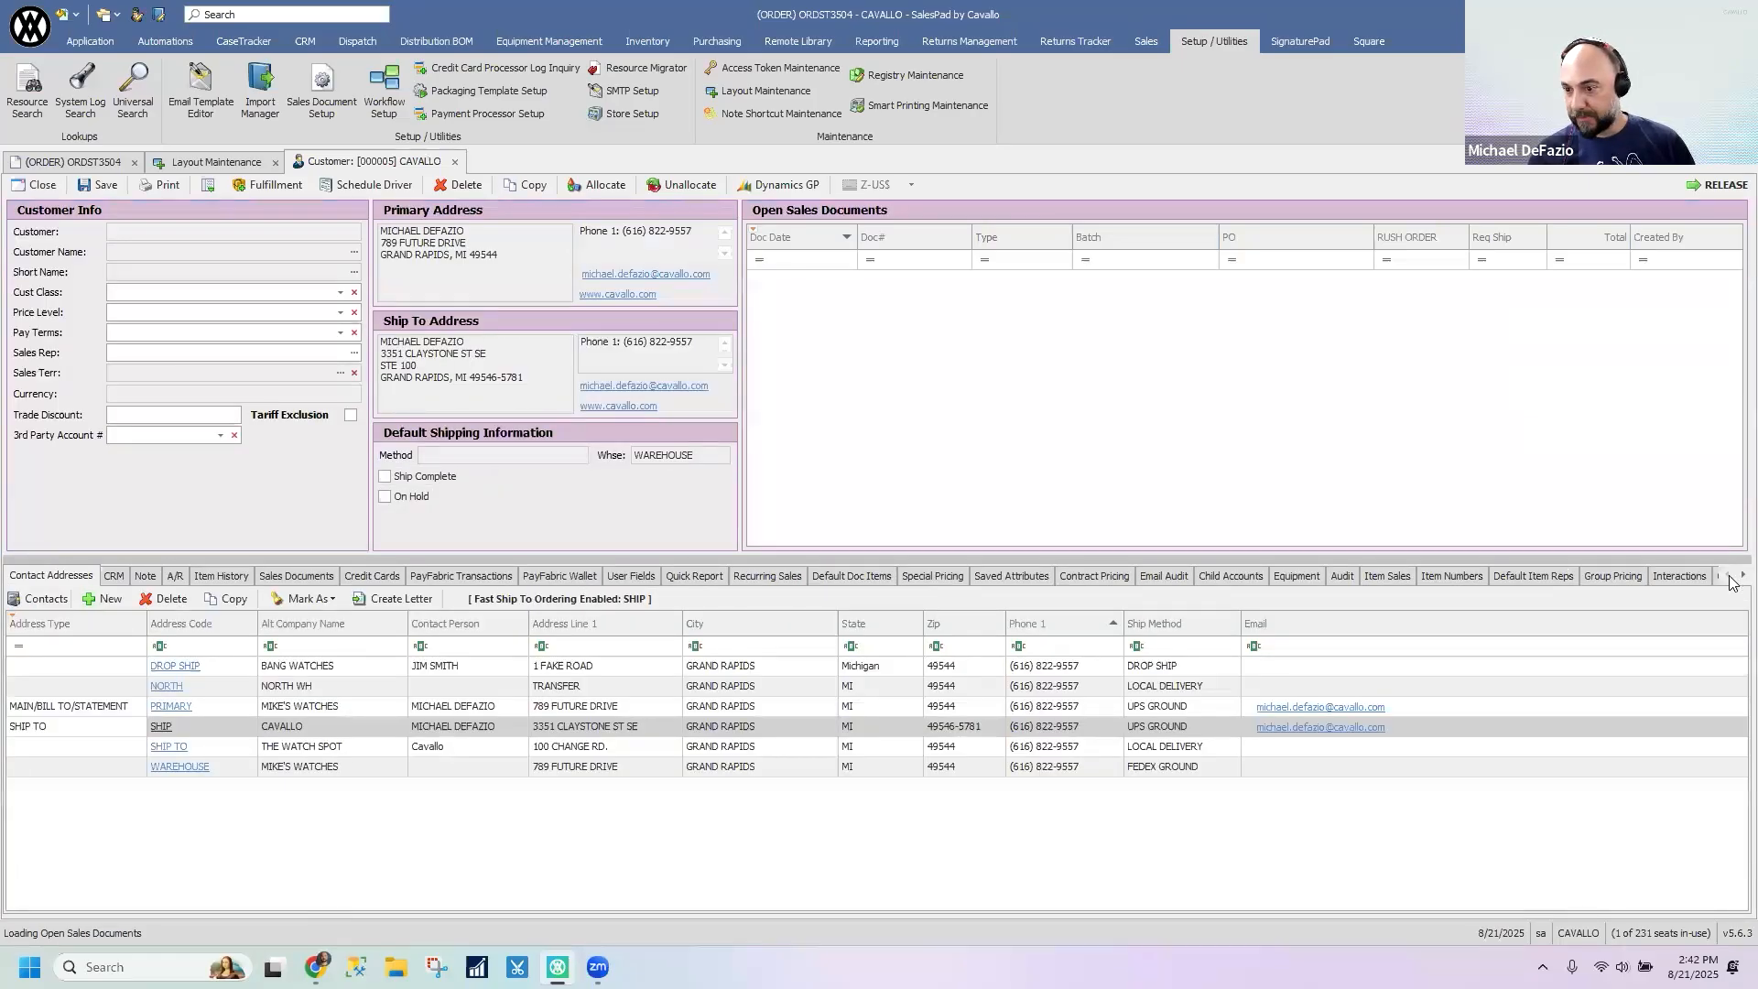
{"action": "left_click", "coordinate": [216, 163]}
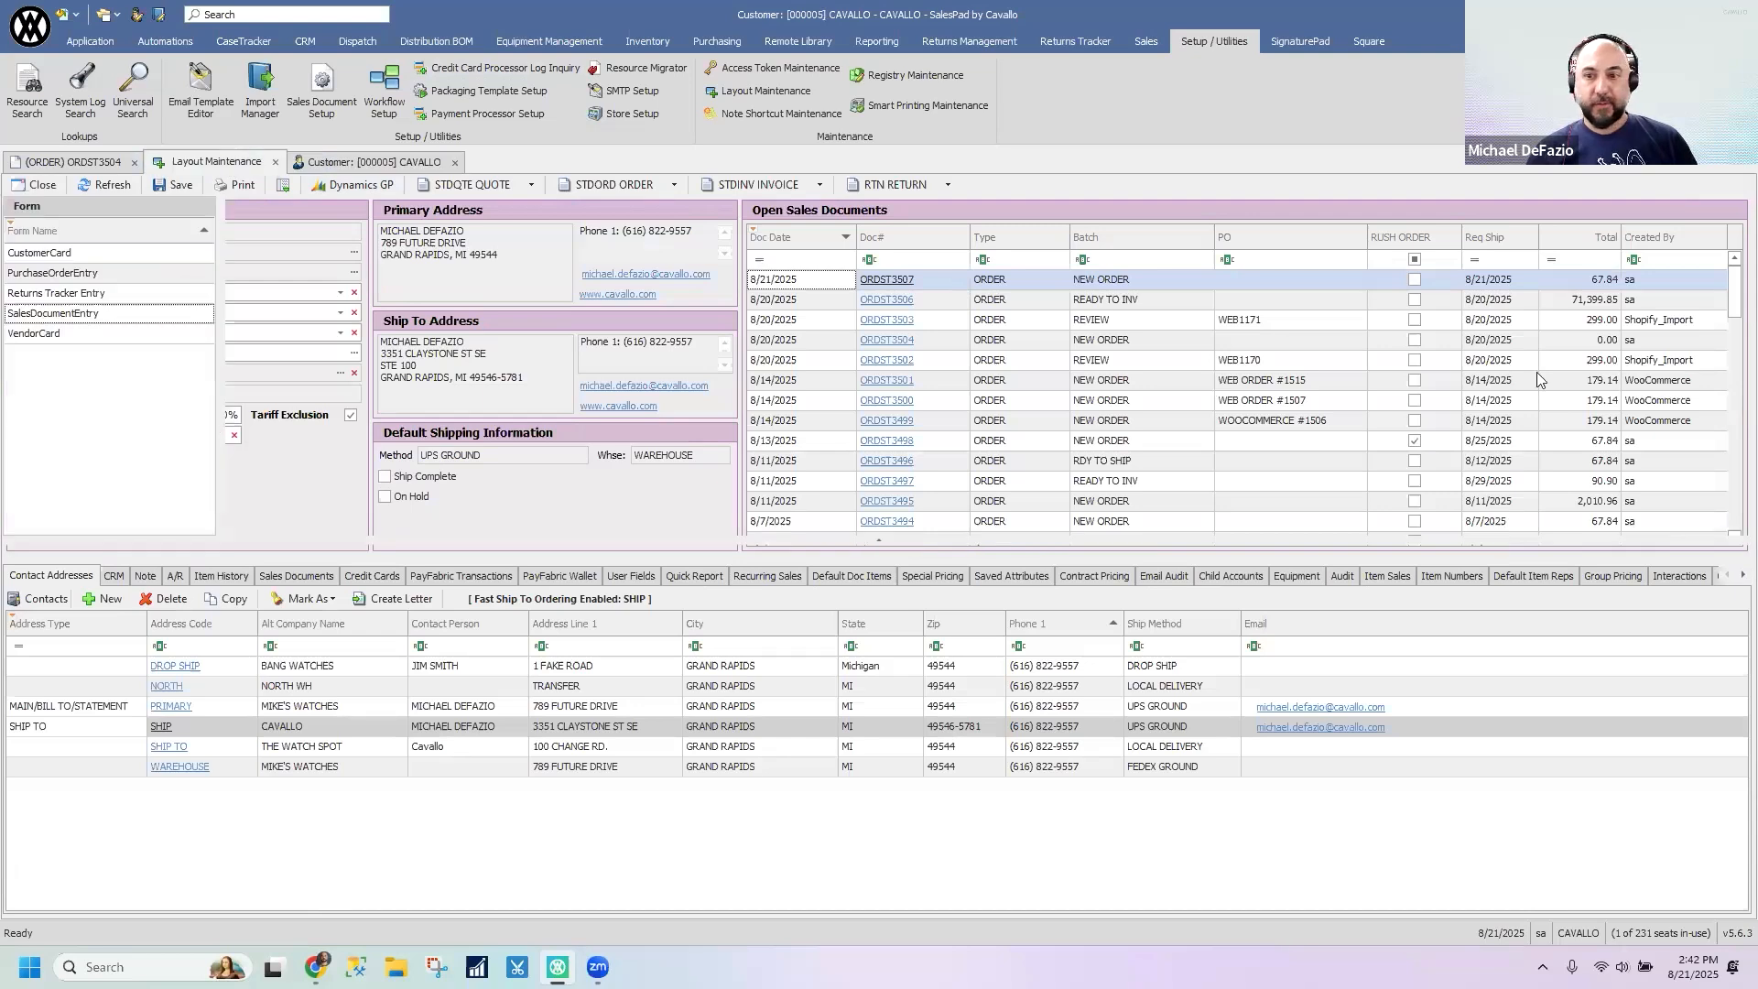
{"action": "left_click", "coordinate": [1700, 279]}
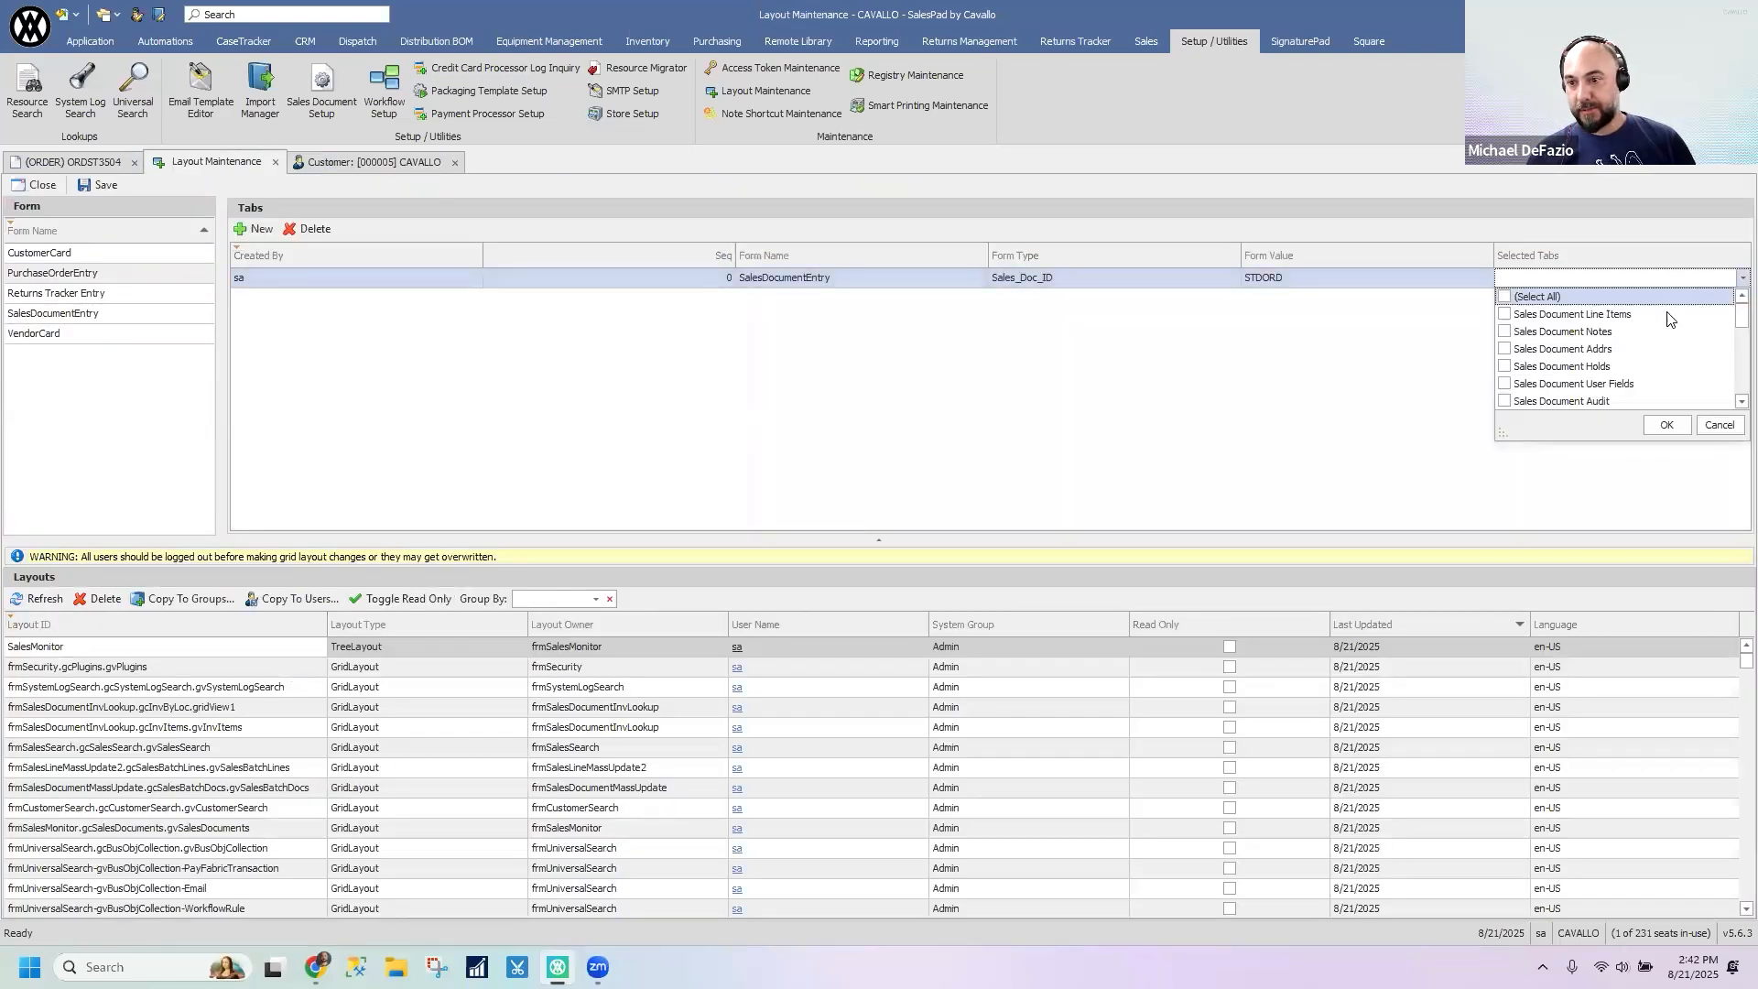
- Select Sales Document Notes and Sales Document Addrs among the tabs for the STDORD entry
{"action": "left_click", "coordinate": [1504, 331]}
{"action": "left_click", "coordinate": [1504, 349]}
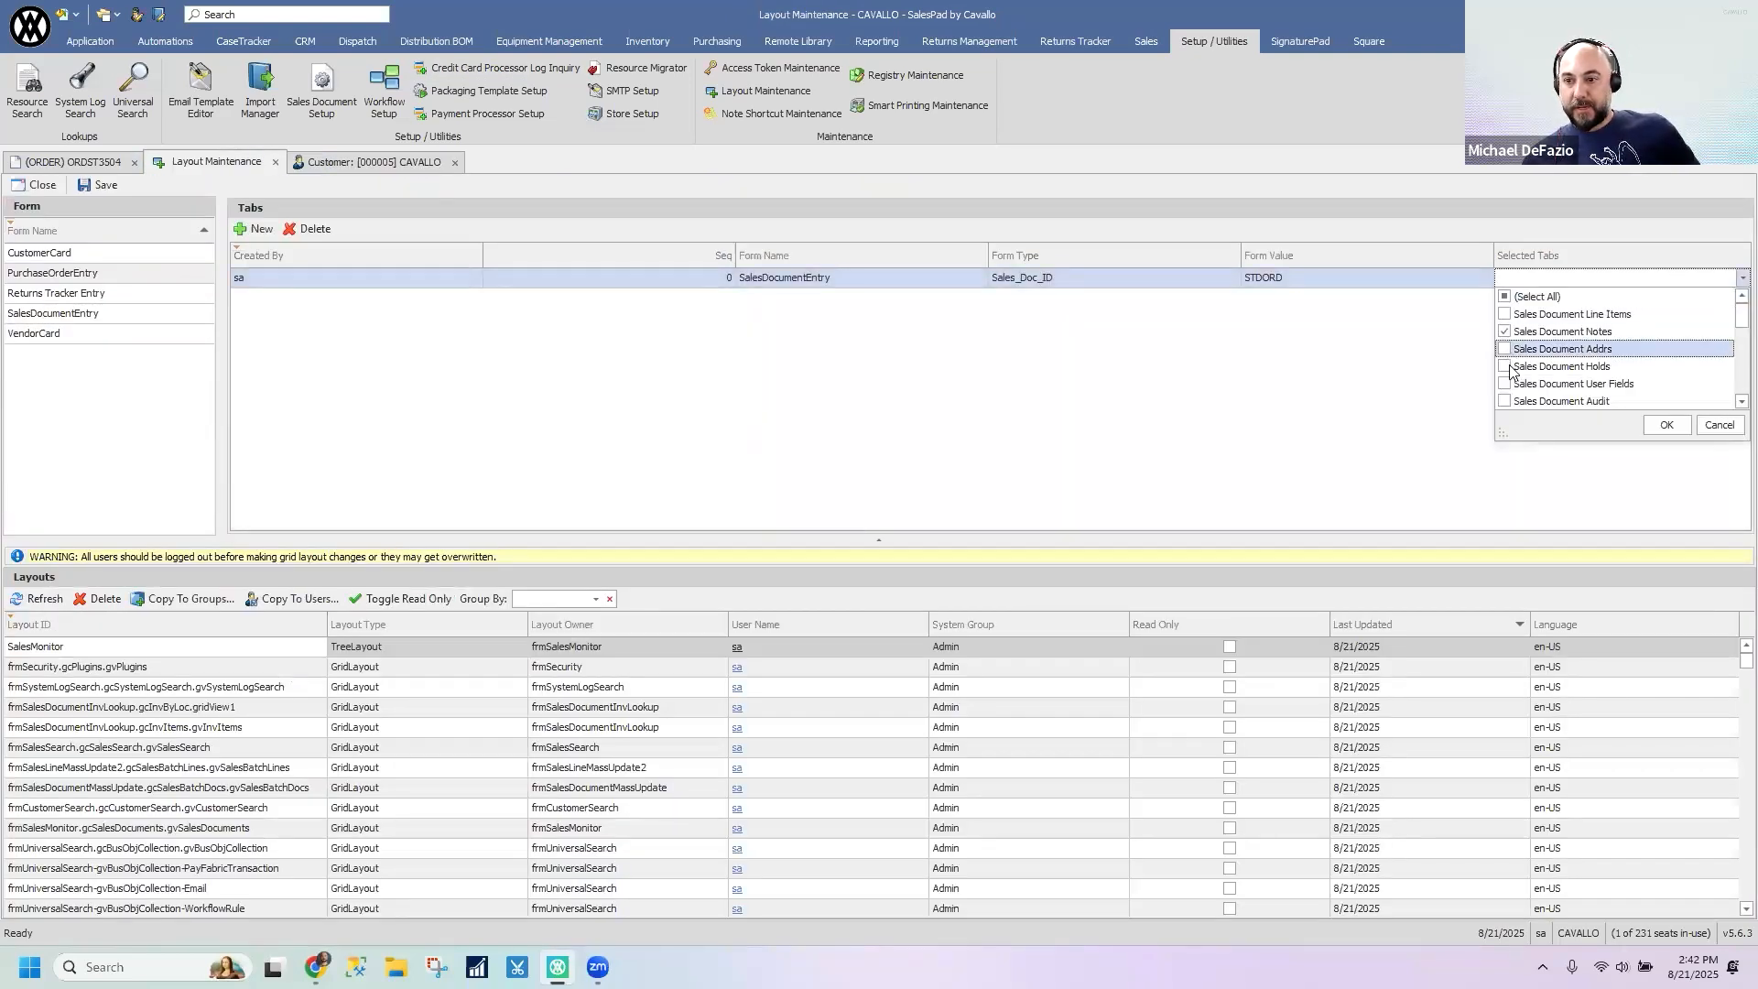
{"action": "scroll", "coordinate": [1520, 389], "scroll_direction": "down", "scroll_amount": 1}
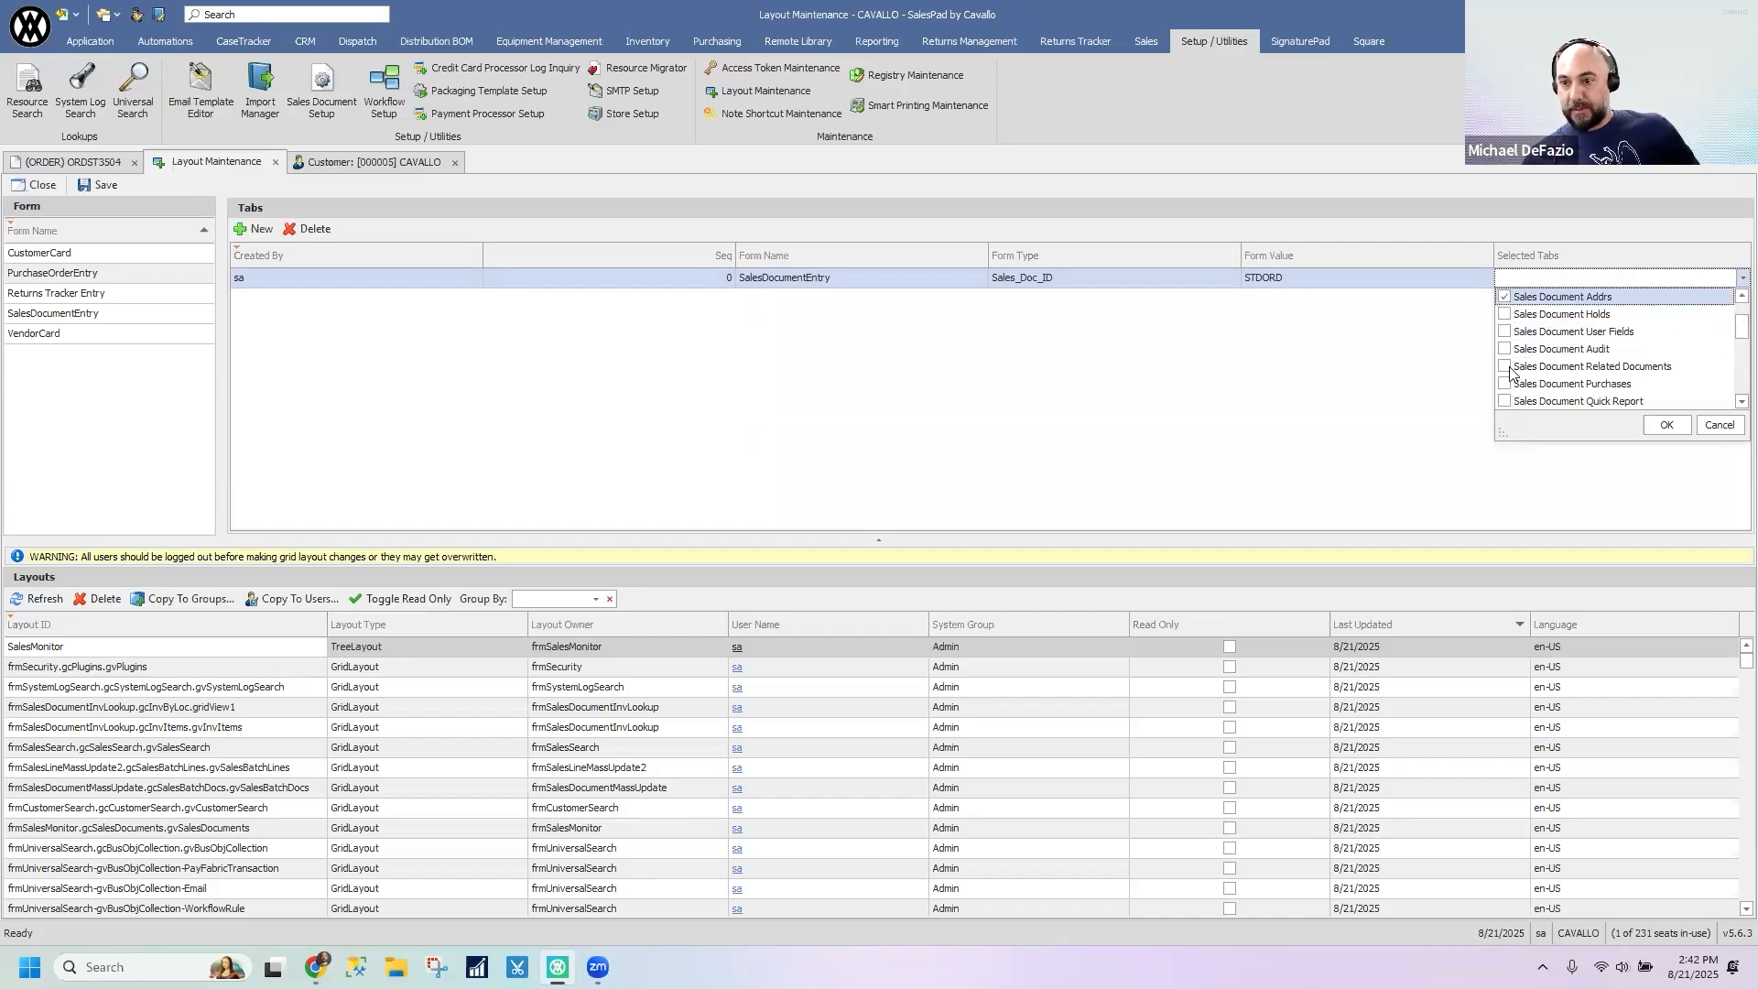
{"action": "scroll", "coordinate": [1519, 366], "scroll_direction": "down", "scroll_amount": 2}
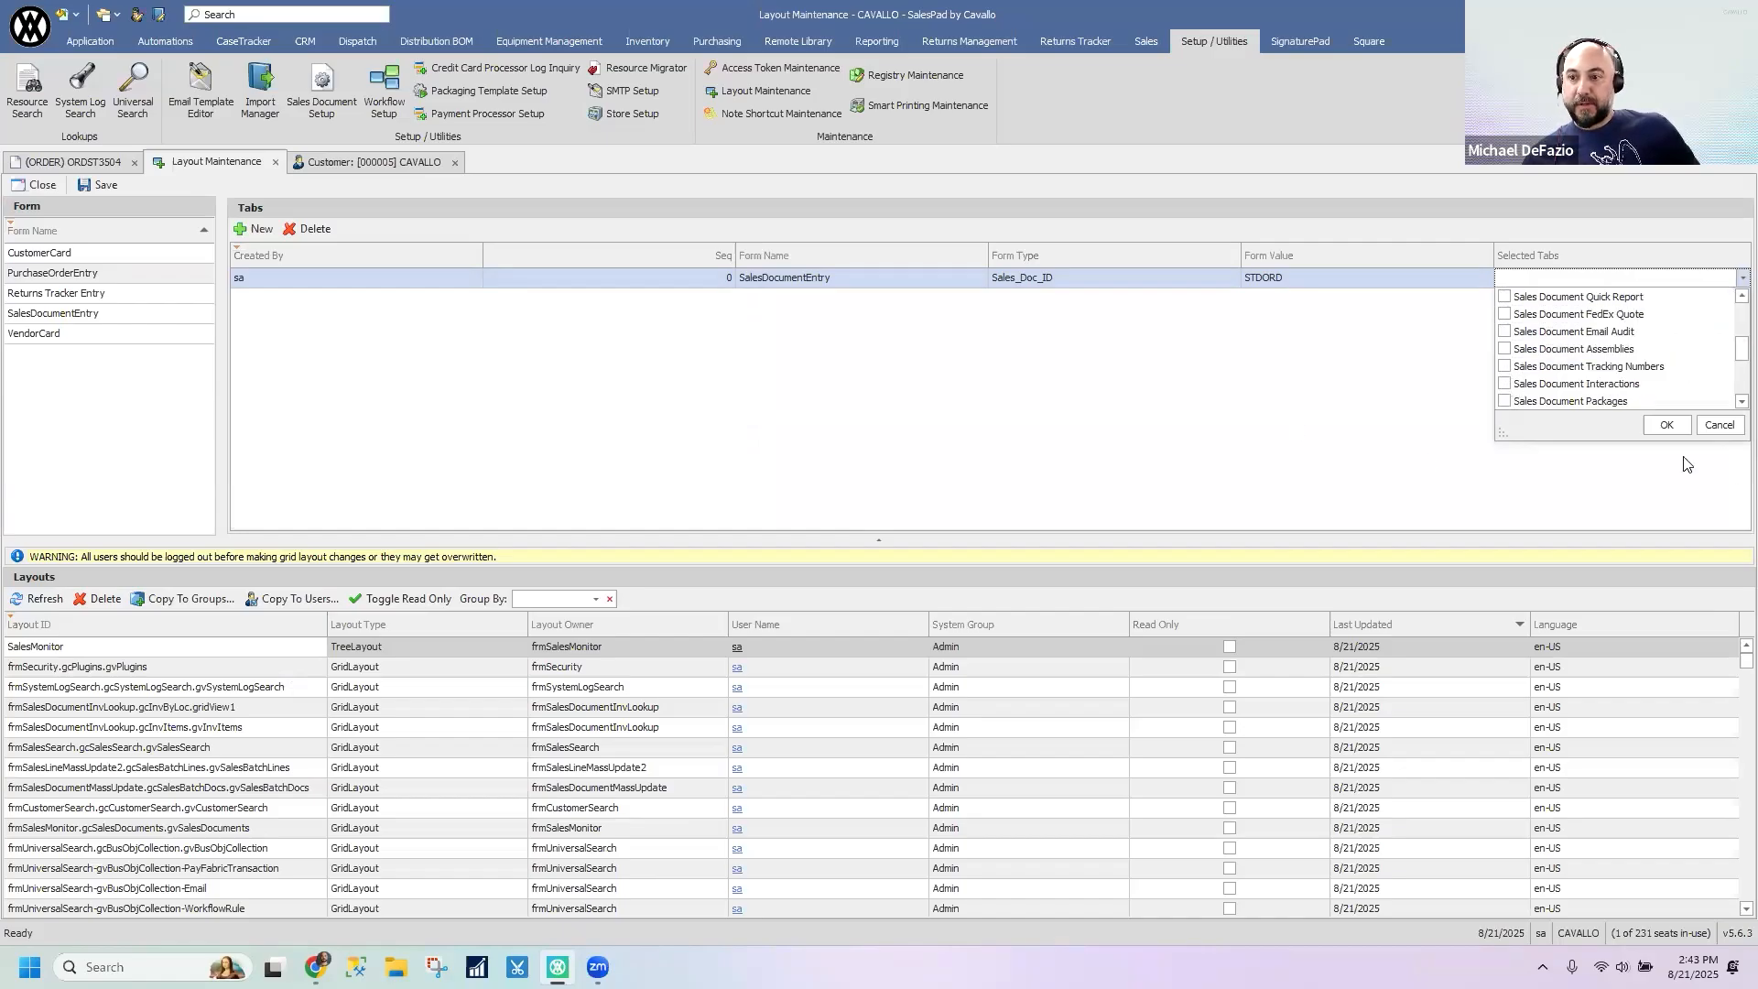
{"action": "left_click", "coordinate": [1595, 482]}
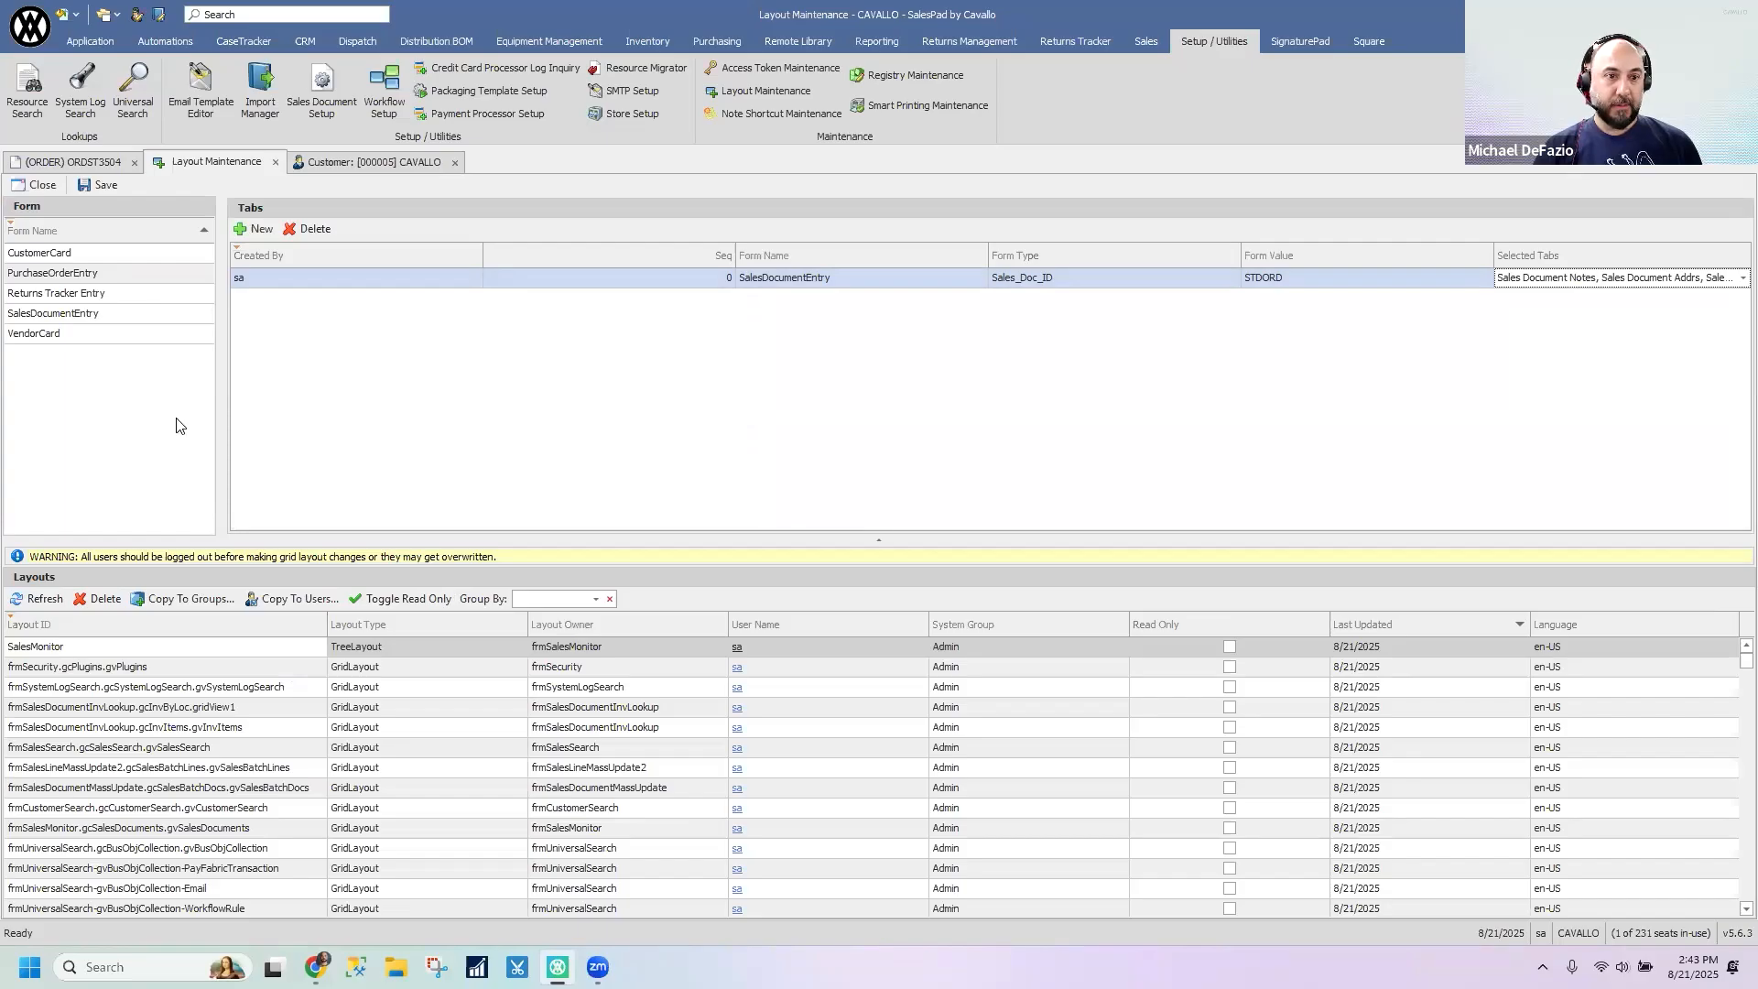
- View the security groups that the selected layout can be copied to, and leave without choosing any
{"action": "left_click", "coordinate": [199, 599]}
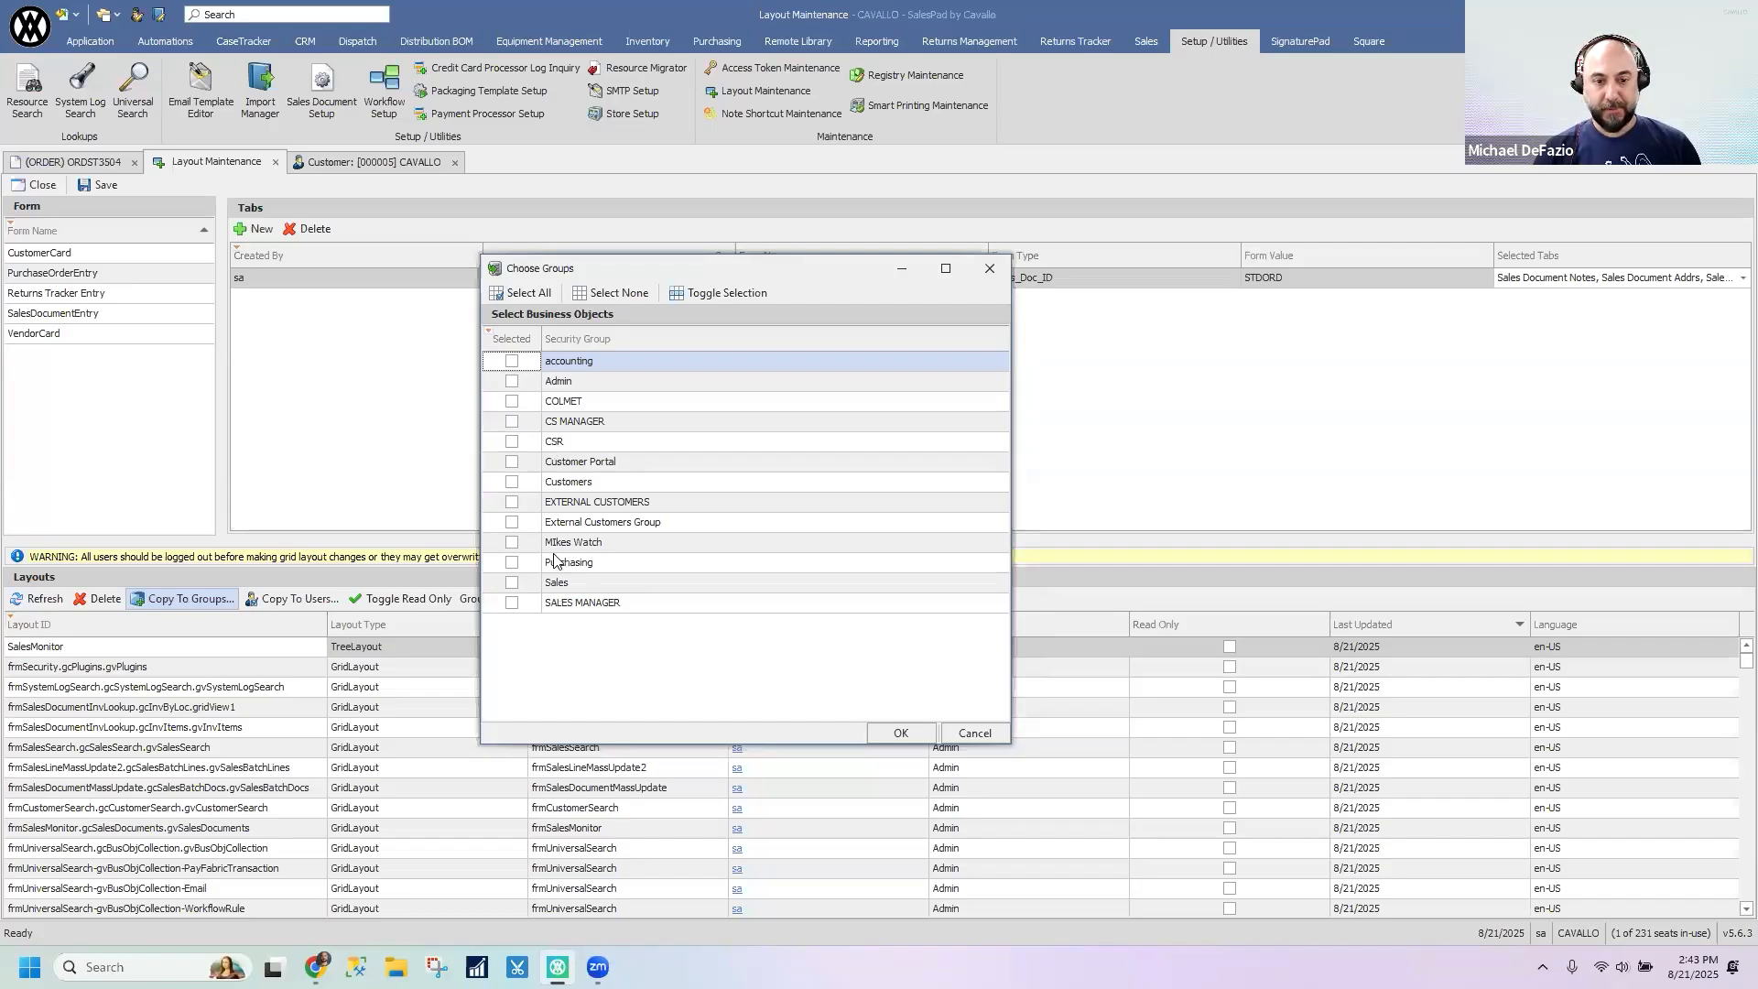
{"action": "left_click", "coordinate": [974, 732]}
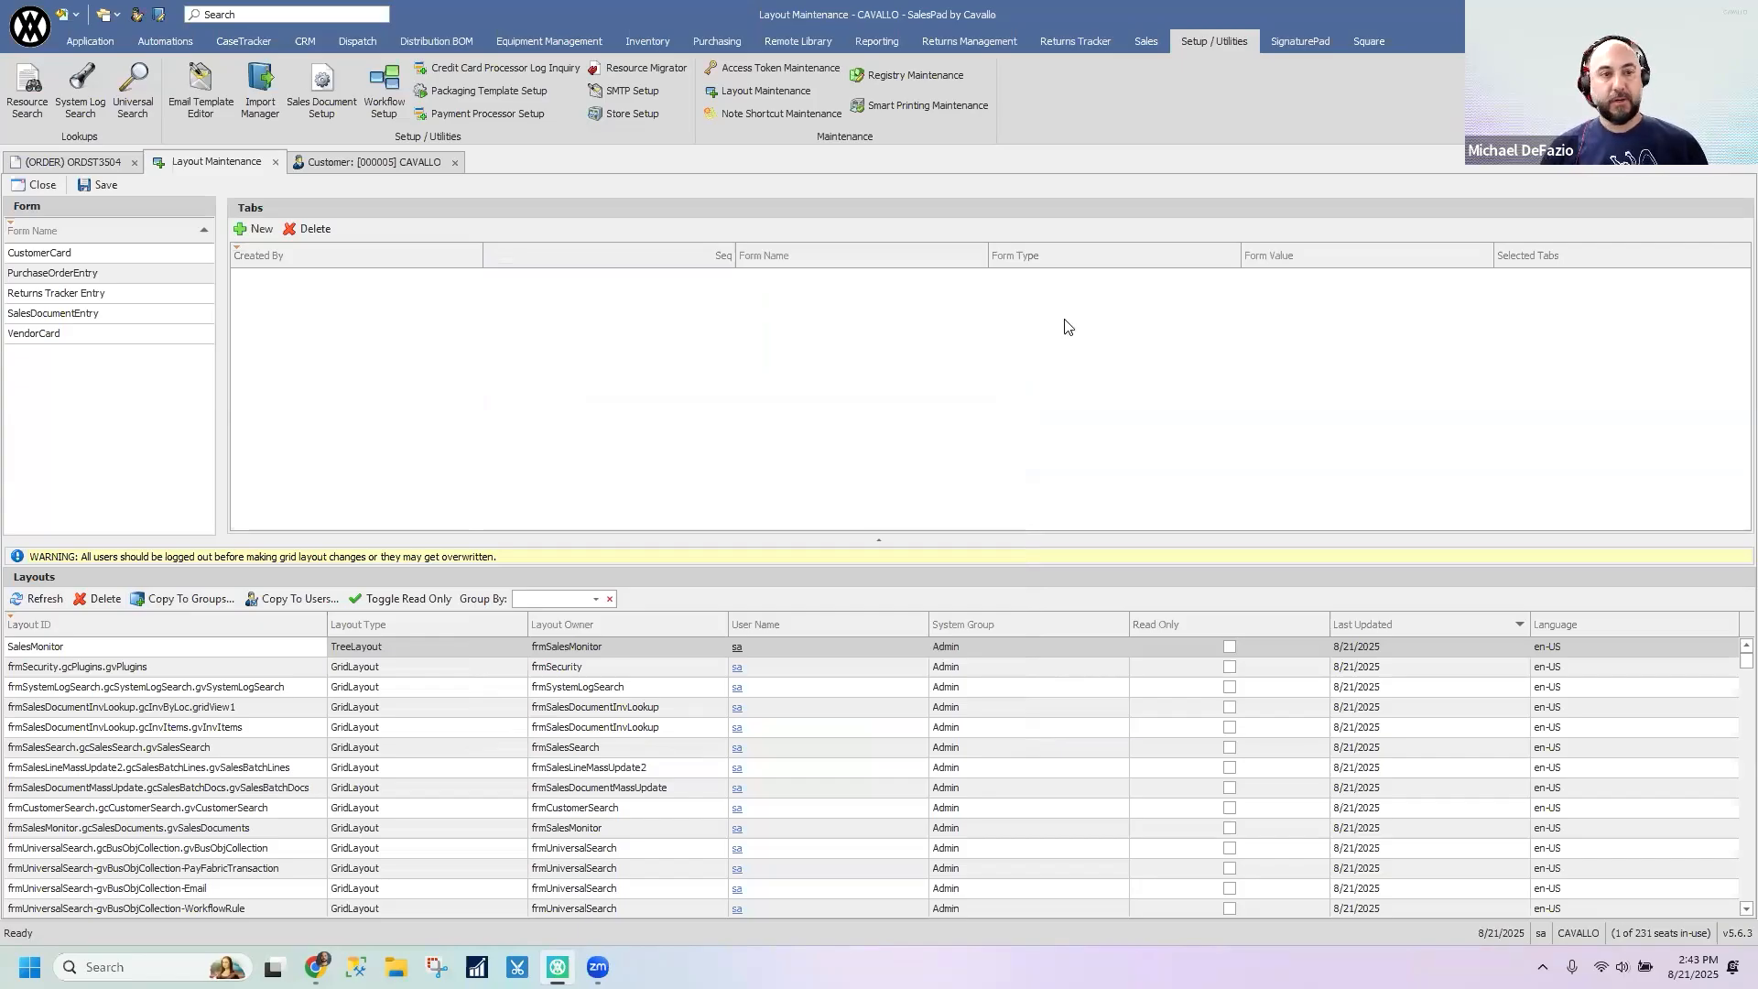
- View the open customer card, and look through the sales order's Assemblies, Interactions and Resources tabs
{"action": "left_click", "coordinate": [387, 165]}
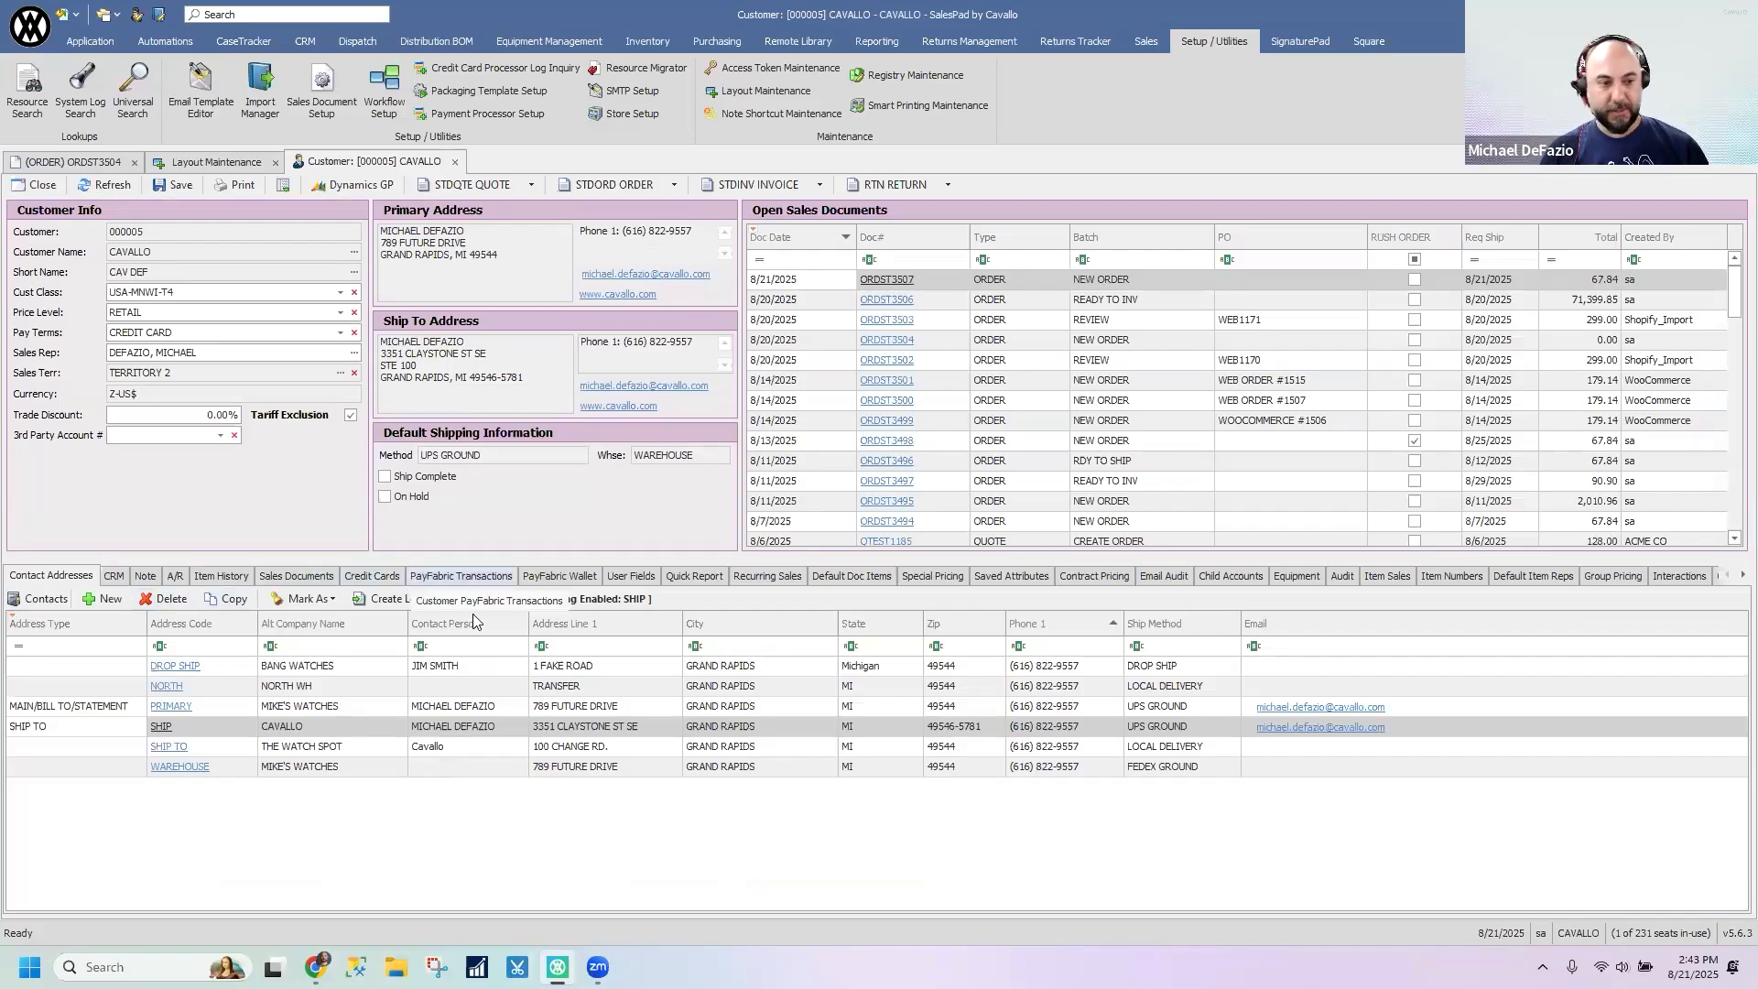
{"action": "left_click", "coordinate": [101, 158]}
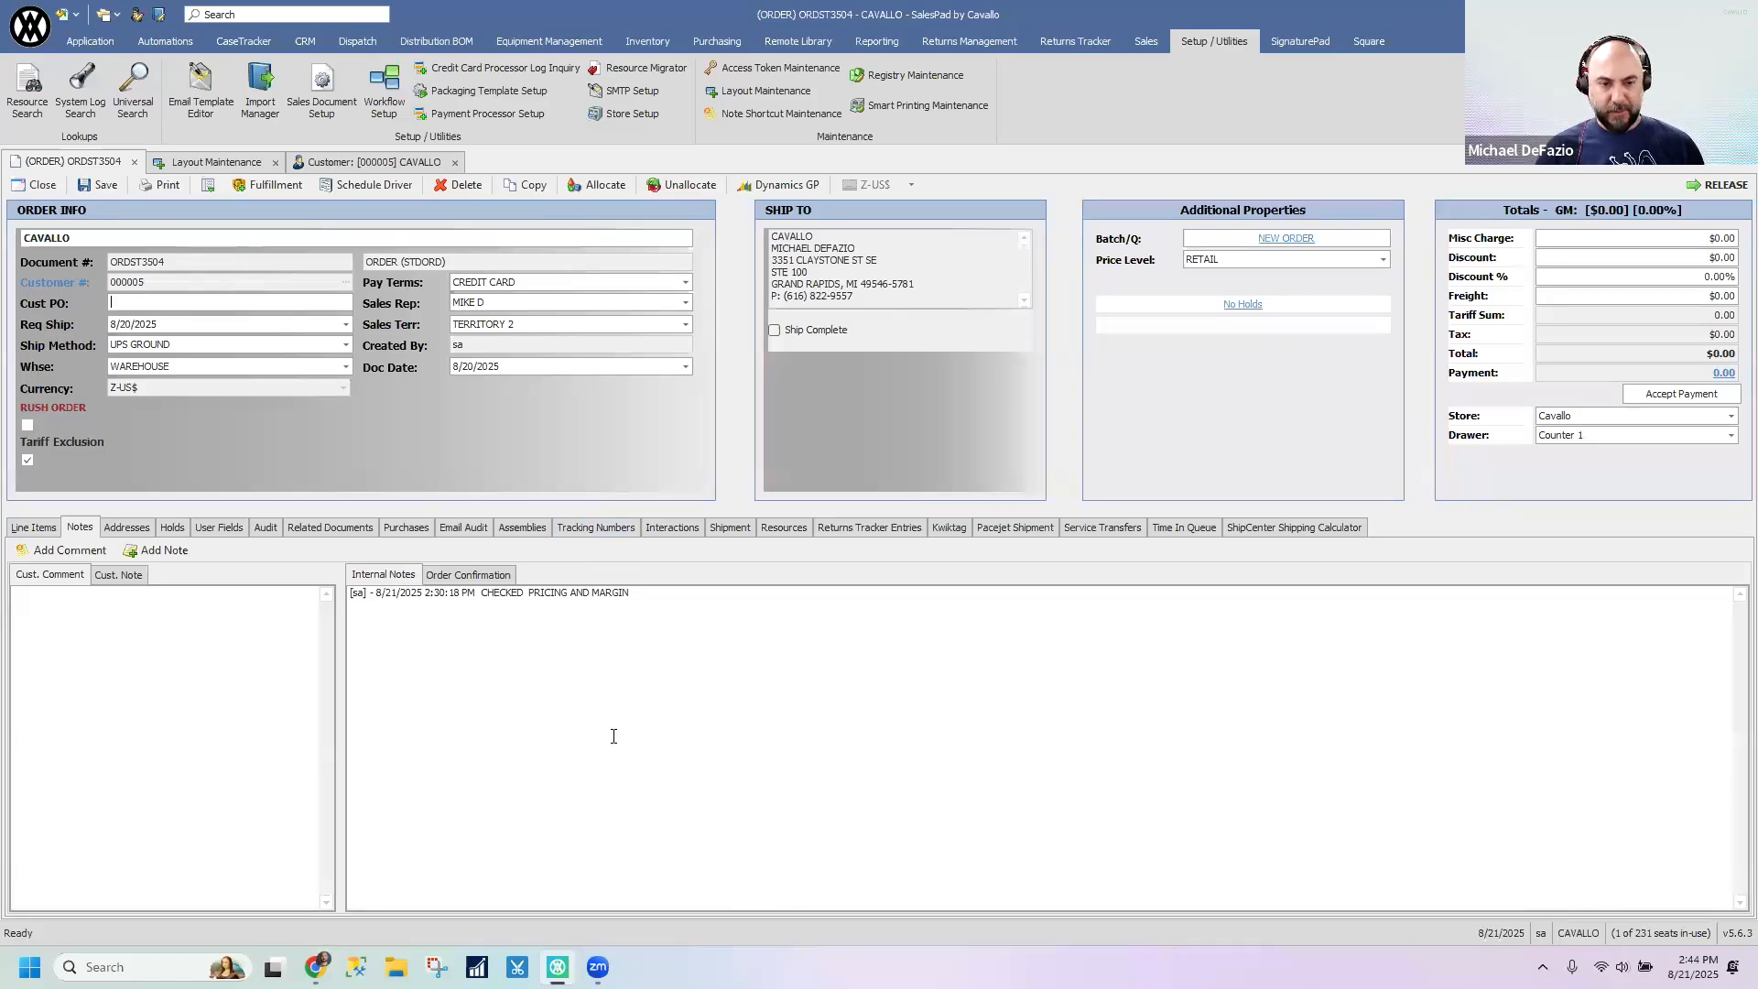
{"action": "left_click", "coordinate": [519, 527]}
{"action": "left_click", "coordinate": [672, 527]}
{"action": "left_click", "coordinate": [772, 529]}
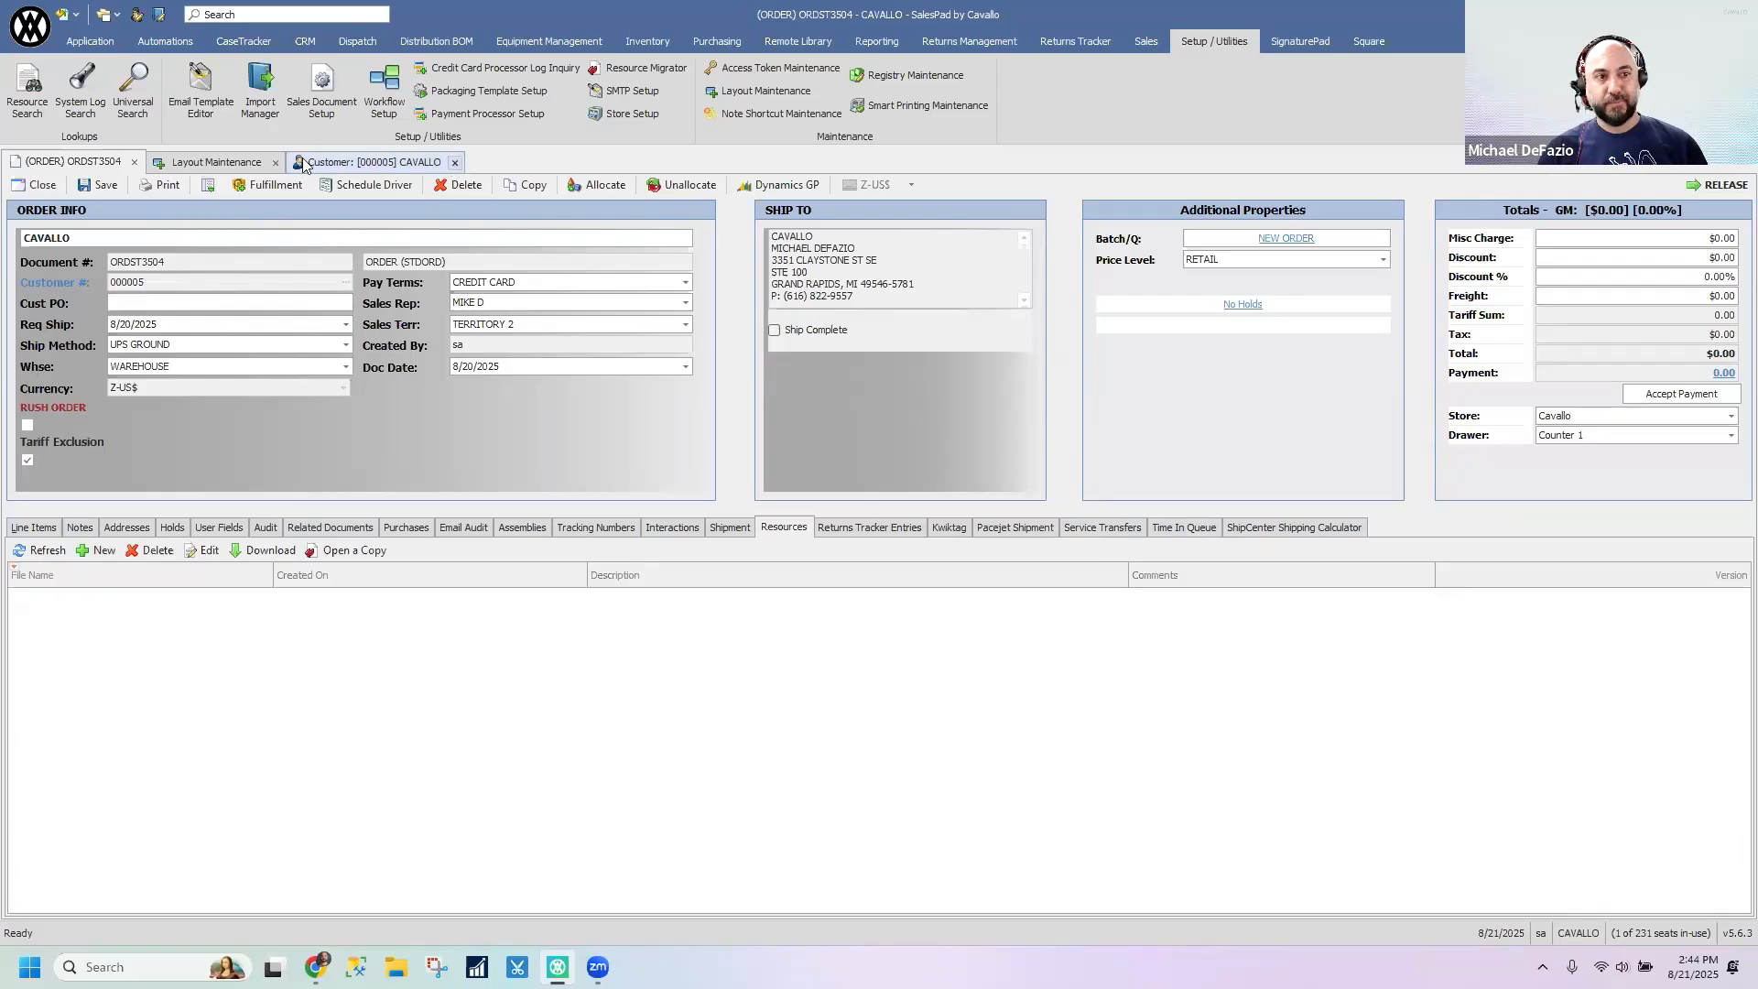
- Close the customer card and Layout Maintenance, keeping the sales order open
{"action": "left_click", "coordinate": [454, 163]}
{"action": "left_click", "coordinate": [276, 163]}
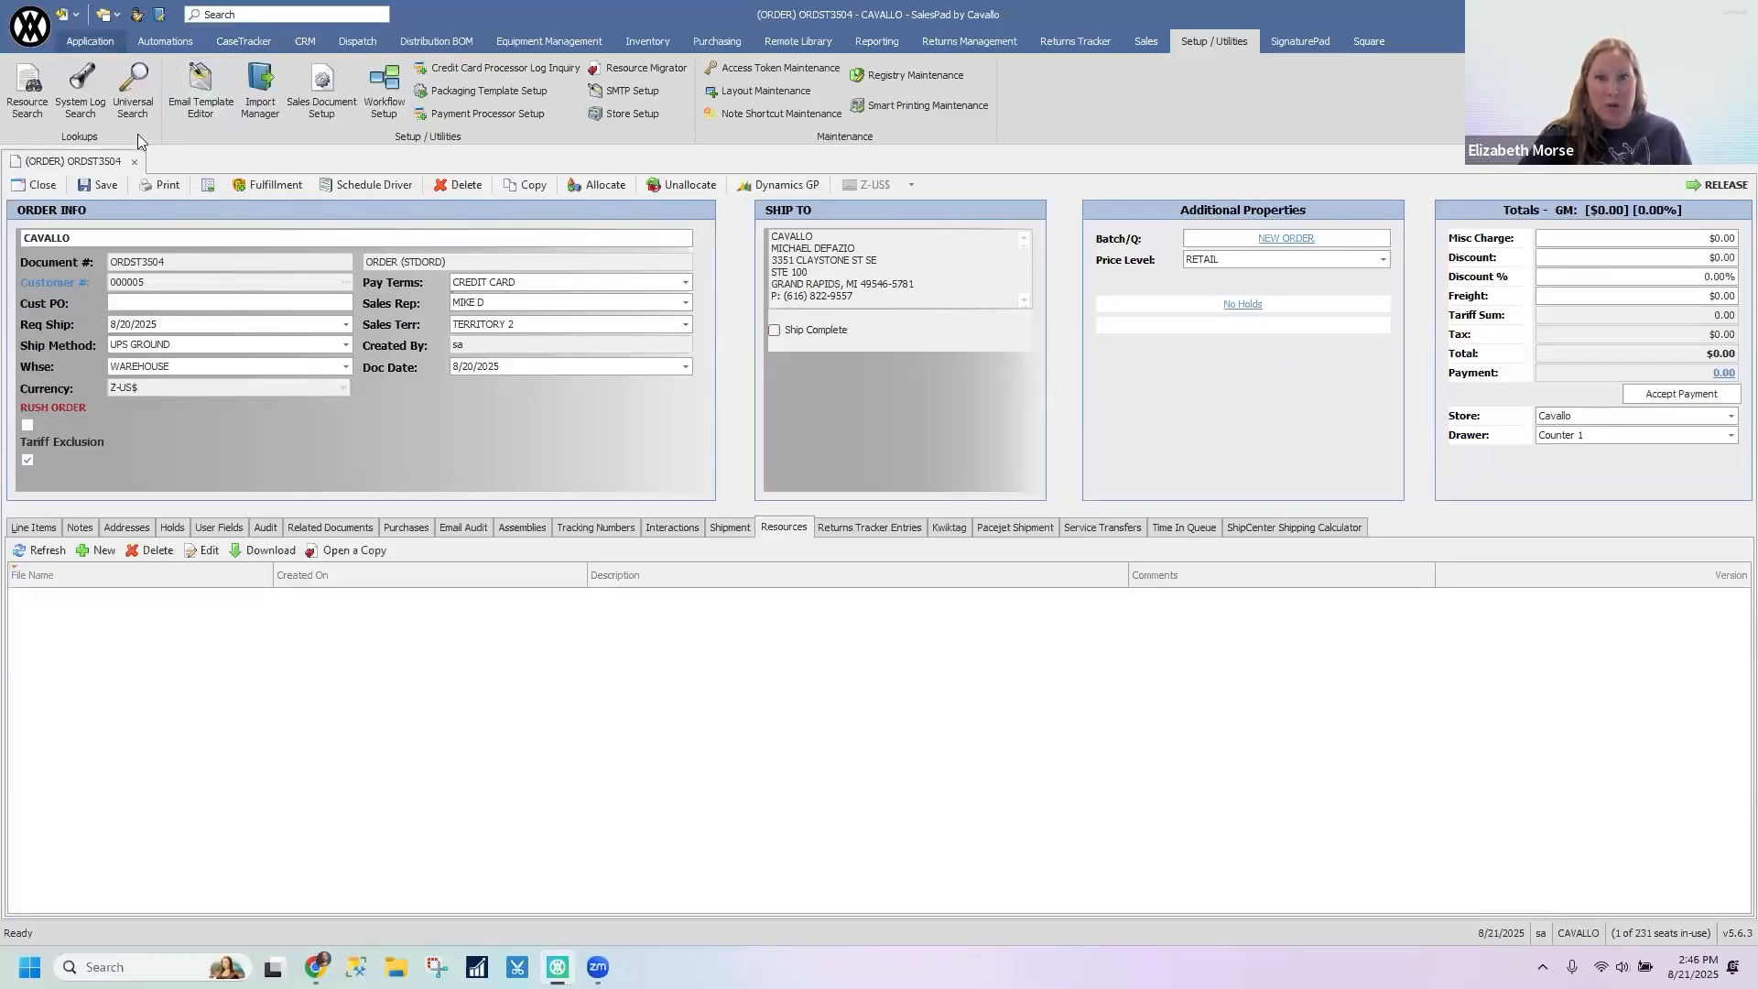
- Open the customer card from the sales order, place the order's tab after it, and return to the customer card
{"action": "left_click", "coordinate": [57, 282]}
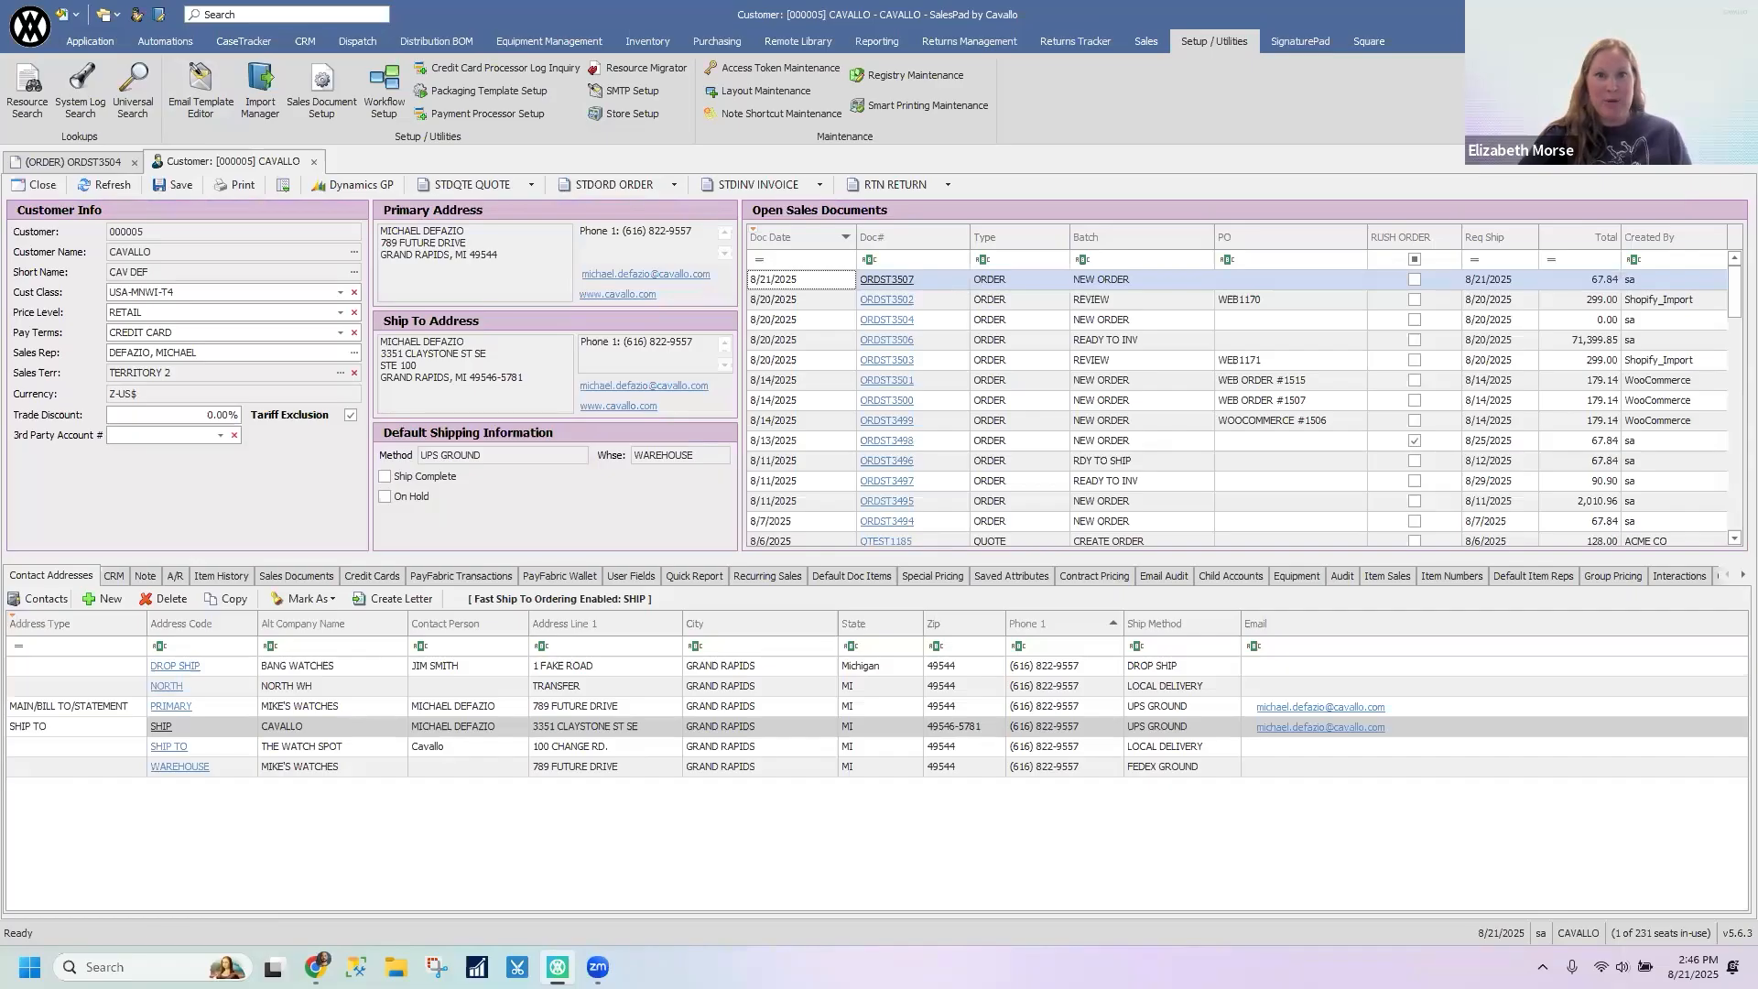
{"action": "left_click_drag", "start_coordinate": [83, 168], "coordinate": [287, 160]}
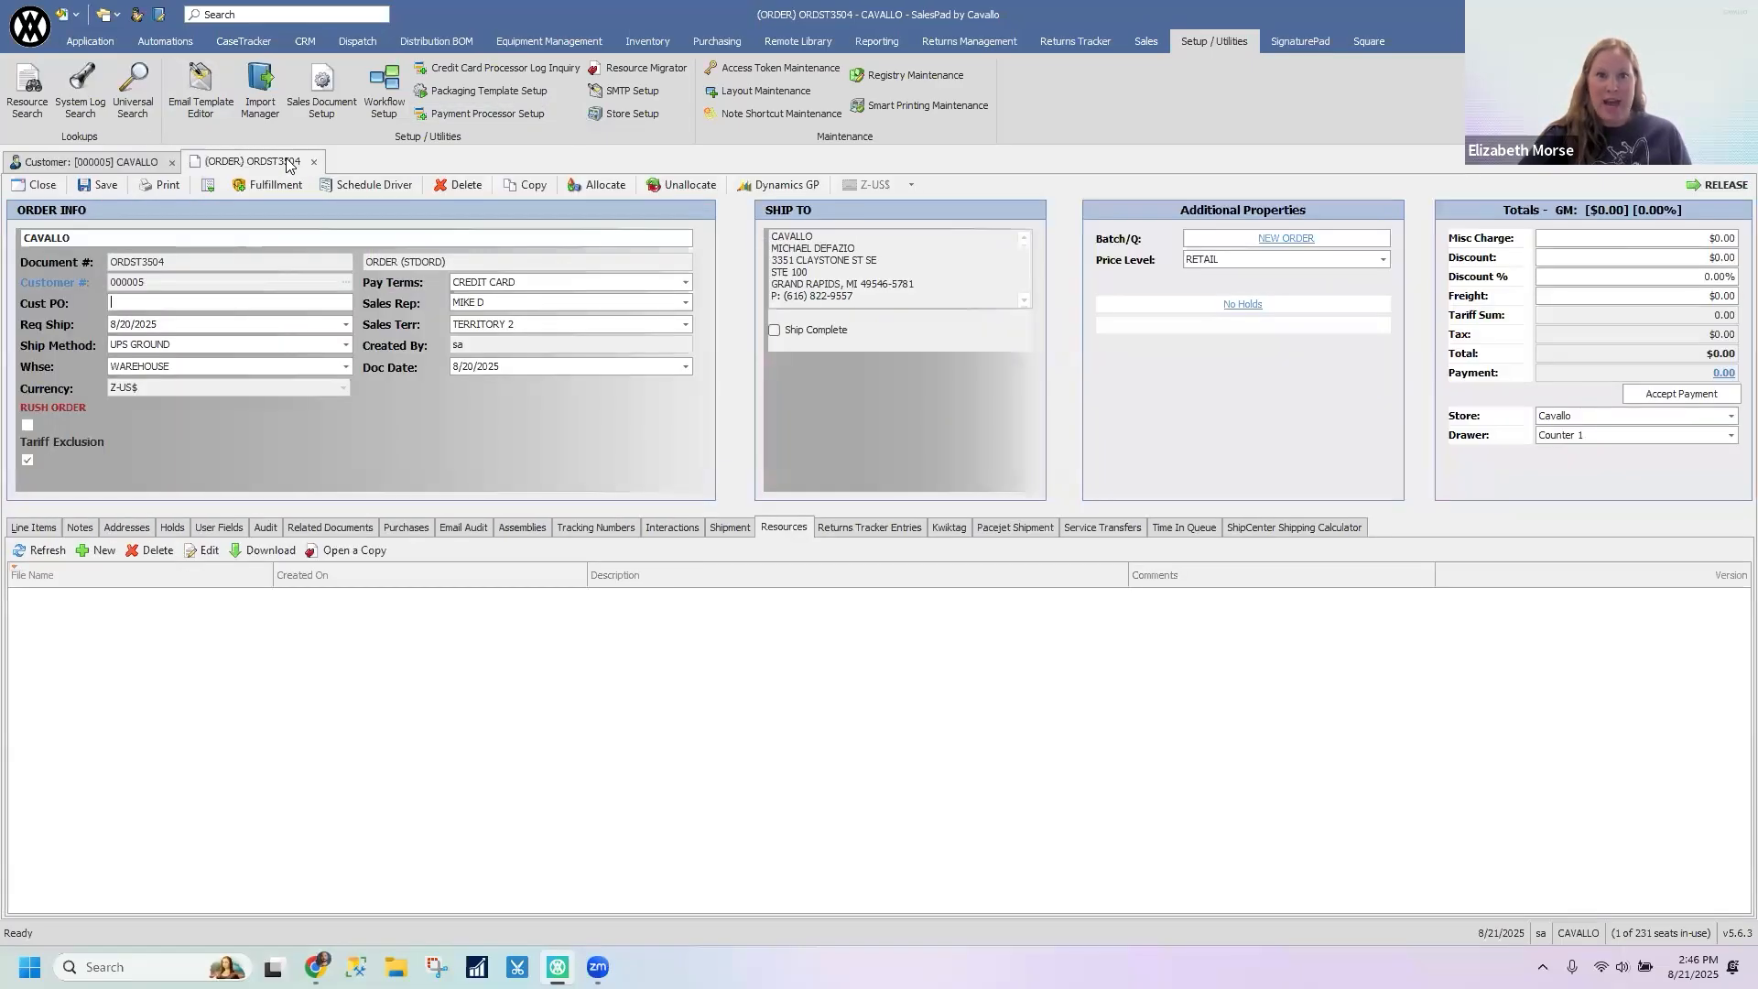
{"action": "left_click", "coordinate": [128, 163]}
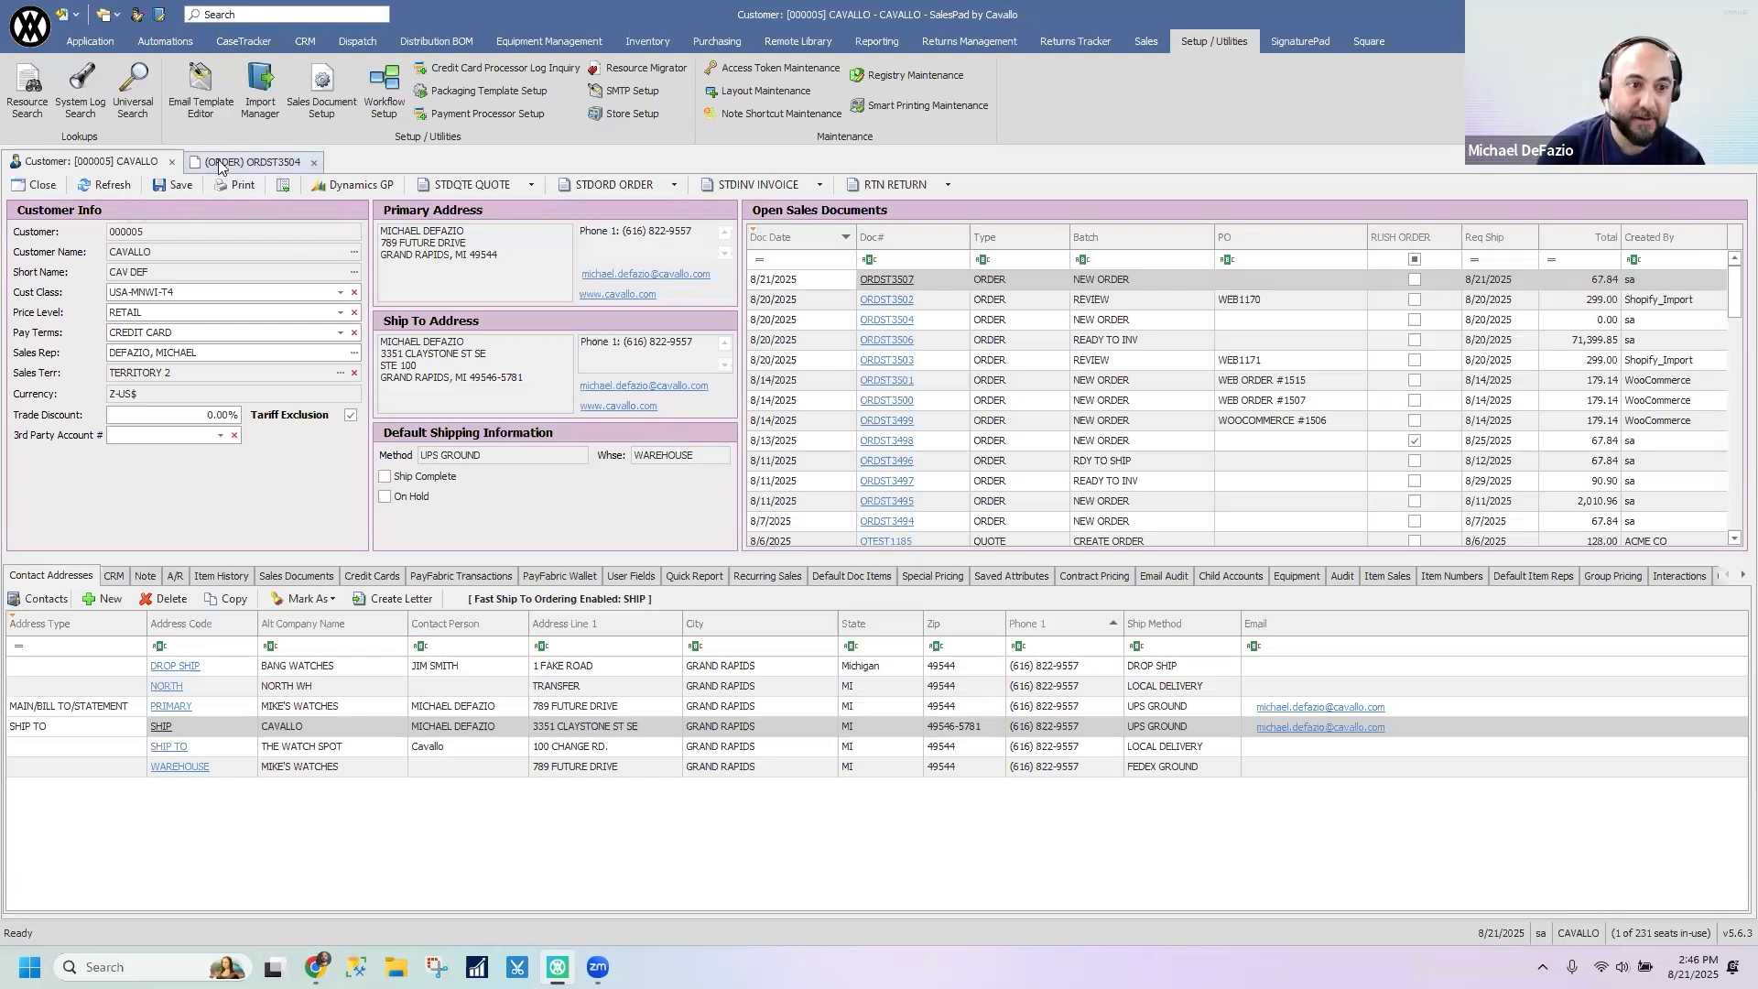
{"action": "left_click", "coordinate": [252, 161]}
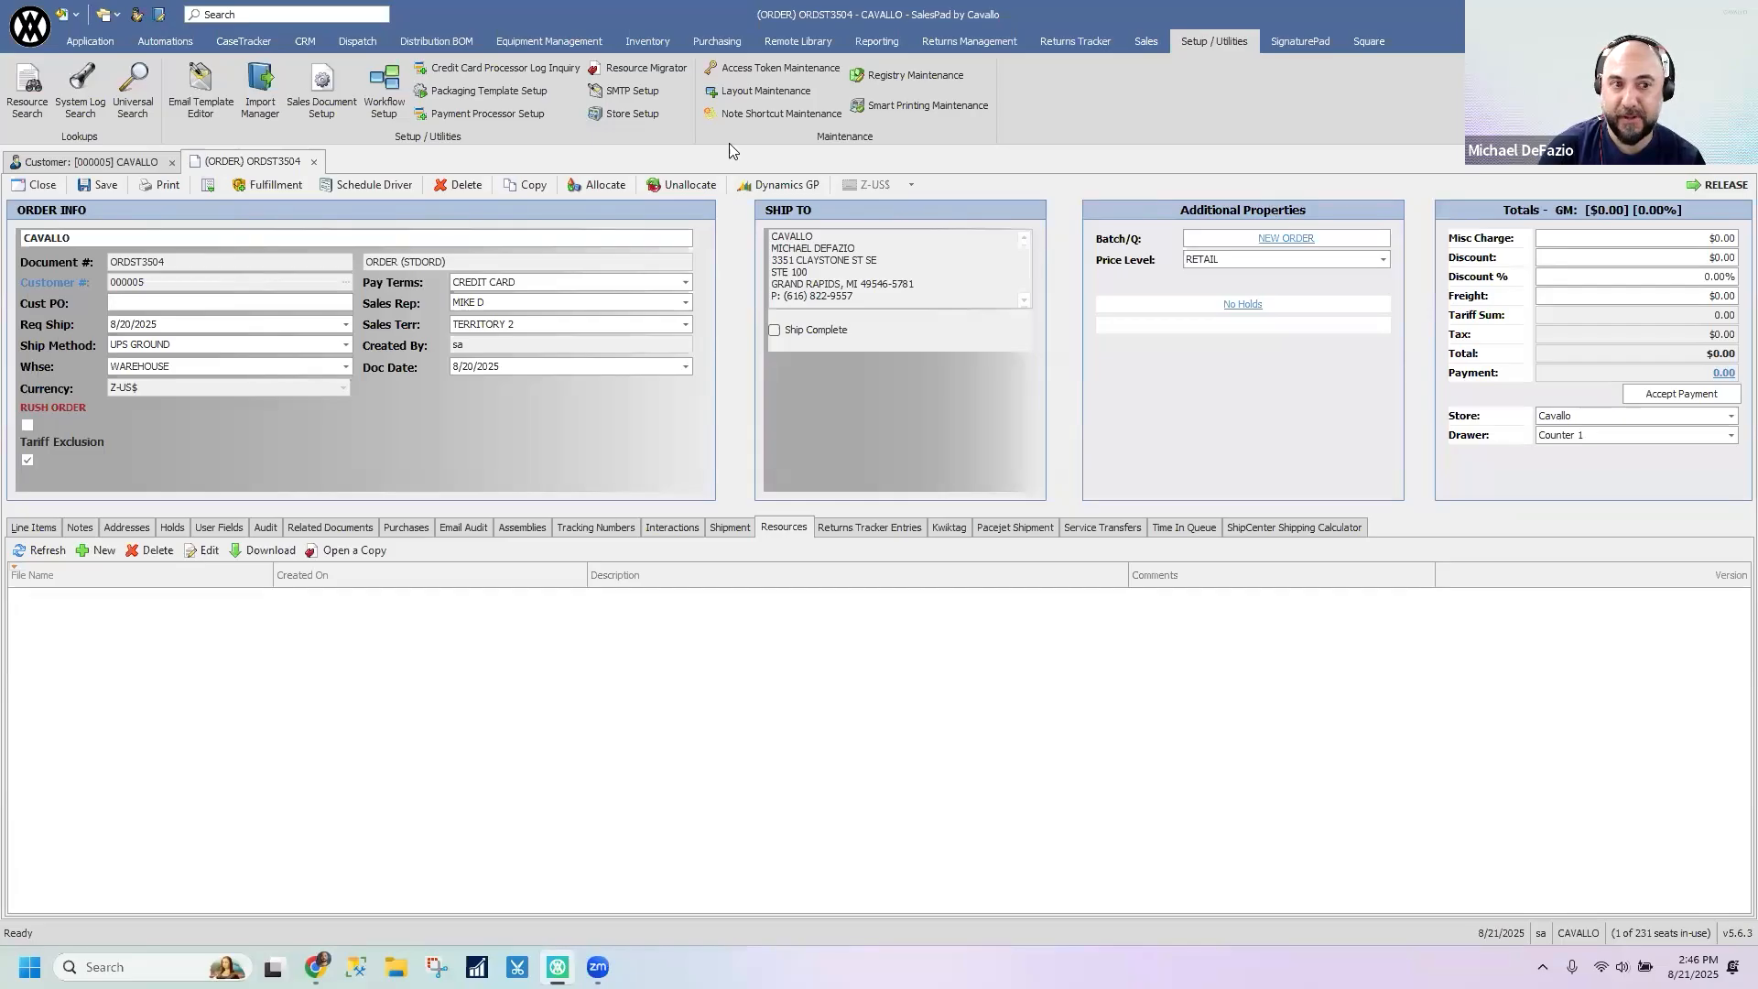
{"action": "left_click", "coordinate": [133, 163]}
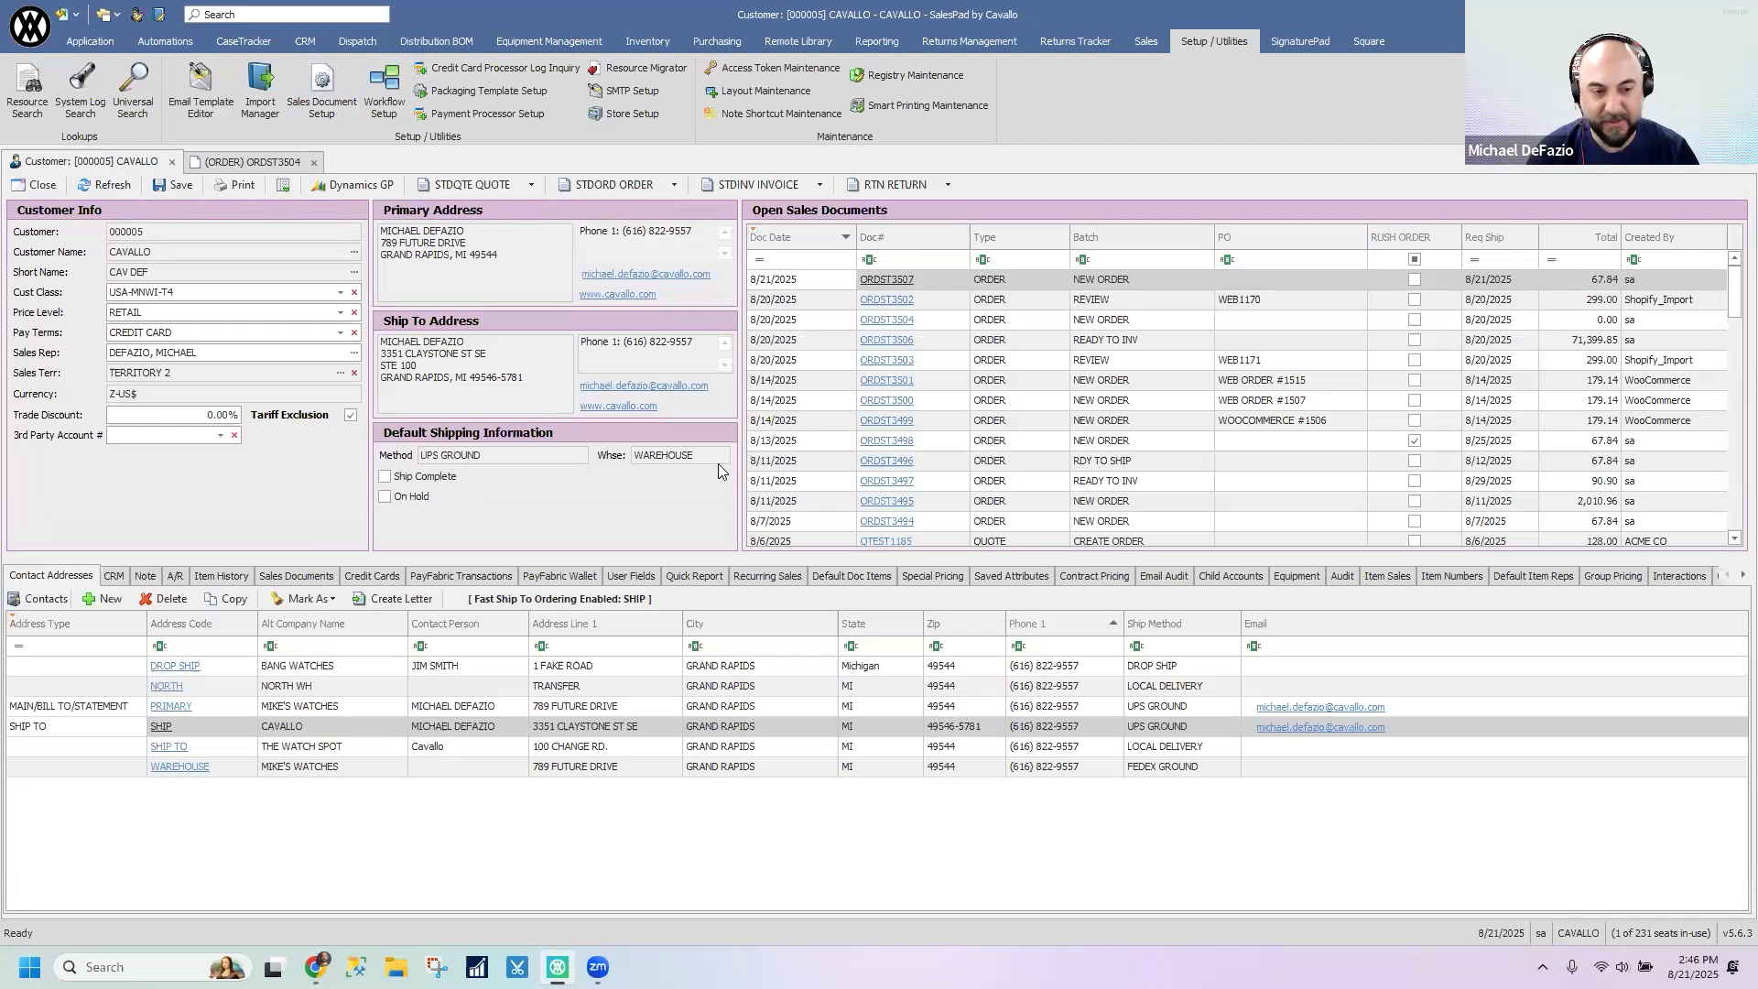
- Customize the customer card's USA-MNWI-T4 layout and move the Currency field from Customer Info to the hidden items
{"action": "right_click", "coordinate": [115, 473]}
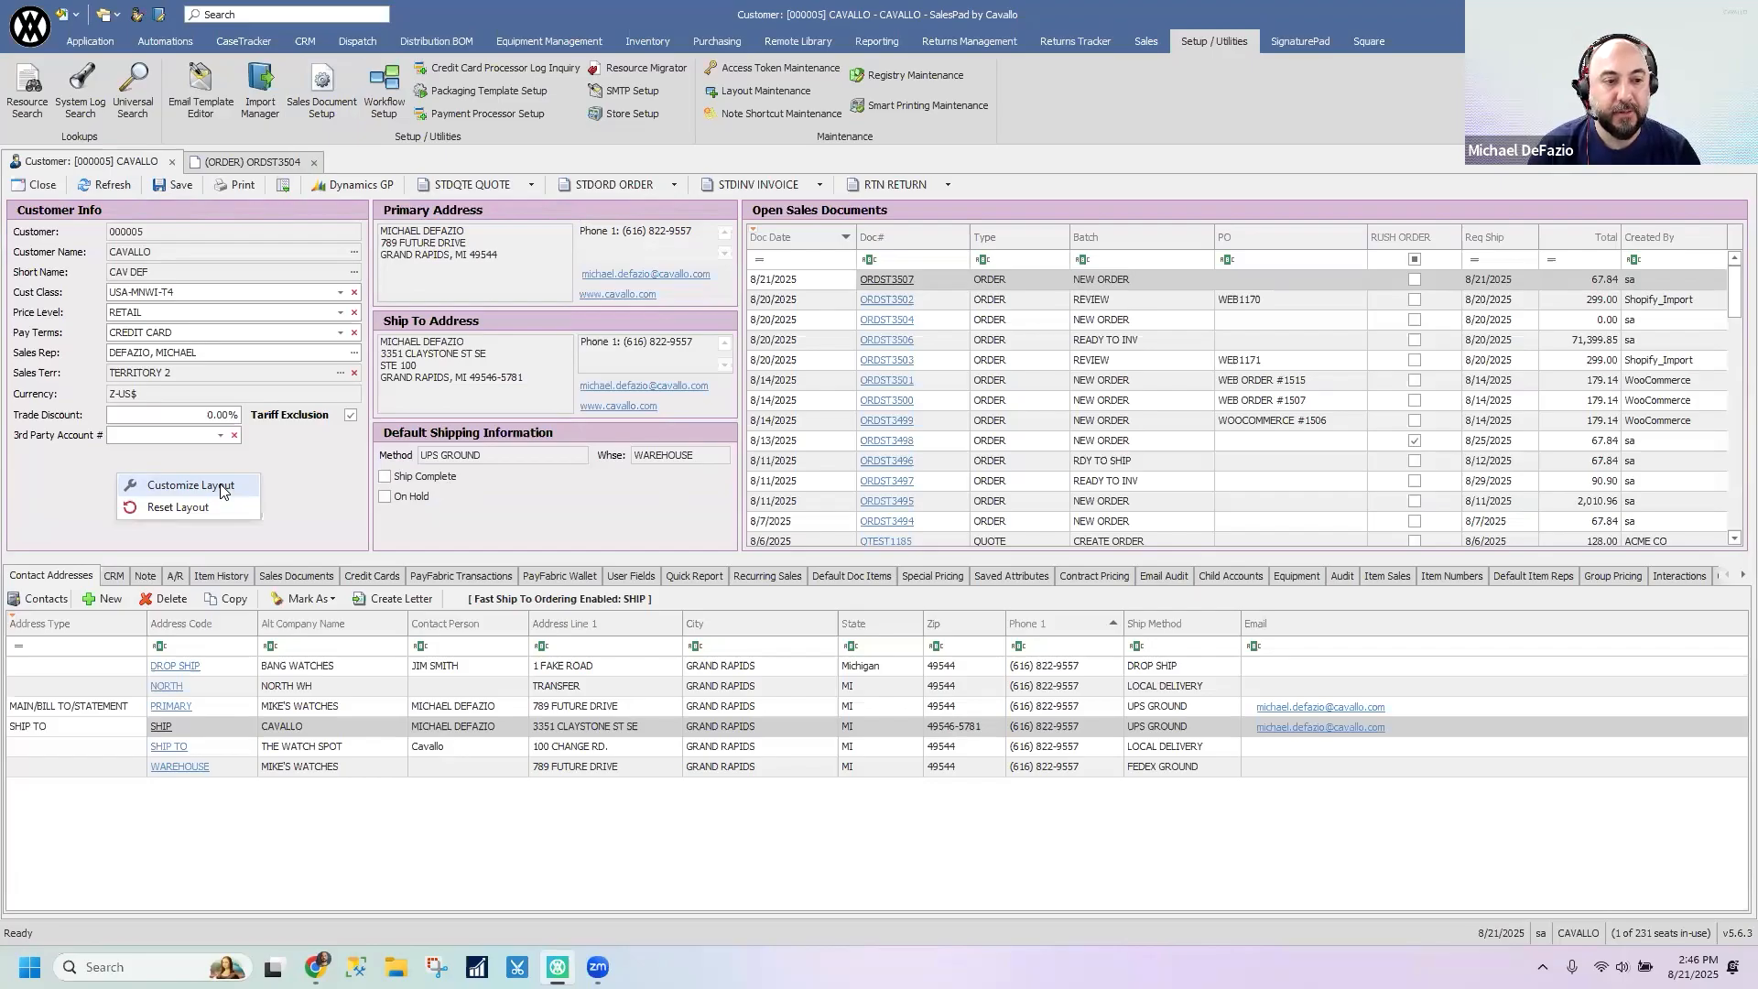
{"action": "left_click", "coordinate": [223, 492]}
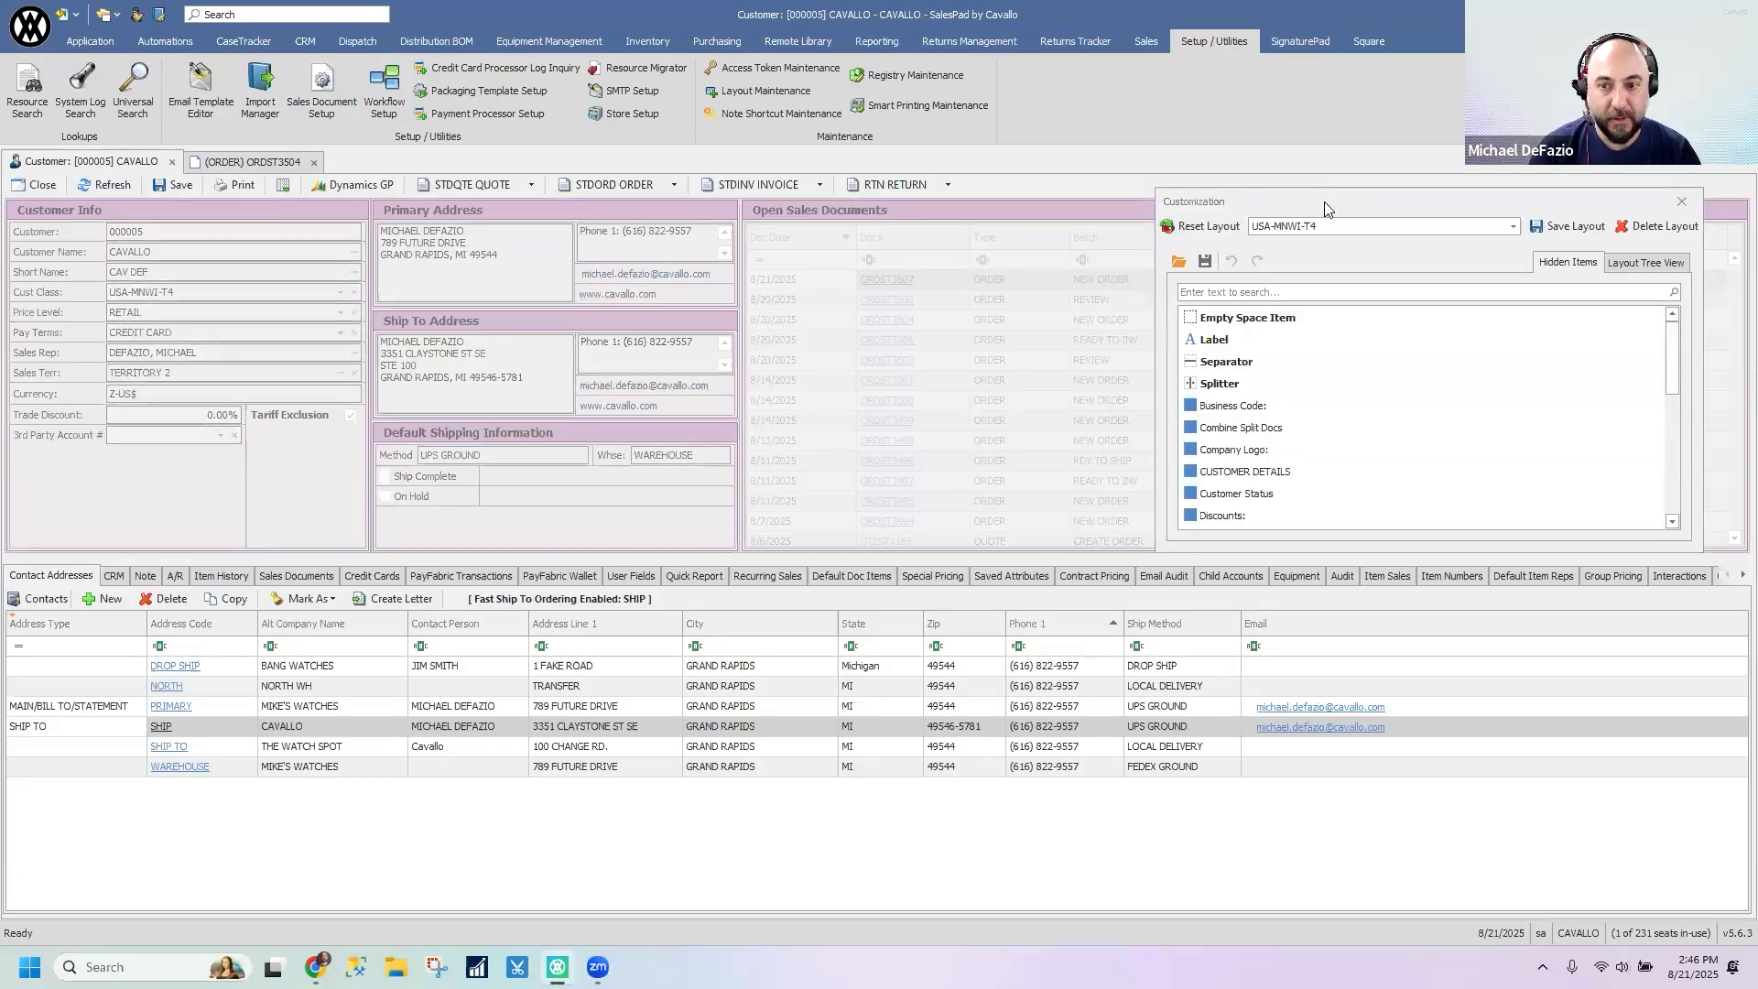
{"action": "left_click_drag", "start_coordinate": [1324, 201], "coordinate": [834, 123]}
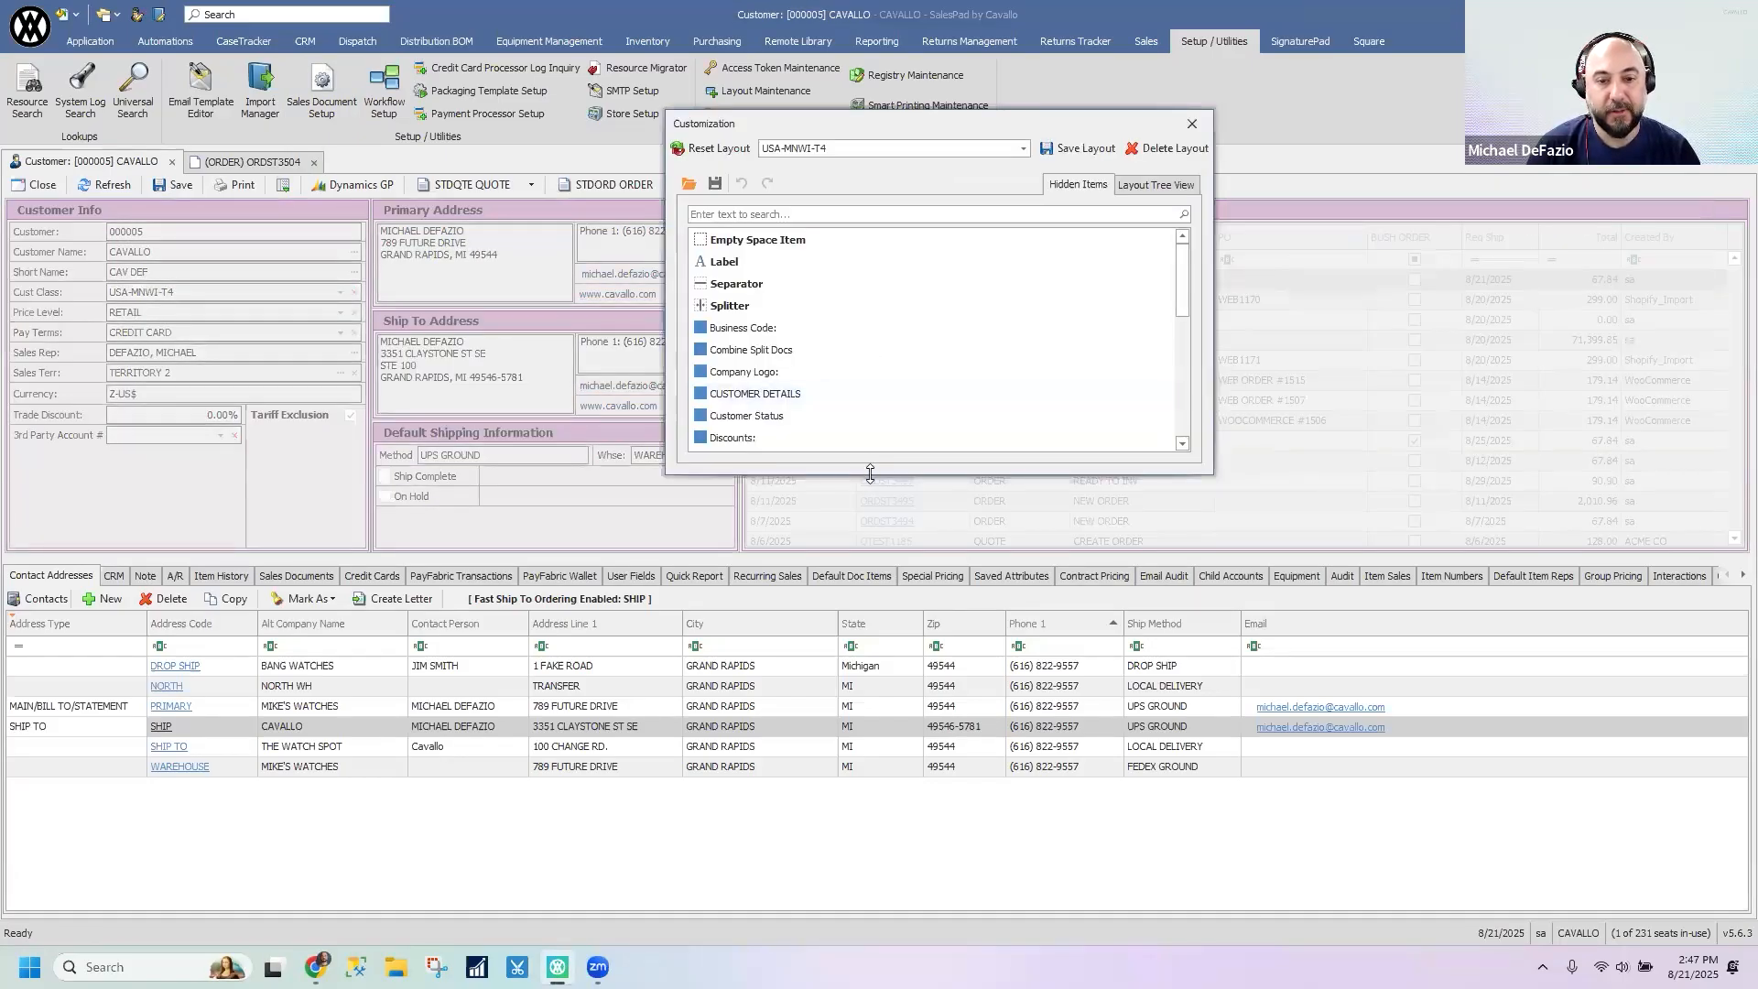
{"action": "left_click_drag", "start_coordinate": [870, 472], "coordinate": [877, 703]}
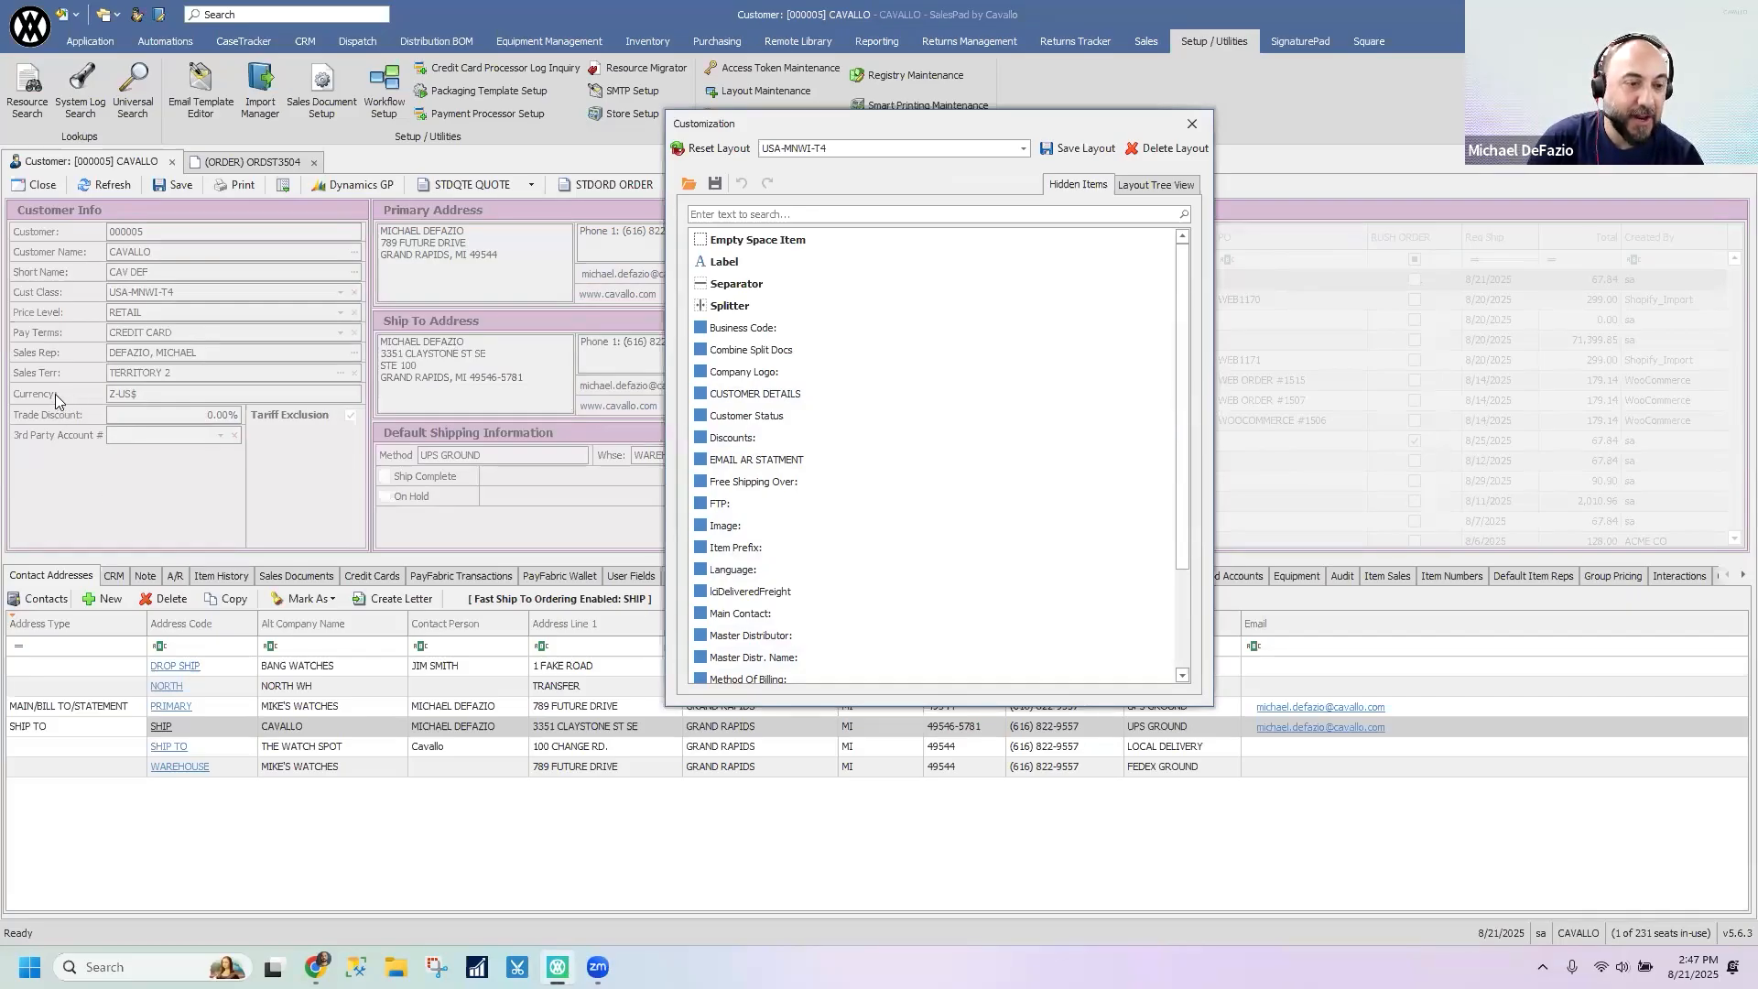
{"action": "left_click_drag", "start_coordinate": [55, 394], "coordinate": [918, 541]}
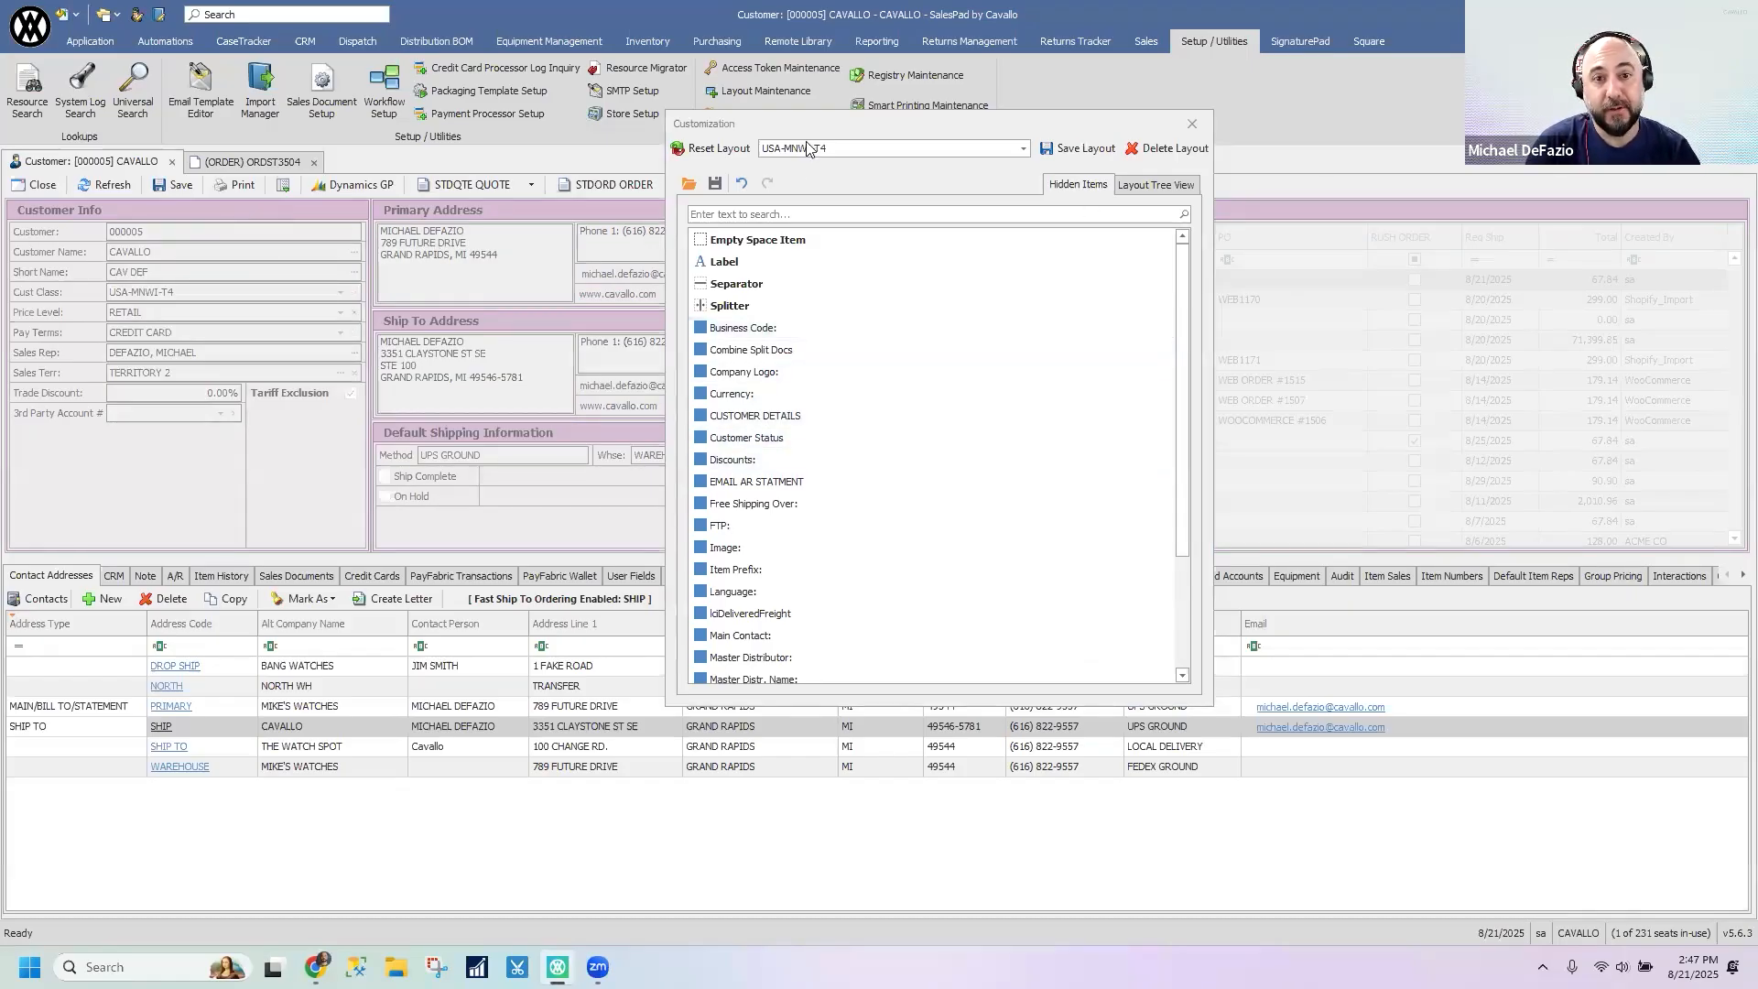
- Set the Customer Info group's BorderColor to Lime in the layout's AppearanceGroup properties
{"action": "left_click_drag", "start_coordinate": [810, 130], "coordinate": [1197, 171]}
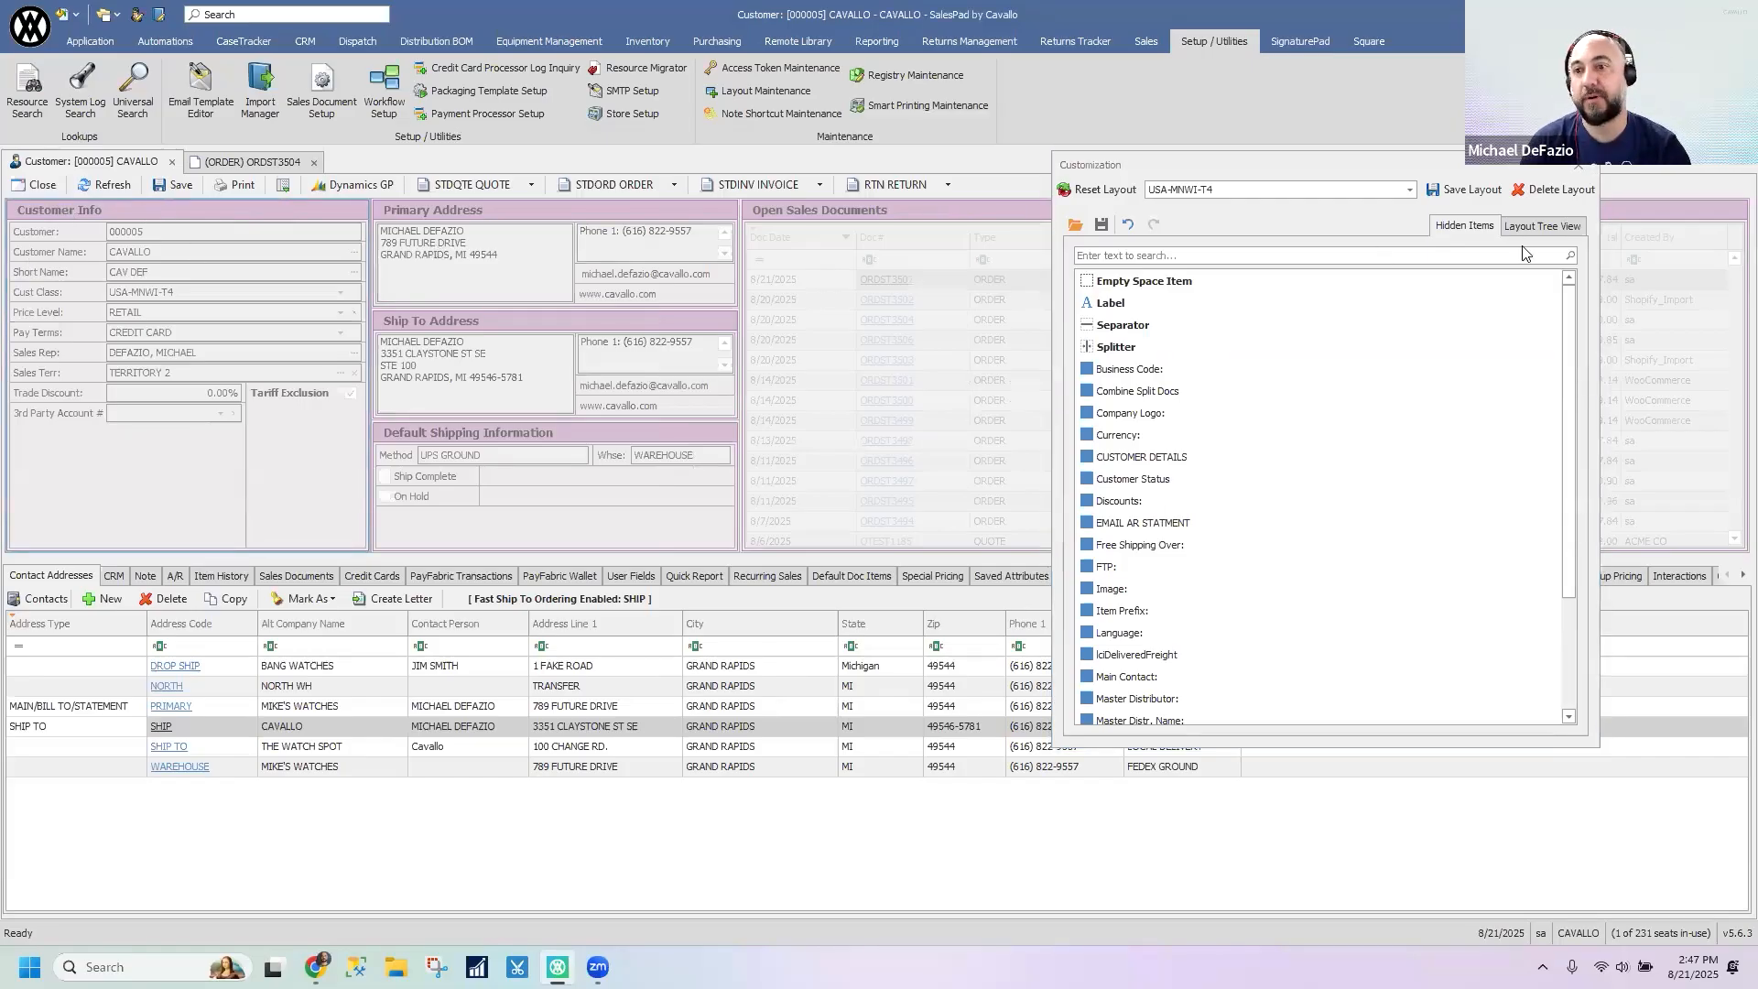
{"action": "left_click", "coordinate": [1542, 227]}
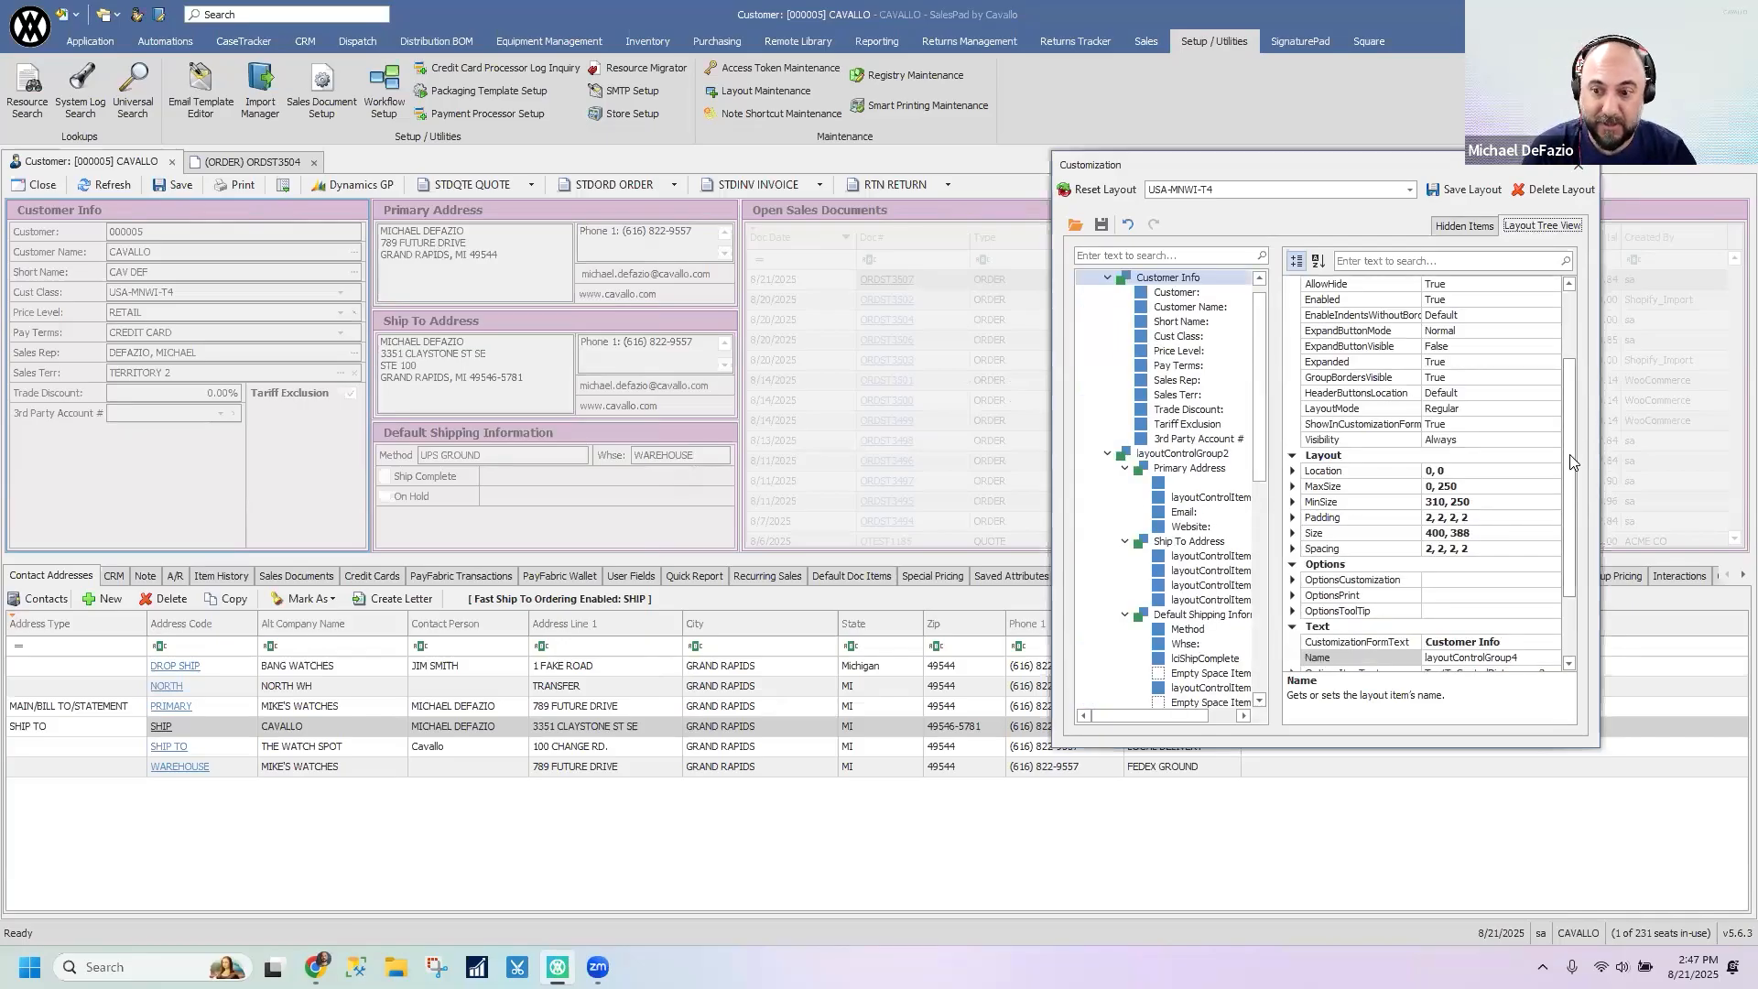
{"action": "left_click", "coordinate": [1570, 291]}
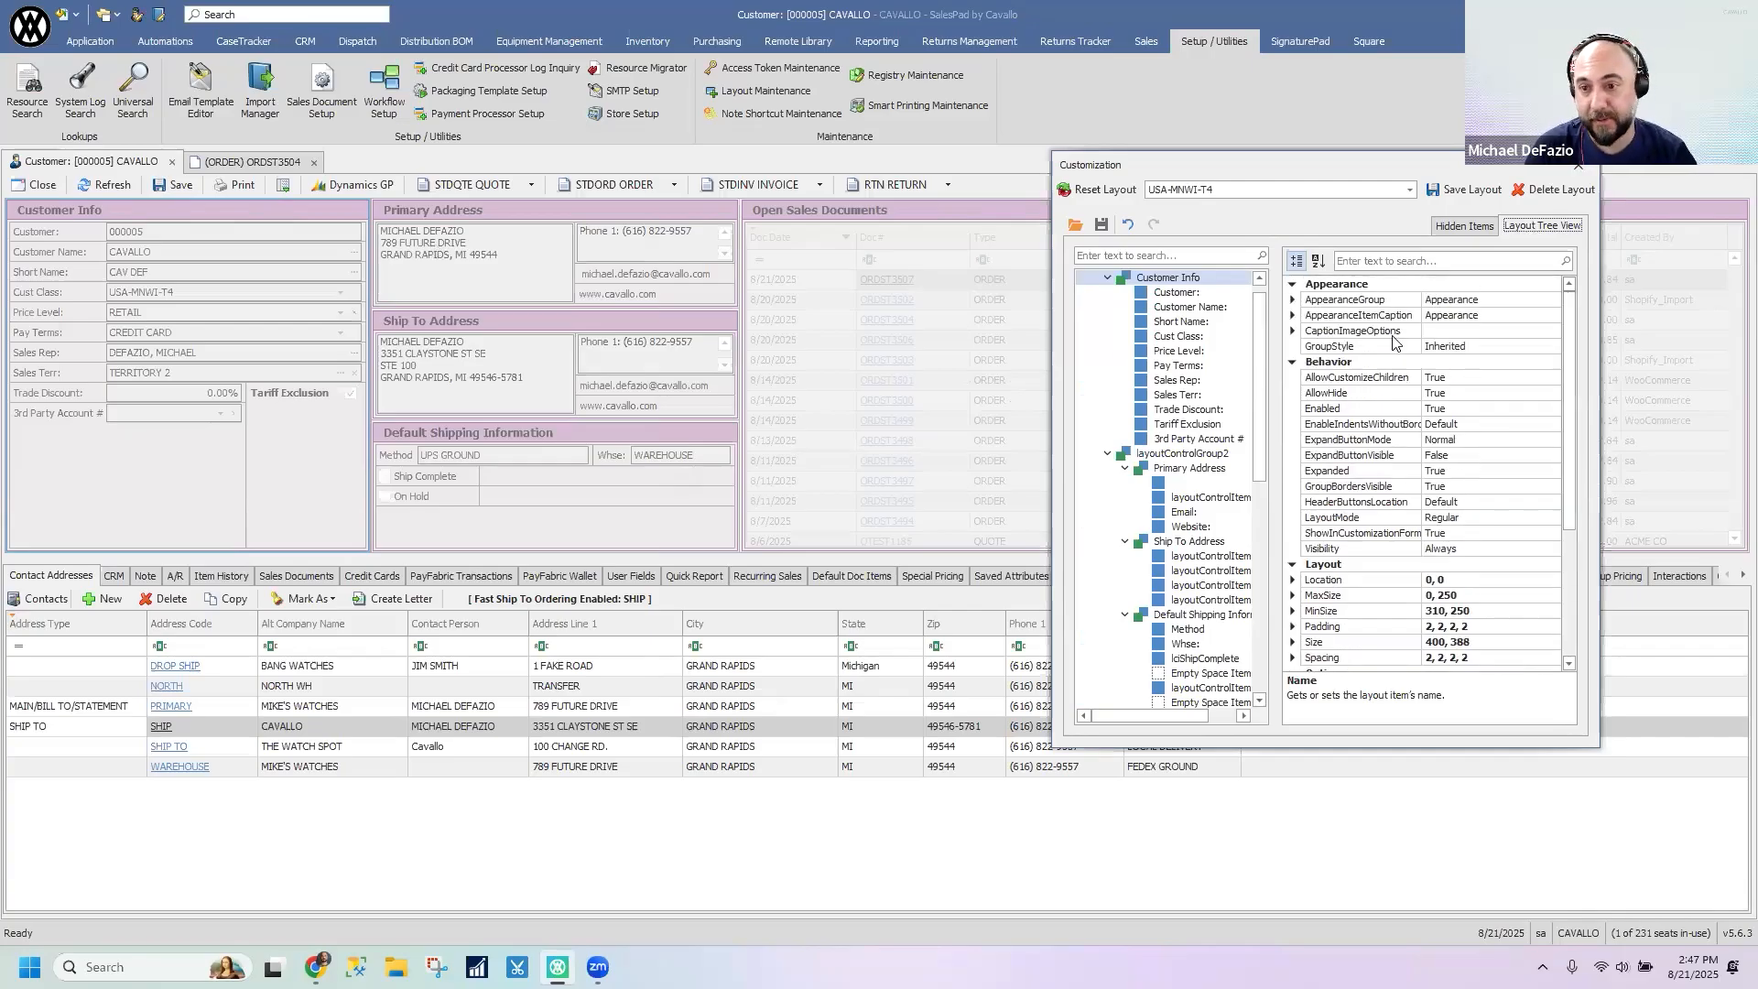
{"action": "left_click", "coordinate": [1292, 301]}
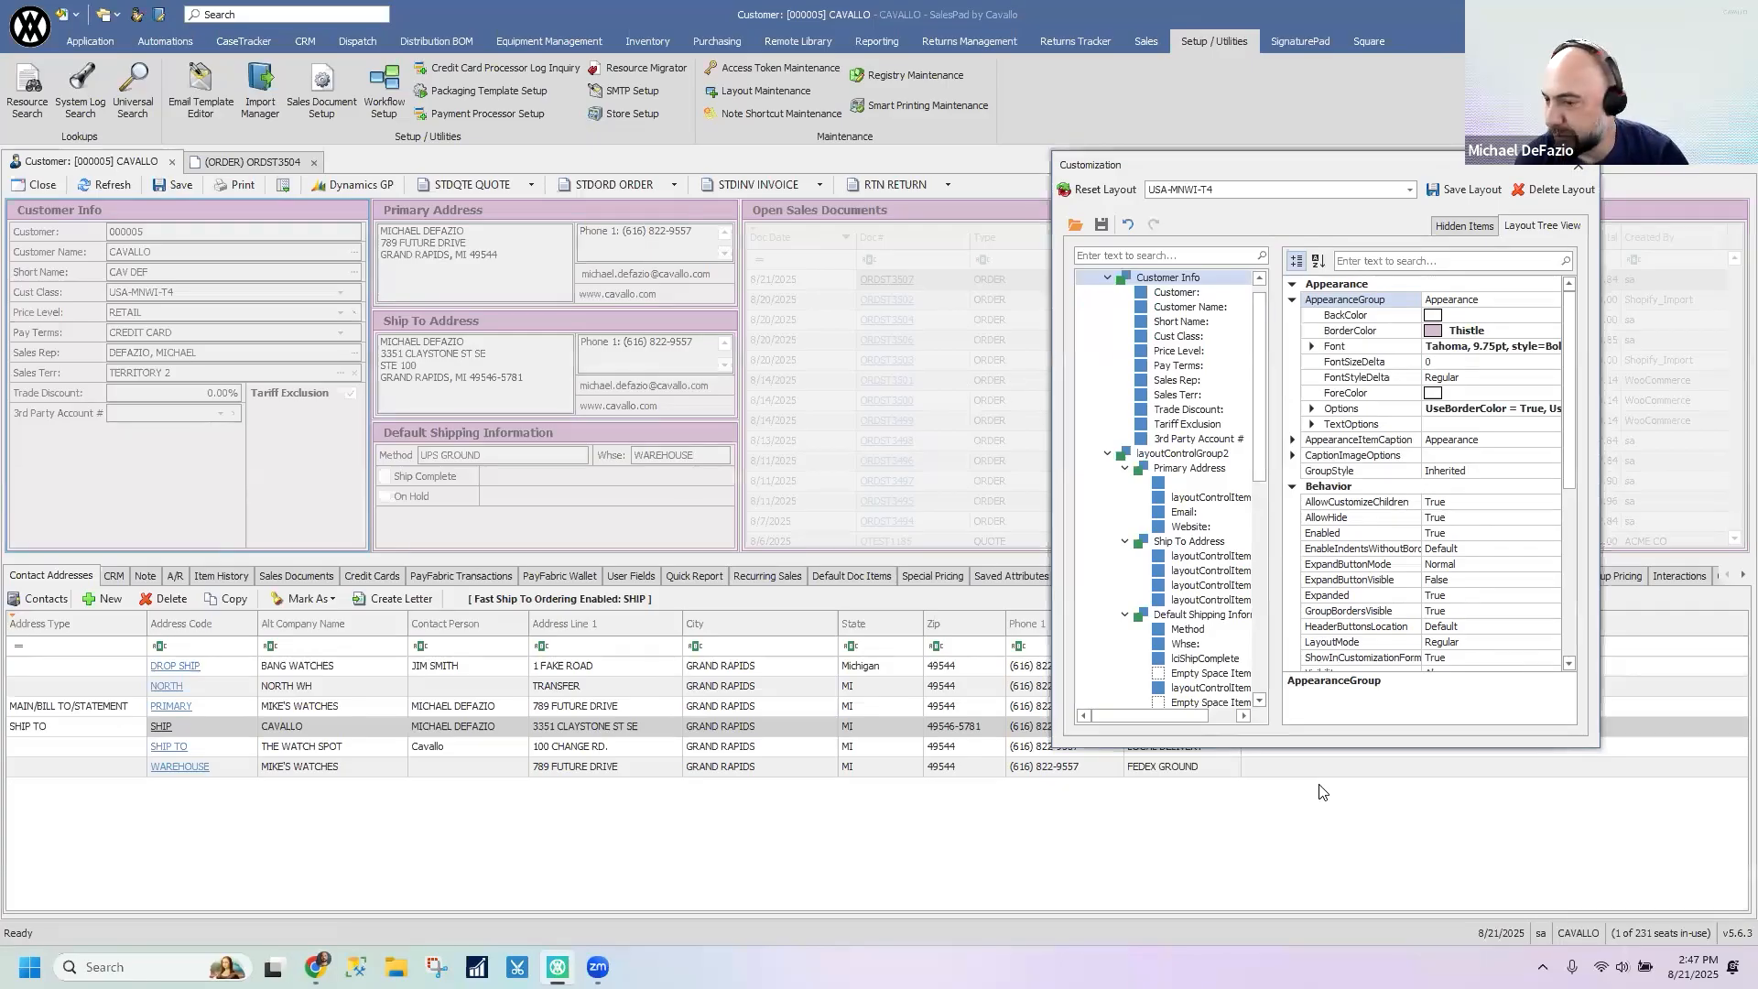
{"action": "left_click", "coordinate": [1540, 332]}
{"action": "left_click", "coordinate": [1555, 331]}
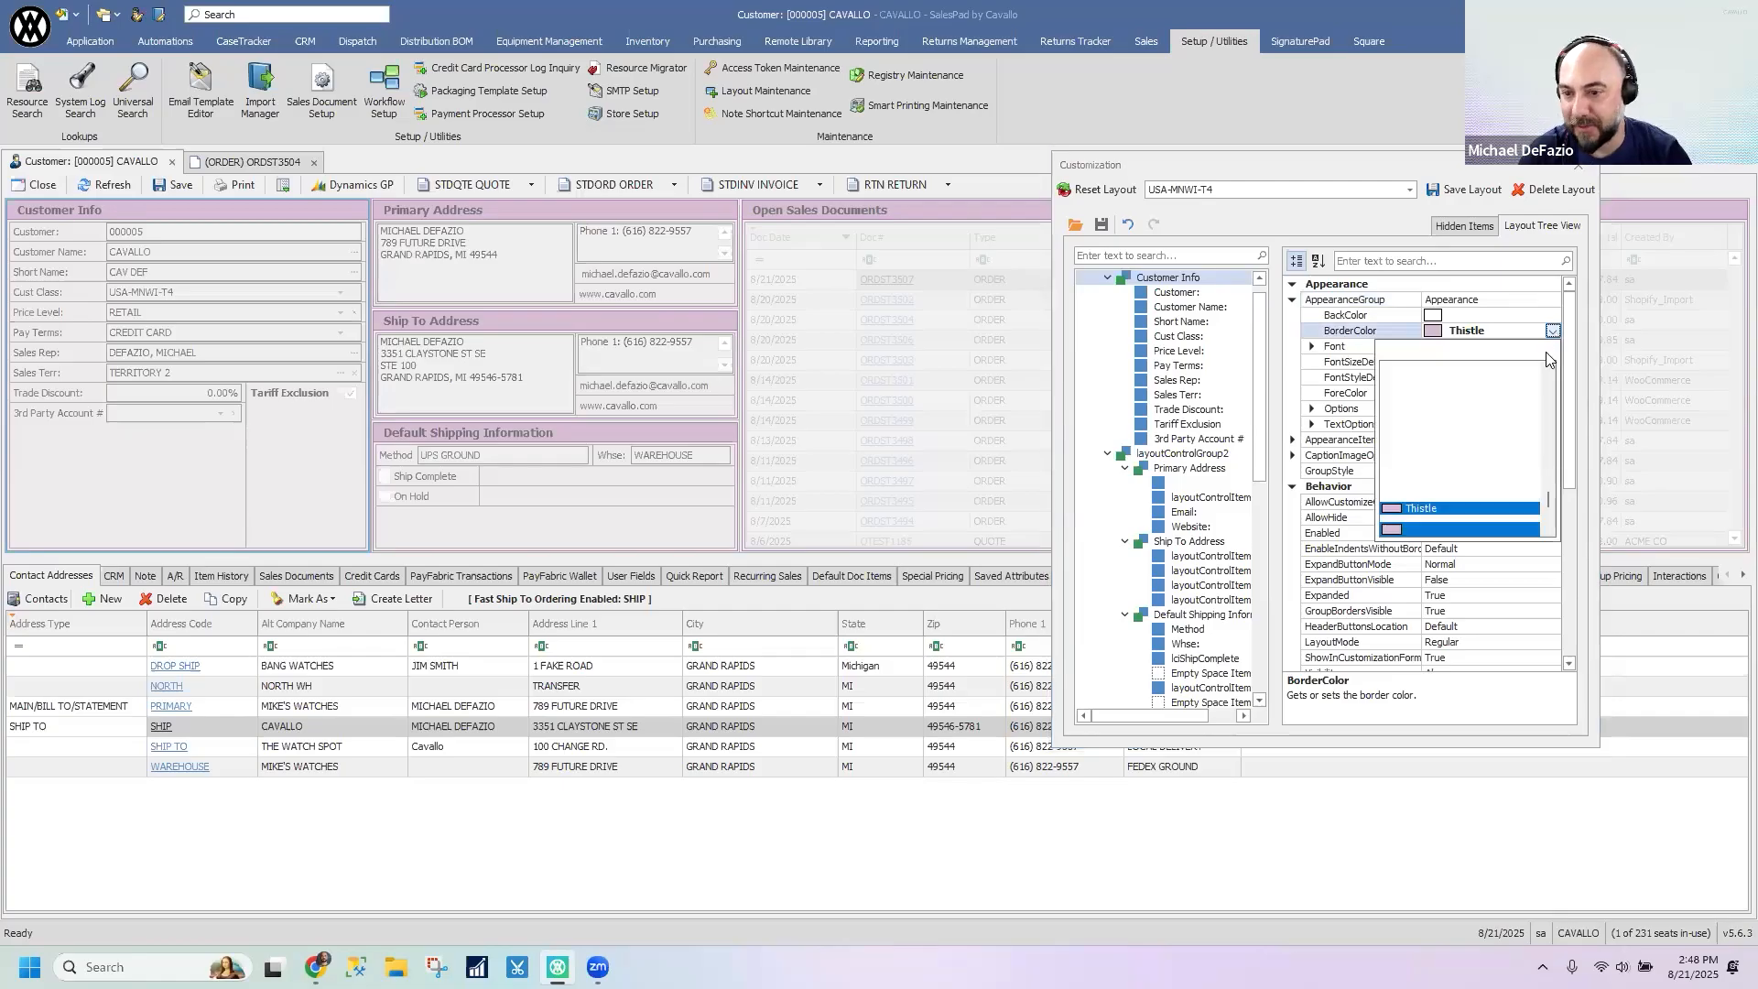
{"action": "left_click_drag", "start_coordinate": [1547, 501], "coordinate": [1544, 458]}
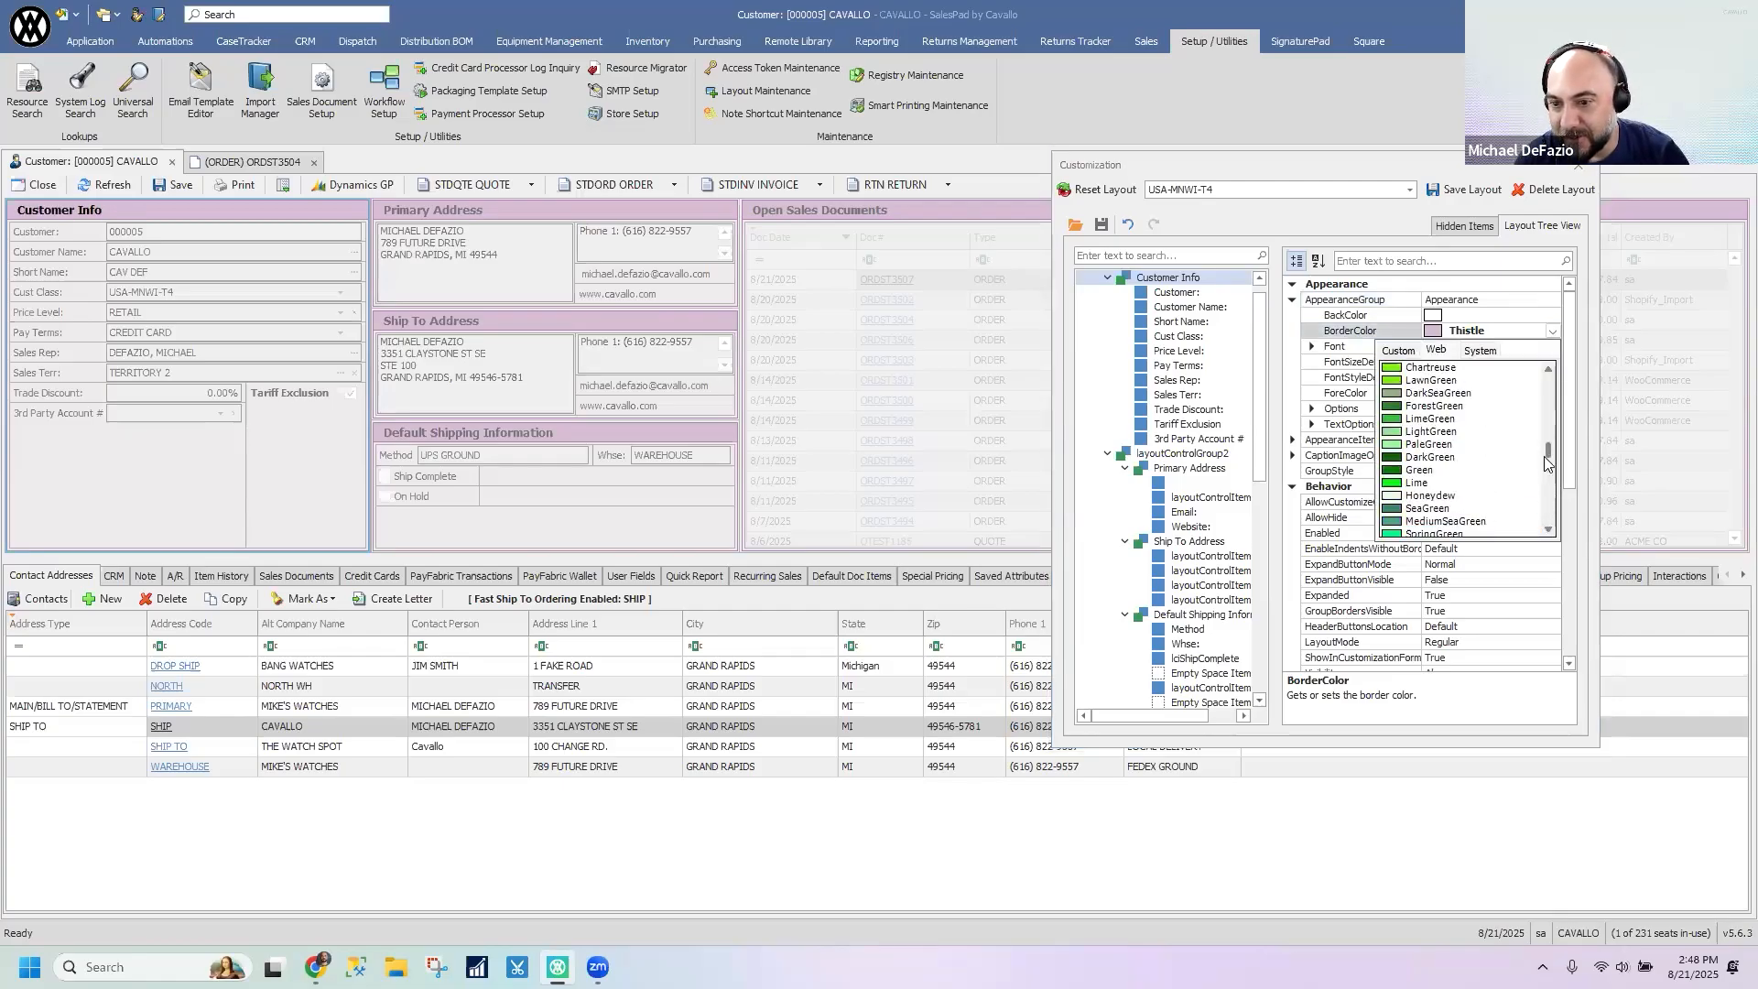
{"action": "left_click", "coordinate": [1417, 482]}
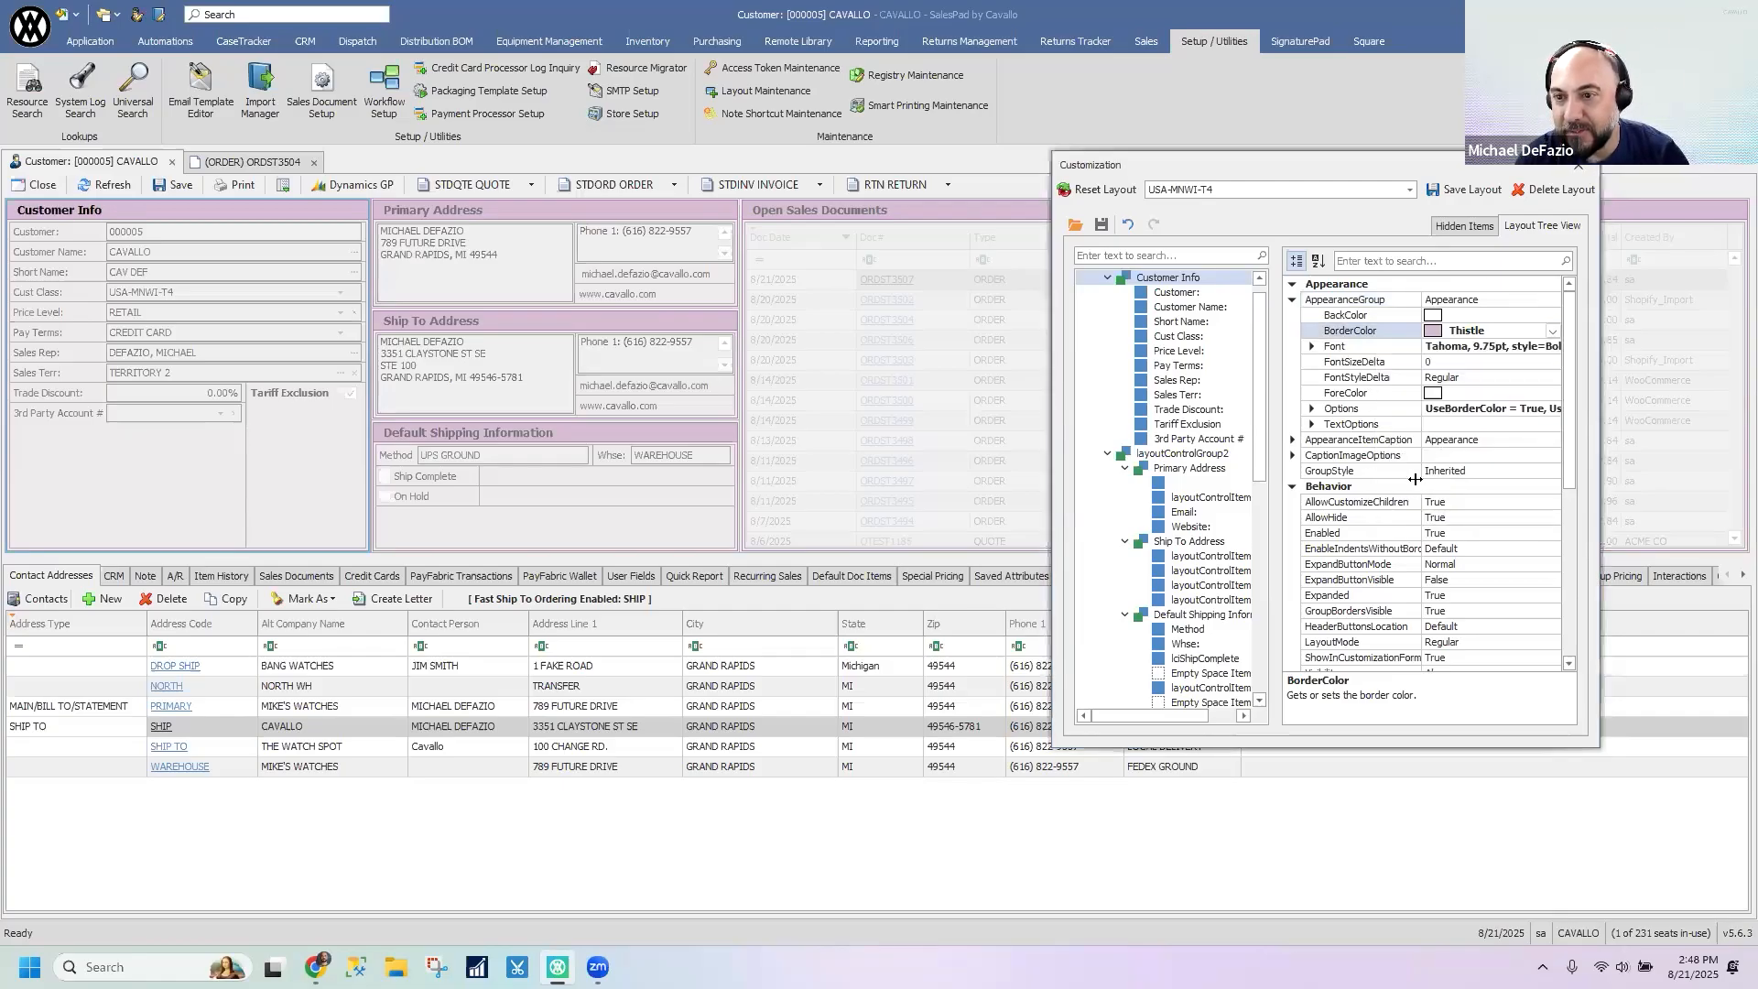
- Save the USA-MNWI-T4 layout changes and close the customization window
{"action": "left_click", "coordinate": [1464, 196]}
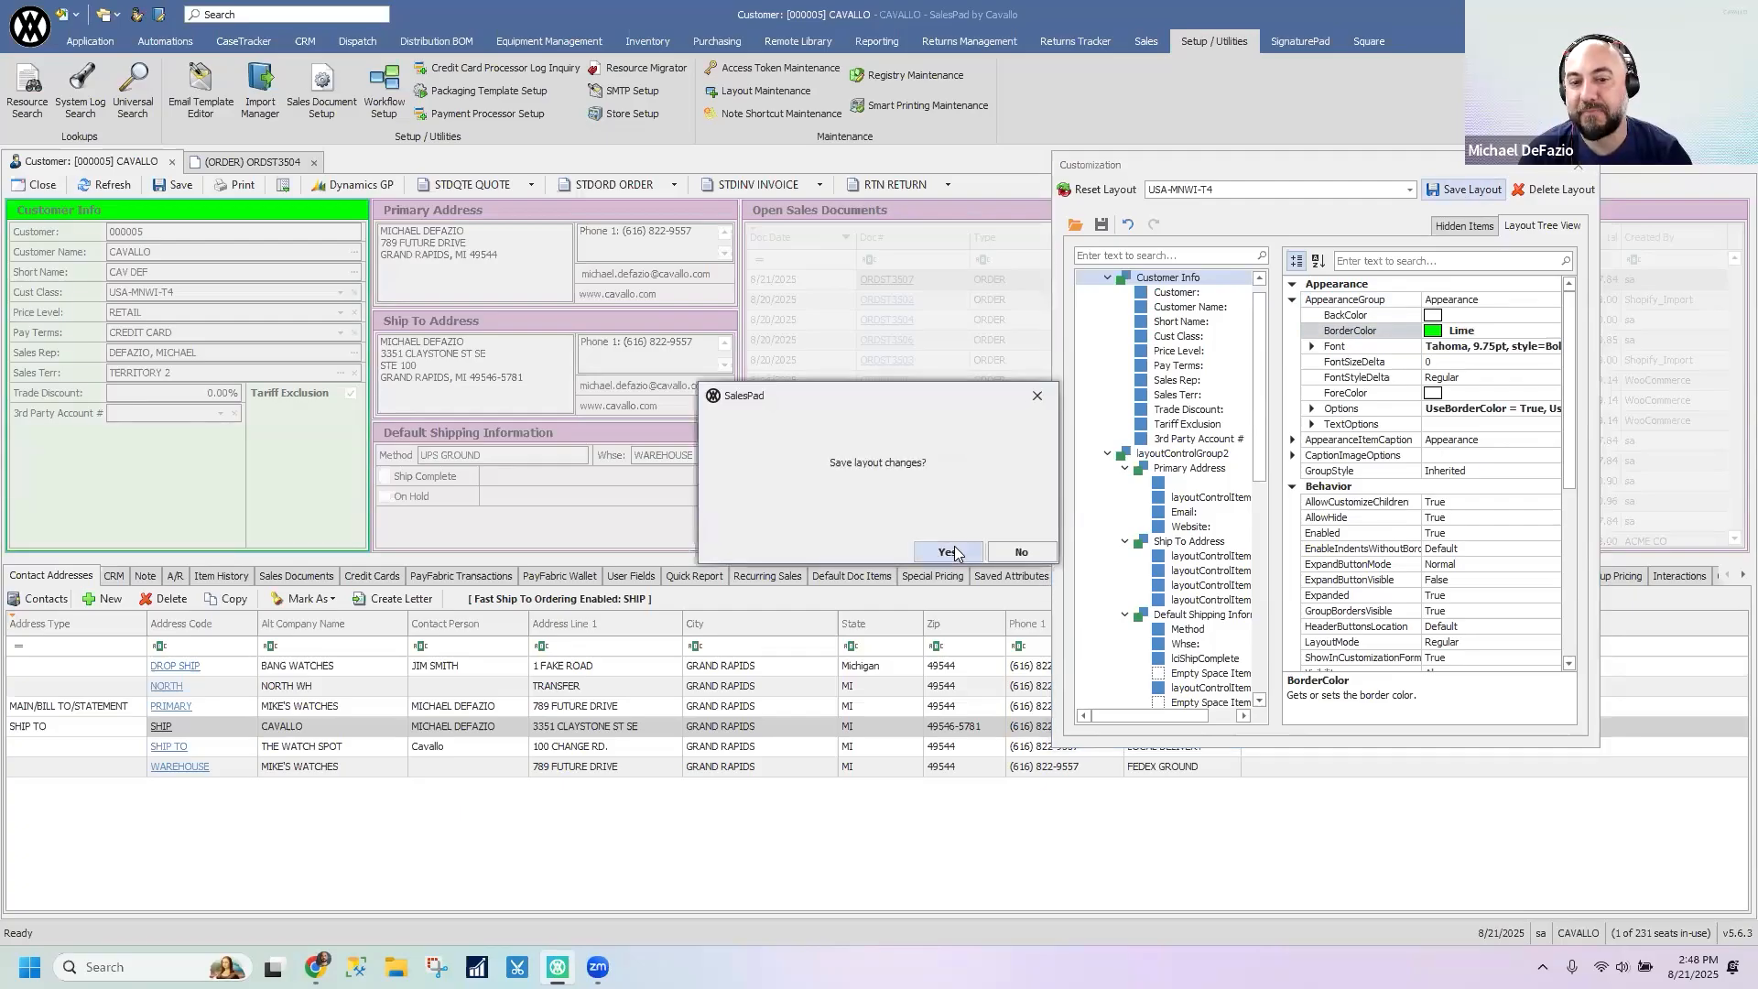
{"action": "left_click", "coordinate": [945, 549]}
{"action": "left_click", "coordinate": [1579, 168]}
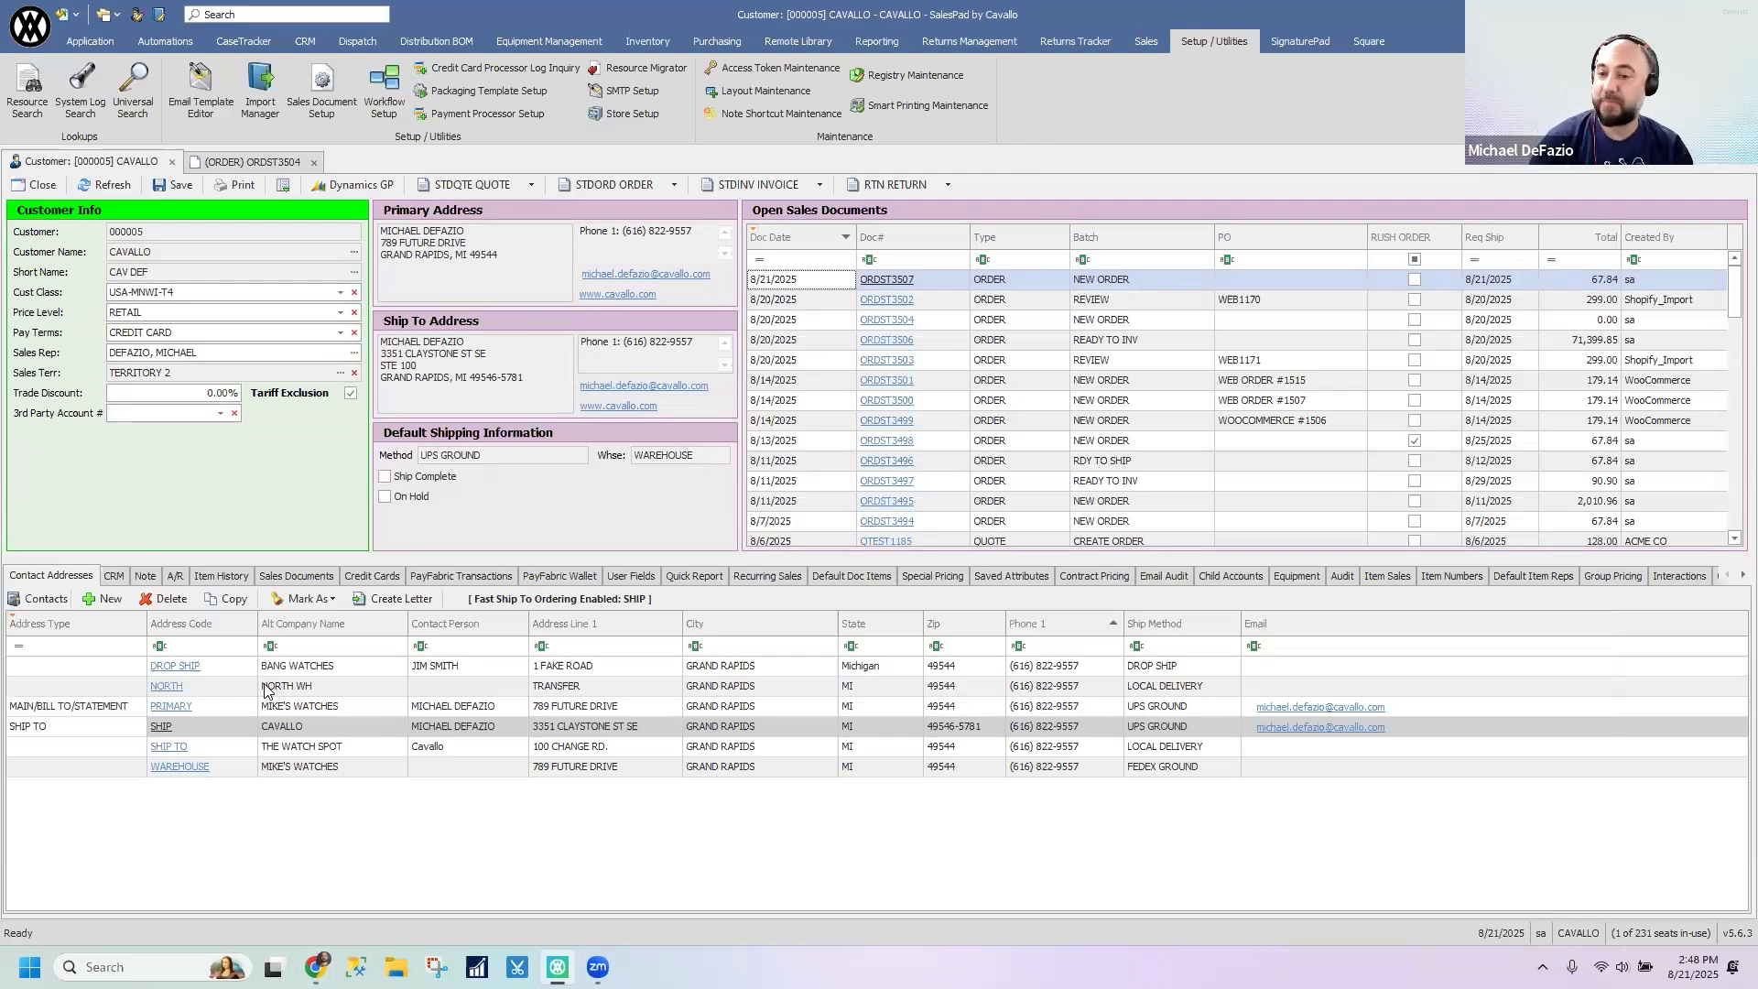
- View the customer card's layout customization properties again and close them without changes
{"action": "right_click", "coordinate": [151, 472]}
{"action": "left_click", "coordinate": [183, 480]}
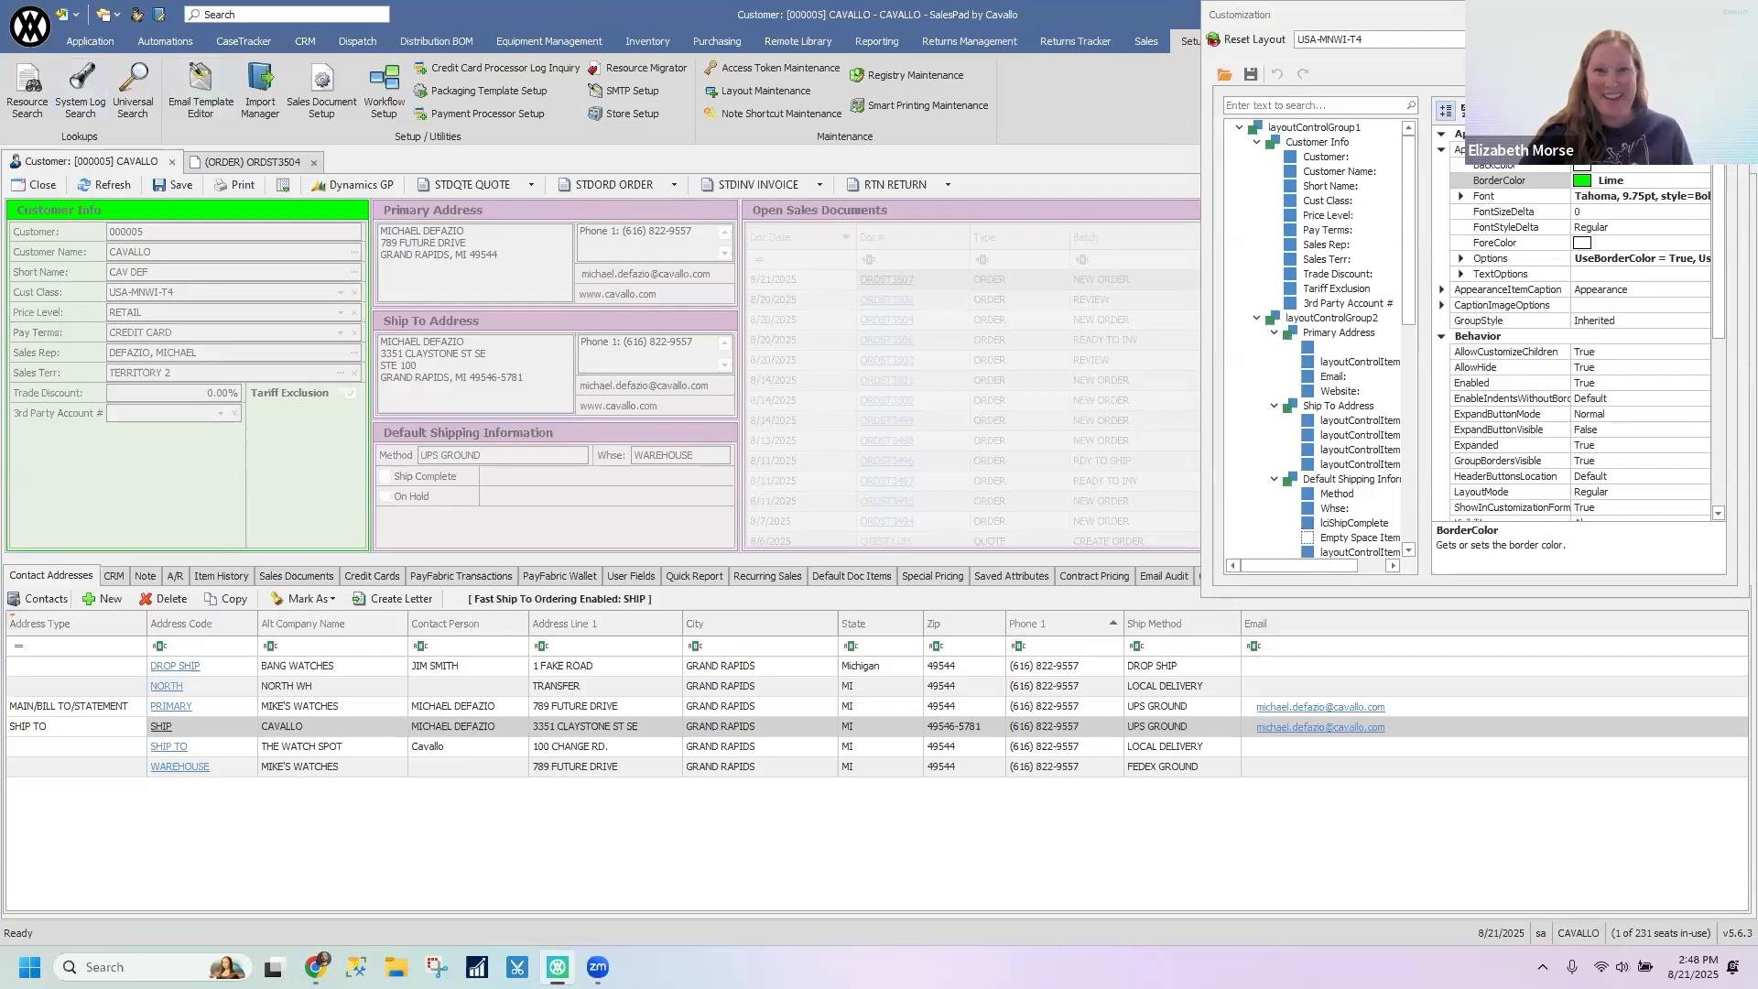
{"action": "left_click", "coordinate": [1731, 14]}
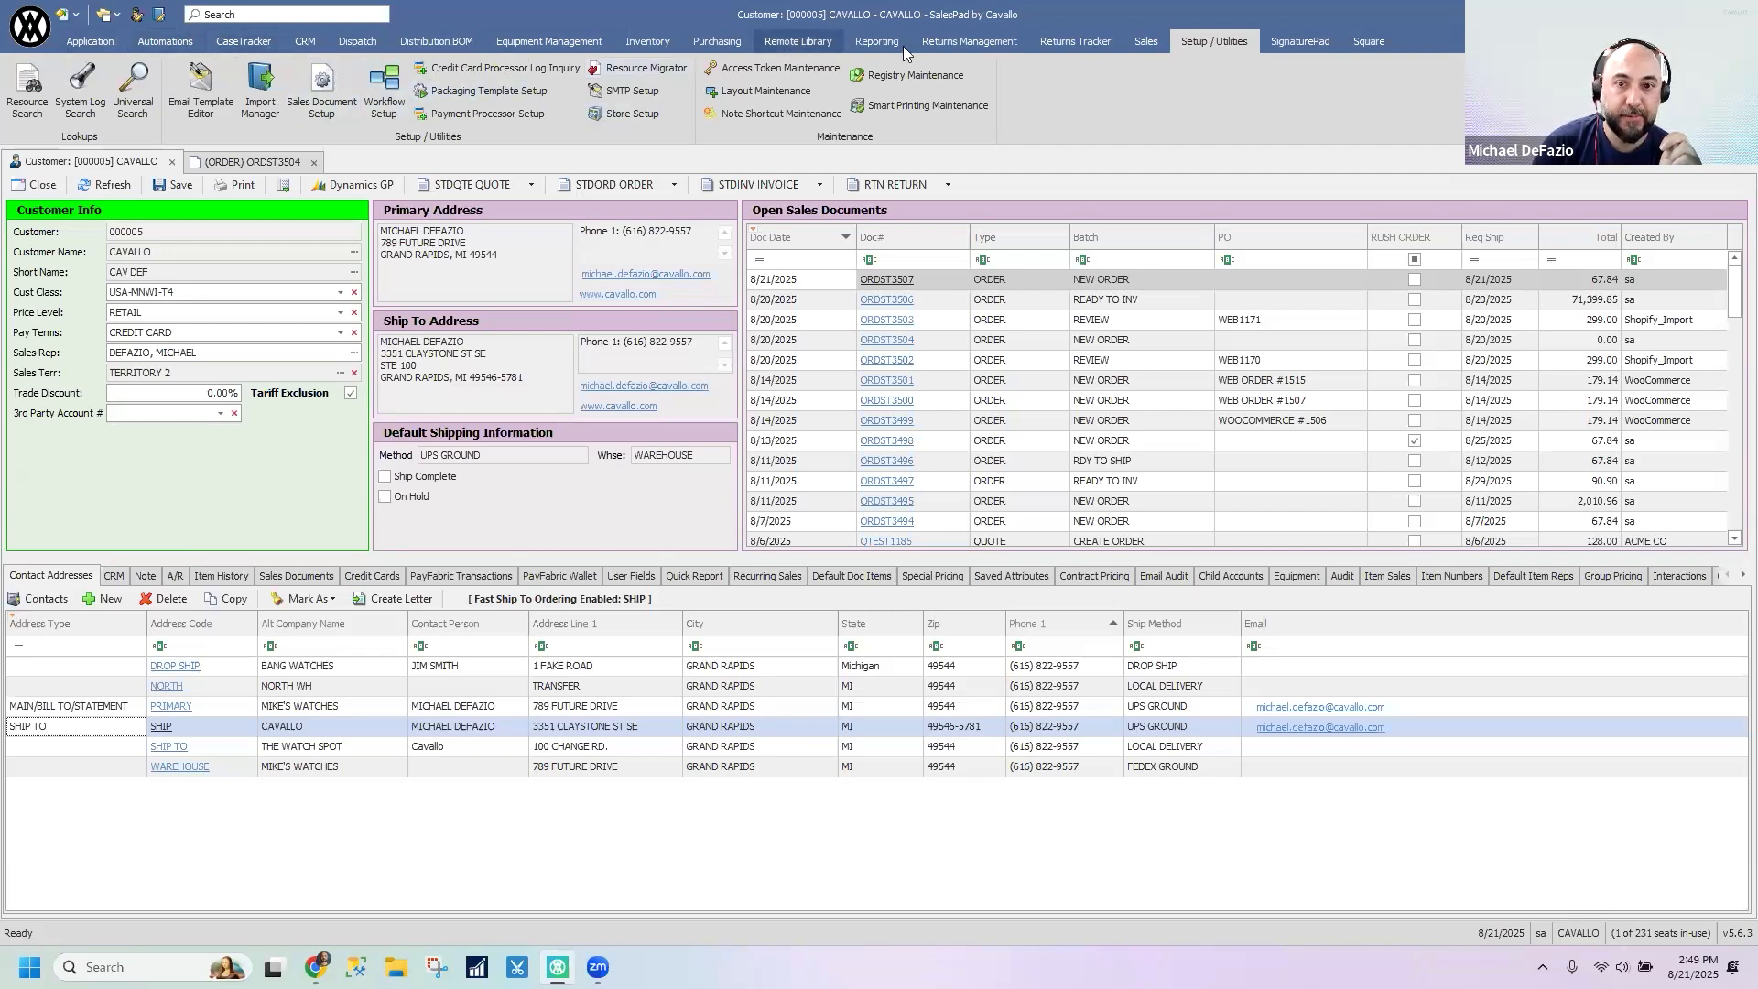
- Open Recent Sales Documents as a floating window over the open sales documents grid and lengthen it downward
{"action": "left_click", "coordinate": [1146, 41]}
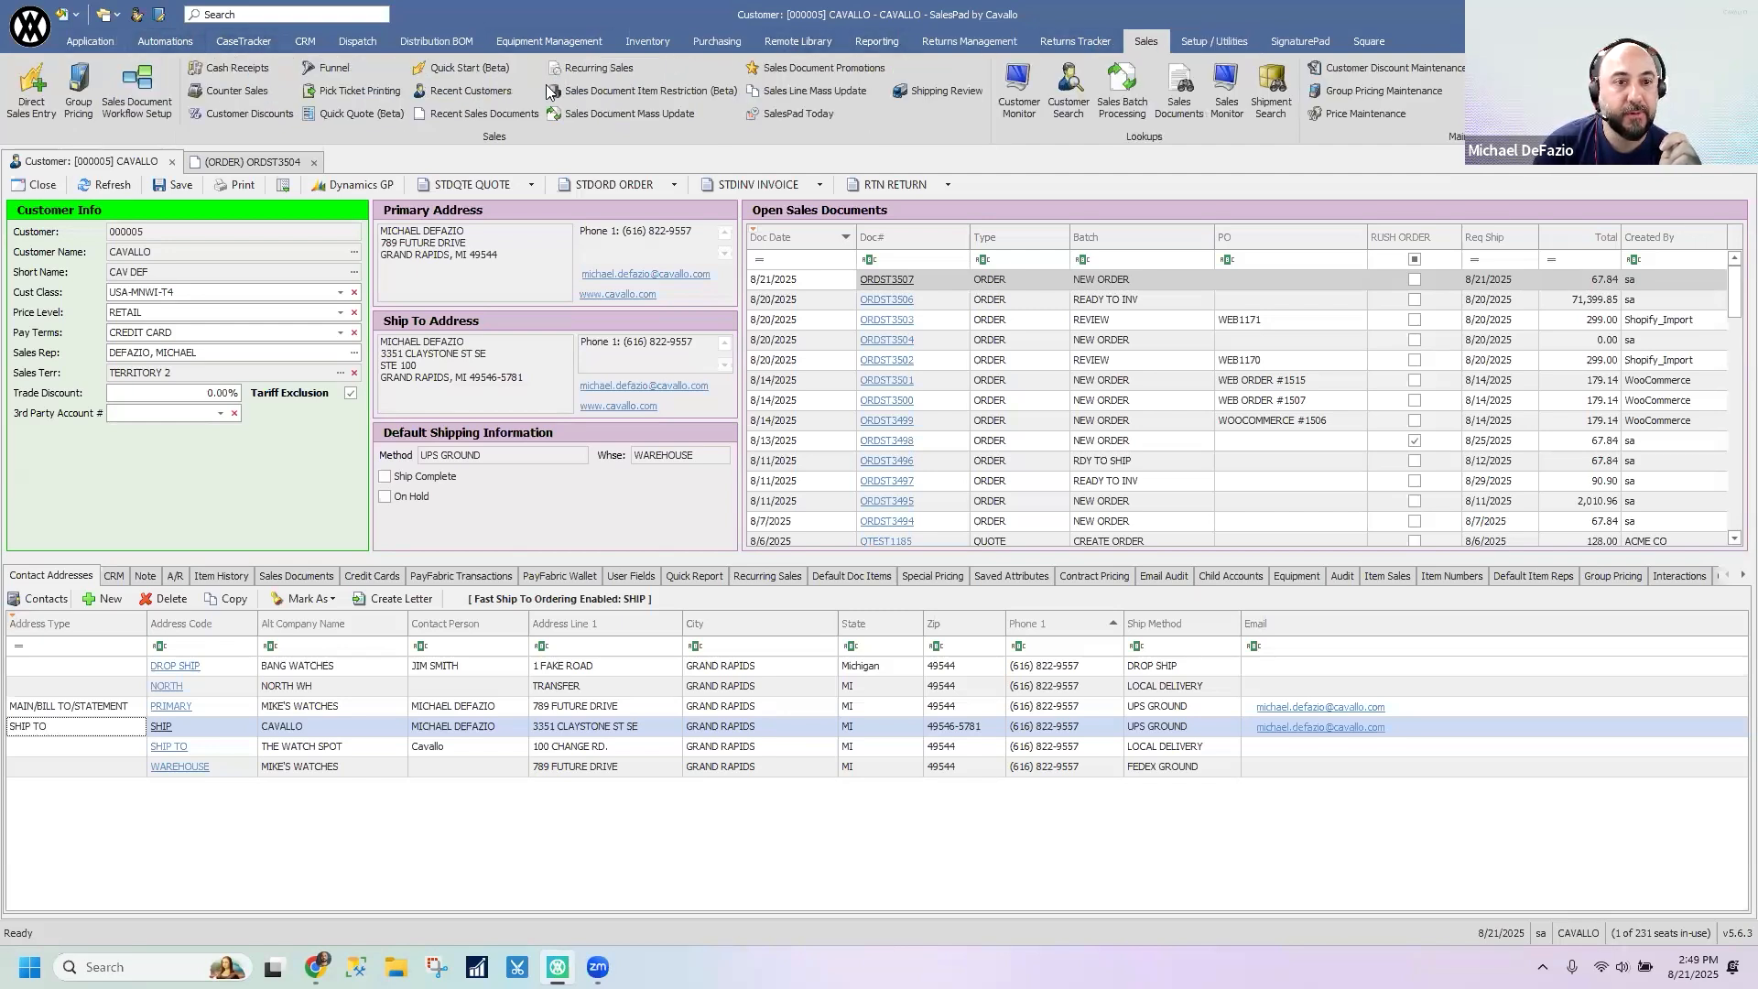
{"action": "left_click", "coordinate": [484, 115]}
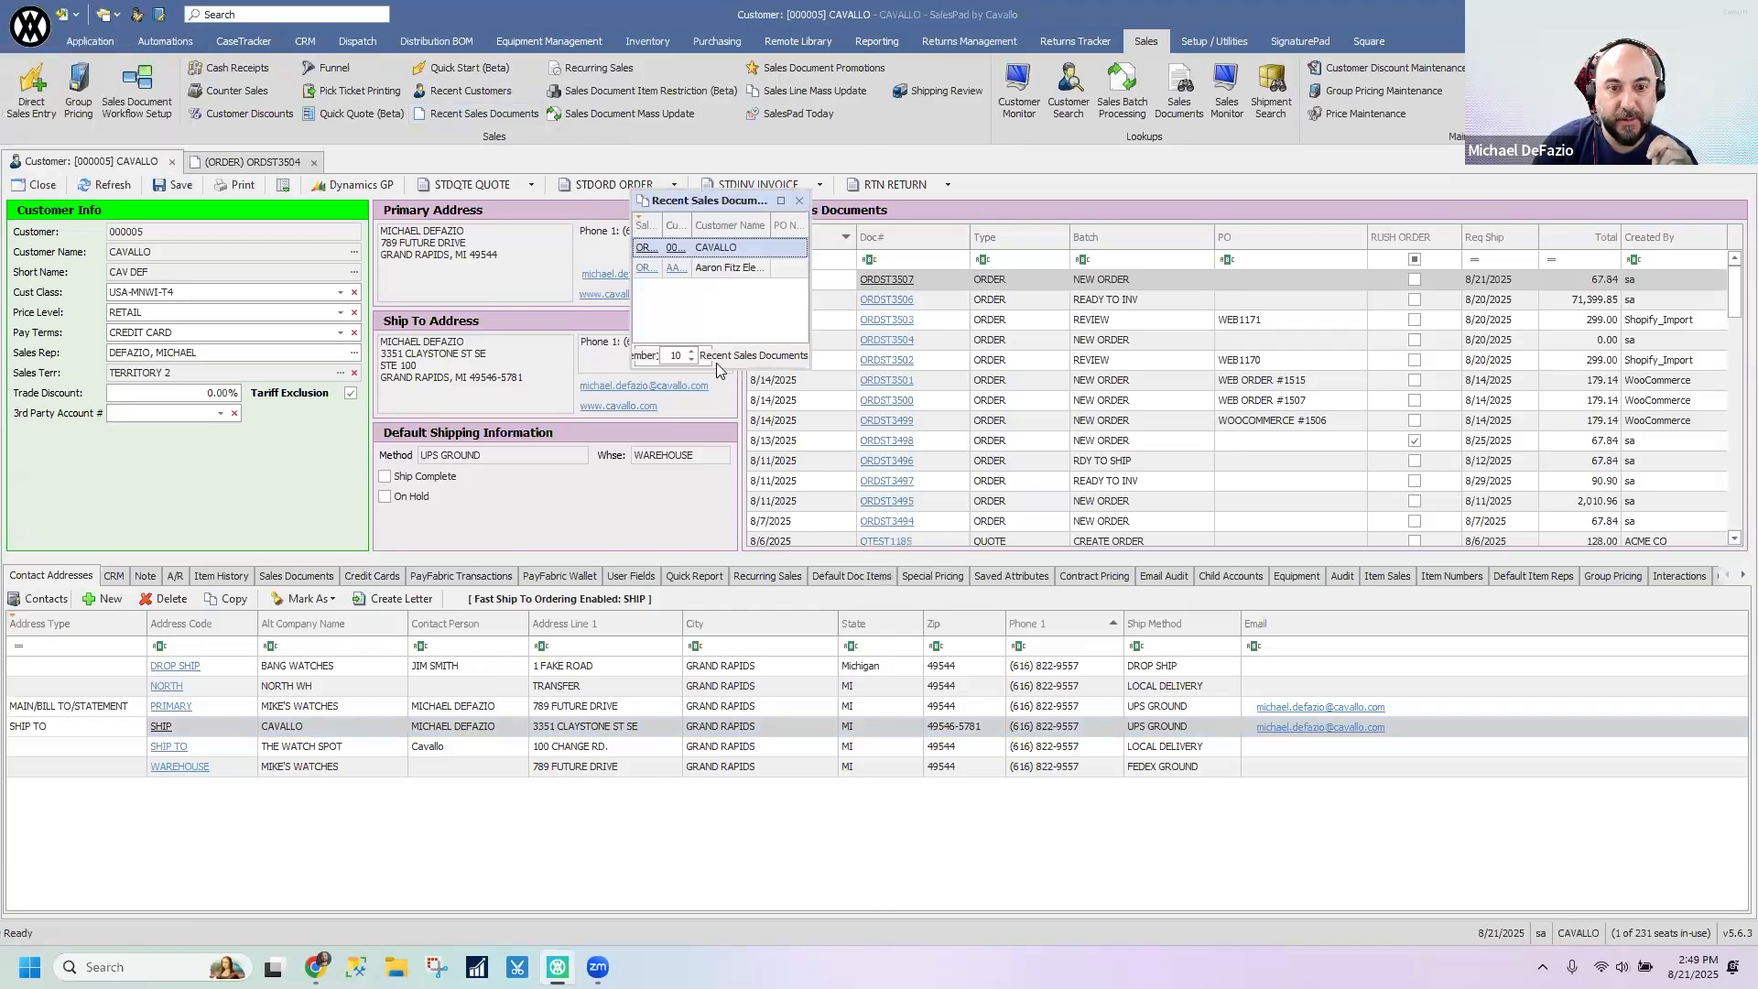
{"action": "left_click_drag", "start_coordinate": [714, 196], "coordinate": [1150, 179]}
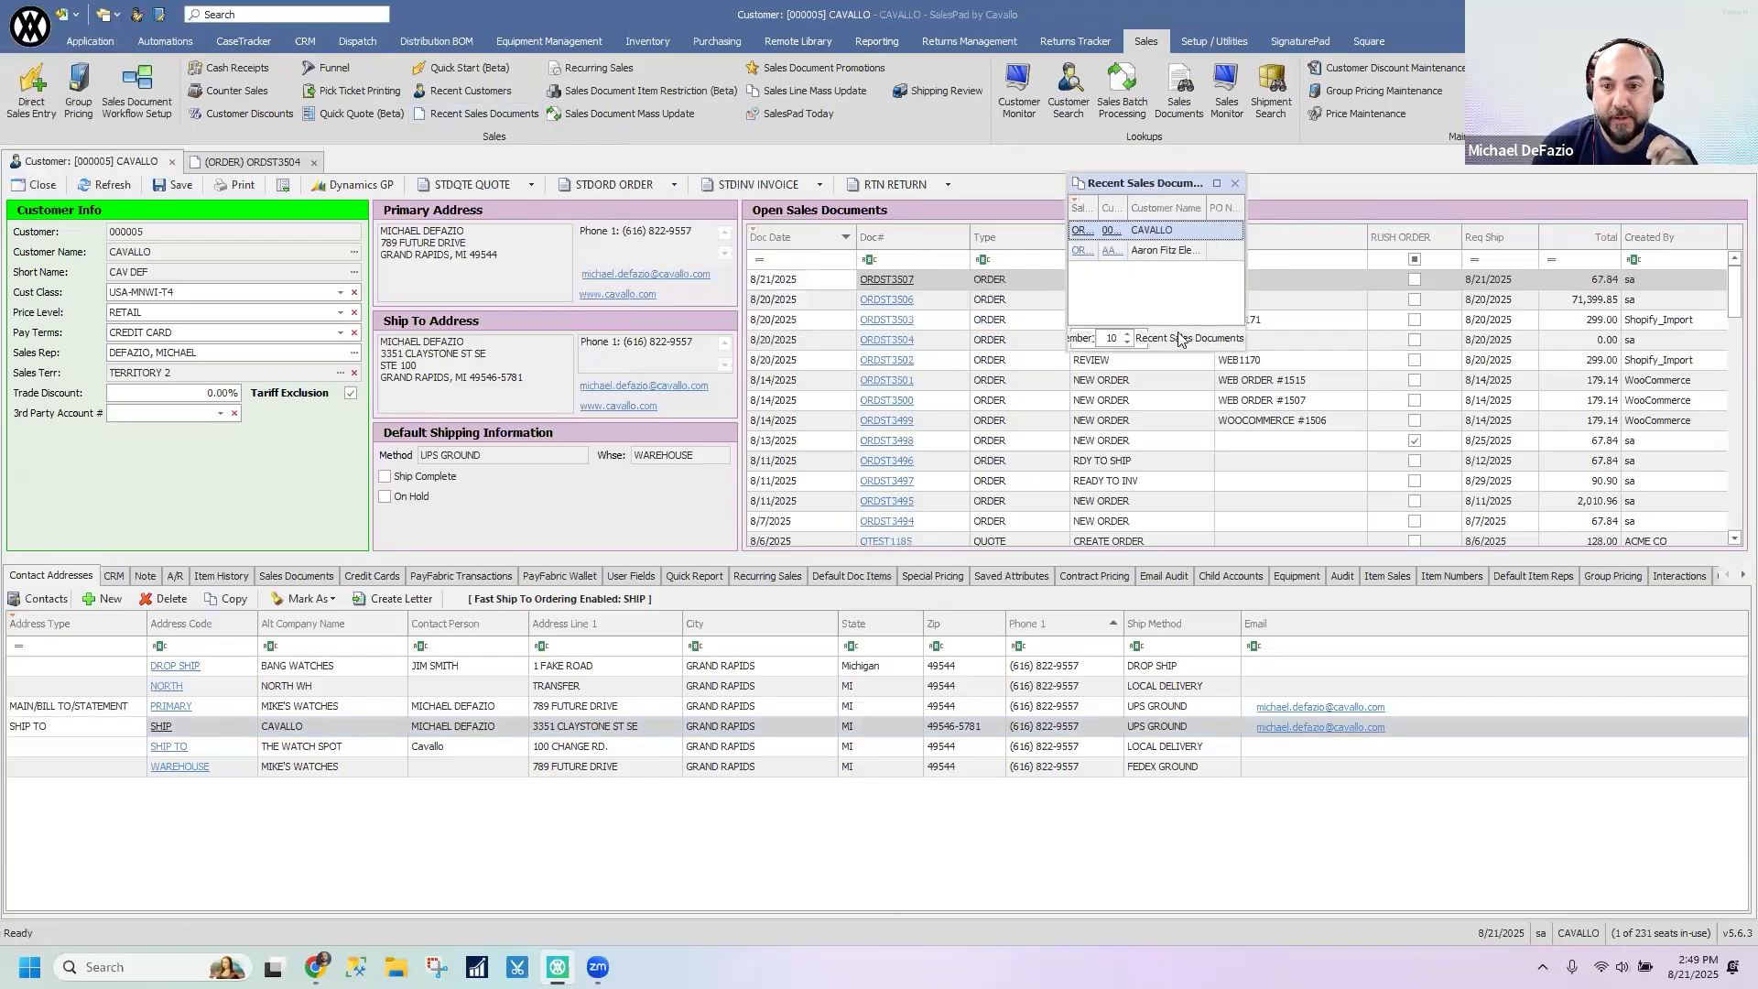
{"action": "left_click_drag", "start_coordinate": [1181, 349], "coordinate": [1186, 624]}
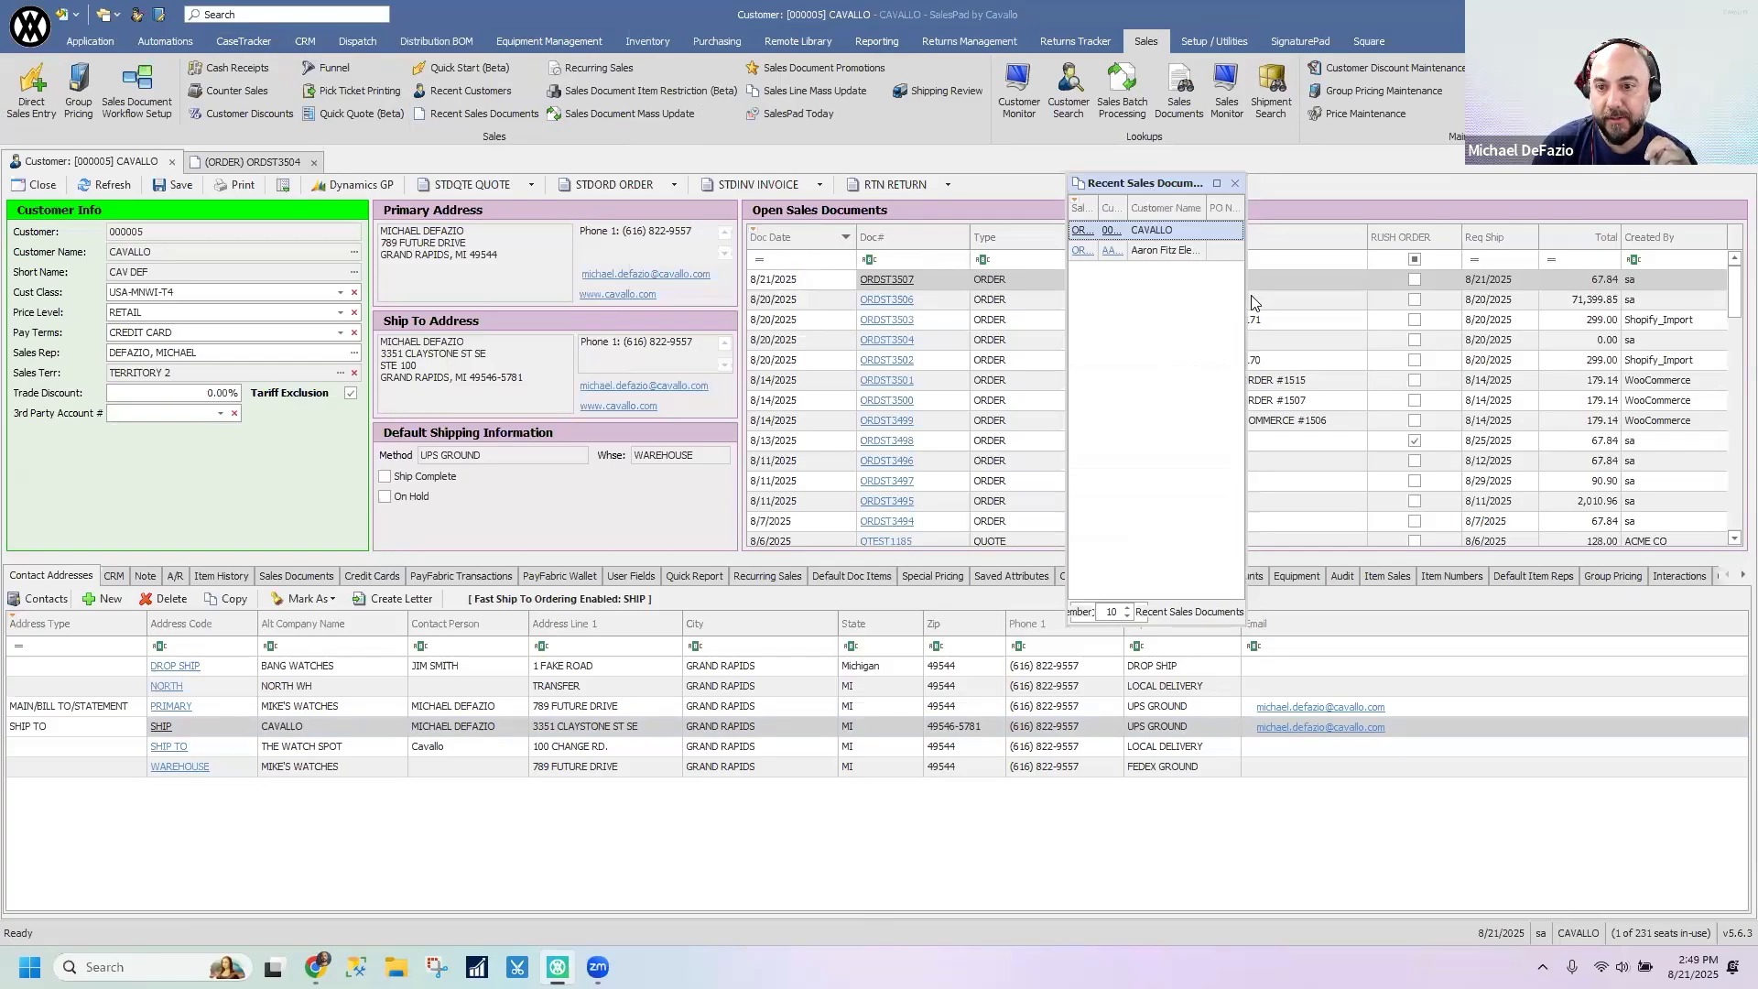
- Widen the floating Recent Sales Documents window and reposition it higher over the open sales documents grid
{"action": "left_click_drag", "start_coordinate": [1244, 302], "coordinate": [1412, 302]}
{"action": "left_click_drag", "start_coordinate": [1256, 184], "coordinate": [1162, 164]}
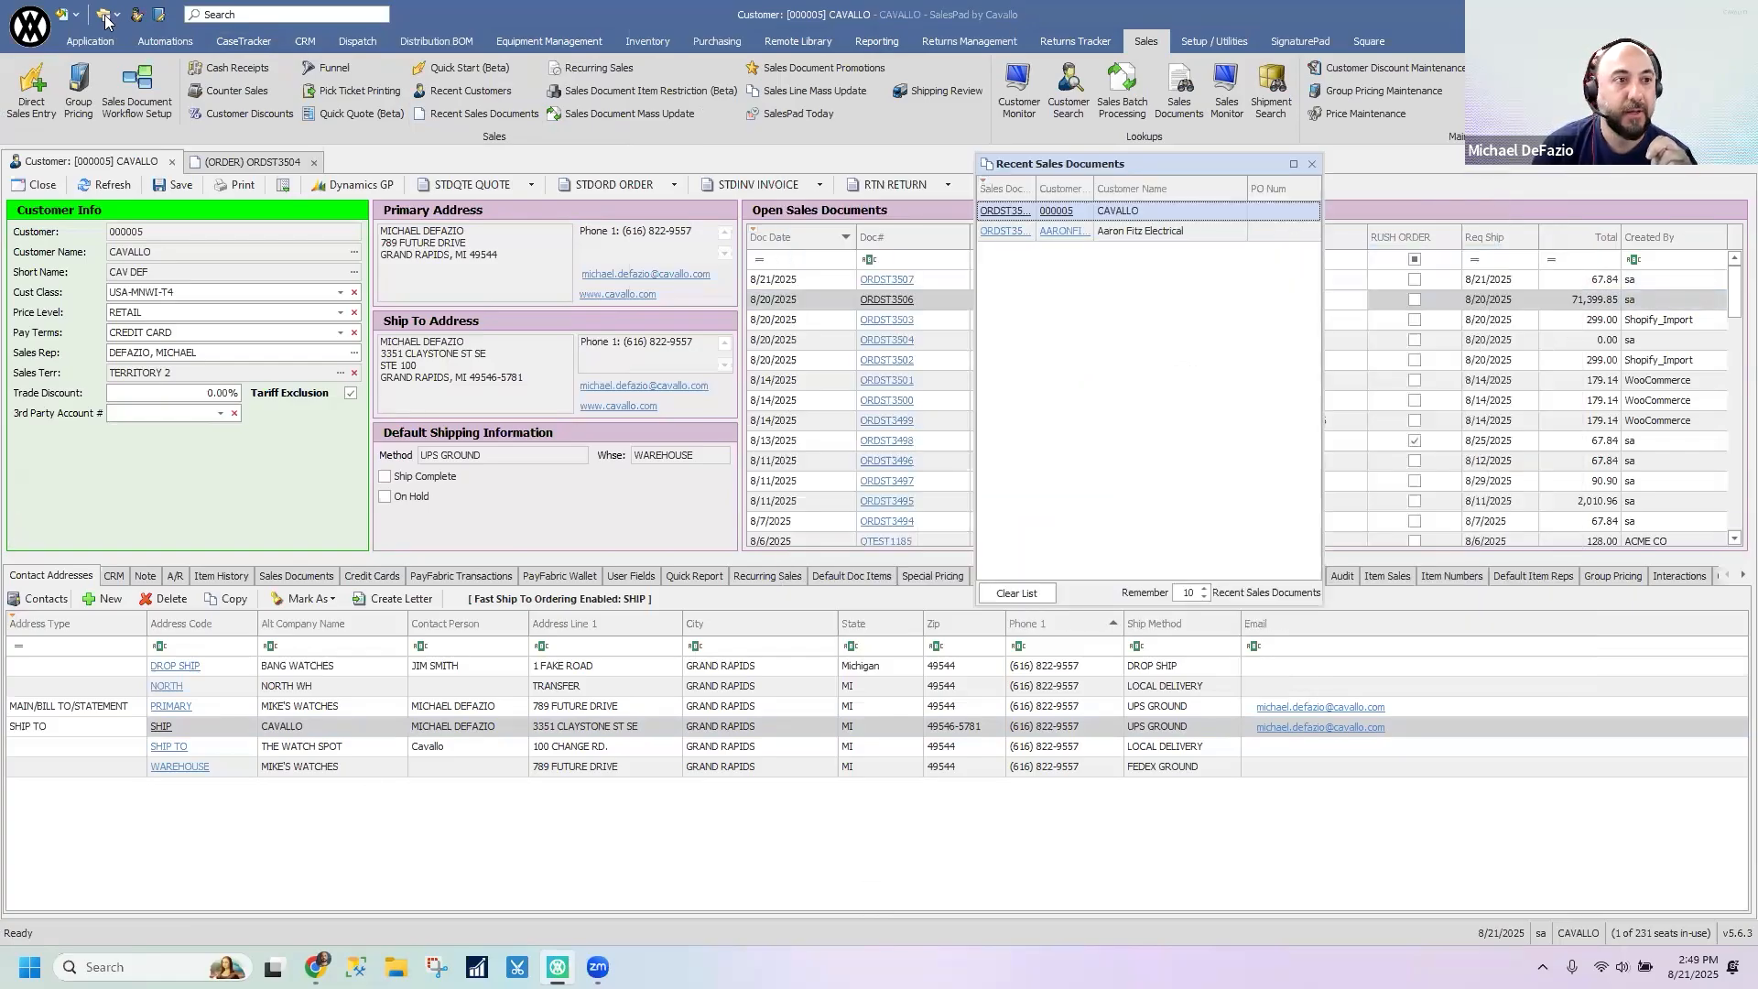
- Open the Security Editor and close the floating Recent Sales Documents window
{"action": "left_click", "coordinate": [39, 33]}
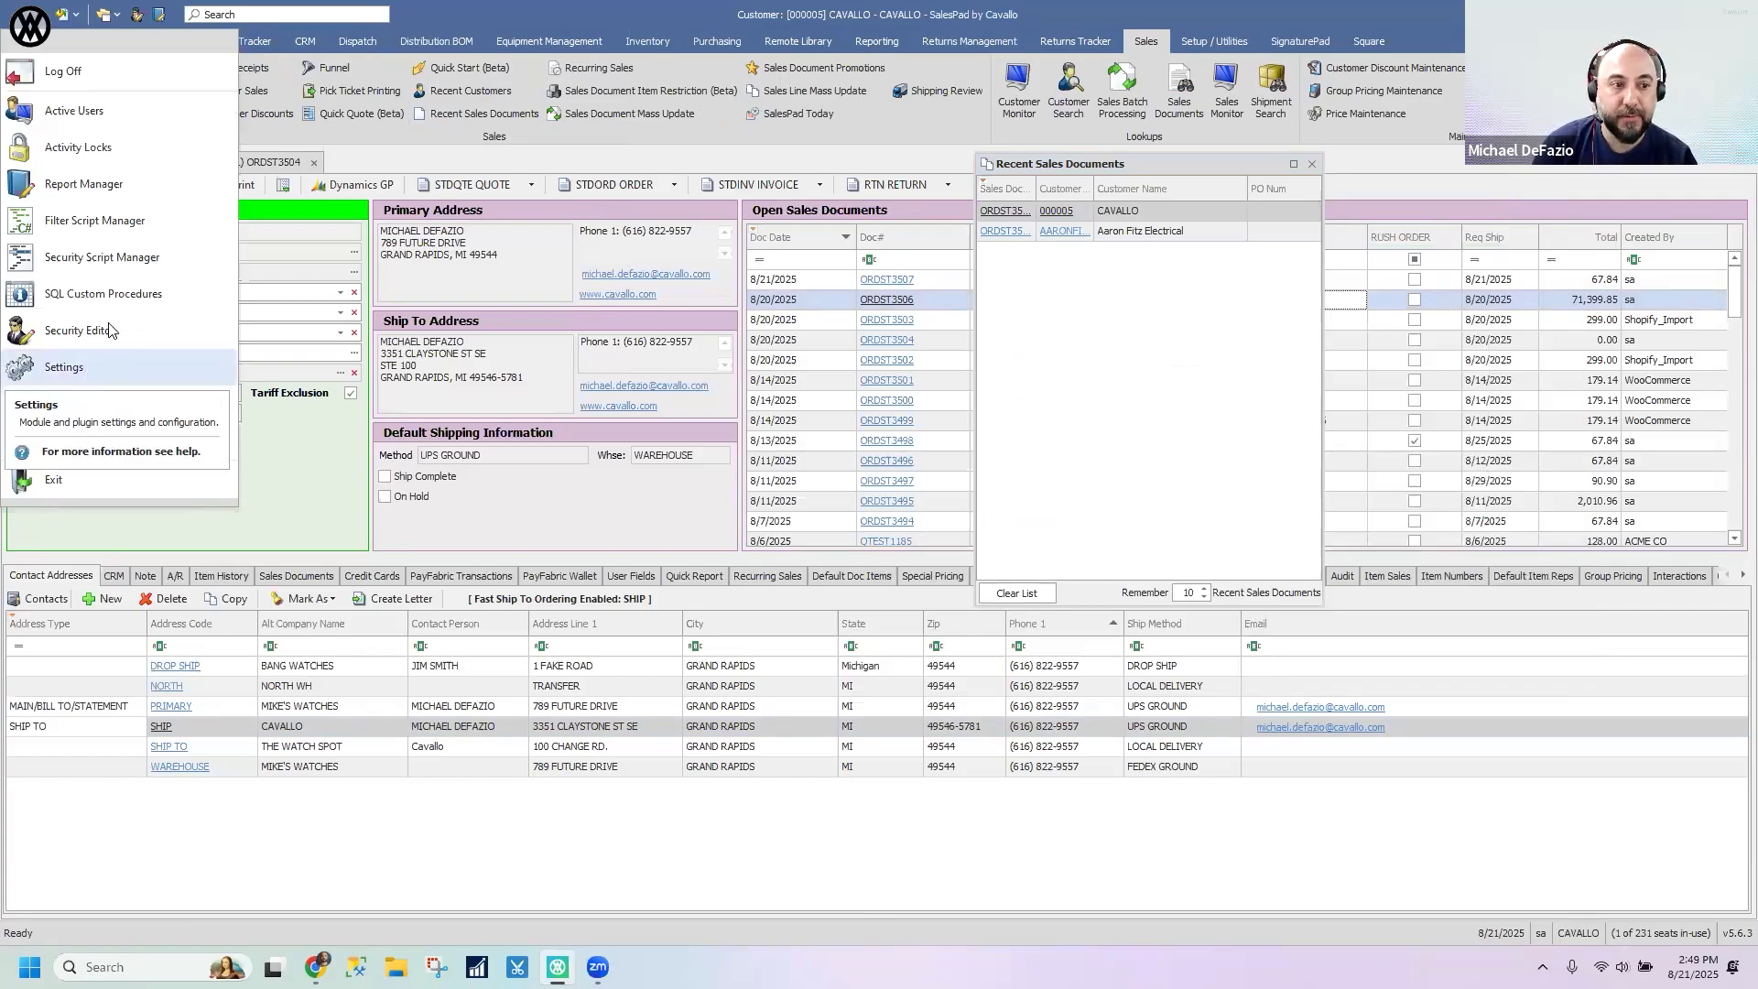
{"action": "left_click", "coordinate": [79, 331]}
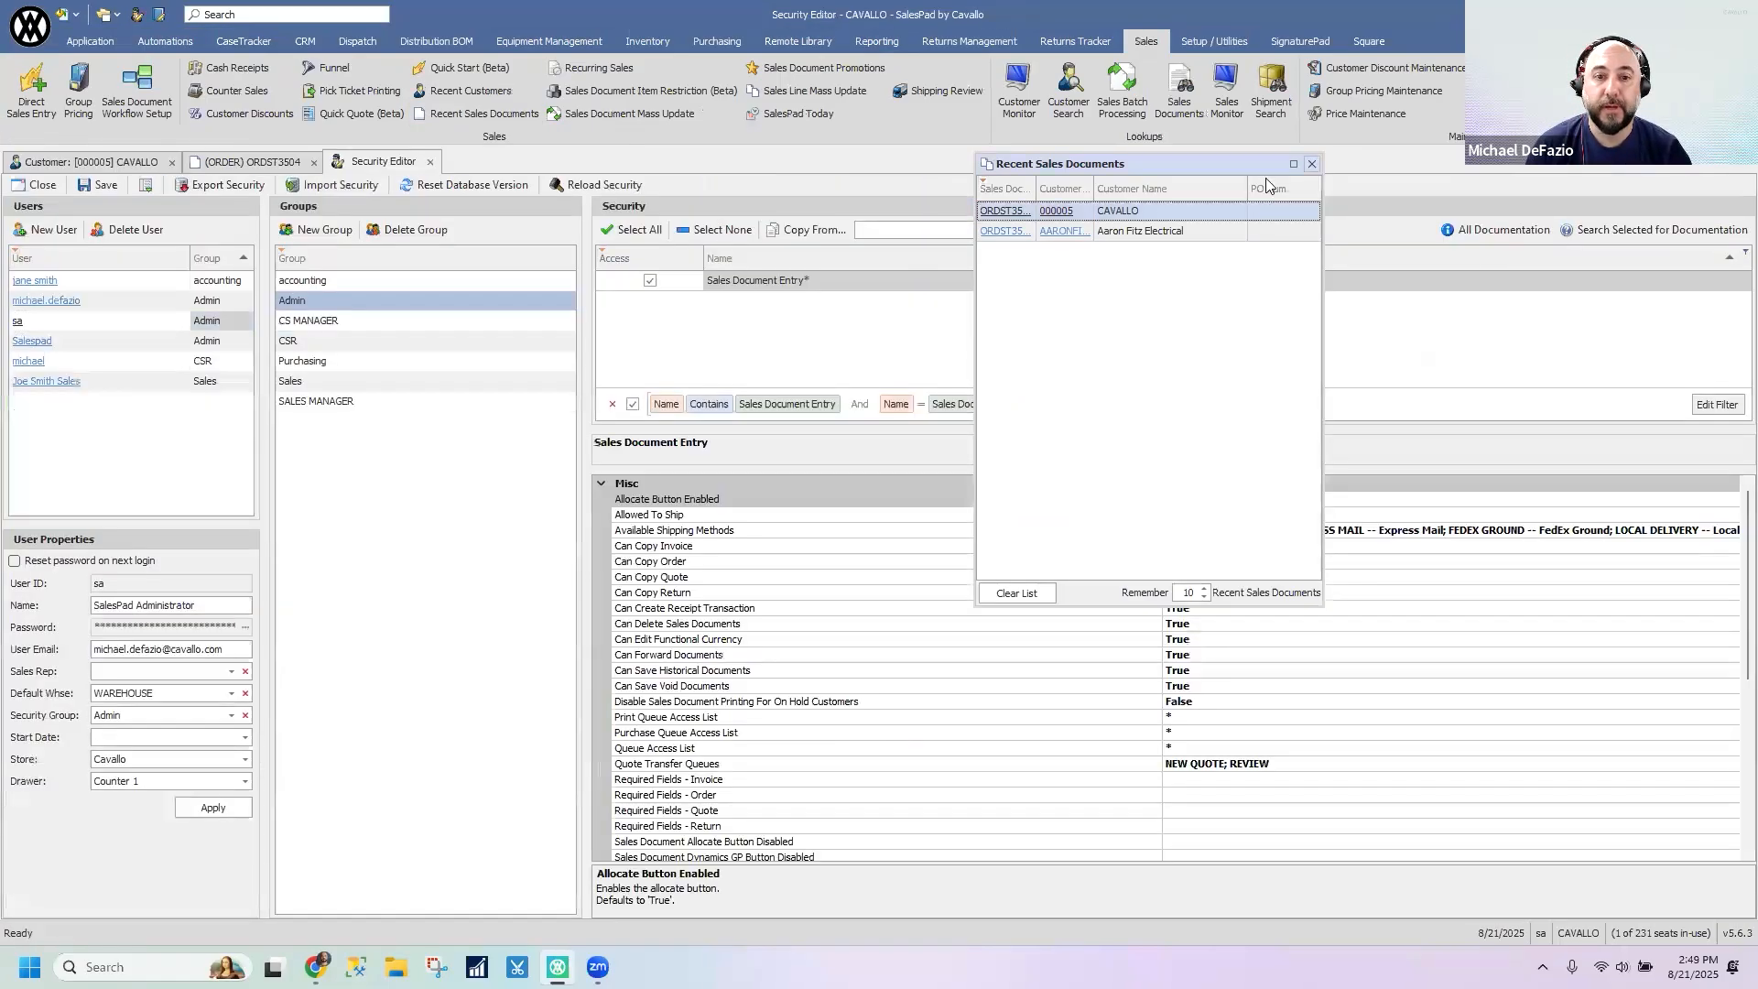
{"action": "left_click", "coordinate": [1311, 164]}
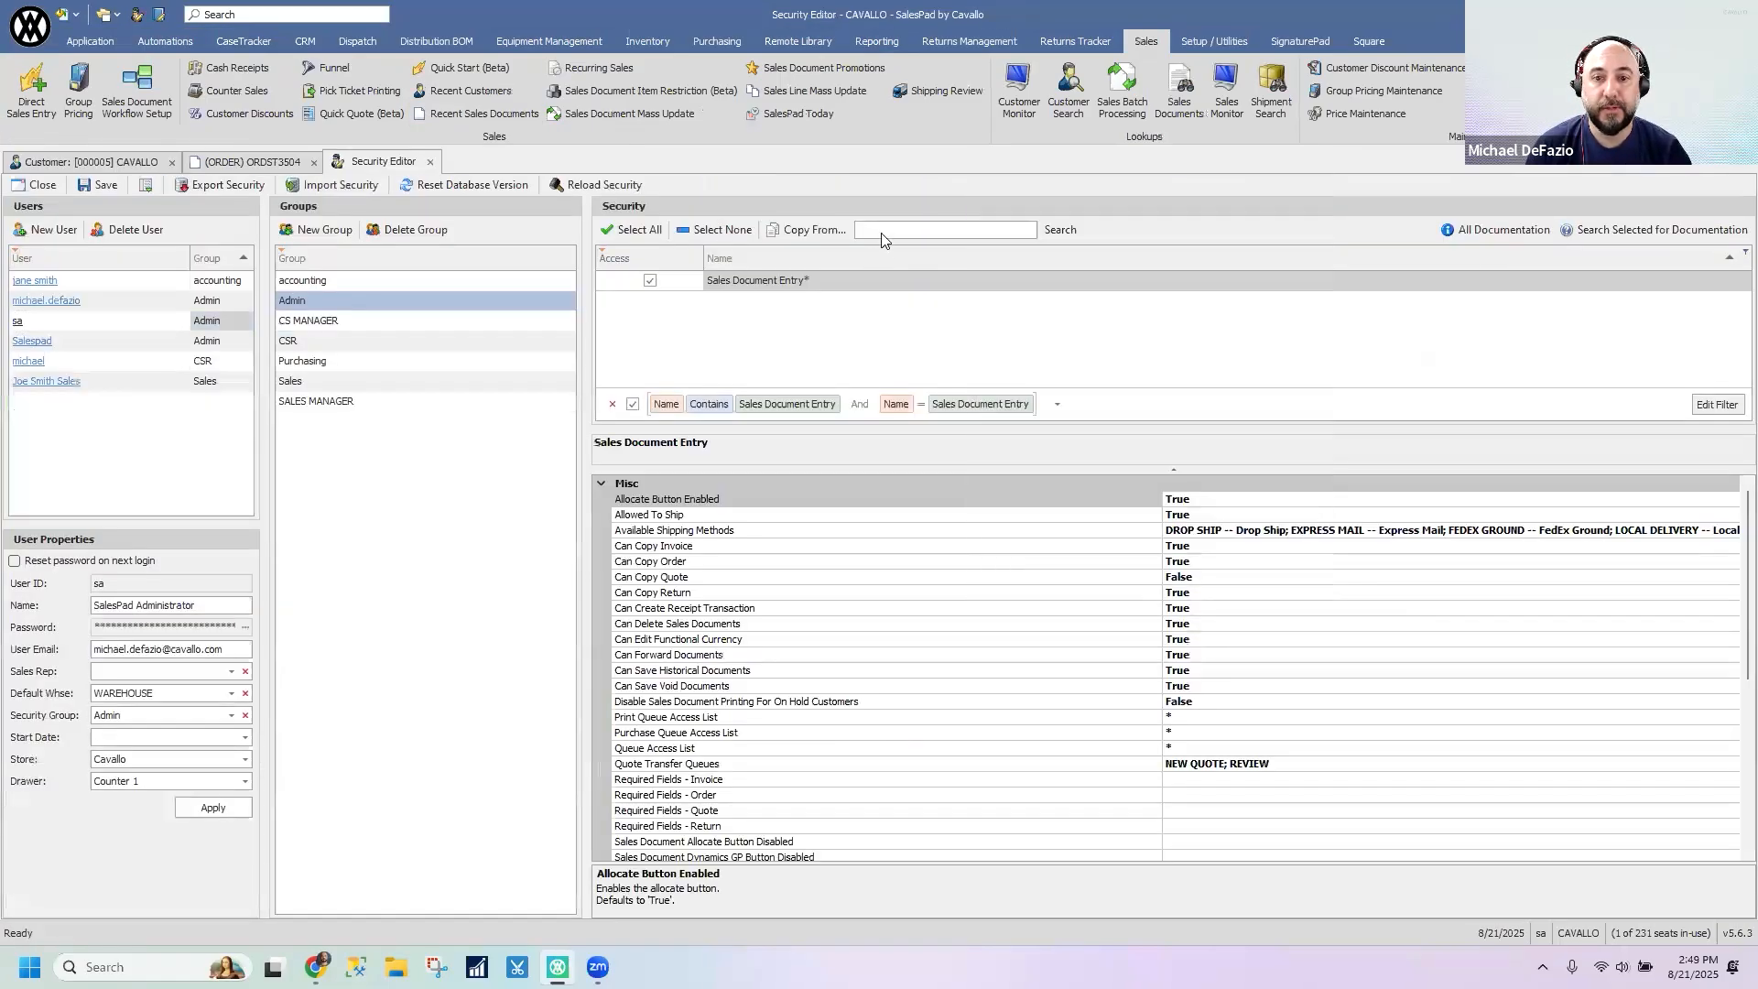
- Search the Admin group's security list for RECENT and select the Recent Sales Documents entry
{"action": "left_click", "coordinate": [884, 228]}
{"action": "type", "text": "REC"}
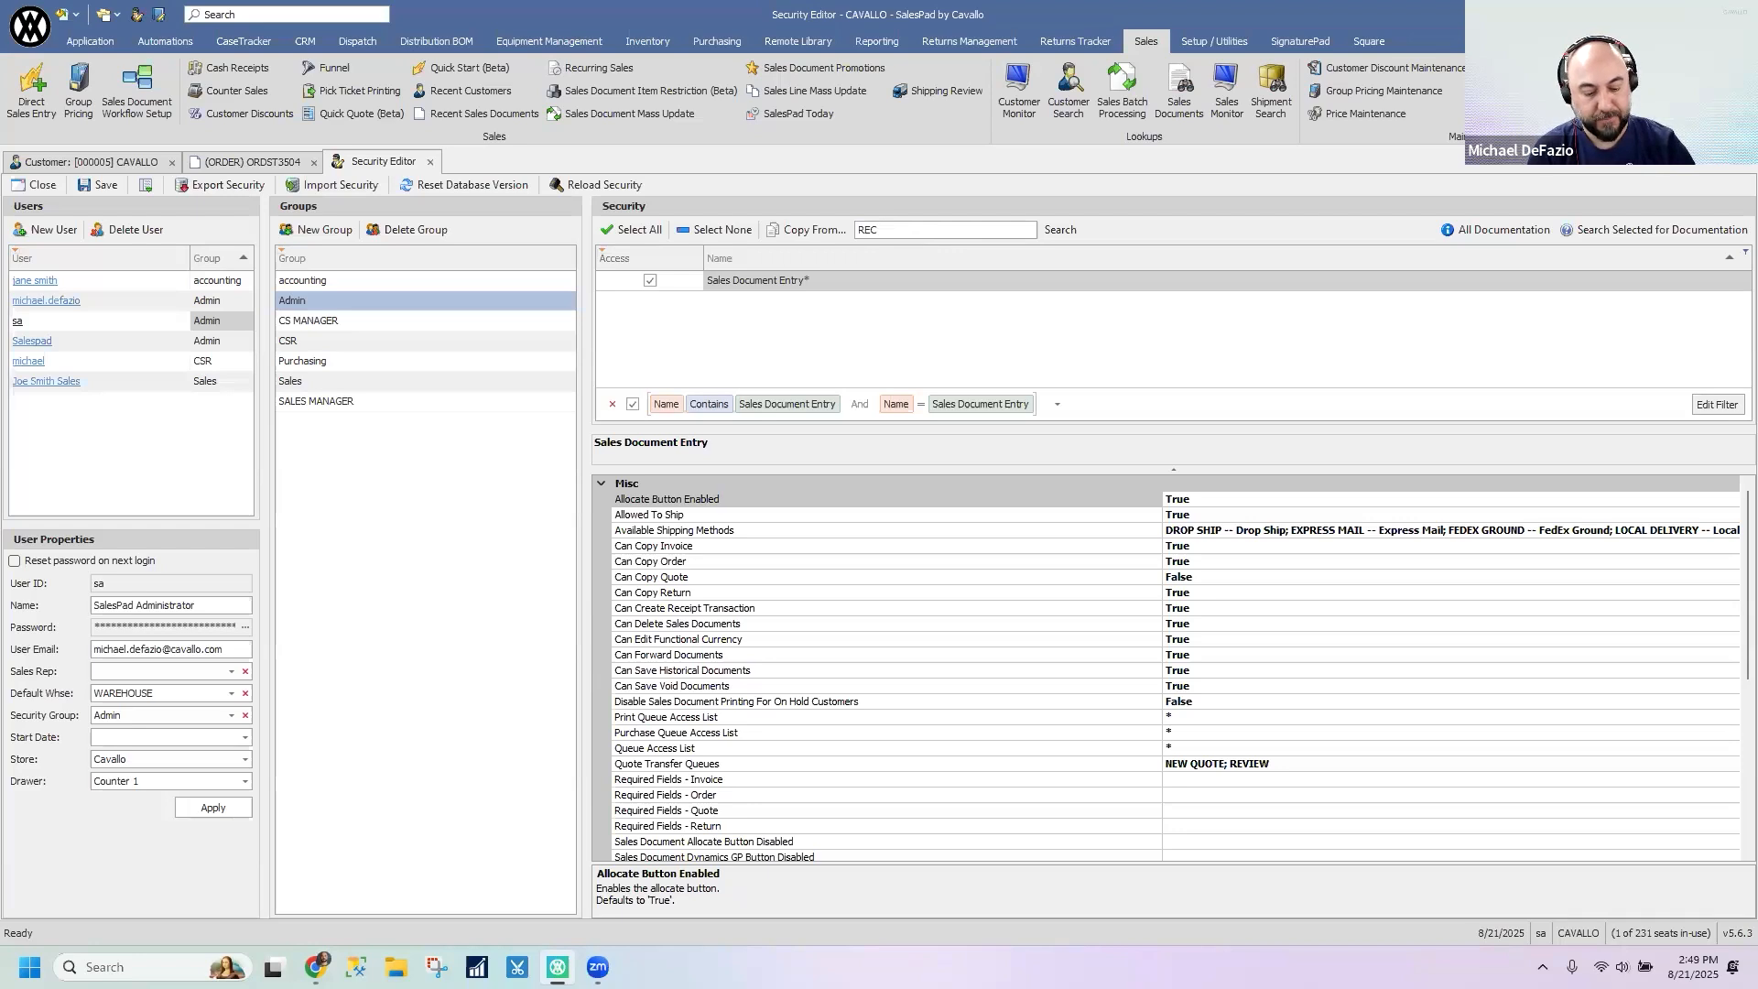
{"action": "type", "text": "NENT"}
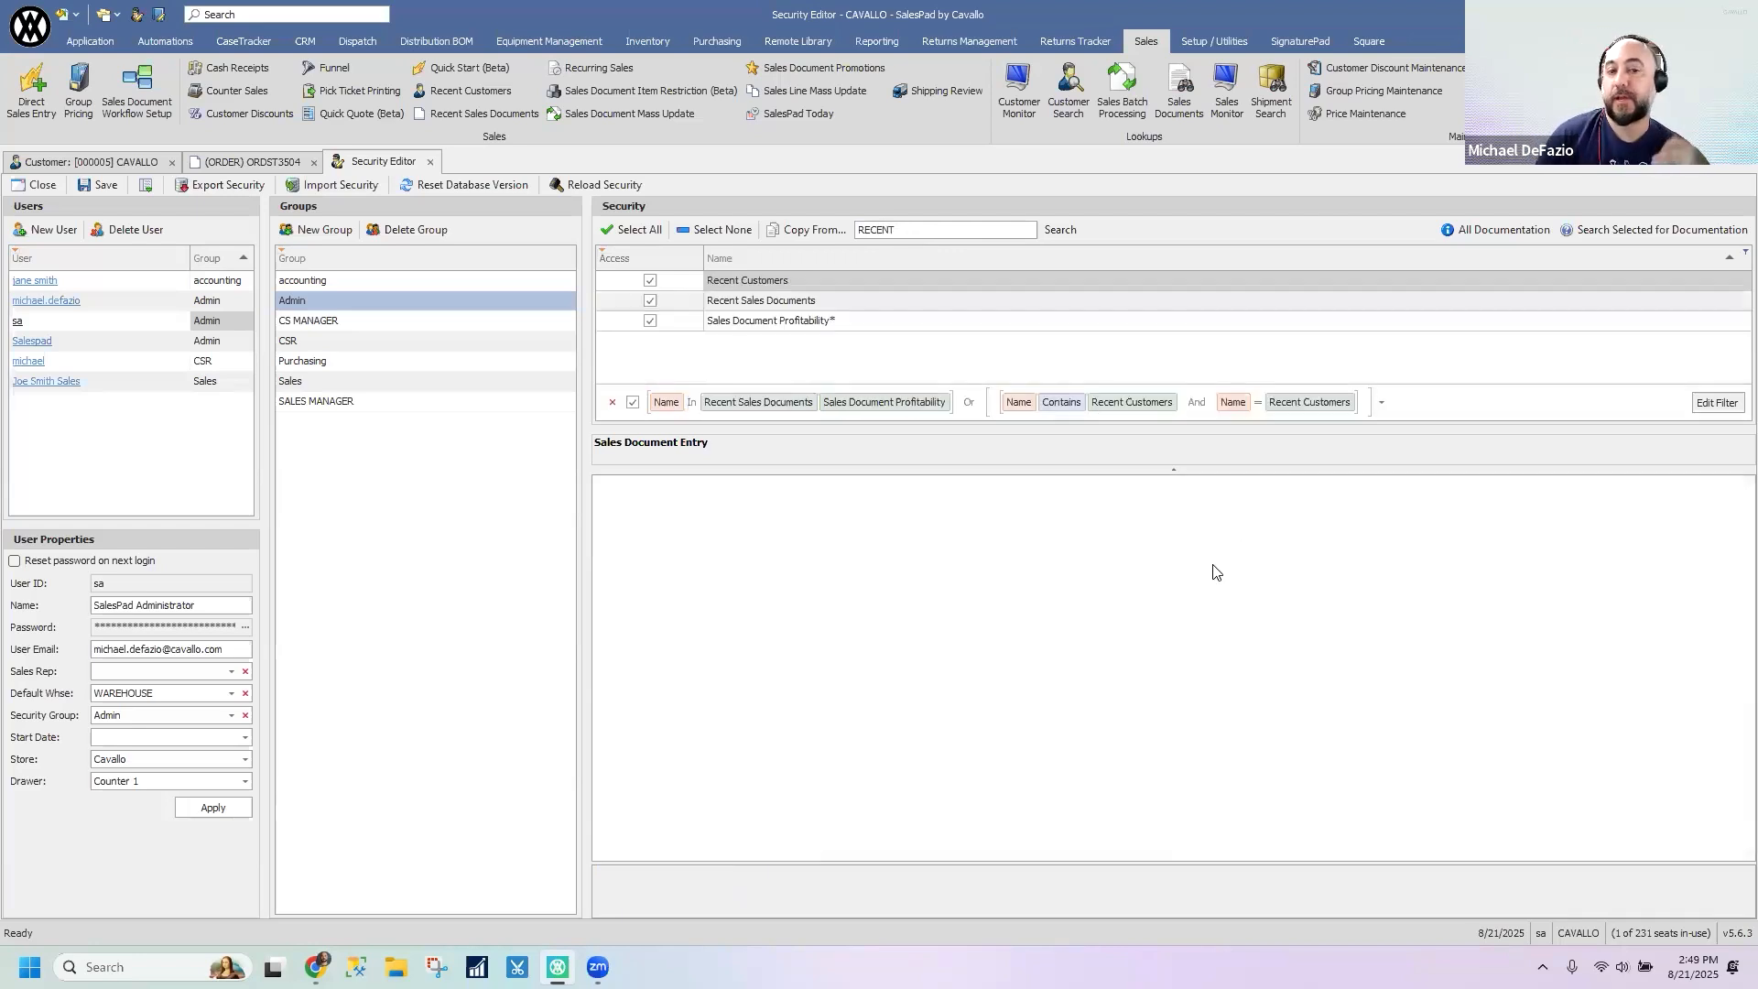
{"action": "left_click", "coordinate": [732, 302]}
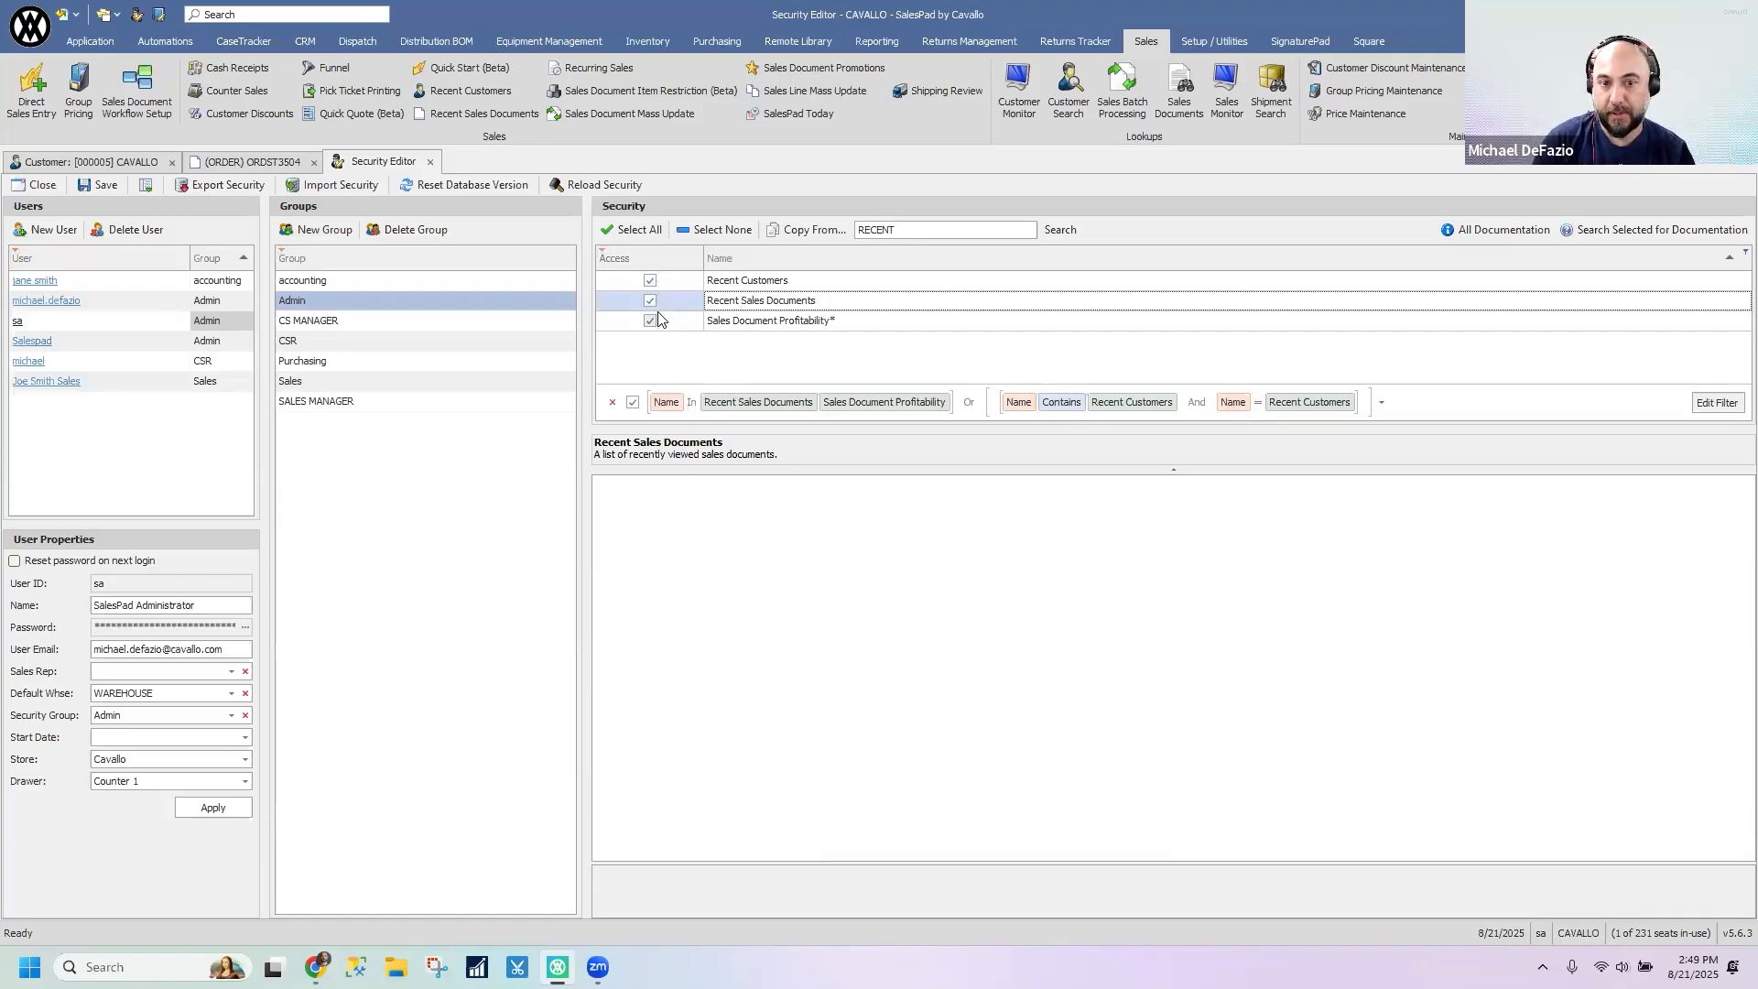
- Enable access to Recent Sales Documents for the Purchasing group and close the Security Editor
{"action": "left_click", "coordinate": [345, 327]}
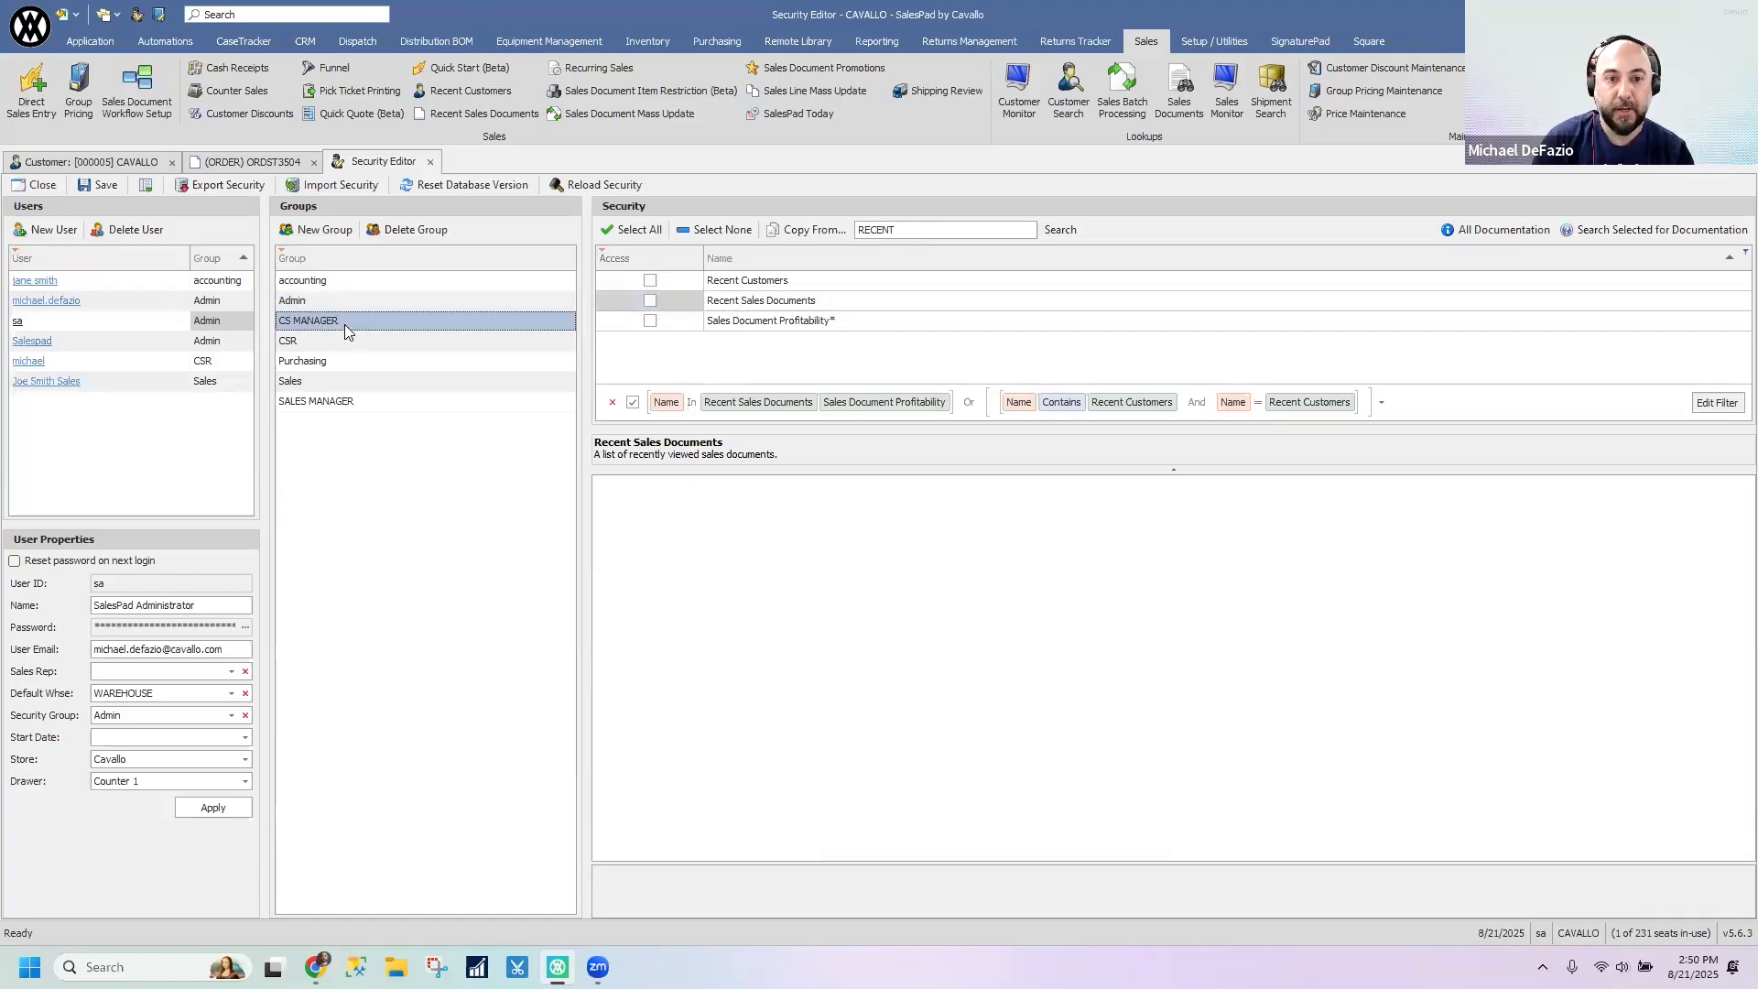
{"action": "left_click", "coordinate": [296, 345]}
{"action": "left_click", "coordinate": [304, 361]}
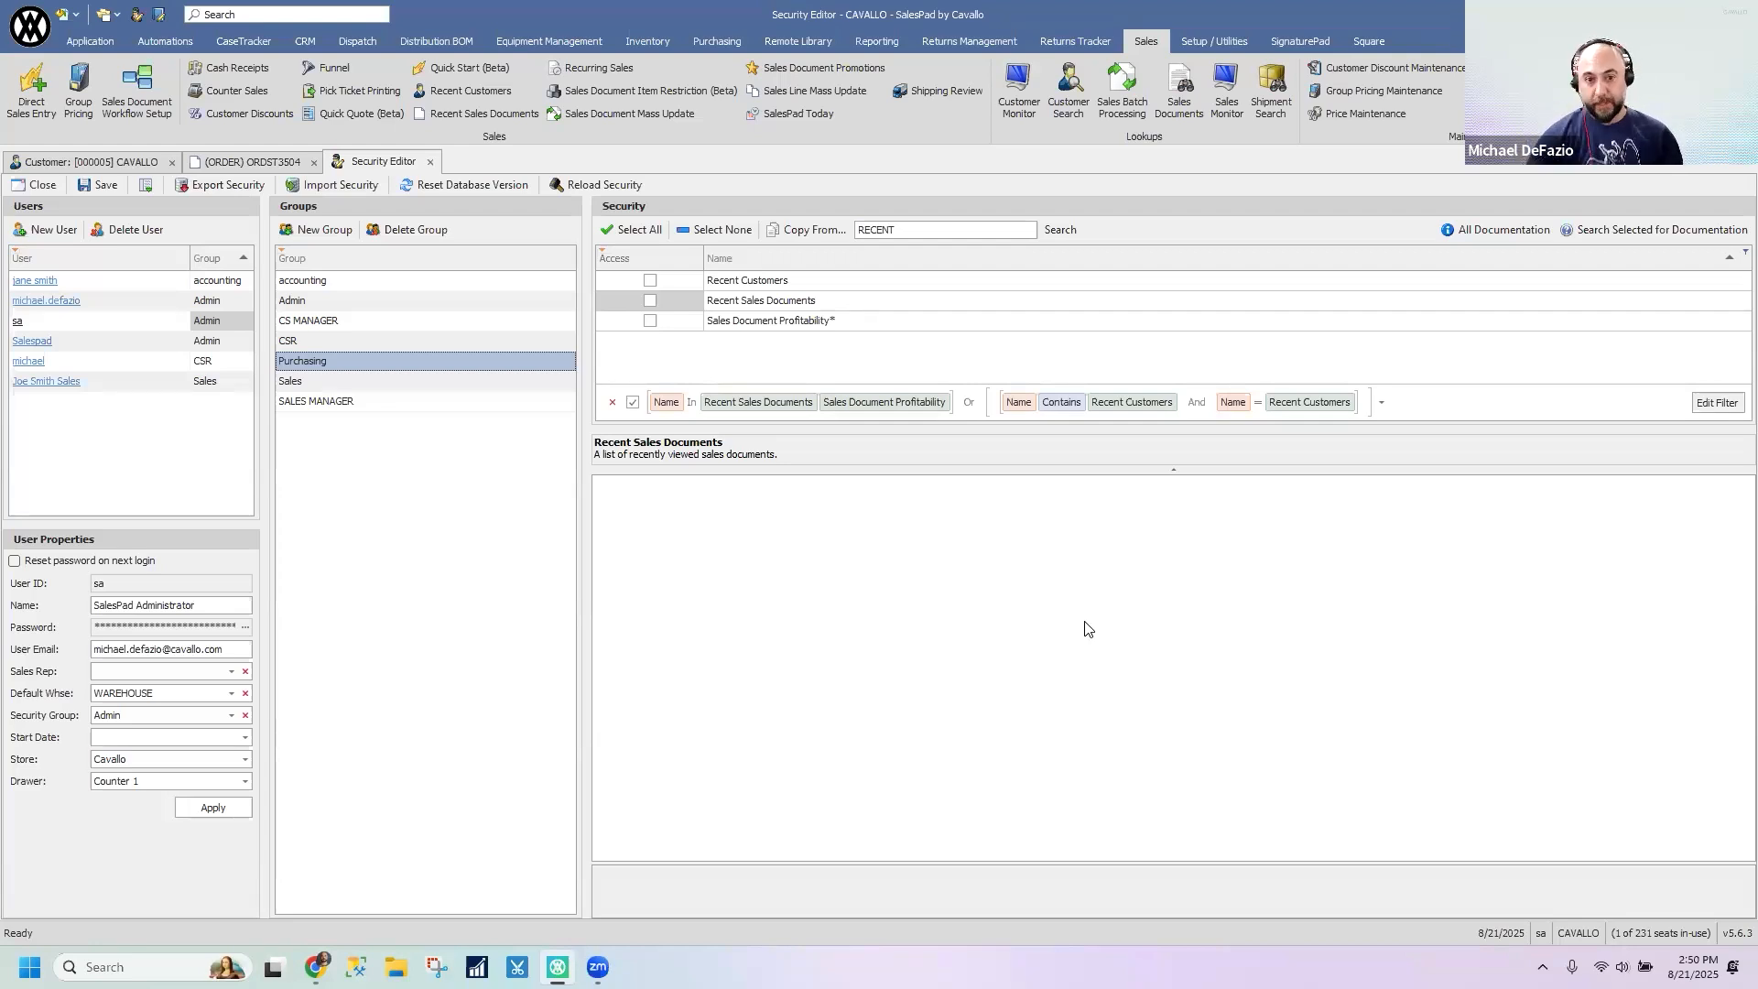
{"action": "left_click", "coordinate": [649, 302]}
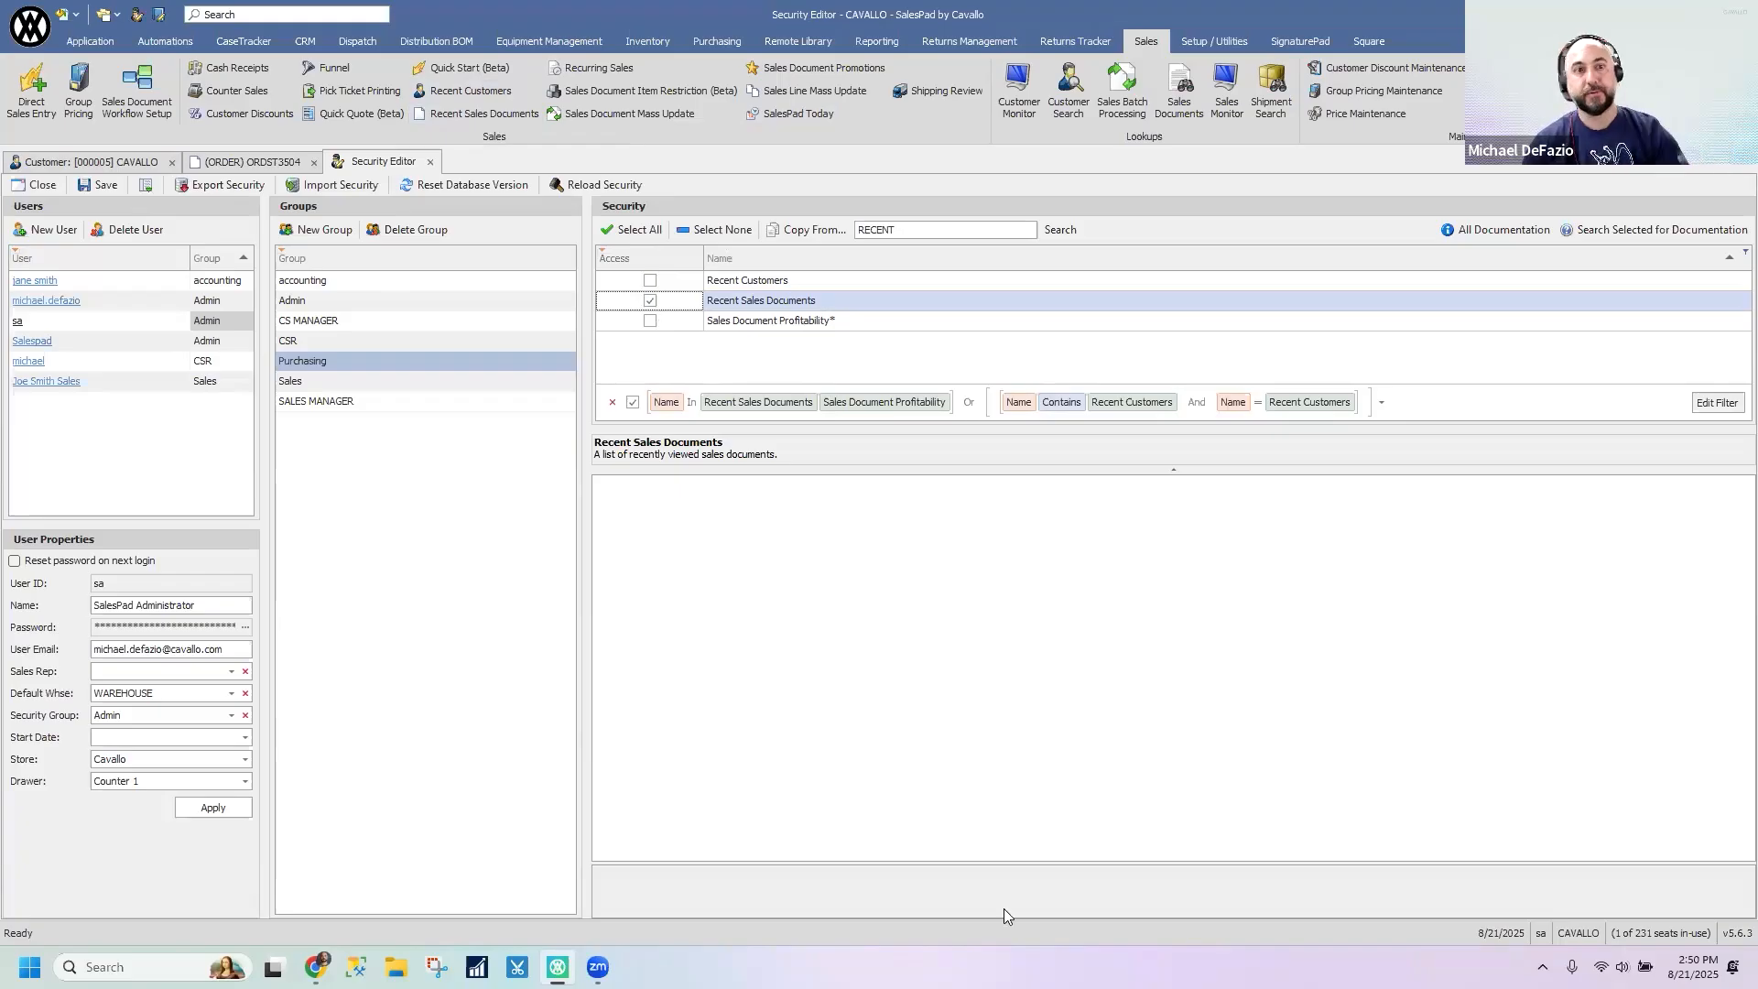
{"action": "left_click", "coordinate": [430, 162]}
{"action": "left_click", "coordinate": [954, 551]}
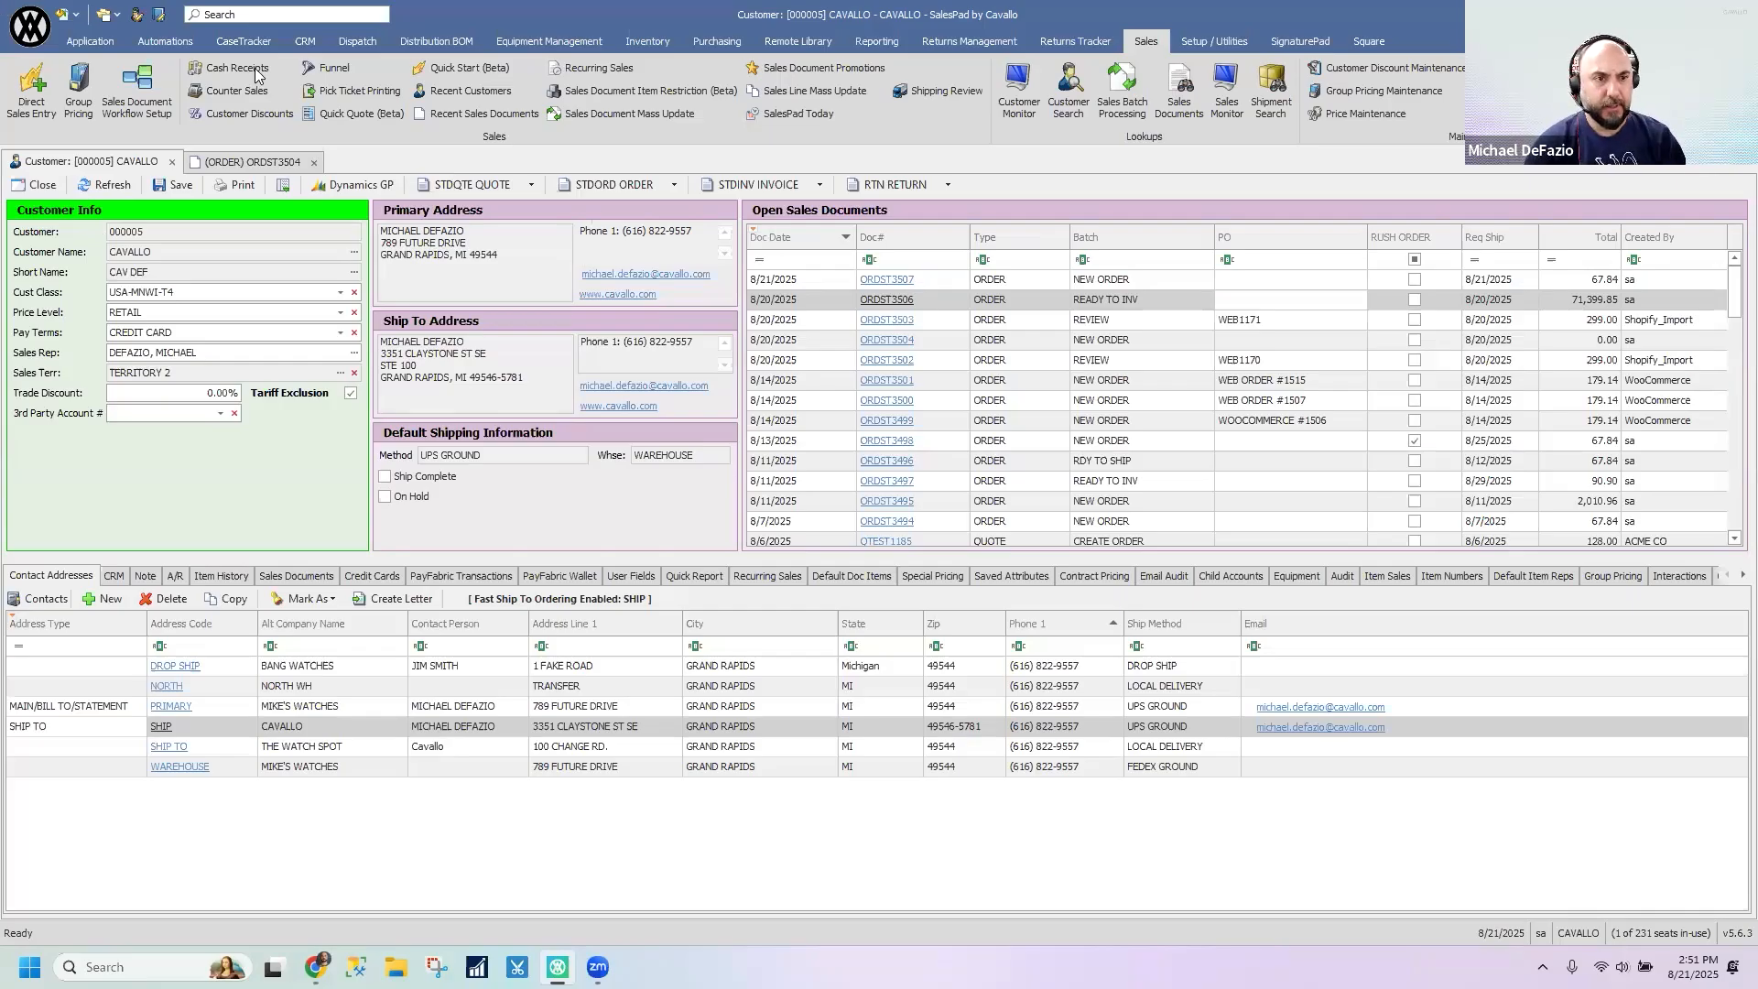
- Run a Customer Search without any criteria and open the options menu of the results grid
{"action": "left_click", "coordinate": [89, 36]}
{"action": "left_click", "coordinate": [83, 91]}
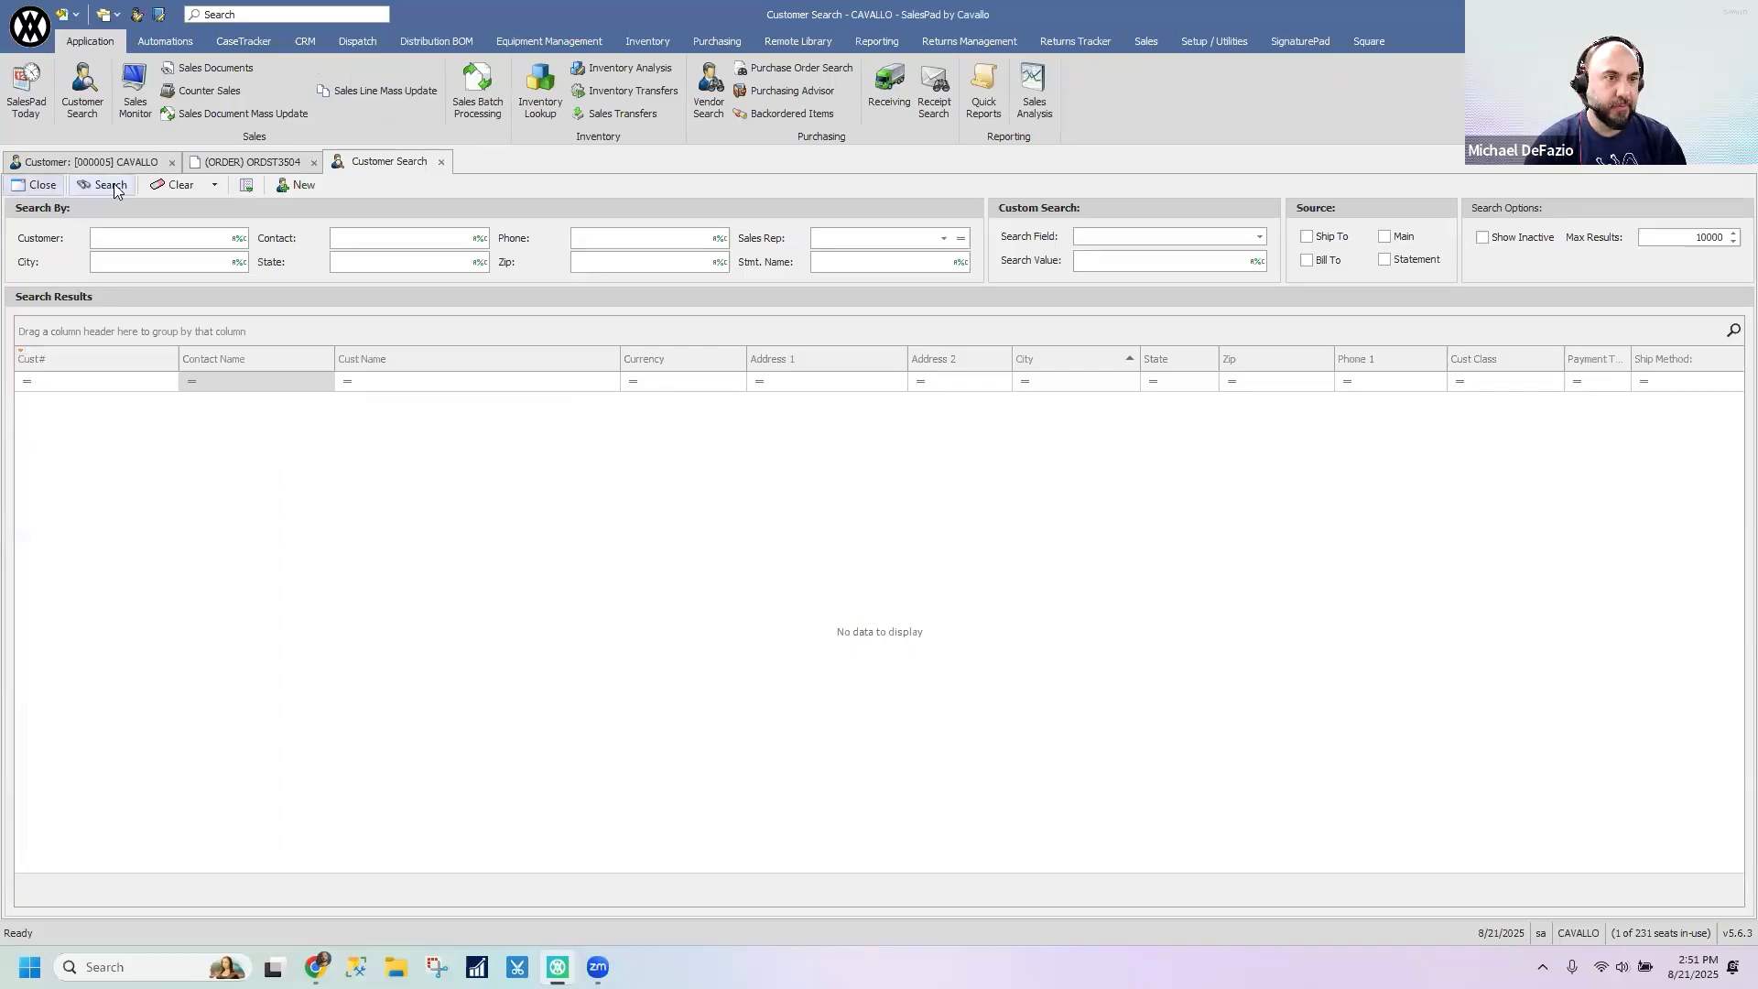
{"action": "left_click", "coordinate": [111, 186]}
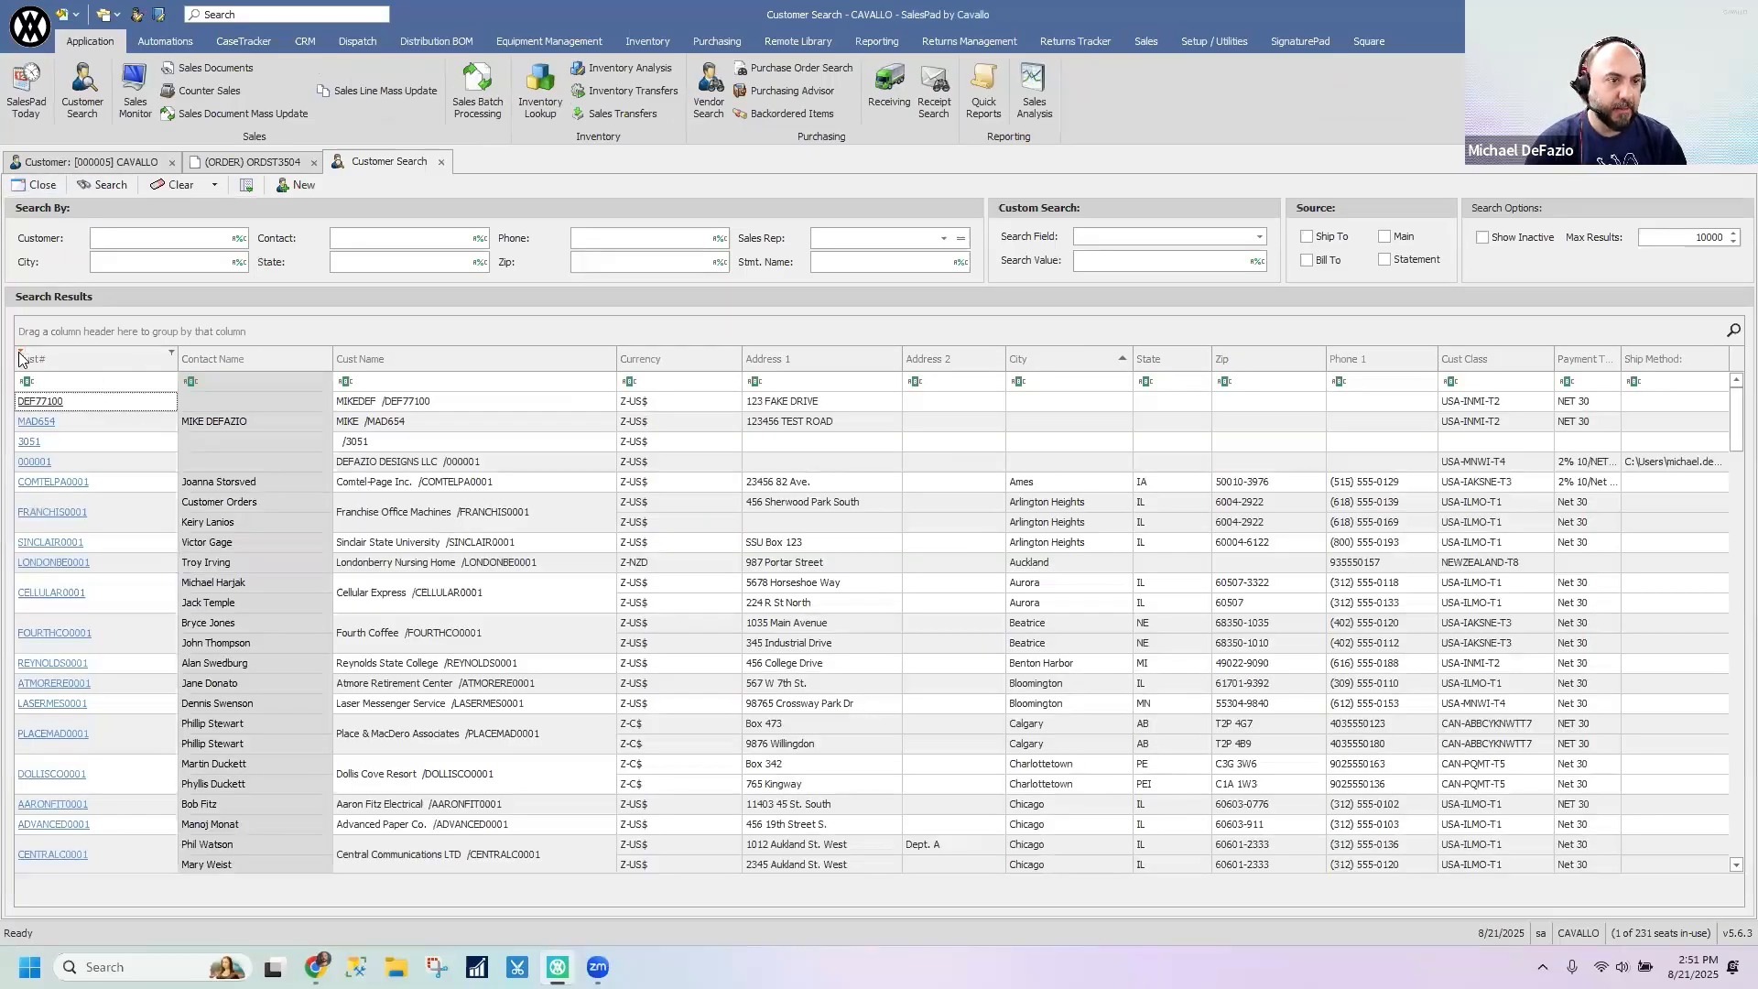
{"action": "left_click", "coordinate": [20, 351]}
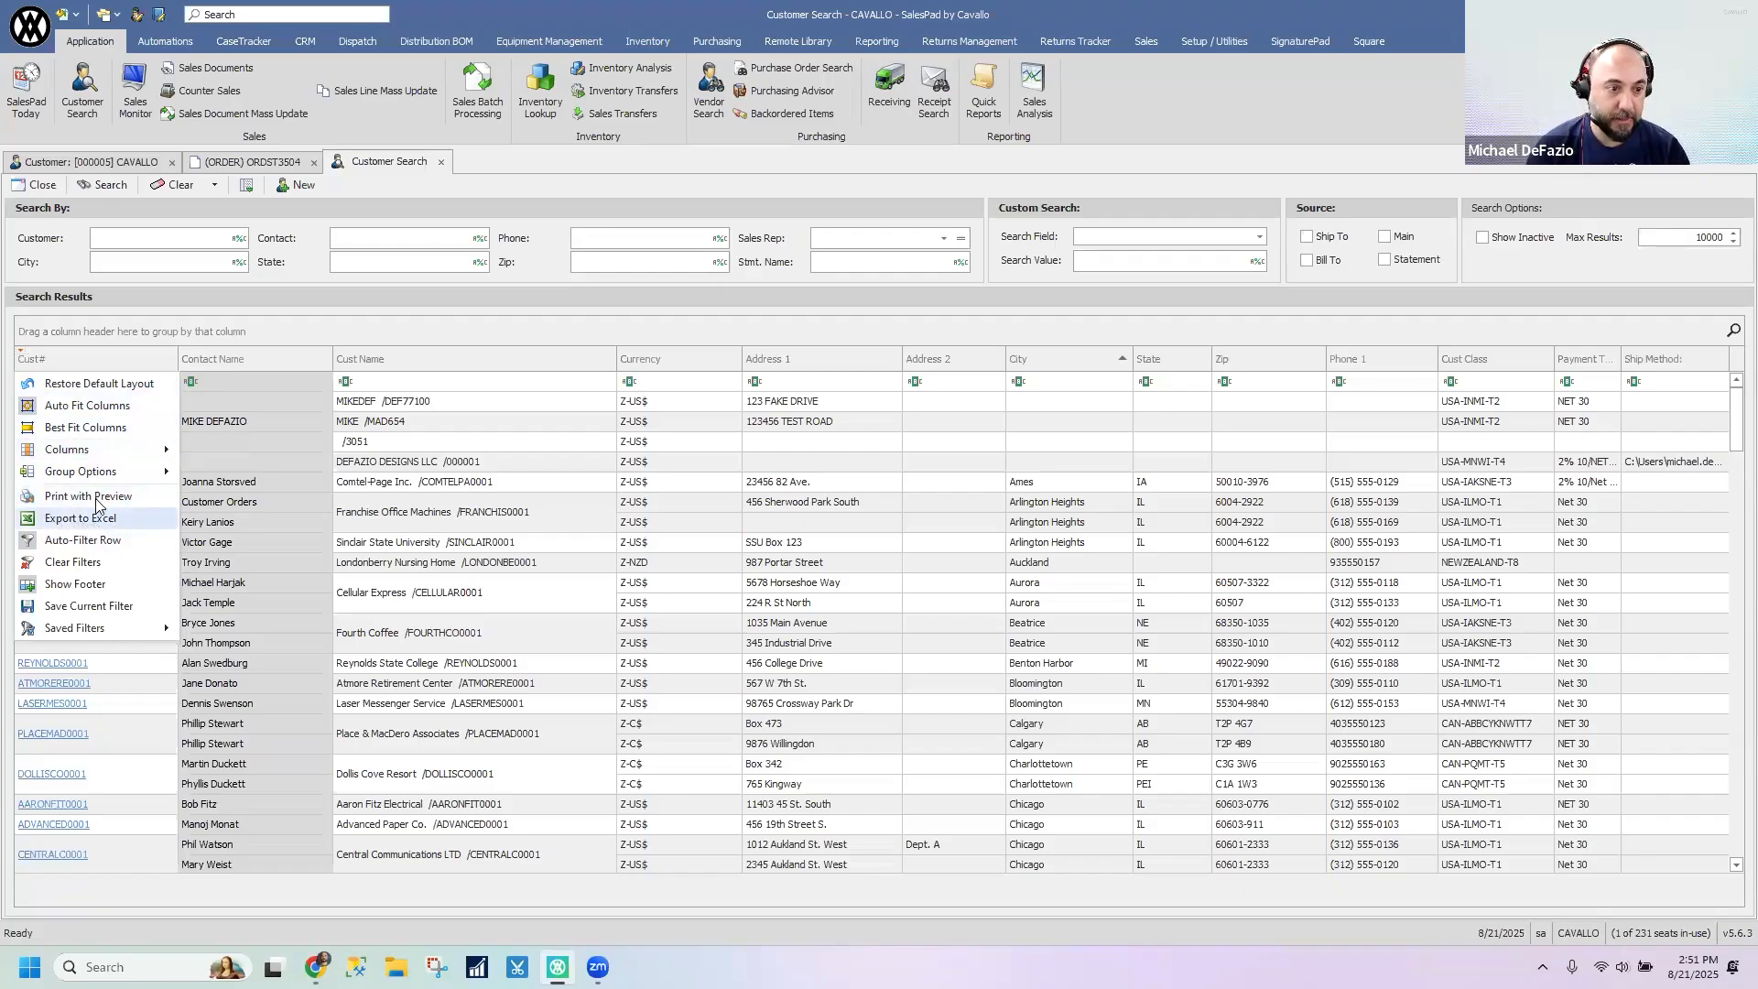
- Search the Security Editor's security list for EXCEL and select Excel Sales Document in the enlarged list
{"action": "left_click", "coordinate": [28, 26]}
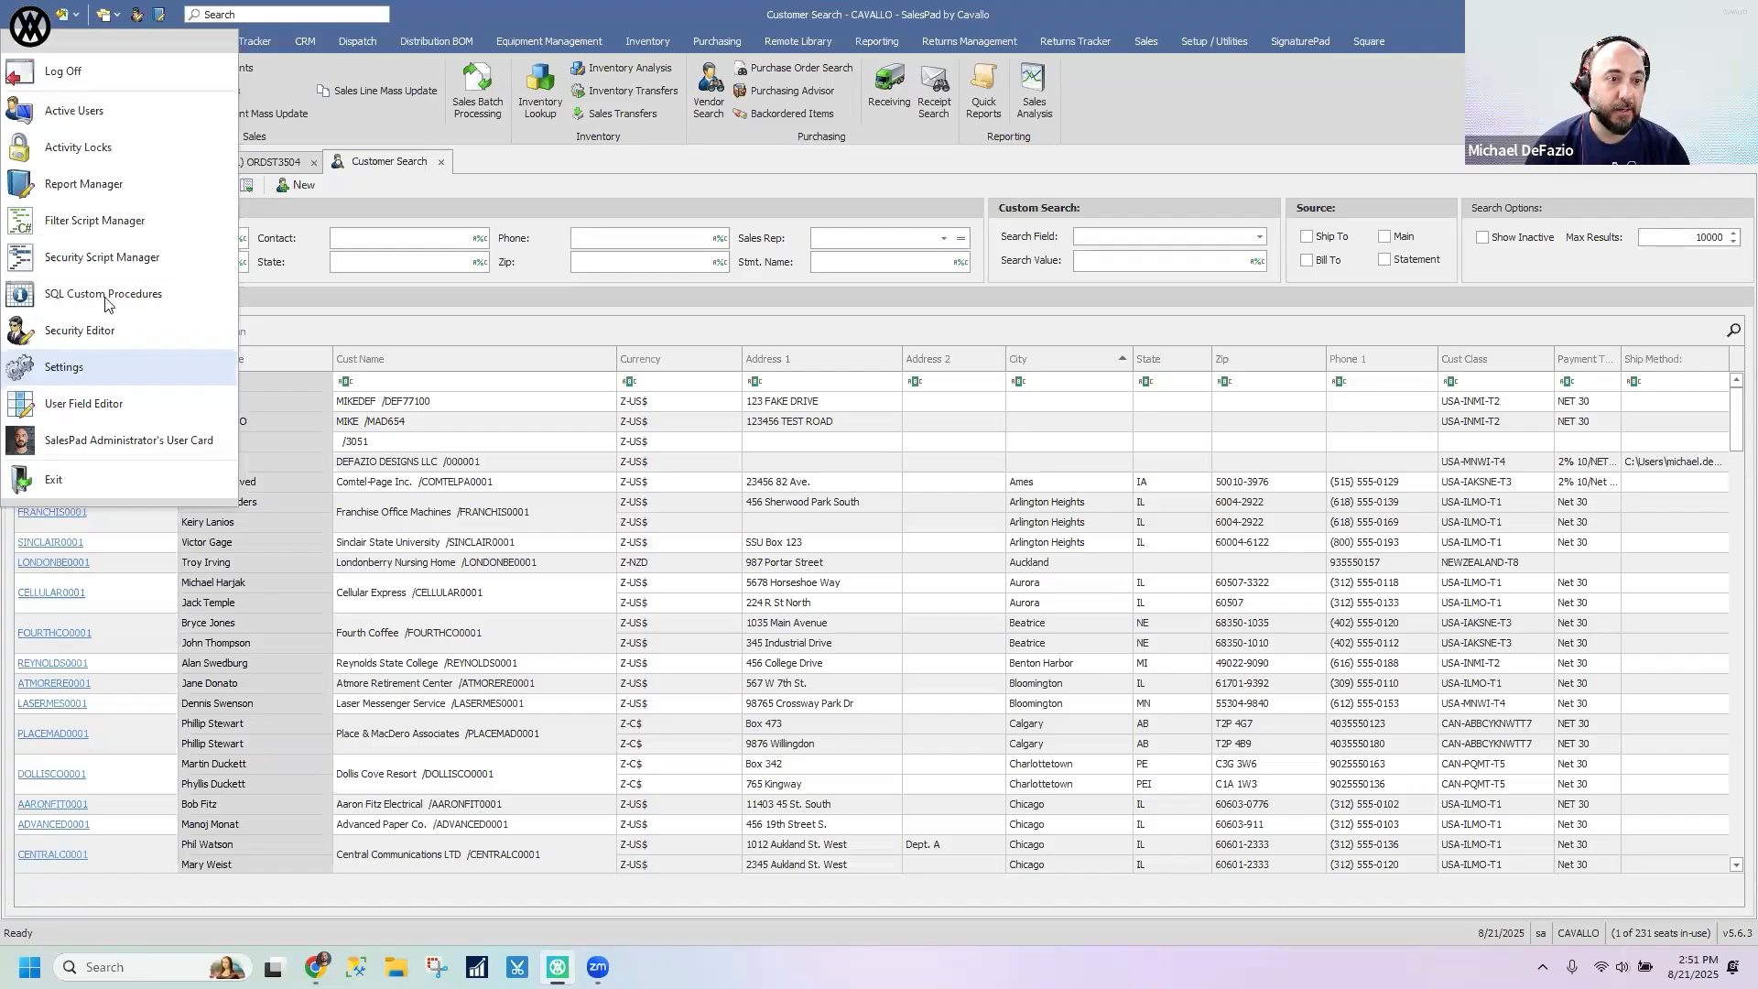
{"action": "left_click", "coordinate": [86, 330]}
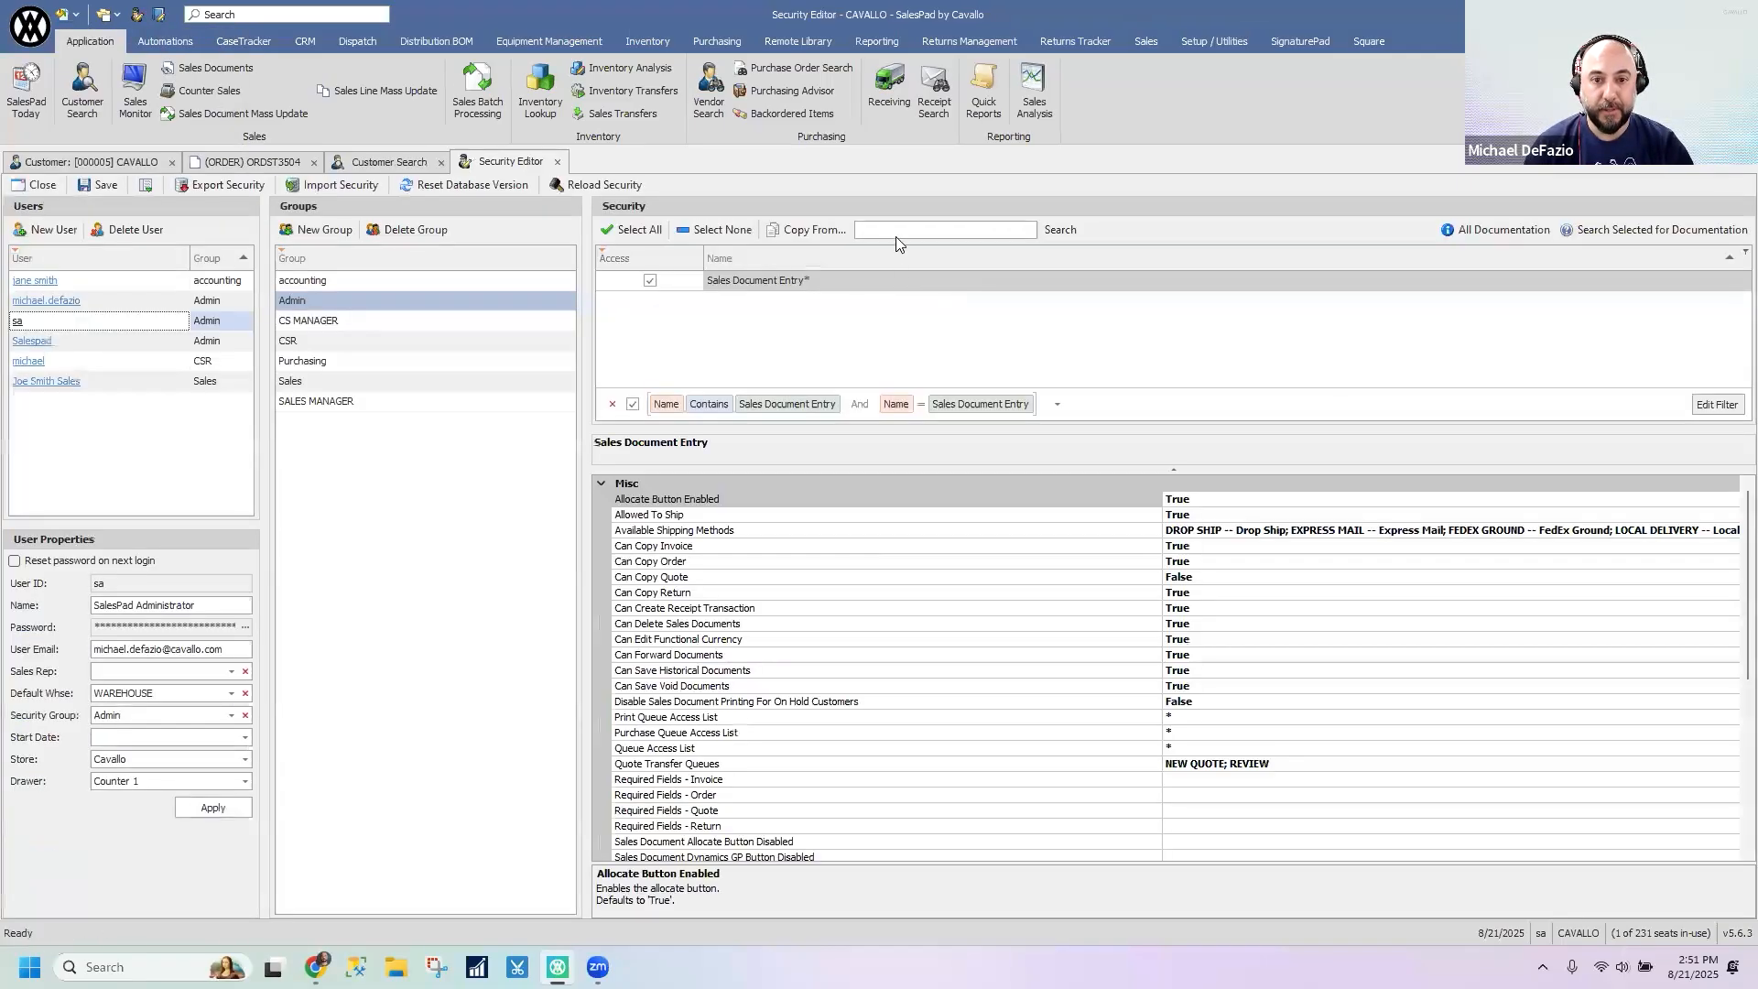
{"action": "type", "text": "EXCEL"}
{"action": "key", "text": "Return"}
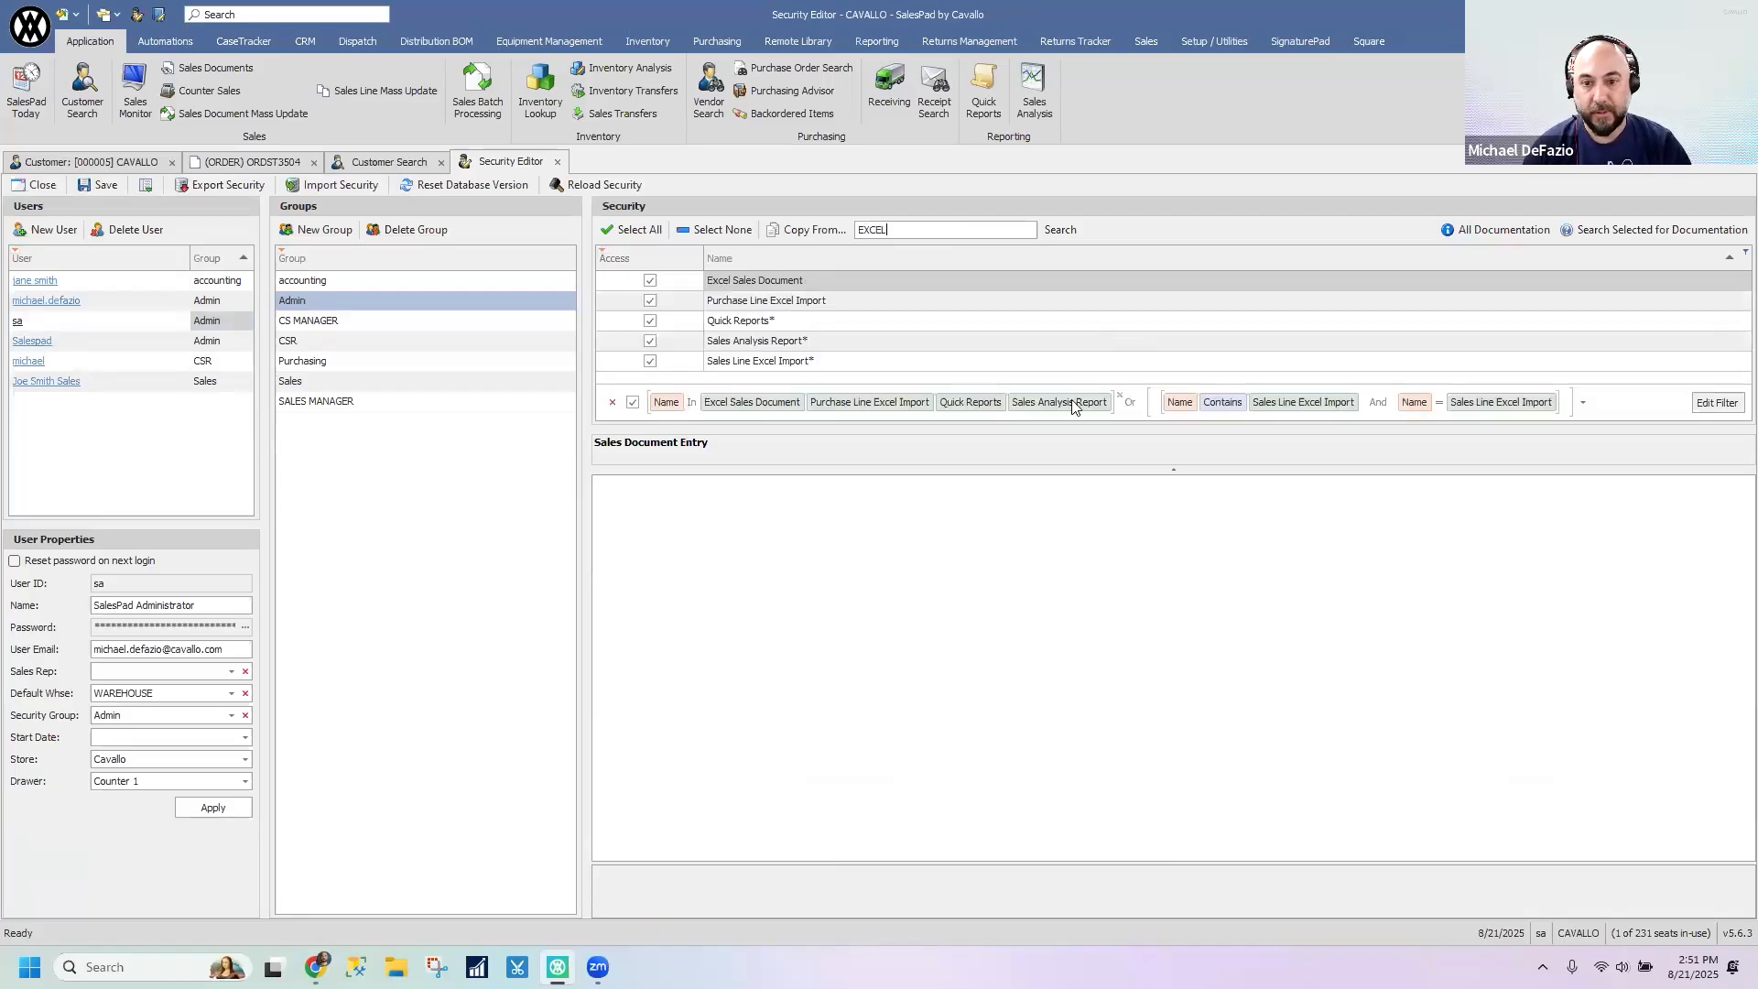
{"action": "left_click_drag", "start_coordinate": [1114, 432], "coordinate": [1072, 638]}
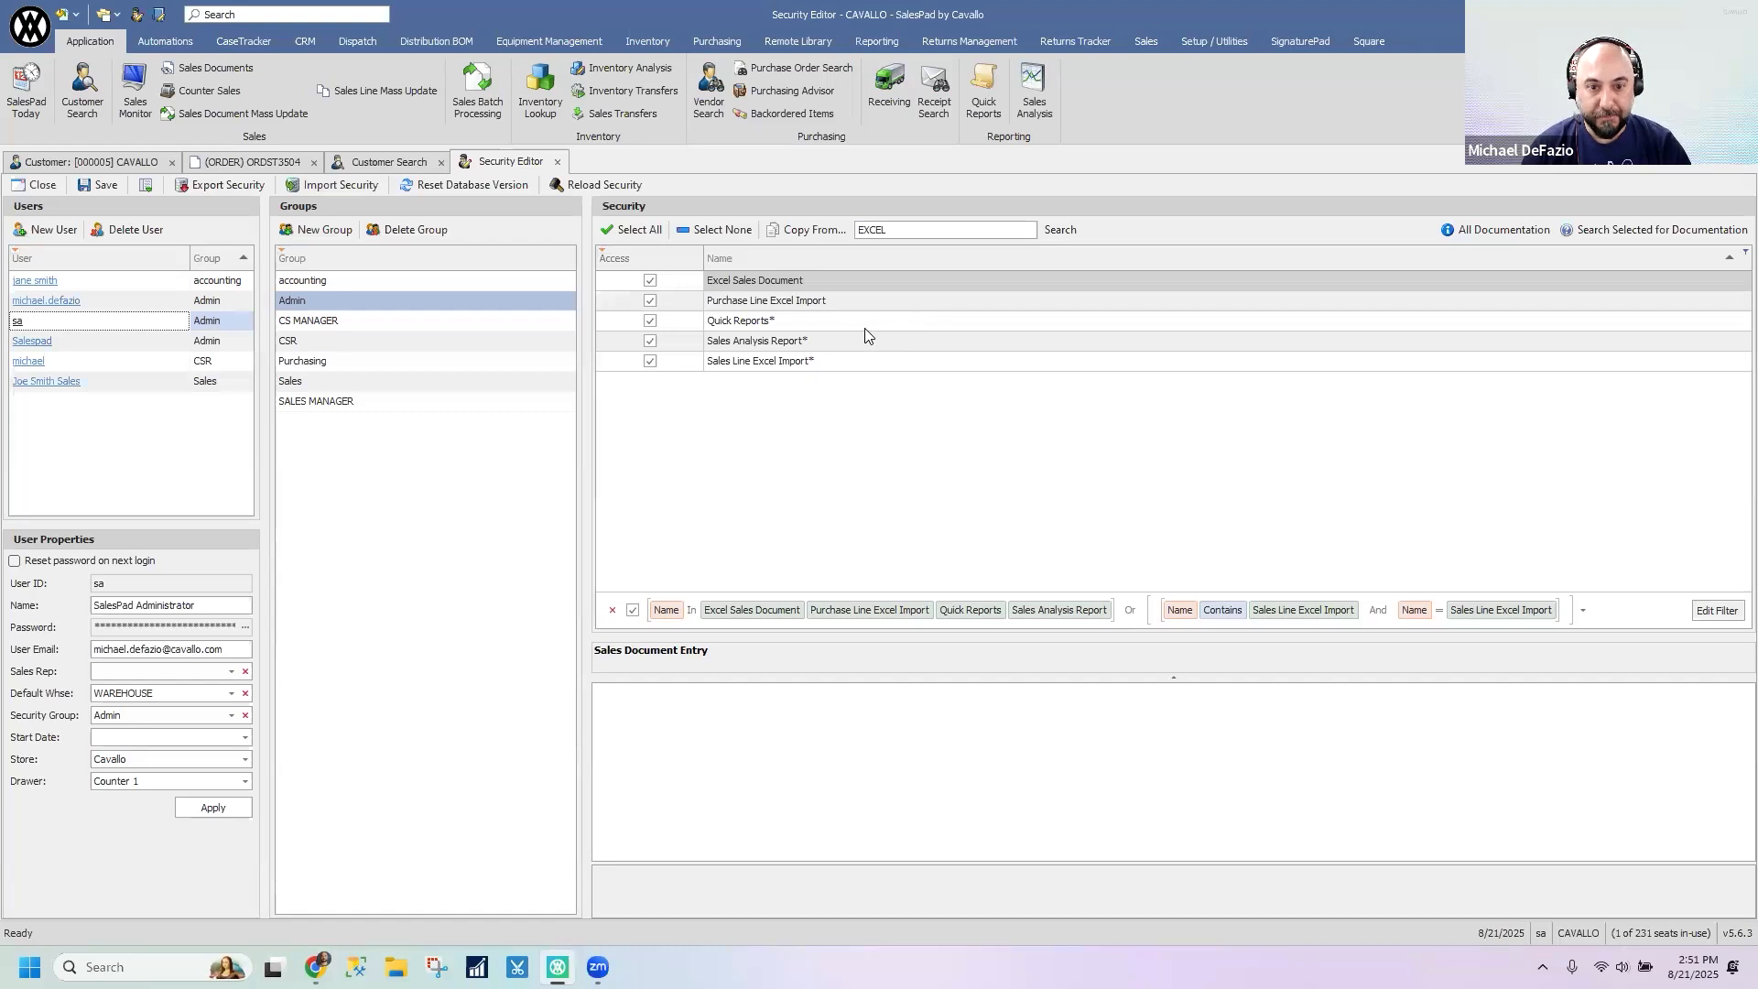
{"action": "left_click", "coordinate": [842, 284]}
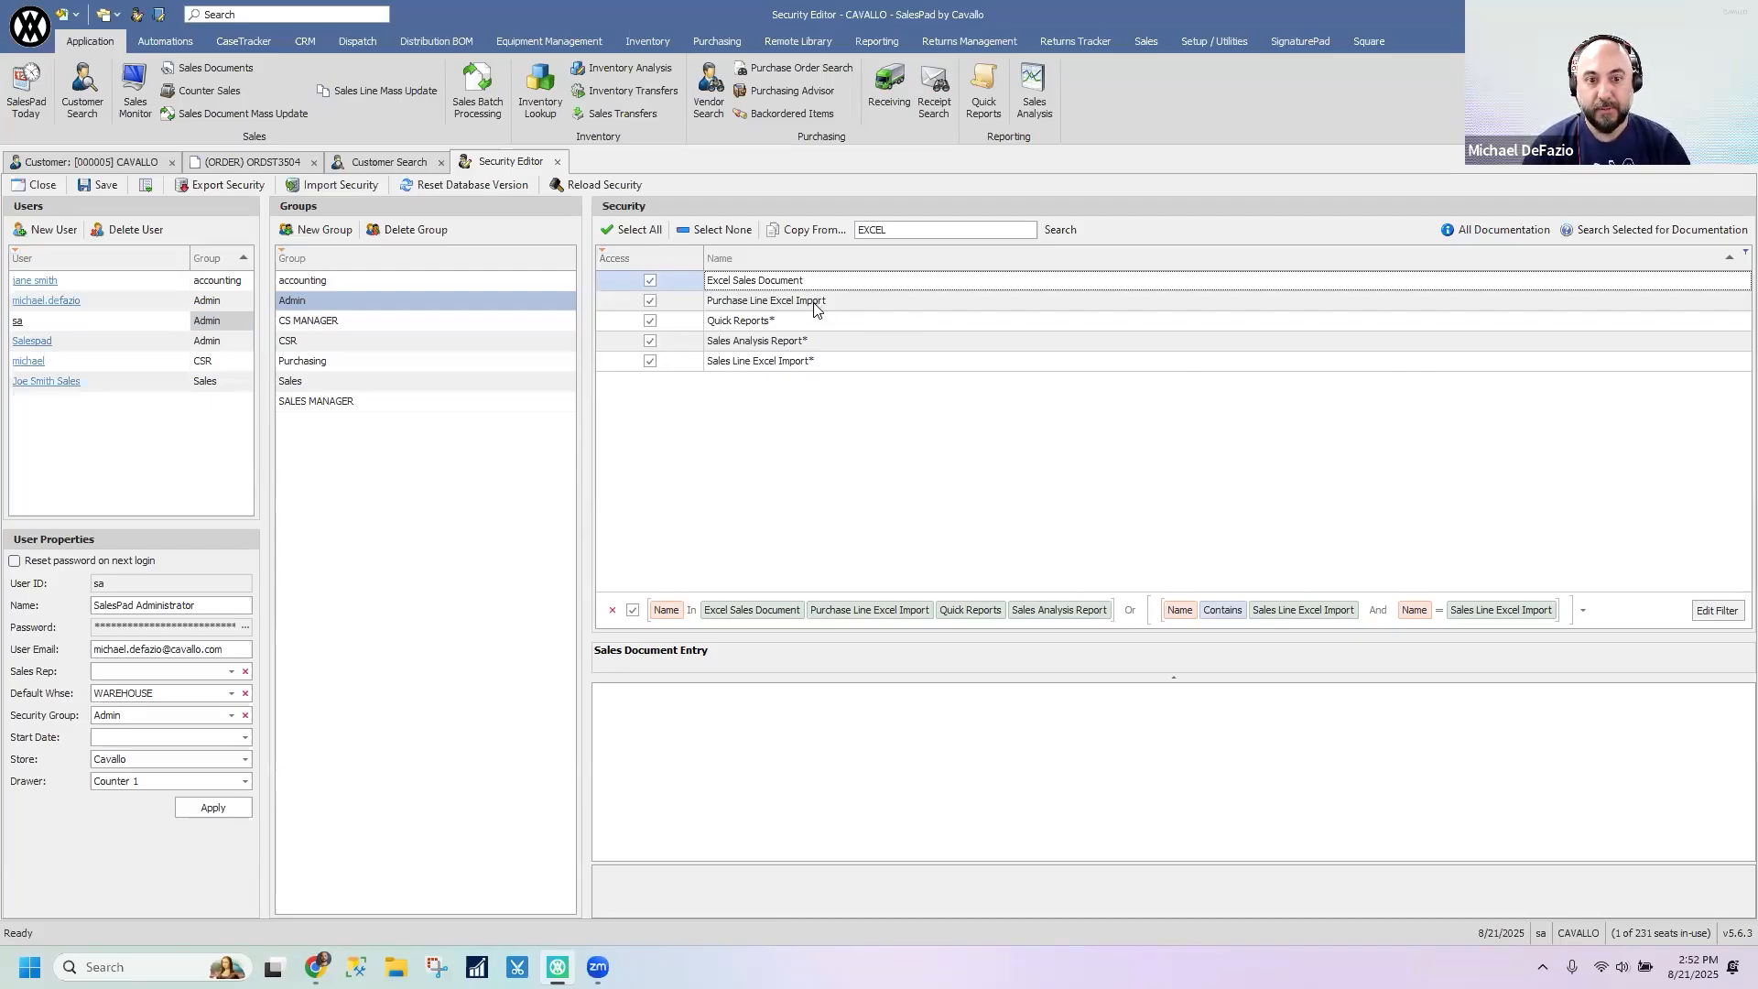
- Search the Admin group's security list for EXPORT
{"action": "left_click", "coordinate": [907, 230]}
{"action": "type", "text": "EXP[ORT"}
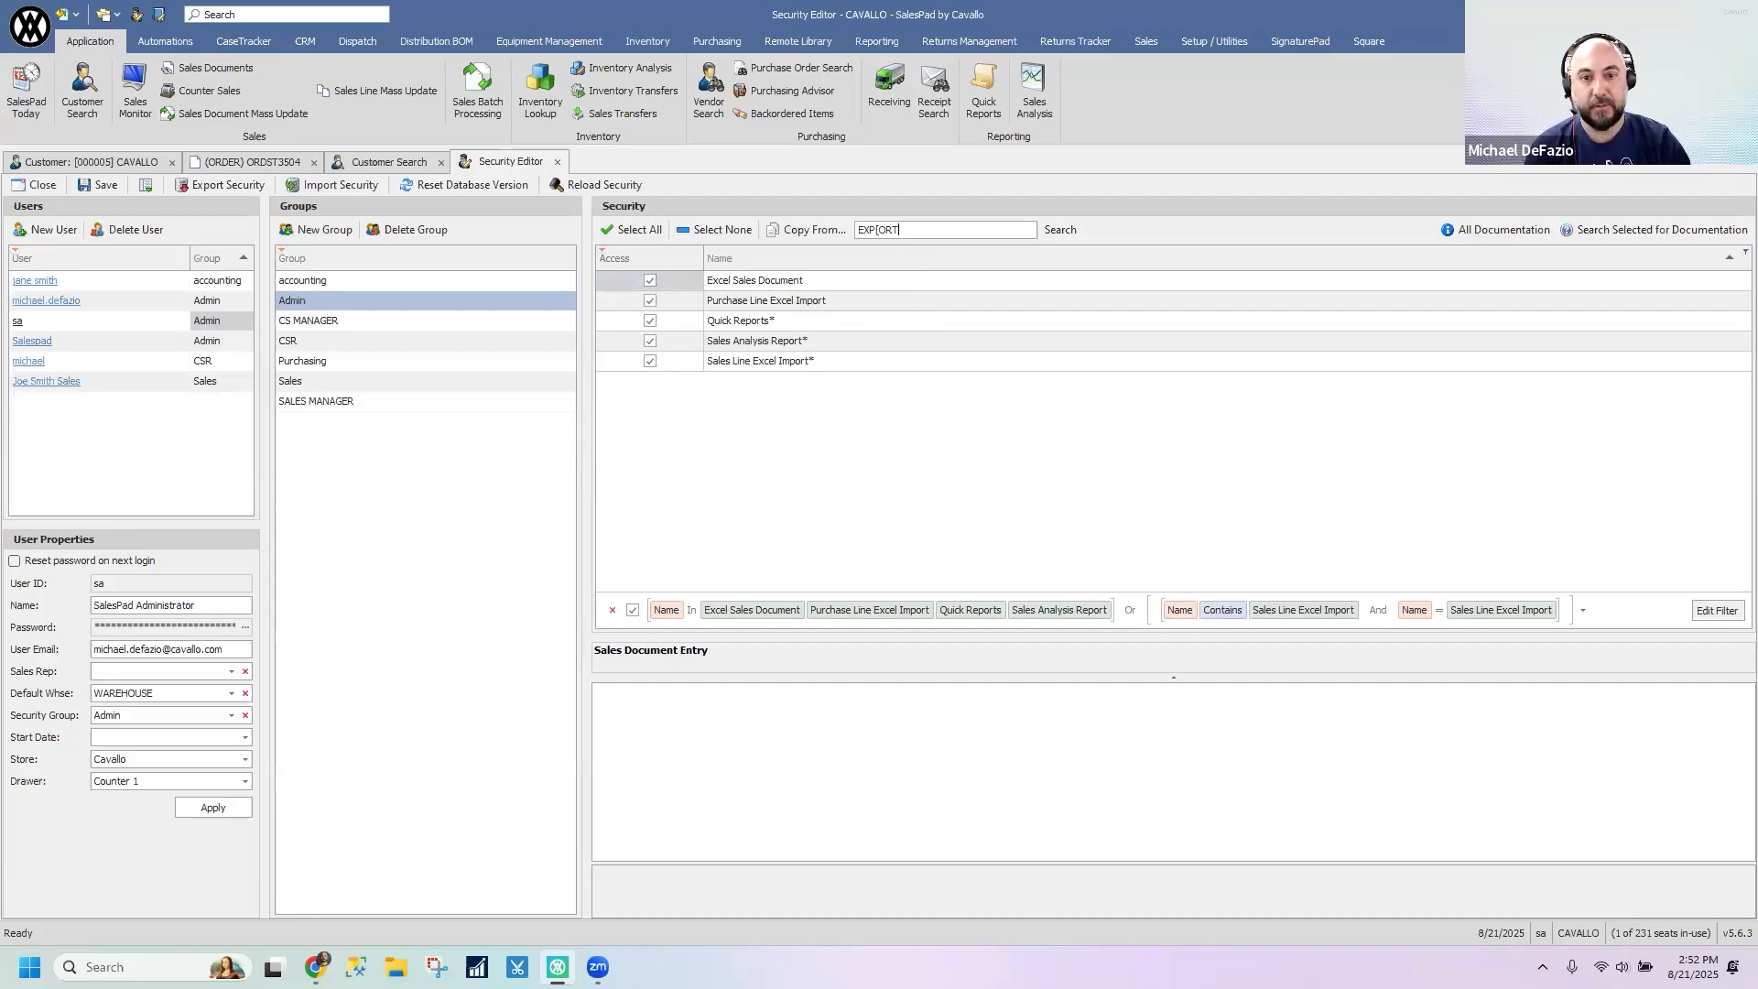
{"action": "key", "text": "BackSpace"}
{"action": "key", "text": "BackSpace"}
{"action": "key", "text": "BackSpace"}
{"action": "key", "text": "BackSpace"}
{"action": "type", "text": "ORT"}
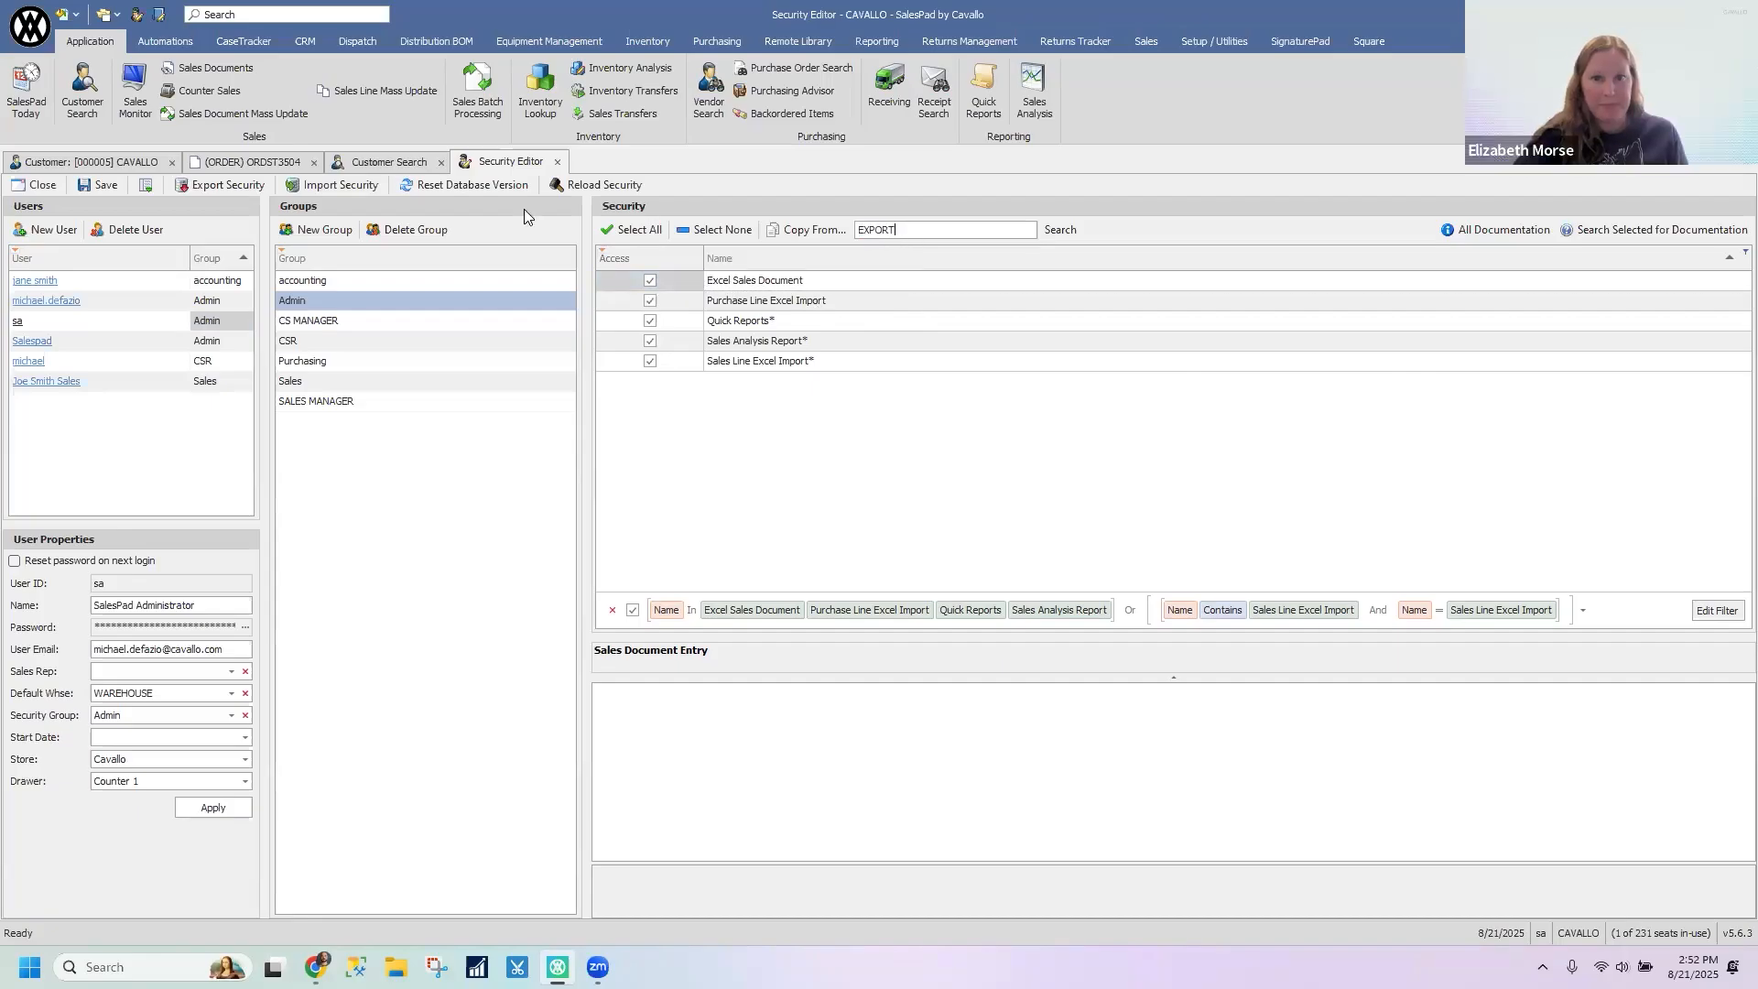
{"action": "key", "text": "Return"}
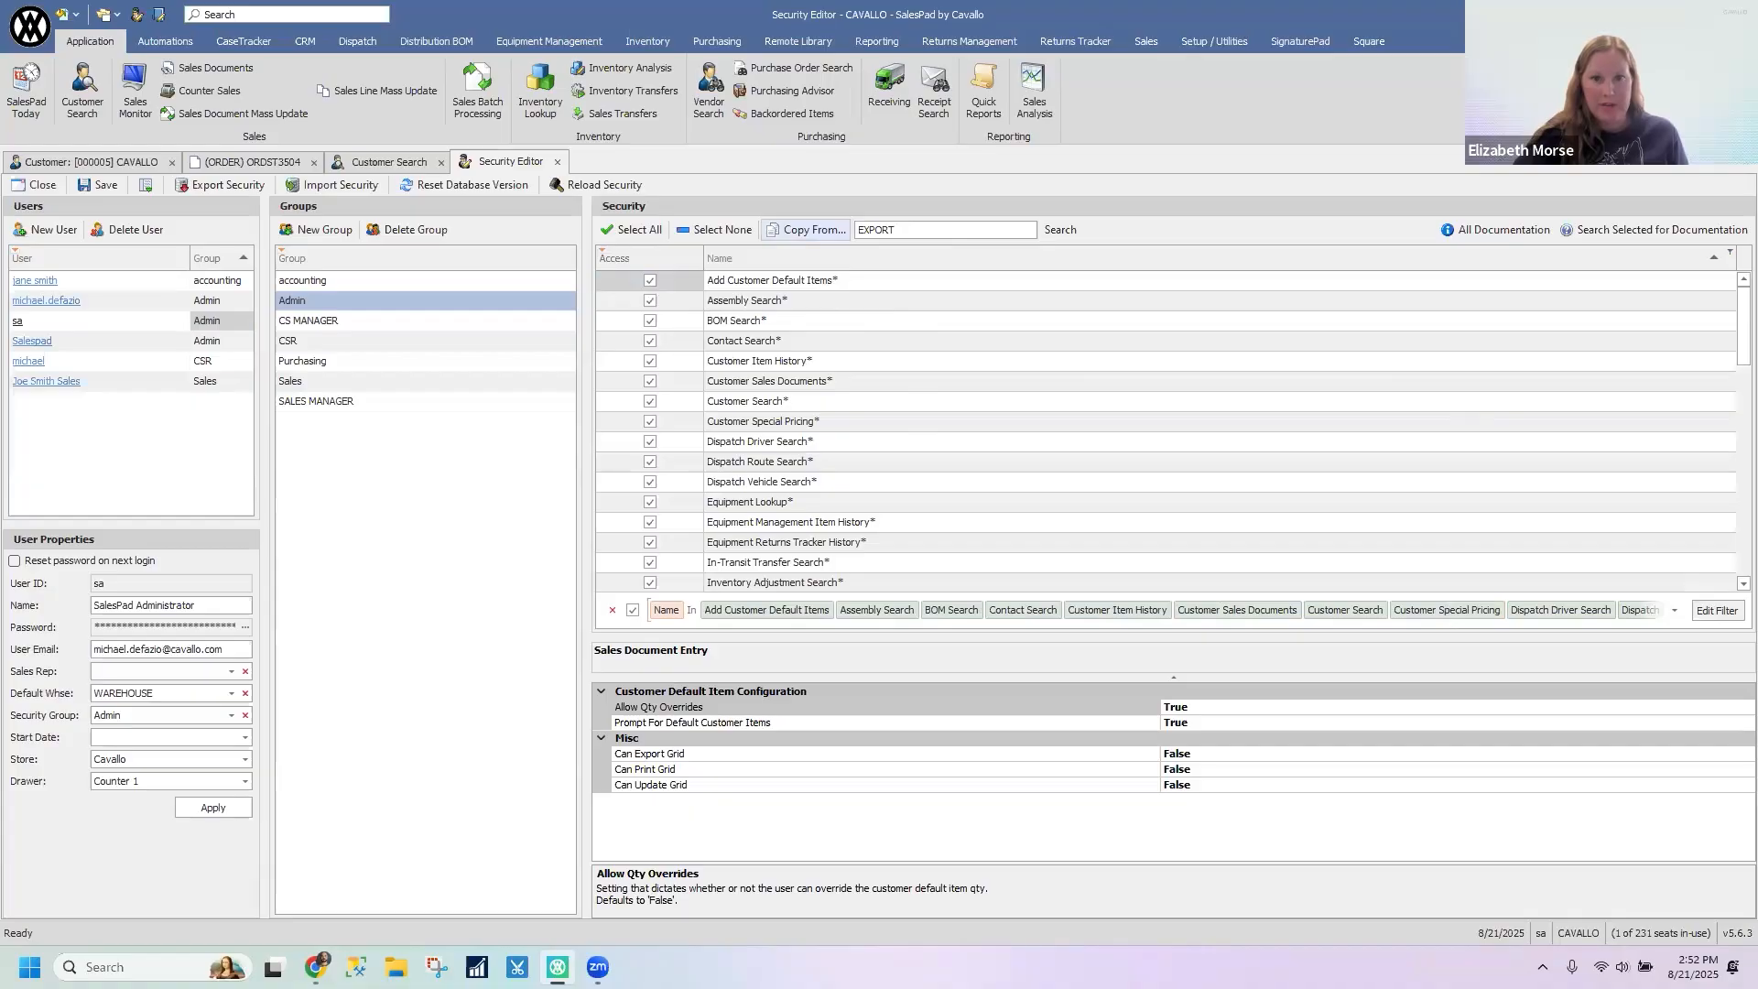